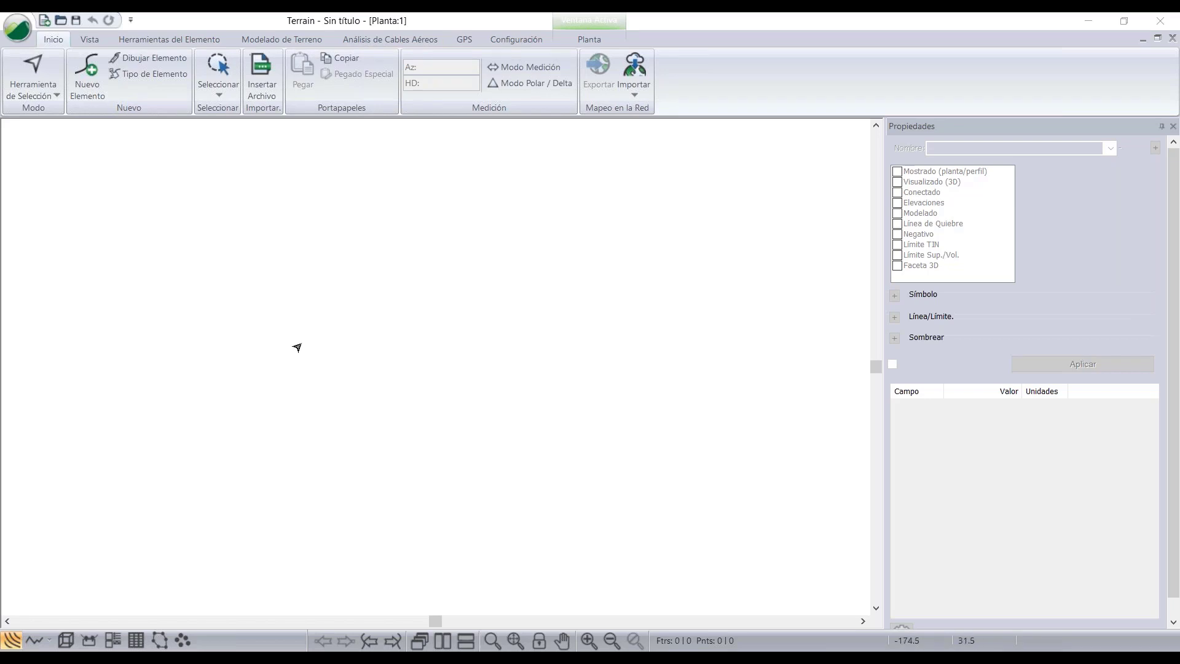
- Open the LiDAR file PNOA_2015_GAL-W_502-4794_ORT-CLA-COL.laz for insertion into the empty terrain
{"action": "left_click", "coordinate": [259, 100]}
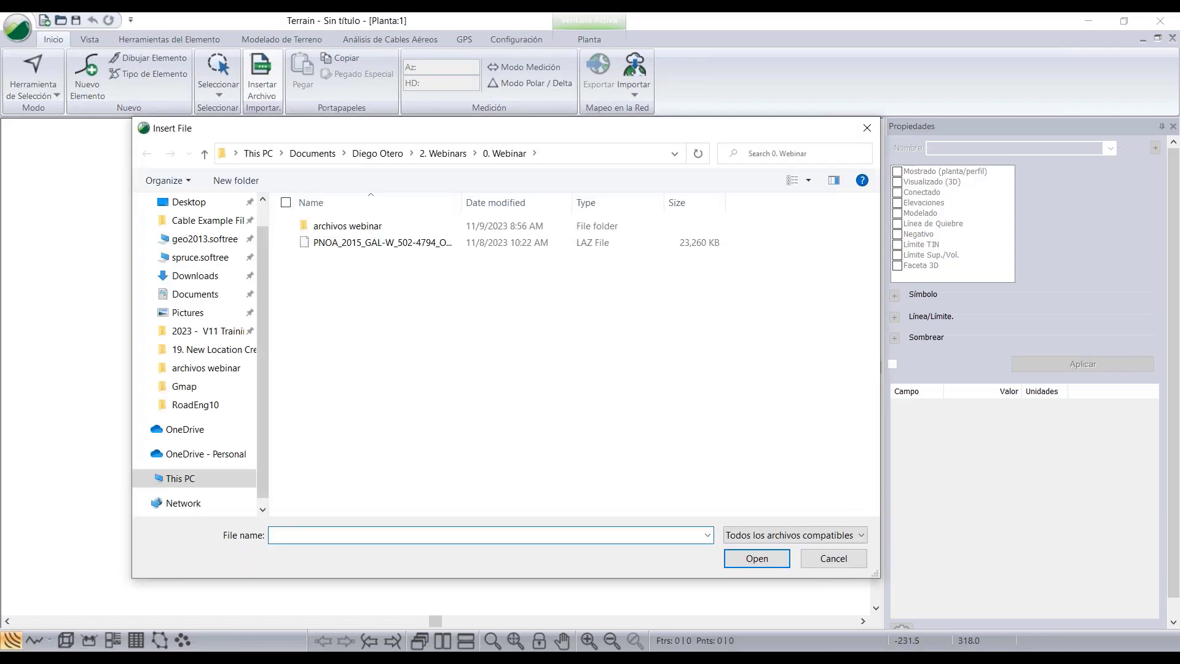
{"action": "left_click", "coordinate": [364, 242]}
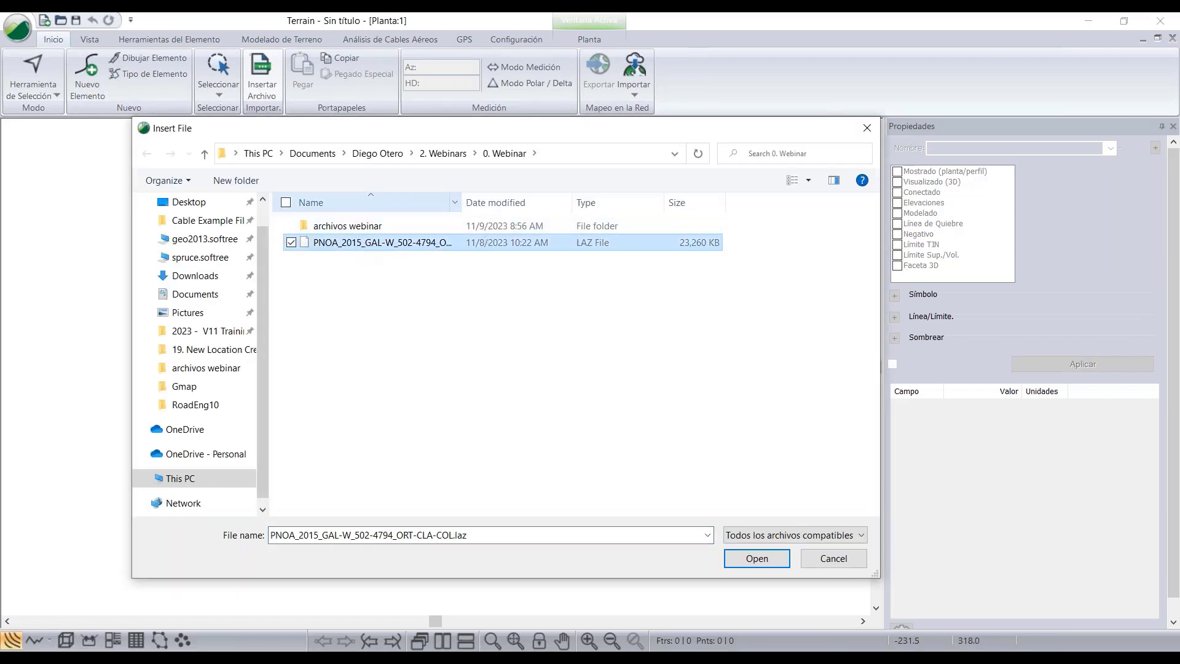
{"action": "left_click", "coordinate": [460, 203]}
{"action": "left_click_drag", "start_coordinate": [466, 200], "coordinate": [531, 203]}
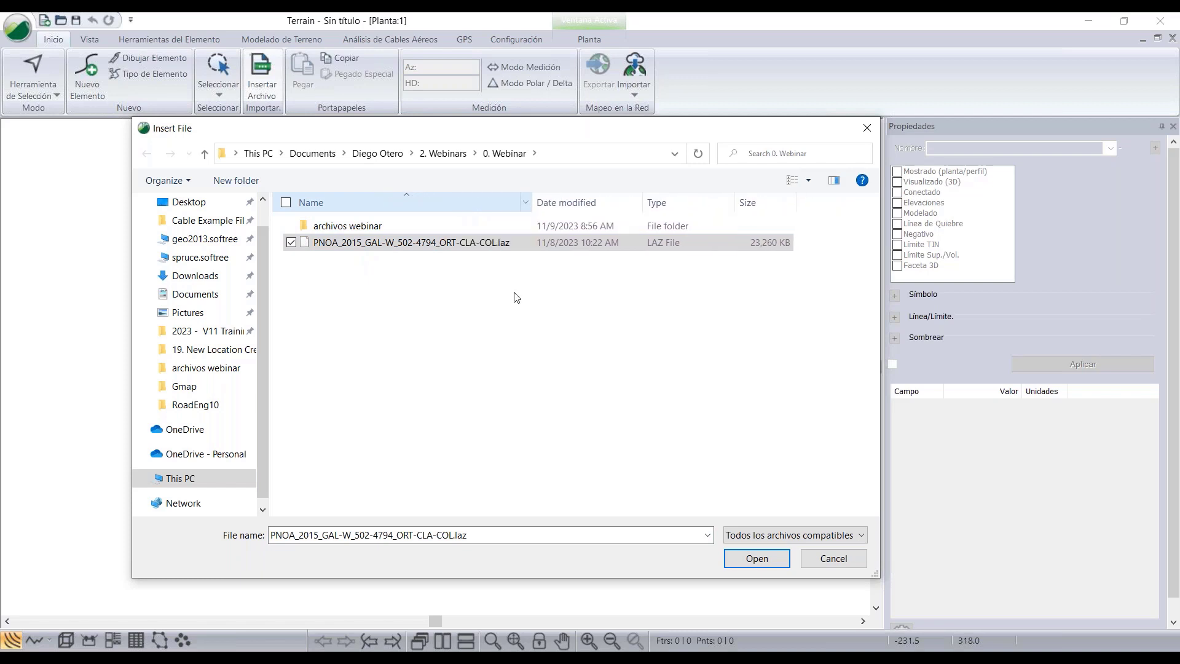
{"action": "left_click", "coordinate": [776, 535]}
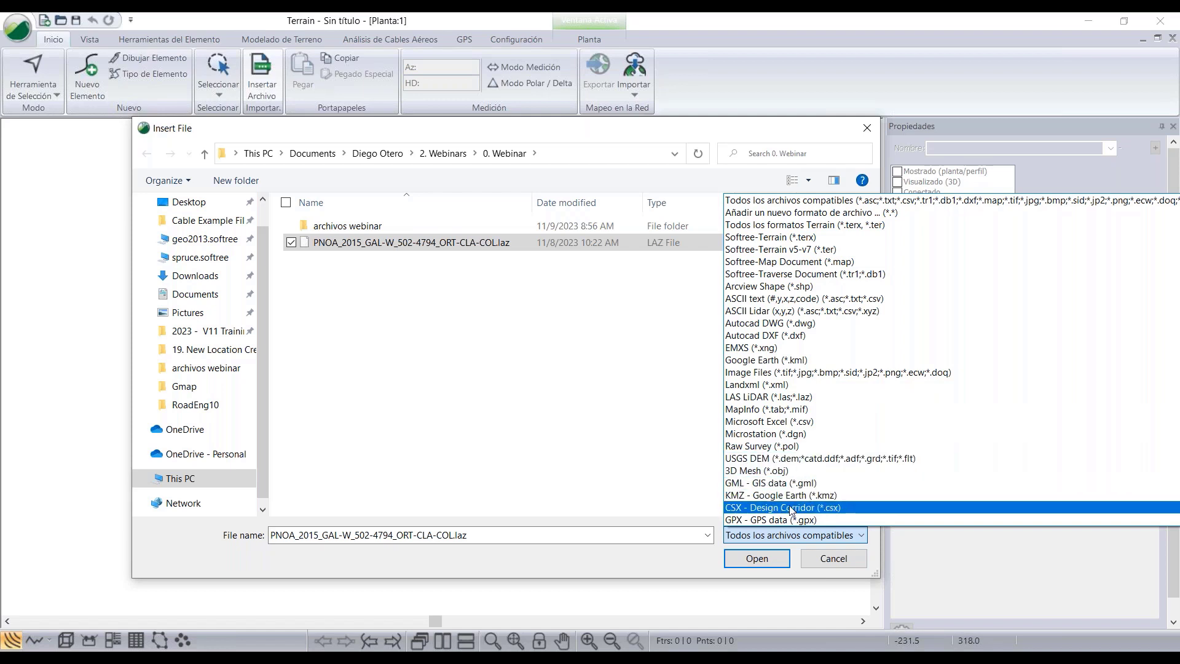
{"action": "left_click", "coordinate": [452, 256]}
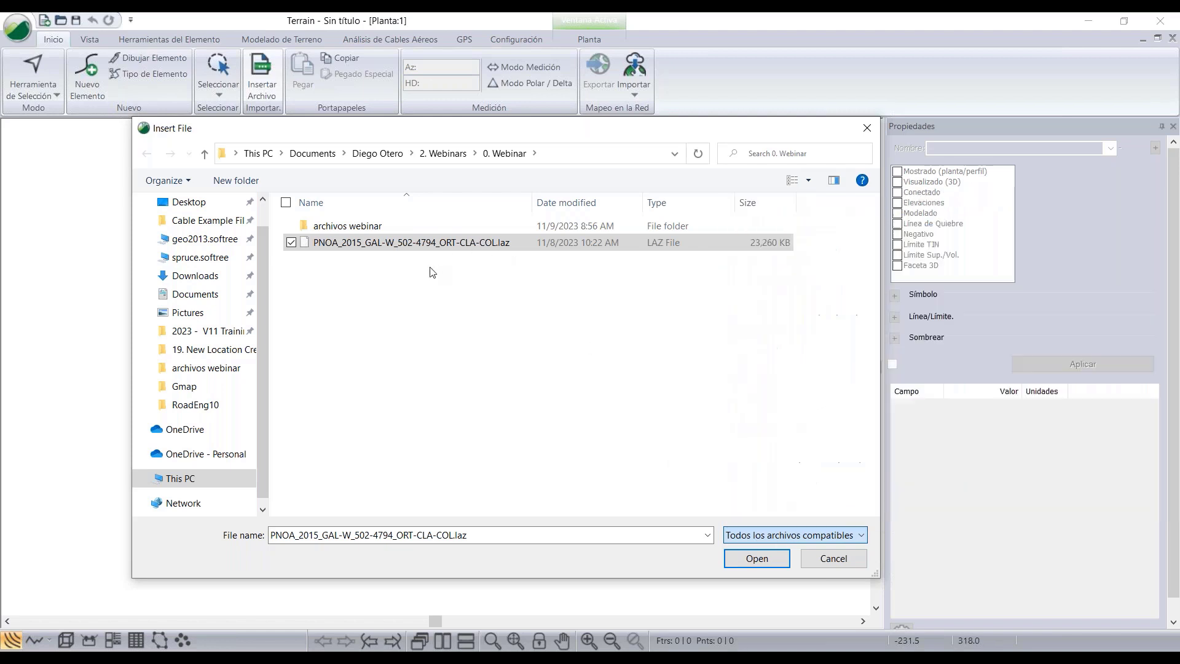
{"action": "left_click", "coordinate": [363, 248]}
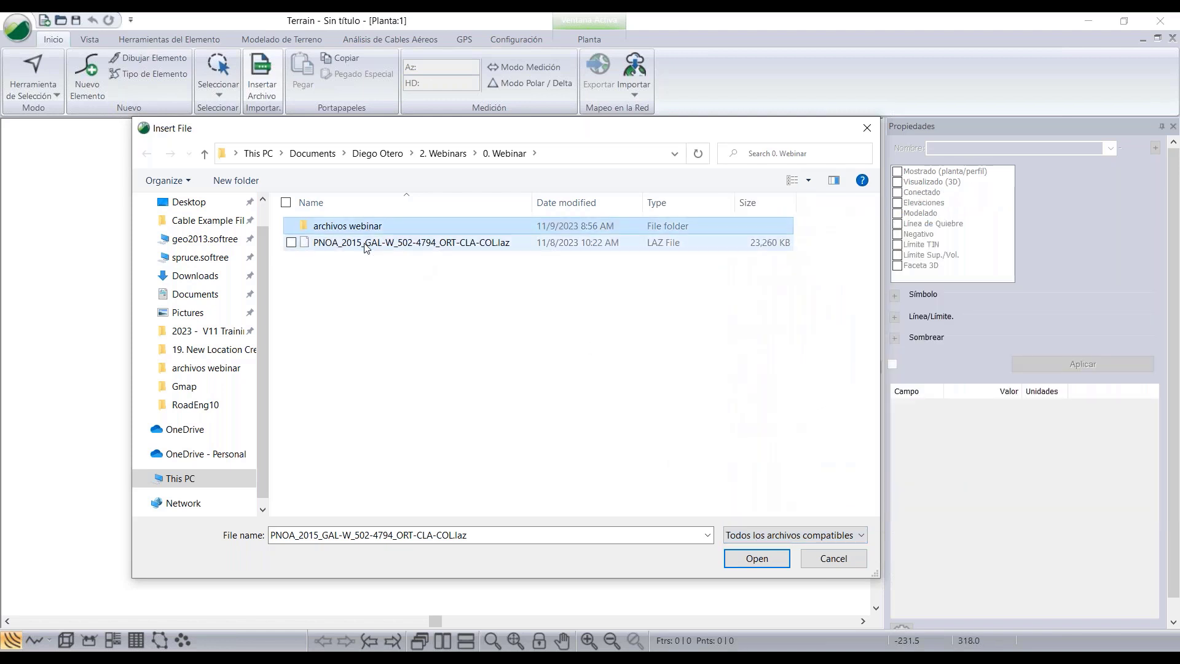
{"action": "left_click", "coordinate": [741, 560]}
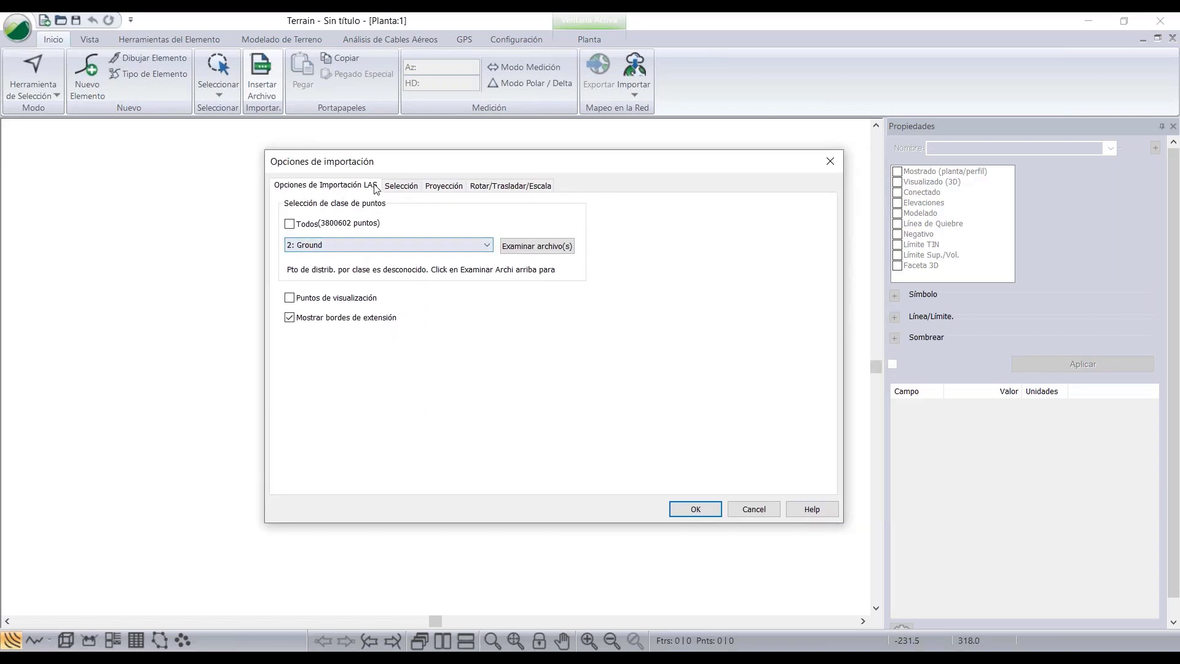
- Choose 2: Ground as the point class for the LAS import
{"action": "left_click", "coordinate": [344, 244]}
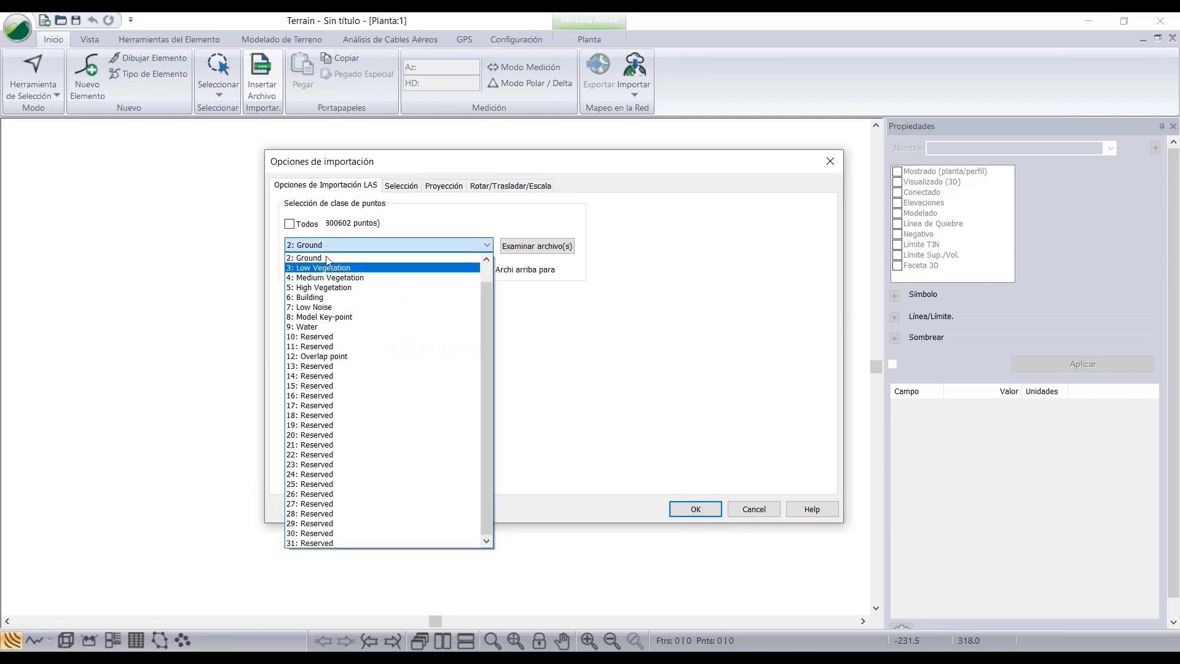
{"action": "scroll", "coordinate": [323, 320], "scroll_direction": "up", "scroll_amount": 1}
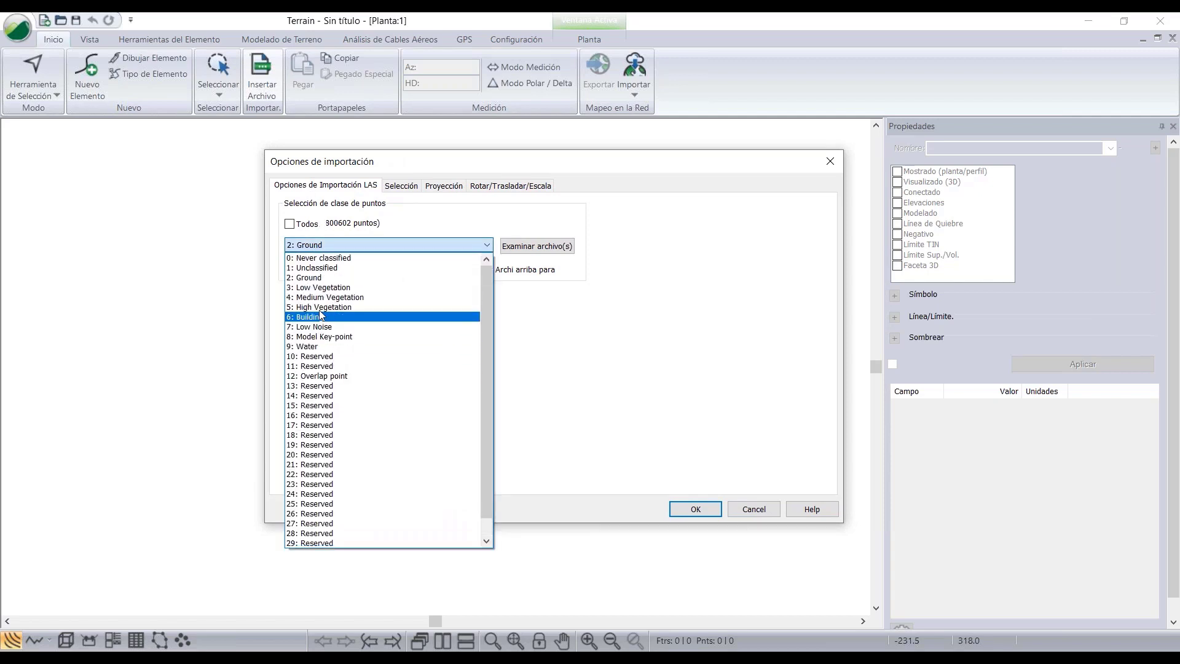
{"action": "left_click", "coordinate": [321, 279]}
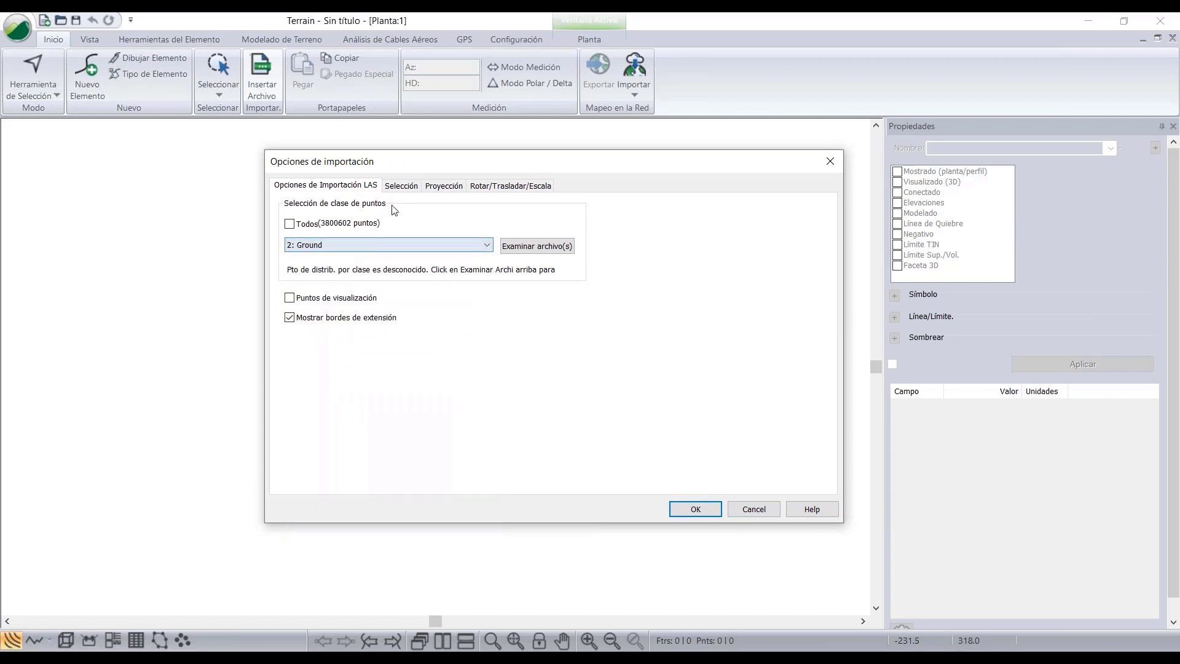
- Examine the point selection settings and the polygon and corridor options for a new filtering region
{"action": "left_click", "coordinate": [409, 185]}
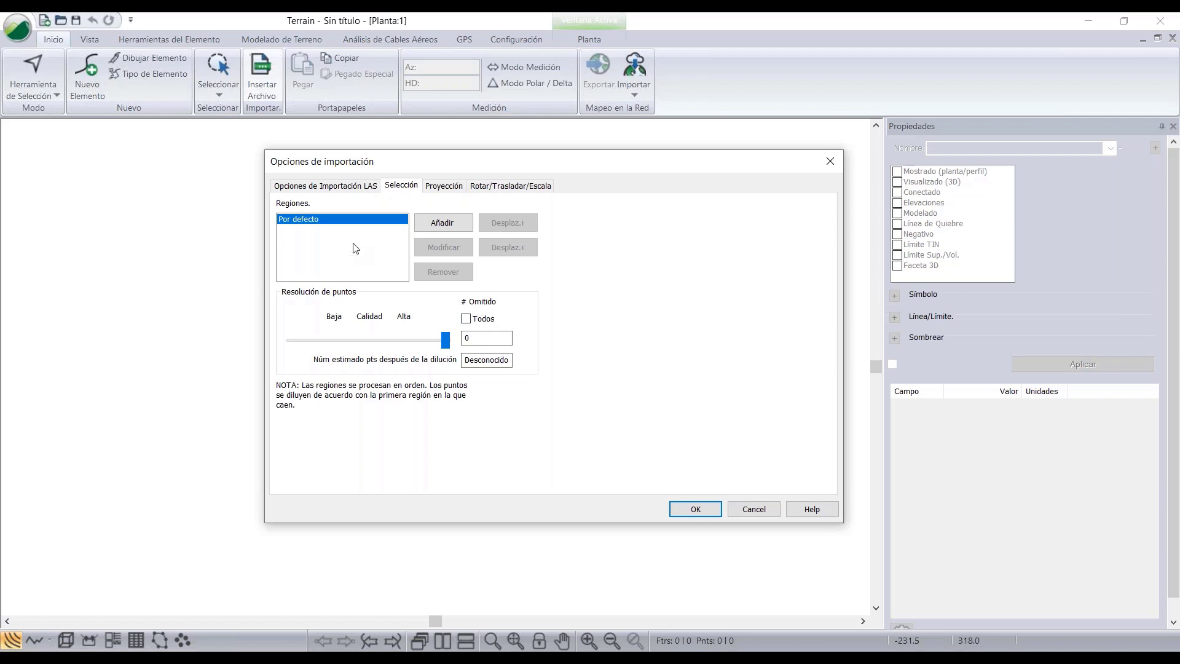
{"action": "left_click", "coordinate": [424, 225]}
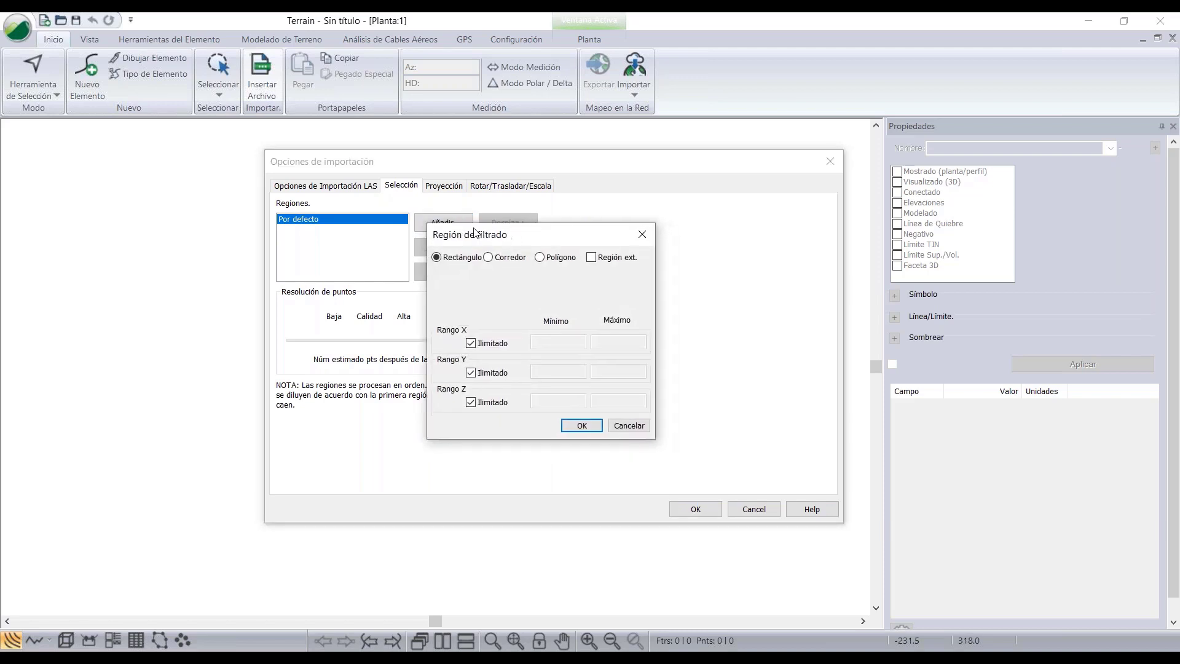
{"action": "left_click", "coordinate": [536, 252]}
{"action": "left_click", "coordinate": [484, 252]}
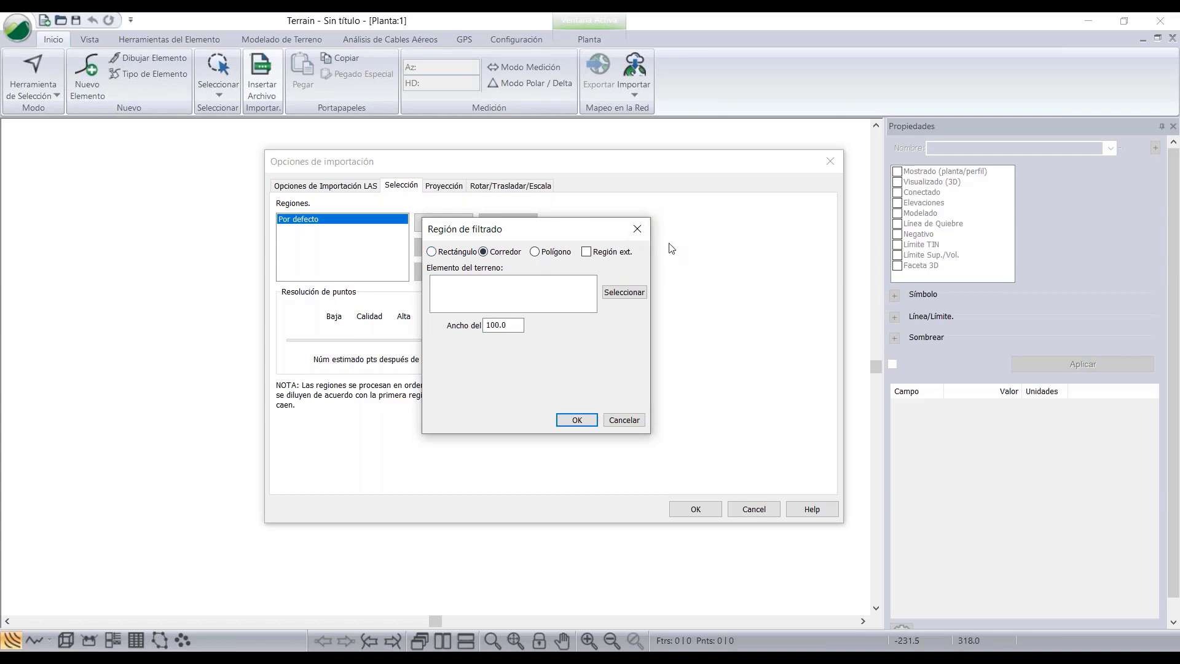
{"action": "left_click", "coordinate": [638, 230]}
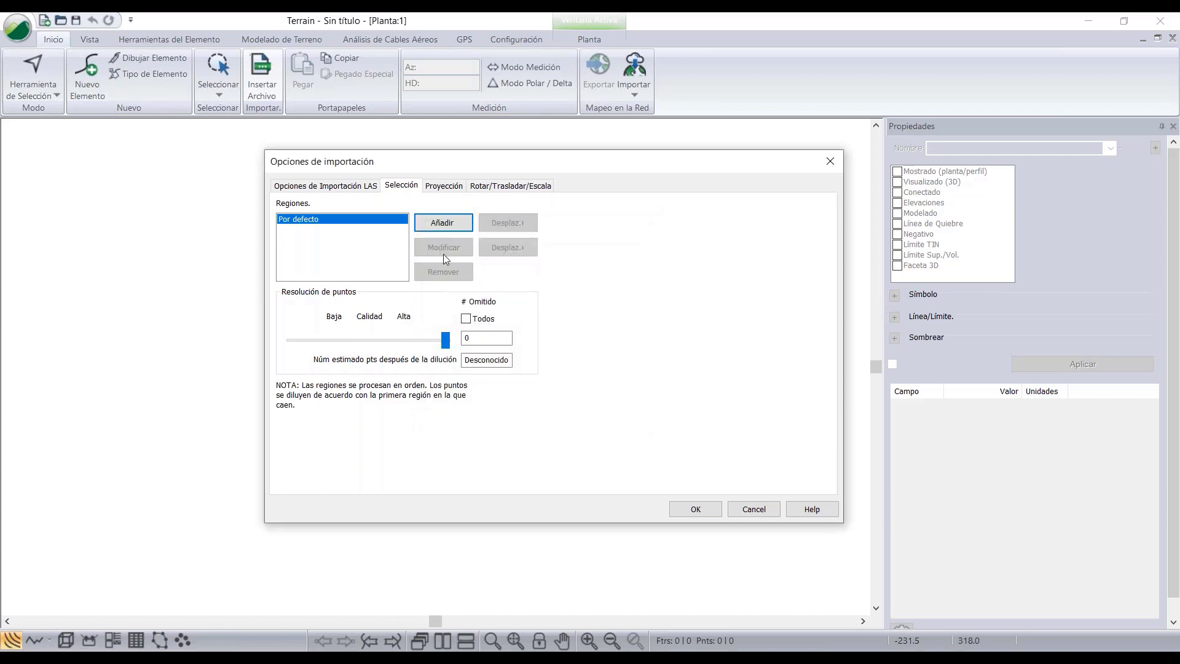
{"action": "left_click", "coordinate": [333, 187]}
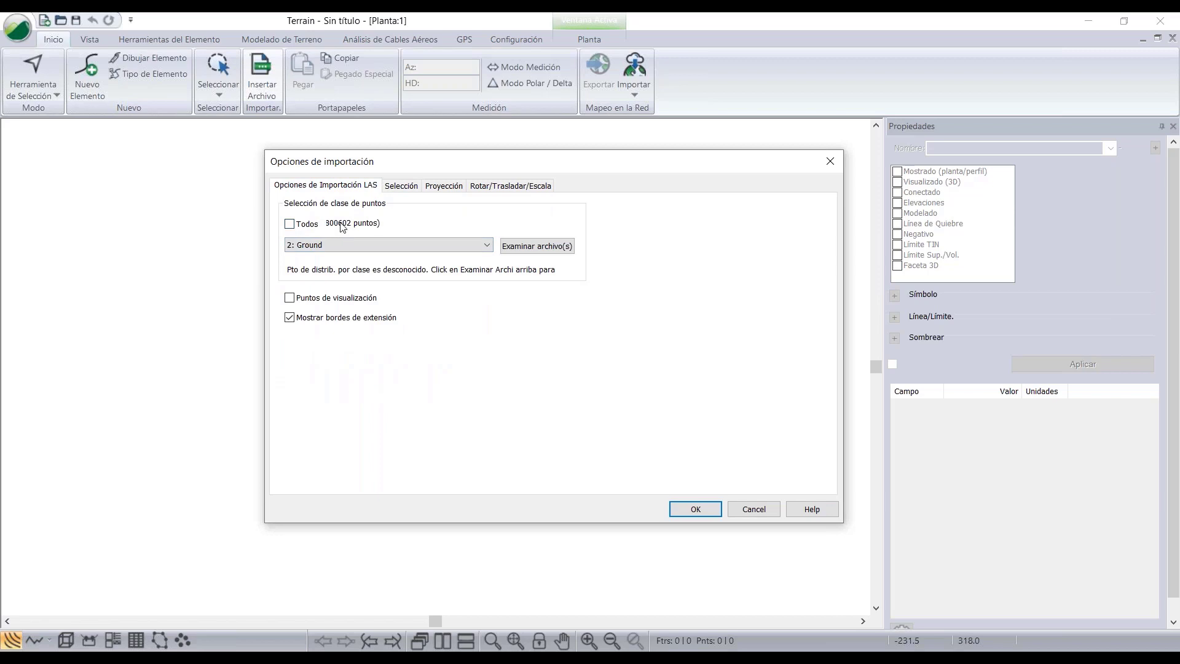
{"action": "left_click", "coordinate": [391, 192]}
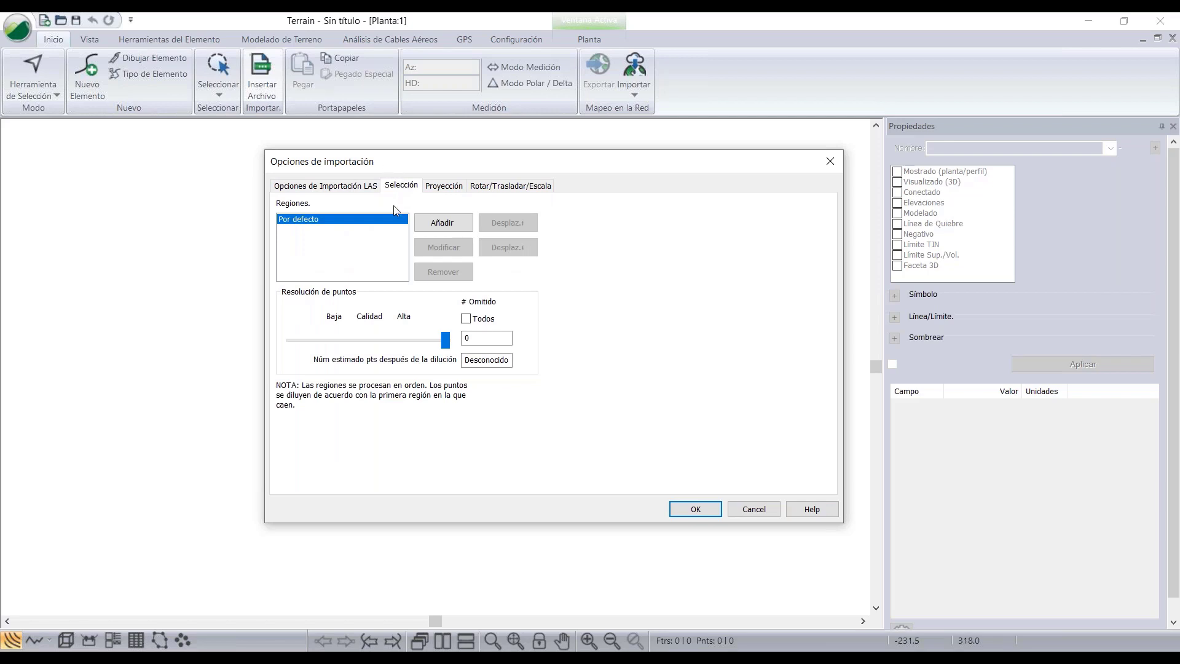
- Choose ETRS89 / UTM zone 29N as the target projection for the LiDAR import
{"action": "left_click", "coordinate": [445, 186]}
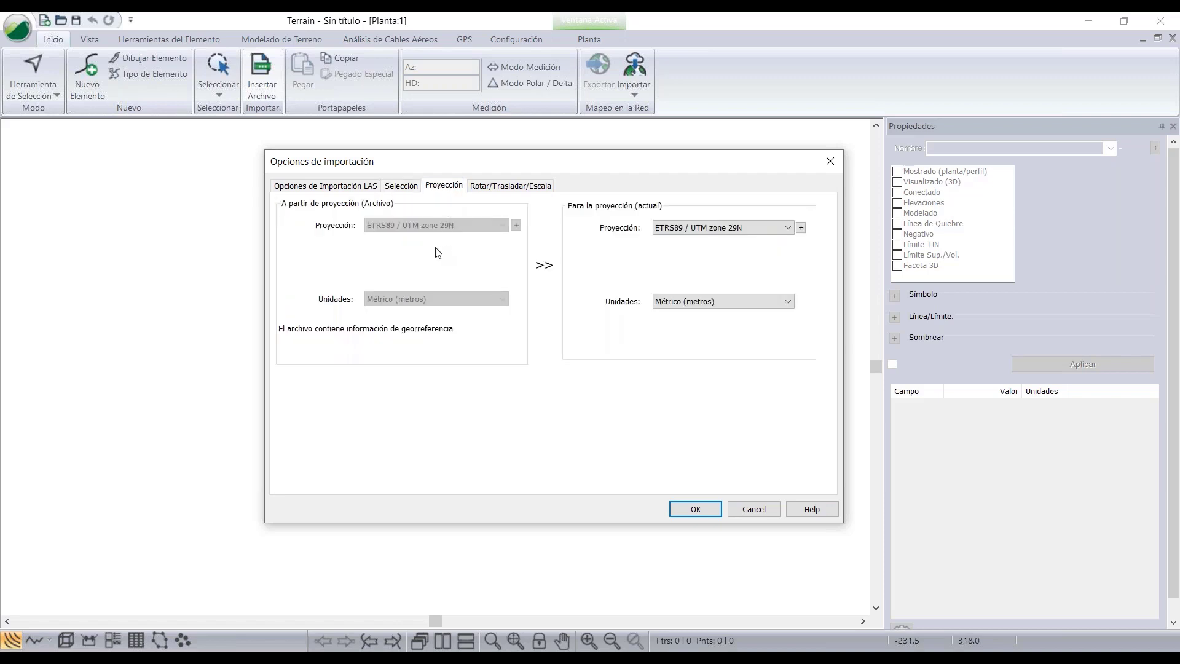
{"action": "left_click", "coordinate": [789, 230]}
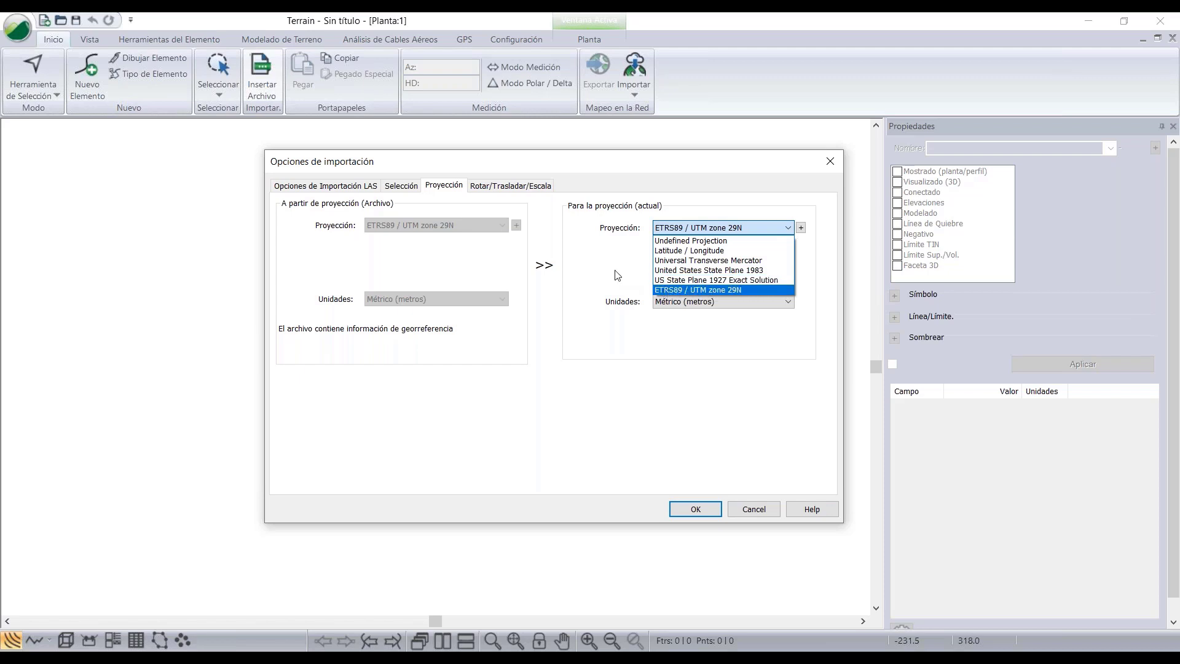
{"action": "left_click", "coordinate": [693, 292]}
- Examine the target projection's WKT definition and the option to define it from an EPSG code
{"action": "left_click", "coordinate": [801, 227]}
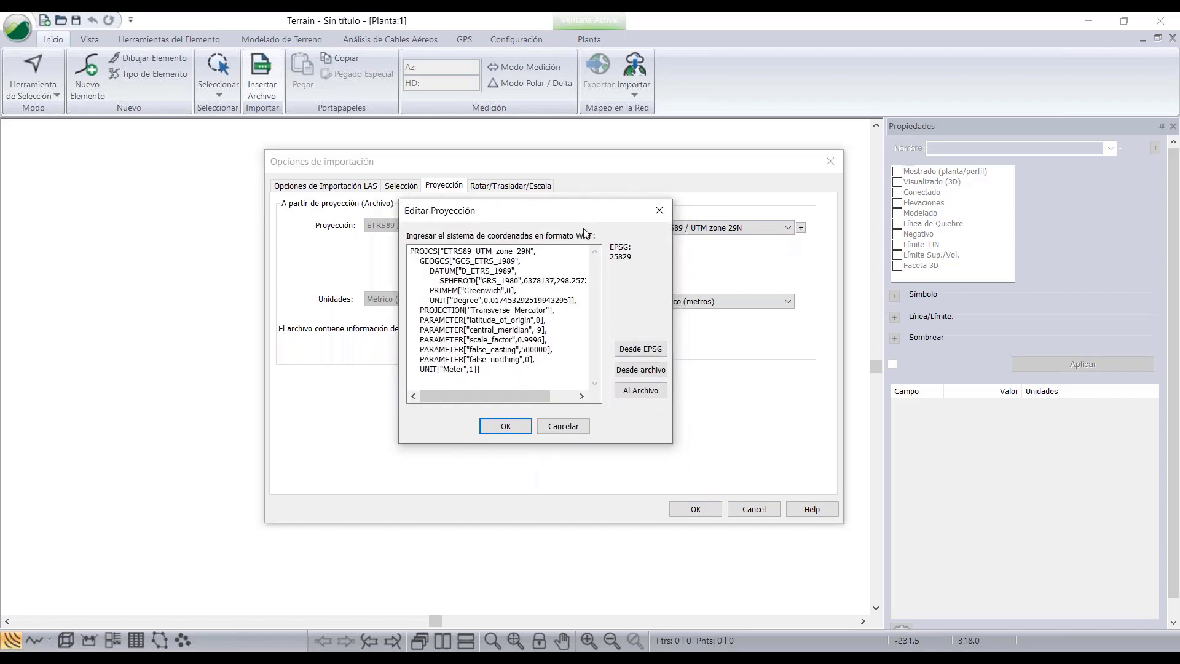
{"action": "left_click_drag", "start_coordinate": [576, 216], "coordinate": [525, 236]}
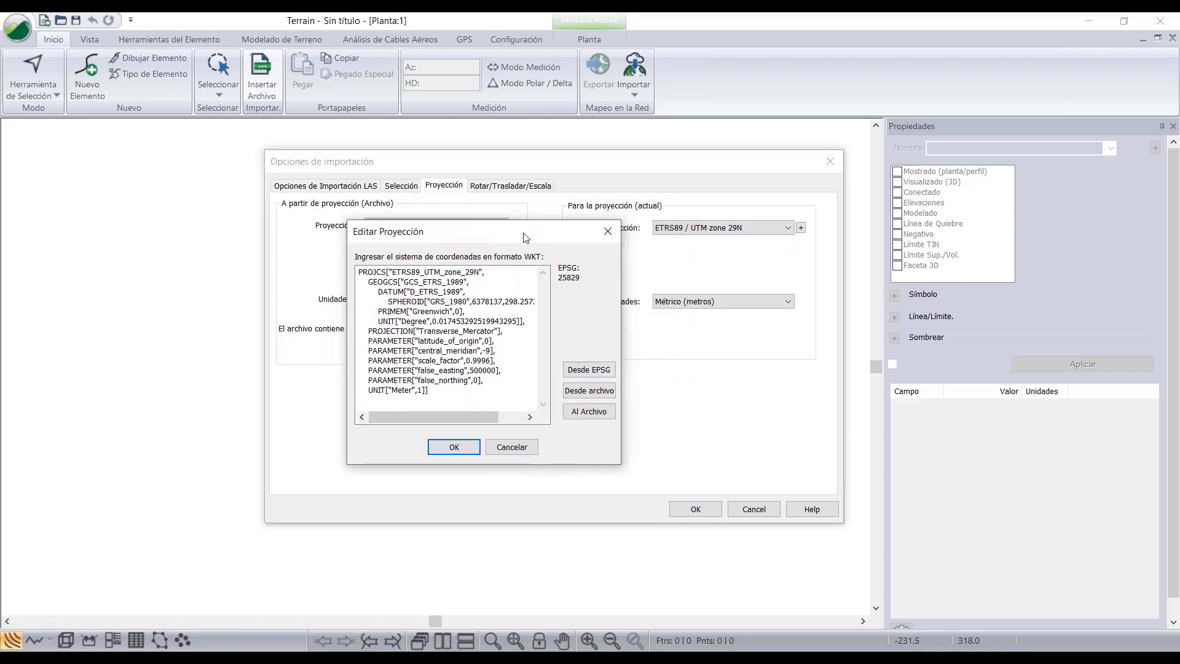
{"action": "left_click", "coordinate": [584, 372]}
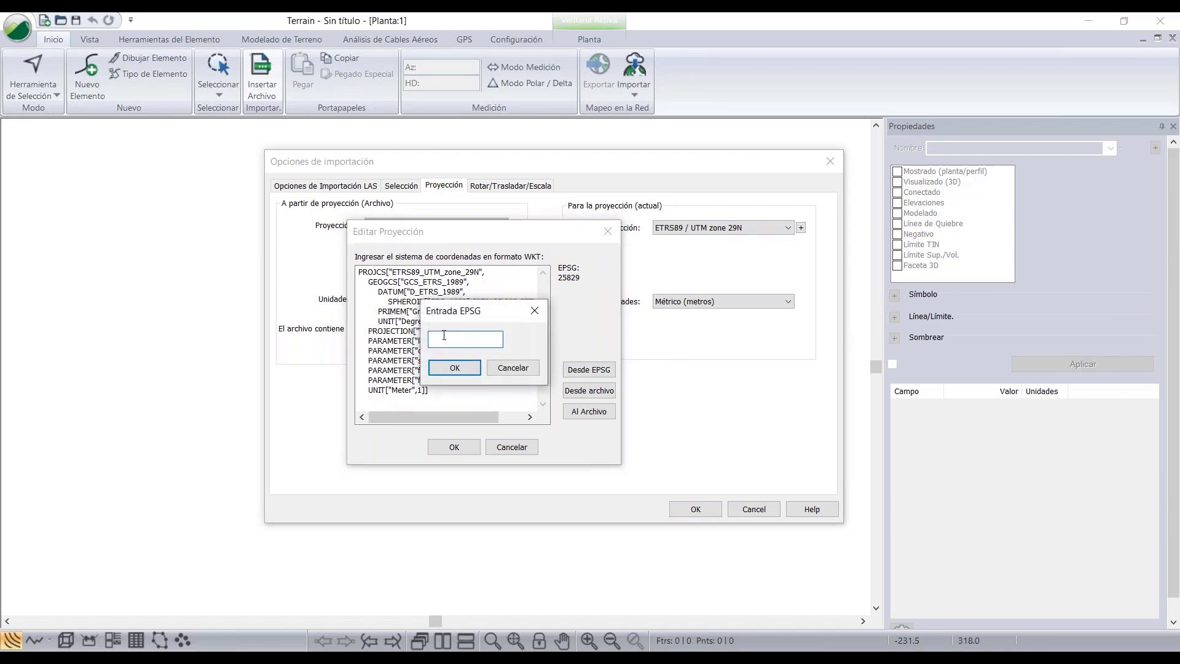
{"action": "left_click", "coordinate": [522, 369]}
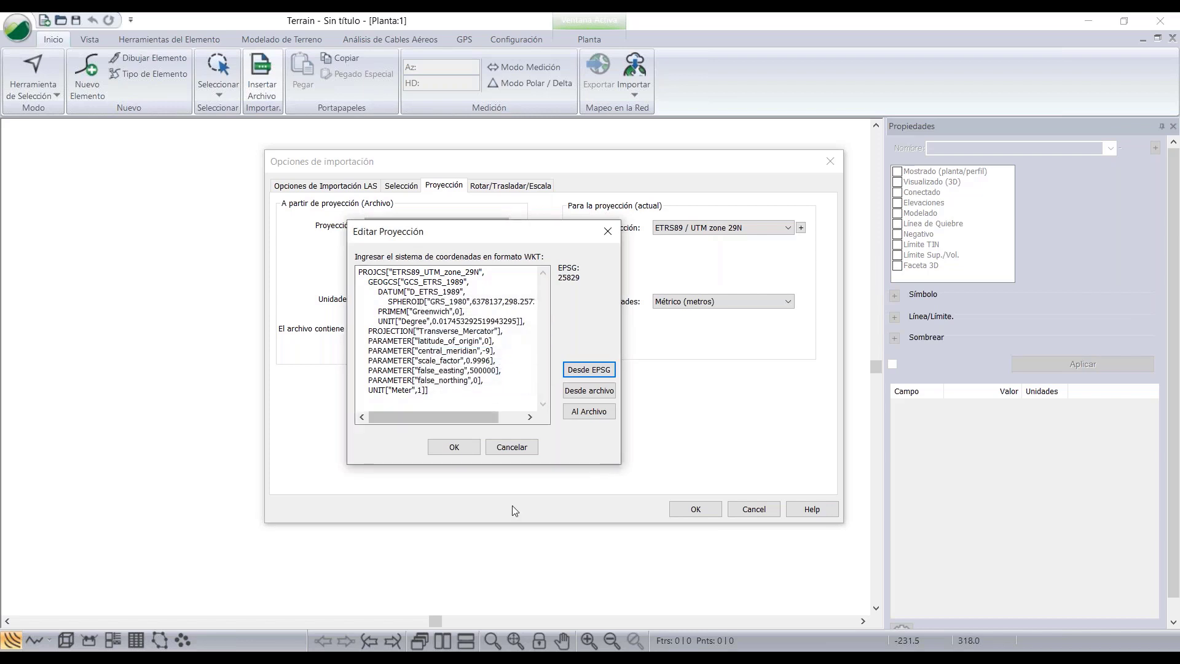
{"action": "left_click", "coordinate": [514, 448]}
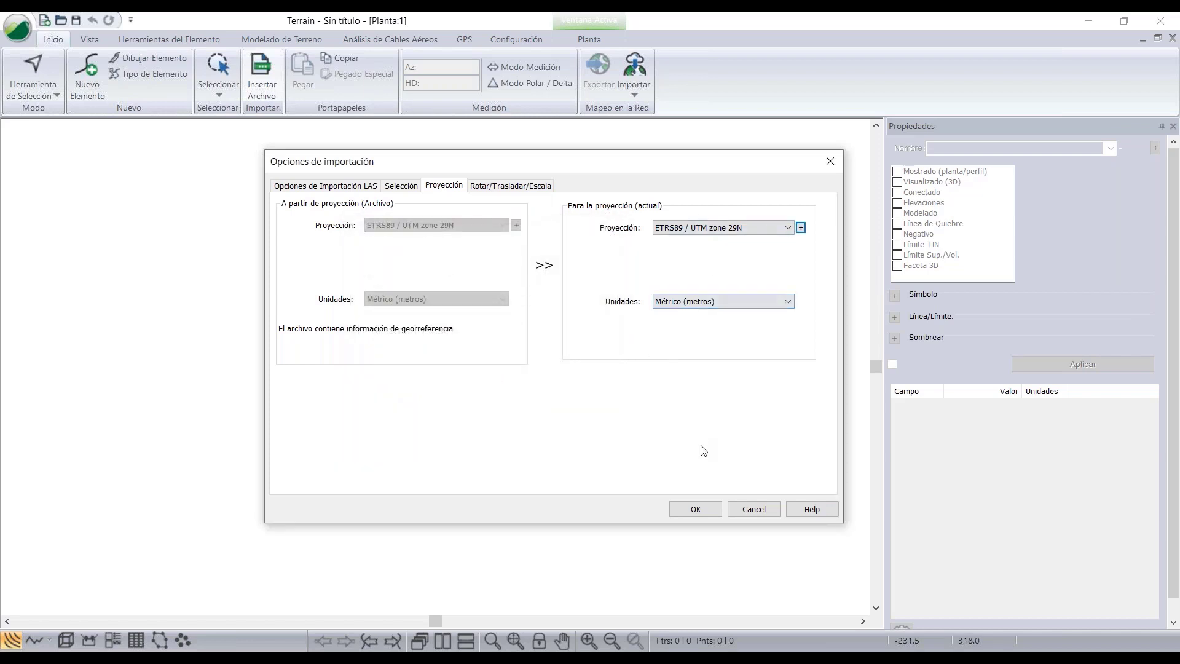
- Import the LiDAR ground points with the chosen options and deselect the imported points
{"action": "left_click", "coordinate": [693, 503]}
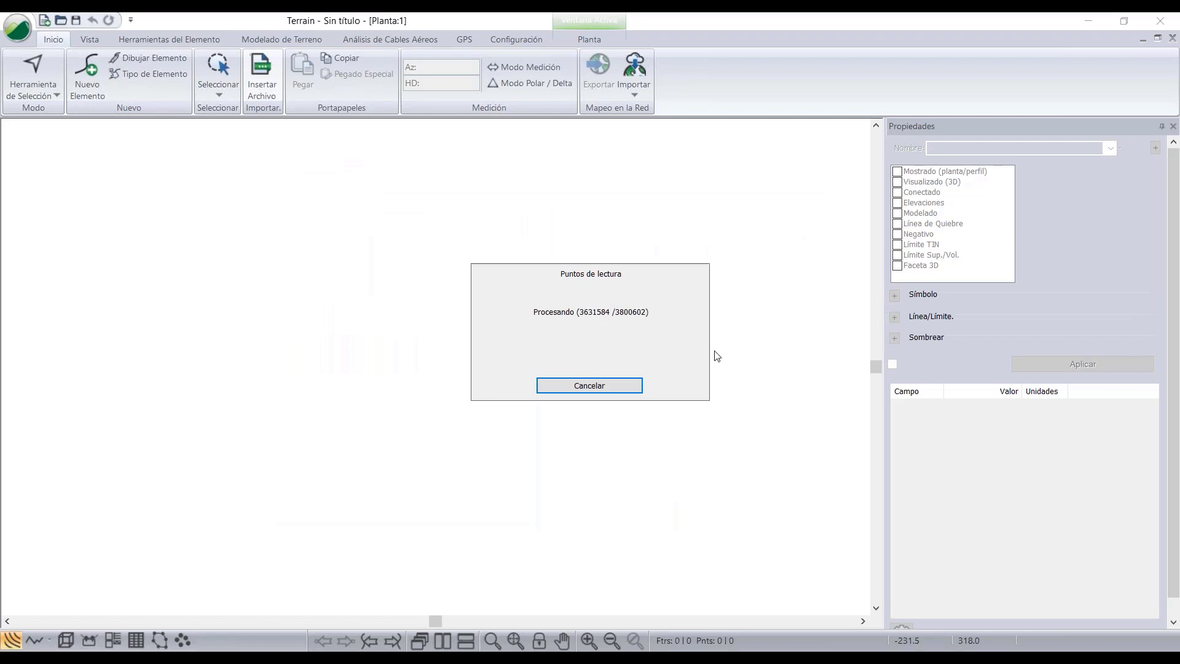
{"action": "middle_click_drag", "start_coordinate": [626, 399], "coordinate": [511, 482]}
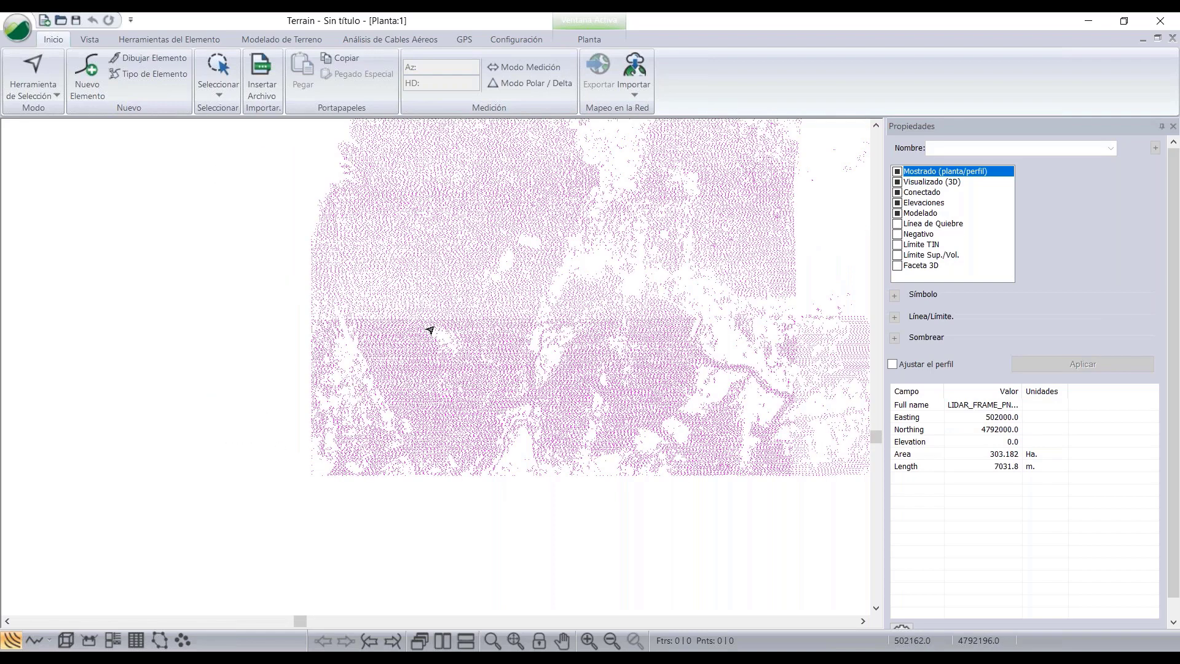
{"action": "middle_click_drag", "start_coordinate": [459, 311], "coordinate": [408, 381]}
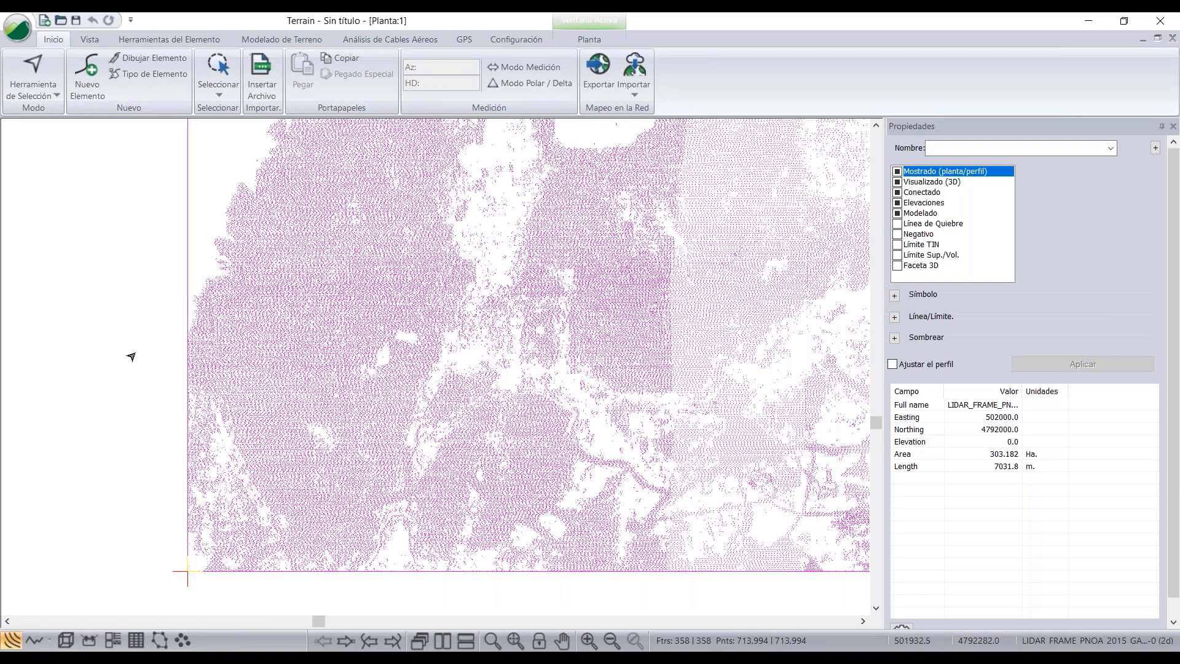
{"action": "left_click", "coordinate": [111, 304]}
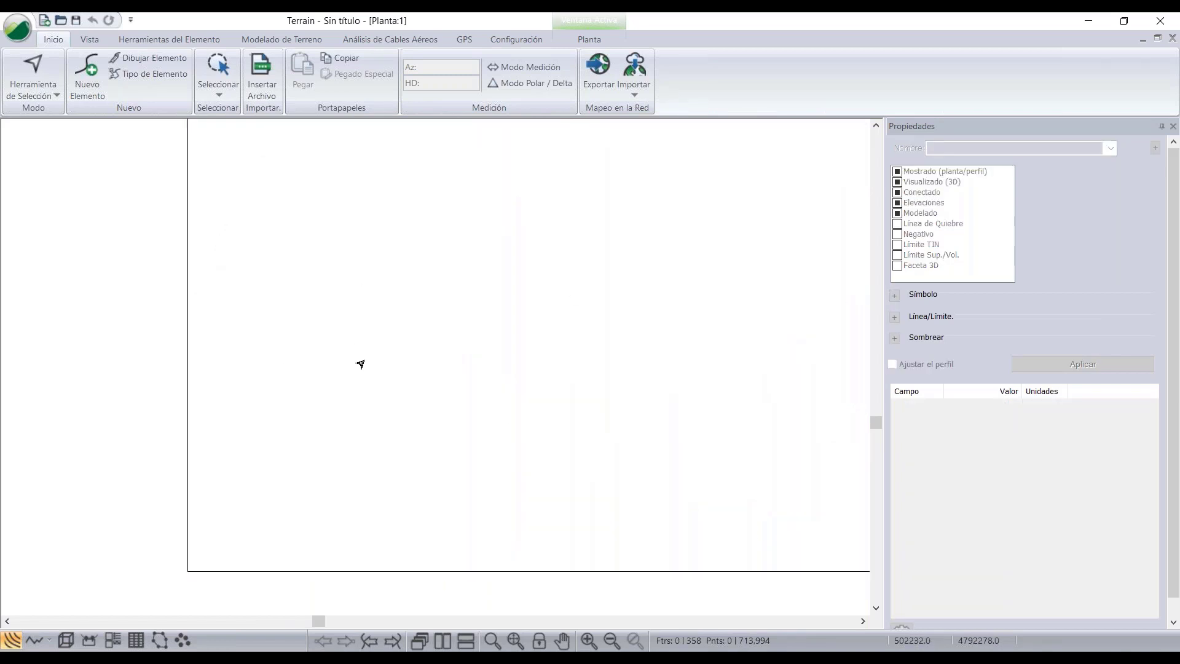
- Open the shapefile hidrología.shp from the archivos webinar folder for insertion into the terrain
{"action": "left_click", "coordinate": [269, 88]}
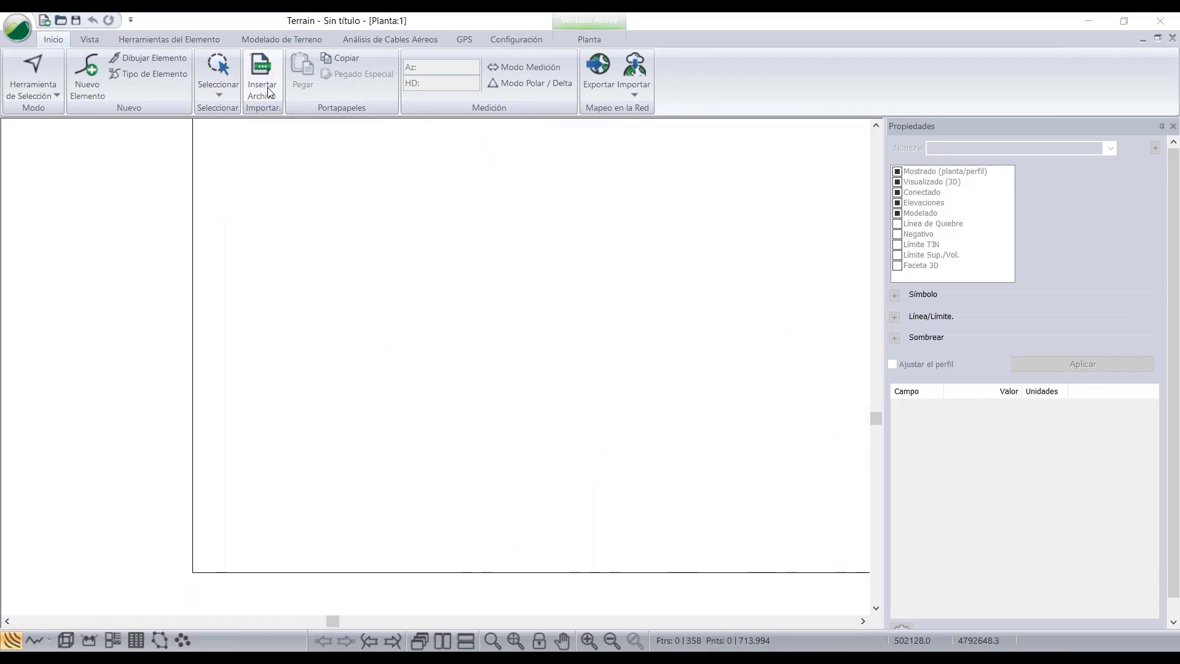
{"action": "double_click", "coordinate": [347, 225]}
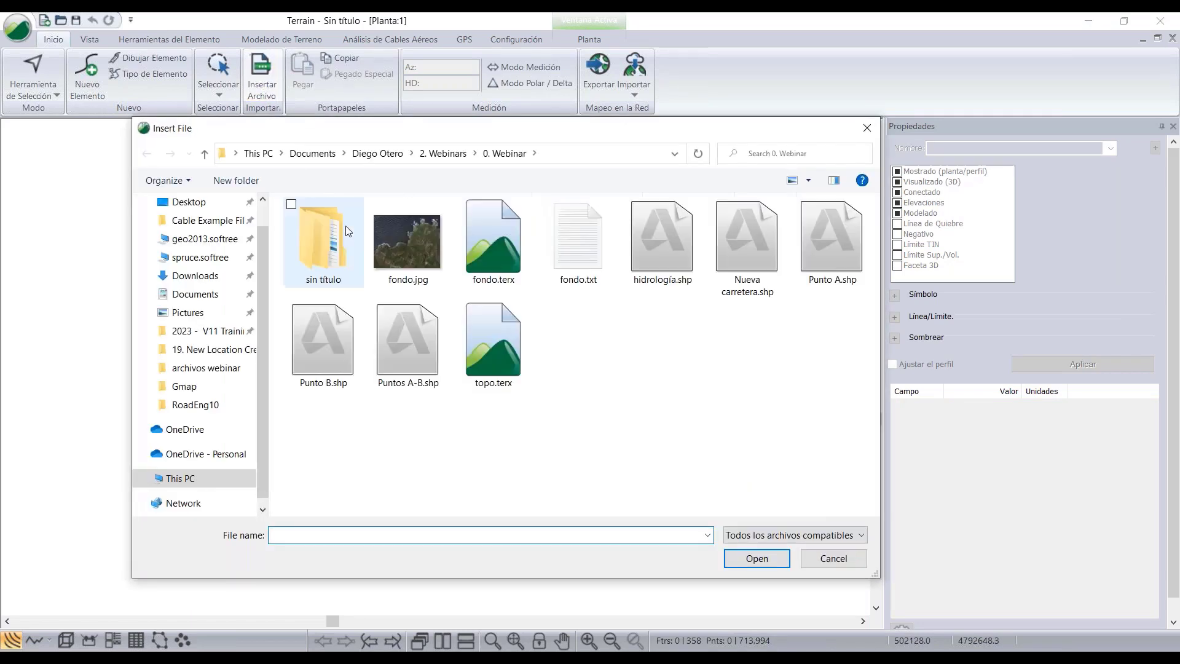
{"action": "left_click", "coordinate": [663, 274]}
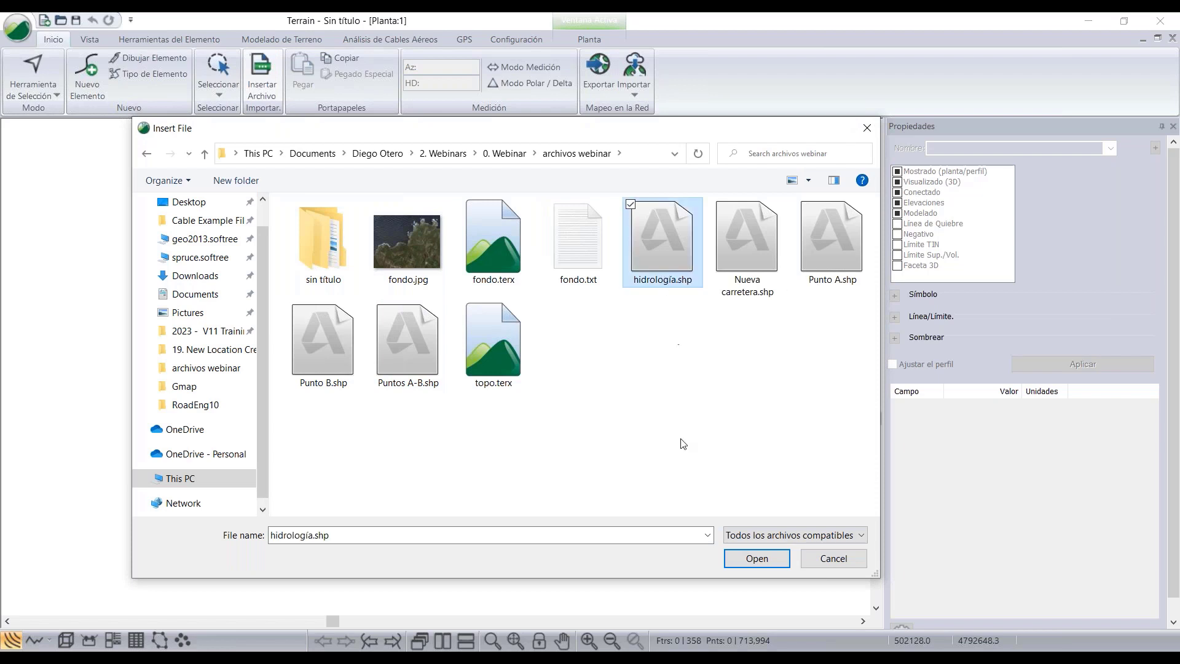
{"action": "left_click", "coordinate": [733, 561]}
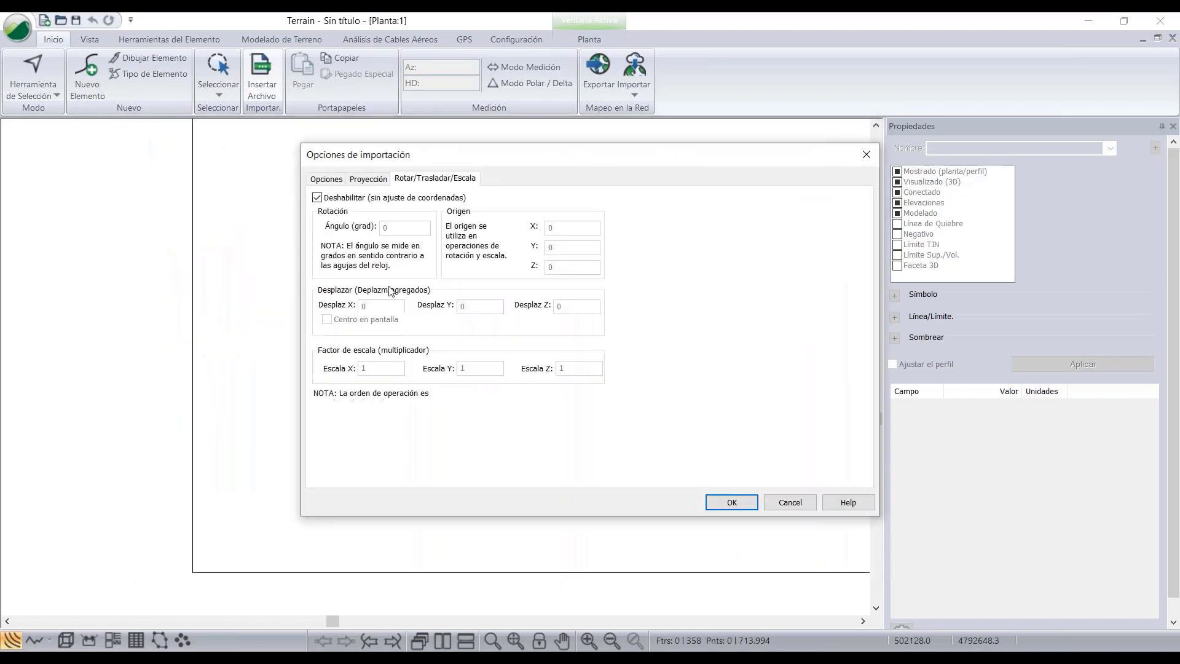
- Review the shapefile's attribute and projection options and import the hydrology lines into the plan
{"action": "left_click", "coordinate": [335, 180]}
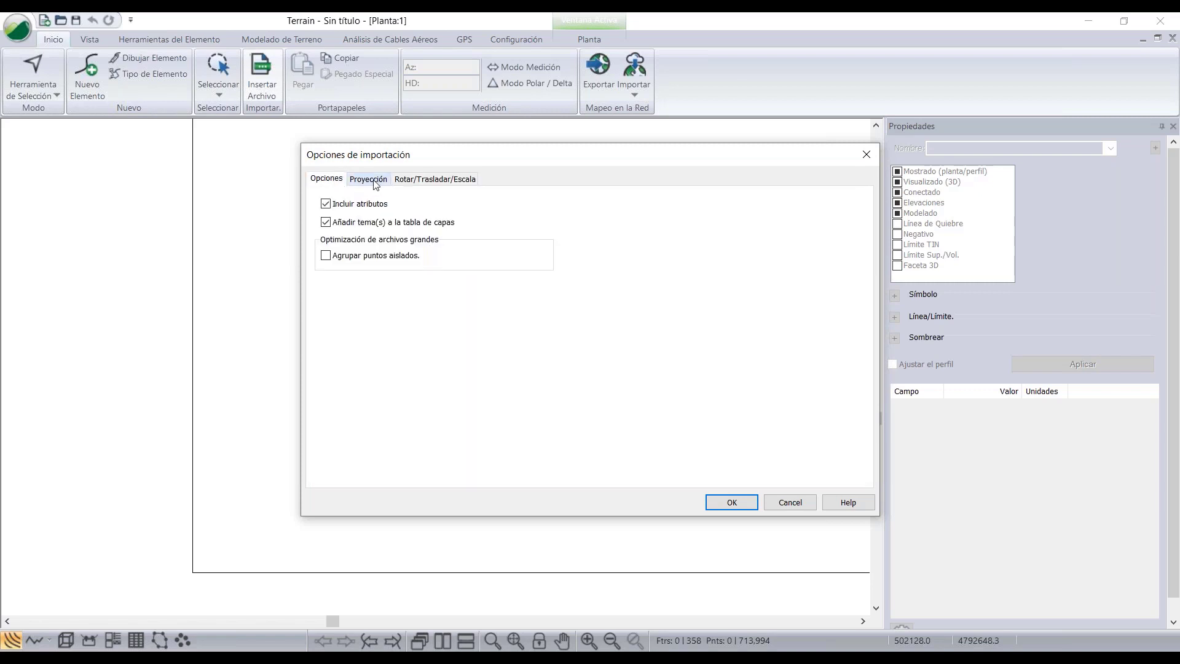
{"action": "left_click", "coordinate": [369, 179]}
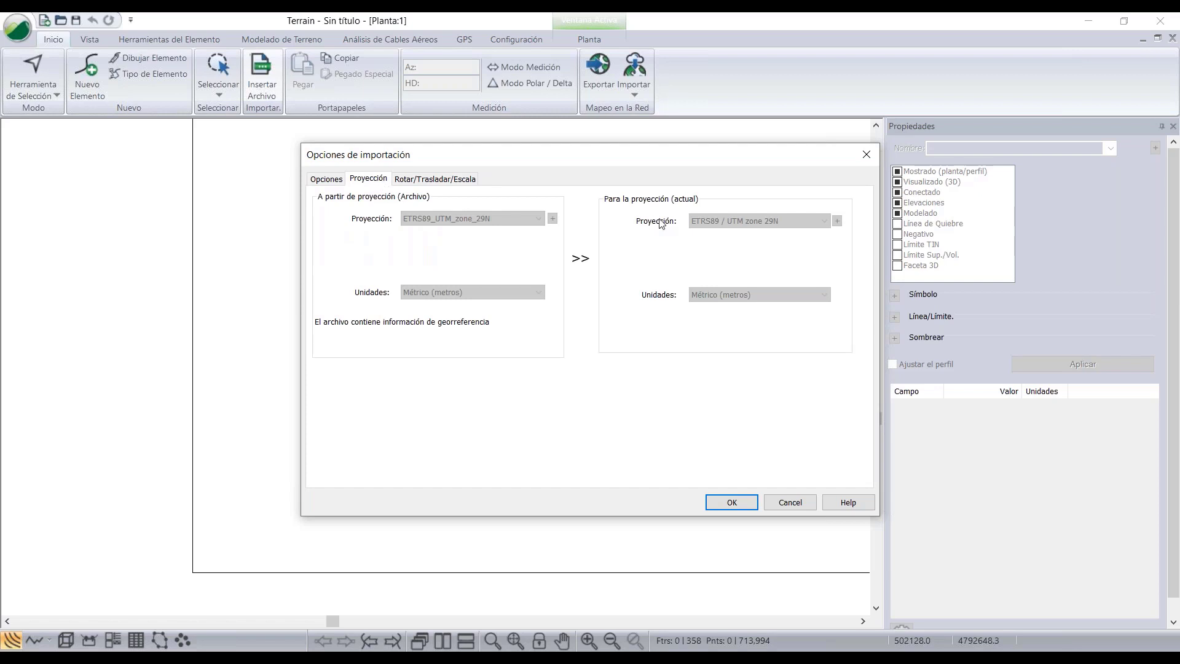
{"action": "left_click", "coordinate": [731, 502]}
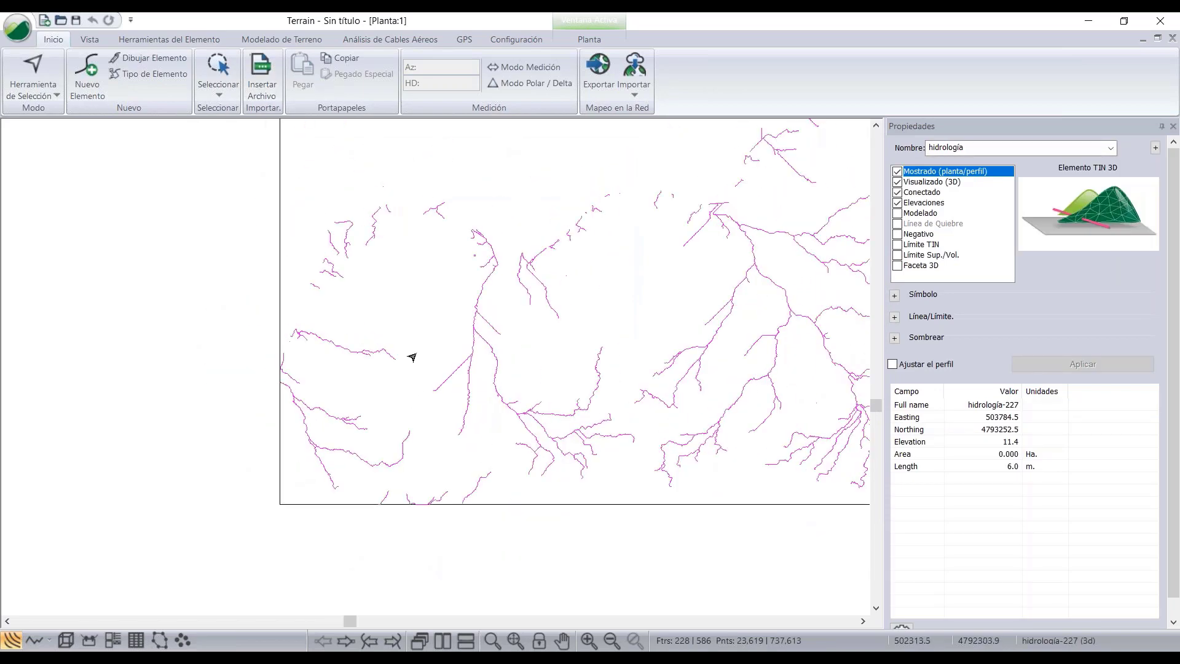
{"action": "scroll", "coordinate": [412, 357], "scroll_direction": "down", "scroll_amount": 3}
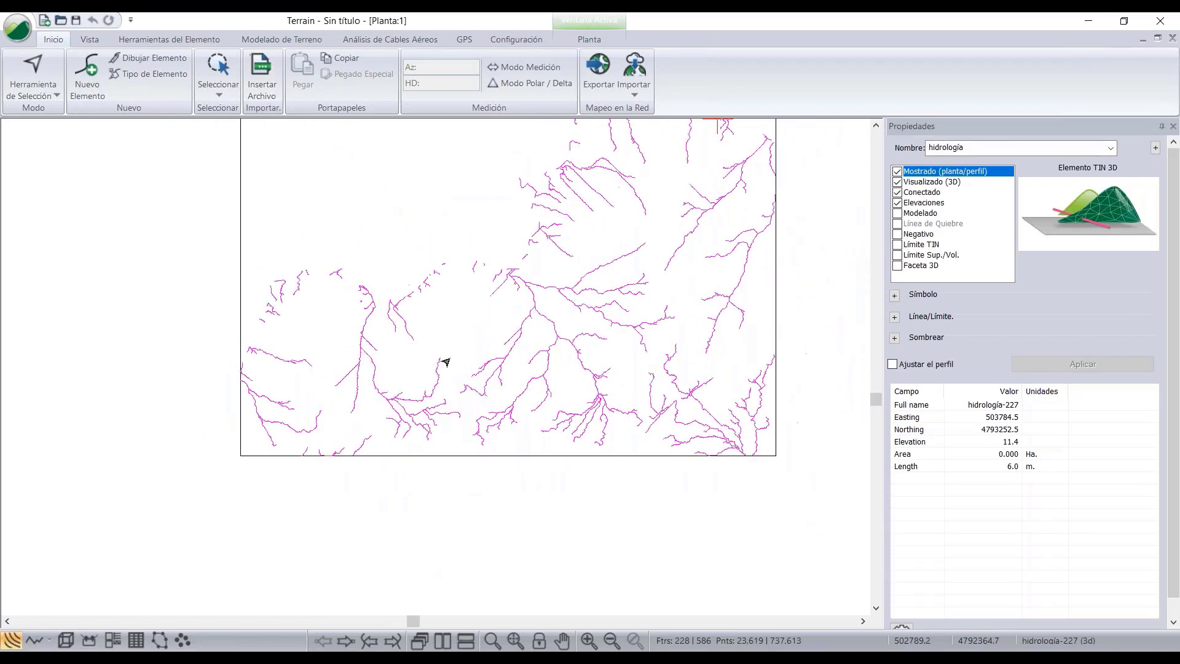
- Format the selected hydrology lines with line type 12 - solid (standard) and colour azul, and deselect them
{"action": "scroll", "coordinate": [446, 363], "scroll_direction": "down", "scroll_amount": 1}
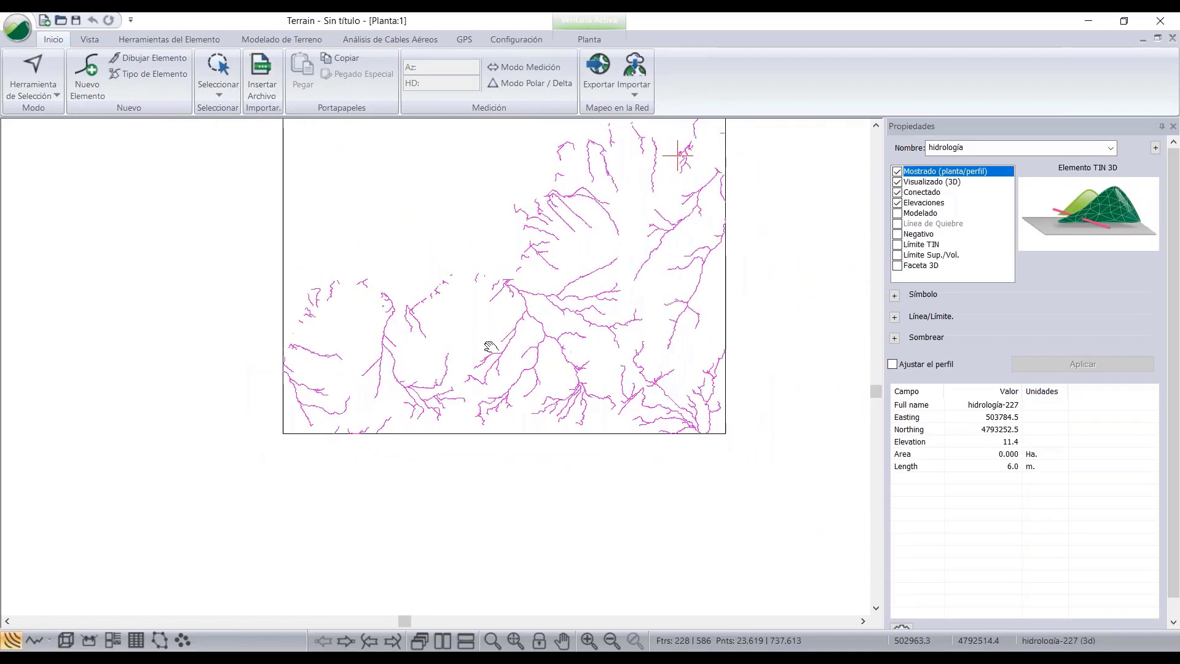
{"action": "left_click", "coordinate": [895, 318]}
{"action": "left_click", "coordinate": [1008, 332]}
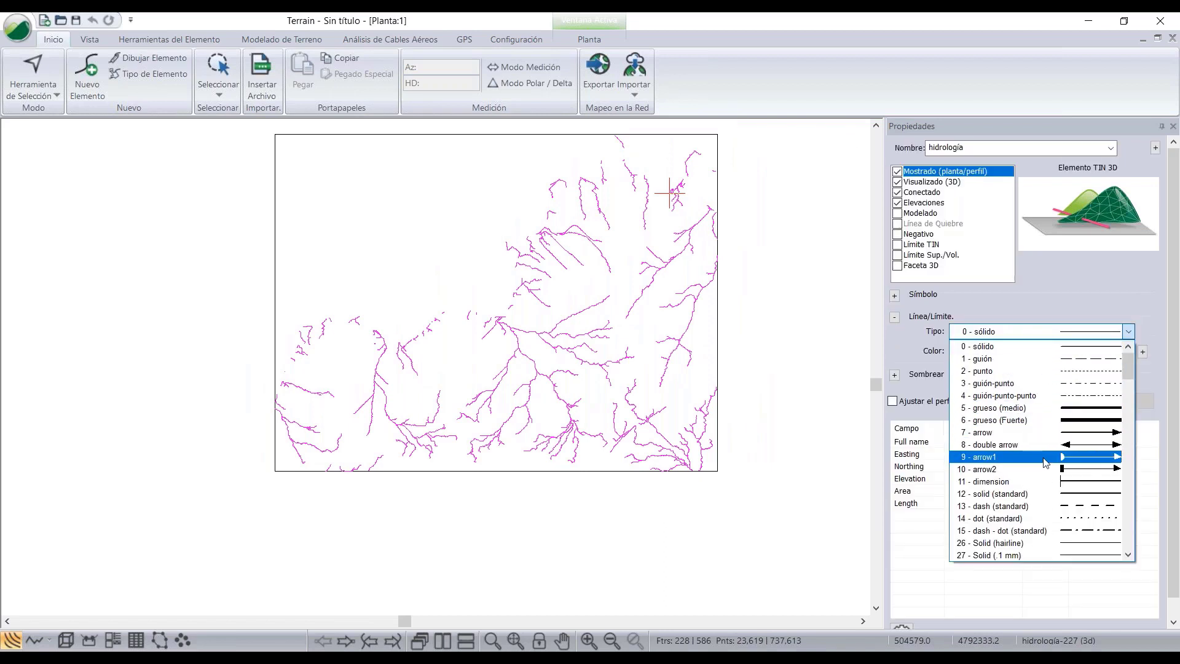
{"action": "left_click", "coordinate": [1039, 494]}
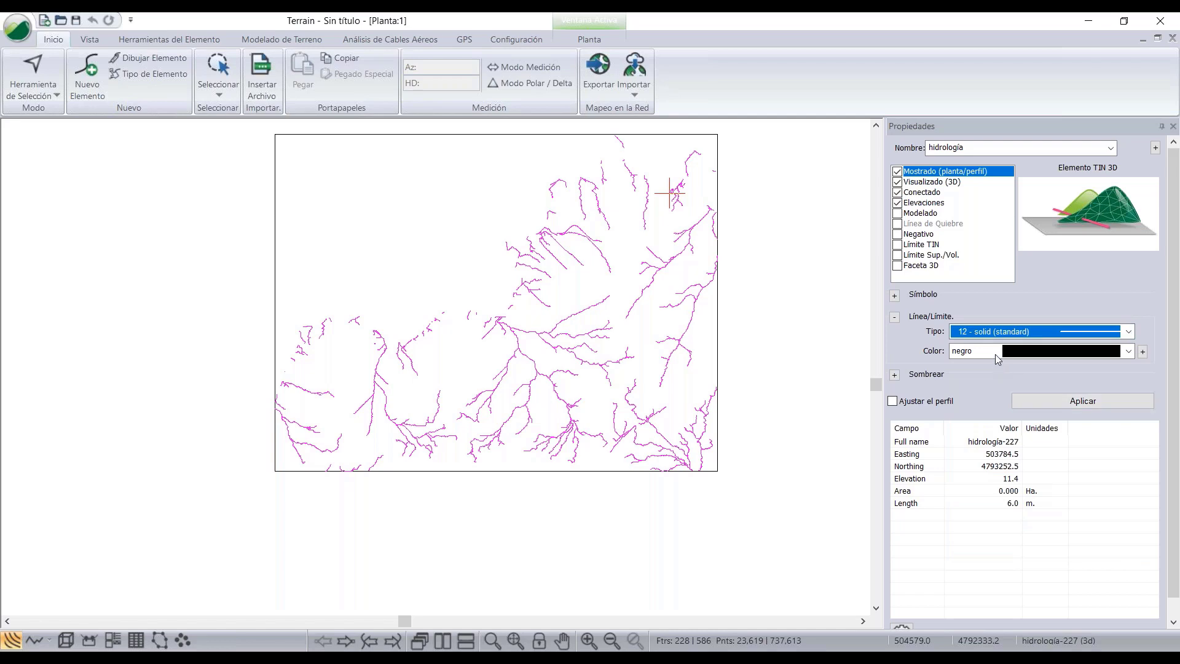
{"action": "left_click", "coordinate": [996, 354]}
{"action": "left_click", "coordinate": [1022, 490]}
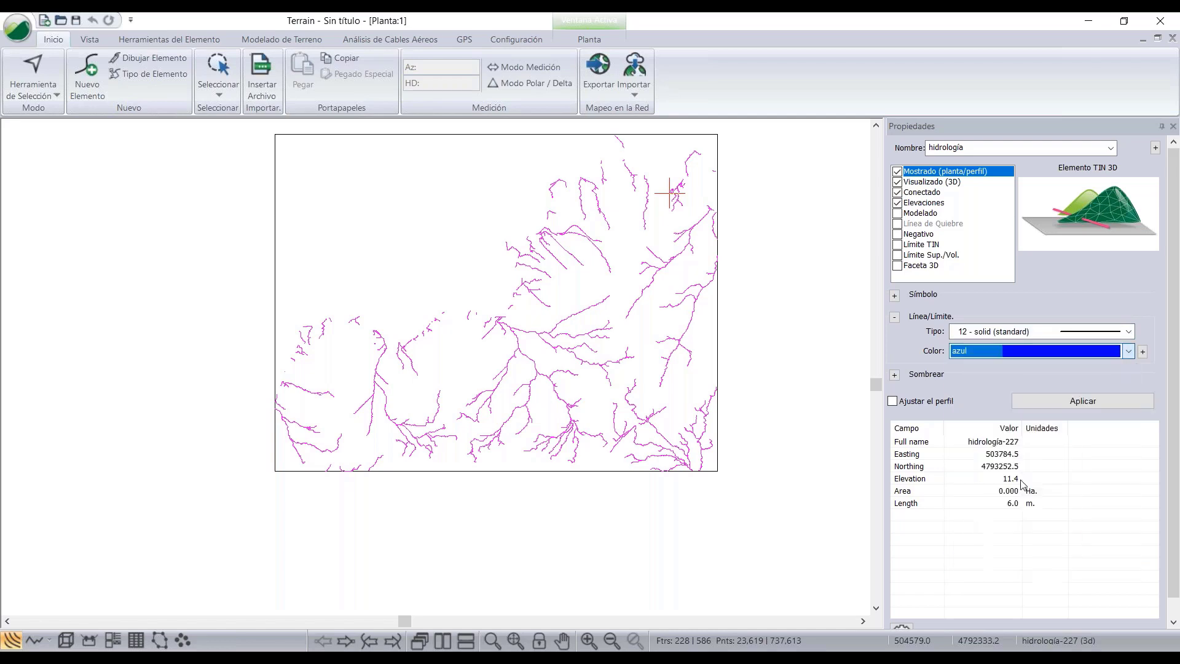
{"action": "left_click", "coordinate": [1035, 401]}
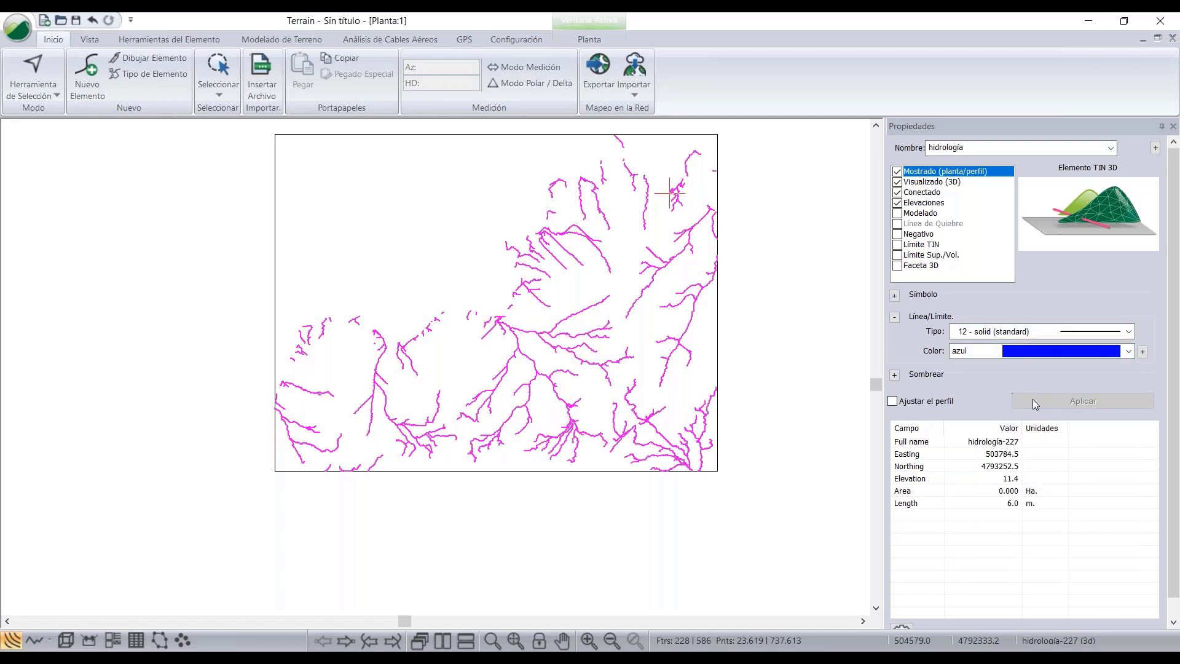
{"action": "left_click", "coordinate": [756, 372]}
{"action": "middle_click_drag", "start_coordinate": [756, 372], "coordinate": [534, 376]}
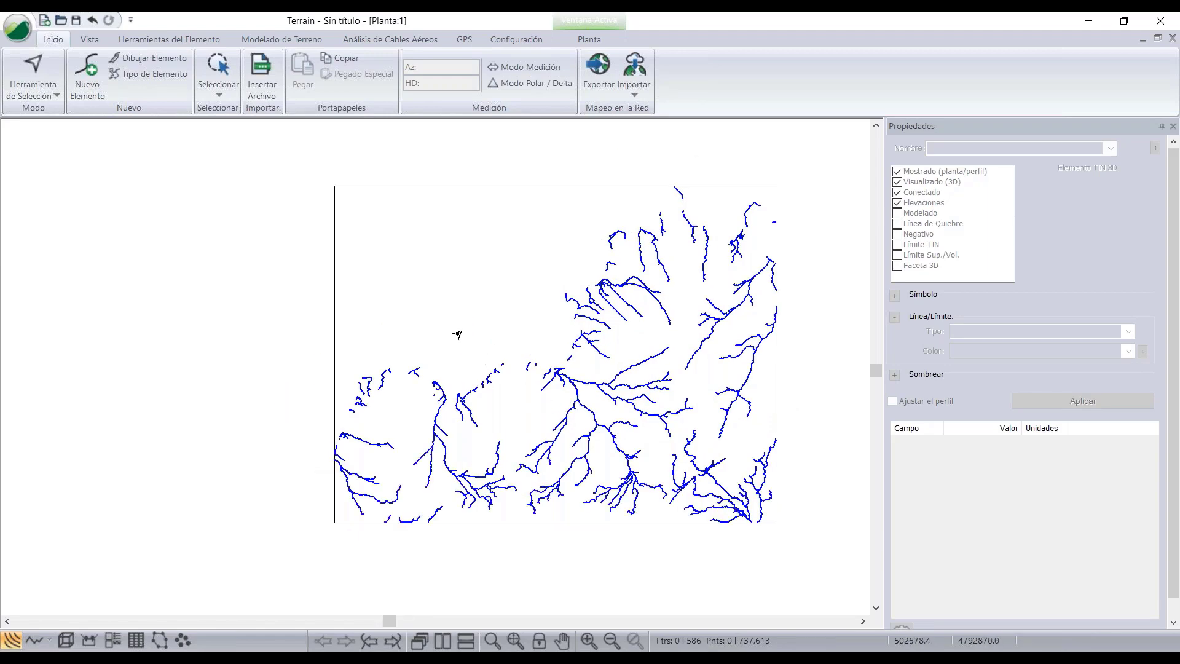
{"action": "middle_click_drag", "start_coordinate": [453, 346], "coordinate": [430, 353]}
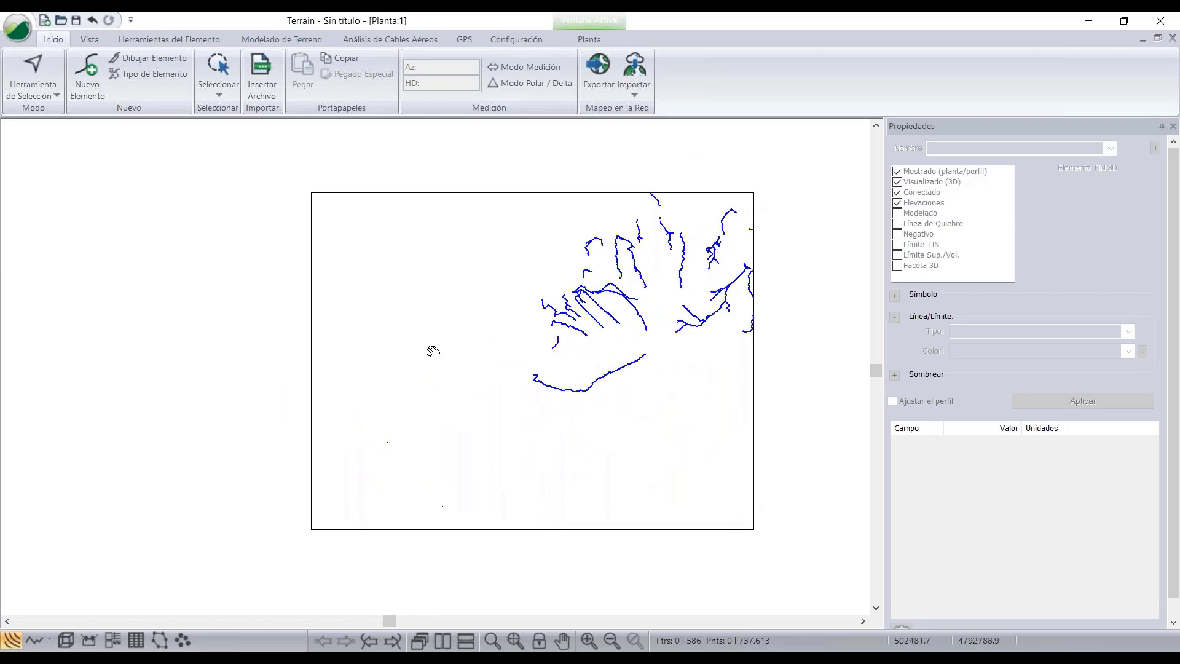
- Generate the TIN terrain model with a maximum side length of 70 and both major and minor contours disabled
{"action": "left_click", "coordinate": [300, 38]}
{"action": "left_click", "coordinate": [21, 67]}
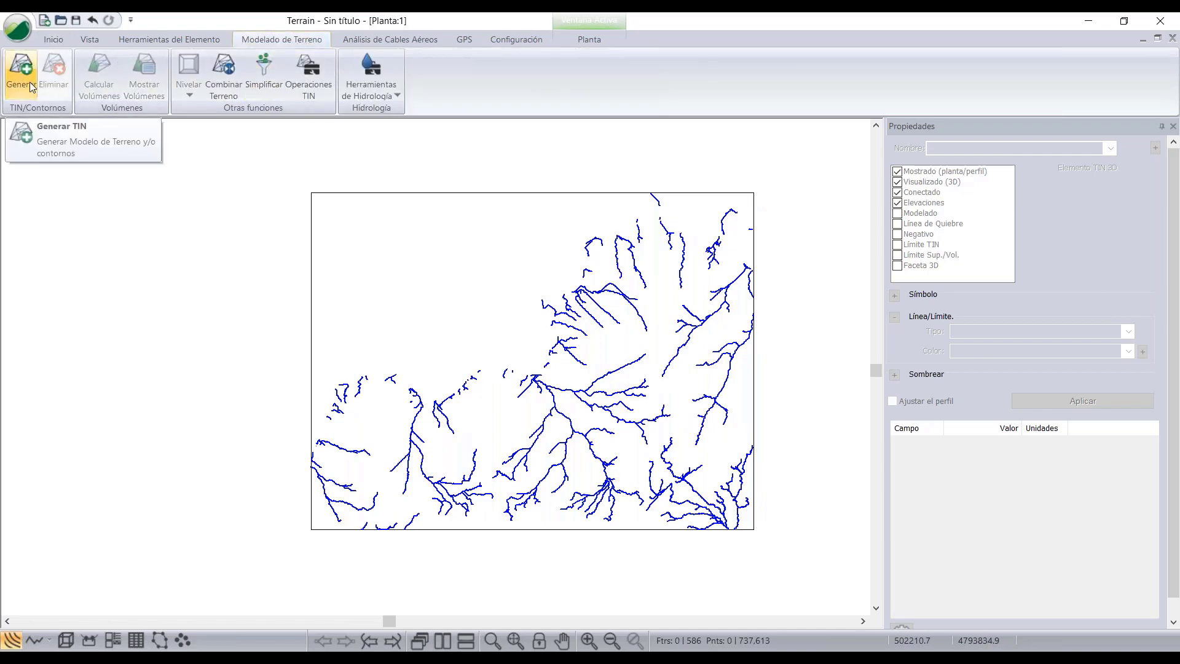
{"action": "left_click", "coordinate": [37, 131]}
{"action": "left_click_drag", "start_coordinate": [571, 175], "coordinate": [506, 168]}
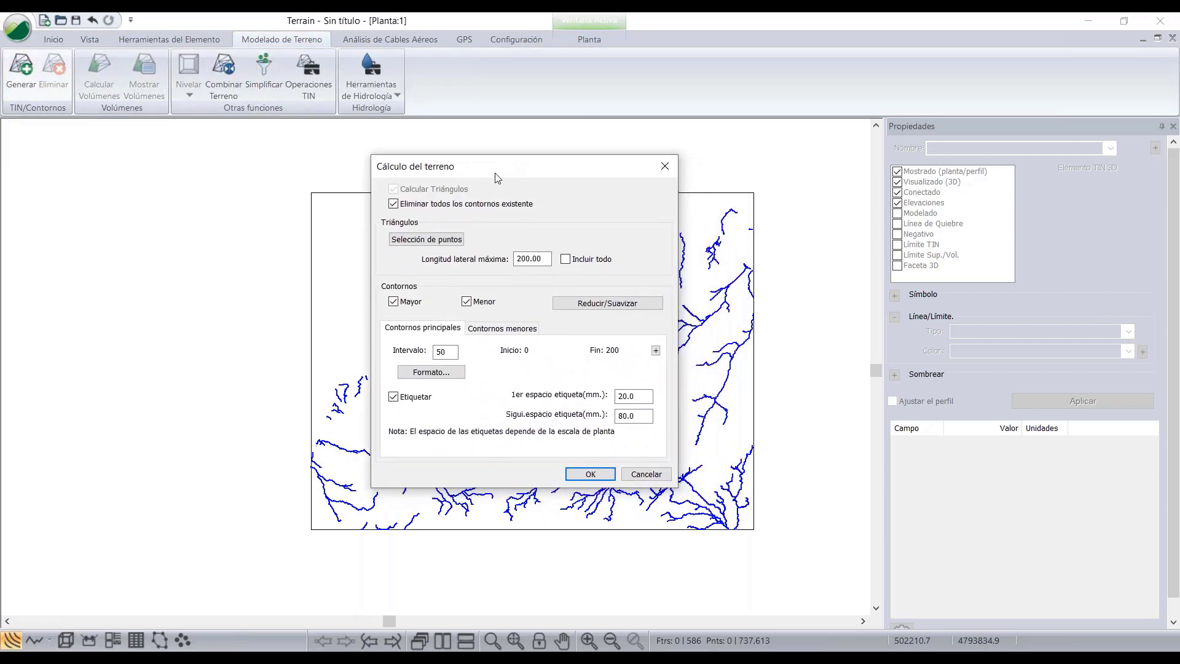
{"action": "double_click", "coordinate": [514, 258]}
{"action": "type", "text": "70"}
{"action": "left_click", "coordinate": [395, 303]}
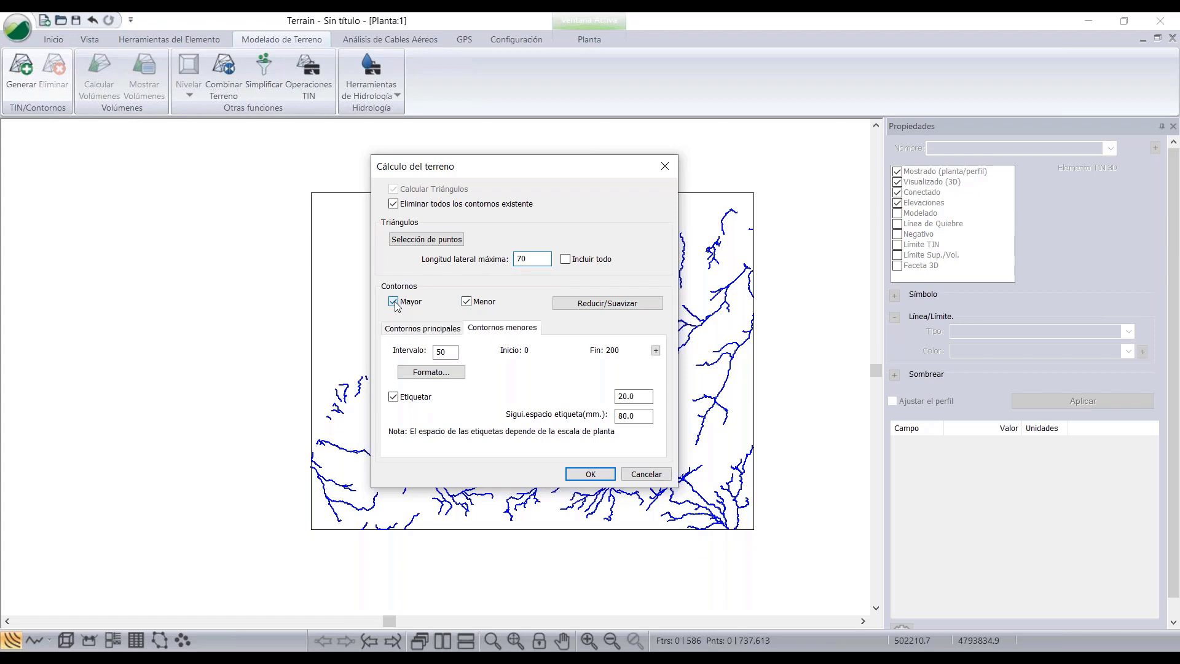
{"action": "left_click", "coordinate": [467, 302]}
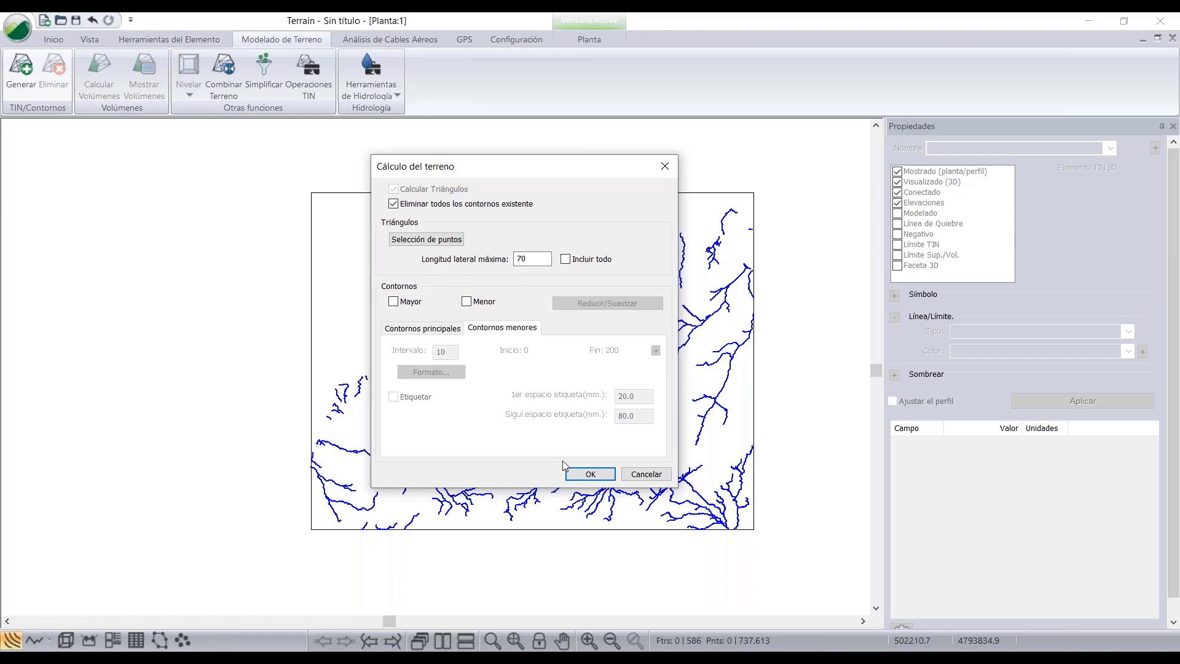
{"action": "left_click", "coordinate": [573, 472]}
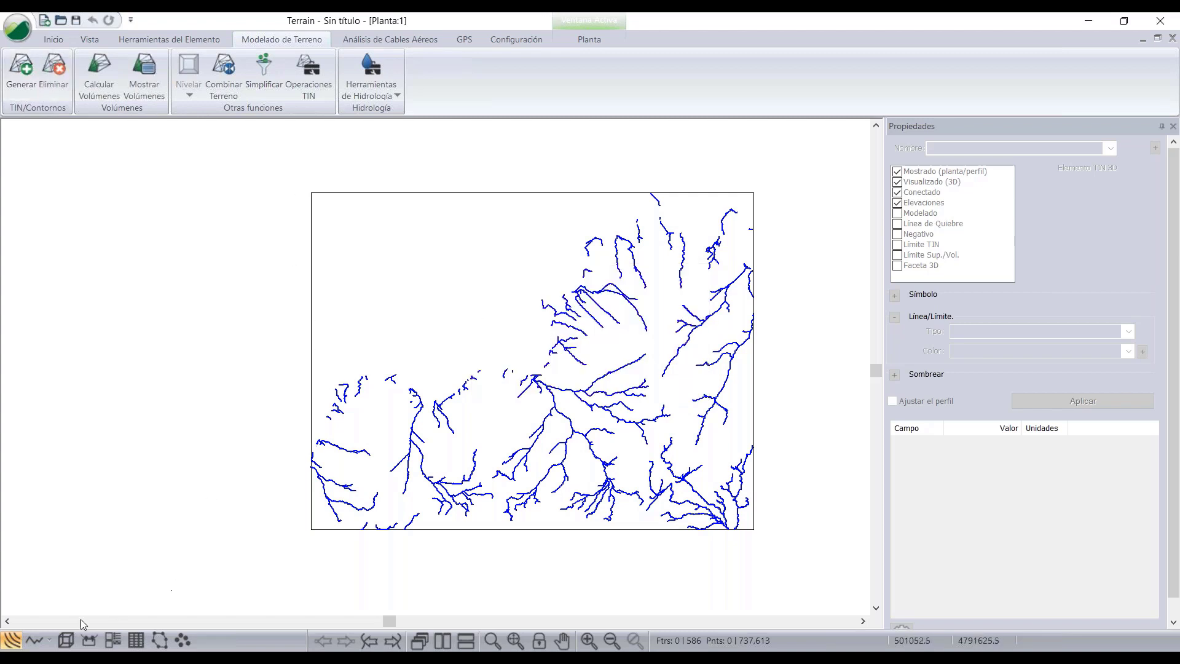
- Open the 3D visualization of the terrain and arrange it side by side with the plan view, adjusting both views
{"action": "left_click", "coordinate": [67, 639]}
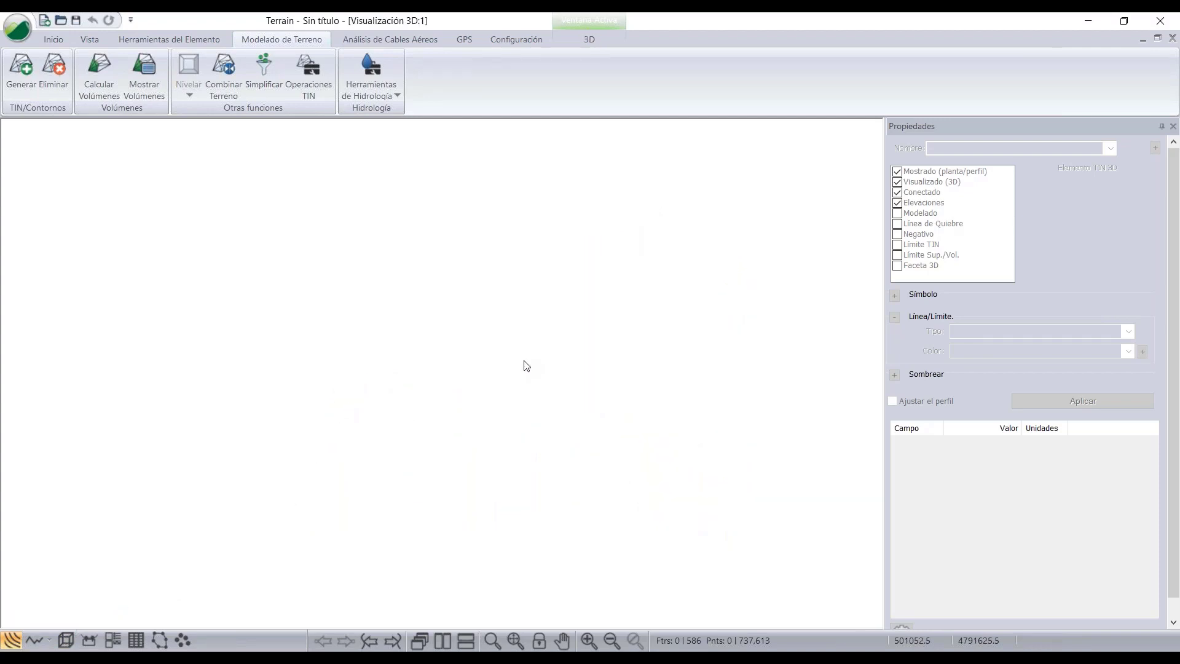
{"action": "left_click_drag", "start_coordinate": [435, 525], "coordinate": [443, 609]}
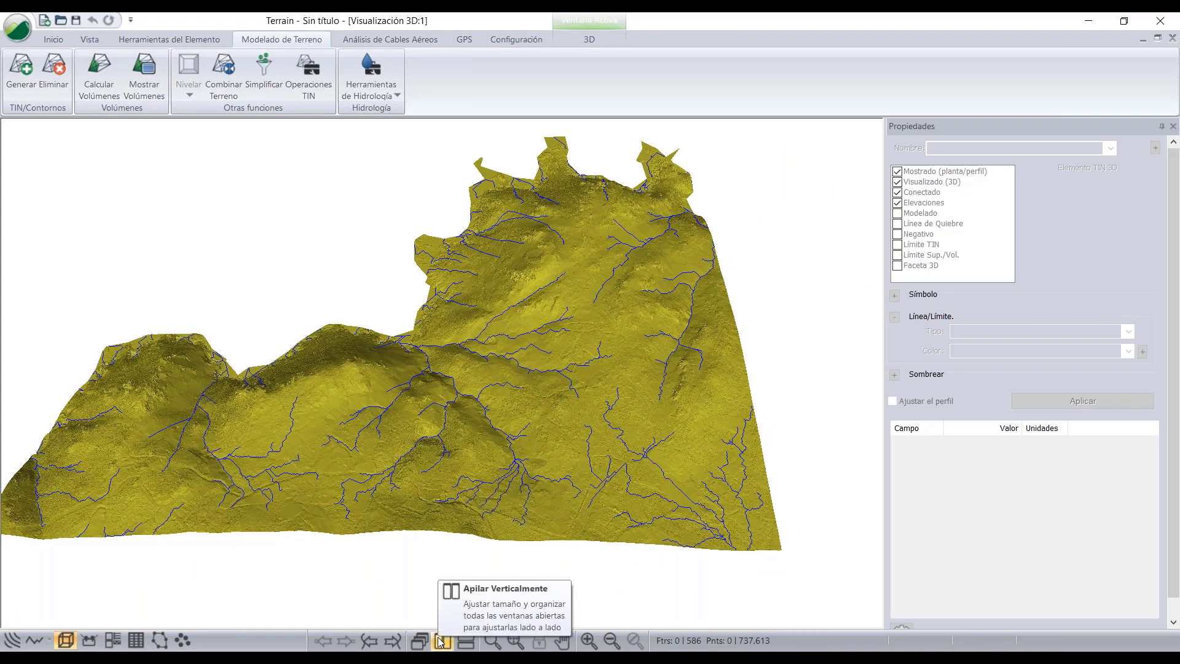
{"action": "left_click", "coordinate": [440, 641]}
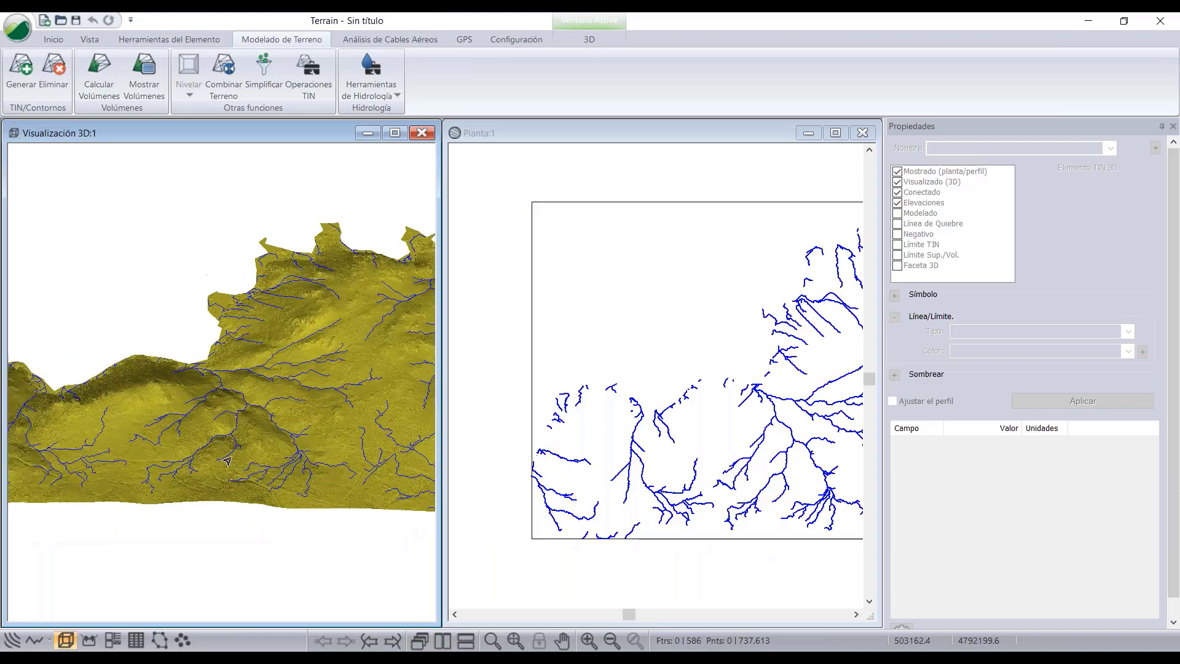
{"action": "left_click_drag", "start_coordinate": [230, 471], "coordinate": [266, 493]}
{"action": "left_click", "coordinate": [577, 306]}
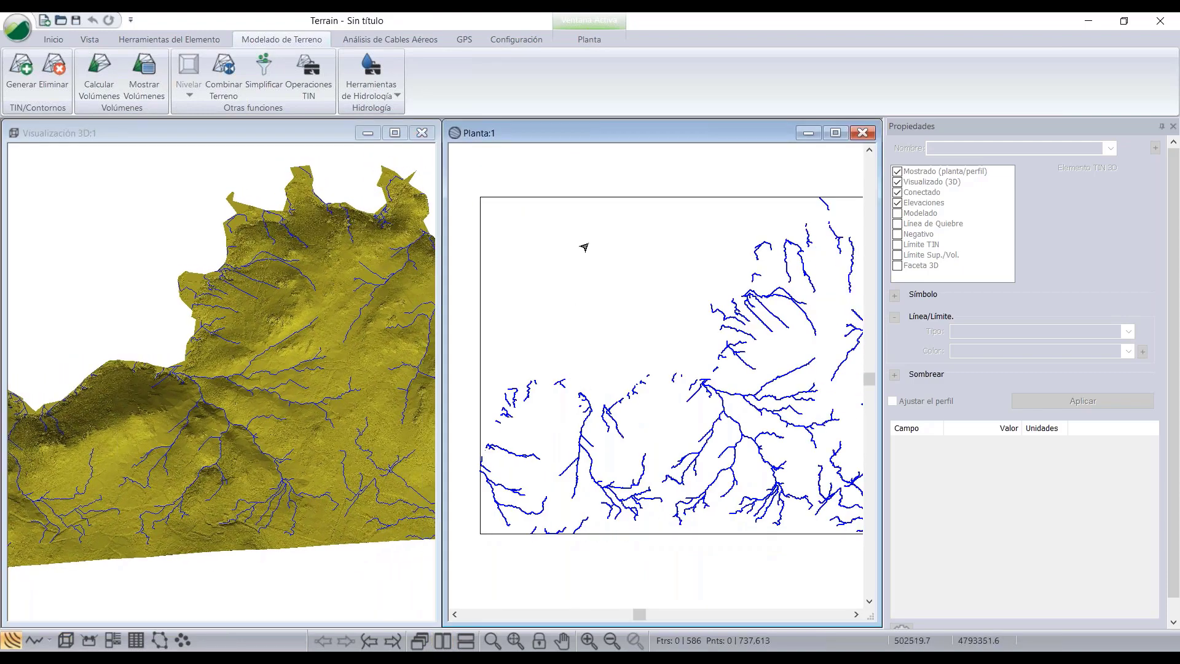
{"action": "middle_click_drag", "start_coordinate": [594, 282], "coordinate": [561, 283]}
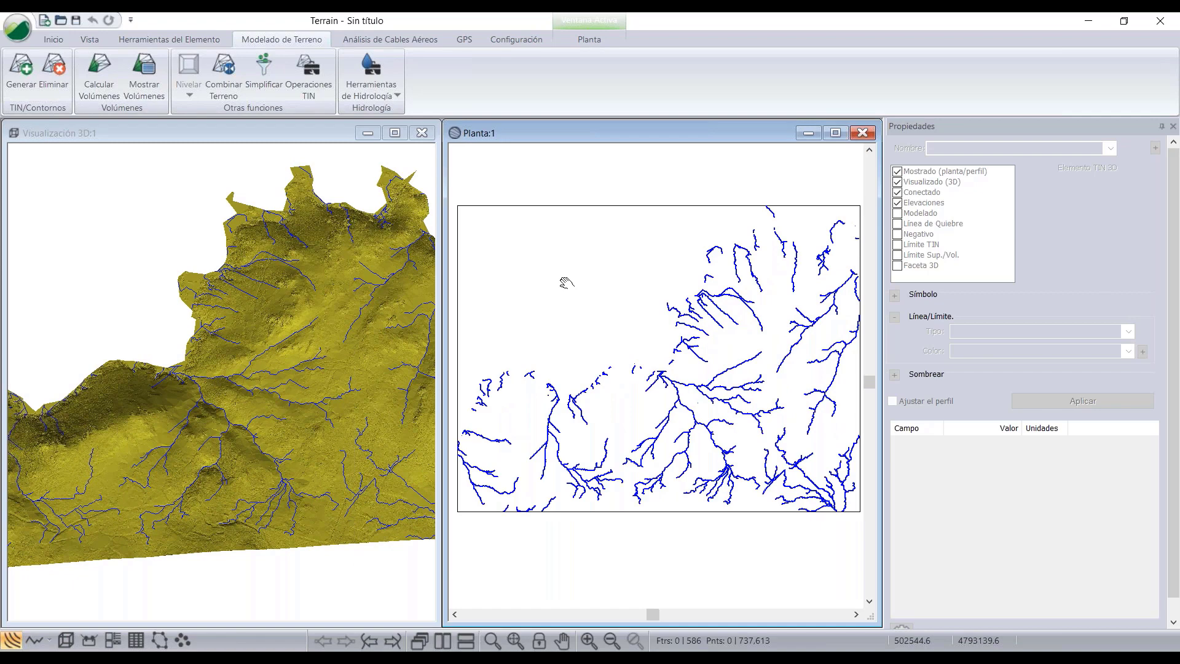
- Select the rectangular LiDAR frame in the plan and open the live map (WMTS) import for that area
{"action": "left_click", "coordinate": [559, 208]}
{"action": "scroll", "coordinate": [625, 317], "scroll_direction": "down", "scroll_amount": 3}
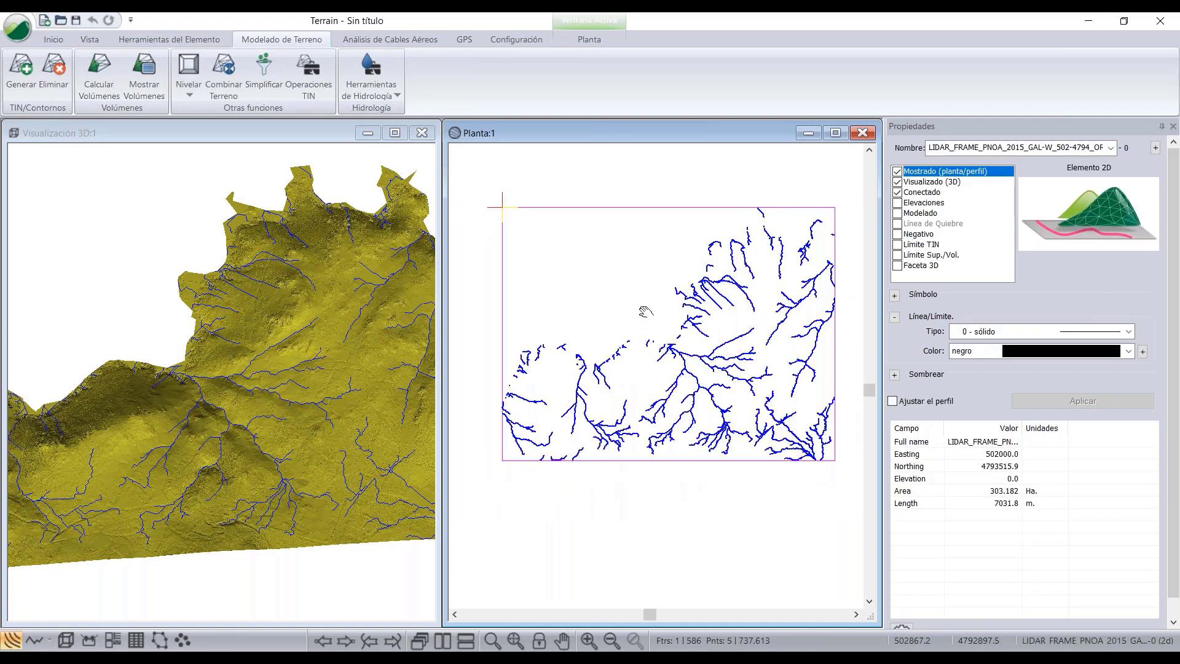
{"action": "middle_click_drag", "start_coordinate": [601, 303], "coordinate": [606, 311]}
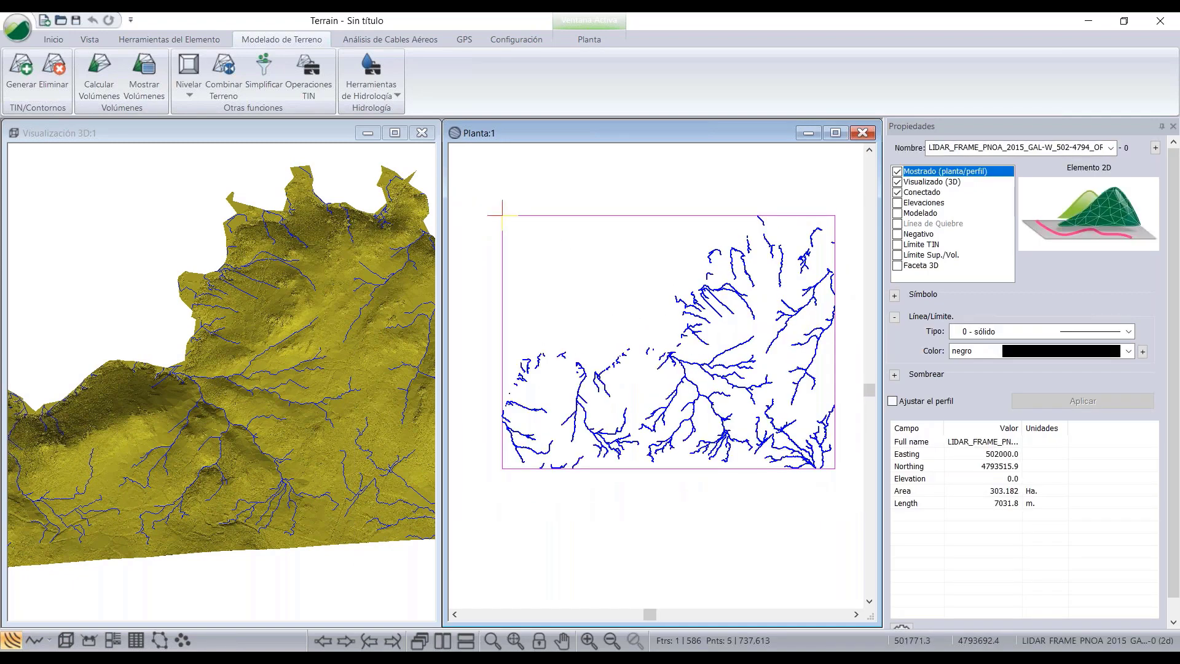
{"action": "left_click", "coordinate": [55, 40]}
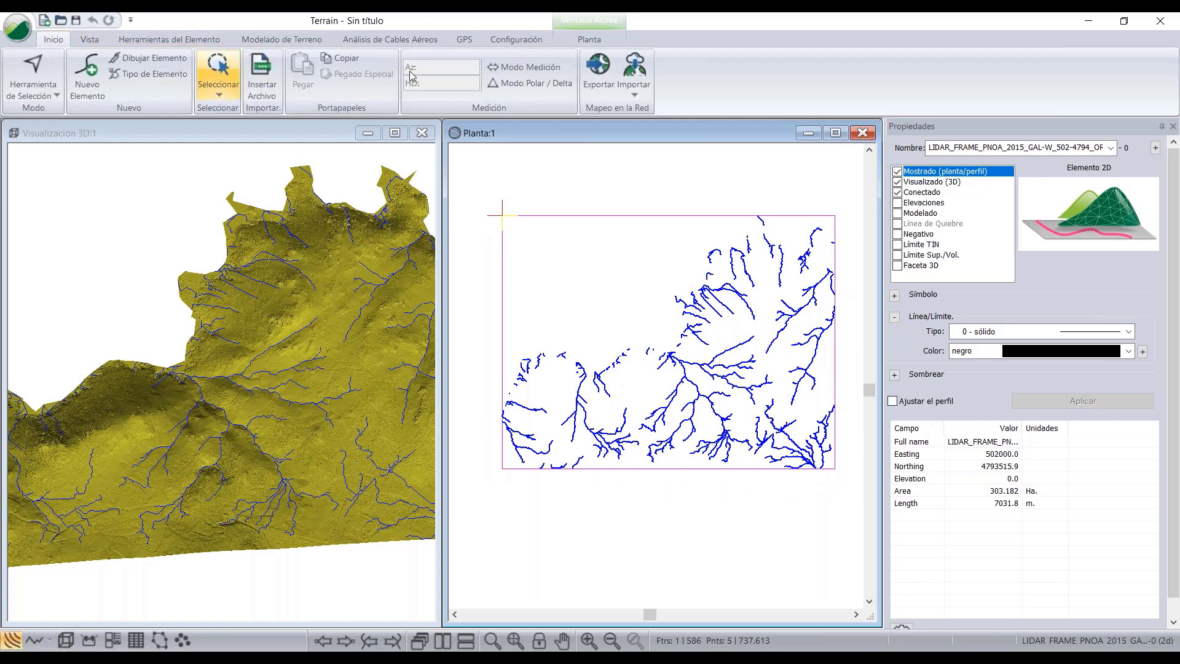
{"action": "left_click", "coordinate": [635, 80]}
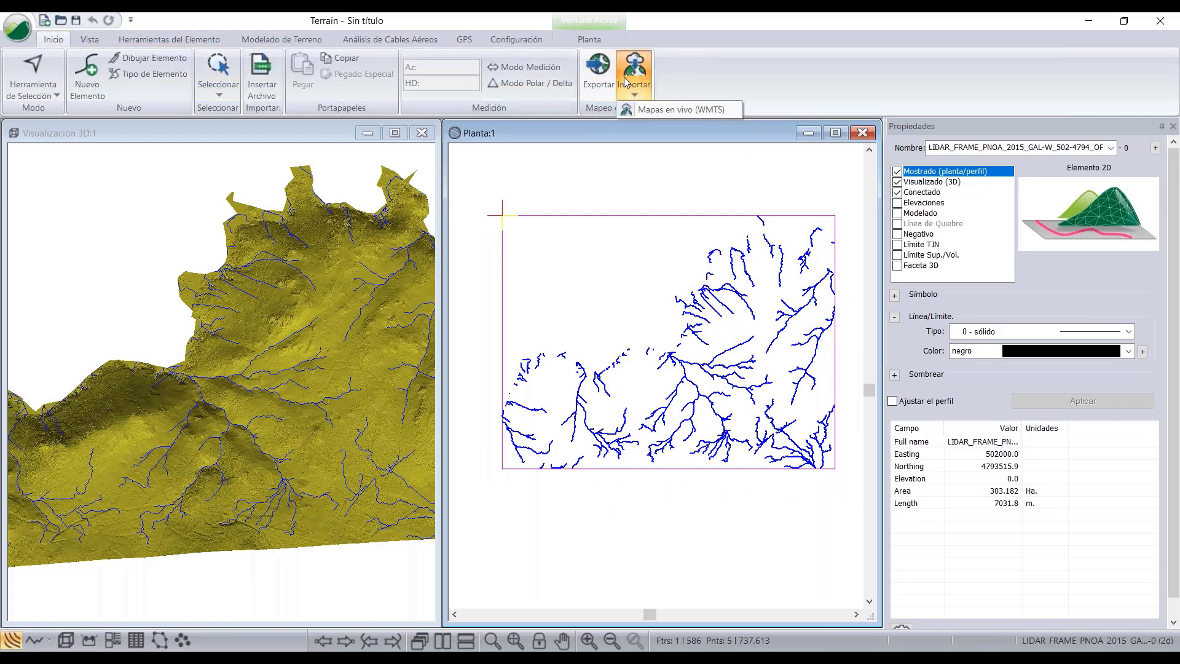
{"action": "left_click", "coordinate": [660, 111]}
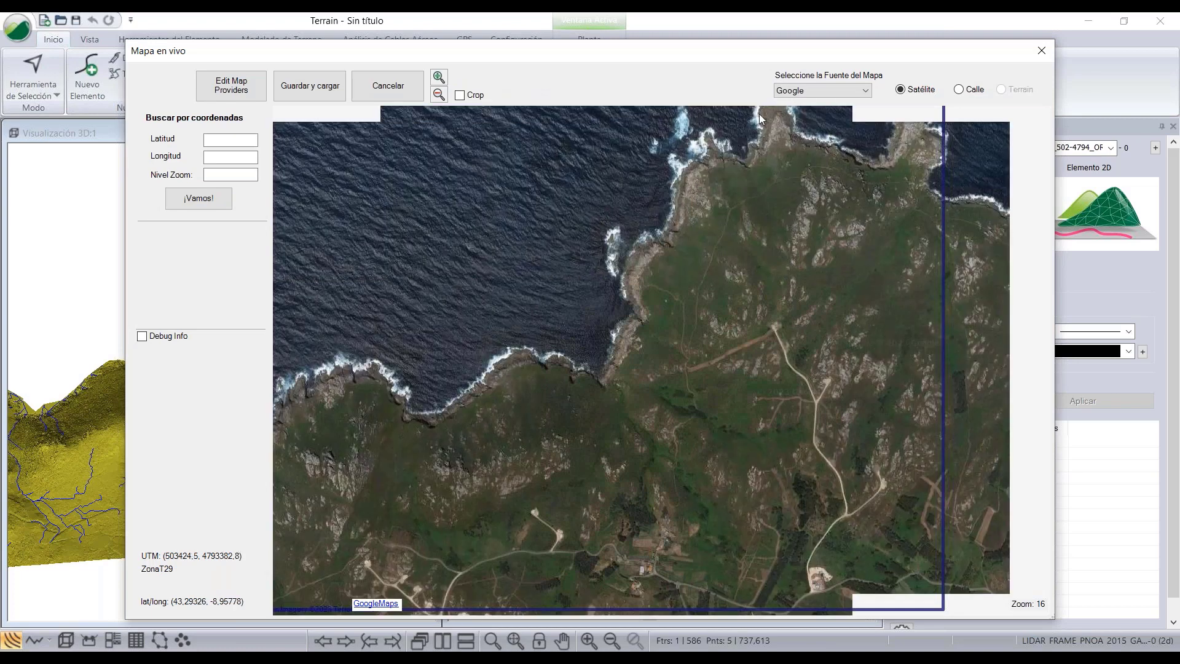
- Review the available map sources and the 0-Custom map provider's name and URL settings
{"action": "left_click", "coordinate": [836, 92]}
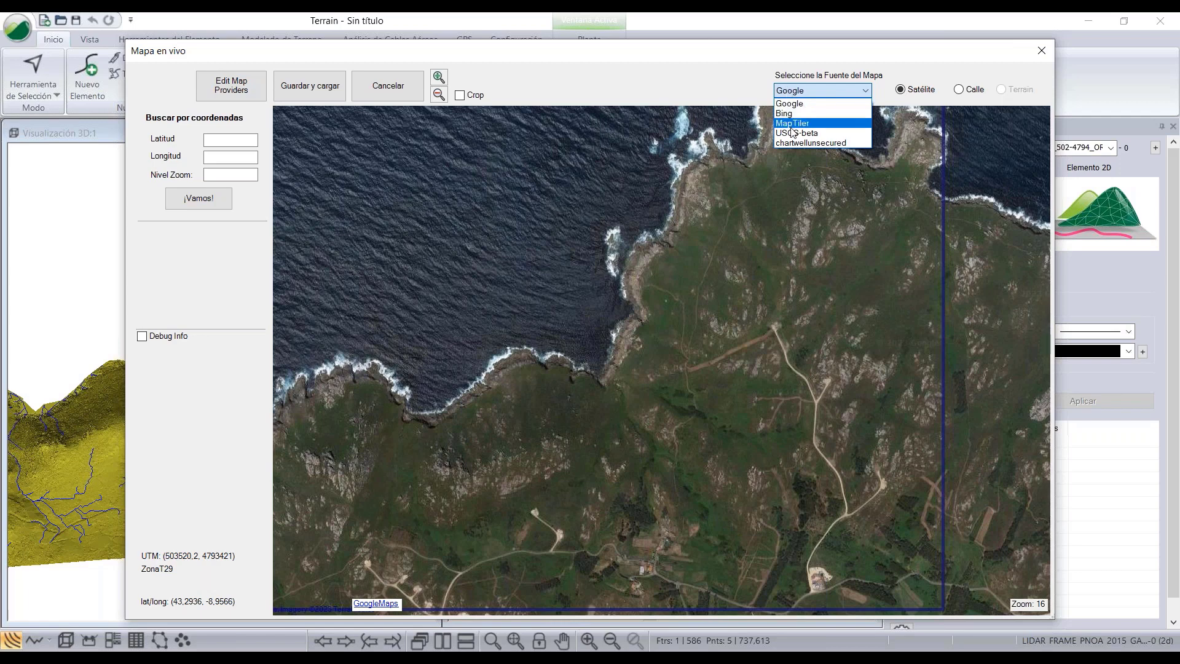
{"action": "left_click", "coordinate": [744, 85]}
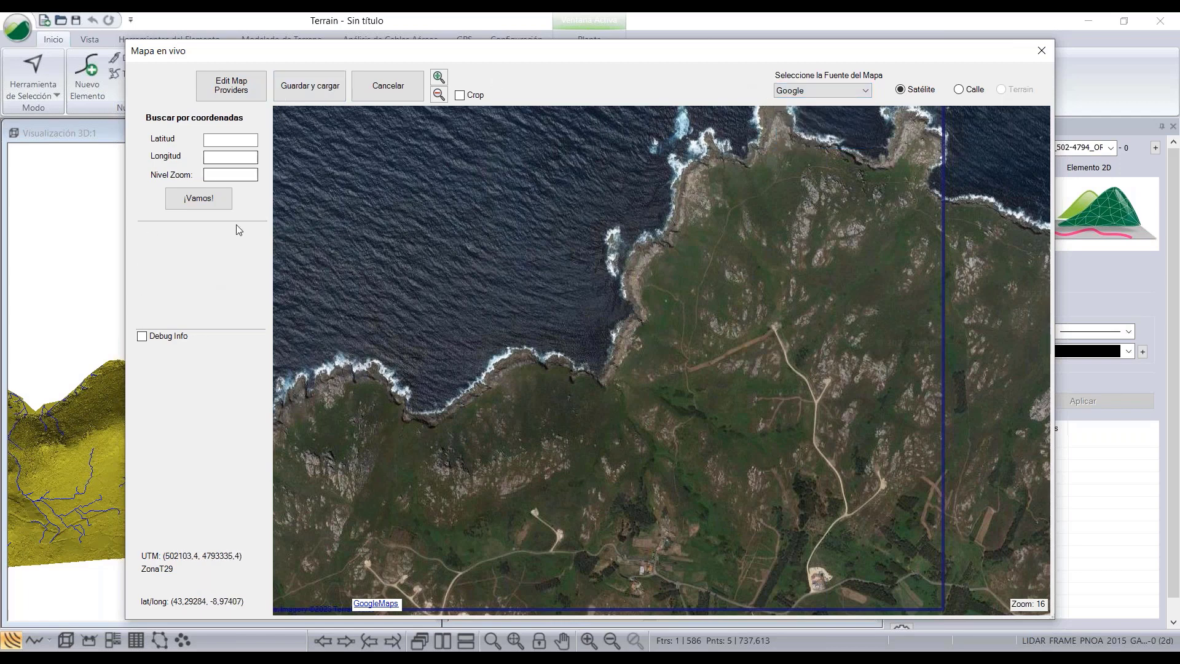
{"action": "left_click", "coordinate": [225, 92]}
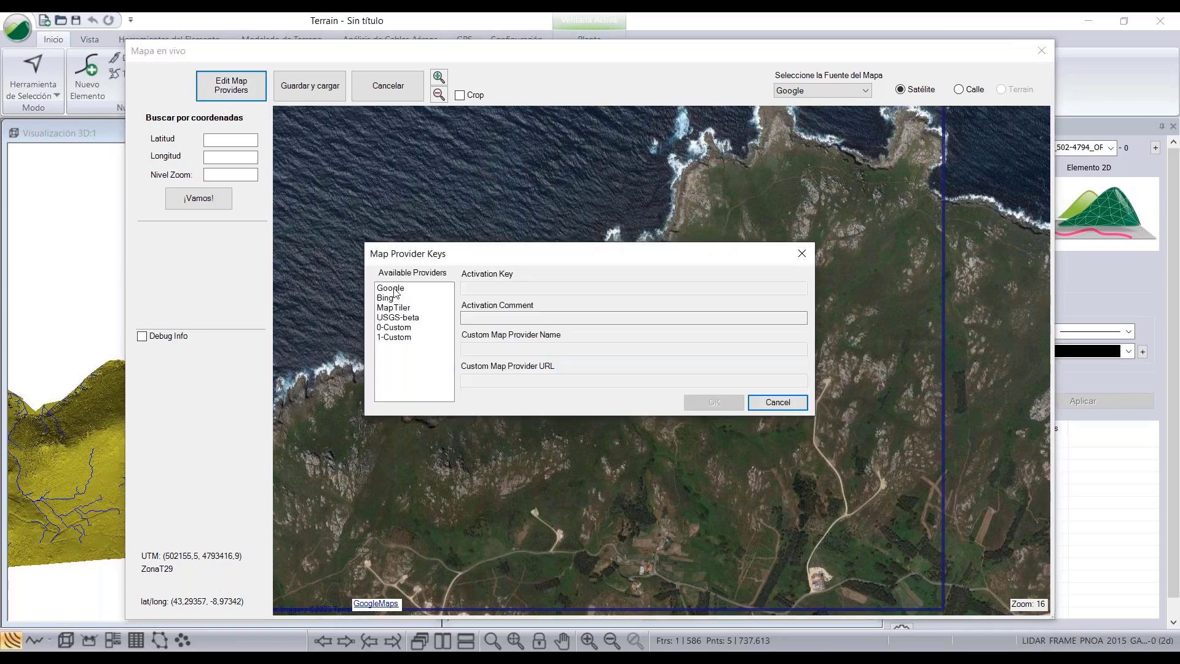
{"action": "left_click", "coordinate": [396, 328]}
{"action": "double_click", "coordinate": [477, 349]}
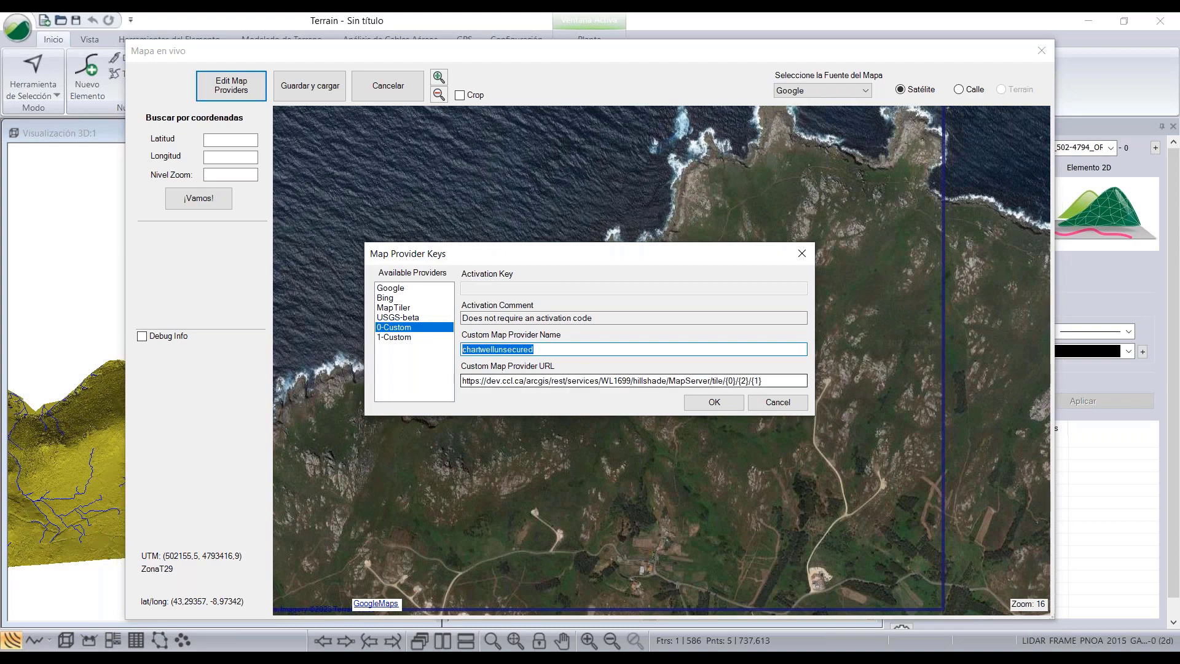
{"action": "left_click", "coordinate": [776, 403]}
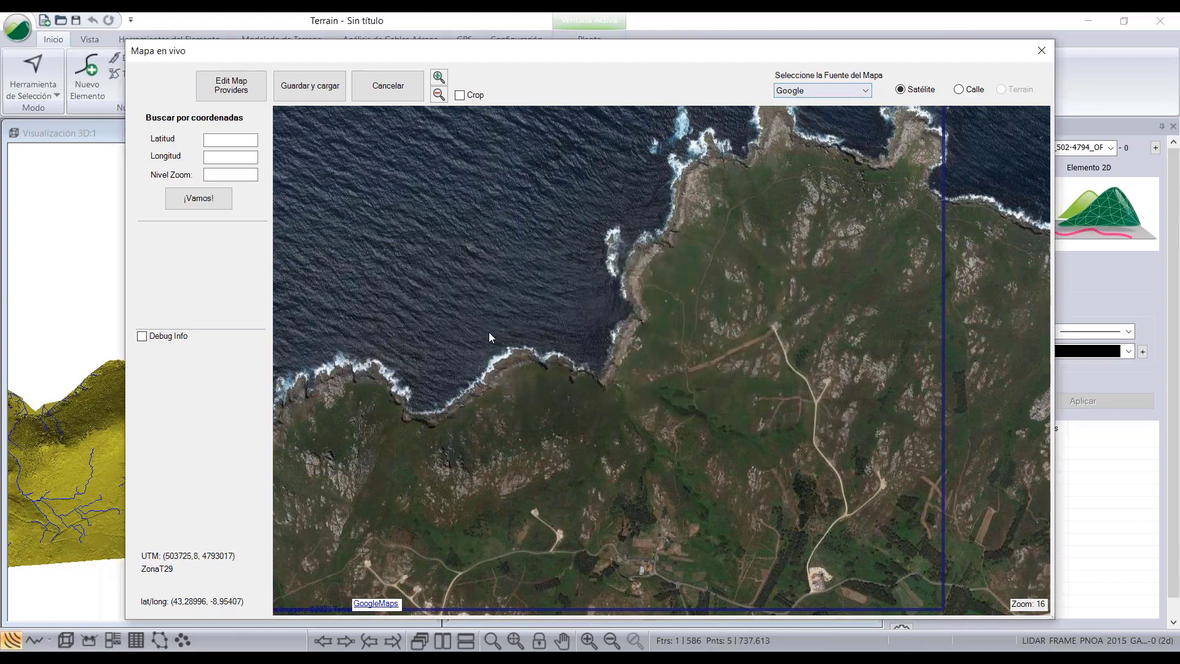
- Define a crop area on the Google satellite map that encloses the LiDAR frame
{"action": "scroll", "coordinate": [548, 334], "scroll_direction": "down", "scroll_amount": 1}
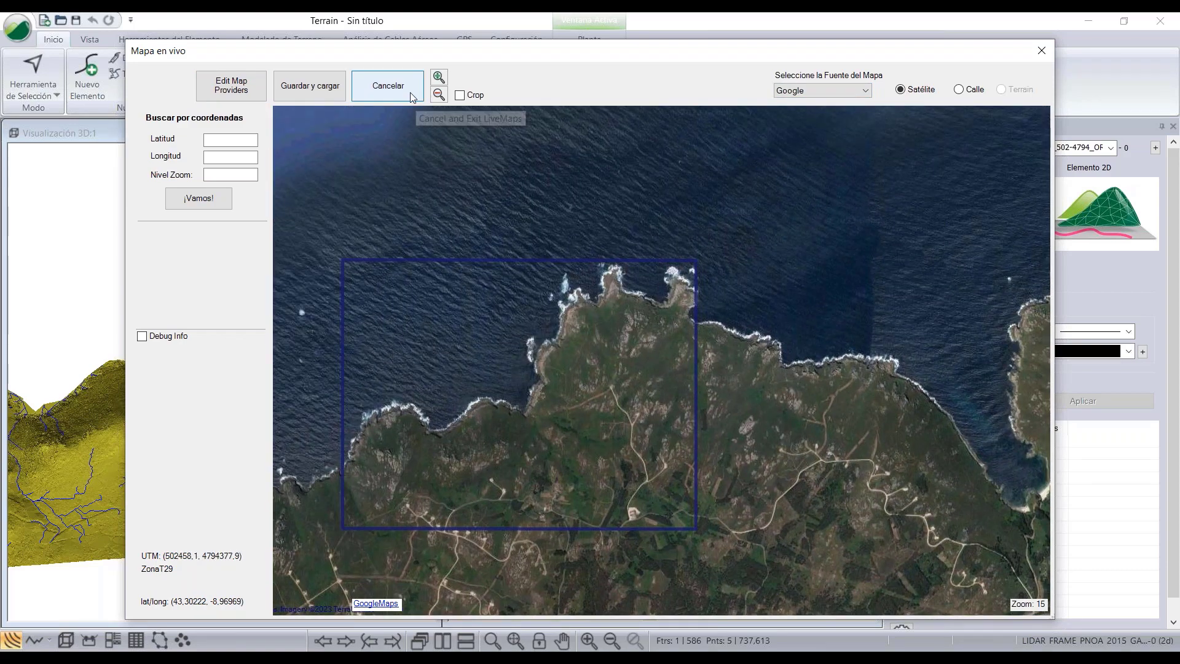
{"action": "left_click", "coordinate": [461, 96]}
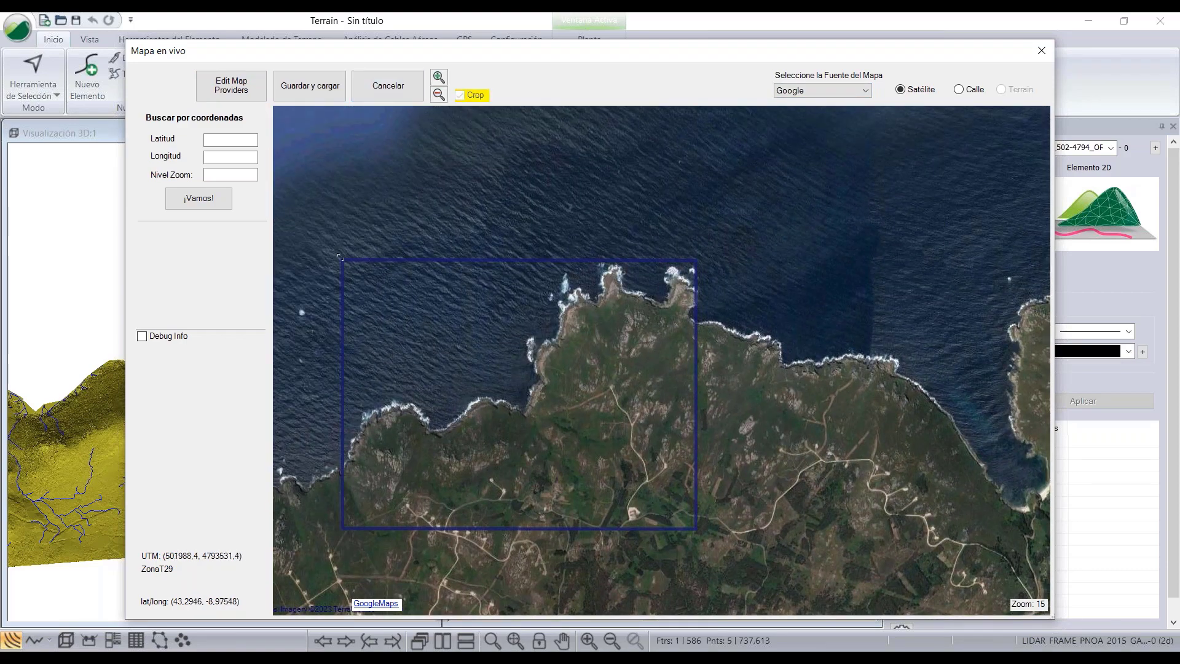
{"action": "left_click_drag", "start_coordinate": [368, 283], "coordinate": [700, 531]}
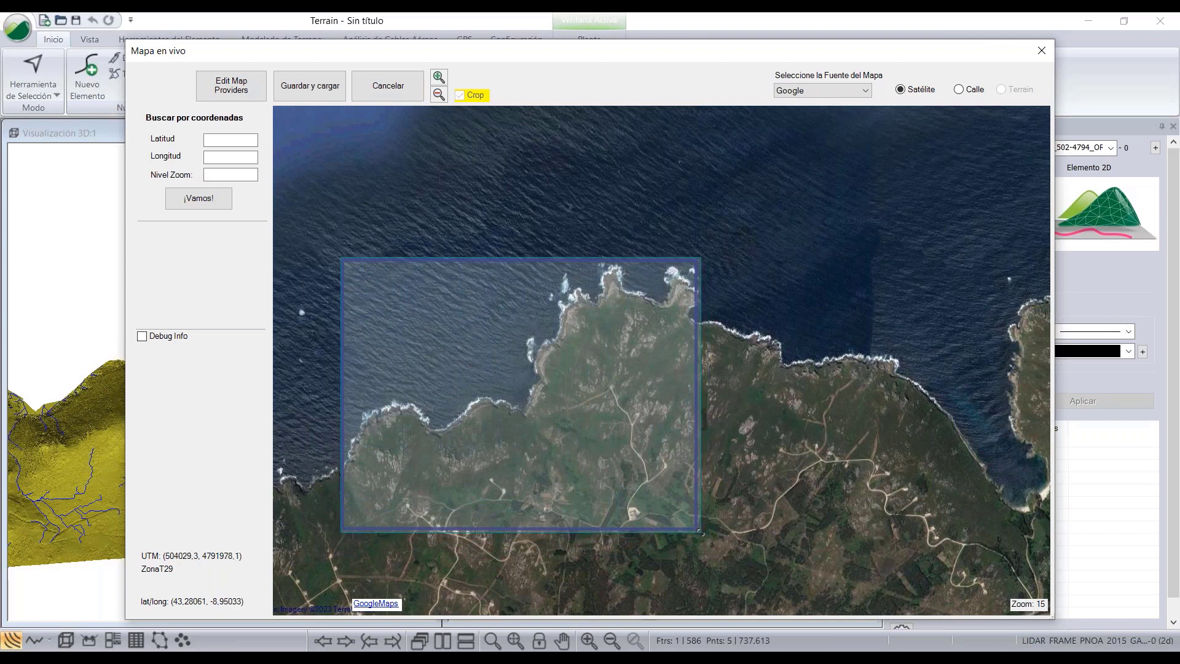
- Save and load the cropped satellite image at zoom level 18, accepting the tile download
{"action": "left_click", "coordinate": [336, 93]}
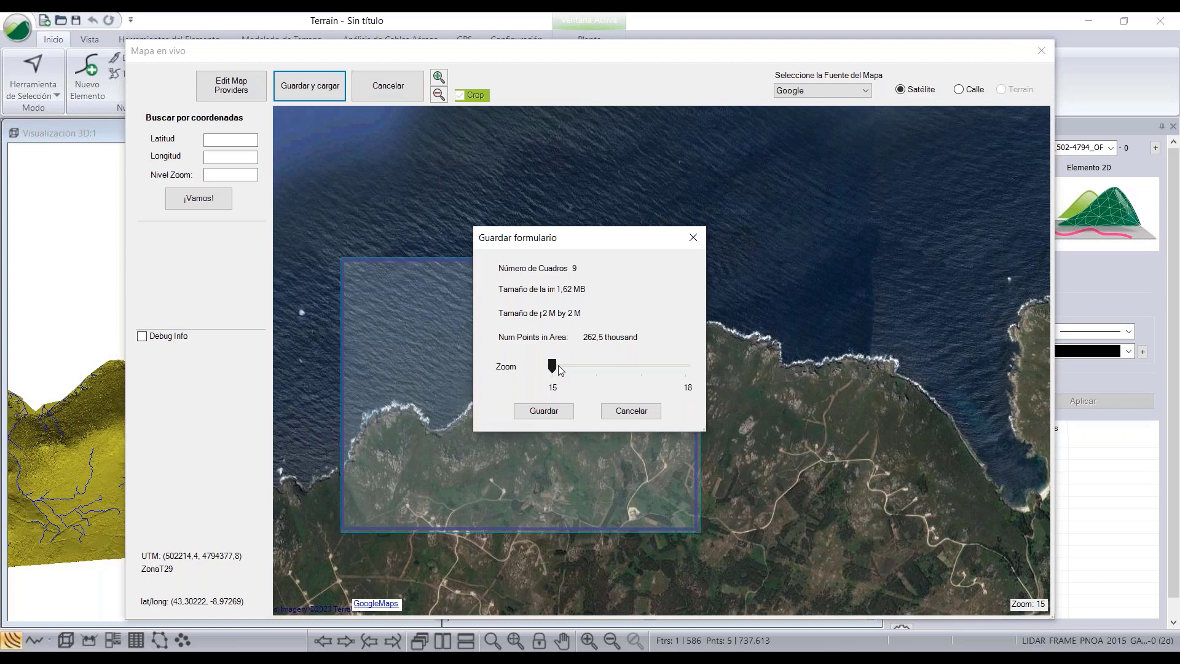
{"action": "left_click_drag", "start_coordinate": [558, 365], "coordinate": [683, 368]}
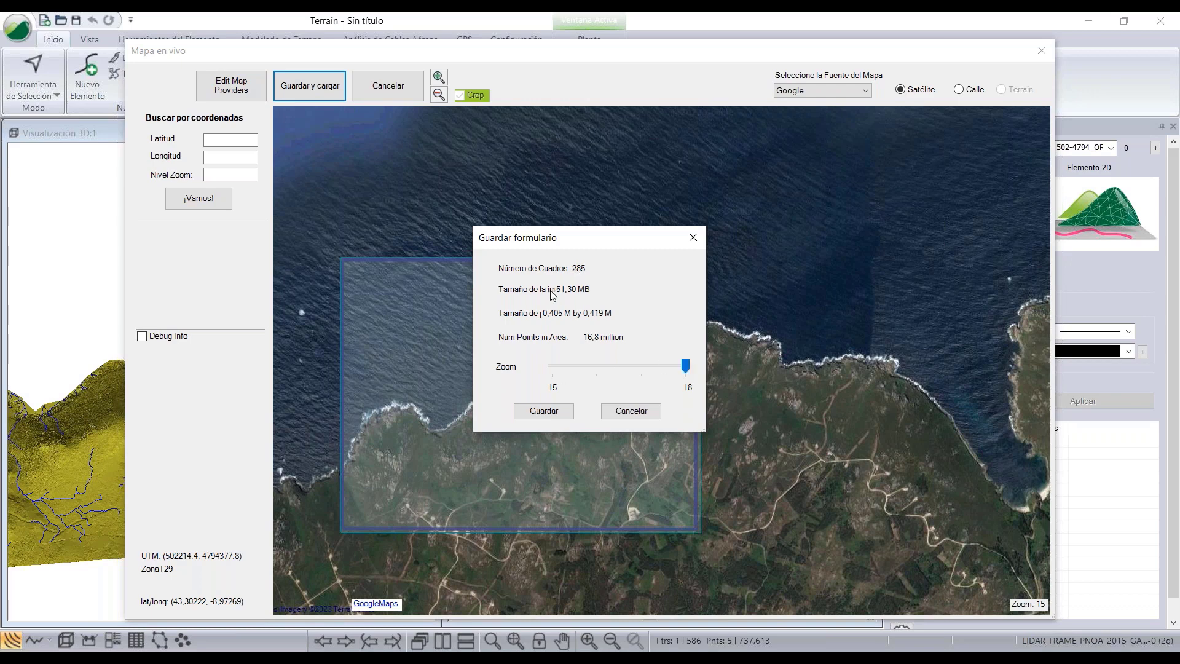
{"action": "left_click", "coordinate": [543, 411]}
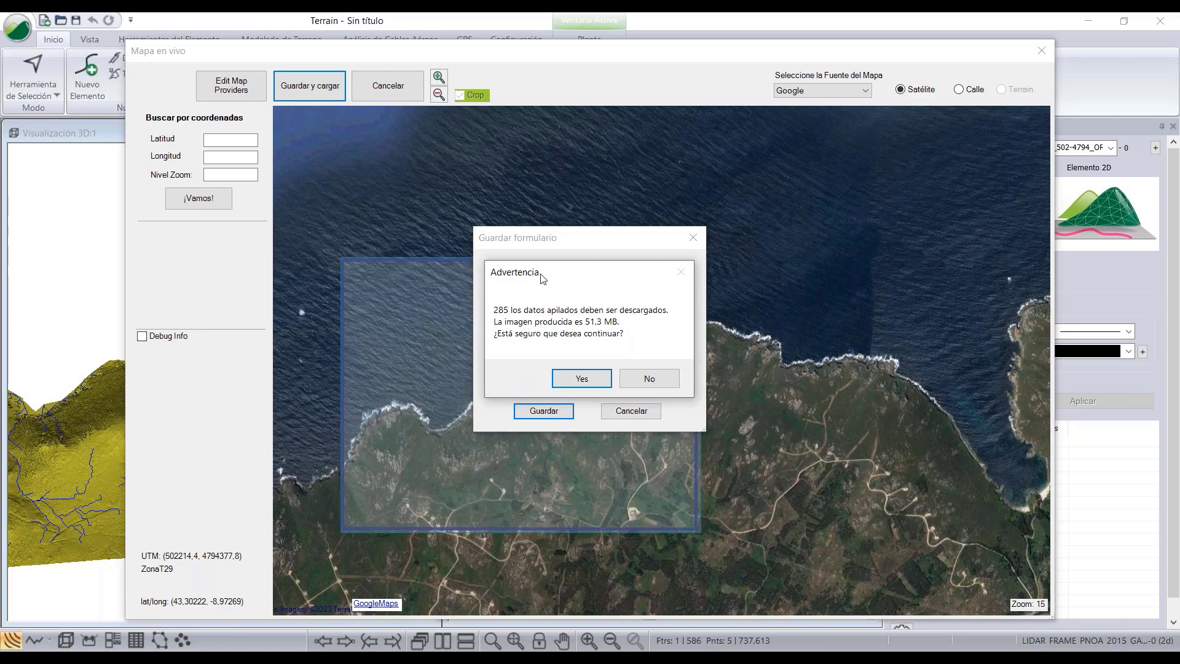
{"action": "left_click_drag", "start_coordinate": [544, 278], "coordinate": [554, 251]}
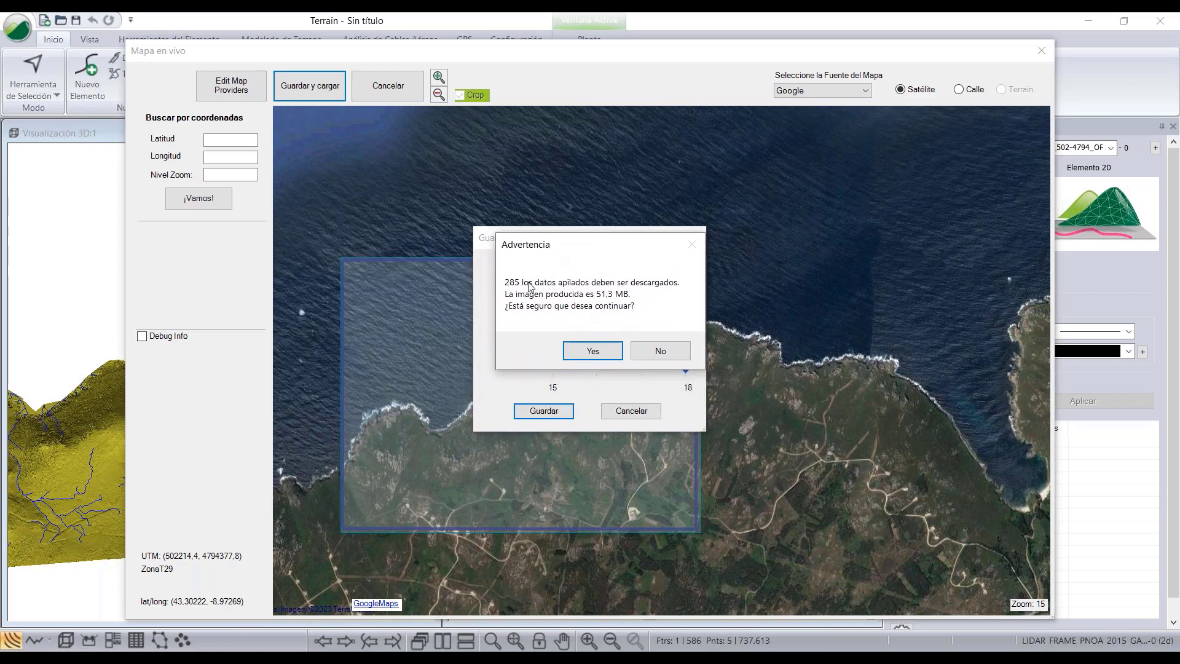
{"action": "left_click", "coordinate": [590, 351]}
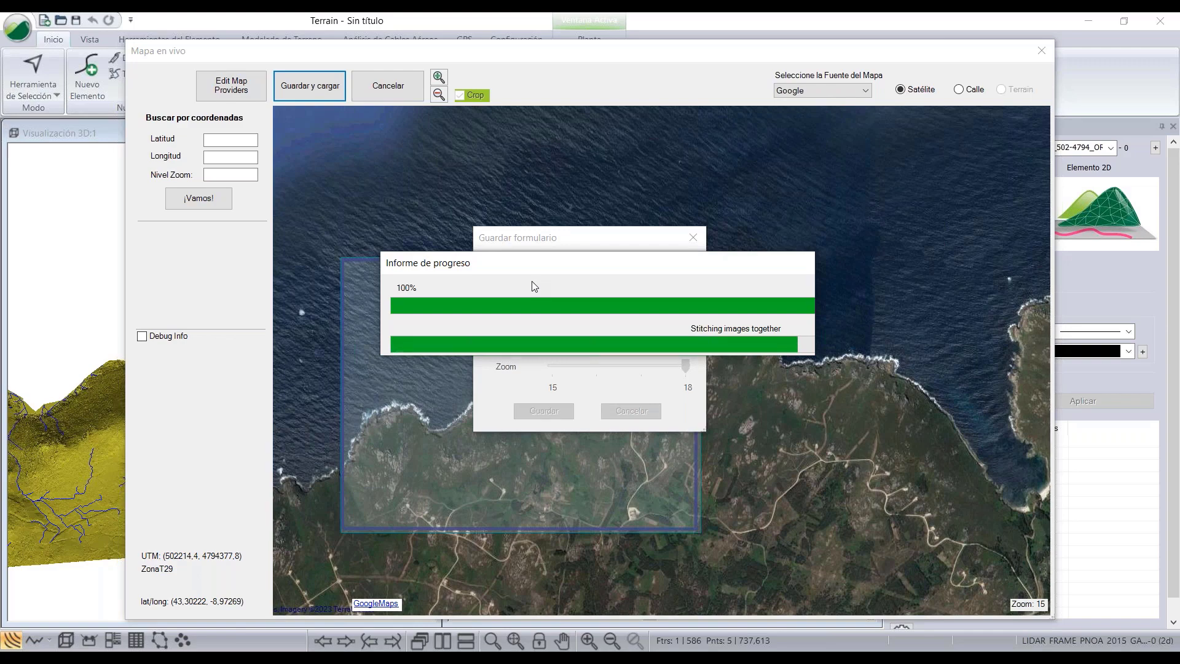
- Save the cropped satellite image as imagesp.jpg in the Gmap folder, replacing the existing image and its imagesp.terx file
{"action": "key", "text": "Return"}
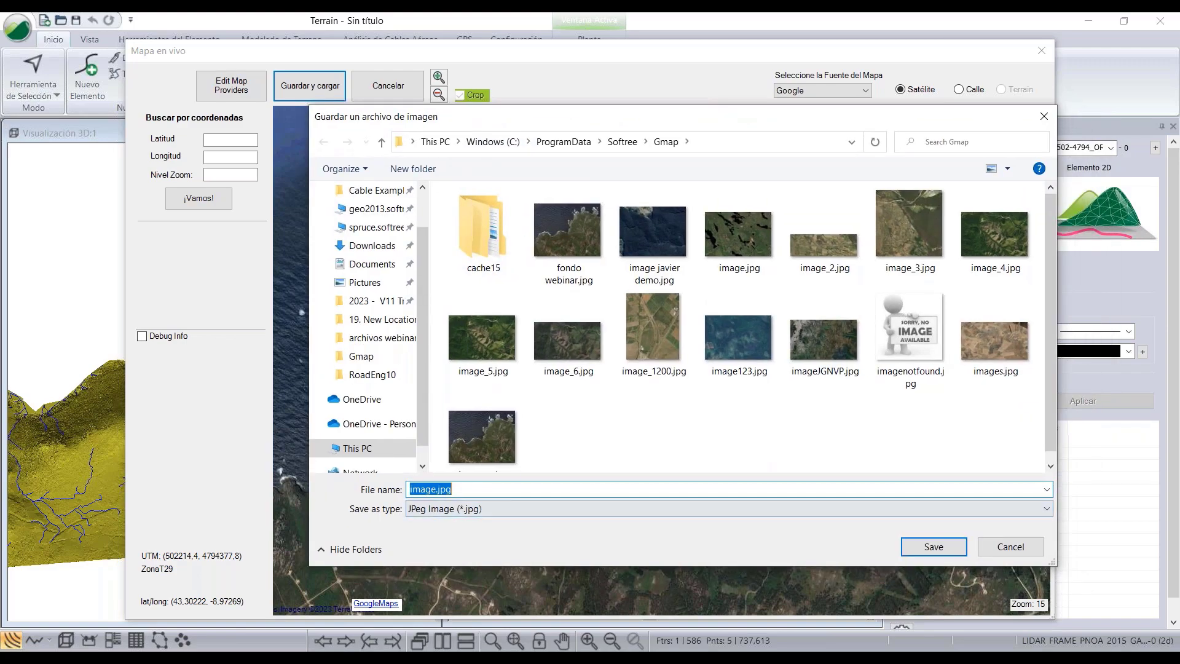
{"action": "scroll", "coordinate": [479, 455], "scroll_direction": "down", "scroll_amount": 1}
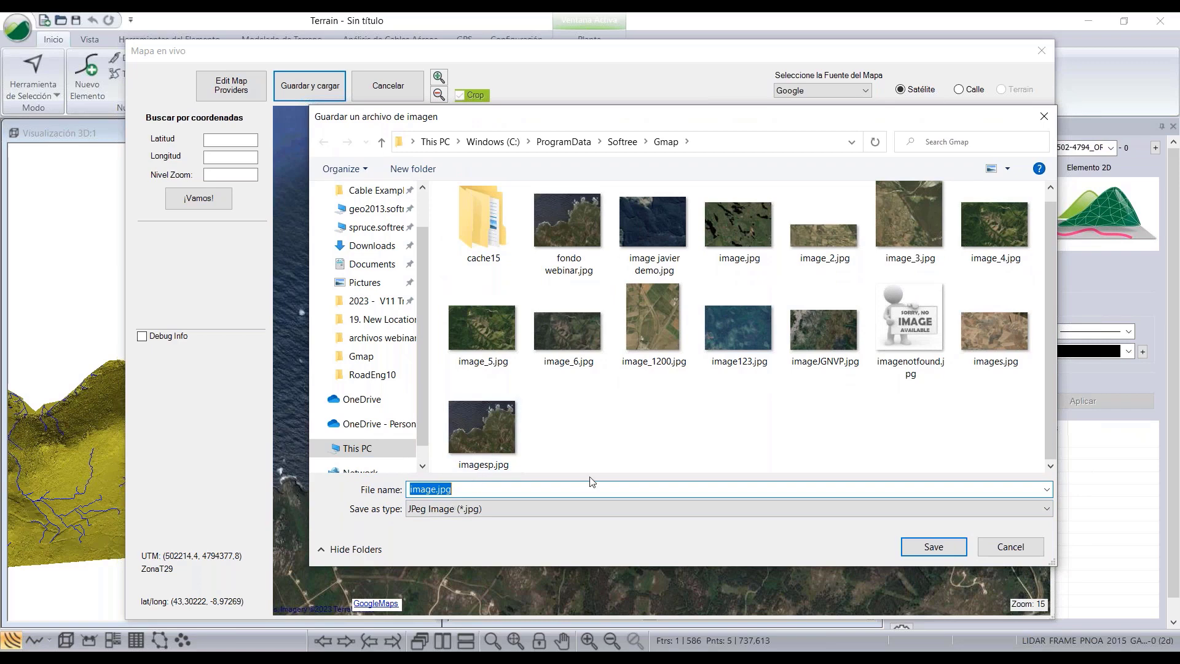
{"action": "left_click", "coordinate": [480, 451]}
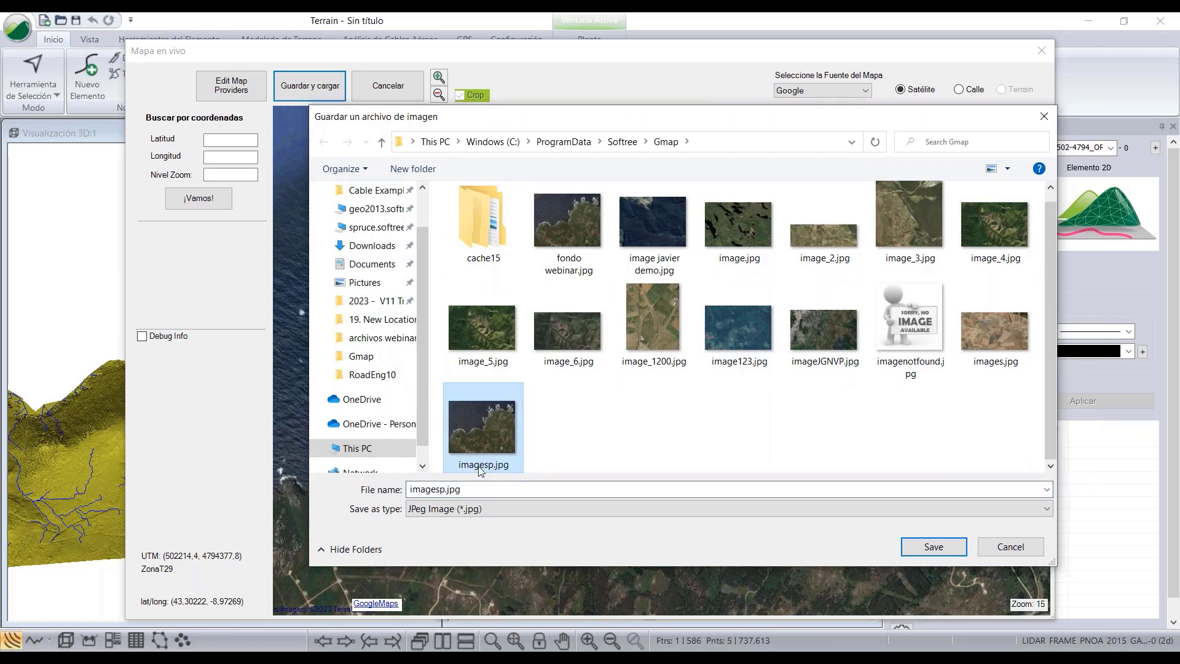
{"action": "left_click", "coordinate": [925, 546]}
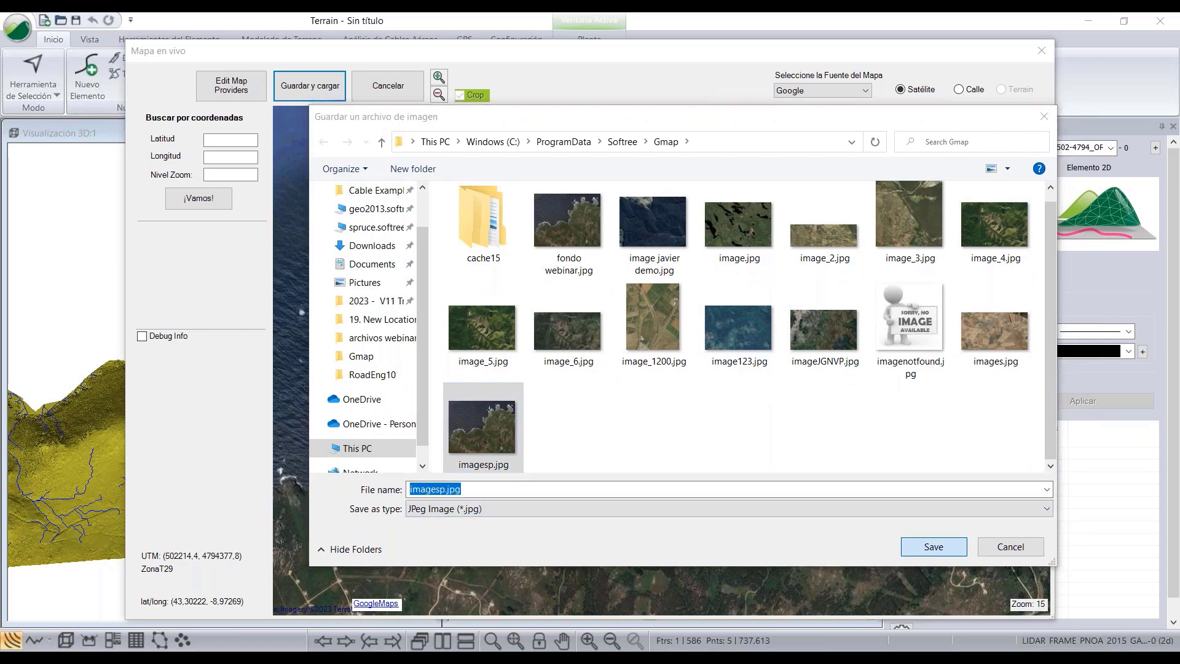
{"action": "left_click", "coordinate": [622, 339]}
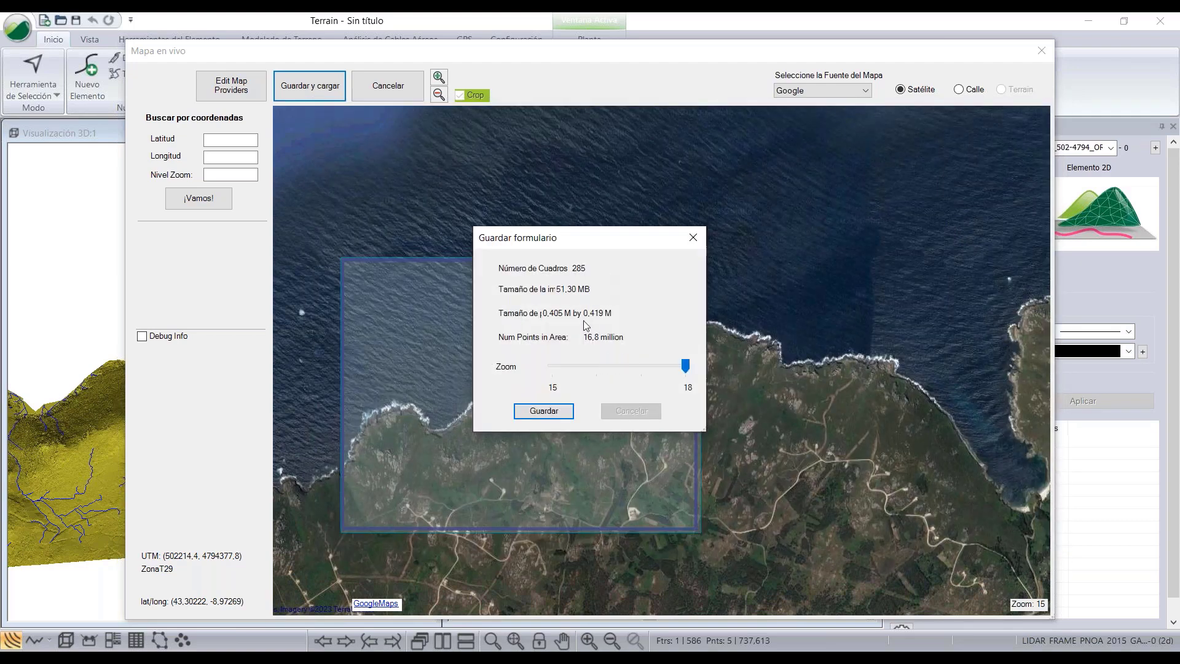
{"action": "key", "text": "Return"}
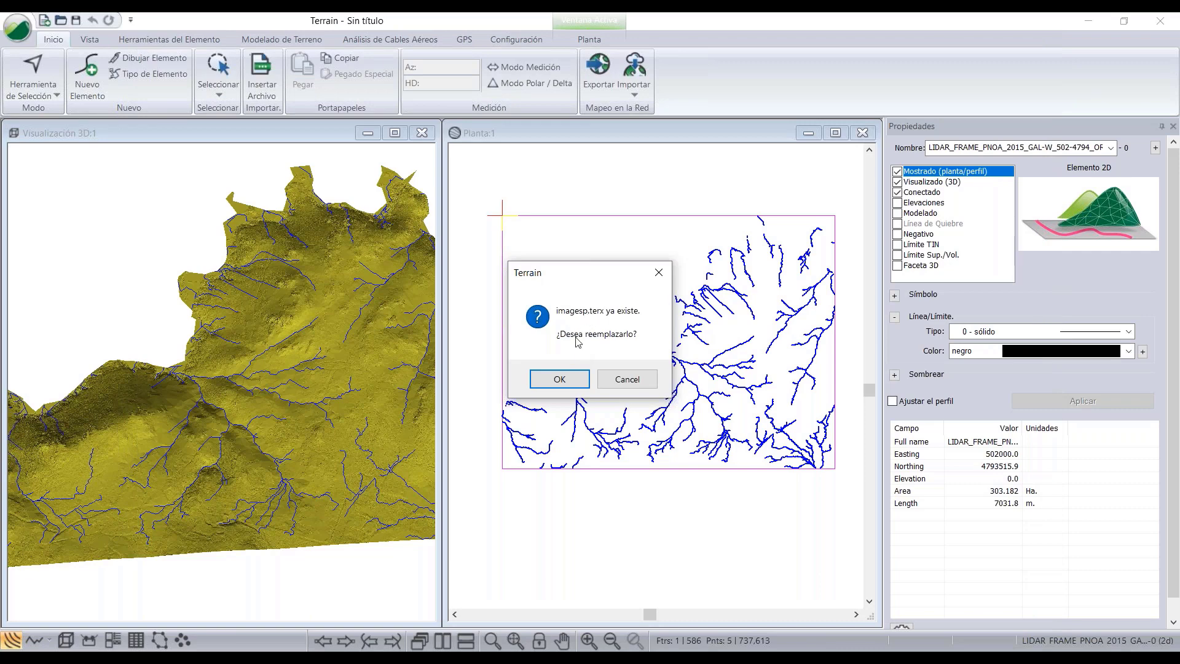
{"action": "left_click", "coordinate": [559, 379]}
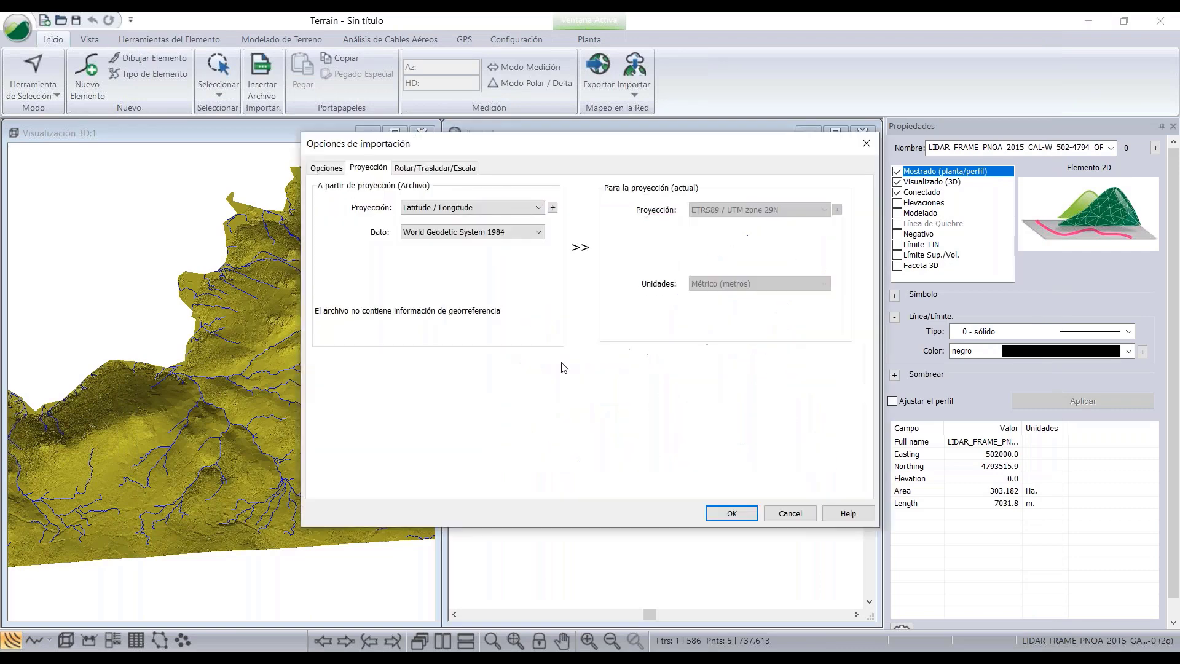
- Import imagesp.jpg as a background at quality factor 1.0000, transforming its coordinates from Latitude / Longitude (World Geodetic System 1984) to ETRS89 / UTM zone 29N
{"action": "left_click", "coordinate": [327, 168]}
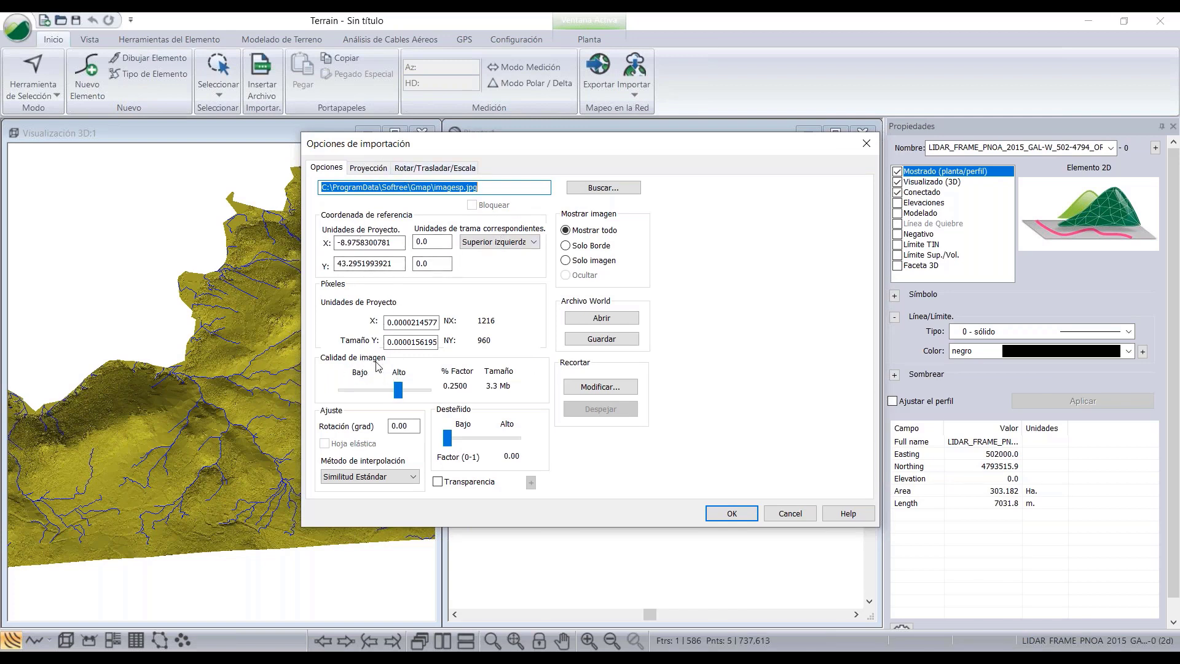
{"action": "left_click_drag", "start_coordinate": [448, 437], "coordinate": [441, 394]}
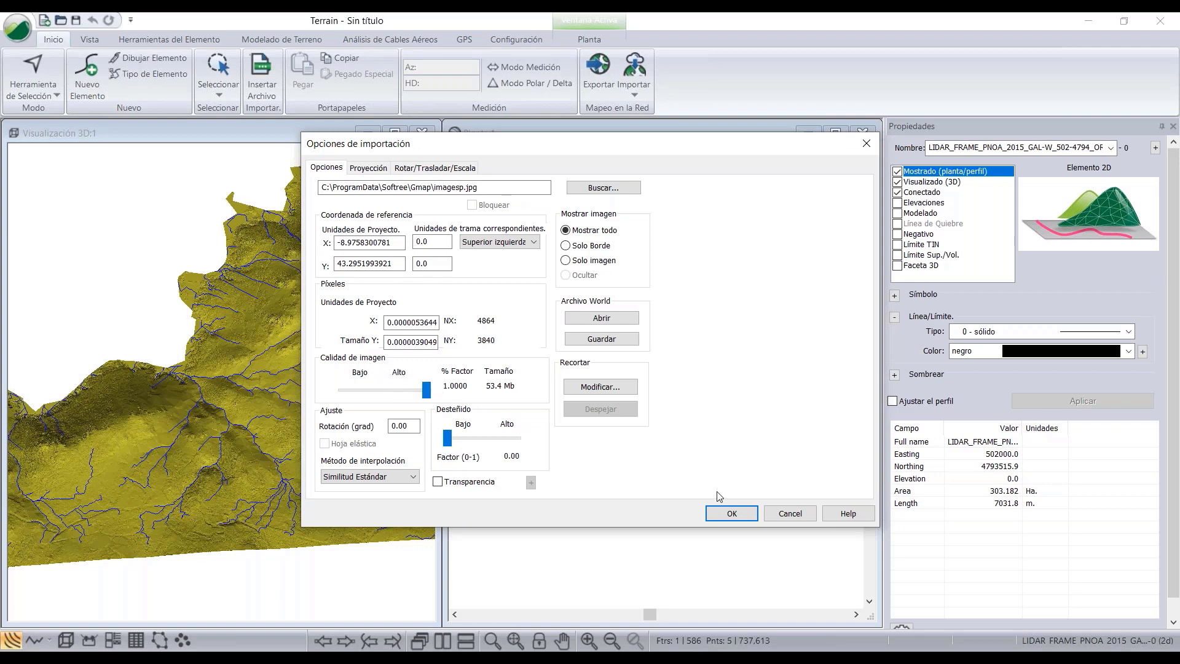
{"action": "left_click", "coordinate": [369, 168]}
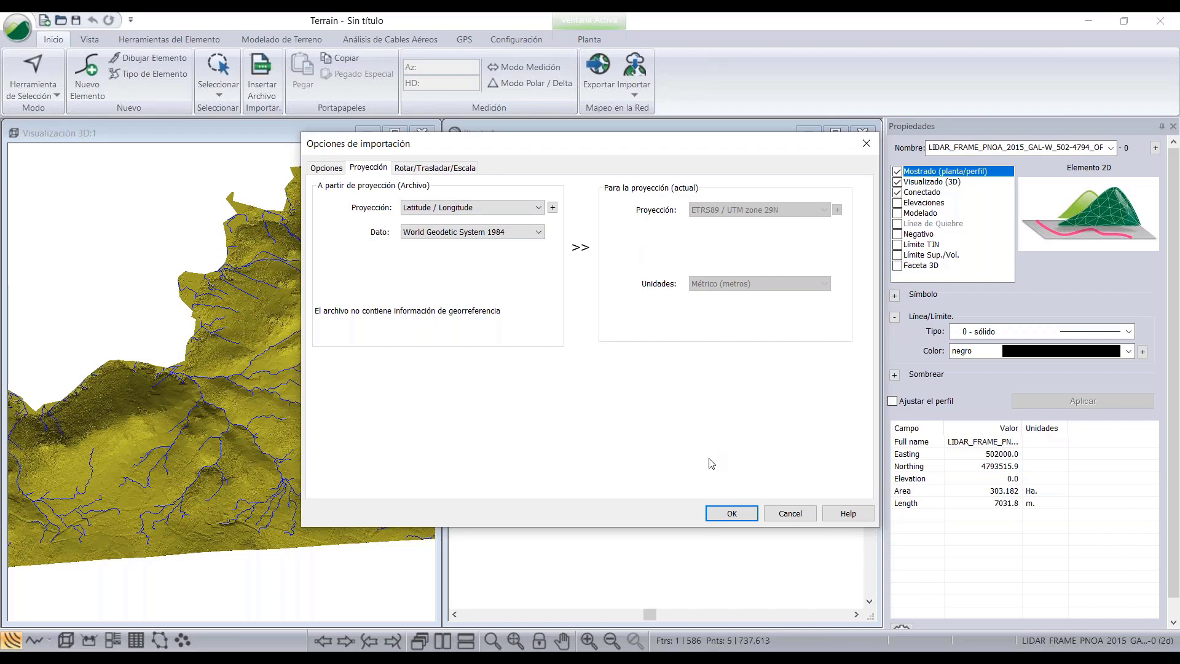
{"action": "left_click", "coordinate": [721, 514]}
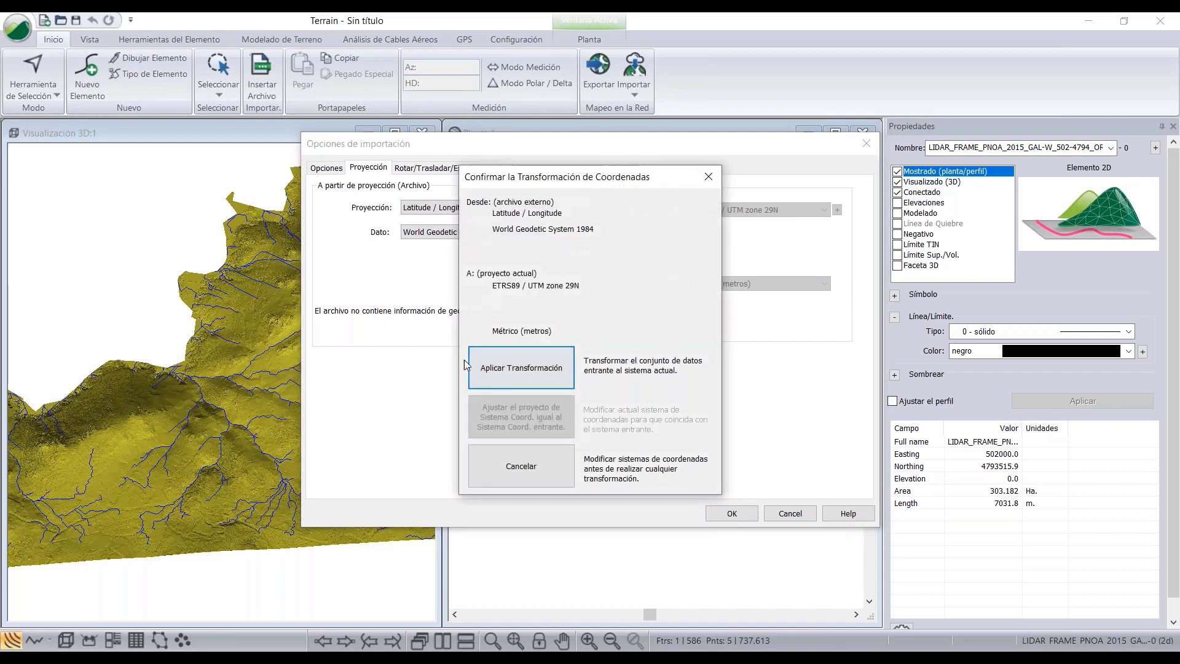
{"action": "left_click", "coordinate": [498, 368]}
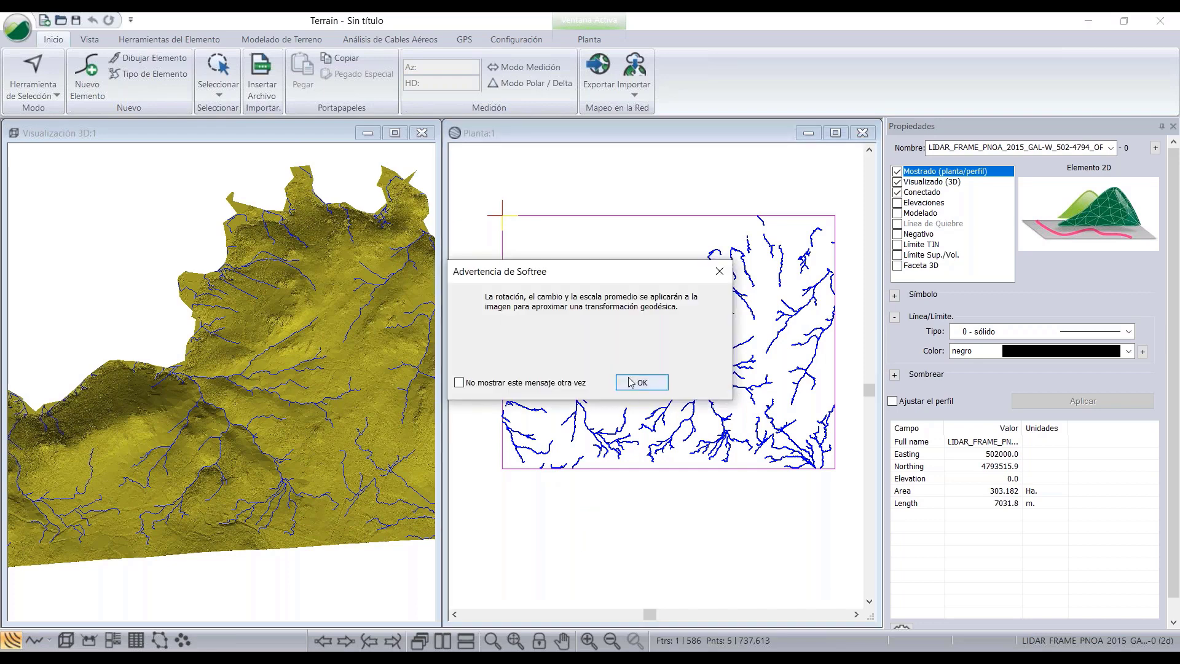
{"action": "left_click", "coordinate": [635, 384]}
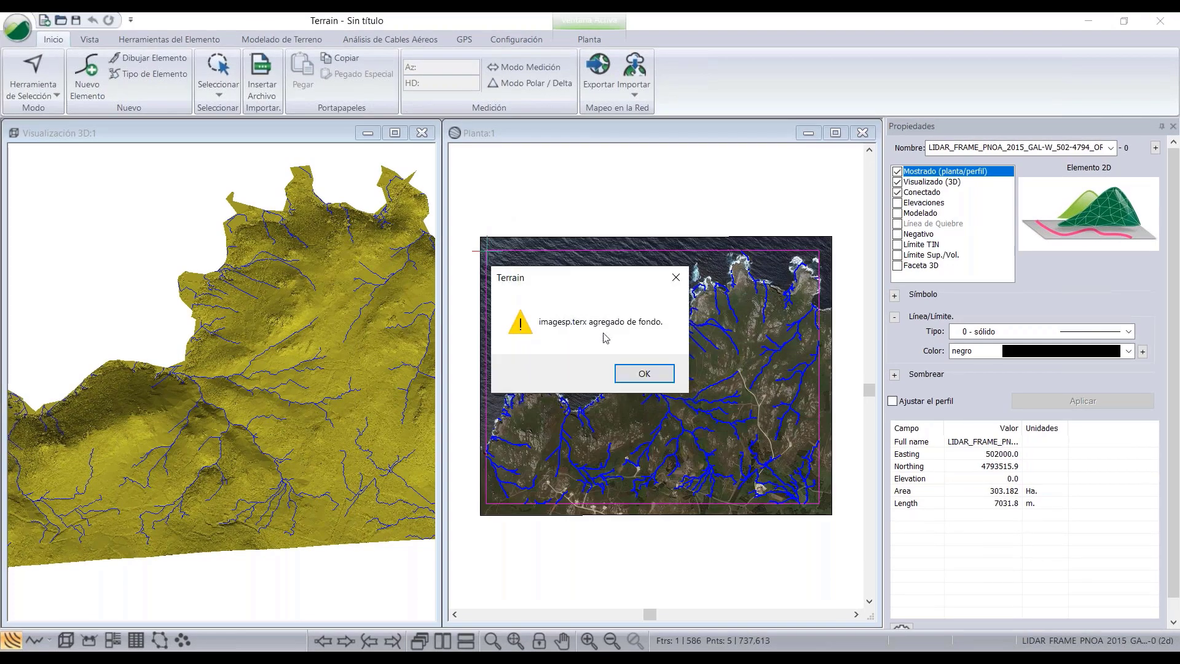
{"action": "left_click", "coordinate": [646, 377]}
- Deselect the rectangular LiDAR frame in the plan with the satellite background
{"action": "middle_click_drag", "start_coordinate": [645, 441], "coordinate": [661, 420]}
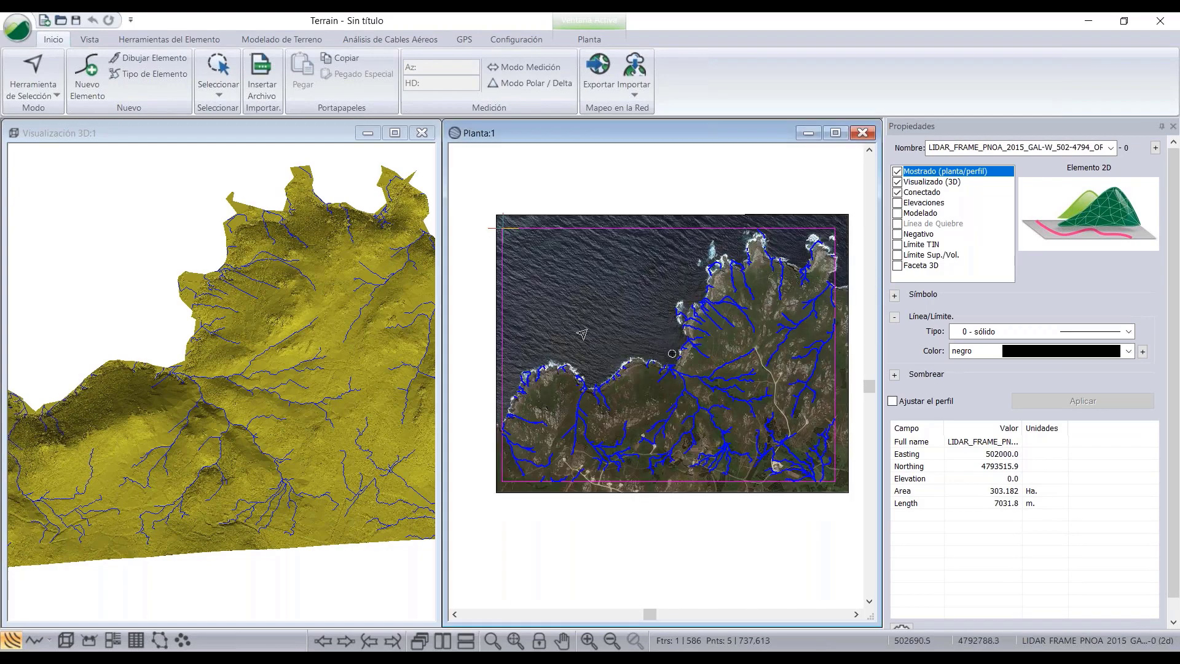
{"action": "scroll", "coordinate": [526, 351], "scroll_direction": "up", "scroll_amount": 1}
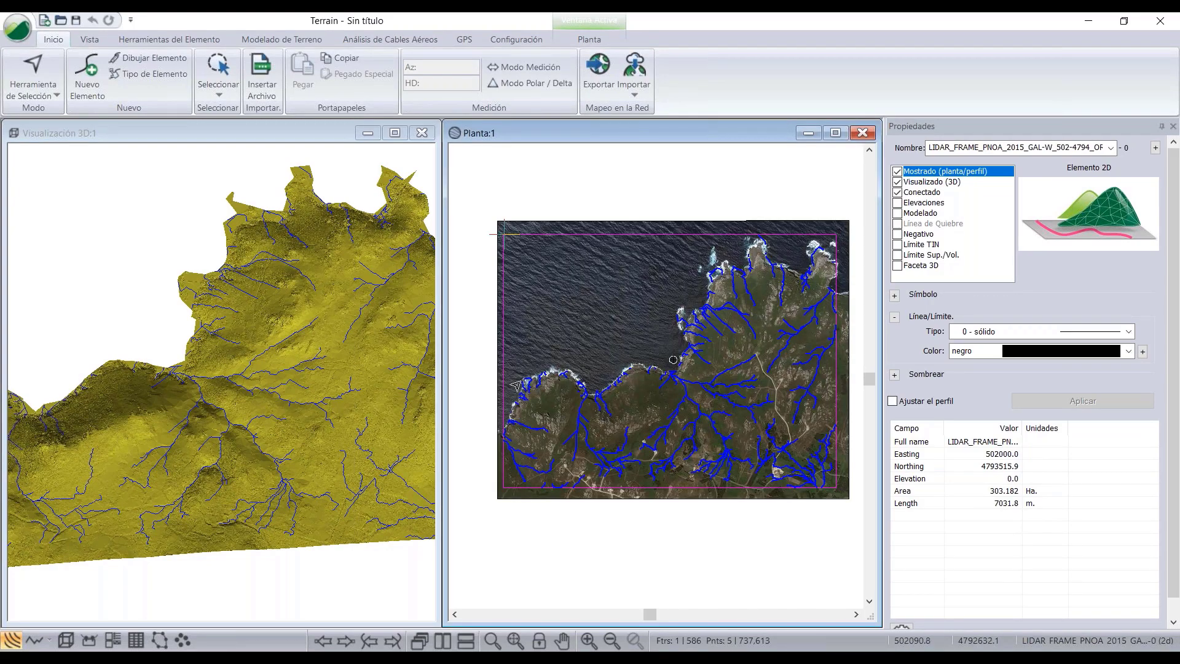
{"action": "left_click", "coordinate": [317, 485]}
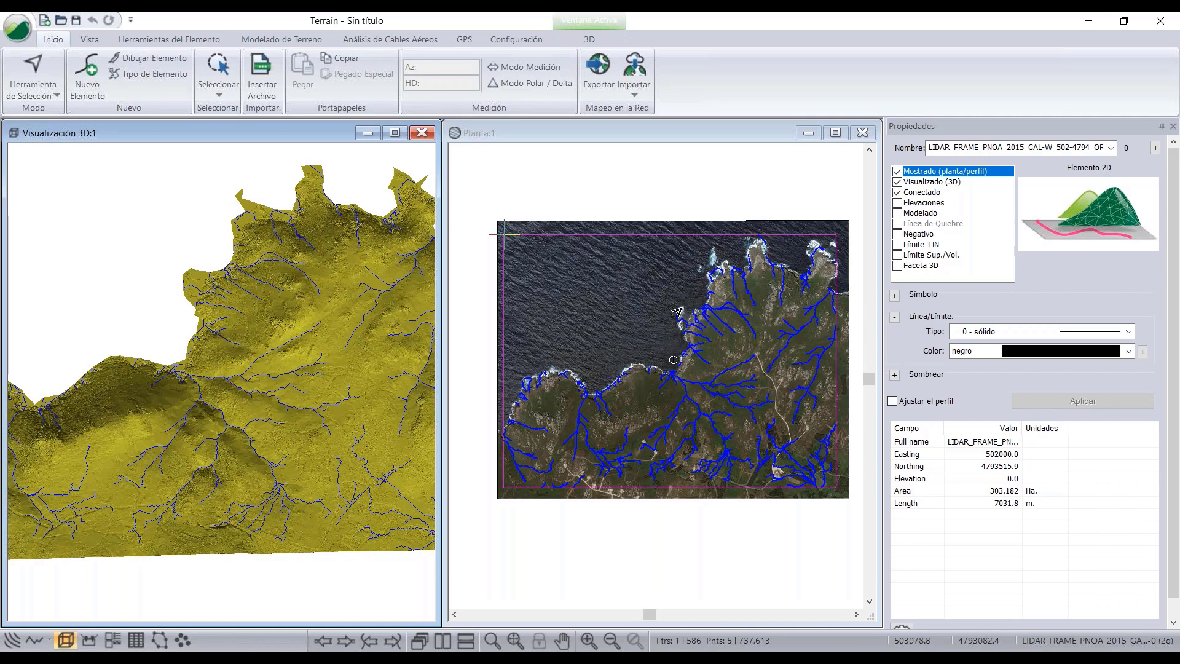
{"action": "scroll", "coordinate": [624, 337], "scroll_direction": "down", "scroll_amount": 1}
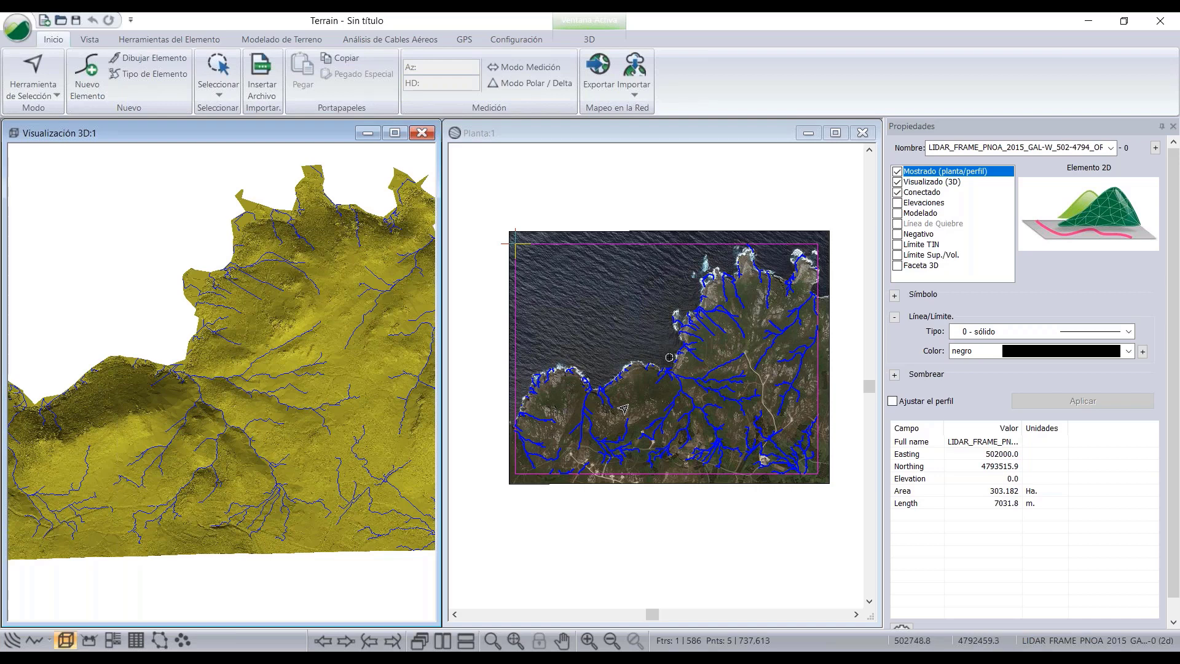
{"action": "scroll", "coordinate": [625, 409], "scroll_direction": "up", "scroll_amount": 1}
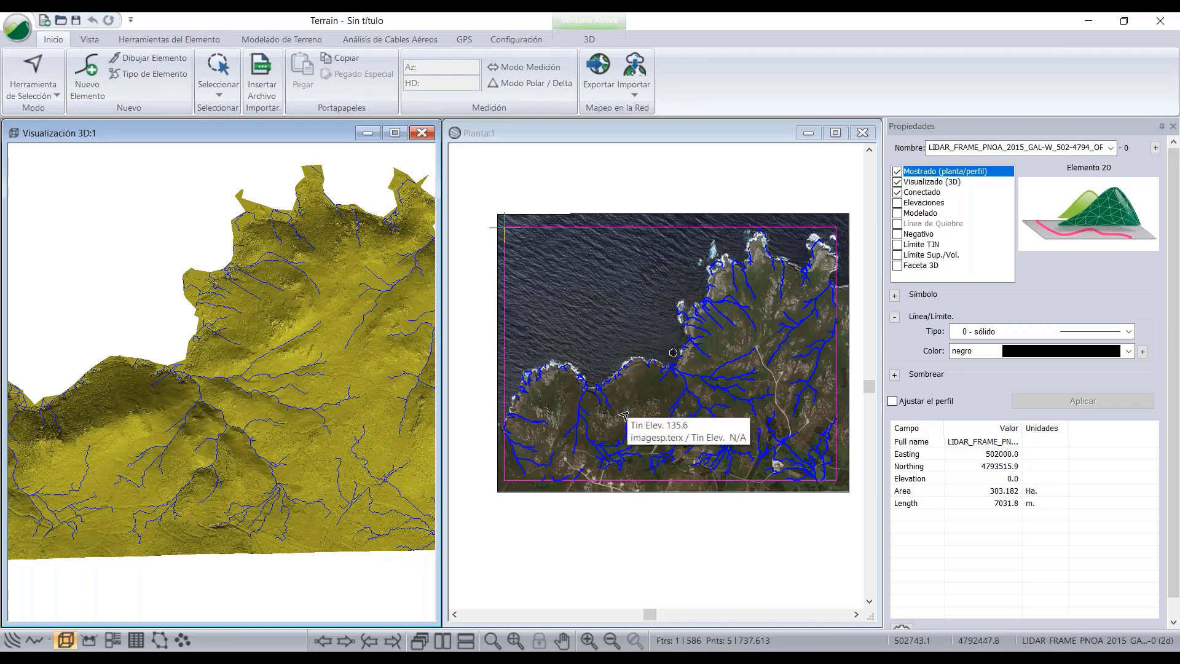
{"action": "right_click", "coordinate": [625, 337]}
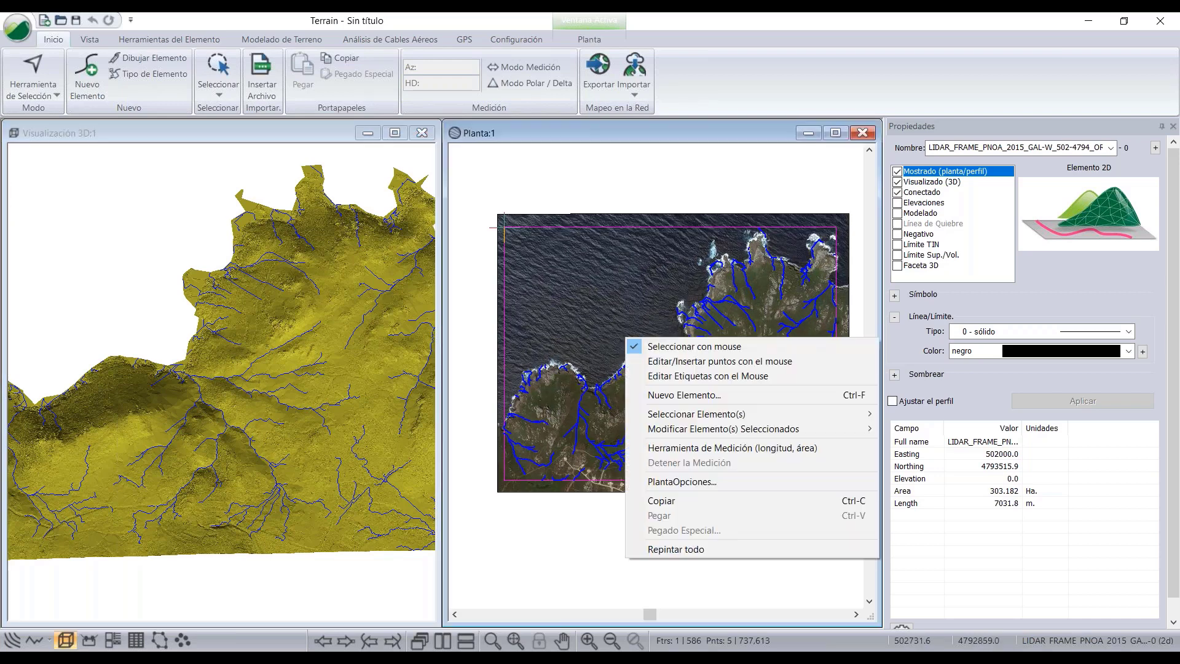
{"action": "left_click", "coordinate": [561, 592]}
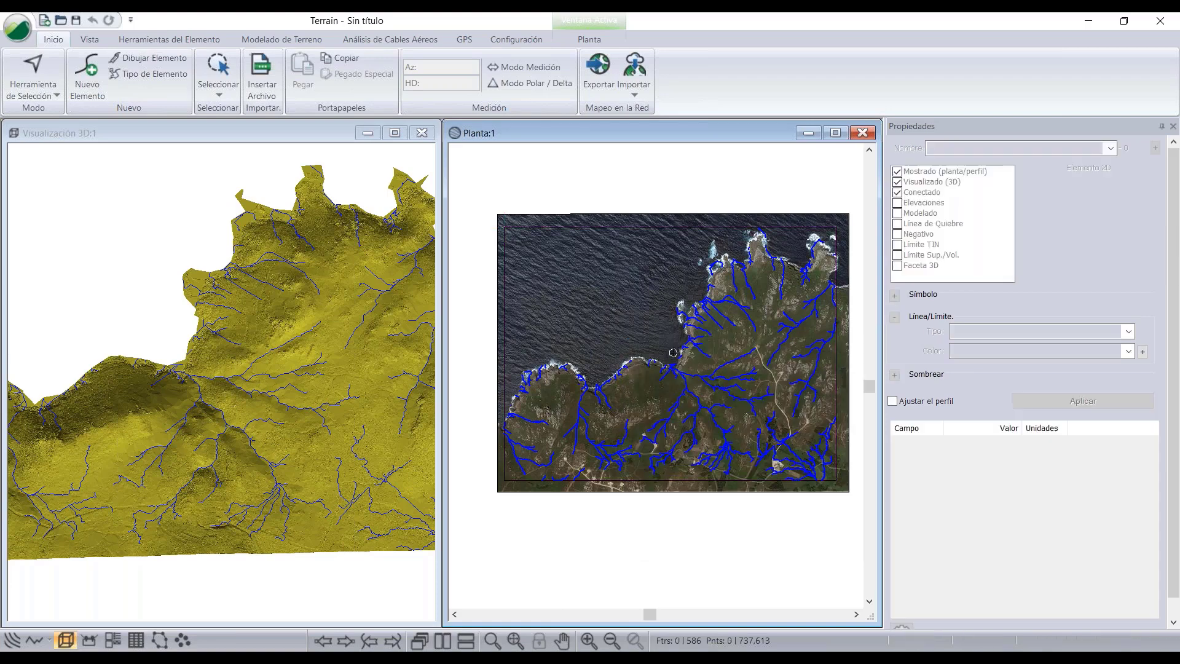
- Insert the shapefile Punto A.shp from the archivos webinar folder, accepting its ETRS89 / UTM zone 29N projection
{"action": "left_click", "coordinate": [266, 90]}
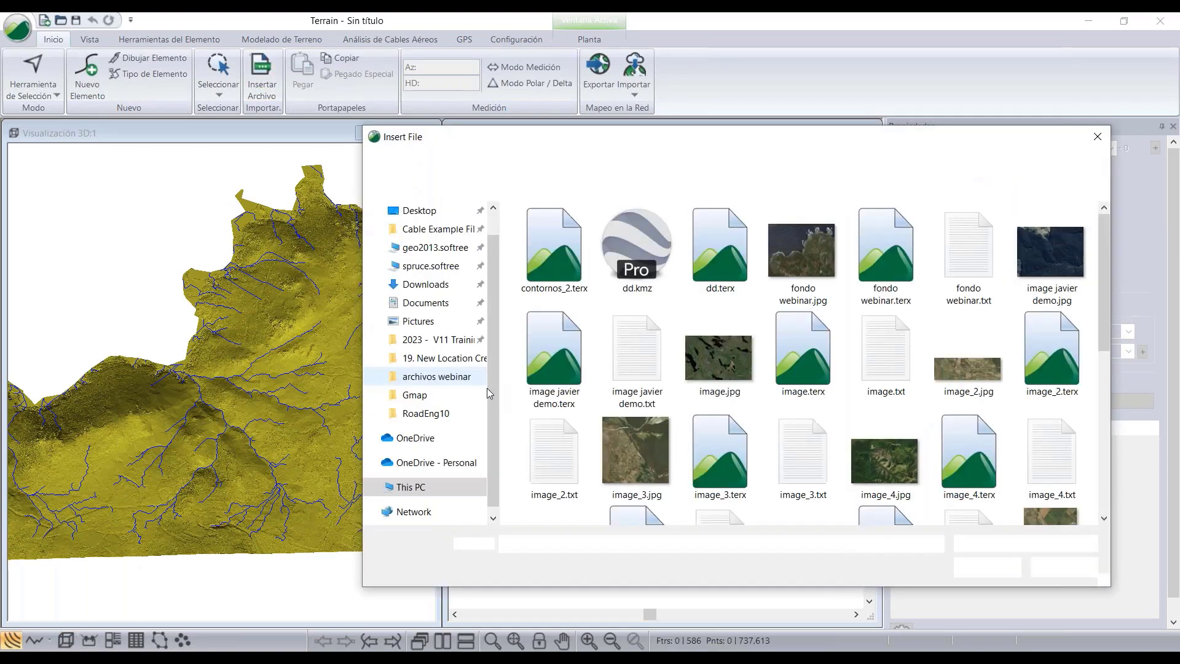
{"action": "scroll", "coordinate": [710, 379], "scroll_direction": "up", "scroll_amount": 5}
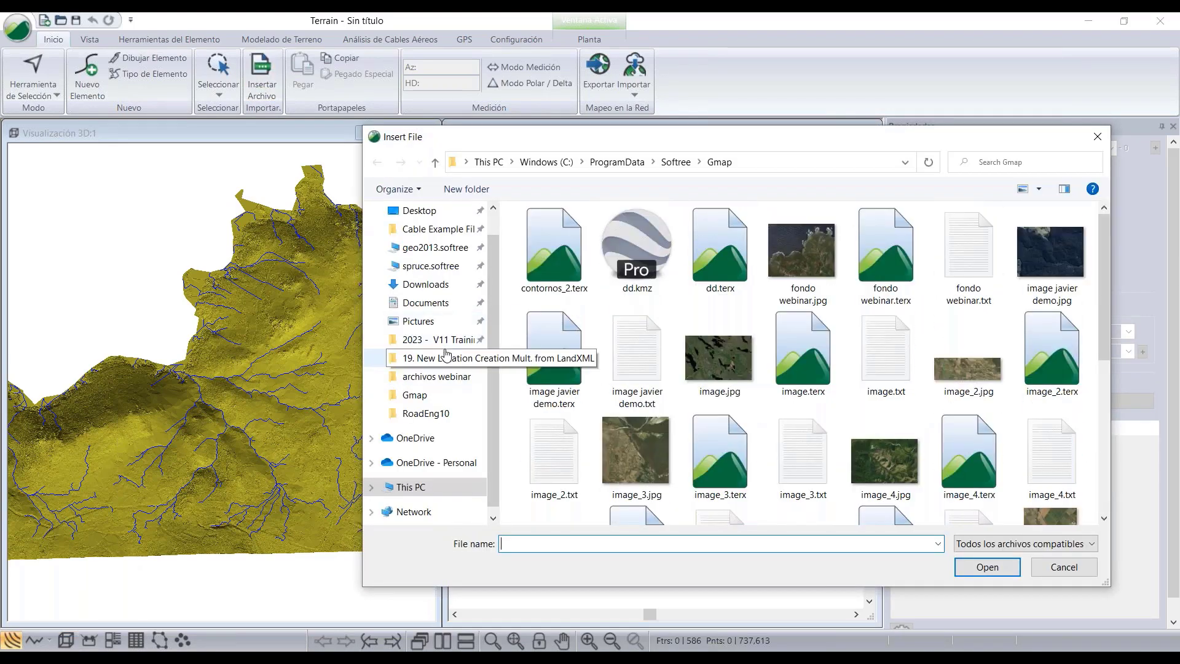
{"action": "left_click", "coordinate": [427, 378]}
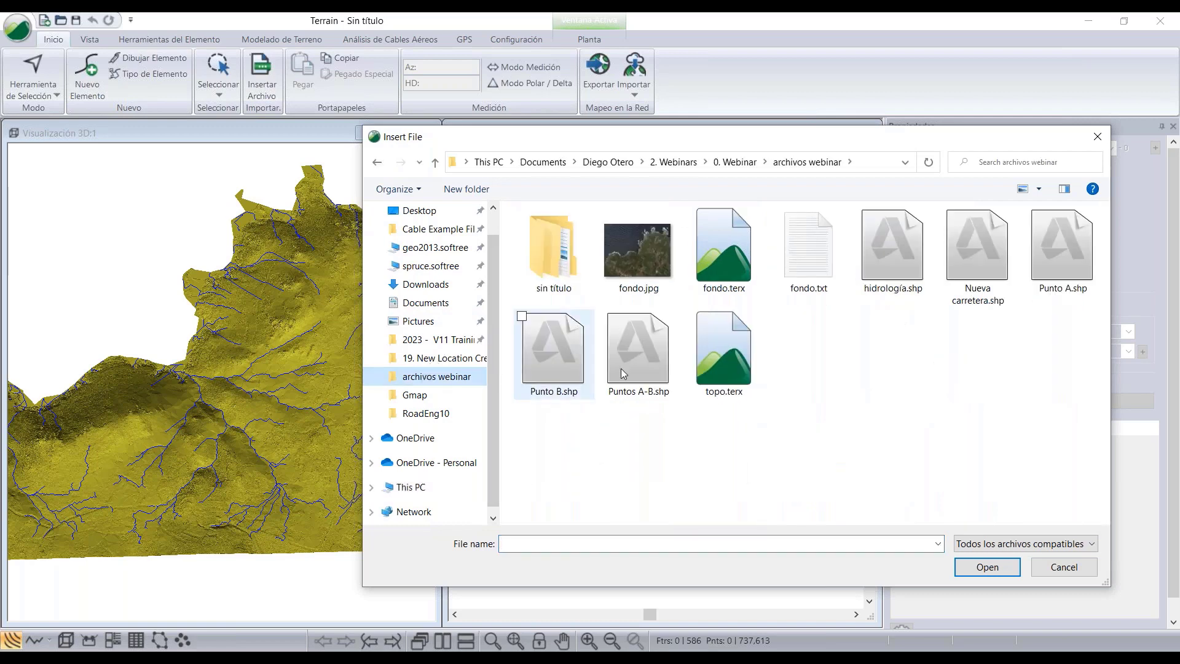
{"action": "left_click", "coordinate": [1033, 282]}
{"action": "left_click", "coordinate": [988, 565]}
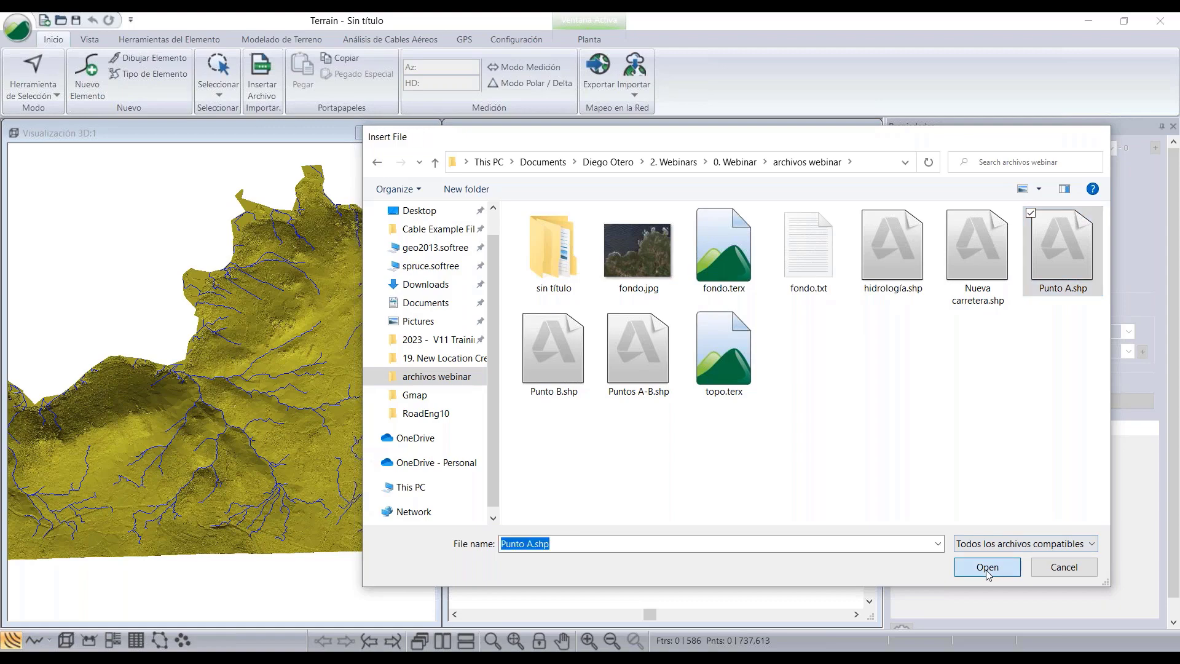
{"action": "left_click", "coordinate": [730, 501]}
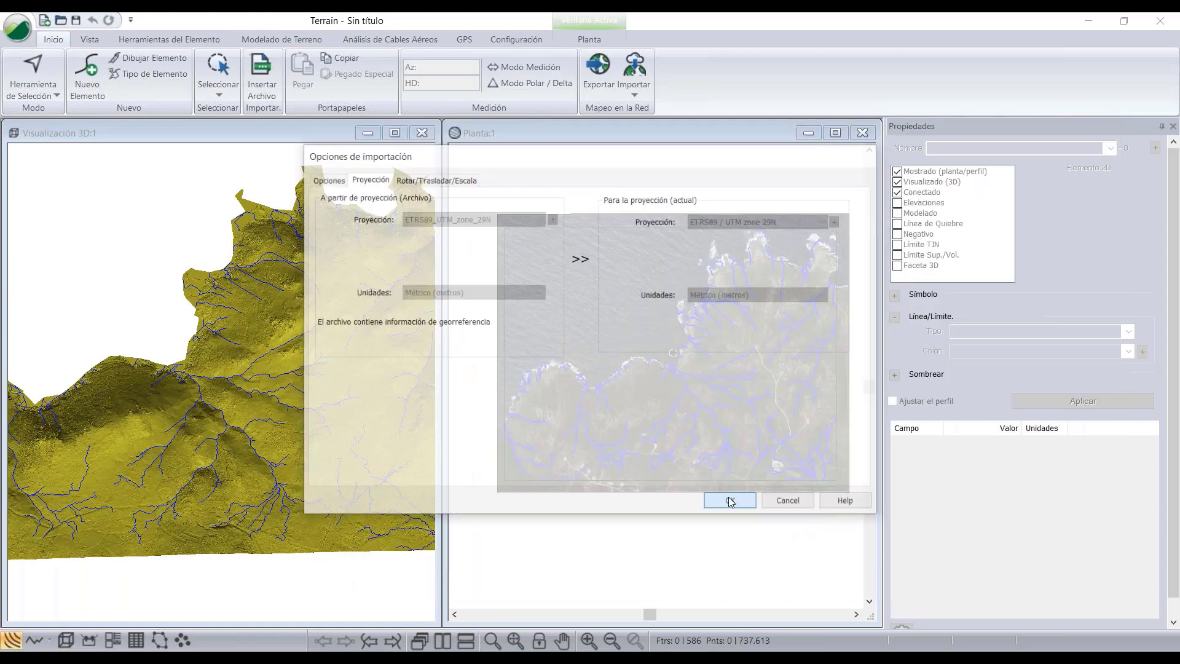
- Choose the symbol type Círculo Relleno (grande) and the colour púrpura for Punto A
{"action": "left_click", "coordinate": [895, 295]}
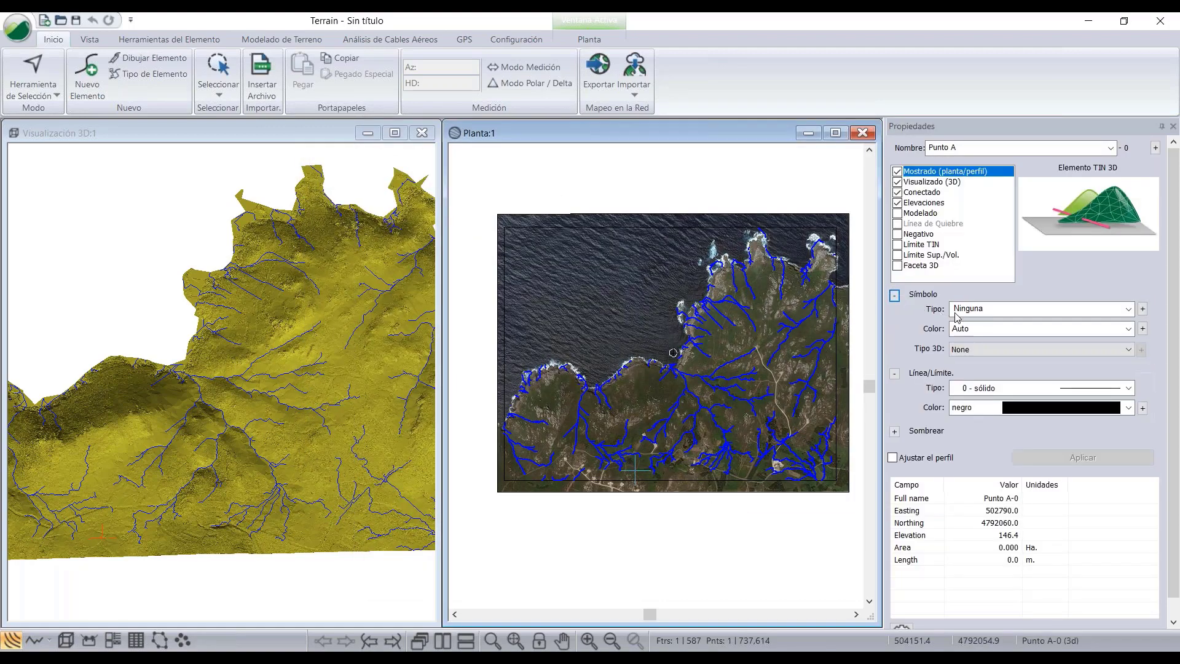
{"action": "left_click", "coordinate": [1004, 309]}
{"action": "left_click", "coordinate": [996, 507]}
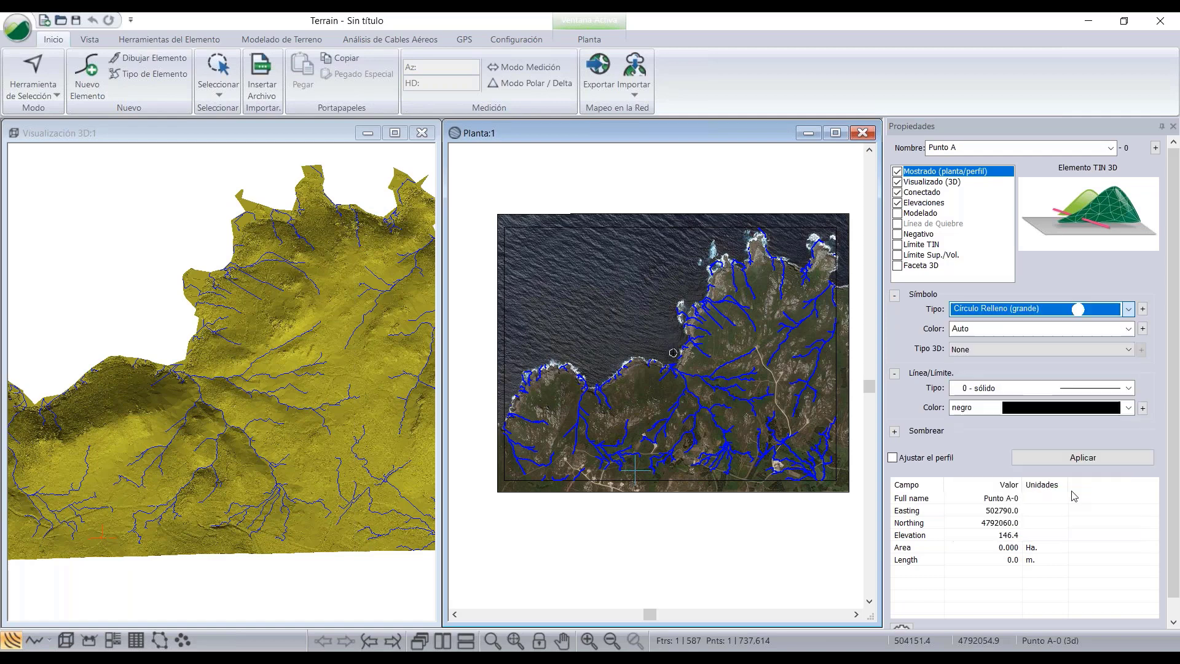
{"action": "left_click", "coordinate": [999, 332]}
{"action": "left_click", "coordinate": [984, 417]}
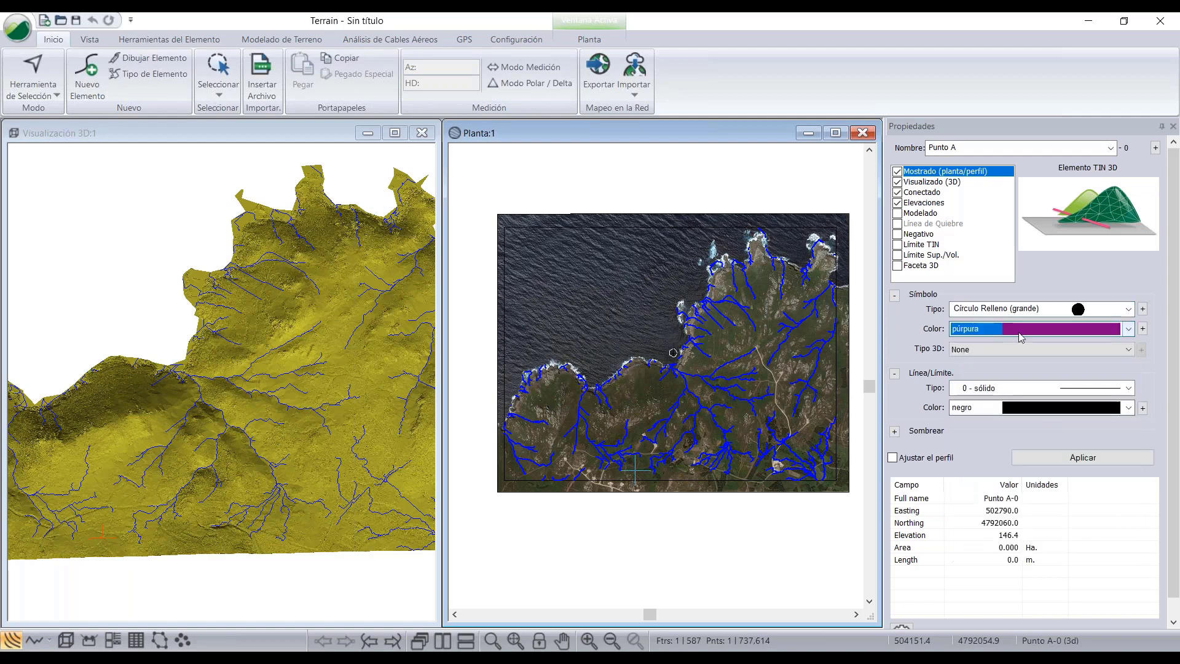
- Give Punto A a Sphere 3D symbol with a height of 10 m and apply its symbol settings
{"action": "left_click", "coordinate": [1009, 351]}
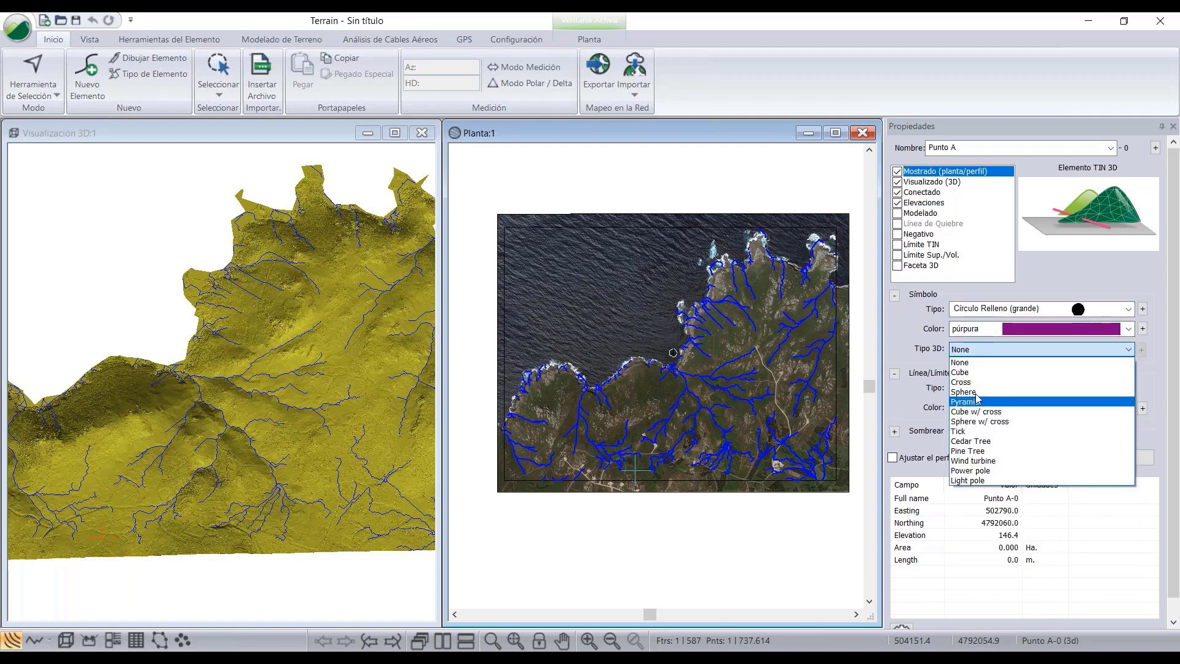
{"action": "left_click", "coordinate": [984, 392]}
{"action": "left_click", "coordinate": [1142, 352]}
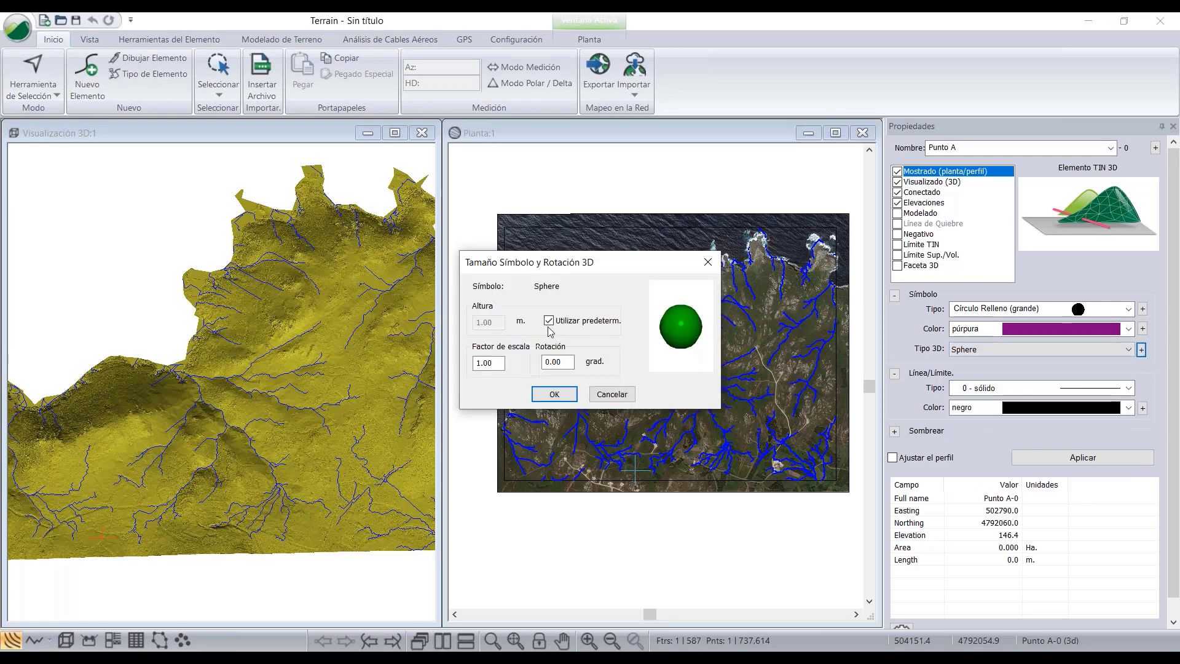
{"action": "double_click", "coordinate": [497, 324]}
{"action": "type", "text": "10"}
{"action": "left_click", "coordinate": [554, 394]}
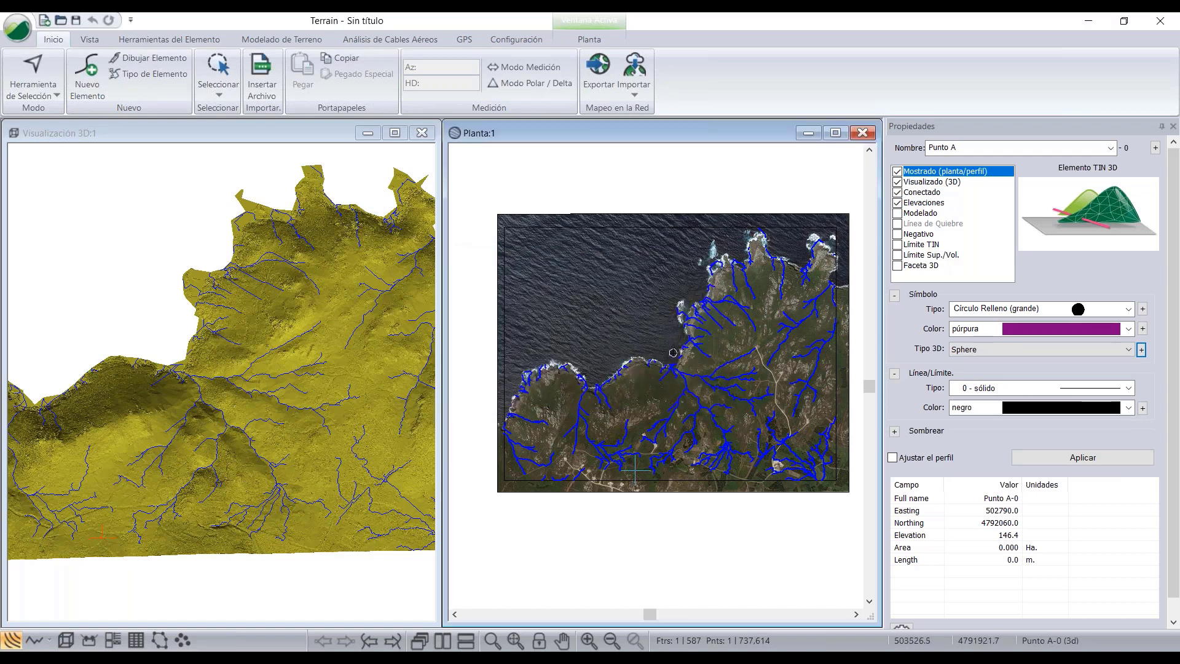
{"action": "left_click", "coordinate": [1071, 462]}
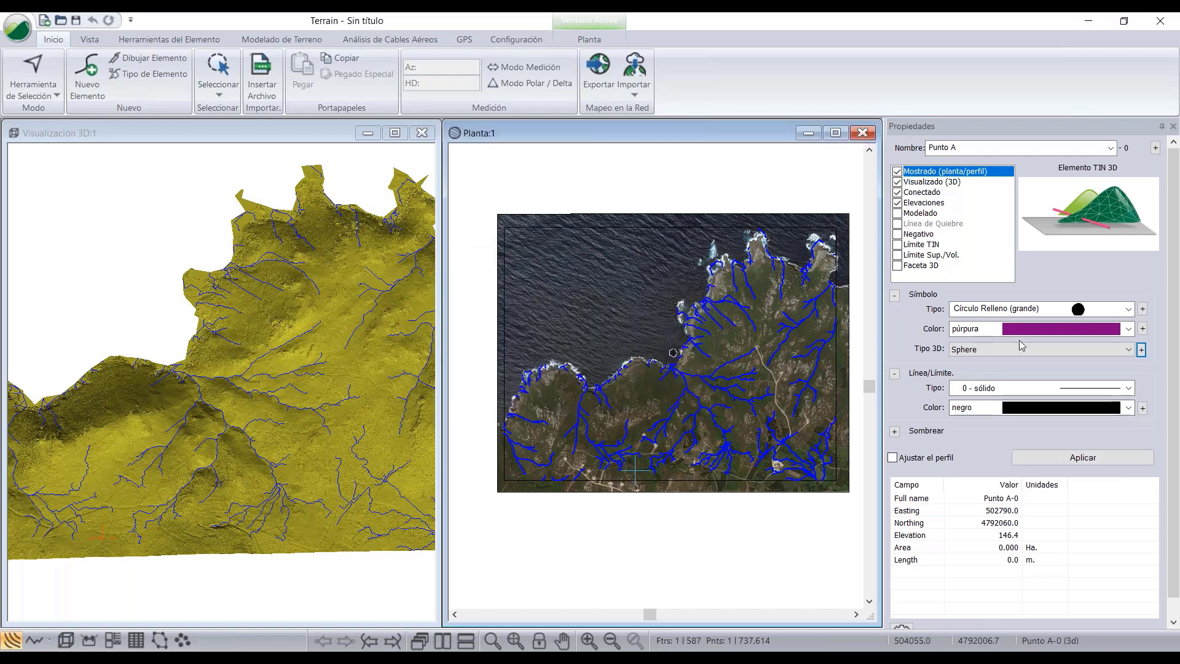
{"action": "left_click", "coordinate": [1059, 464]}
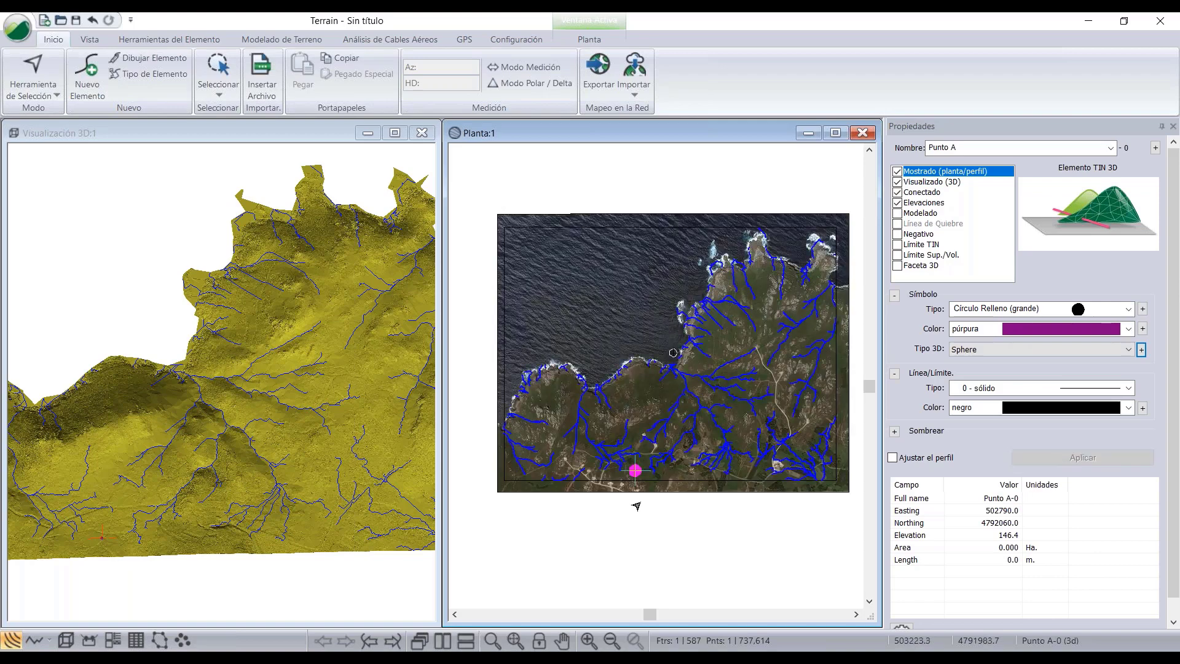
- Insert the shapefile Punto B.shp from the archivos webinar folder, accepting its ETRS89 / UTM zone 29N projection
{"action": "scroll", "coordinate": [633, 472], "scroll_direction": "up", "scroll_amount": 1}
{"action": "middle_click_drag", "start_coordinate": [633, 472], "coordinate": [623, 469]}
{"action": "scroll", "coordinate": [623, 470], "scroll_direction": "down", "scroll_amount": 1}
{"action": "left_click", "coordinate": [262, 77]}
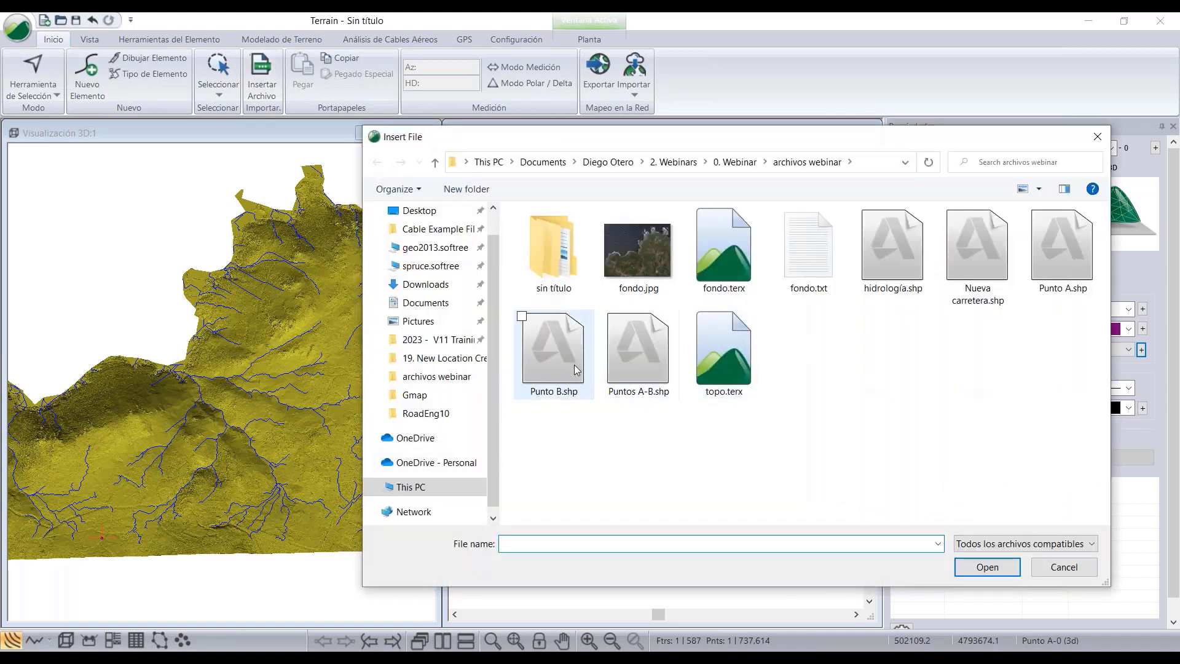
{"action": "left_click", "coordinate": [556, 353]}
{"action": "left_click", "coordinate": [974, 566]}
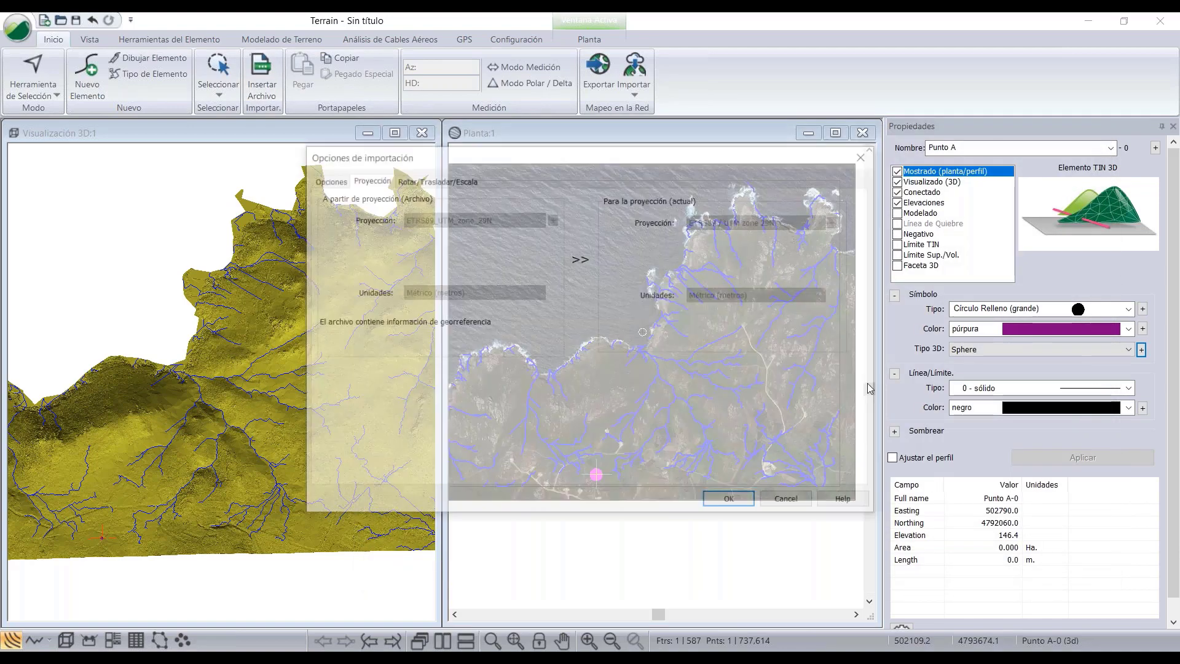
{"action": "left_click", "coordinate": [724, 501]}
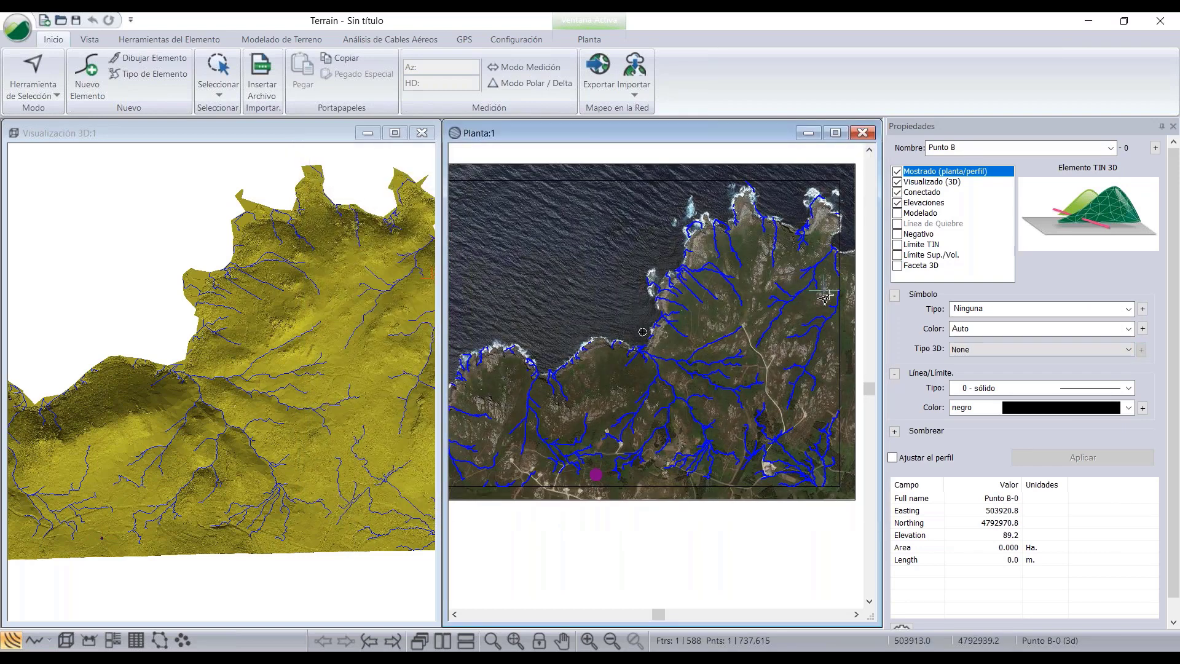
- Choose the symbol type Círculo Relleno (grande) and the colour púrpura for Punto B
{"action": "left_click", "coordinate": [1000, 308]}
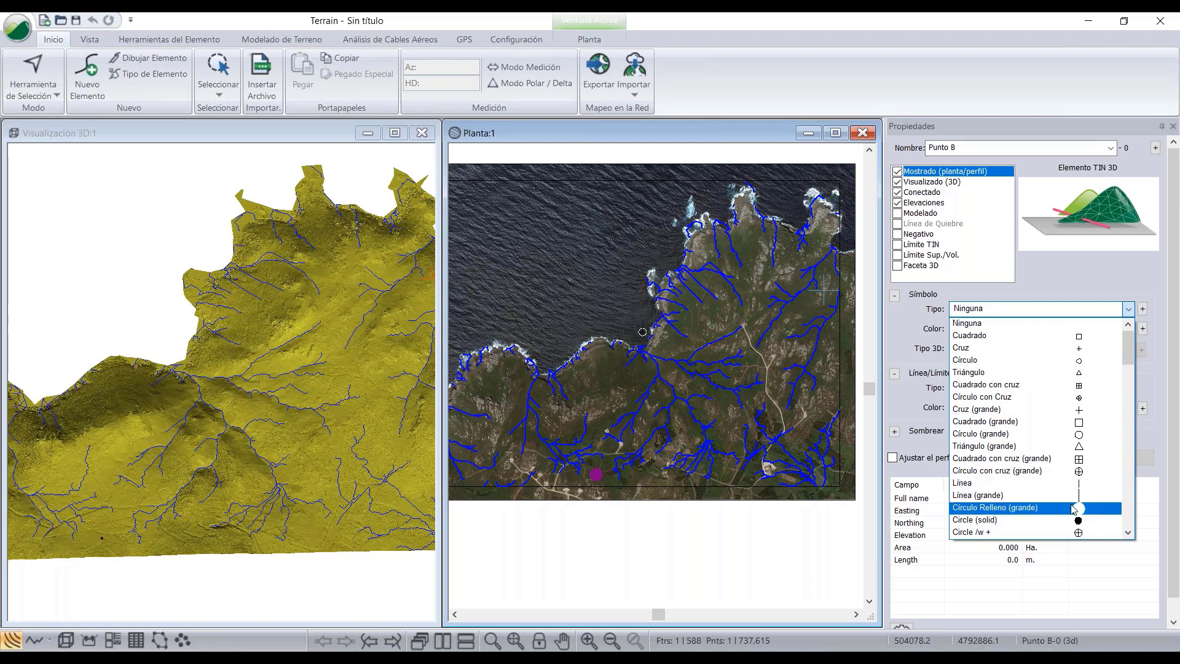
{"action": "left_click", "coordinate": [1039, 507]}
{"action": "left_click", "coordinate": [1011, 330]}
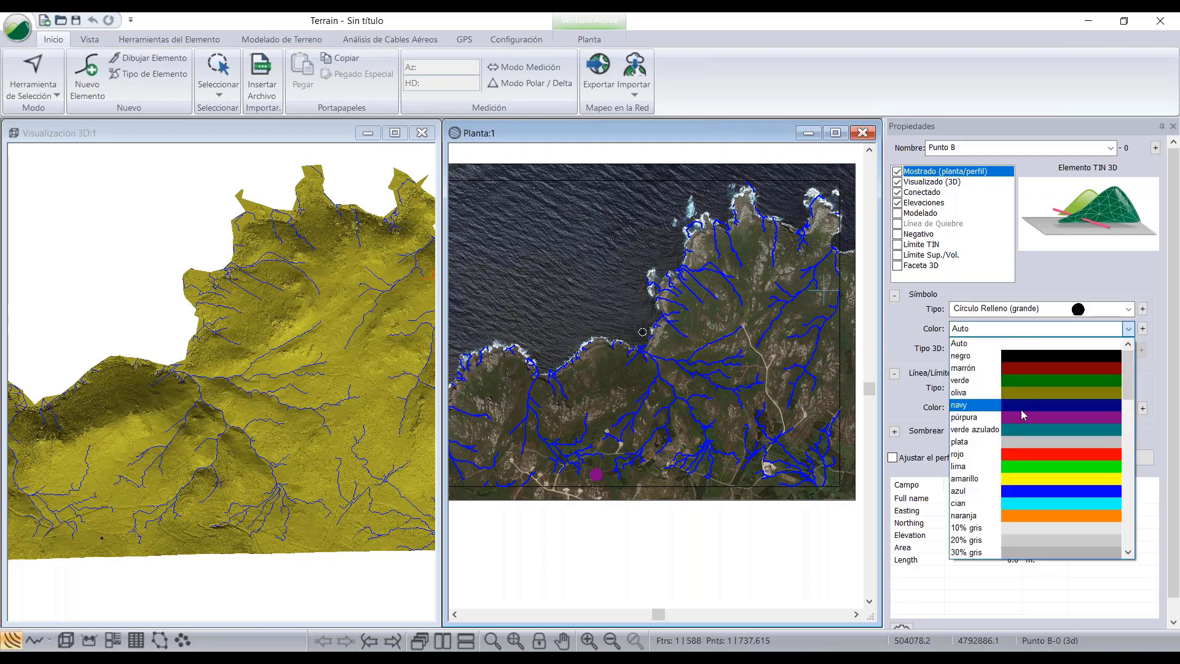
{"action": "left_click", "coordinate": [1022, 421]}
- Give Punto B a Sphere 3D symbol with a height of 10 m, apply its symbol settings and deselect it
{"action": "left_click", "coordinate": [1018, 353]}
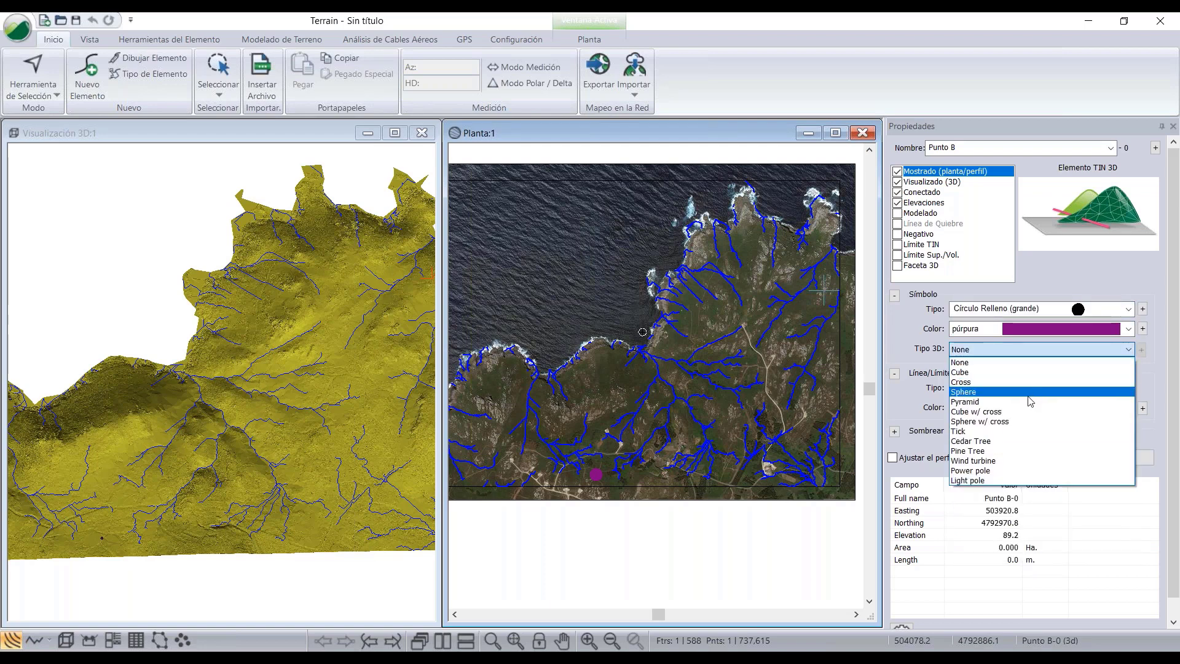
{"action": "left_click", "coordinate": [978, 394]}
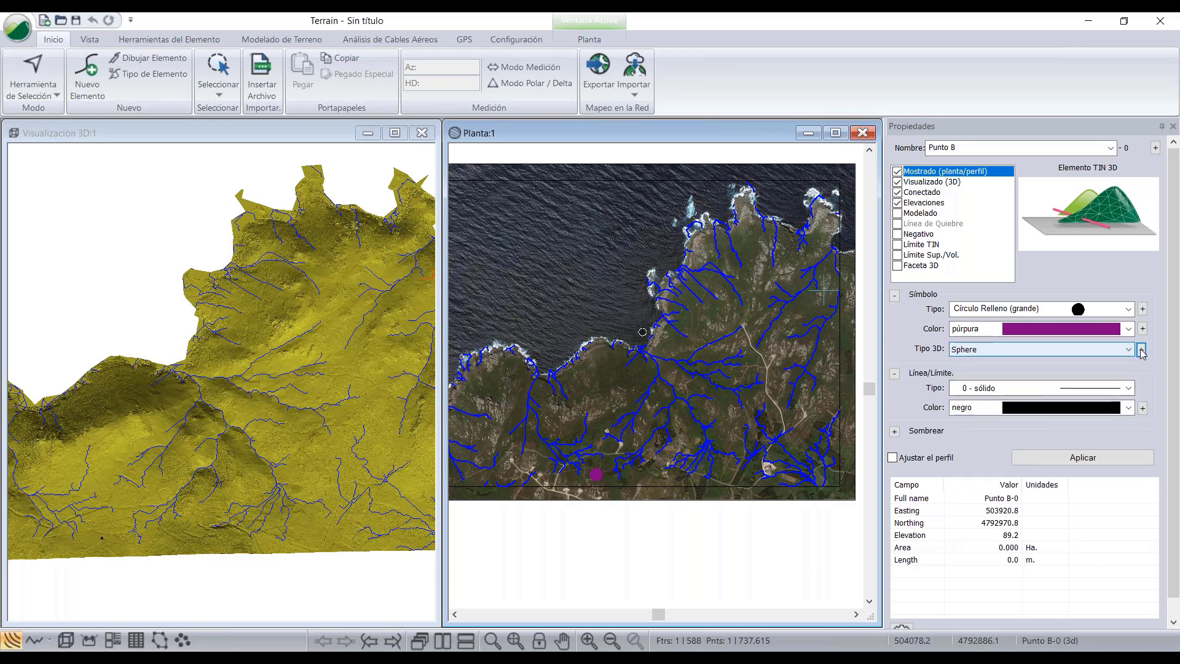
{"action": "left_click", "coordinate": [1142, 349]}
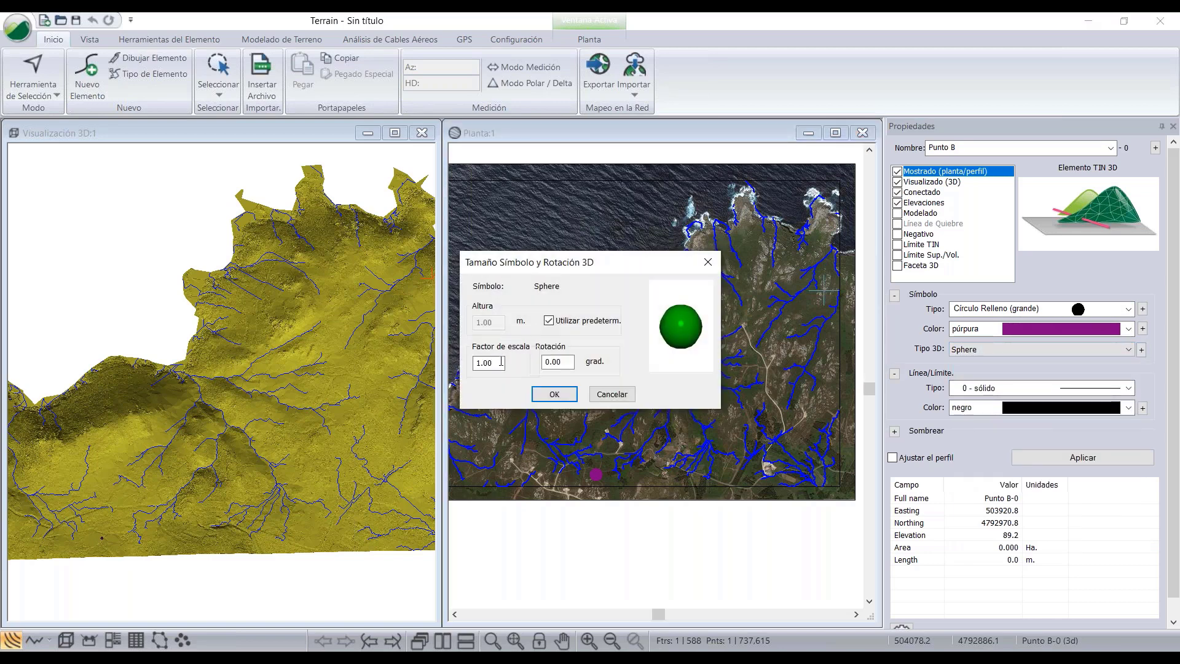
{"action": "left_click", "coordinate": [549, 321]}
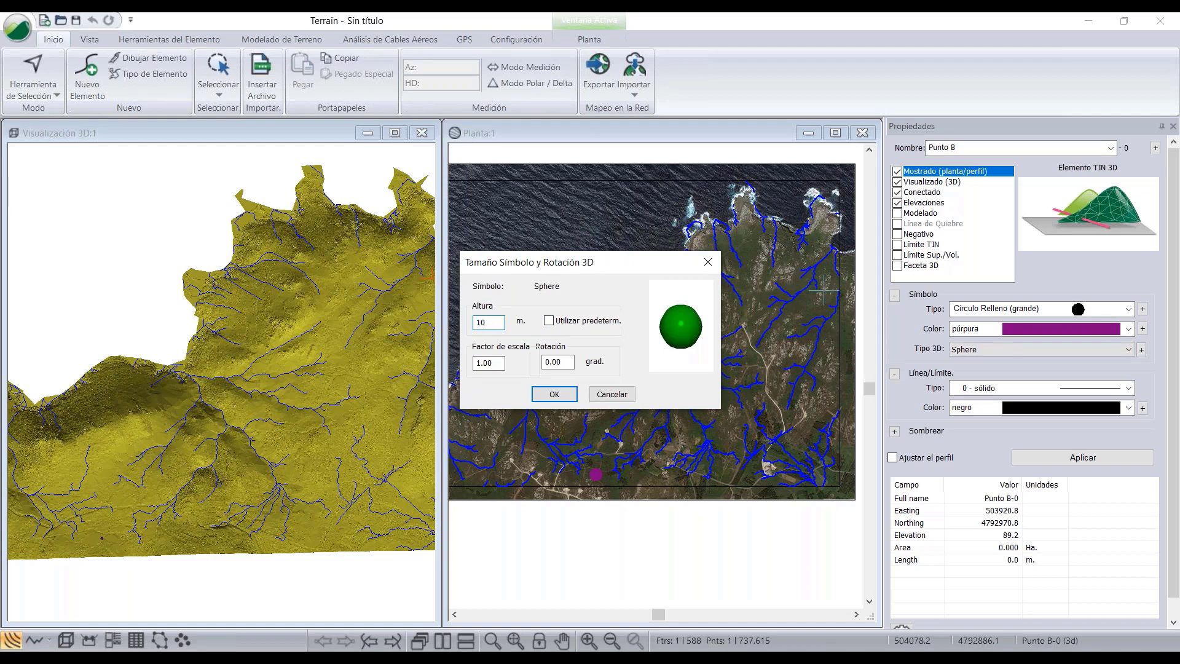
{"action": "left_click", "coordinate": [553, 394]}
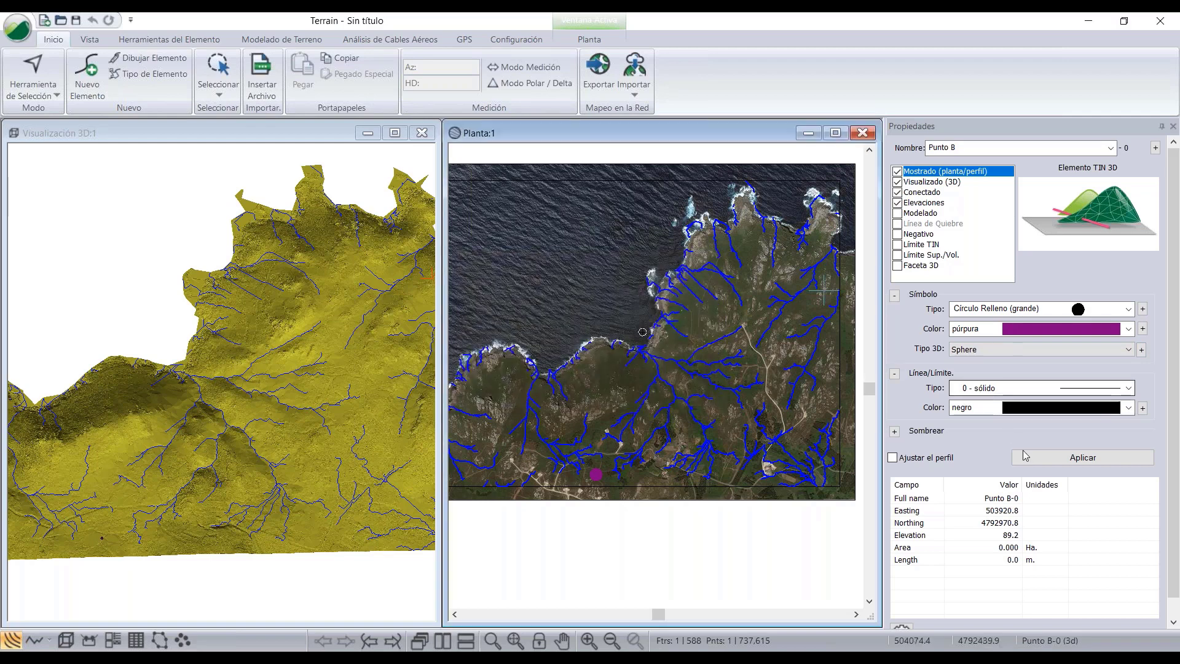
{"action": "left_click", "coordinate": [1044, 458]}
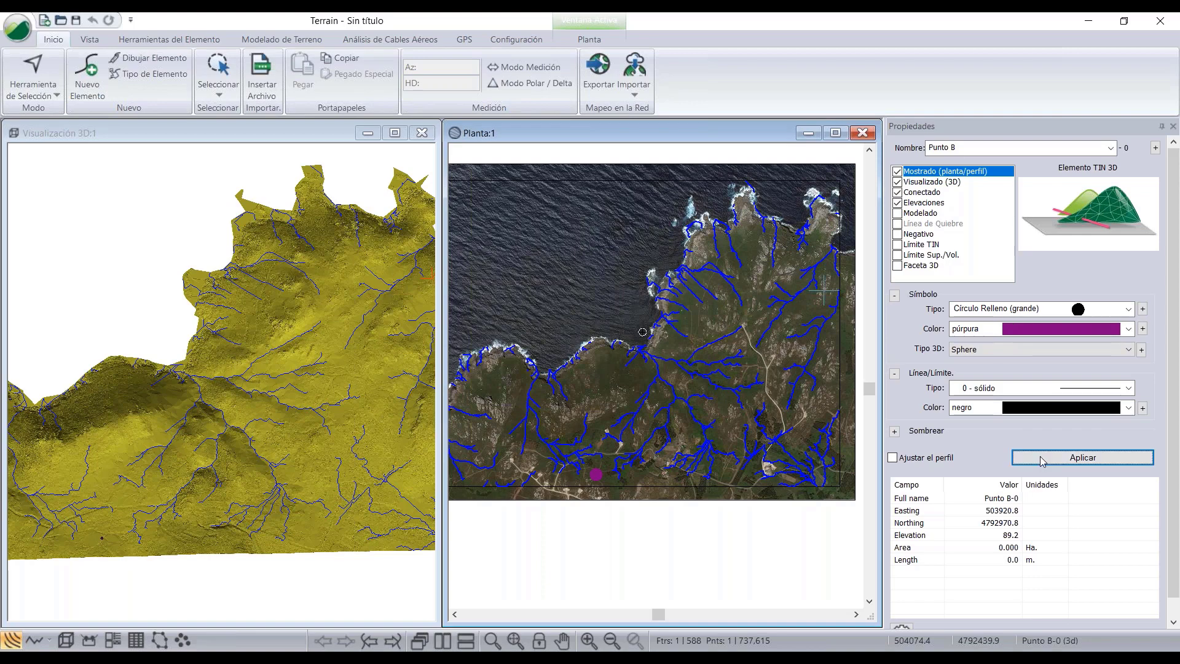
{"action": "left_click", "coordinate": [749, 435]}
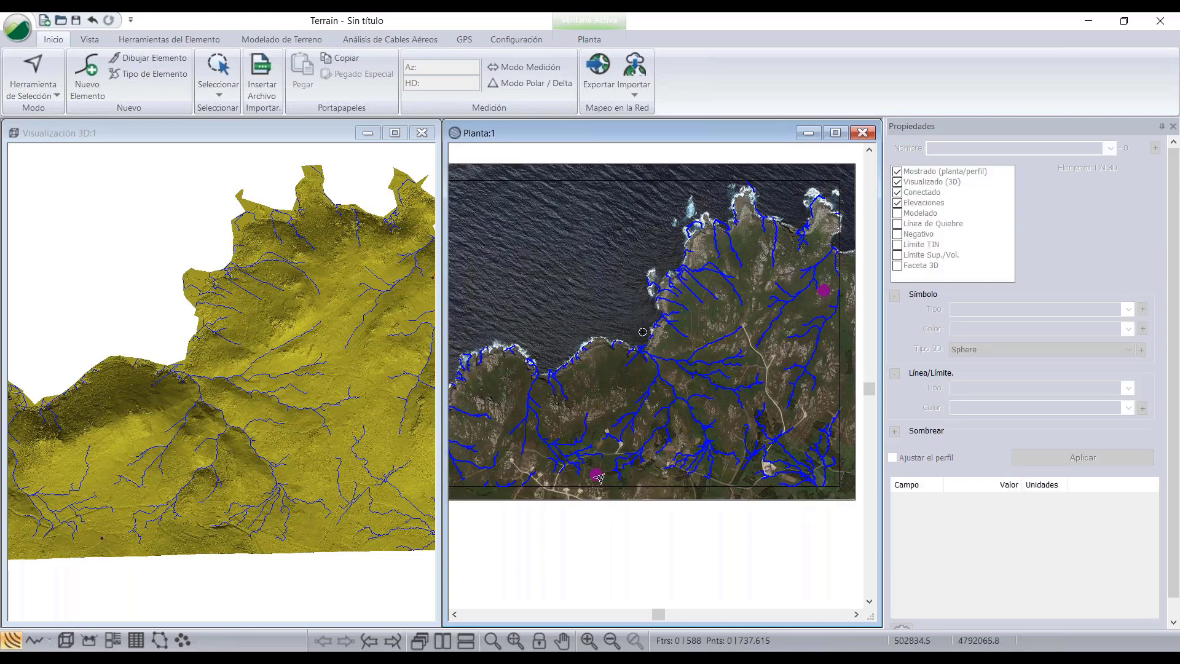
- Insert the shapefile Nueva carretera.shp from the archivos webinar folder, accepting its ETRS89 / UTM zone 29N projection
{"action": "mouse_move", "coordinate": [819, 294]}
{"action": "scroll", "coordinate": [625, 447], "scroll_direction": "up", "scroll_amount": 1}
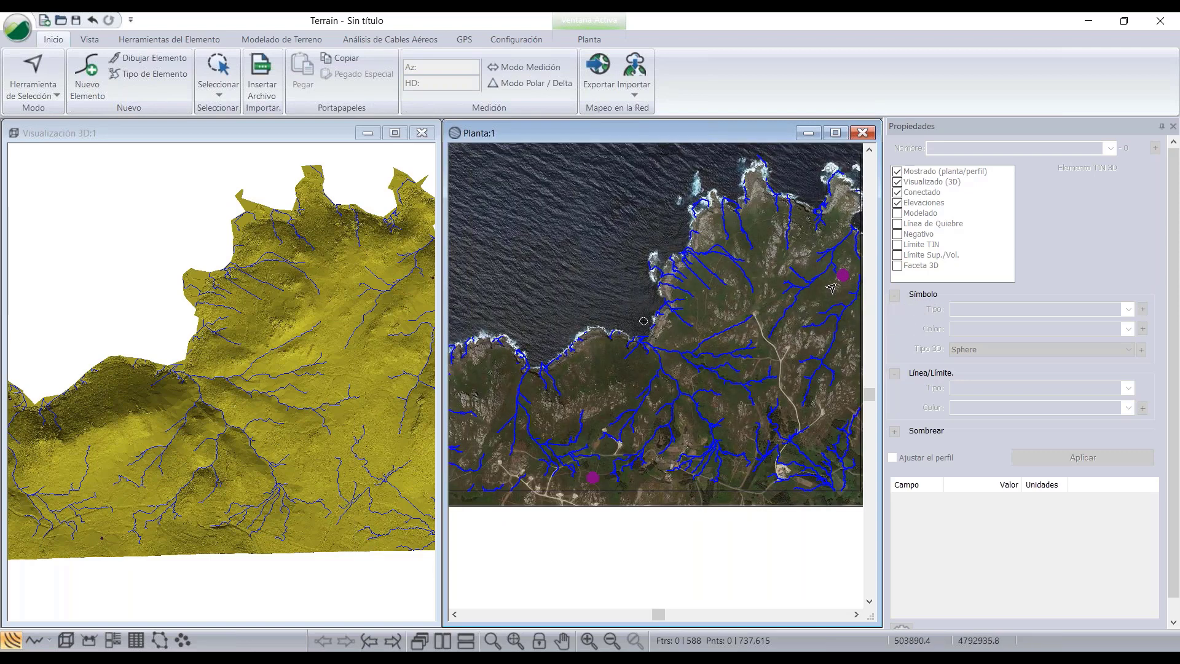
{"action": "scroll", "coordinate": [733, 415], "scroll_direction": "down", "scroll_amount": 1}
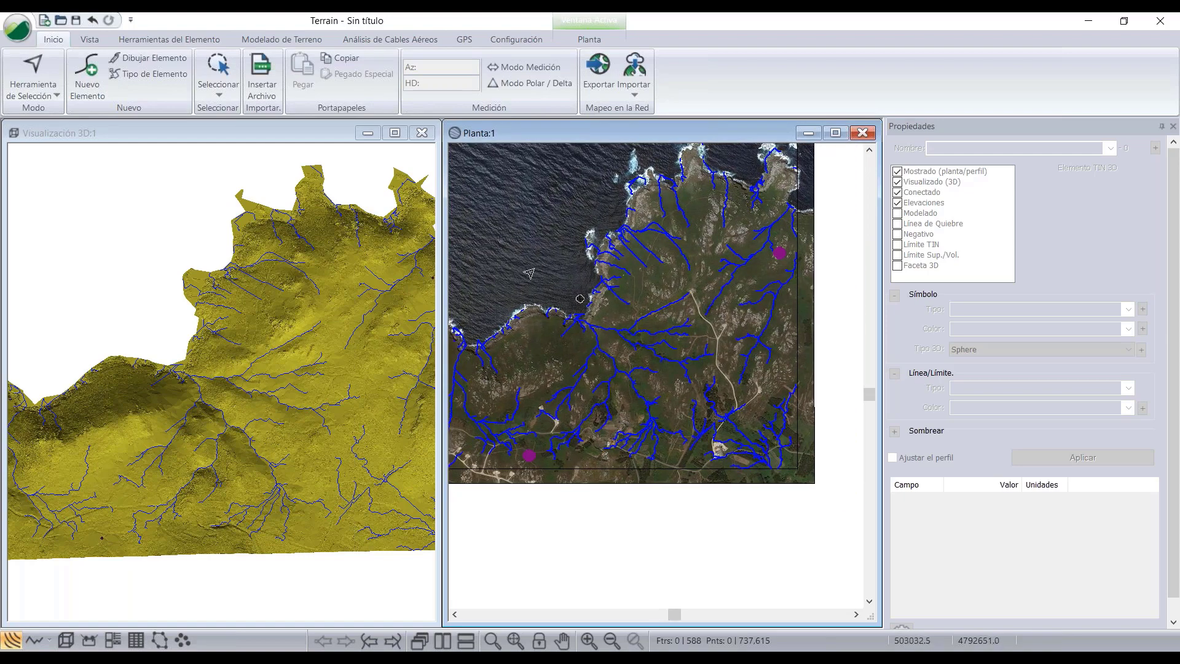
{"action": "left_click", "coordinate": [262, 80]}
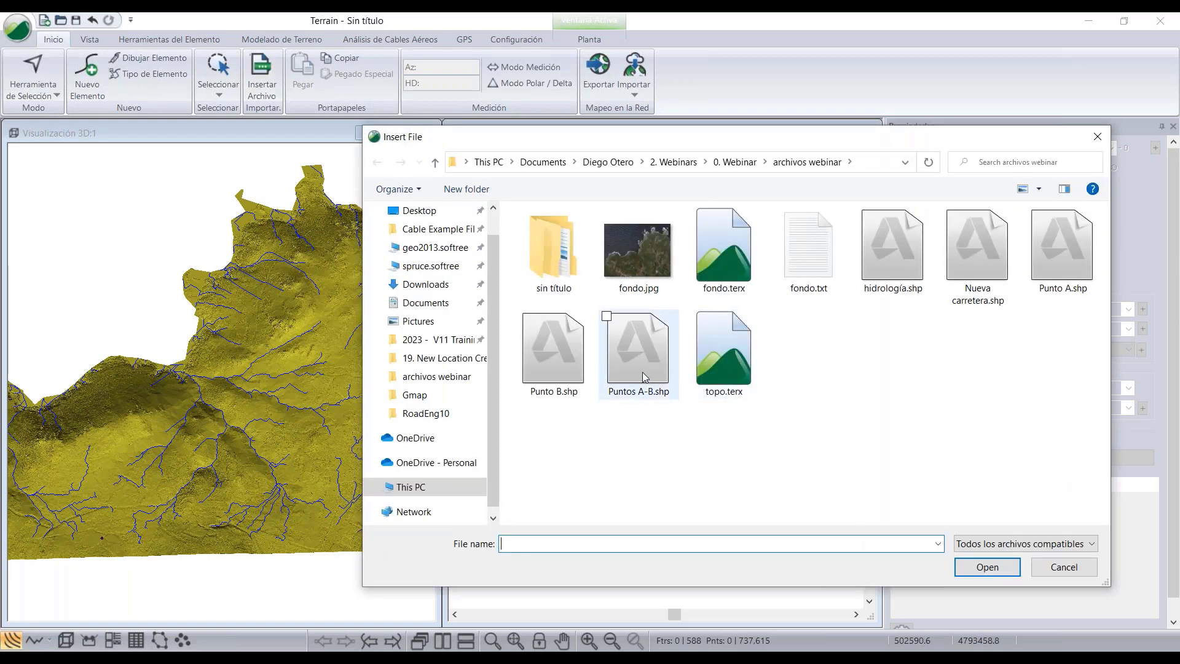
{"action": "left_click", "coordinate": [643, 368]}
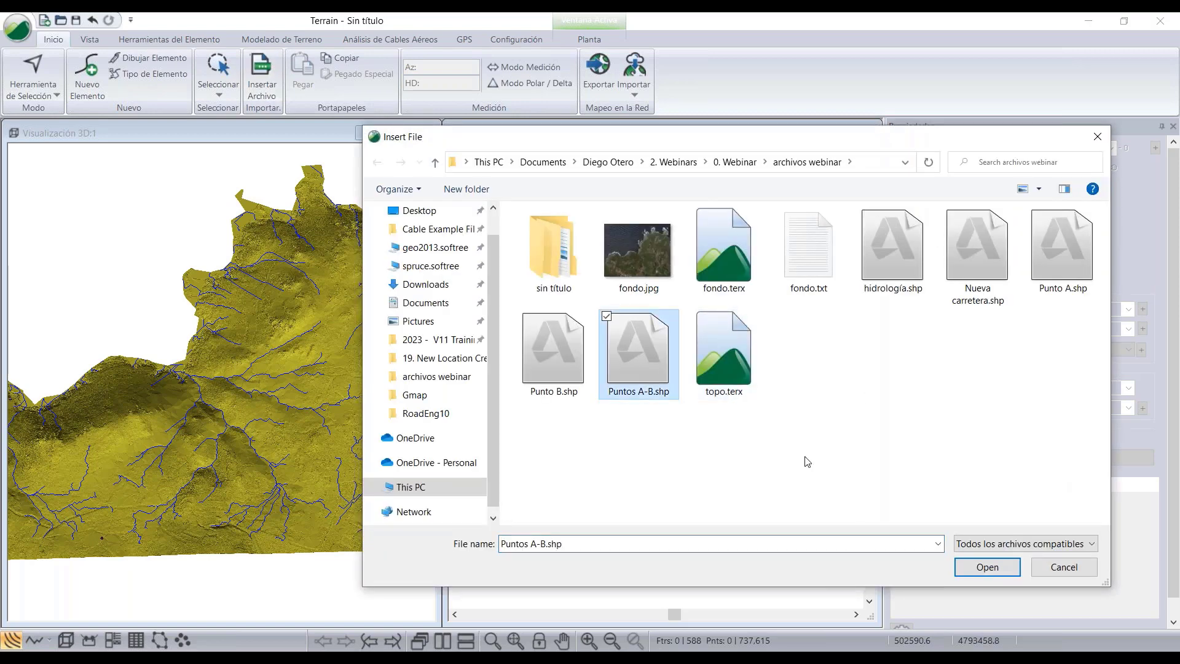
{"action": "left_click", "coordinate": [995, 280]}
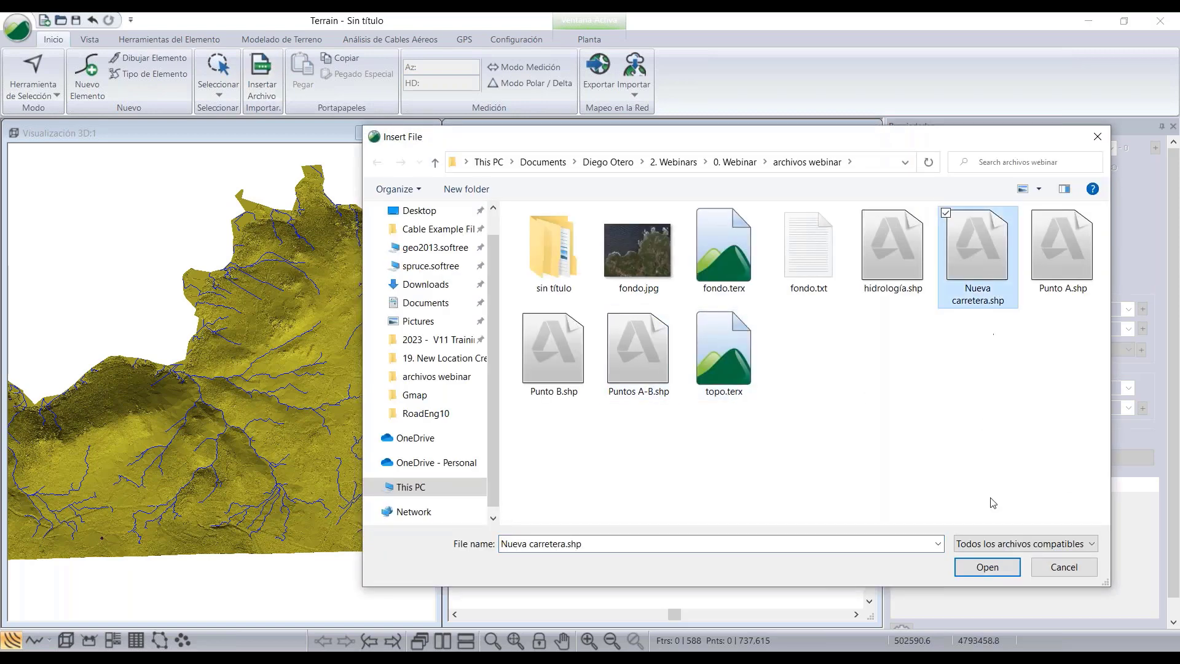
{"action": "left_click", "coordinate": [986, 566]}
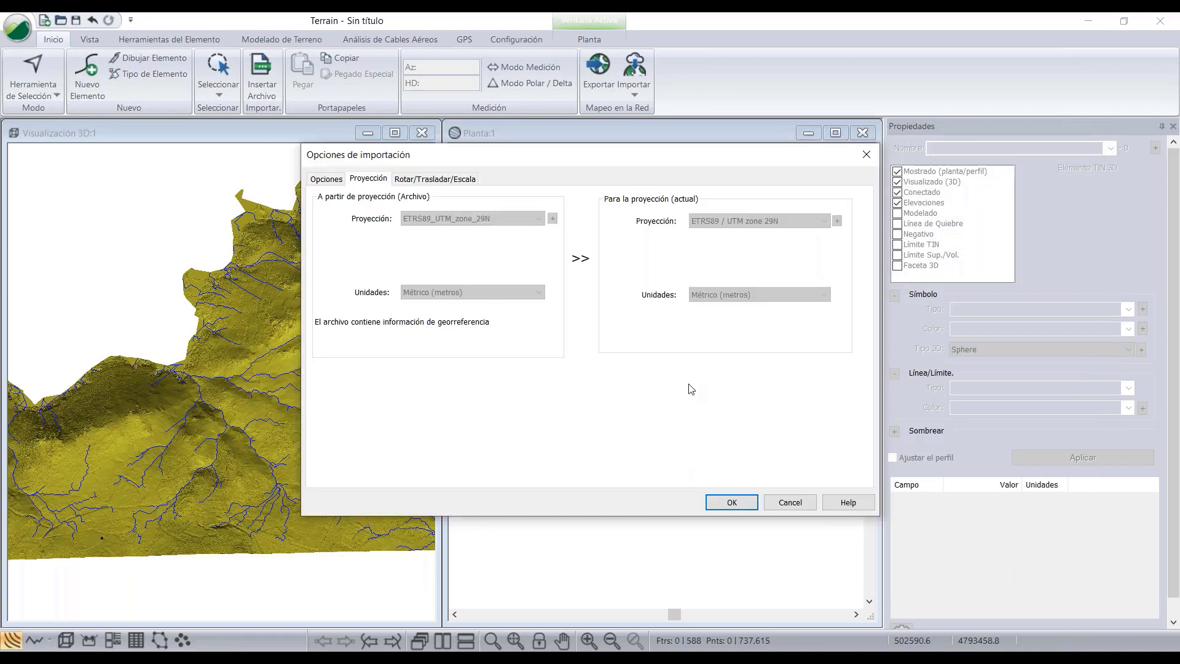
{"action": "left_click", "coordinate": [725, 501]}
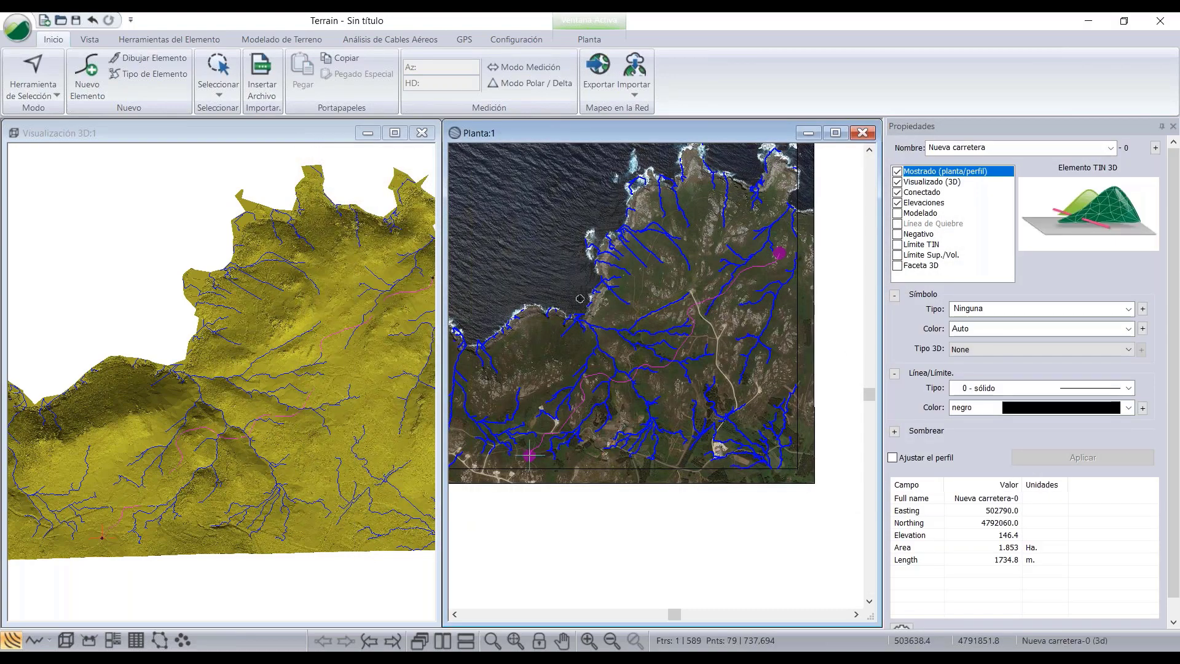
- Apply the line type 5 - grueso (medio) and the colour naranja to Nueva carretera, and deselect it
{"action": "left_click", "coordinate": [1009, 388]}
{"action": "left_click", "coordinate": [1071, 471]}
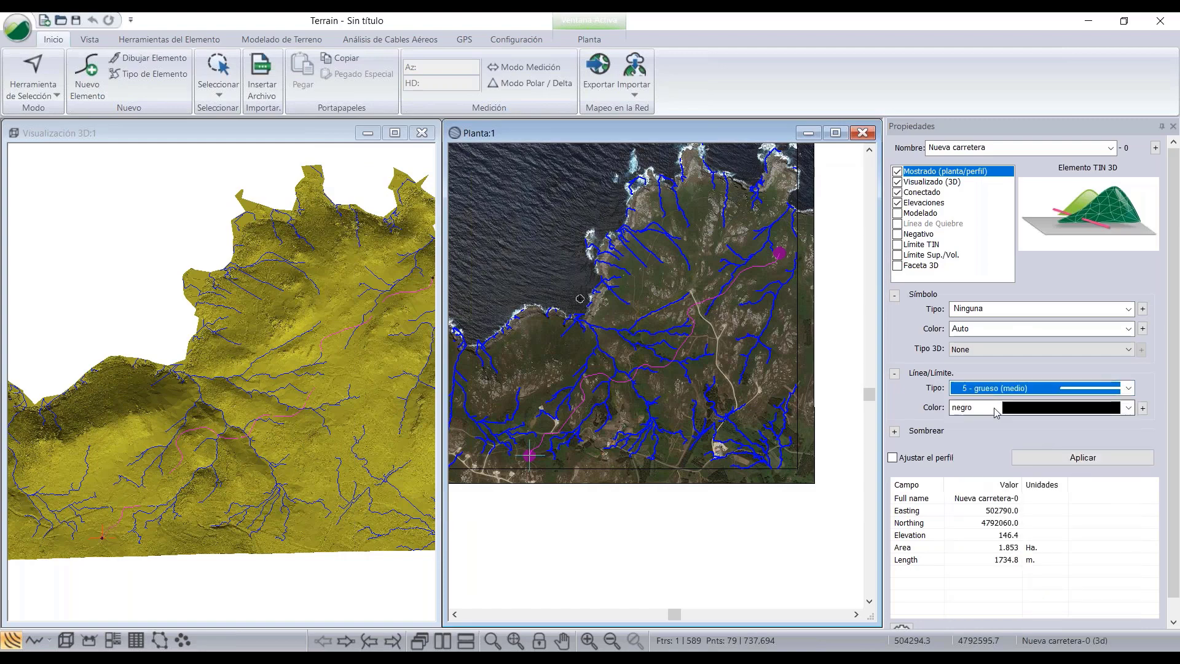
{"action": "left_click", "coordinate": [1057, 408]}
{"action": "left_click", "coordinate": [1035, 583]}
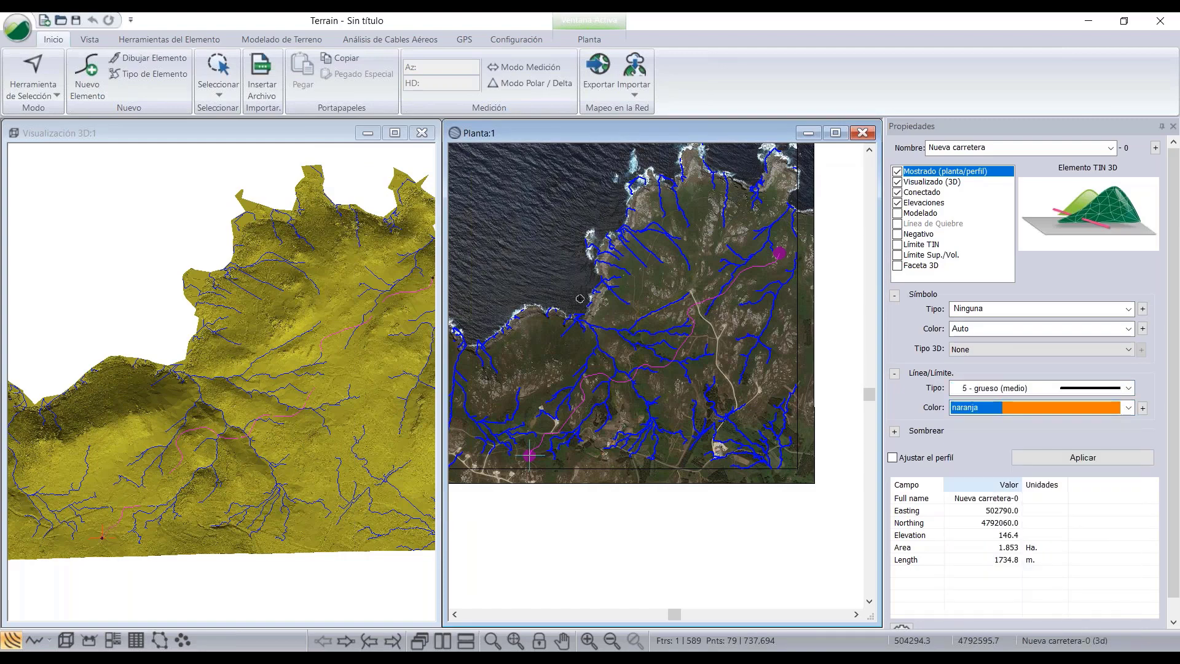
{"action": "left_click", "coordinate": [1033, 458]}
{"action": "left_click", "coordinate": [629, 547]}
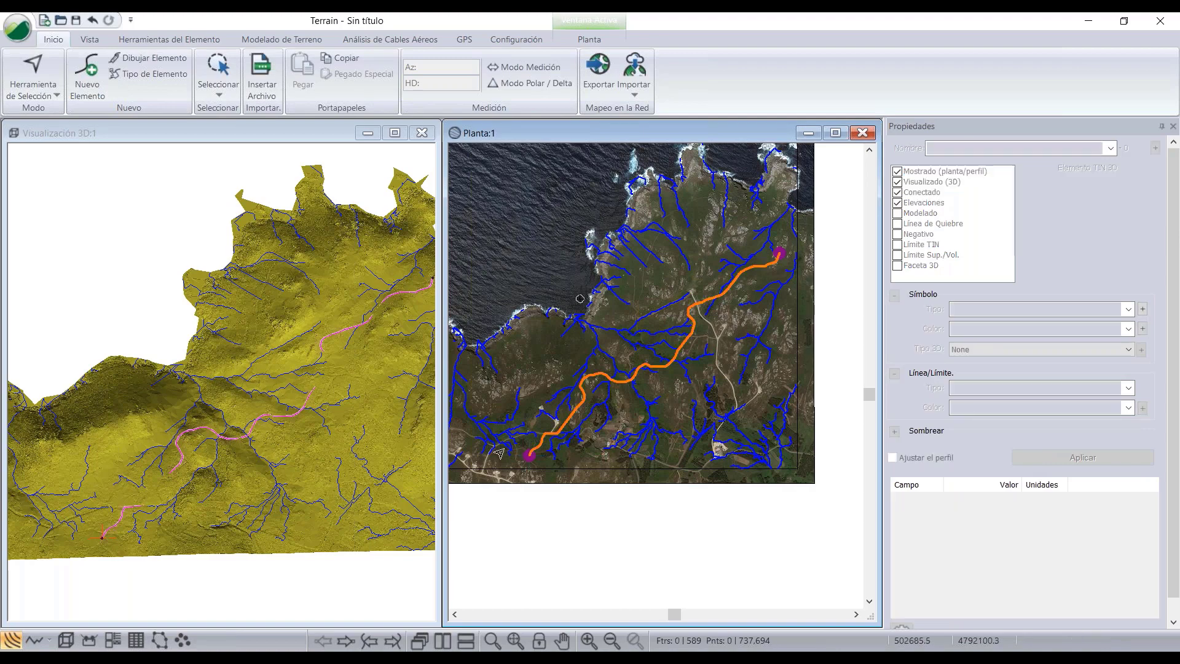
- Examine the new road's route from Punto A to Punto B against the streams, existing tracks and satellite background in the plan
{"action": "scroll", "coordinate": [530, 455], "scroll_direction": "up", "scroll_amount": 2}
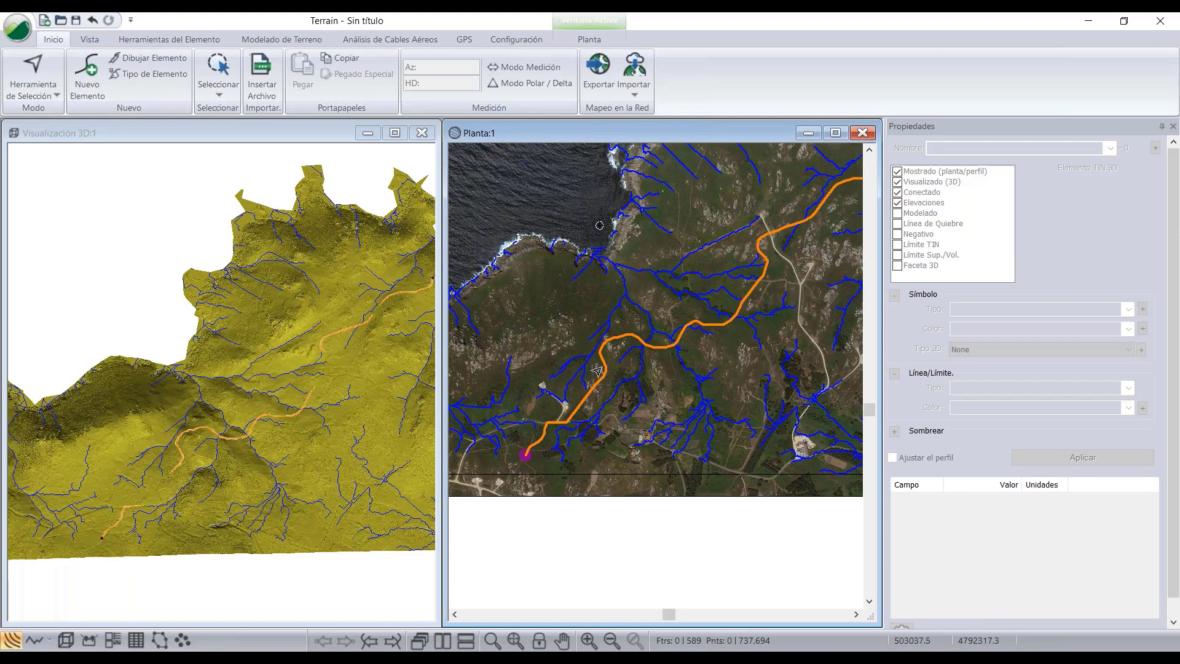
{"action": "scroll", "coordinate": [642, 344], "scroll_direction": "up", "scroll_amount": 2}
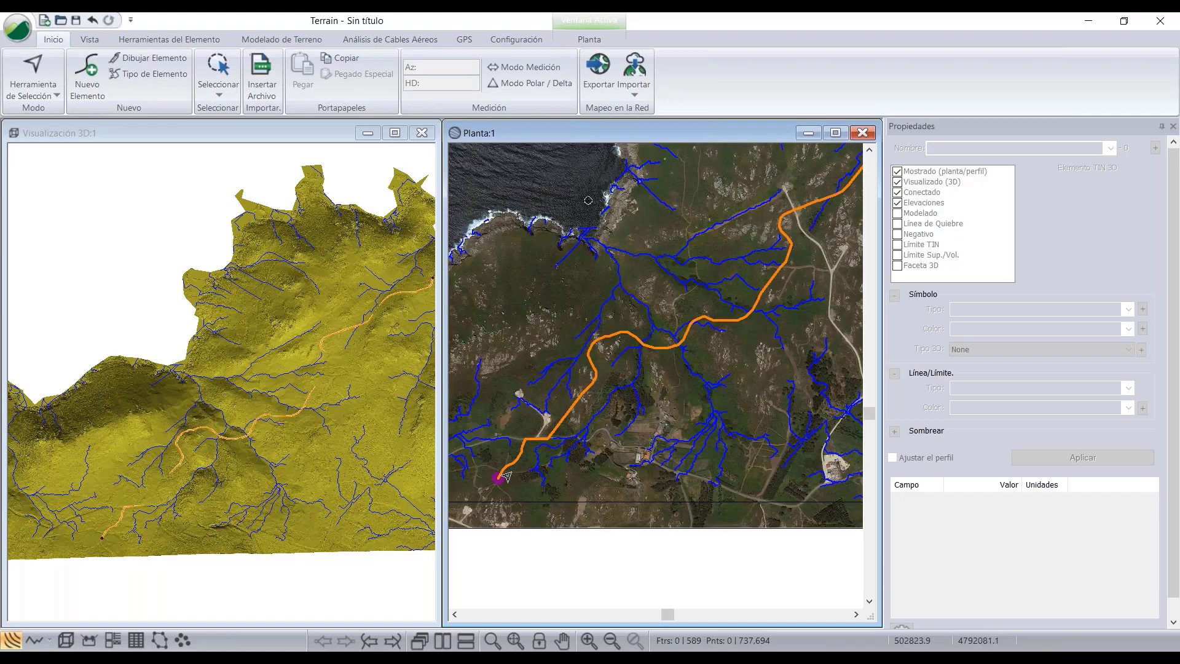
{"action": "scroll", "coordinate": [516, 461], "scroll_direction": "up", "scroll_amount": 1}
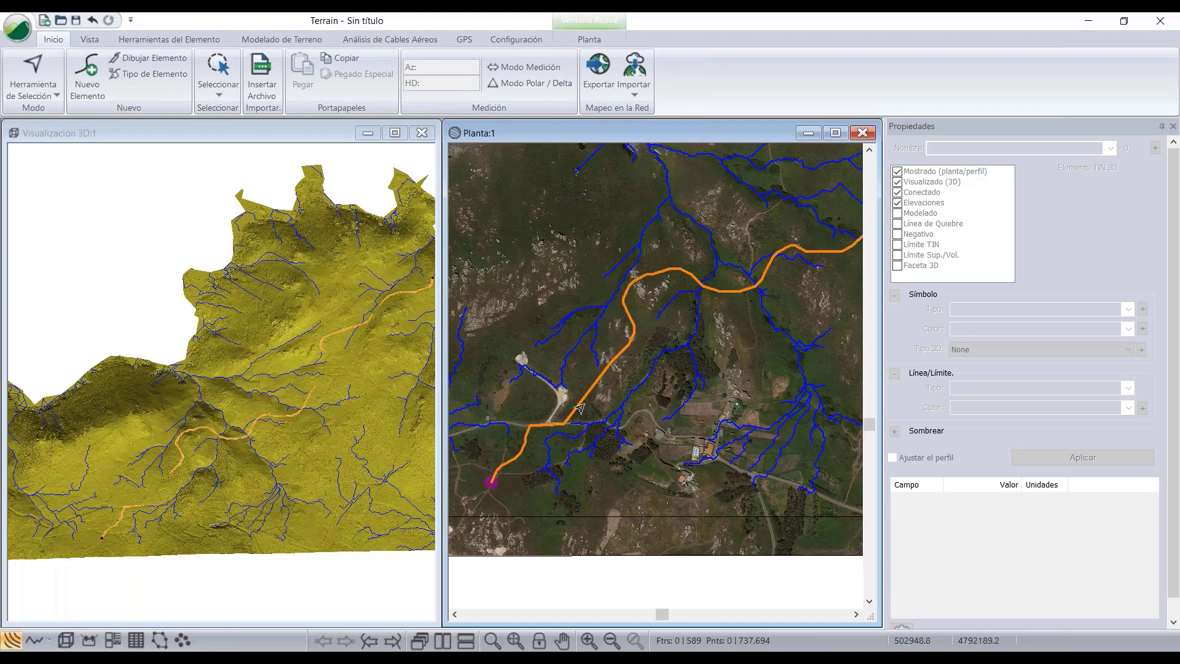
{"action": "scroll", "coordinate": [603, 384], "scroll_direction": "up", "scroll_amount": 1}
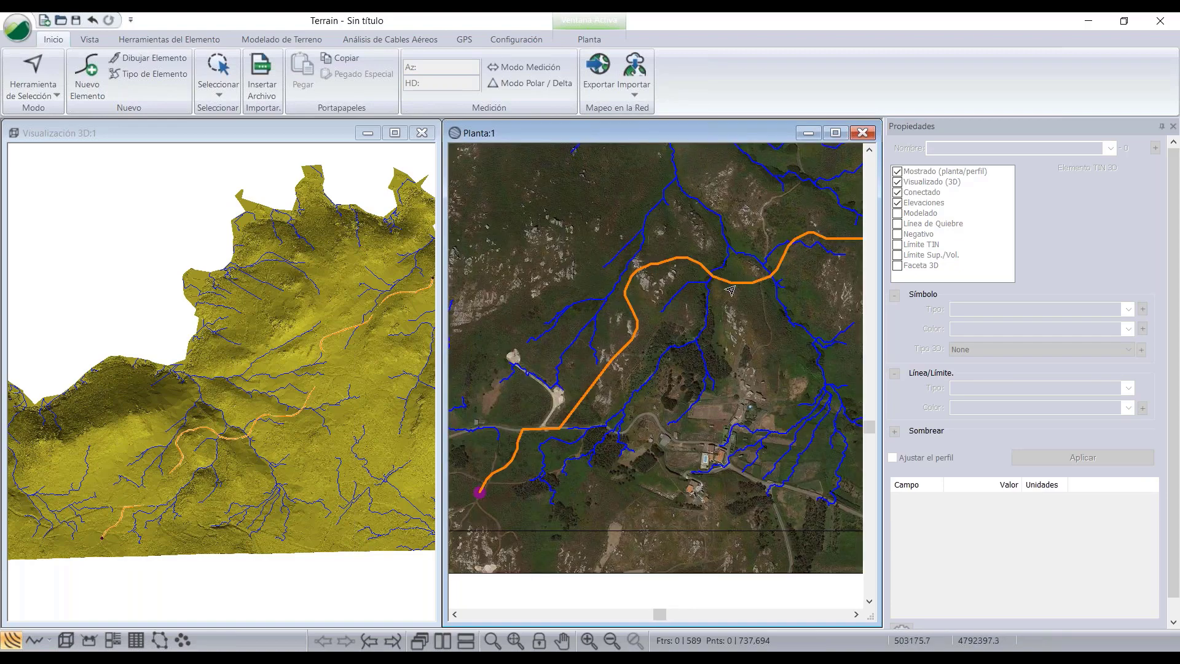
{"action": "scroll", "coordinate": [804, 248], "scroll_direction": "down", "scroll_amount": 1}
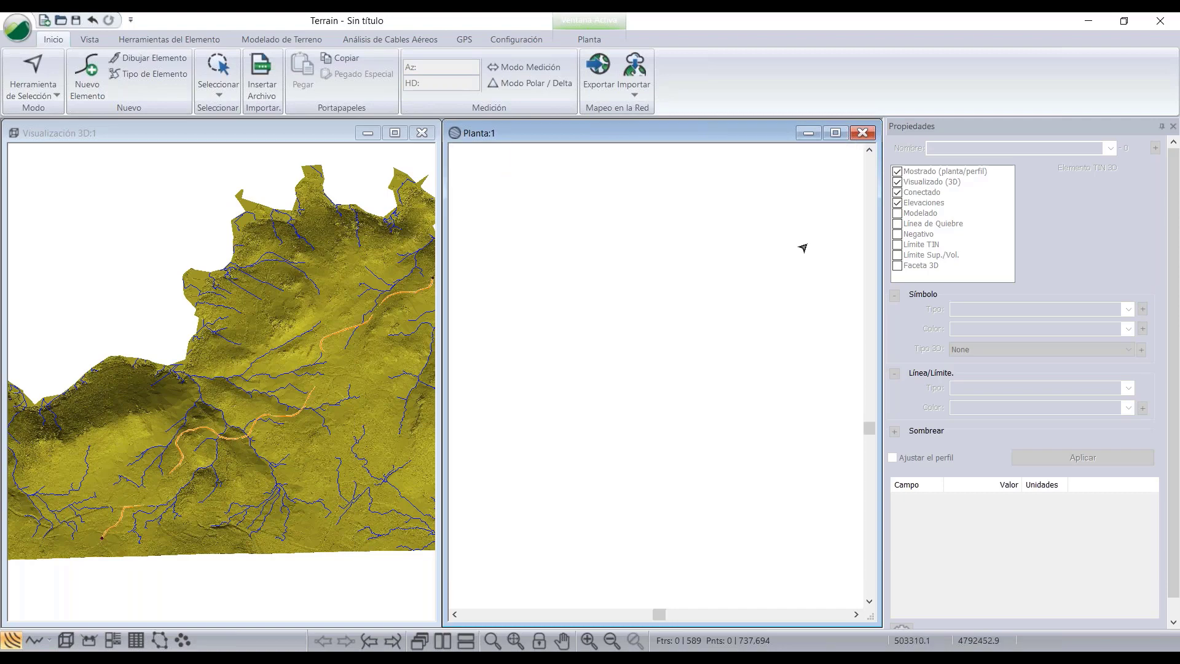
{"action": "scroll", "coordinate": [777, 259], "scroll_direction": "down", "scroll_amount": 1}
{"action": "middle_click_drag", "start_coordinate": [777, 258], "coordinate": [606, 336]}
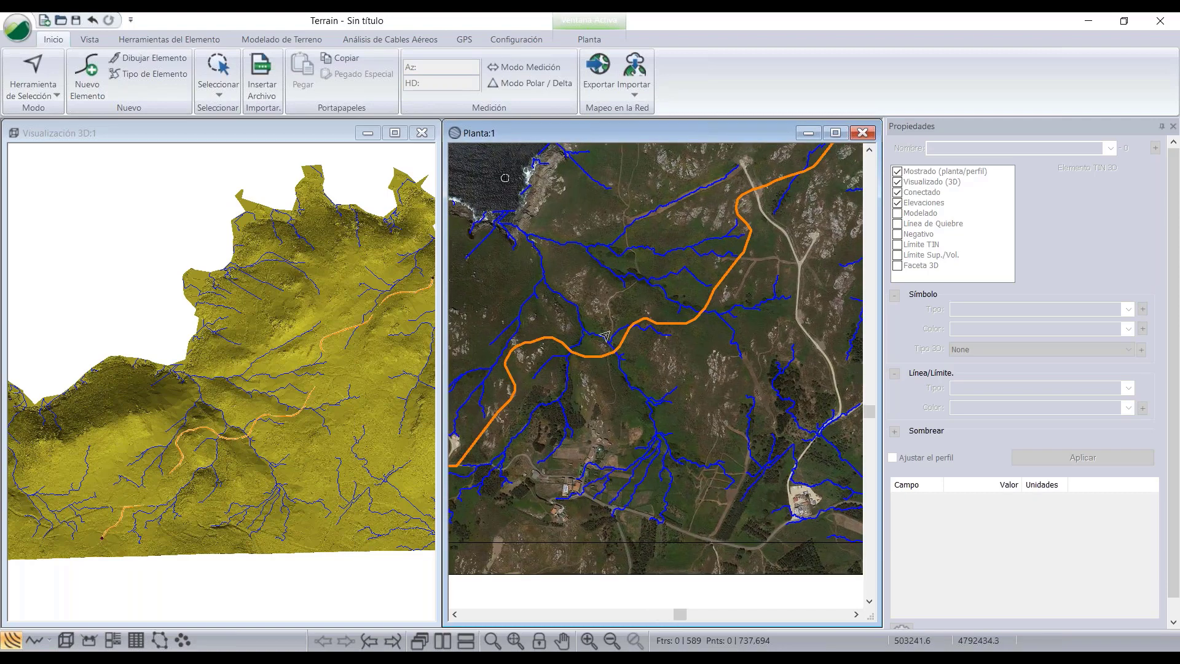
{"action": "scroll", "coordinate": [710, 309], "scroll_direction": "up", "scroll_amount": 2}
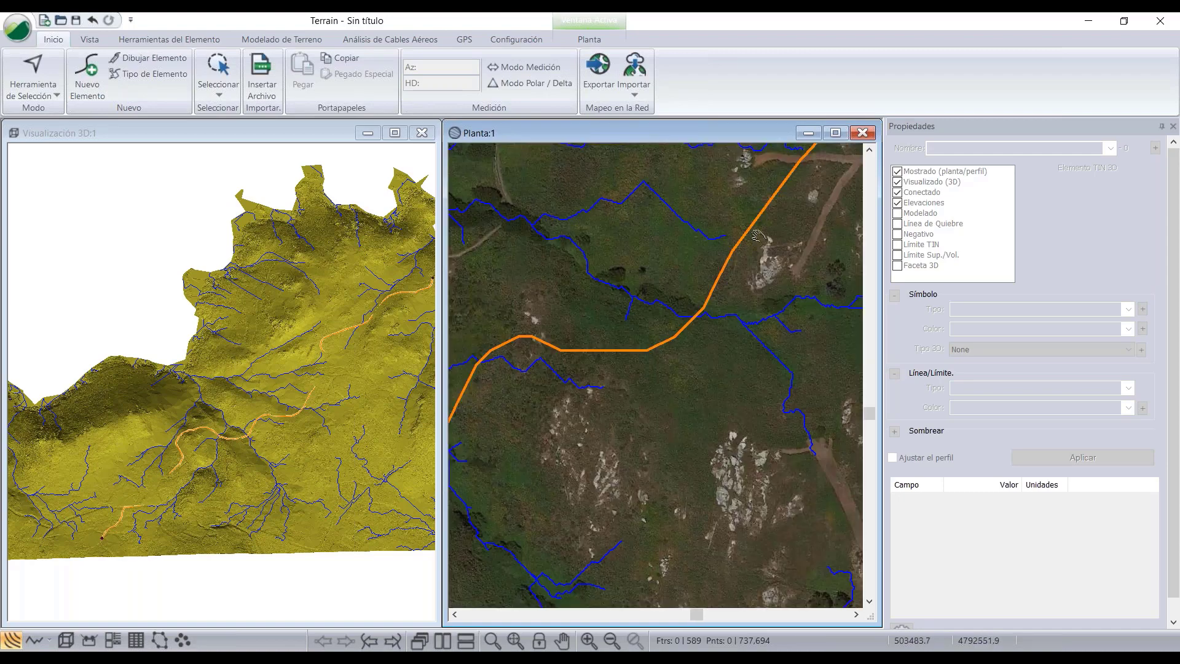
{"action": "middle_click_drag", "start_coordinate": [758, 236], "coordinate": [664, 318]}
{"action": "scroll", "coordinate": [650, 253], "scroll_direction": "down", "scroll_amount": 1}
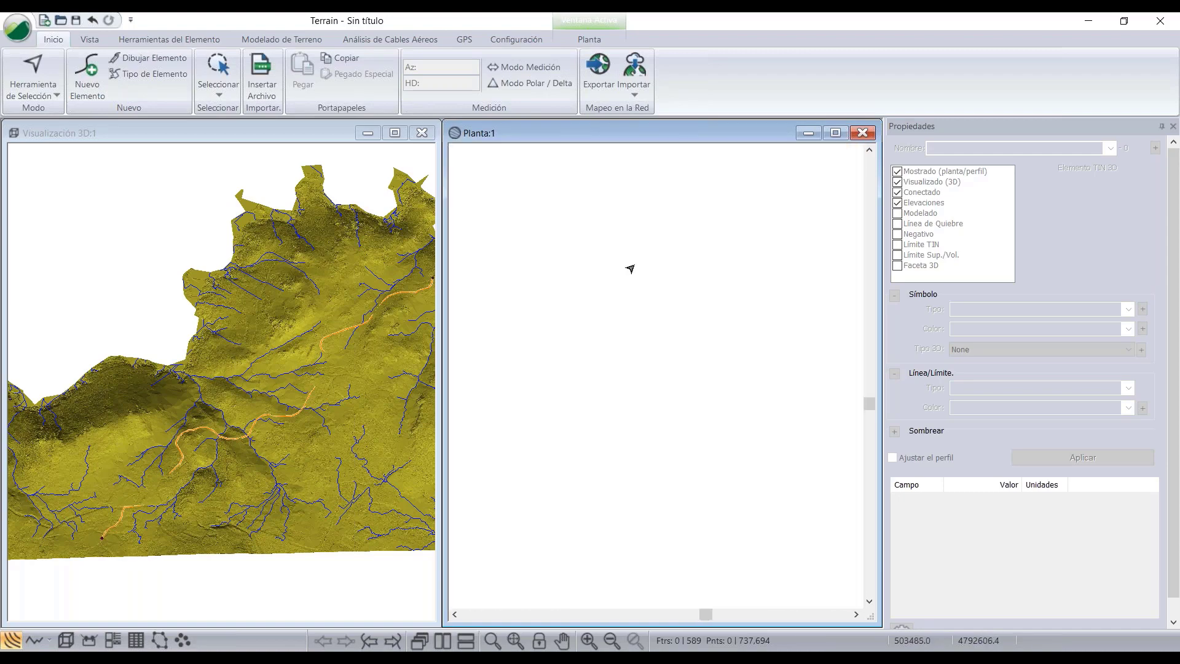
{"action": "middle_click_drag", "start_coordinate": [707, 277], "coordinate": [721, 215]}
{"action": "scroll", "coordinate": [721, 214], "scroll_direction": "down", "scroll_amount": 1}
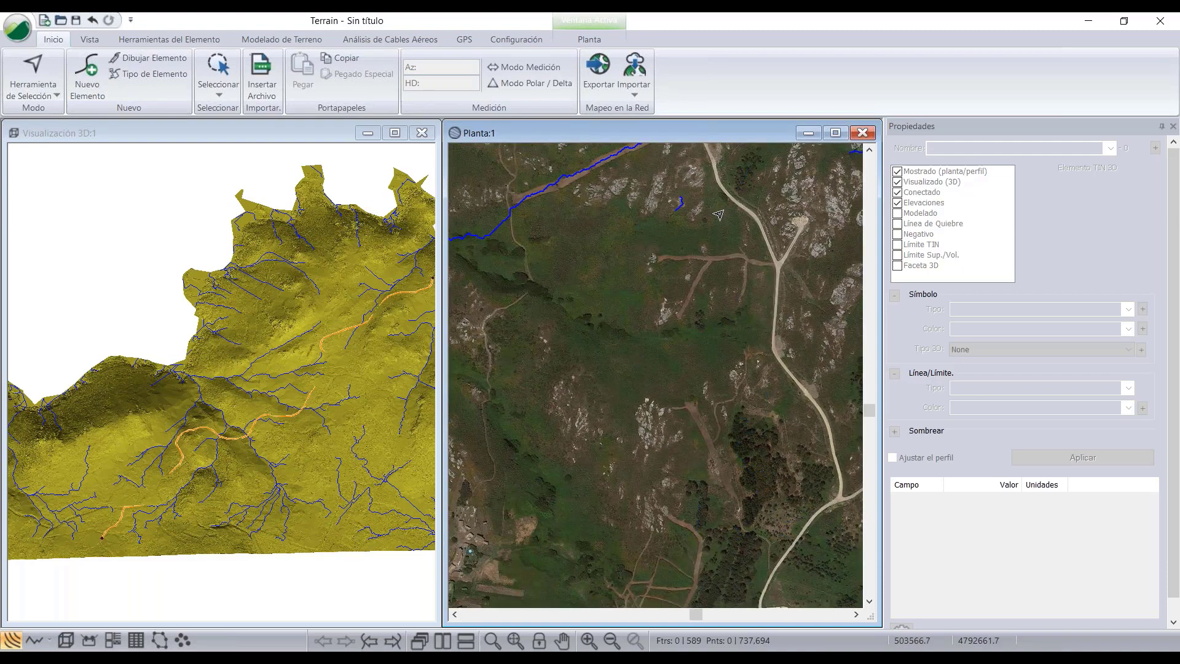
{"action": "scroll", "coordinate": [707, 264], "scroll_direction": "down", "scroll_amount": 1}
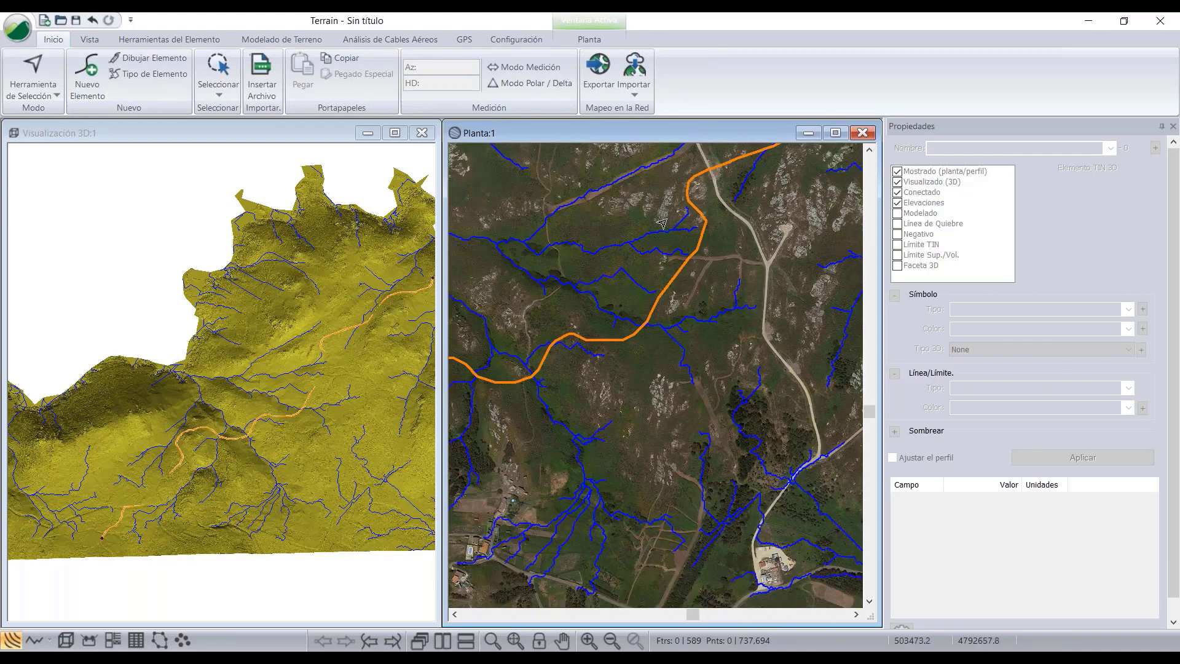
{"action": "scroll", "coordinate": [695, 248], "scroll_direction": "down", "scroll_amount": 1}
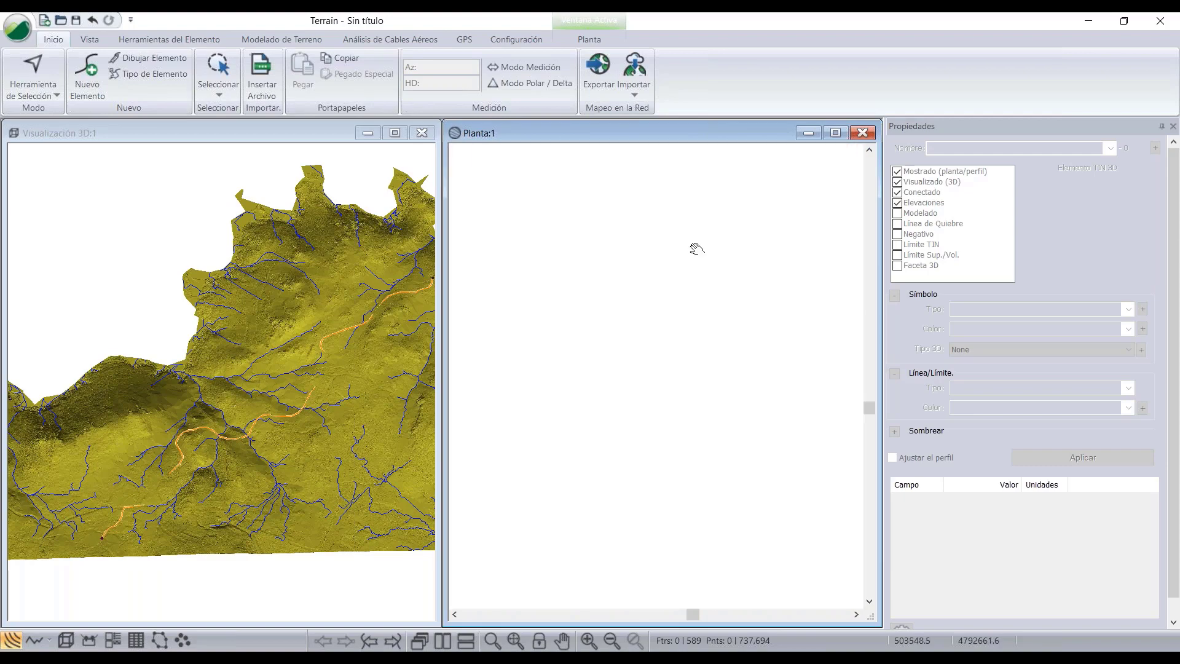
{"action": "scroll", "coordinate": [646, 345], "scroll_direction": "down", "scroll_amount": 1}
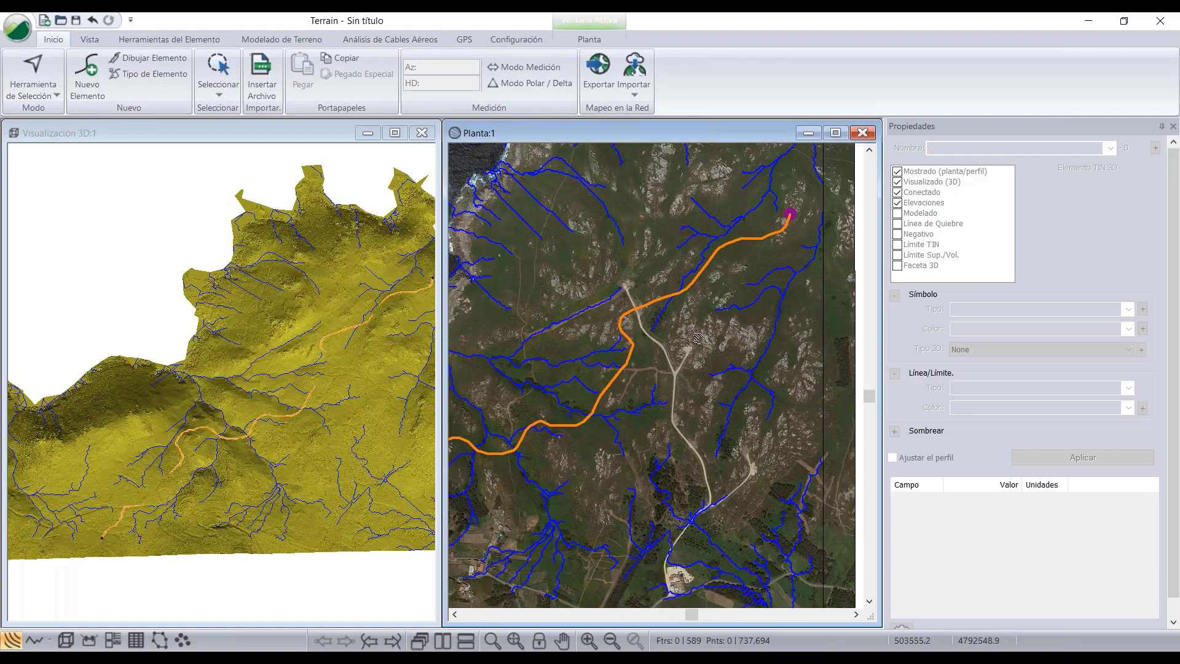
{"action": "scroll", "coordinate": [722, 319], "scroll_direction": "down", "scroll_amount": 1}
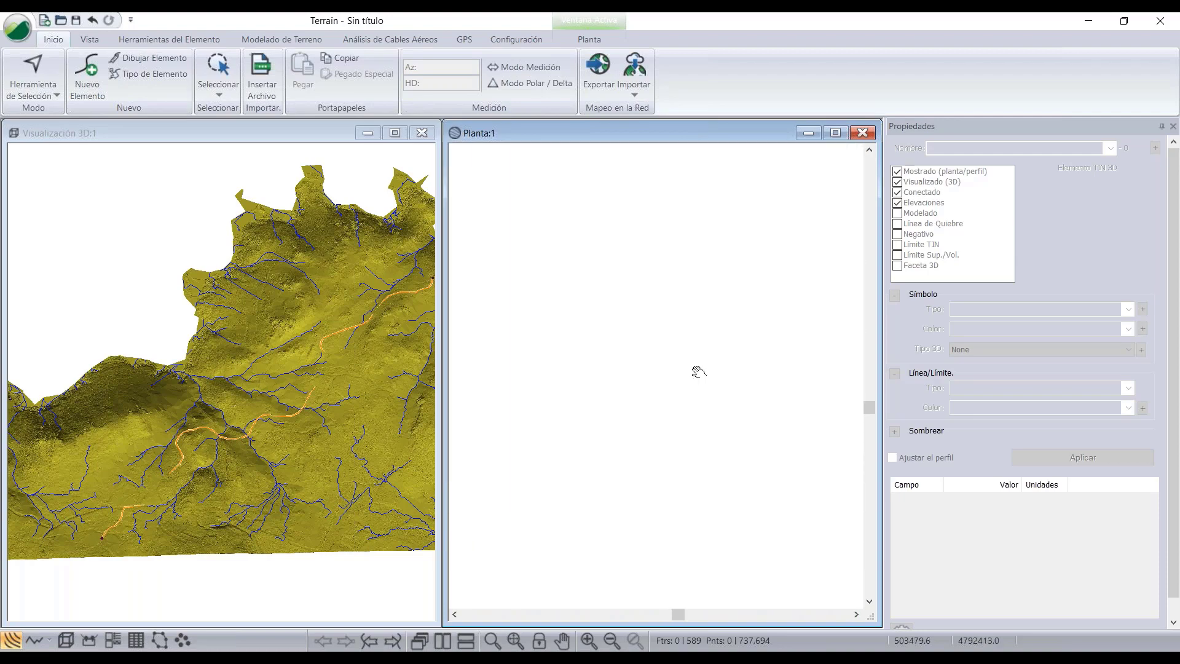
{"action": "left_click", "coordinate": [21, 37]}
{"action": "left_click", "coordinate": [62, 192]}
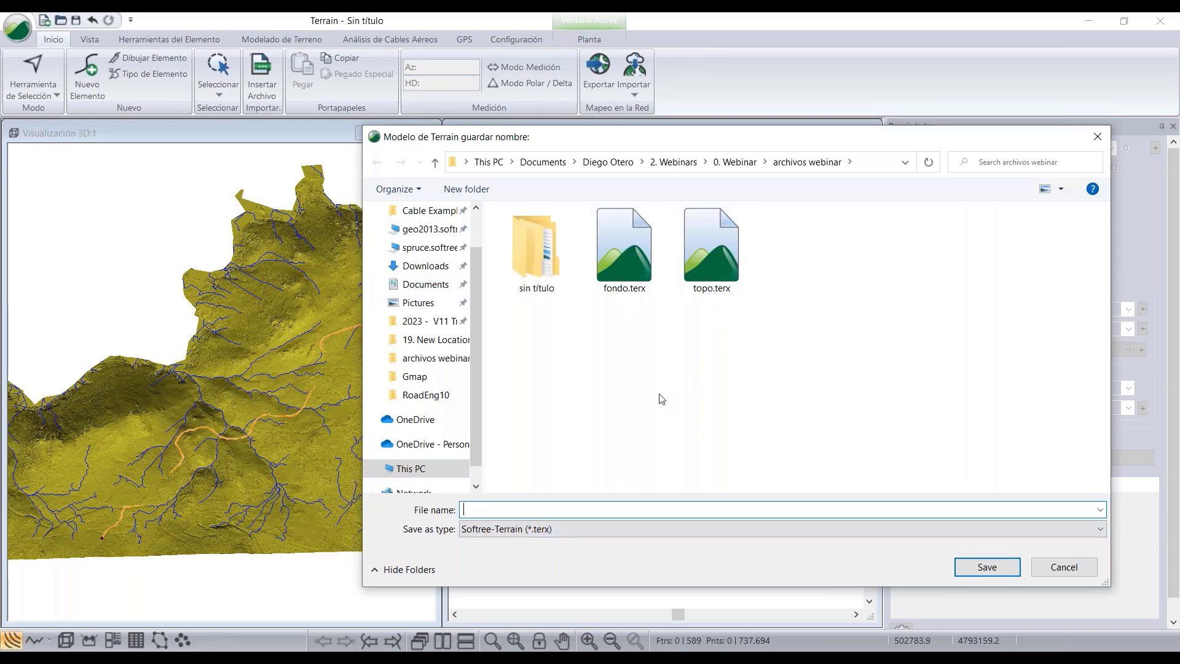
{"action": "type", "text": "topo"}
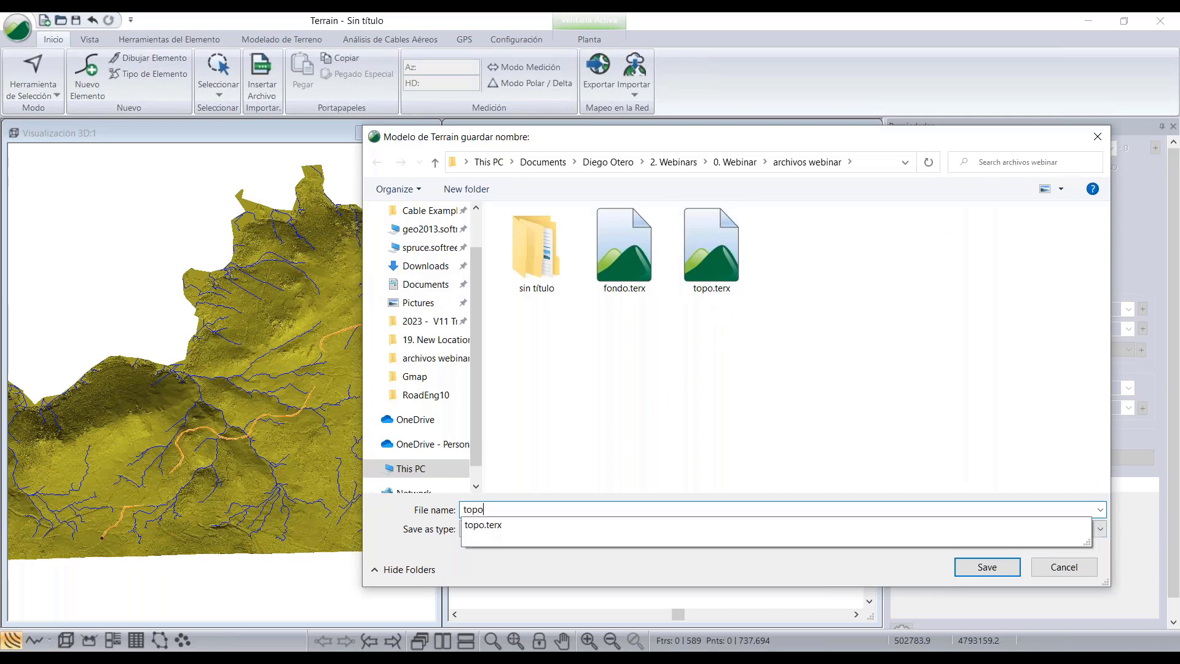
{"action": "left_click", "coordinate": [531, 525]}
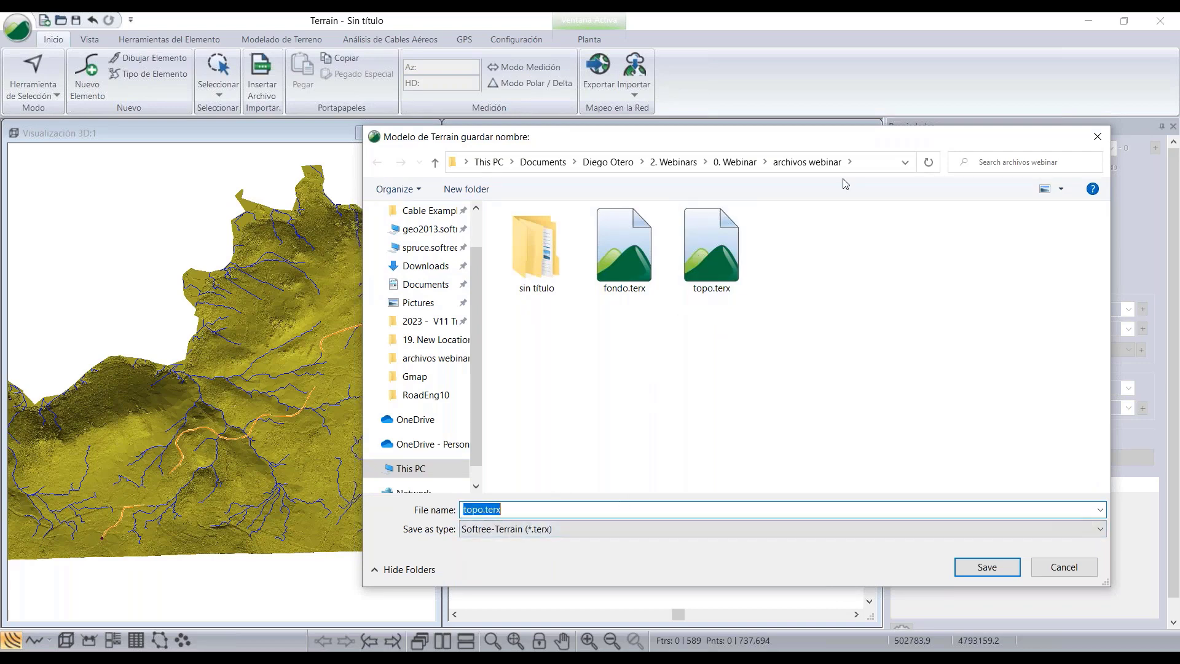
{"action": "left_click", "coordinate": [1097, 137]}
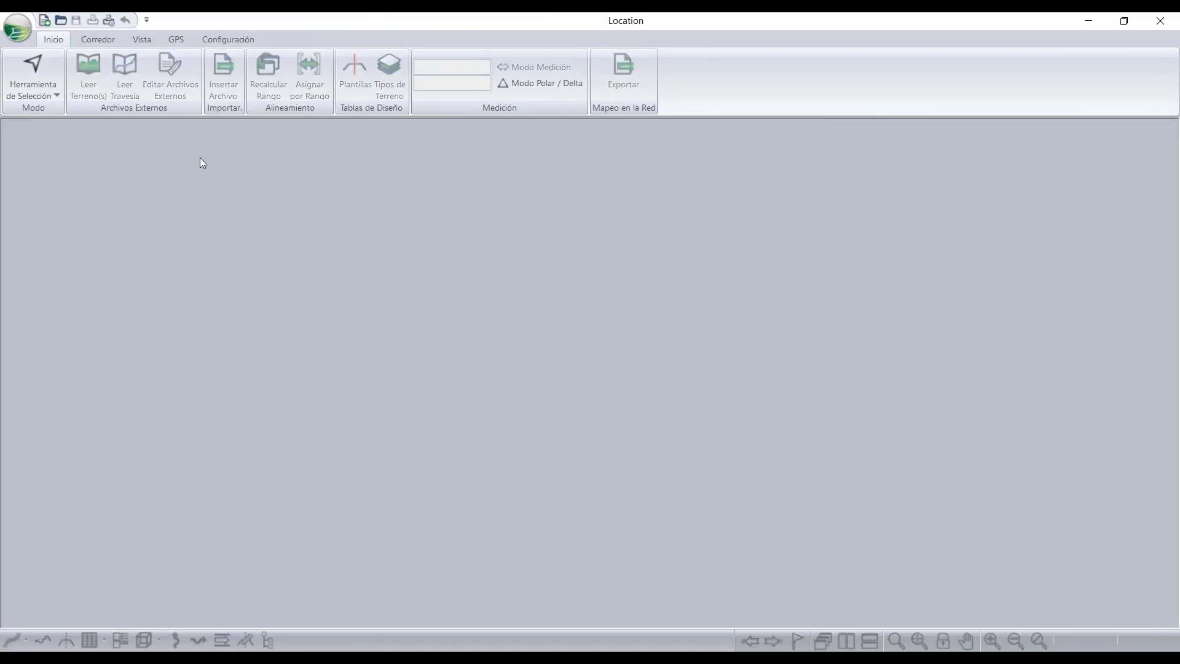
- Switch to Location and create a new design with topo.terx from the archivos webinar folder as the original terrain surface
{"action": "left_click", "coordinate": [19, 34]}
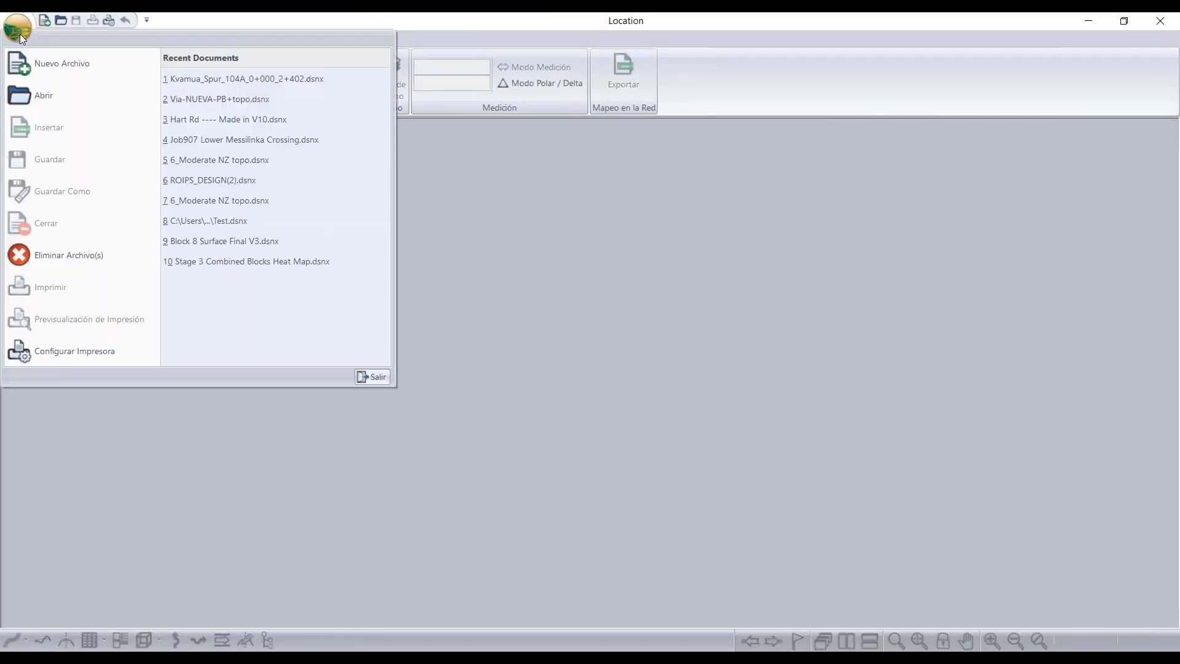
{"action": "left_click", "coordinate": [64, 74]}
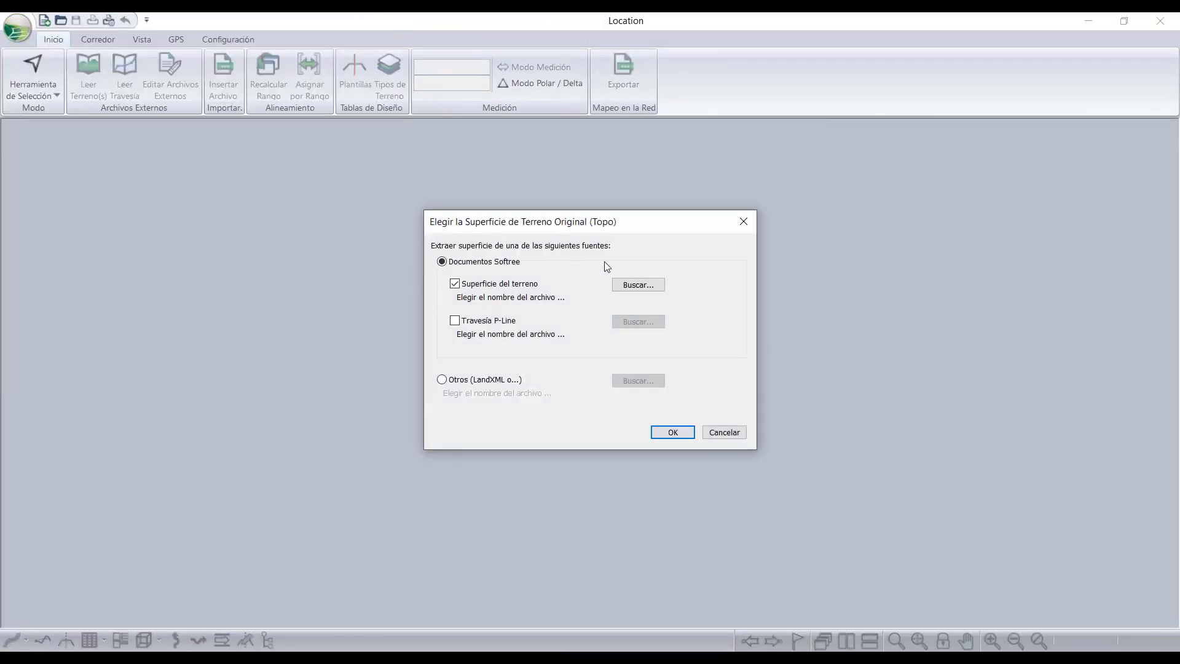
{"action": "left_click", "coordinate": [645, 289]}
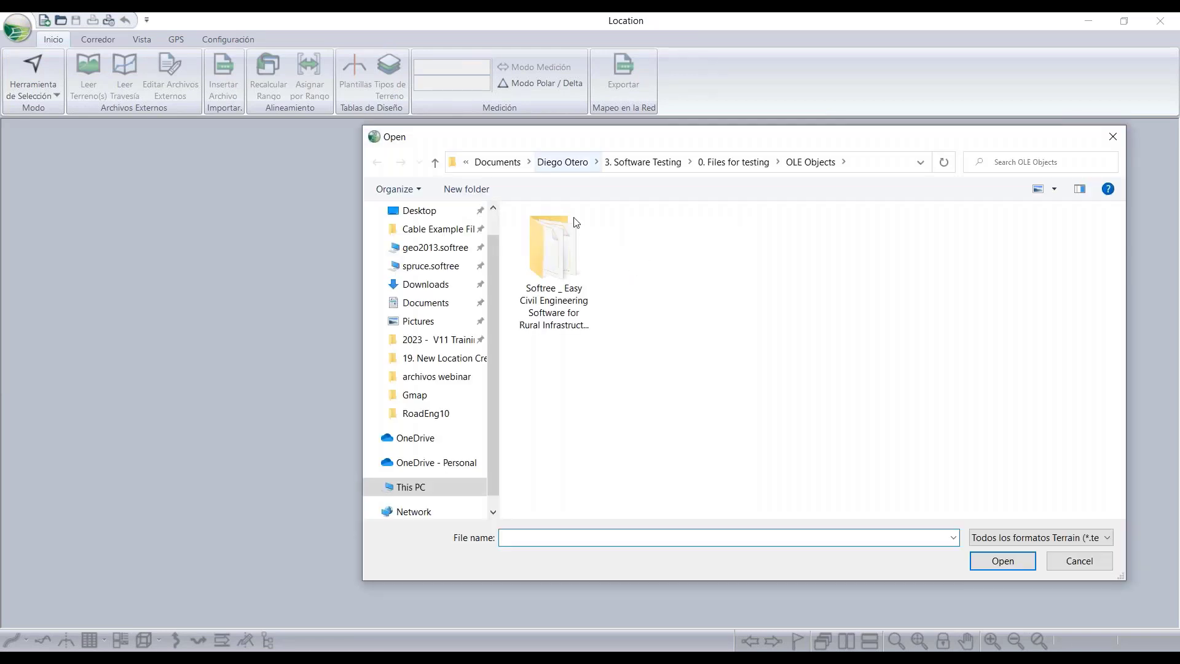
{"action": "left_click", "coordinate": [429, 376]}
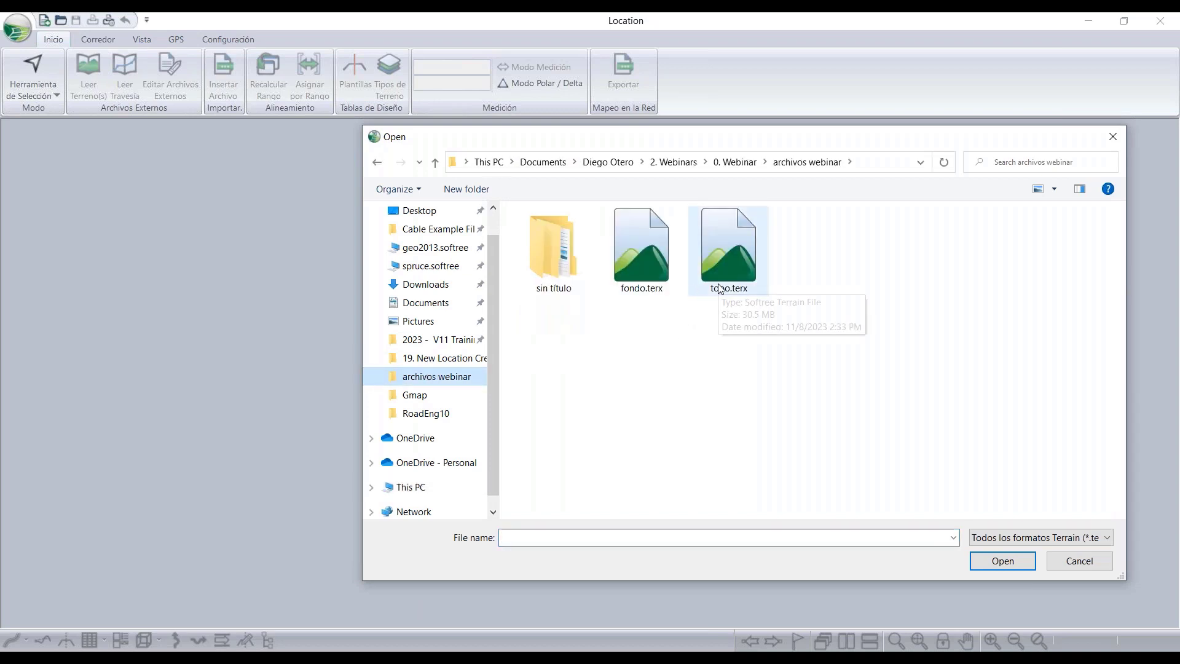
{"action": "left_click", "coordinate": [721, 289]}
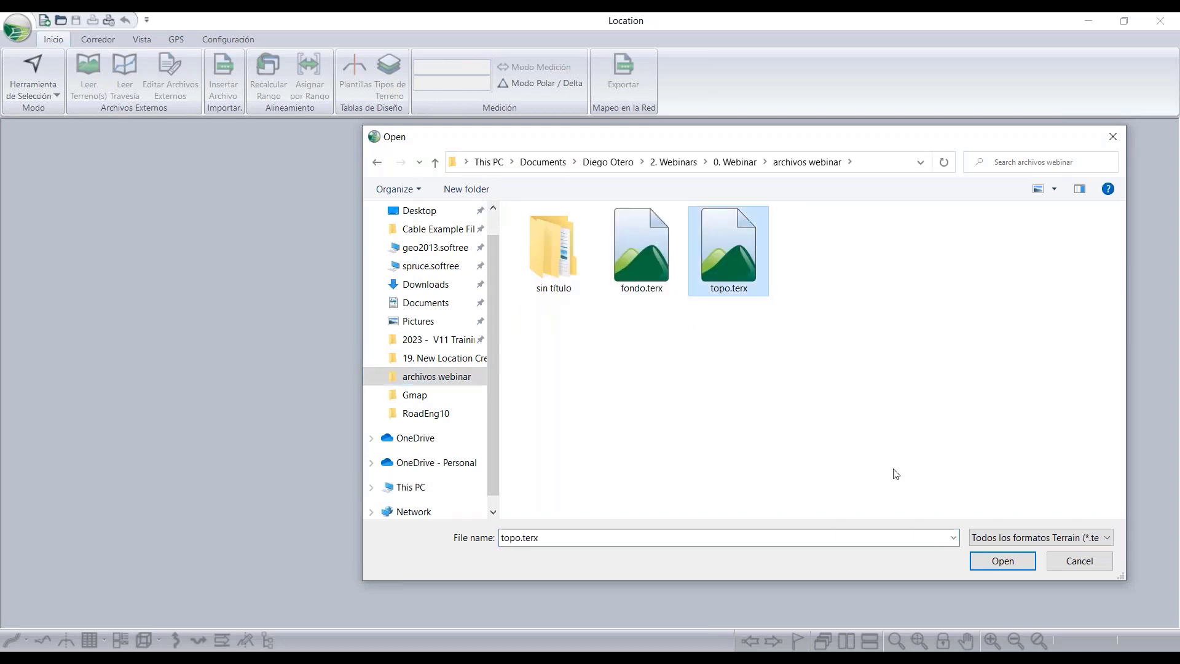
{"action": "left_click", "coordinate": [993, 562]}
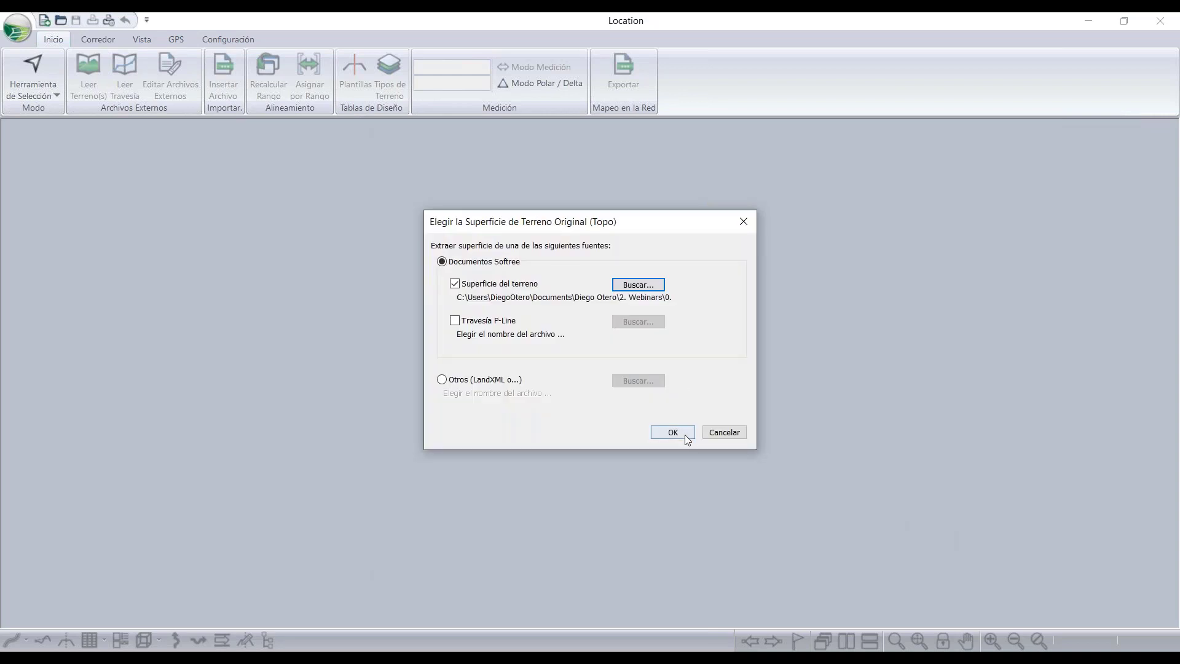
{"action": "left_click", "coordinate": [673, 433]}
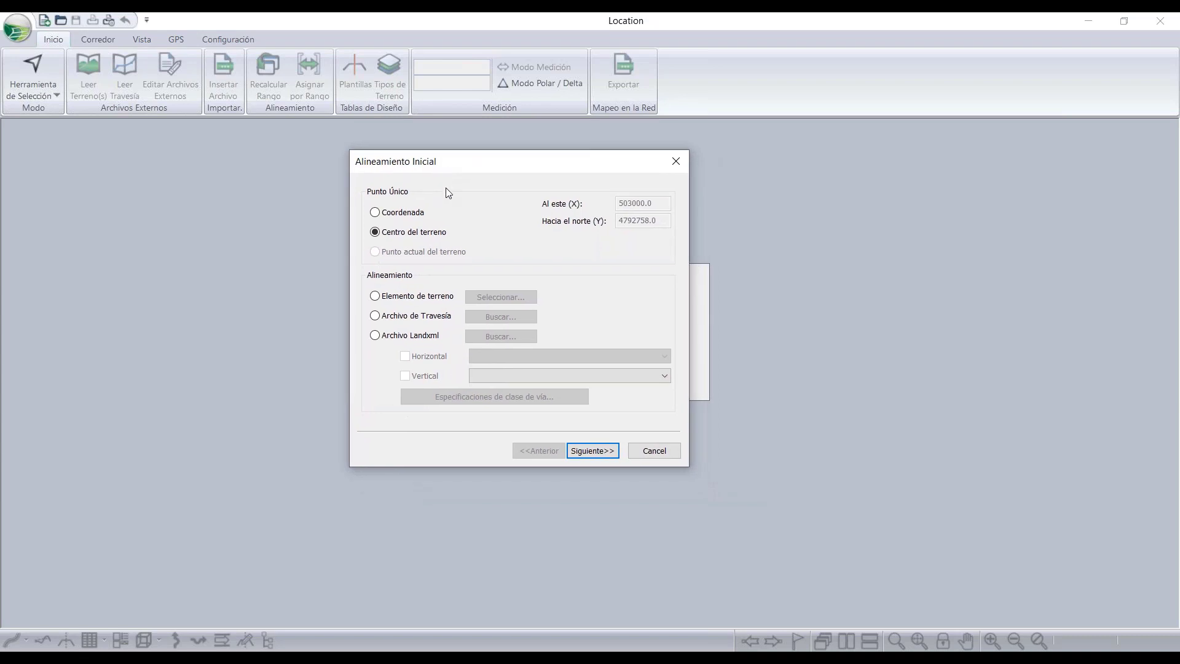
- Start the initial alignment from the terrain element Punto A-0 and finish the setup with the default standard template
{"action": "left_click", "coordinate": [386, 299]}
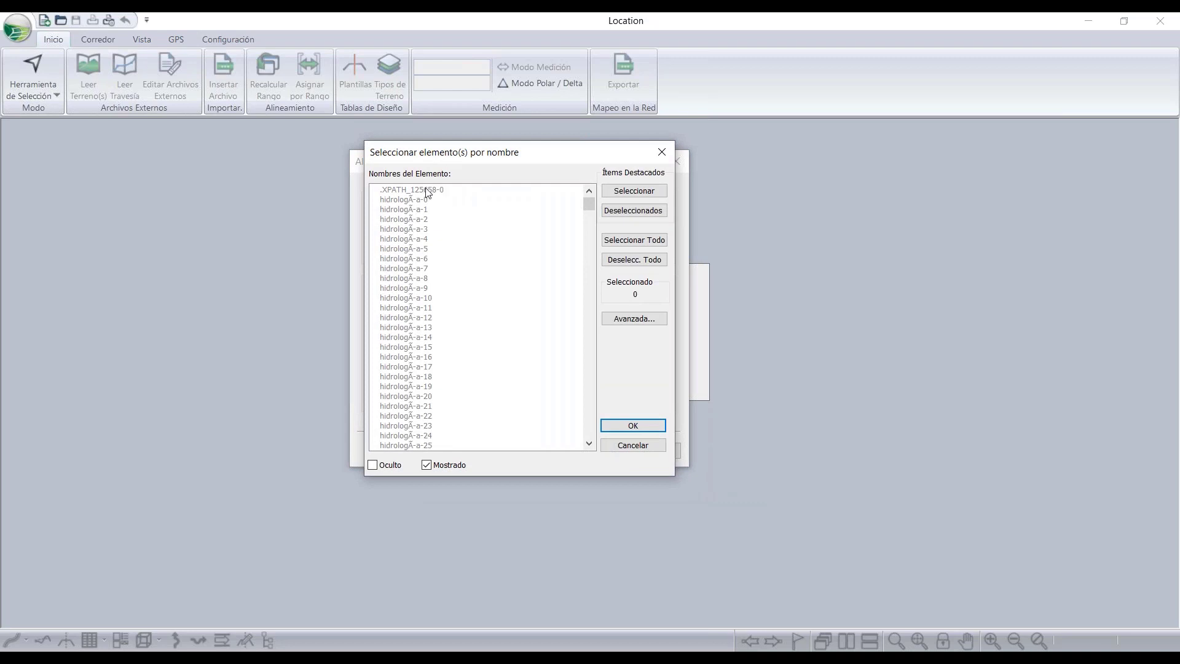
{"action": "left_click_drag", "start_coordinate": [589, 204], "coordinate": [586, 434]}
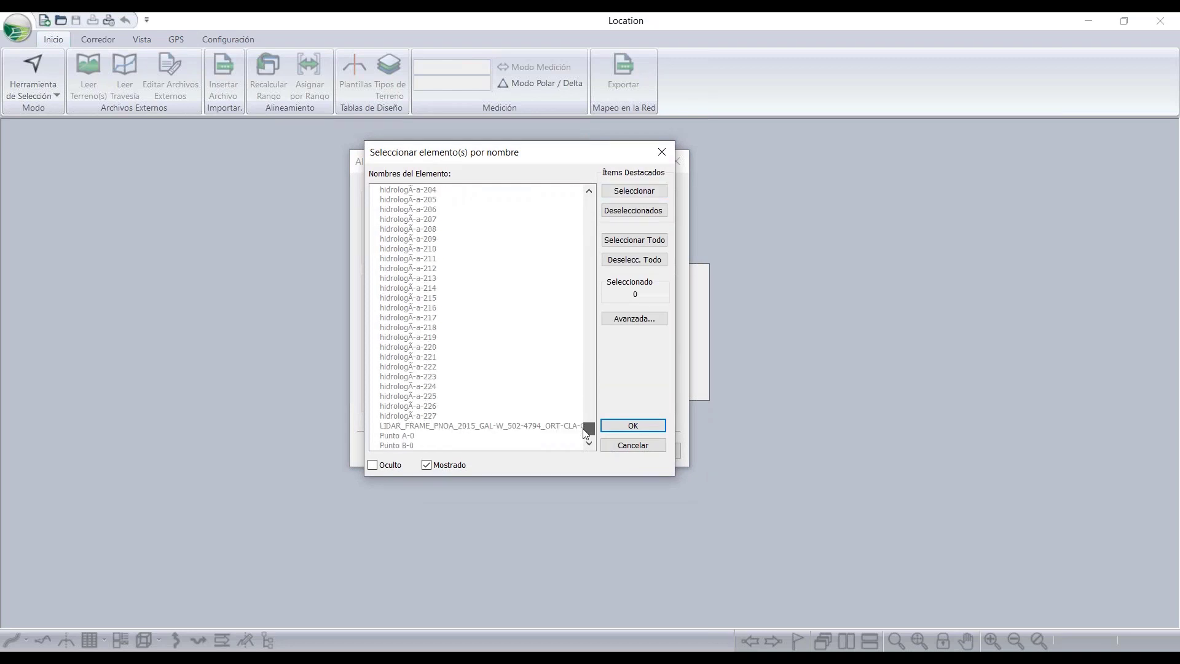
{"action": "left_click", "coordinate": [411, 437]}
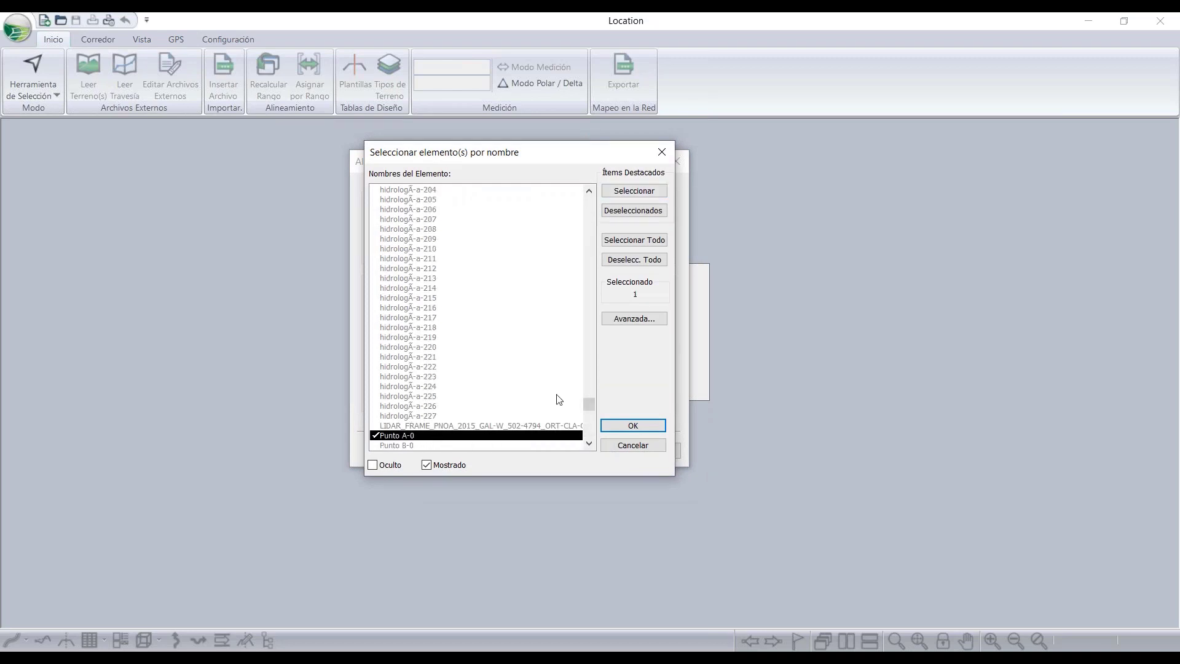
{"action": "left_click", "coordinate": [647, 429]}
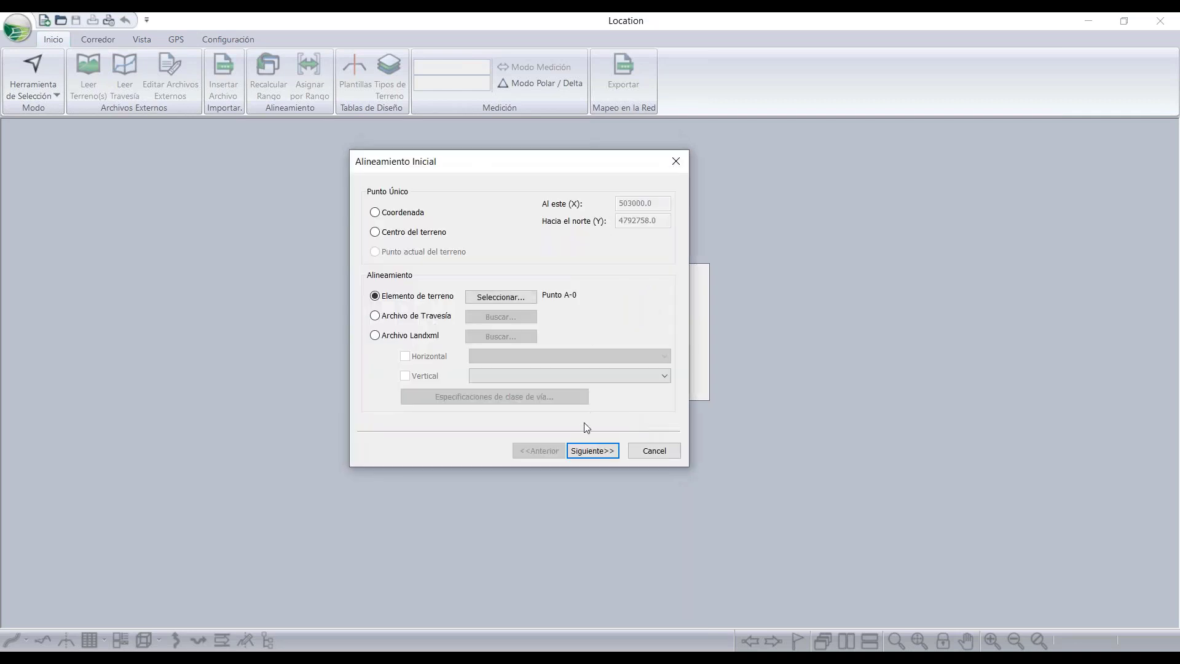
{"action": "left_click", "coordinate": [592, 451]}
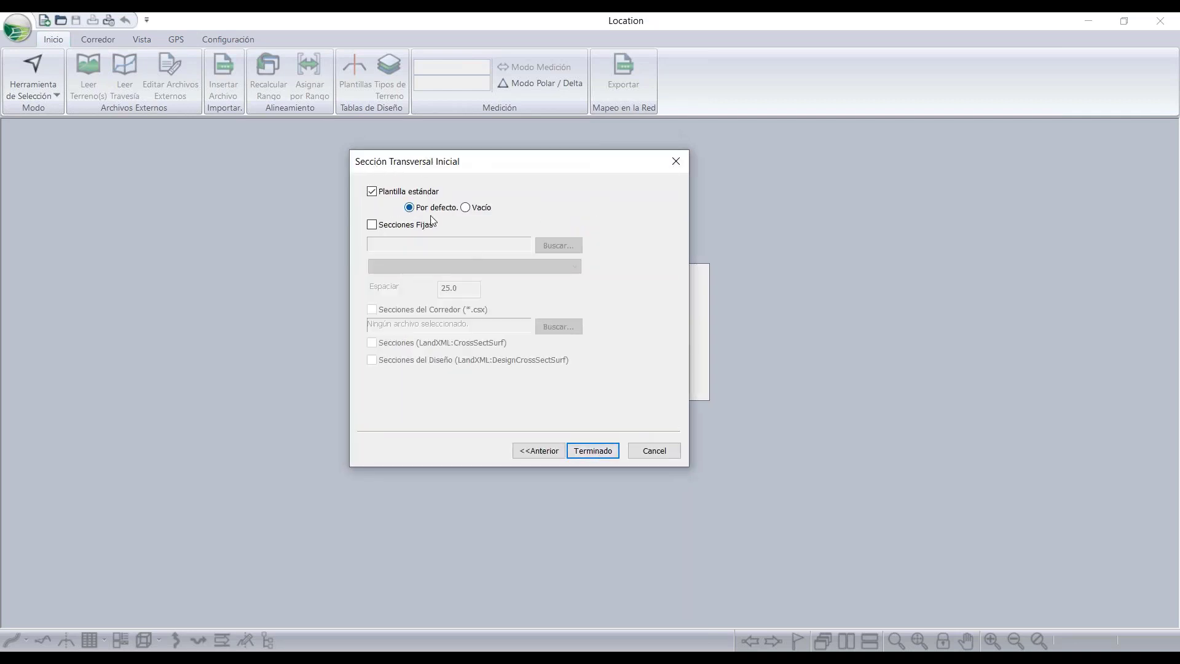
{"action": "left_click", "coordinate": [593, 450]}
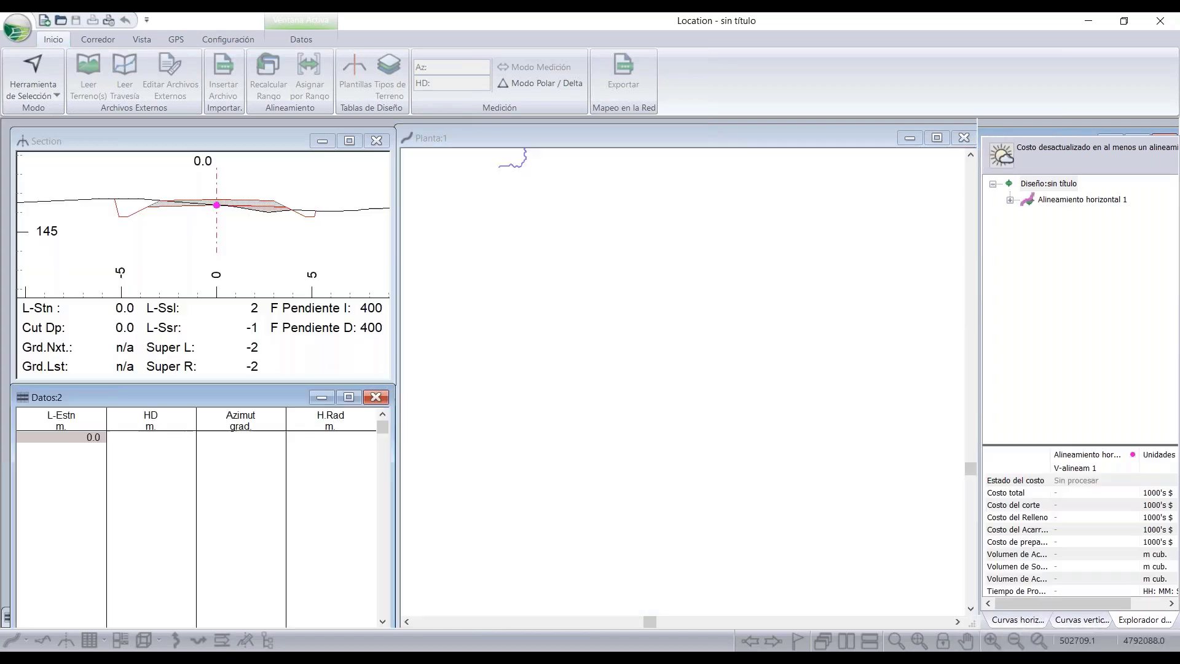
{"action": "scroll", "coordinate": [611, 374], "scroll_direction": "up", "scroll_amount": 3}
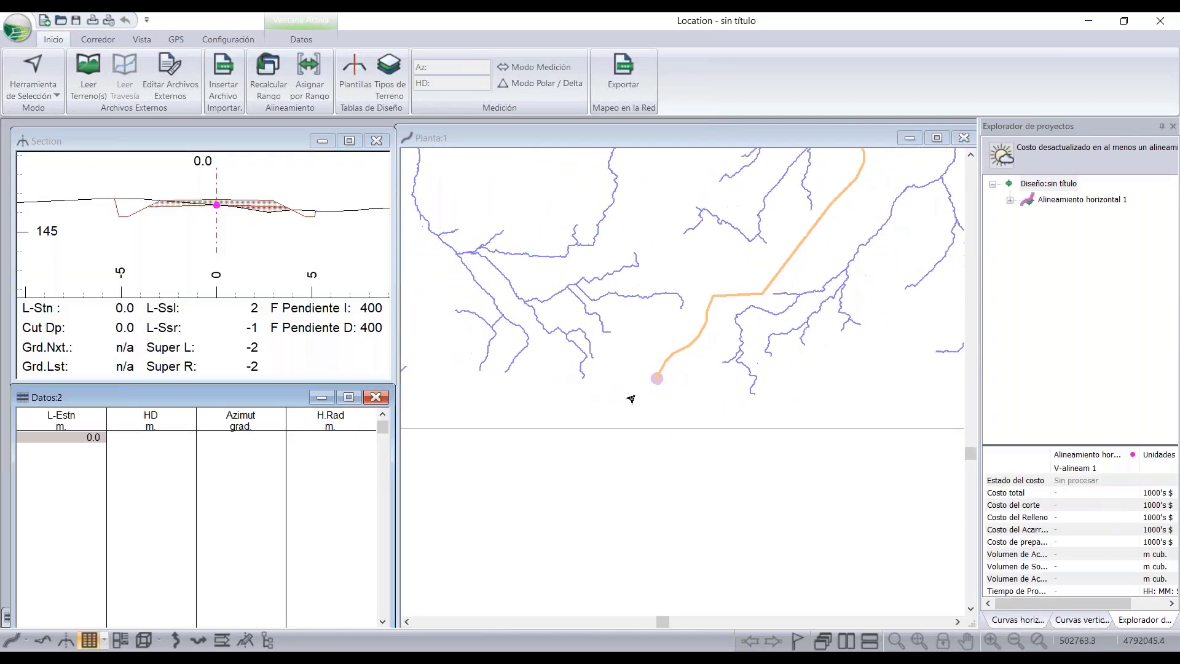
{"action": "left_click", "coordinate": [642, 448]}
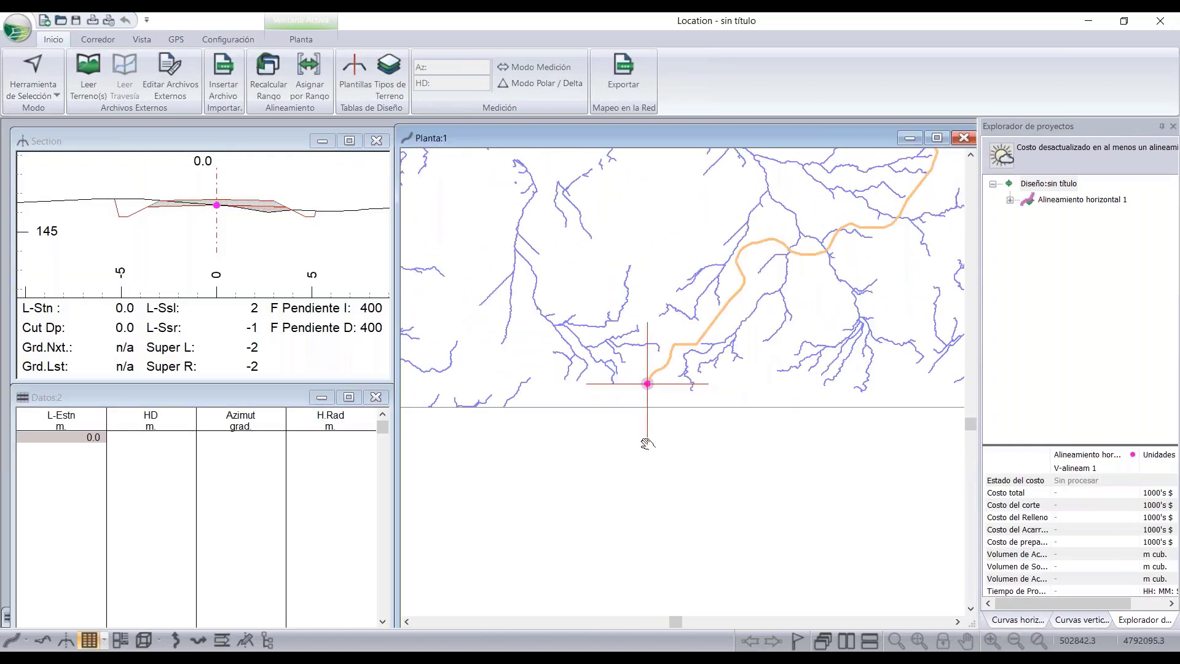
{"action": "scroll", "coordinate": [642, 448], "scroll_direction": "down", "scroll_amount": 2}
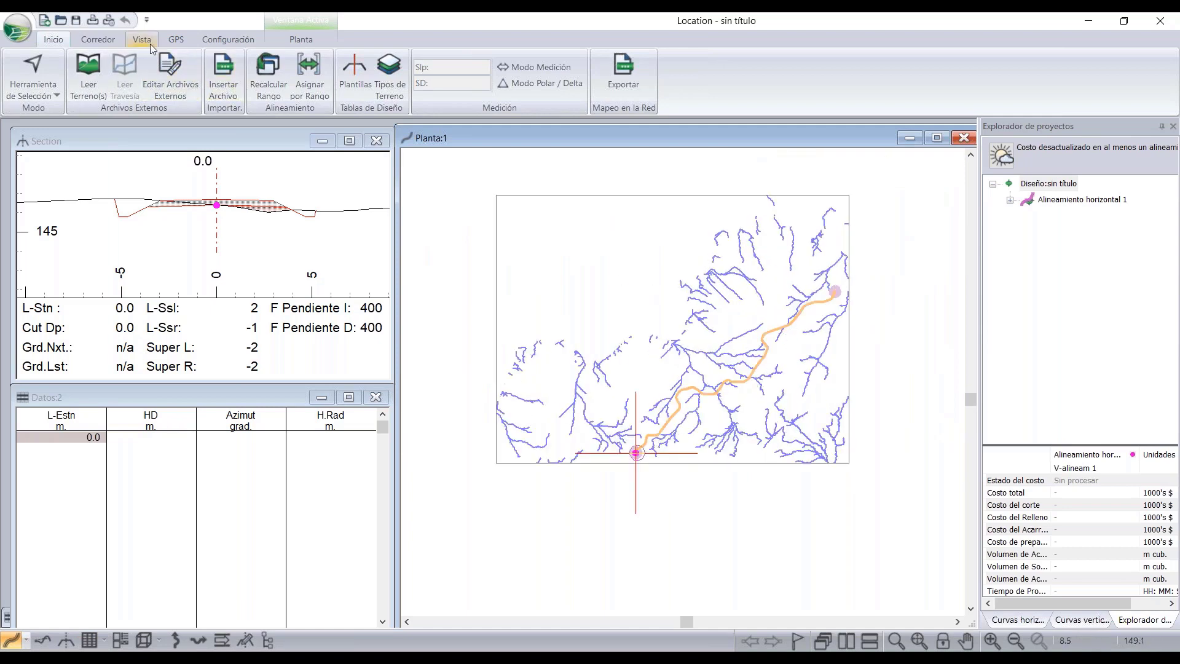
{"action": "left_click", "coordinate": [145, 40]}
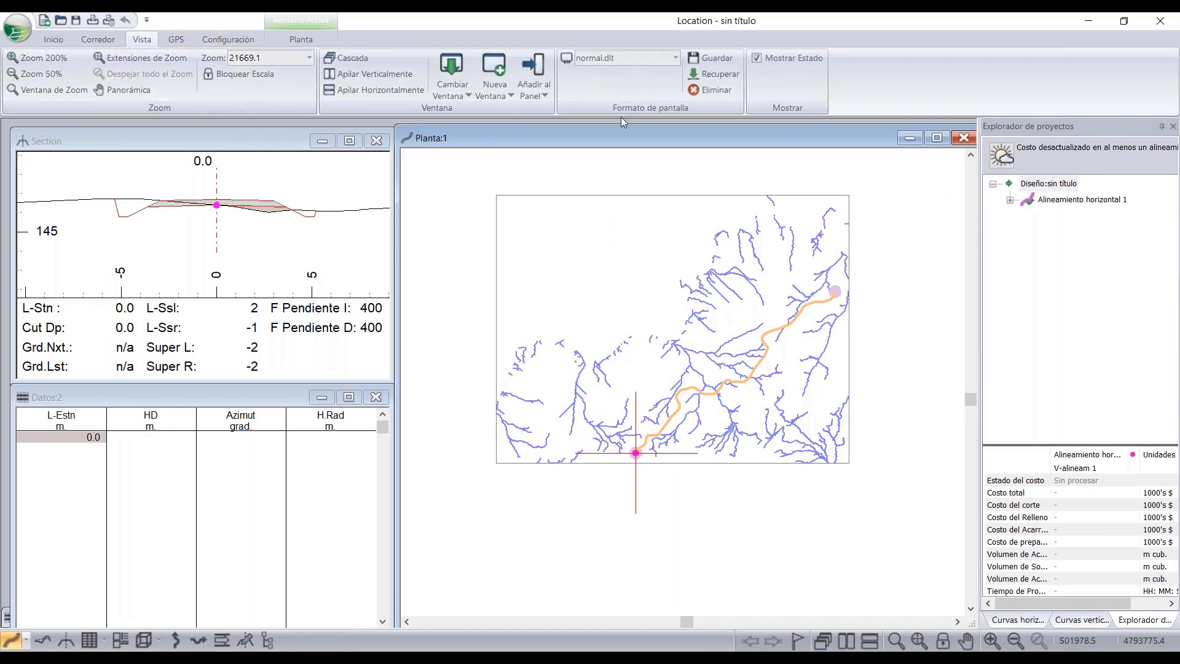
{"action": "left_click", "coordinate": [675, 61]}
{"action": "scroll", "coordinate": [640, 133], "scroll_direction": "down", "scroll_amount": 3}
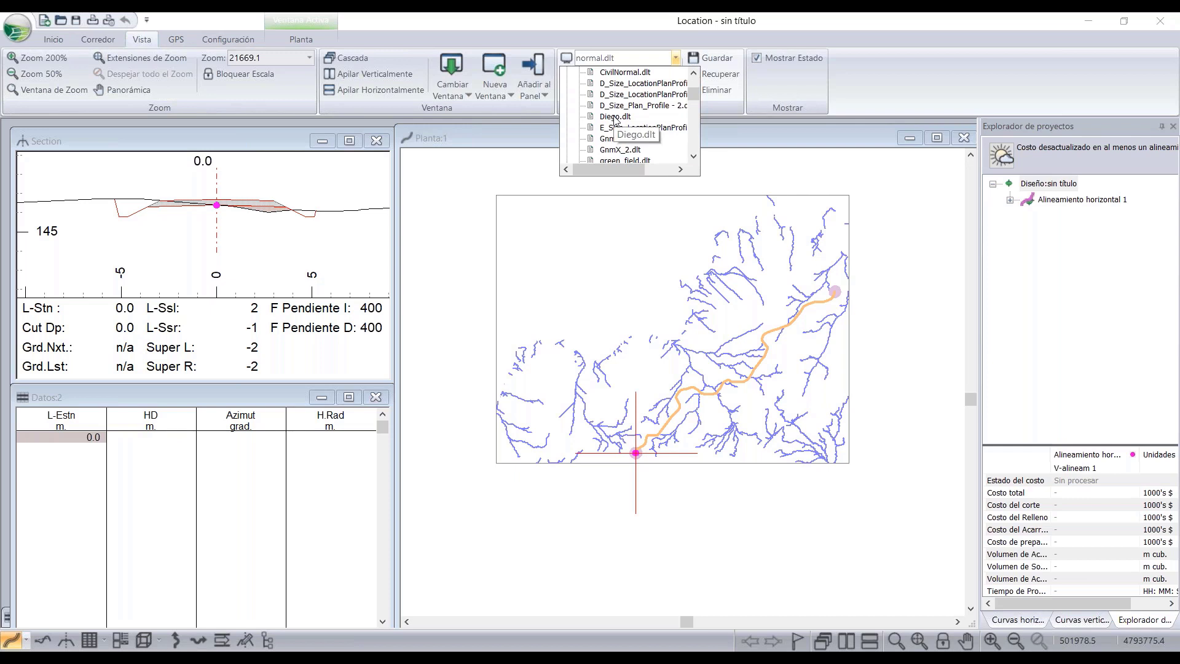
{"action": "left_click", "coordinate": [630, 54]}
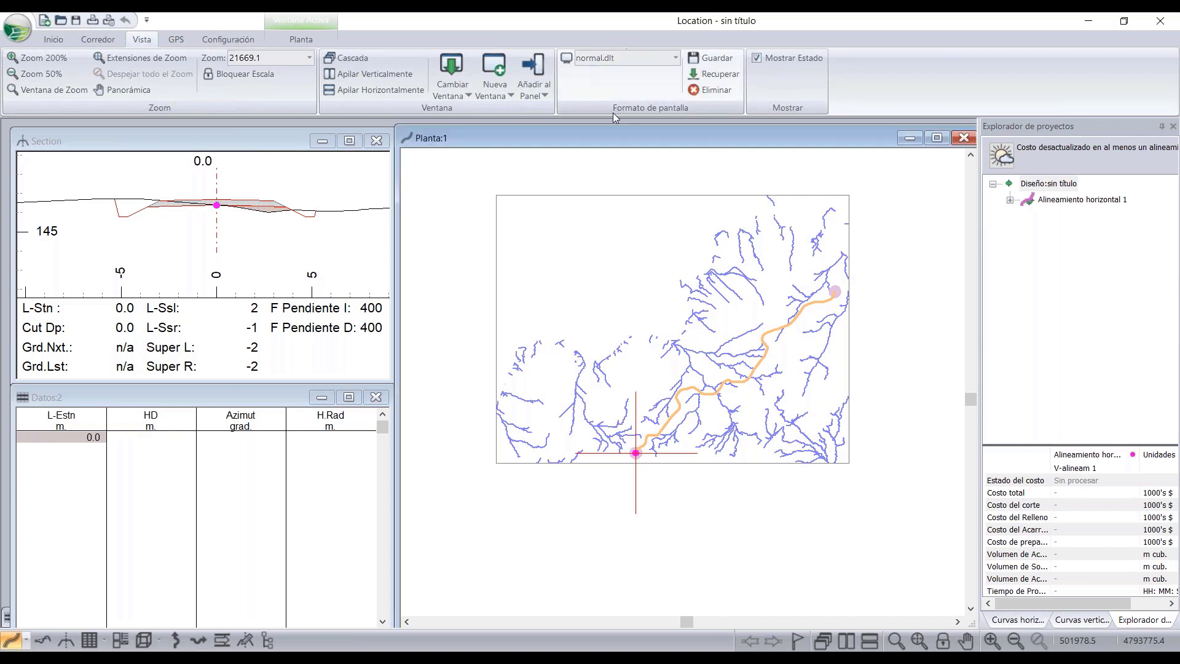
- Shrink the Section window, move the Datos window up beneath it and slightly narrow the Planta window
{"action": "left_click", "coordinate": [200, 146]}
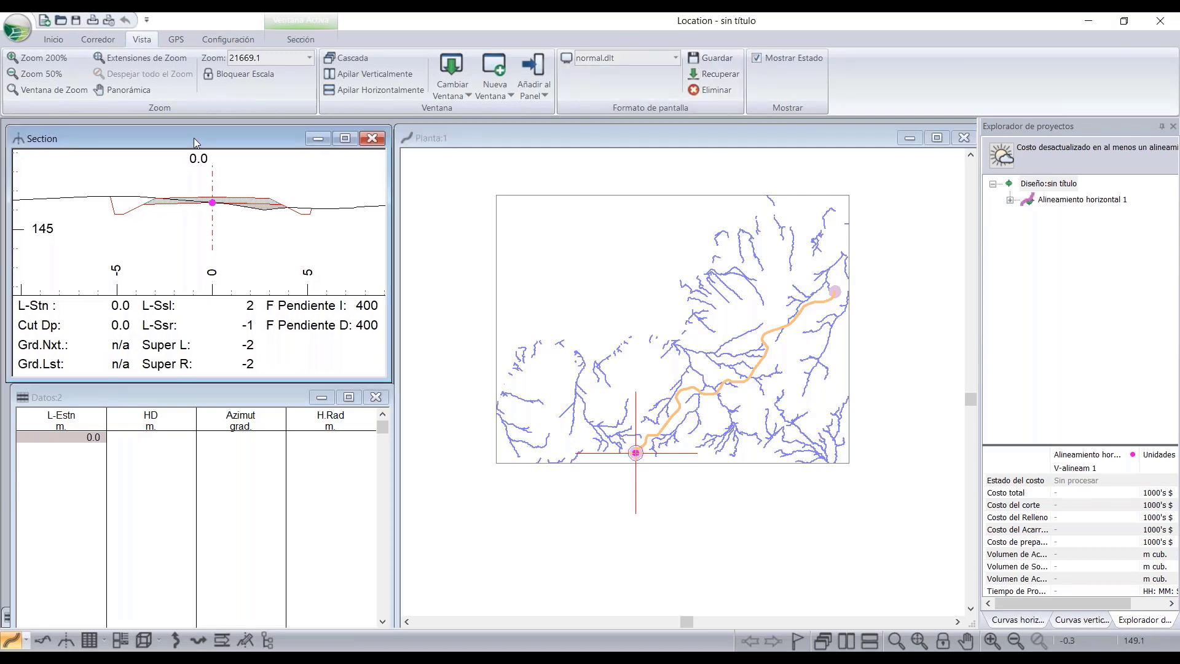
{"action": "left_click_drag", "start_coordinate": [367, 360], "coordinate": [255, 284]}
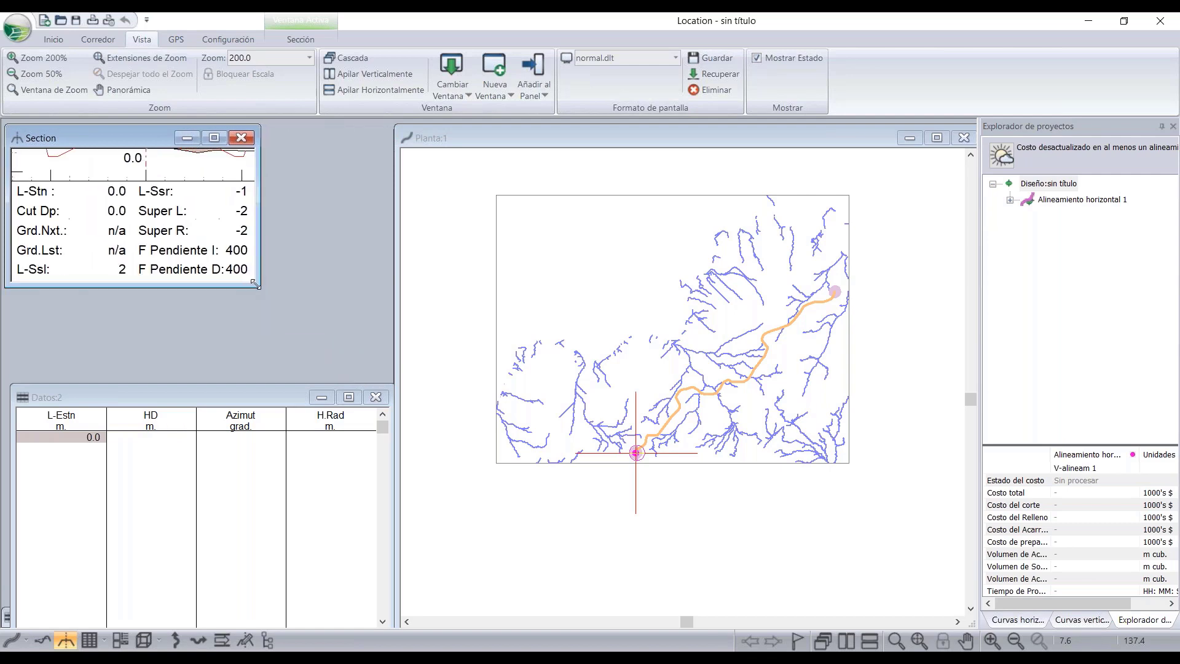
{"action": "left_click_drag", "start_coordinate": [245, 396], "coordinate": [241, 307]}
{"action": "mouse_move", "coordinate": [395, 162]}
{"action": "left_mouse_down"}
{"action": "mouse_move", "coordinate": [358, 162]}
{"action": "mouse_move", "coordinate": [412, 162]}
{"action": "left_mouse_up"}
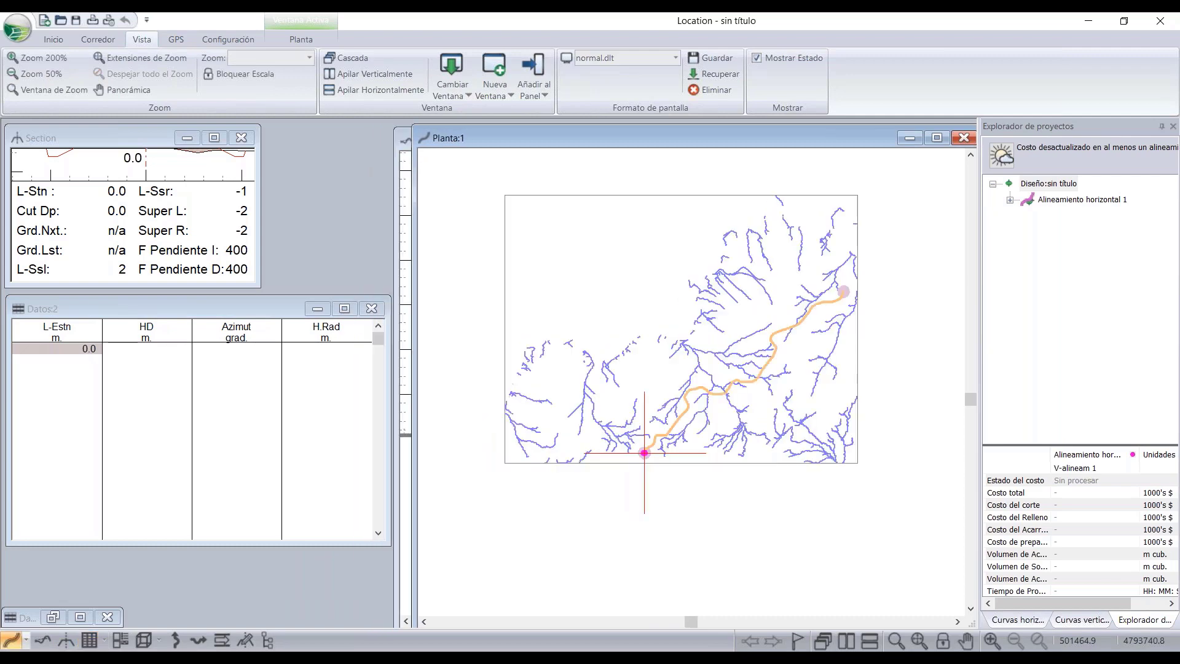
- Load the Diego.dlt screen layout and fit the whole terrain in the 3D view
{"action": "left_click", "coordinate": [676, 57]}
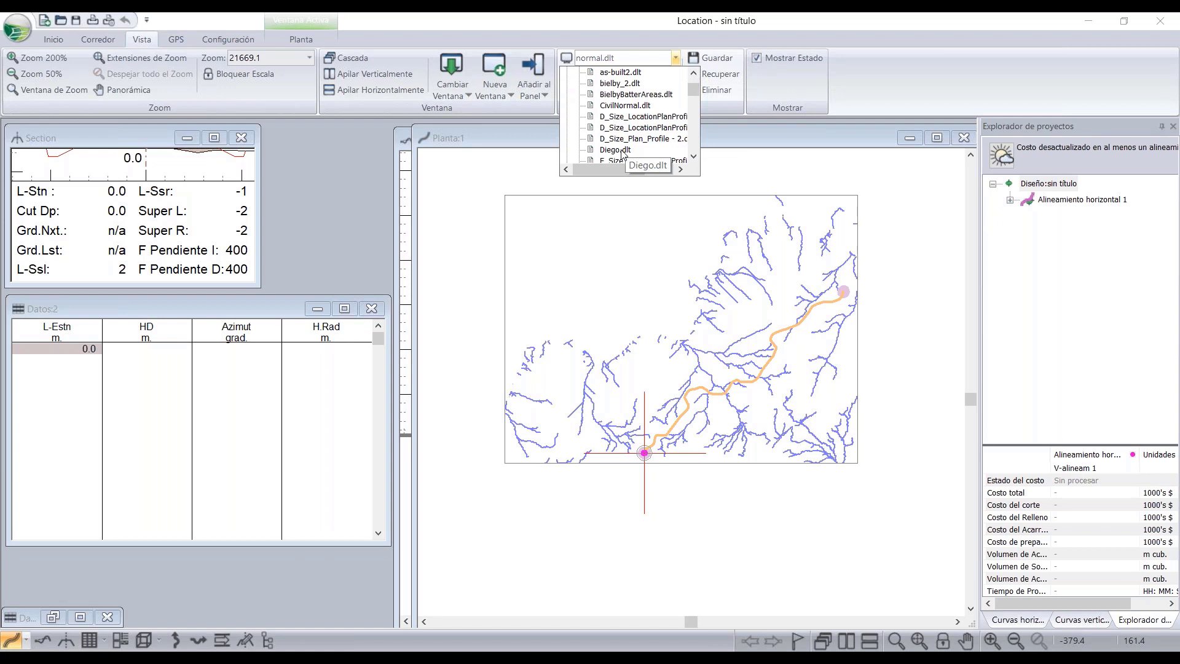
{"action": "left_click", "coordinate": [615, 150]}
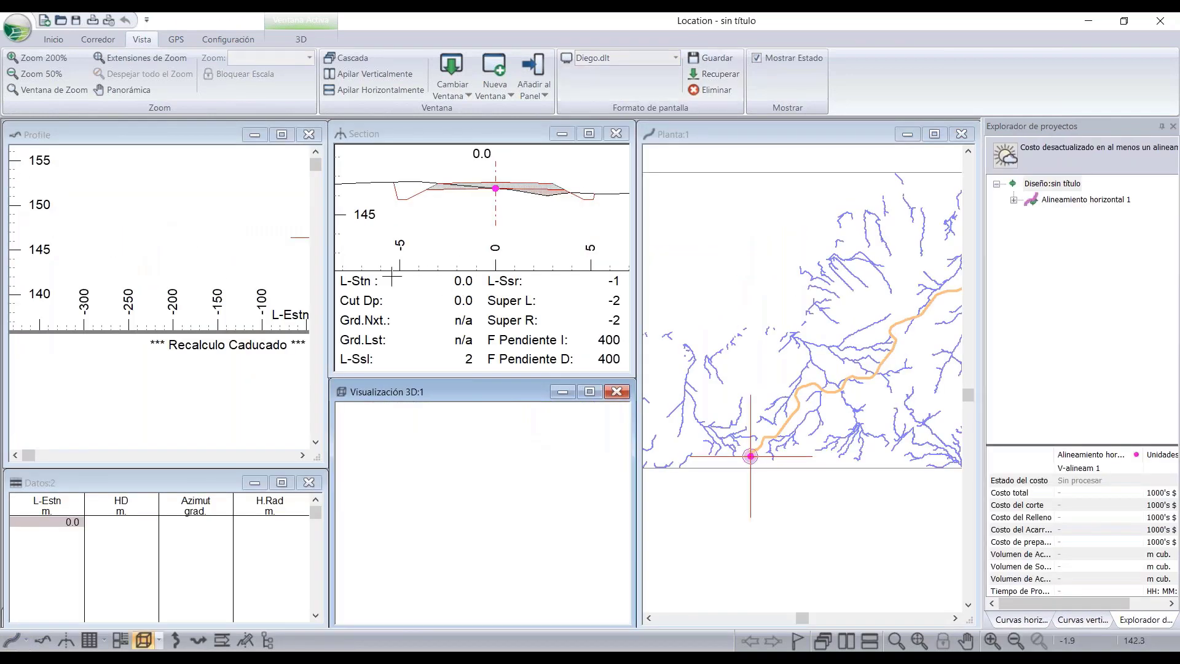
{"action": "scroll", "coordinate": [154, 237], "scroll_direction": "down", "scroll_amount": 3}
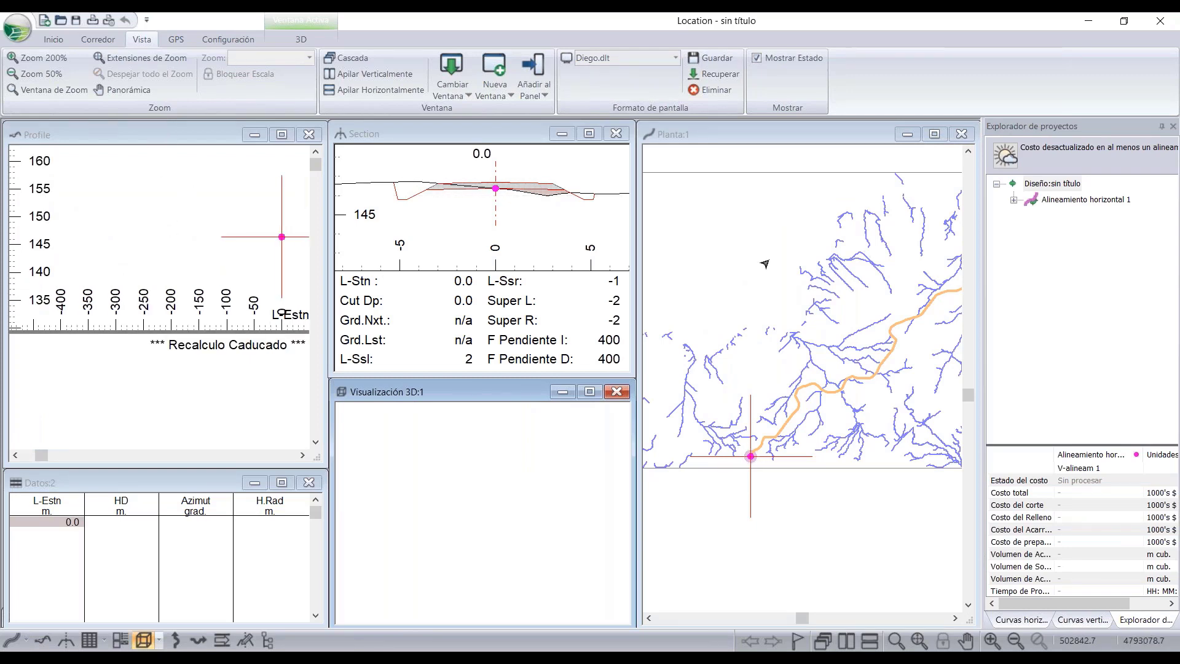
{"action": "scroll", "coordinate": [749, 276], "scroll_direction": "down", "scroll_amount": 1}
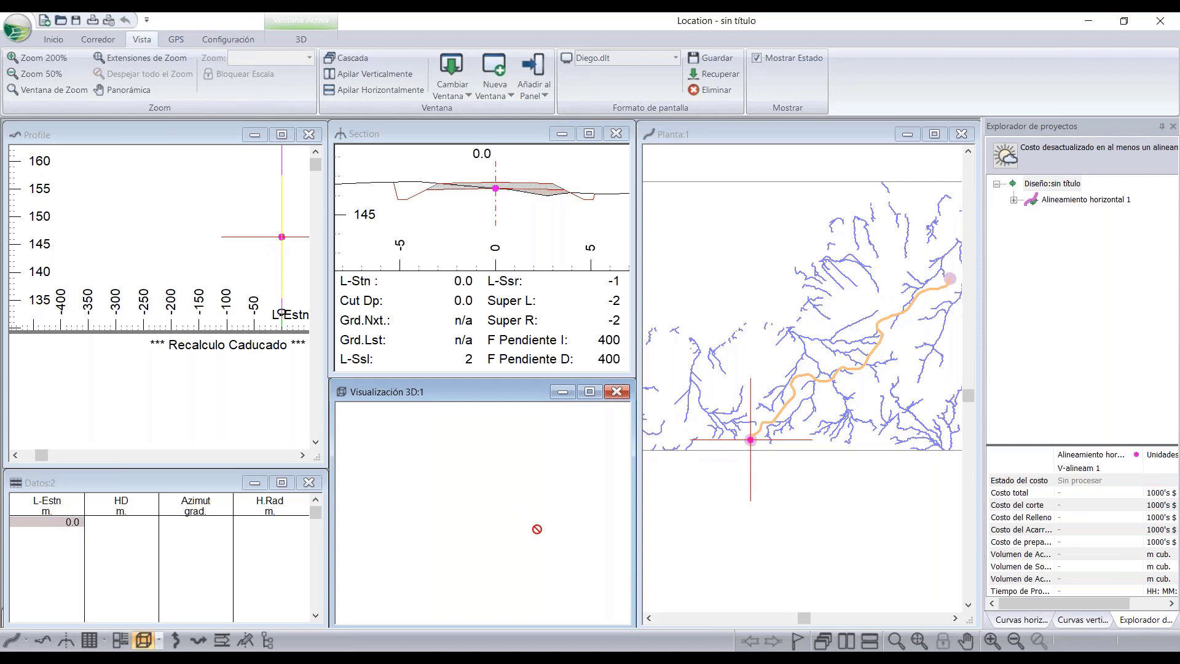
{"action": "left_click", "coordinate": [920, 640]}
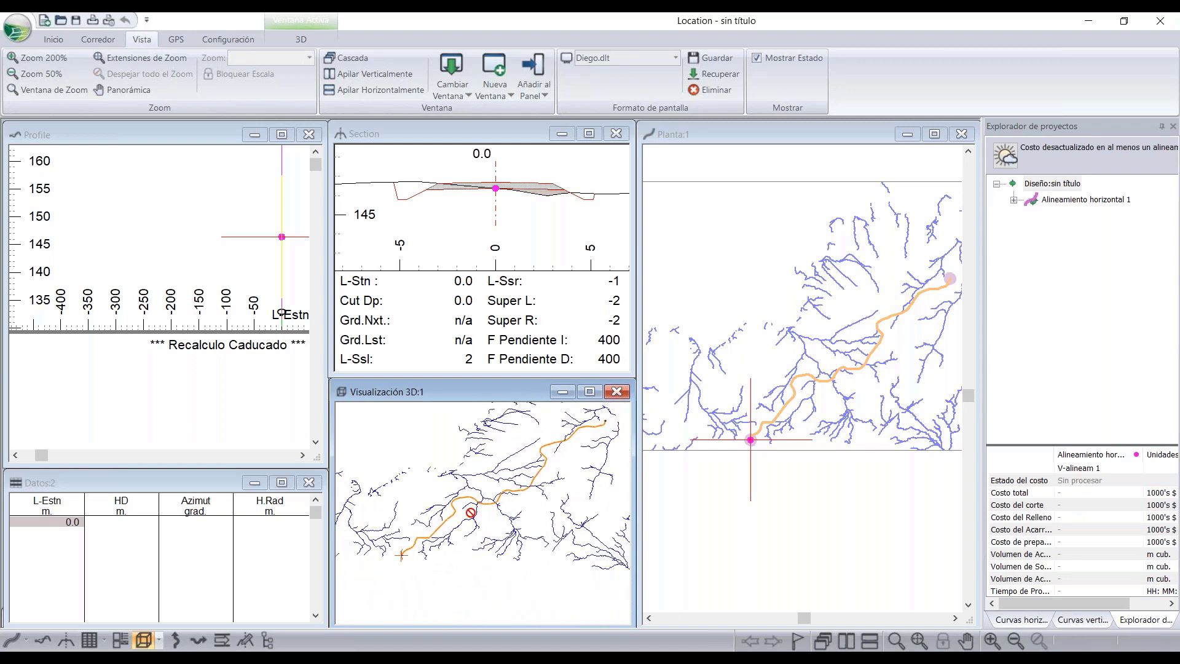
- Show the topo.terx surface in the 3D view as shaded triangles coloured (255,255,128)
{"action": "right_click", "coordinate": [473, 507]}
{"action": "left_click", "coordinate": [490, 514]}
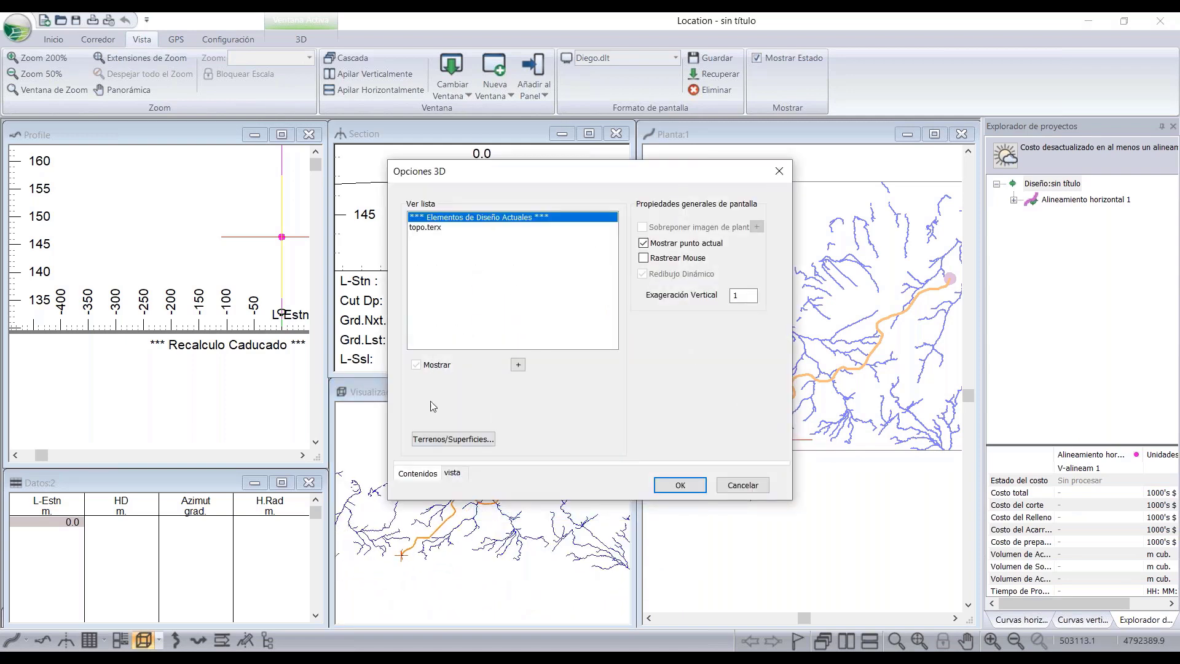
{"action": "left_click", "coordinate": [429, 228]}
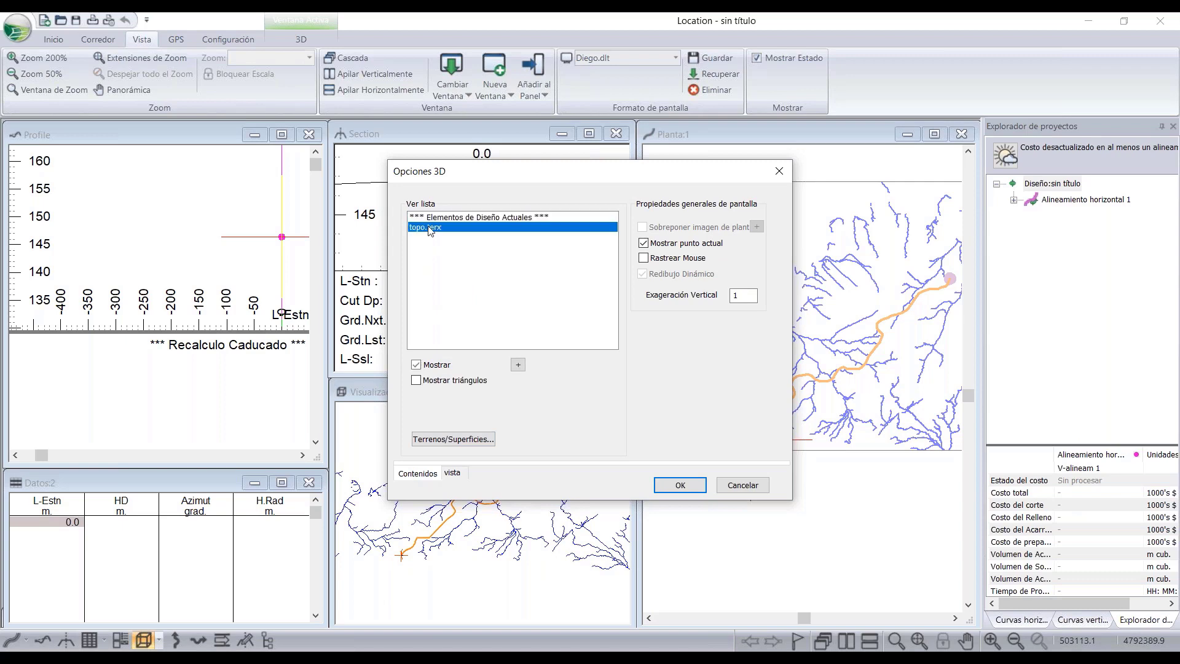
{"action": "left_click", "coordinate": [417, 380]}
{"action": "left_click", "coordinate": [503, 396]}
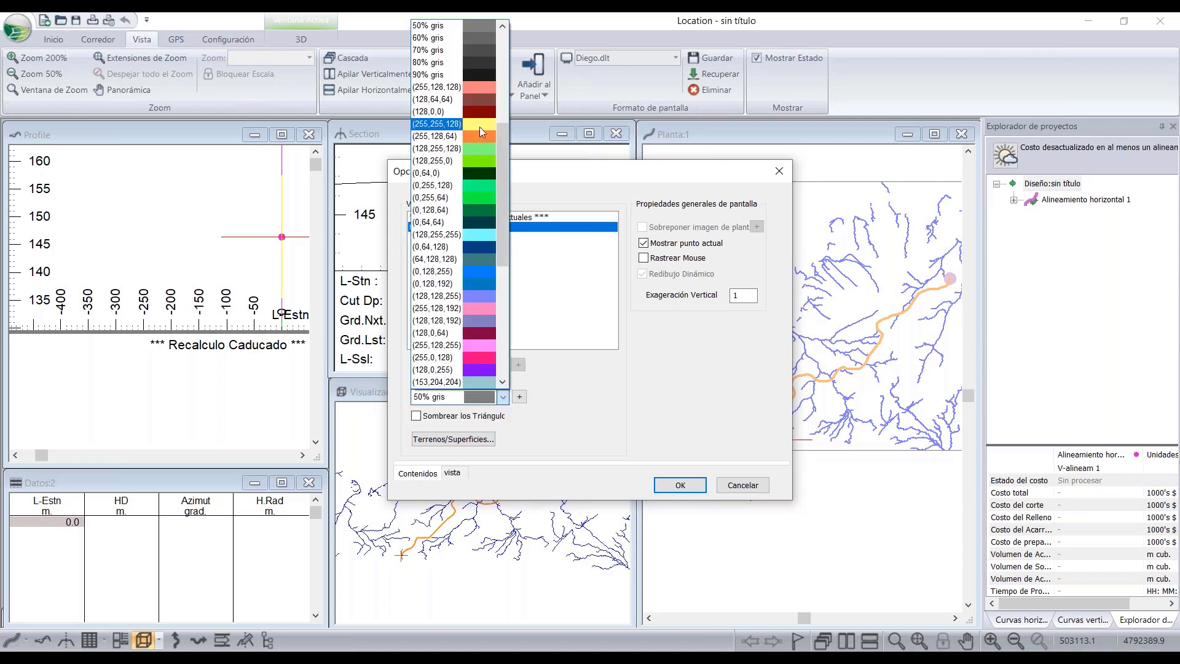
{"action": "left_click", "coordinate": [480, 127]}
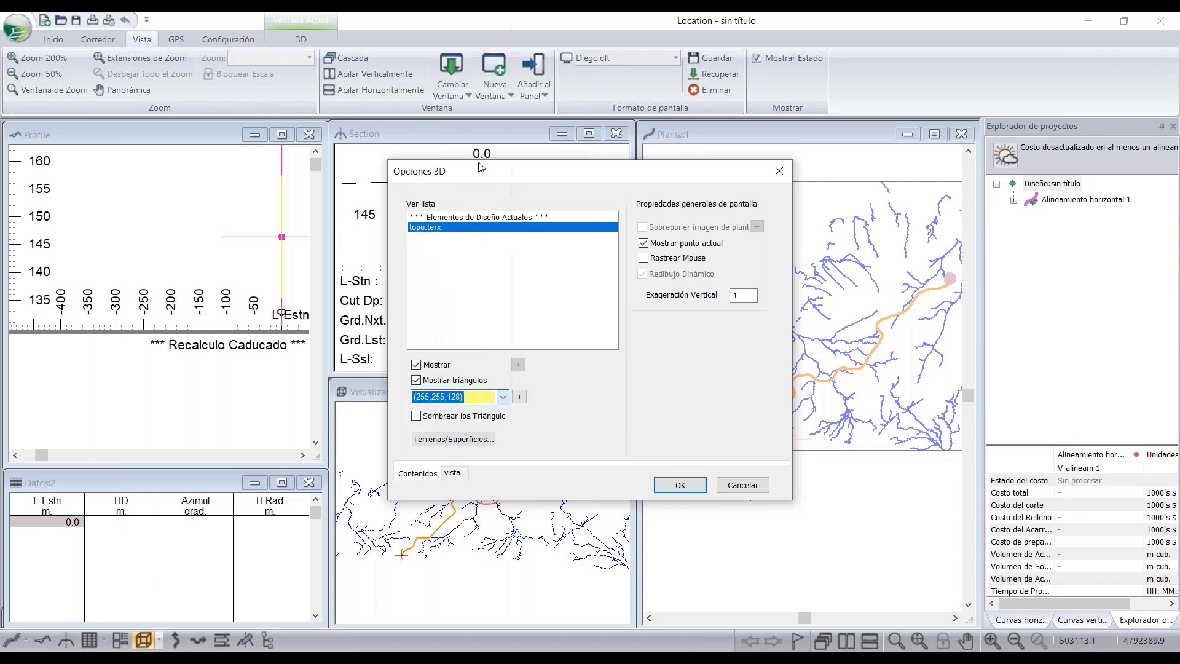
{"action": "left_click", "coordinate": [416, 416]}
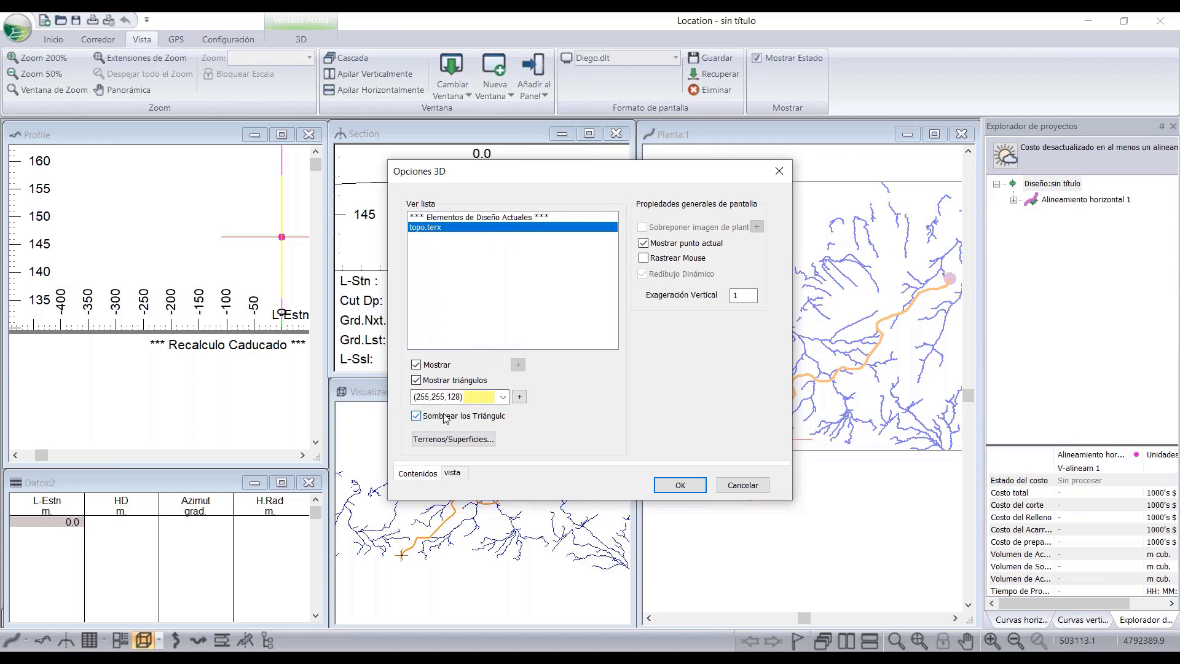
{"action": "left_click", "coordinate": [680, 485]}
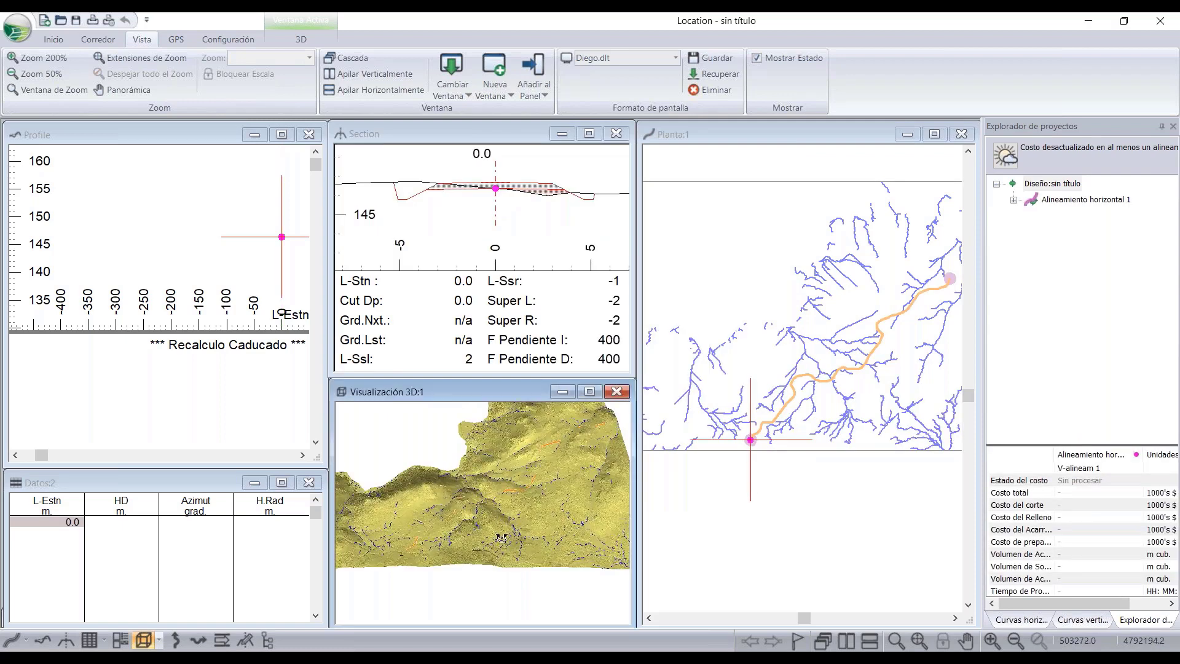
{"action": "left_click_drag", "start_coordinate": [502, 560], "coordinate": [510, 545]}
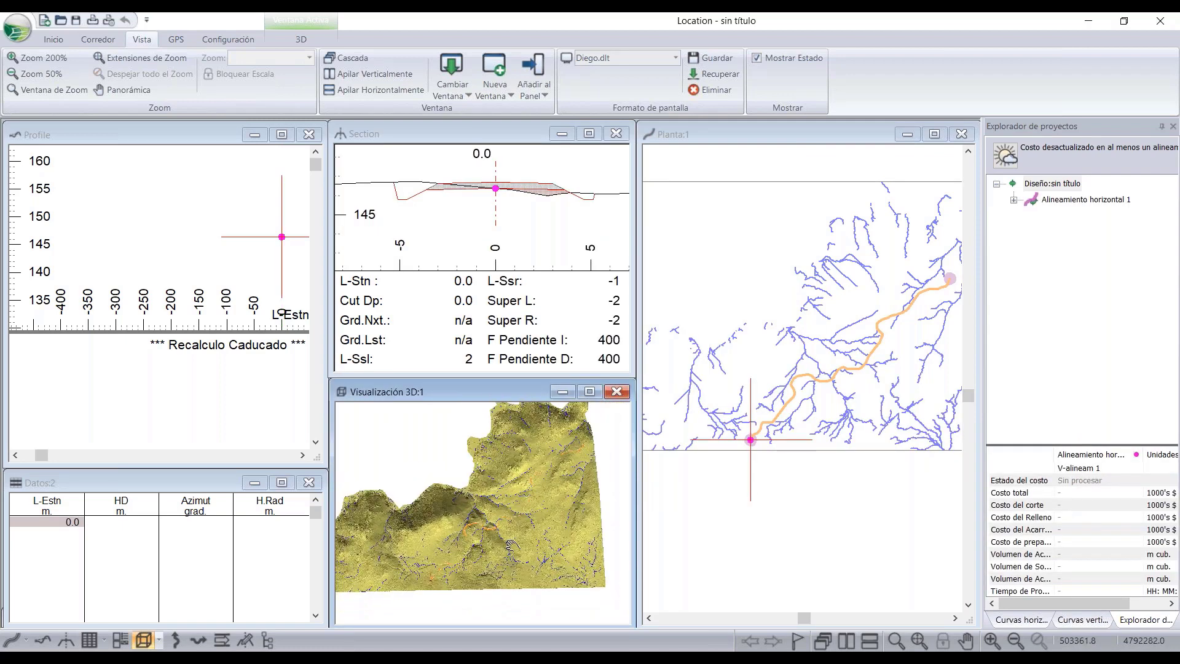
{"action": "left_click", "coordinate": [744, 139]}
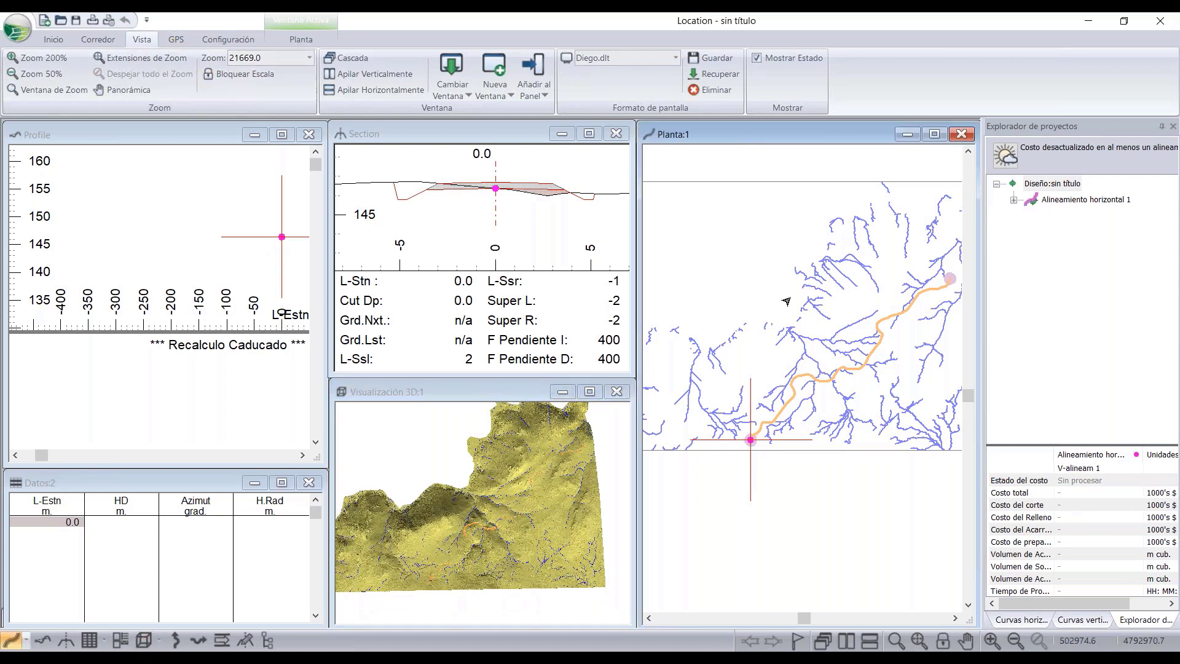
{"action": "scroll", "coordinate": [782, 316], "scroll_direction": "down", "scroll_amount": 2}
{"action": "scroll", "coordinate": [772, 354], "scroll_direction": "up", "scroll_amount": 2}
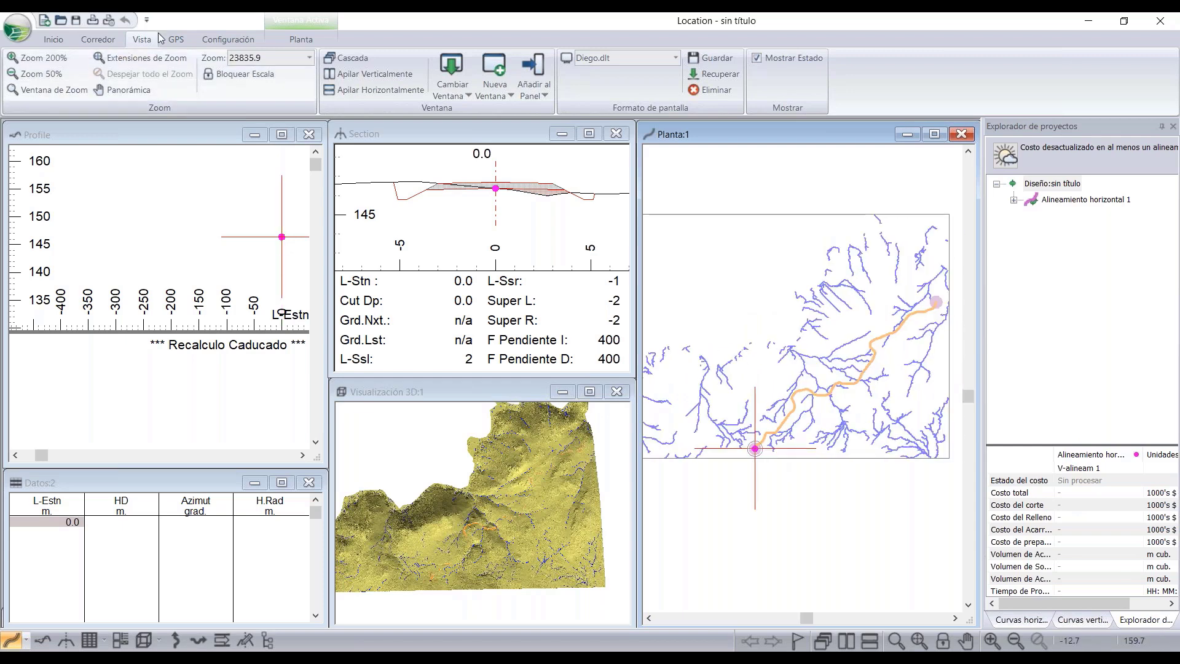
- Set the width of the Resource I-izquierda component in the DF - Resource Low Volume template to 3.5 m
{"action": "left_click", "coordinate": [98, 39]}
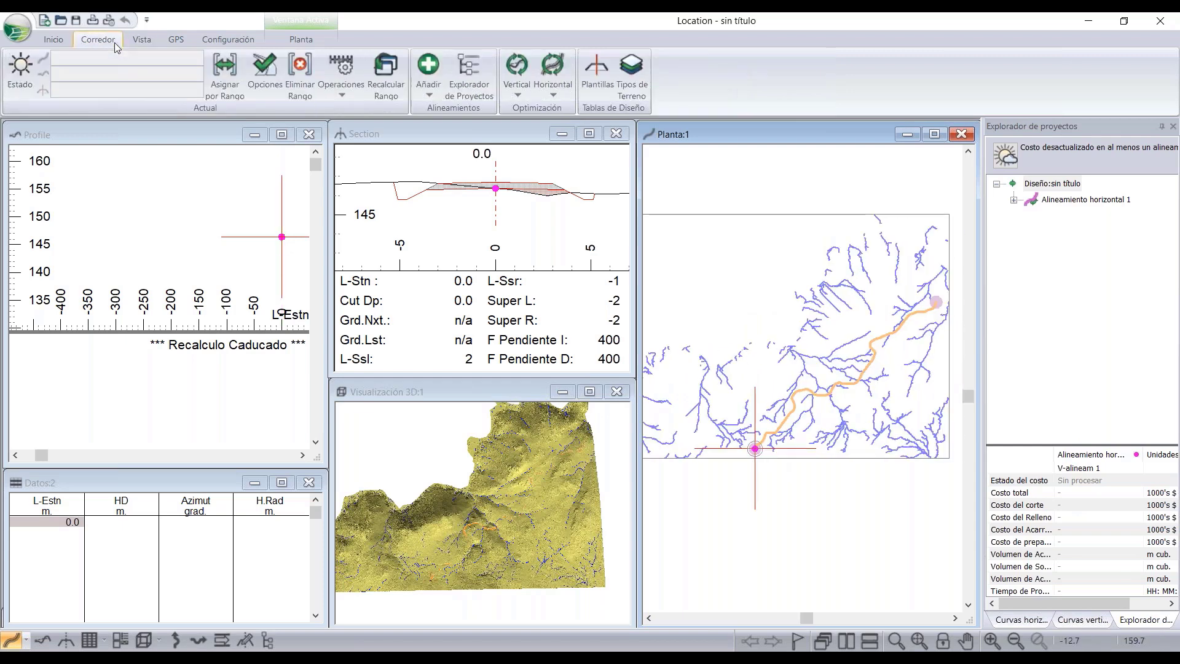
{"action": "left_click", "coordinate": [602, 86]}
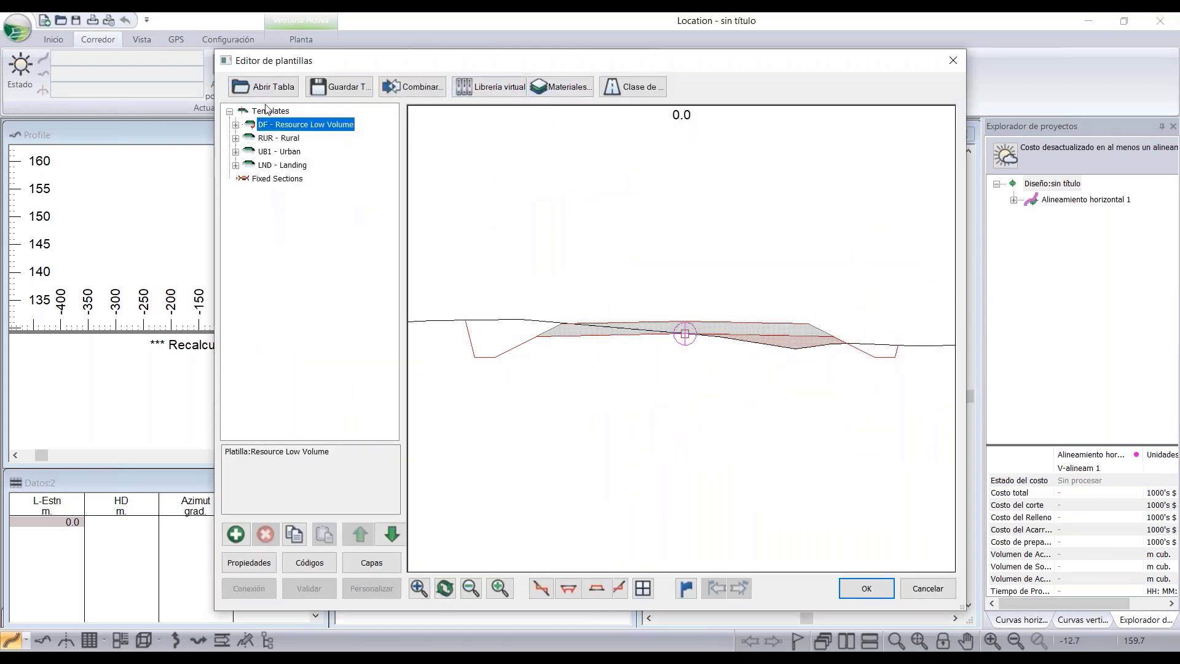
{"action": "double_click", "coordinate": [282, 125]}
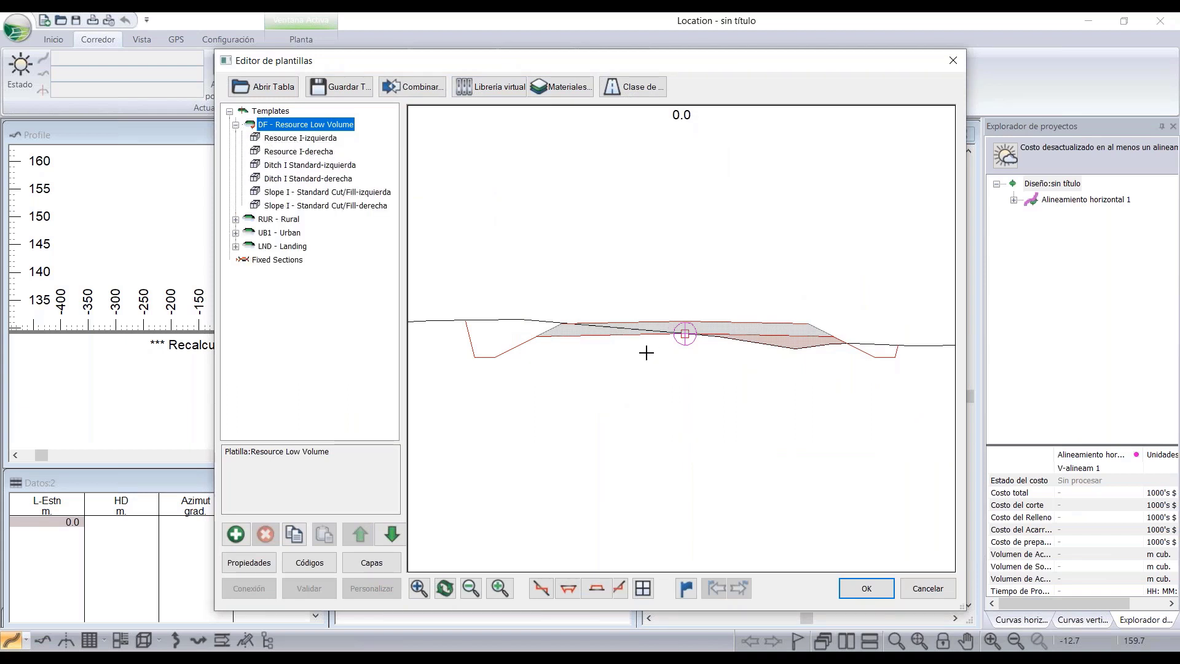
{"action": "middle_click_drag", "start_coordinate": [646, 352], "coordinate": [654, 321]}
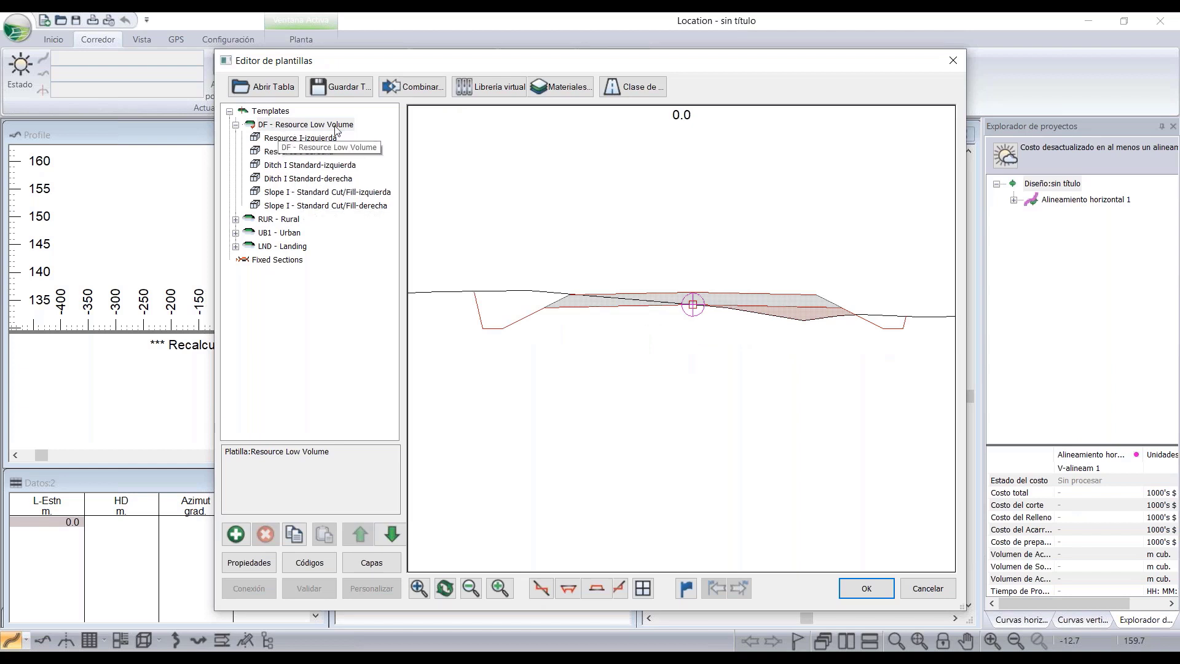
{"action": "left_click", "coordinate": [285, 142]}
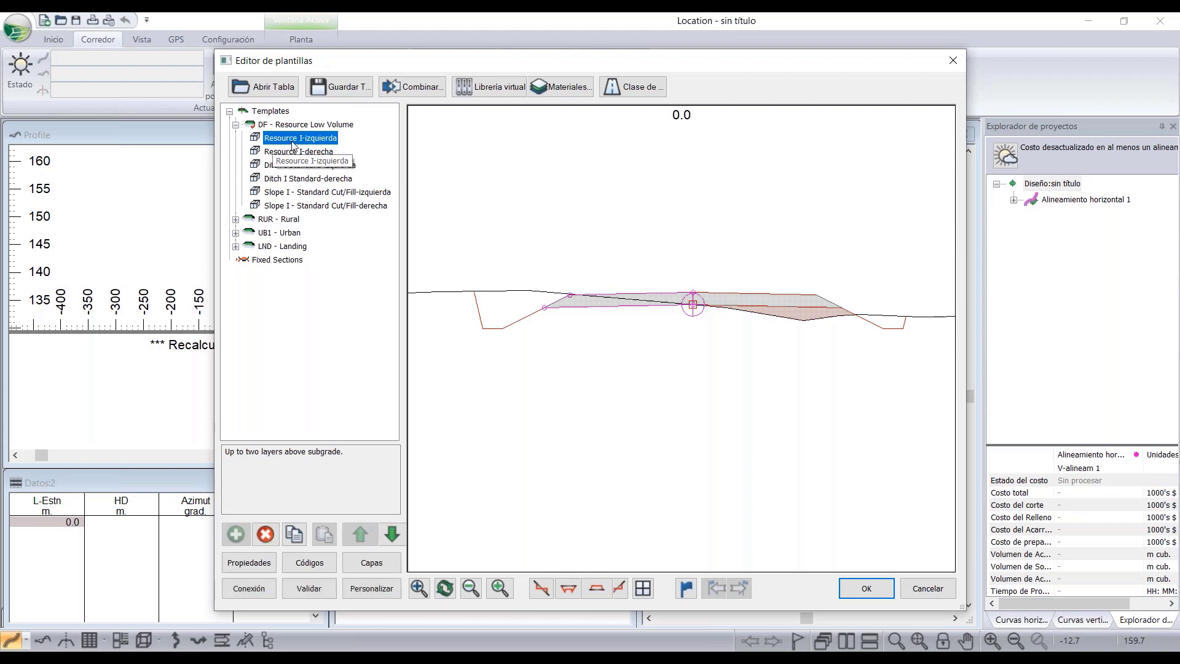
{"action": "double_click", "coordinate": [293, 145]}
{"action": "left_click", "coordinate": [319, 199]}
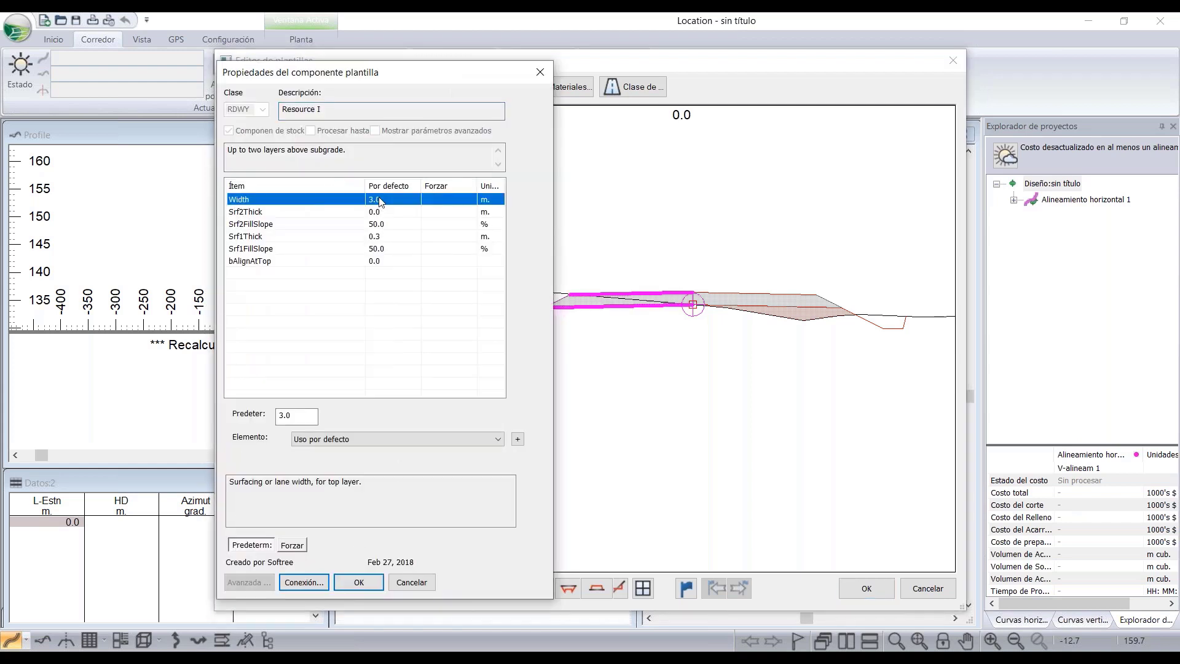
{"action": "left_click", "coordinate": [291, 418]}
{"action": "type", "text": "5"}
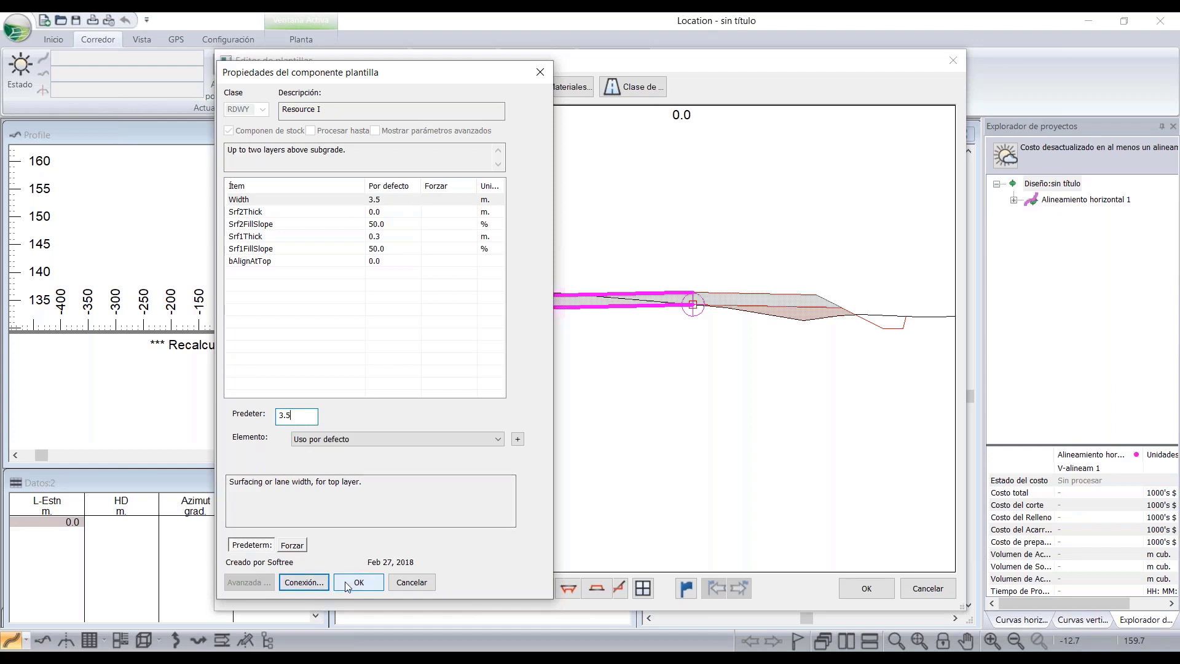
{"action": "left_click_drag", "start_coordinate": [436, 82], "coordinate": [313, 85]}
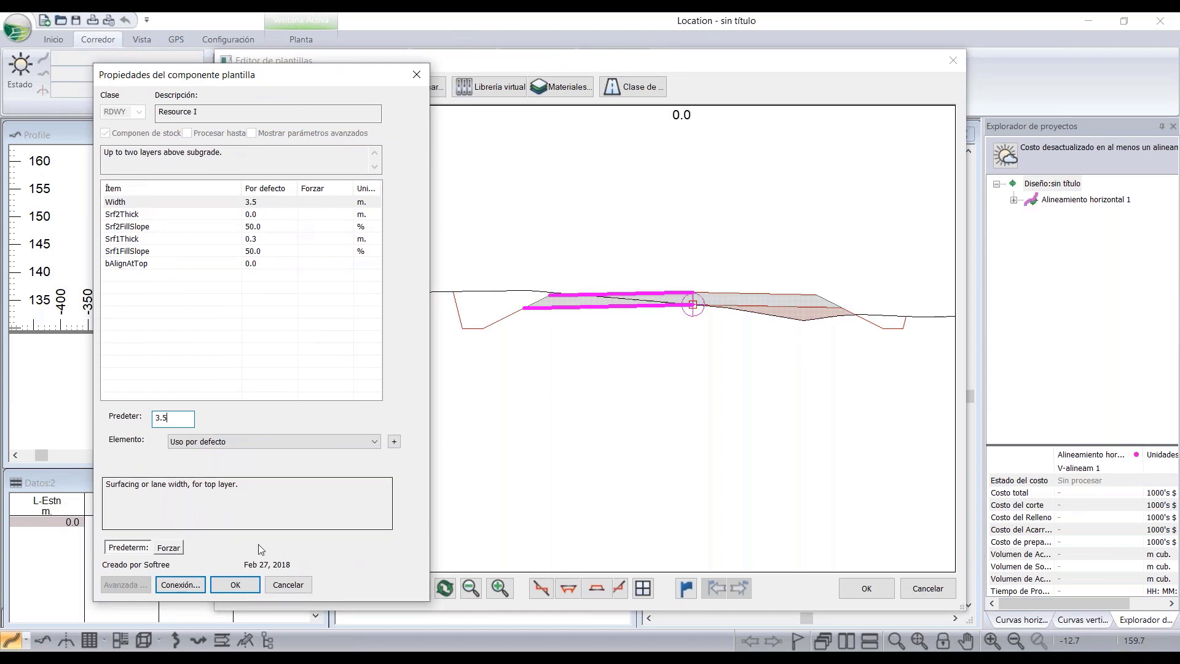
- Set the surface 1 layer thickness (Srf1Thick) of the Resource I-izquierda component to 0.35 m and accept the component properties
{"action": "left_click", "coordinate": [263, 238]}
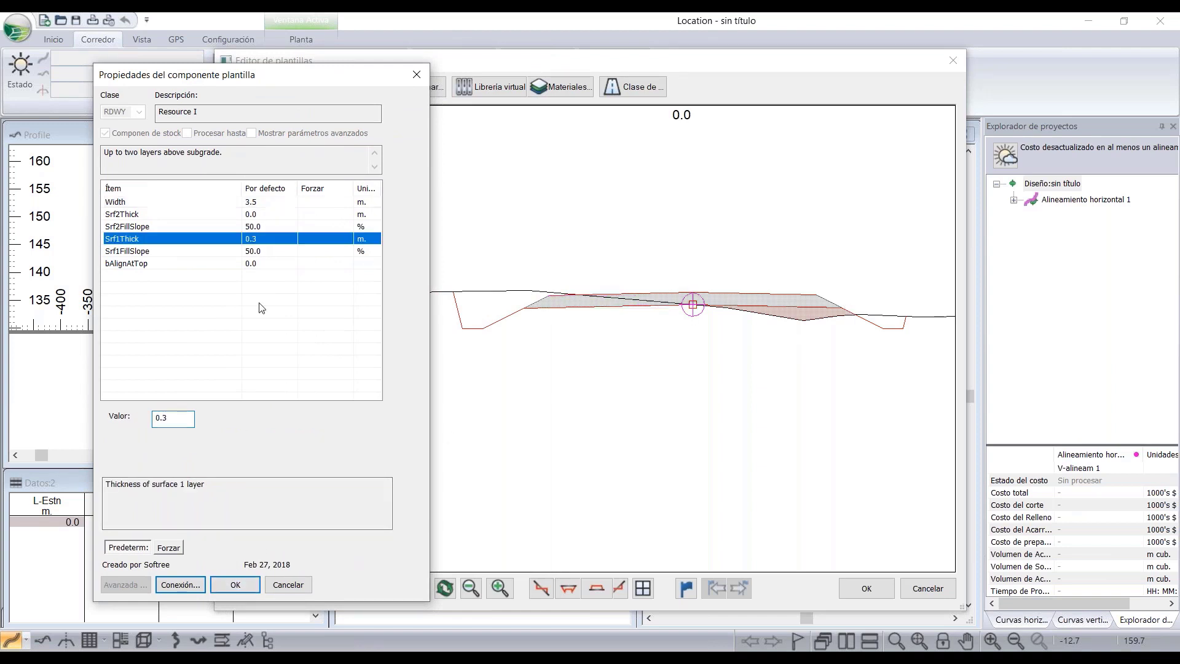
{"action": "left_click", "coordinate": [178, 418]}
{"action": "type", "text": "5"}
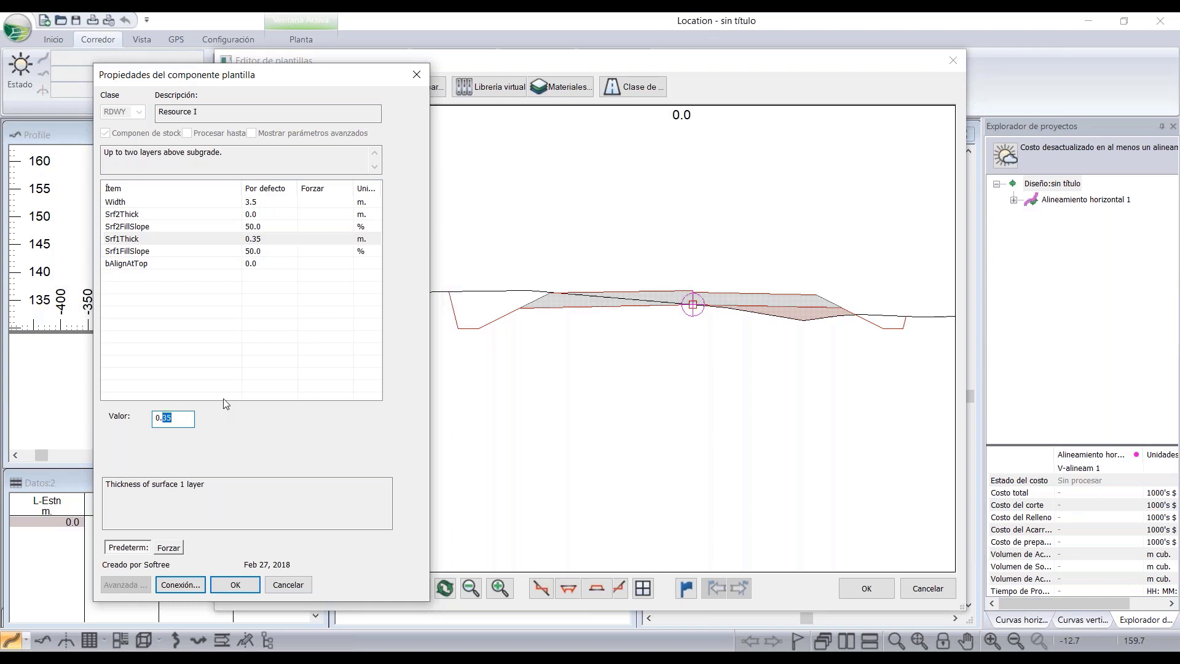
{"action": "type", "text": "8"}
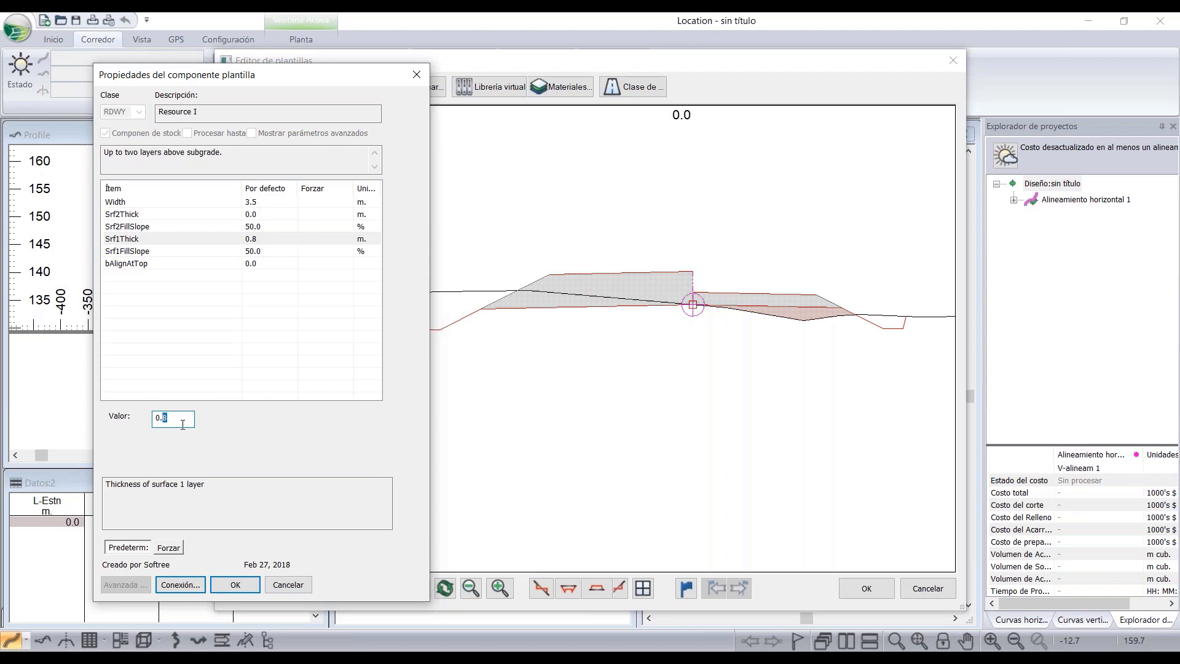
{"action": "type", "text": "35"}
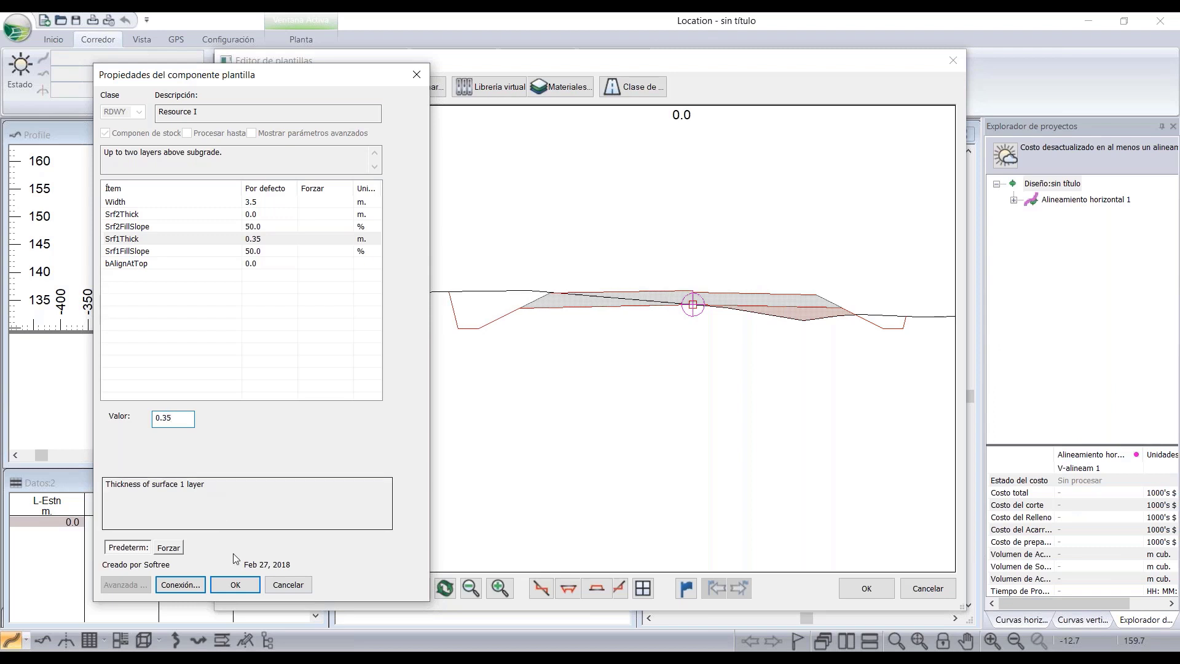
{"action": "left_click", "coordinate": [235, 585]}
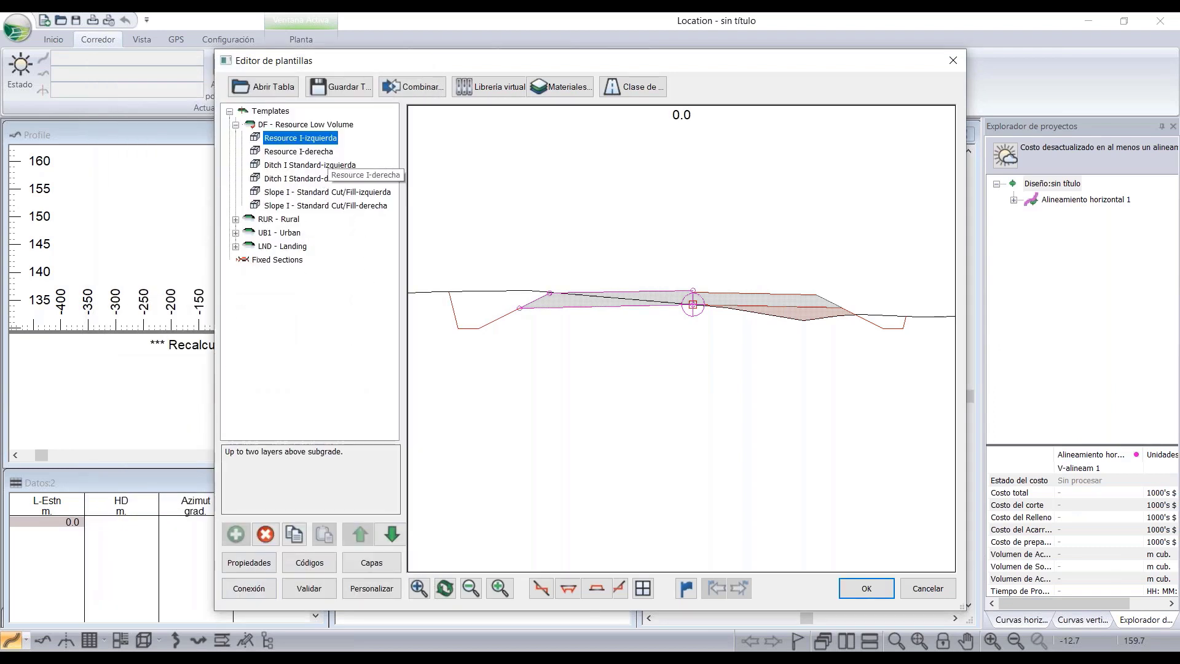
- Give the Resource I-derecha component a surface 1 thickness (Srf1Thick) of 0.35 m and a width of 3.5 m
{"action": "double_click", "coordinate": [314, 151]}
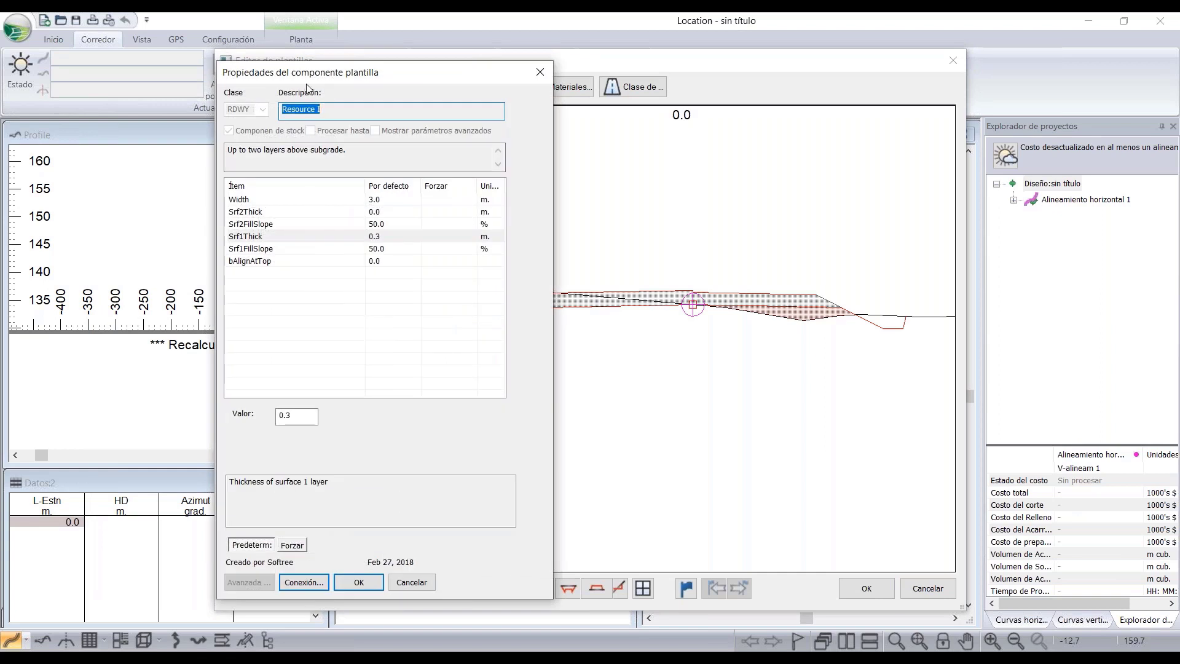
{"action": "left_click", "coordinate": [299, 415]}
{"action": "type", "text": "5"}
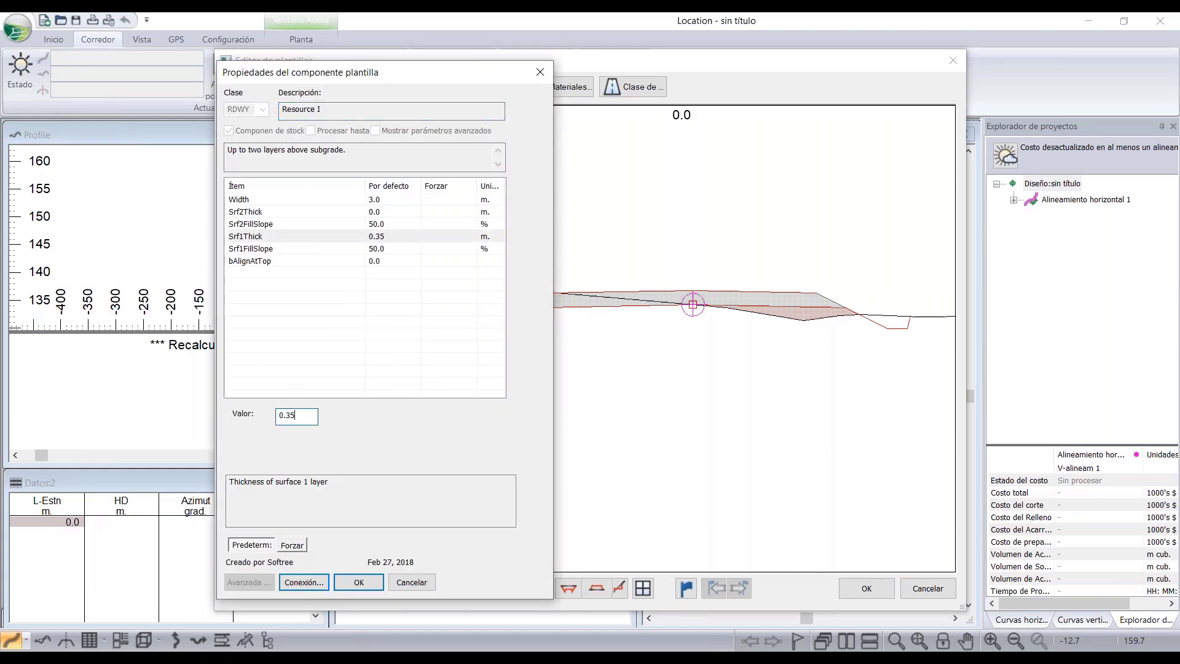
{"action": "left_click", "coordinate": [379, 203]}
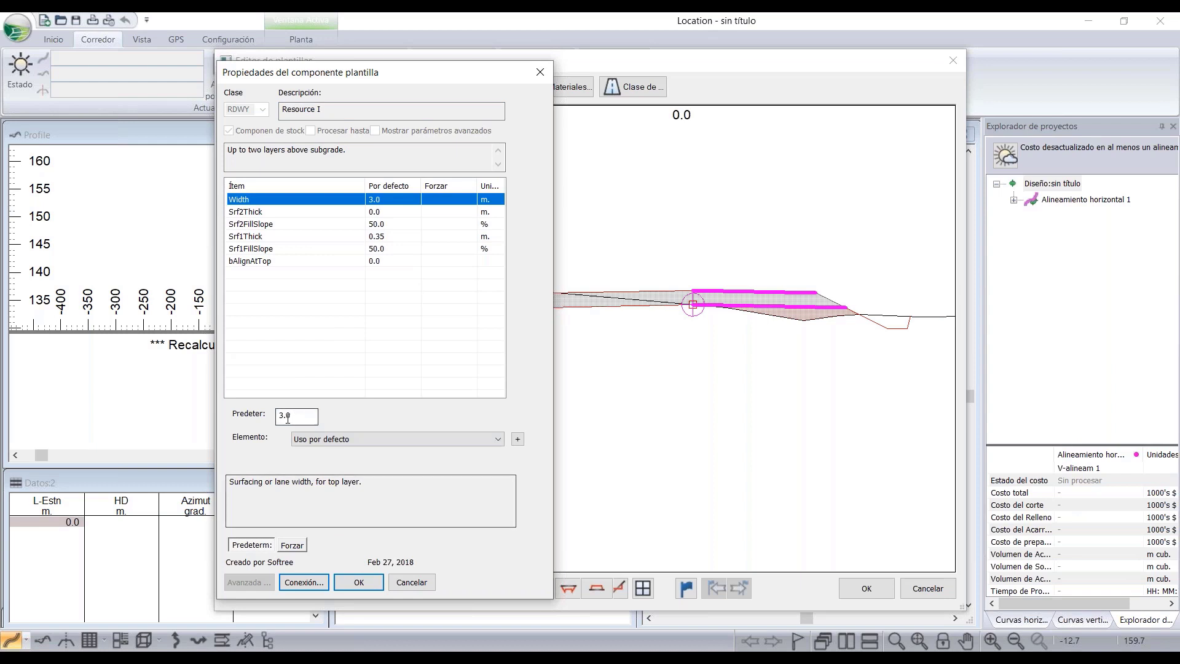
{"action": "type", "text": "5"}
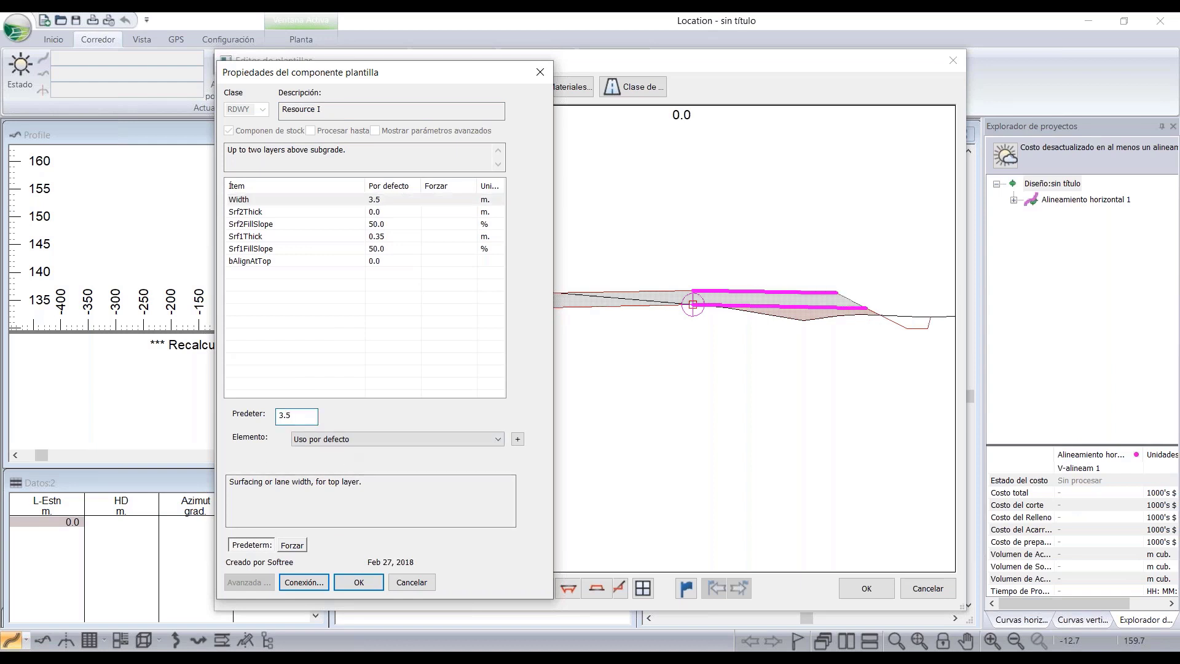
{"action": "left_click", "coordinate": [365, 583]}
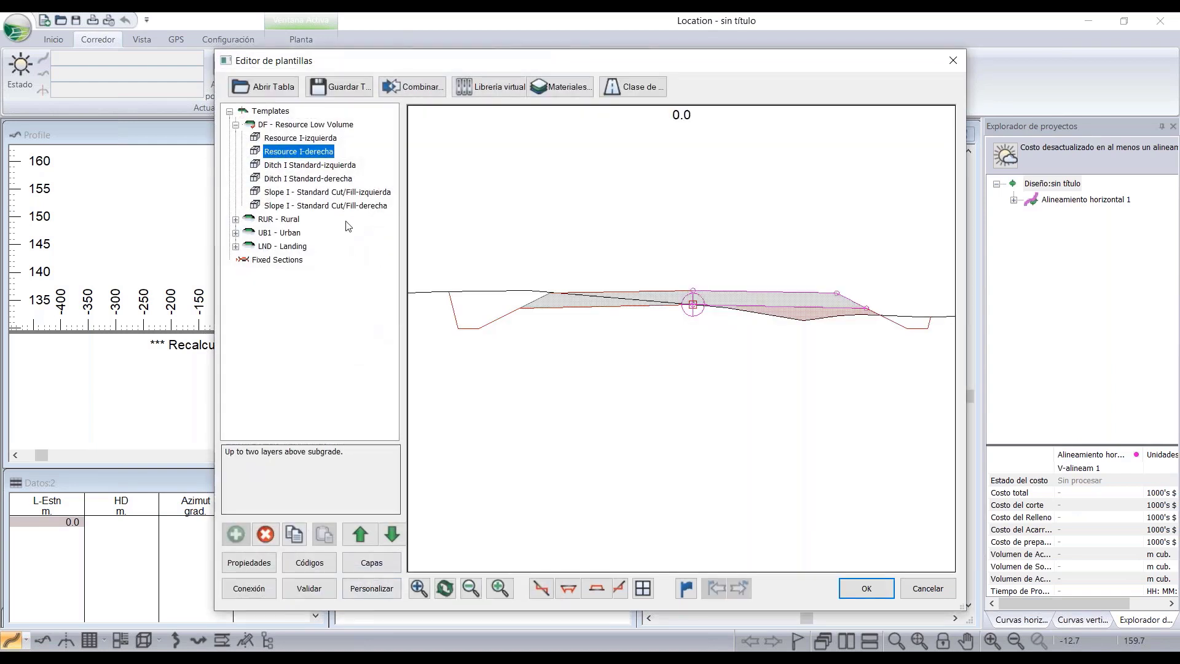
- Accept the template changes, recalculate the full station range without cost, and inspect the updated cross section
{"action": "left_click", "coordinate": [865, 588]}
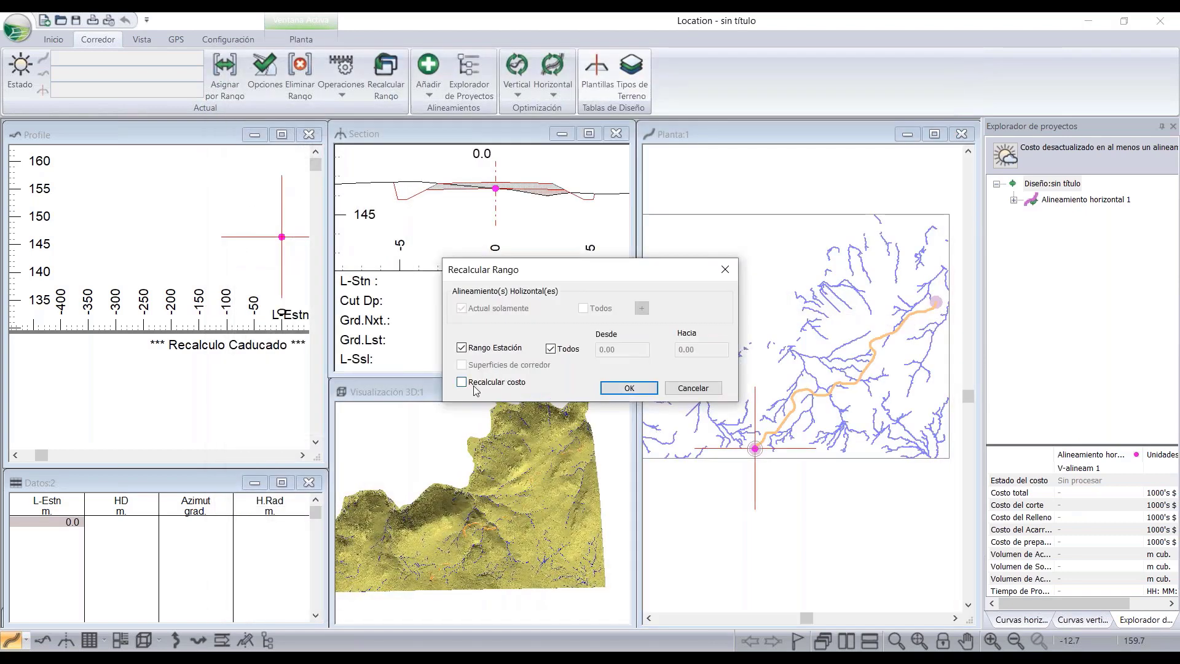
{"action": "left_click", "coordinate": [629, 388]}
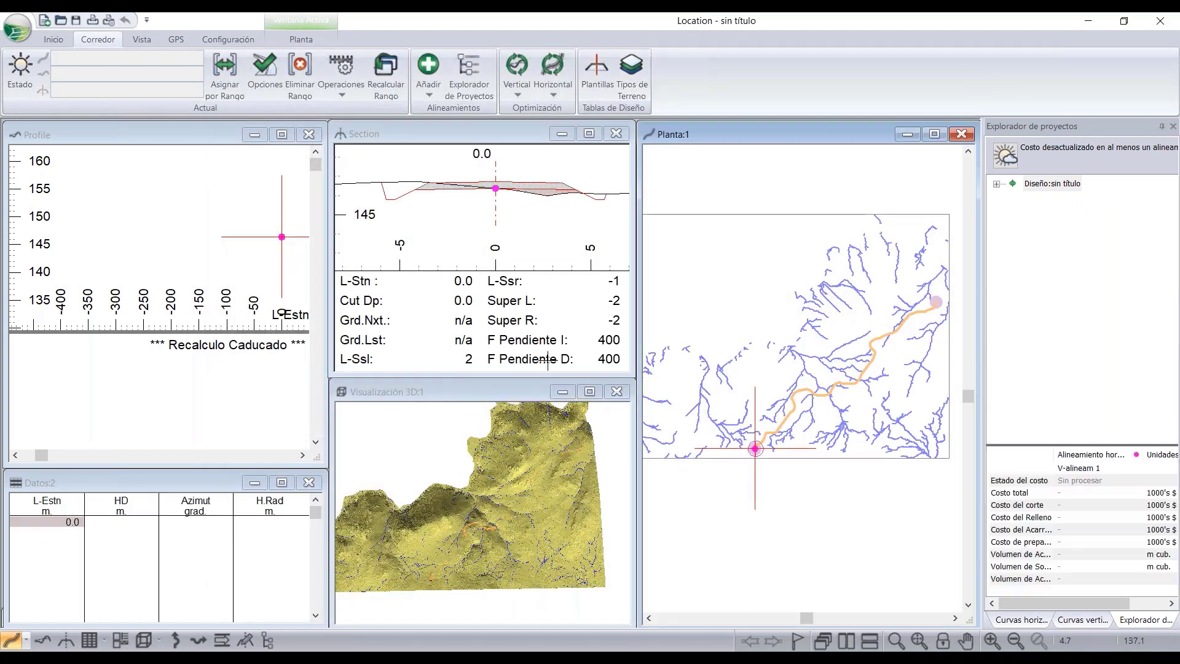
{"action": "scroll", "coordinate": [448, 186], "scroll_direction": "up", "scroll_amount": 2}
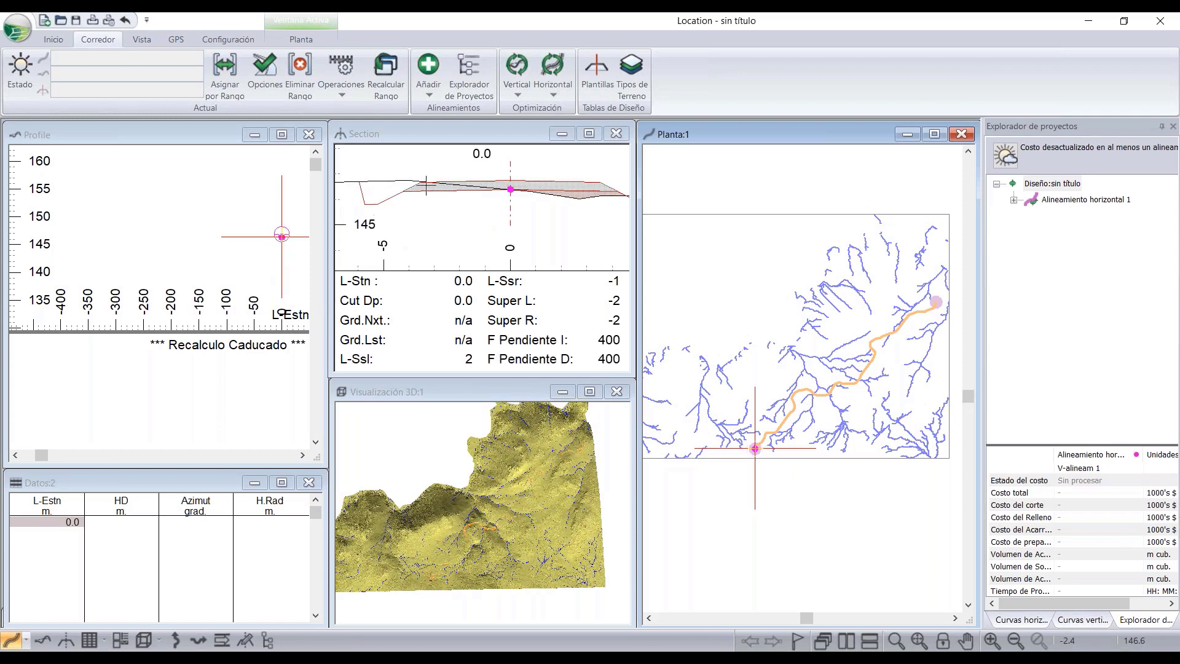
{"action": "scroll", "coordinate": [426, 187], "scroll_direction": "down", "scroll_amount": 2}
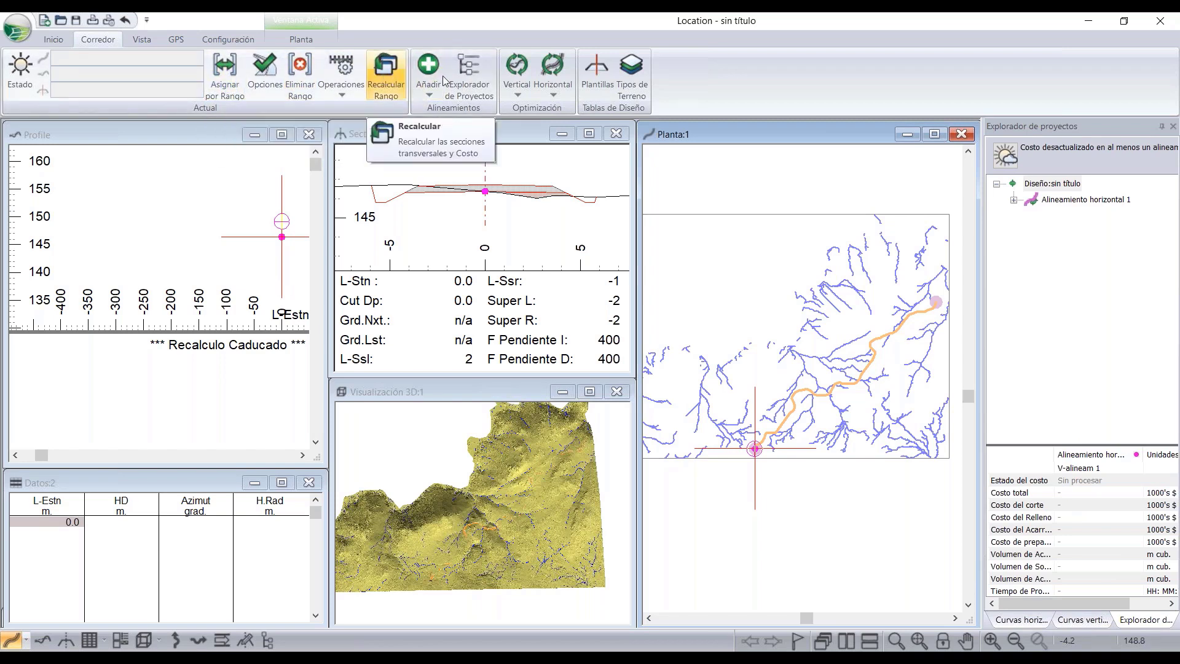
- Preview the RUR - Rural template in the template editor and close the editor
{"action": "left_click", "coordinate": [596, 73]}
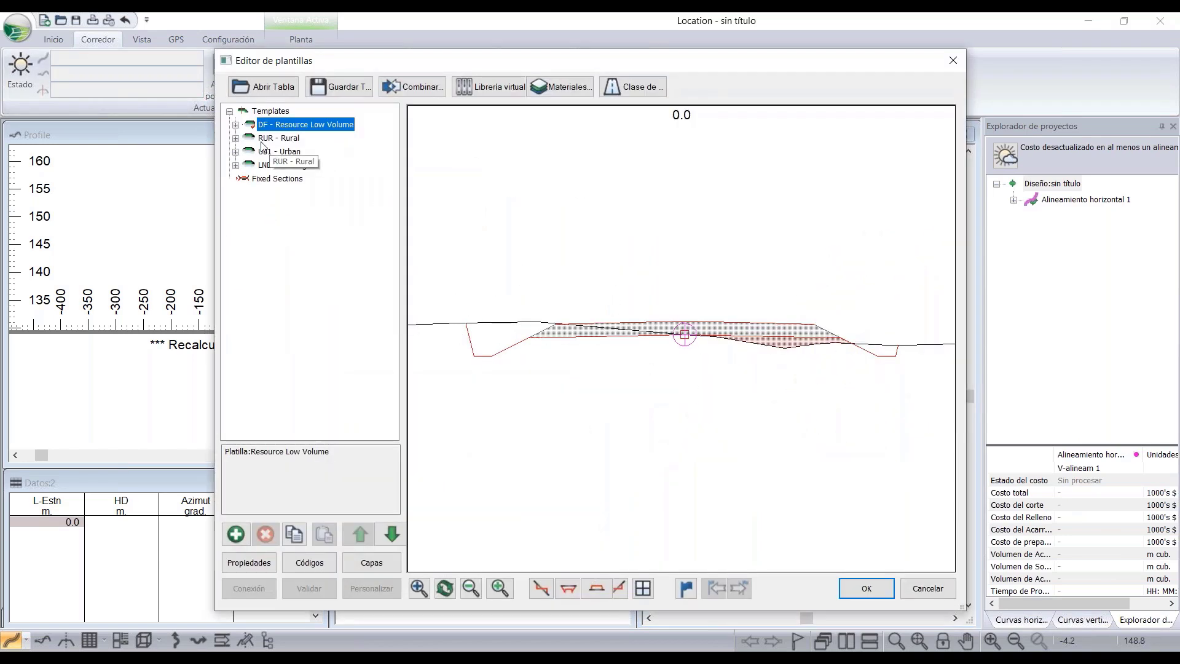
{"action": "left_click", "coordinate": [264, 139]}
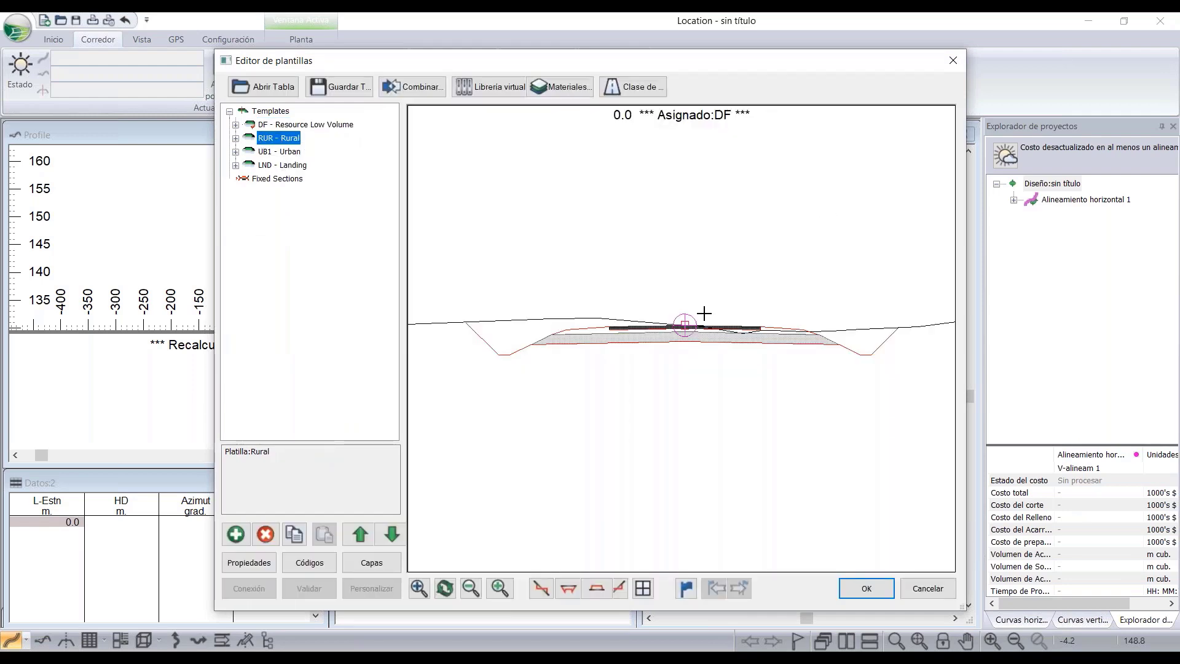
{"action": "left_click", "coordinate": [953, 61]}
- Review the templates available in the assign-by-range parameters and leave without assigning one
{"action": "left_click", "coordinate": [227, 88]}
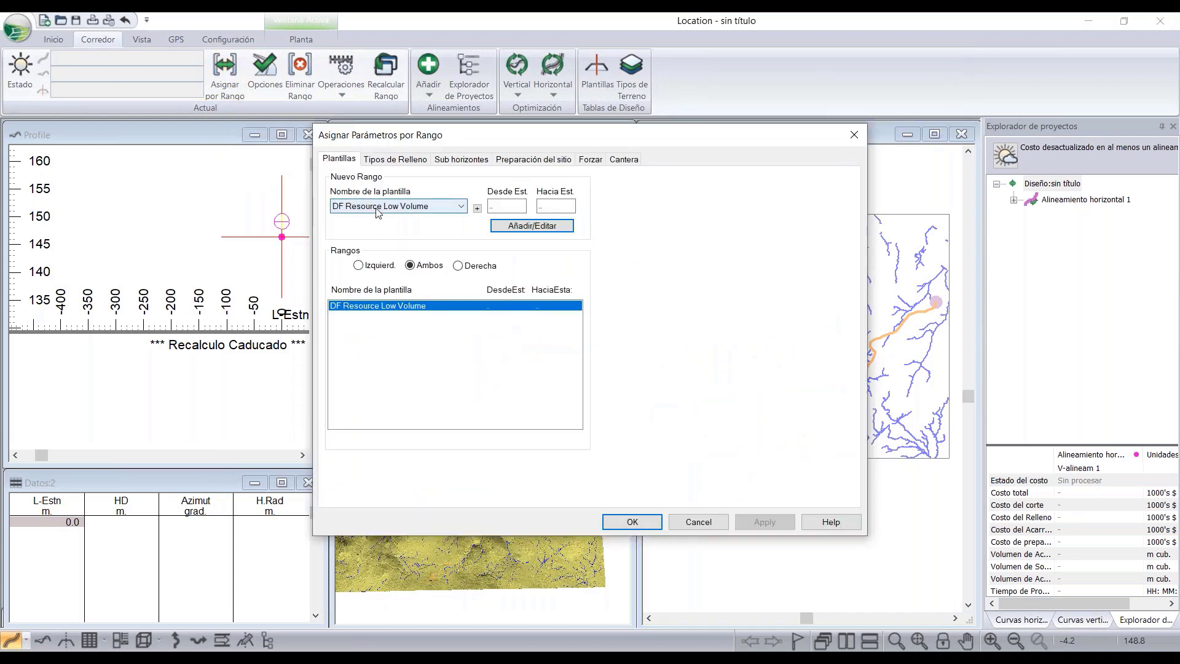
{"action": "left_click", "coordinate": [378, 208]}
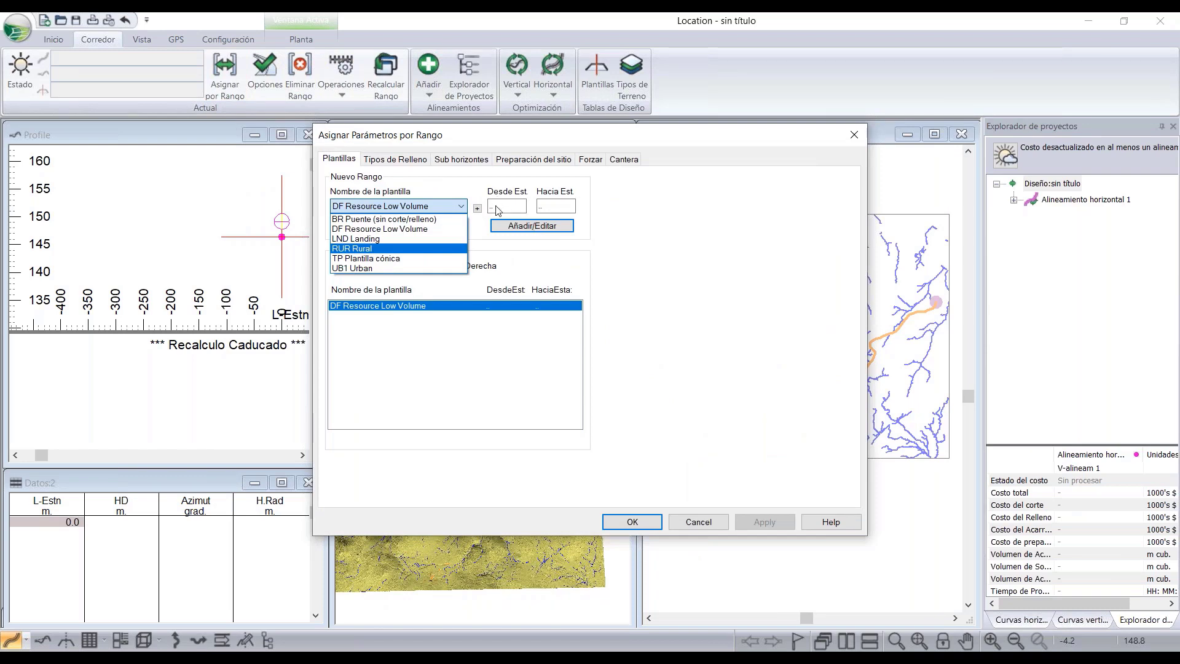
{"action": "left_click", "coordinate": [710, 519]}
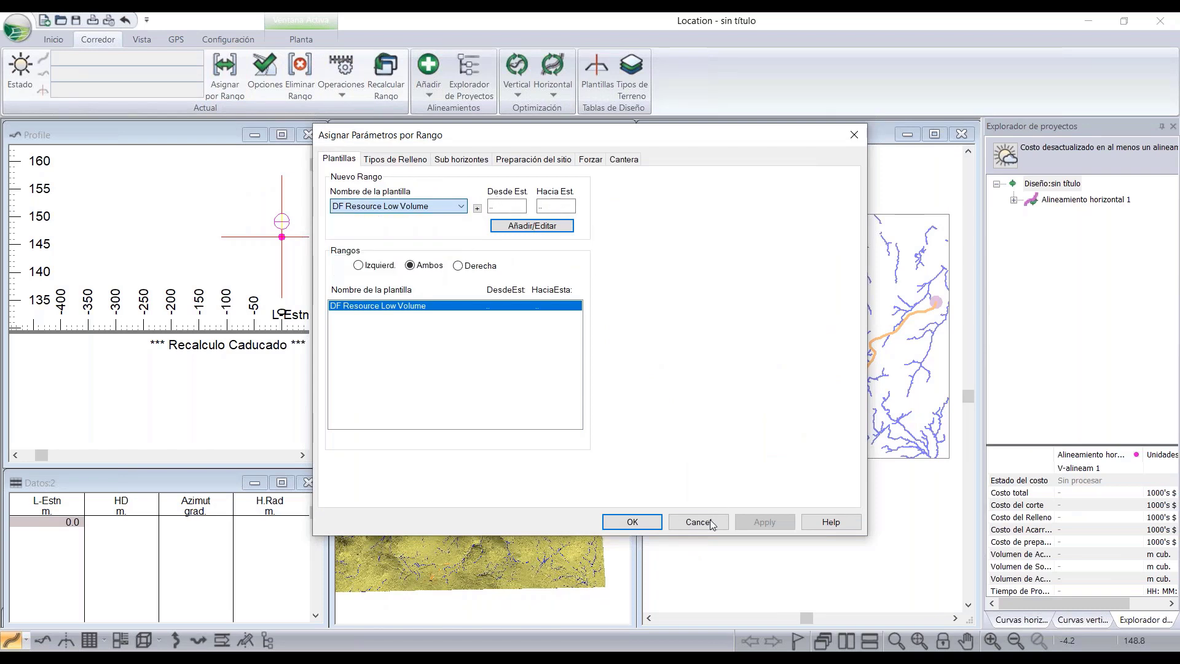
{"action": "left_click", "coordinate": [710, 519]}
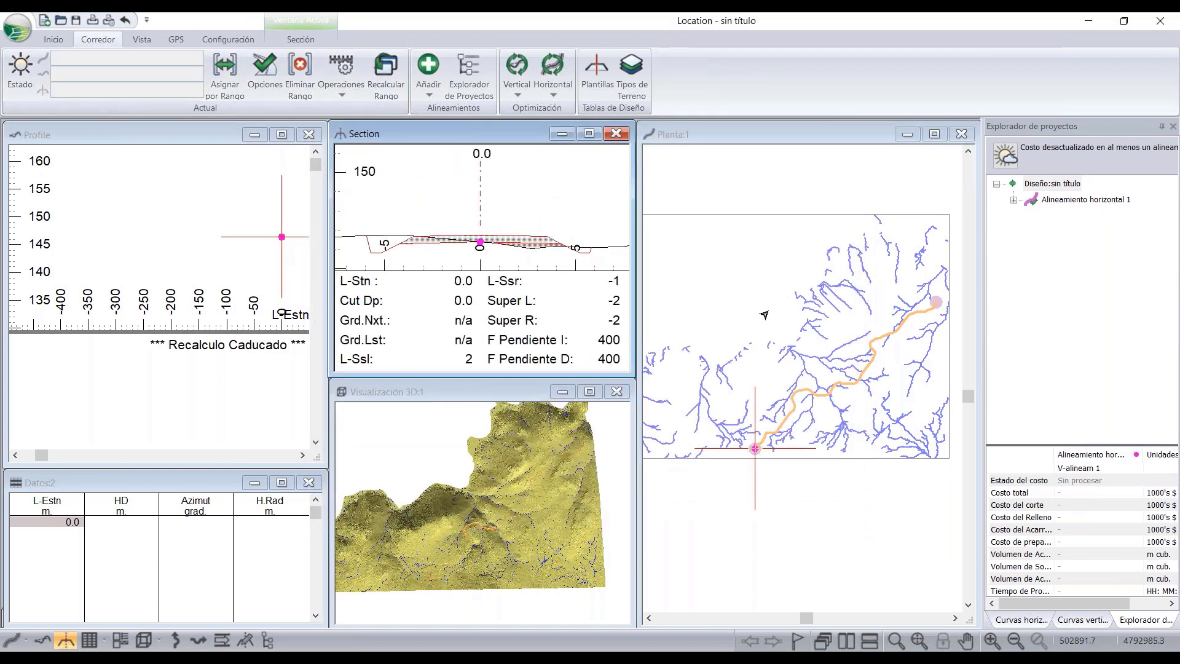
- Add the terrain file fondo.terx to the background display files in the plan window options
{"action": "middle_click_drag", "start_coordinate": [784, 332], "coordinate": [758, 303]}
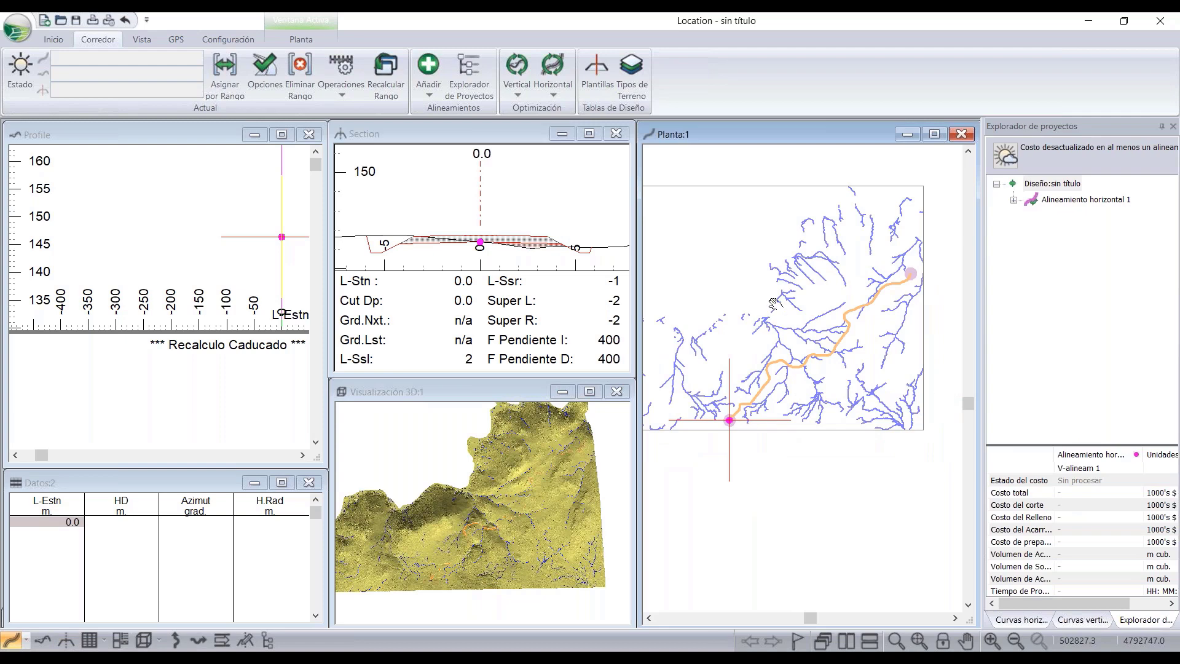
{"action": "right_click", "coordinate": [750, 258]}
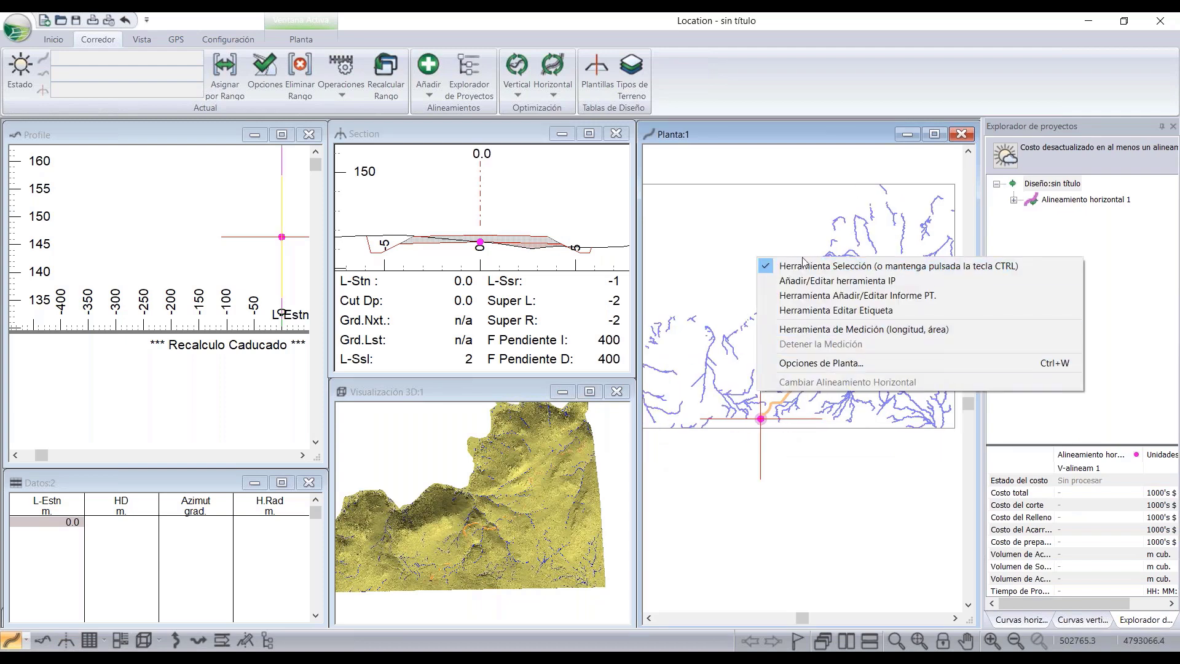
{"action": "left_click", "coordinate": [766, 136]}
{"action": "middle_click_drag", "start_coordinate": [783, 316], "coordinate": [773, 306]}
{"action": "right_click", "coordinate": [740, 263]}
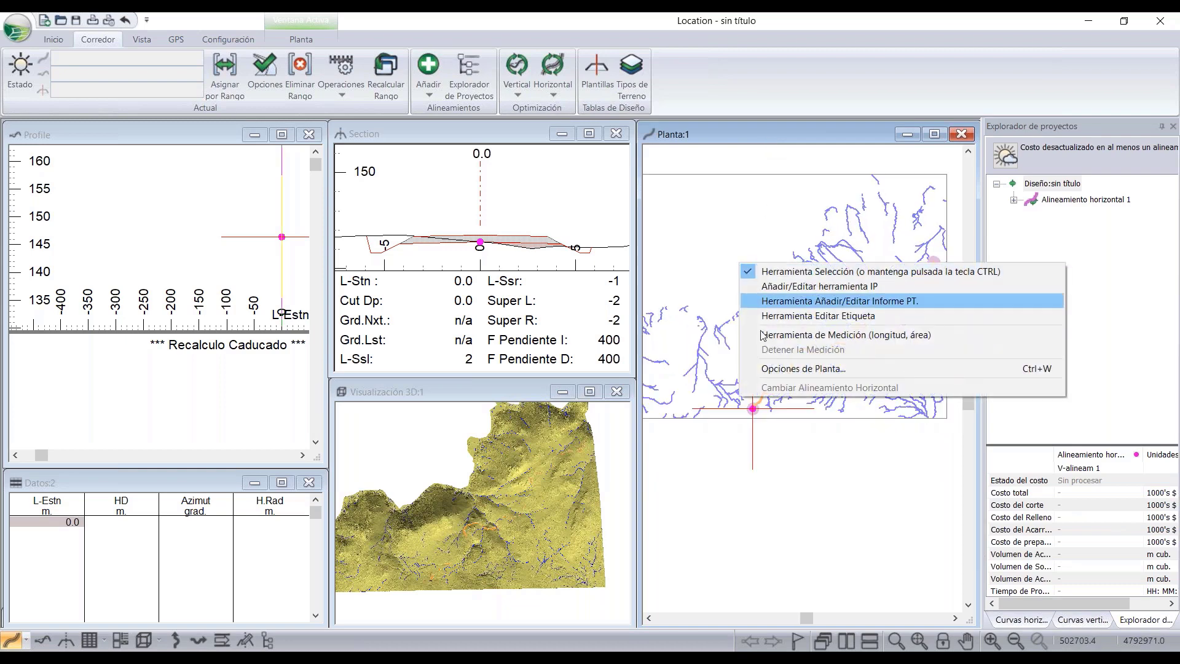
{"action": "left_click", "coordinate": [782, 369]}
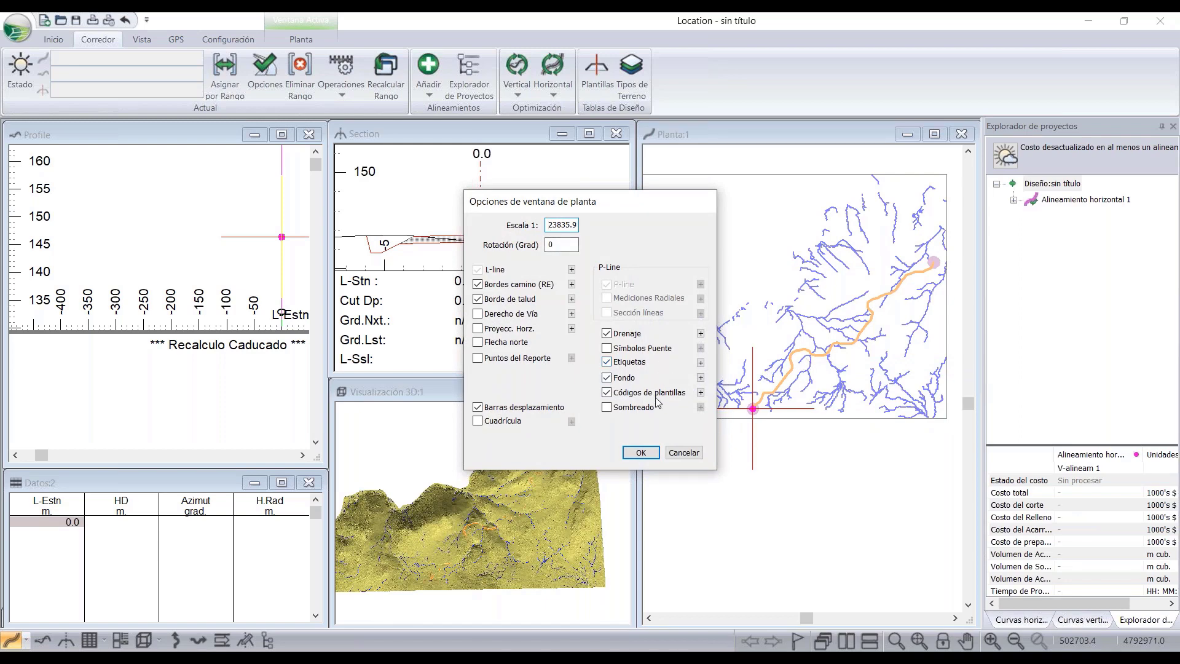
{"action": "left_click", "coordinate": [701, 377]}
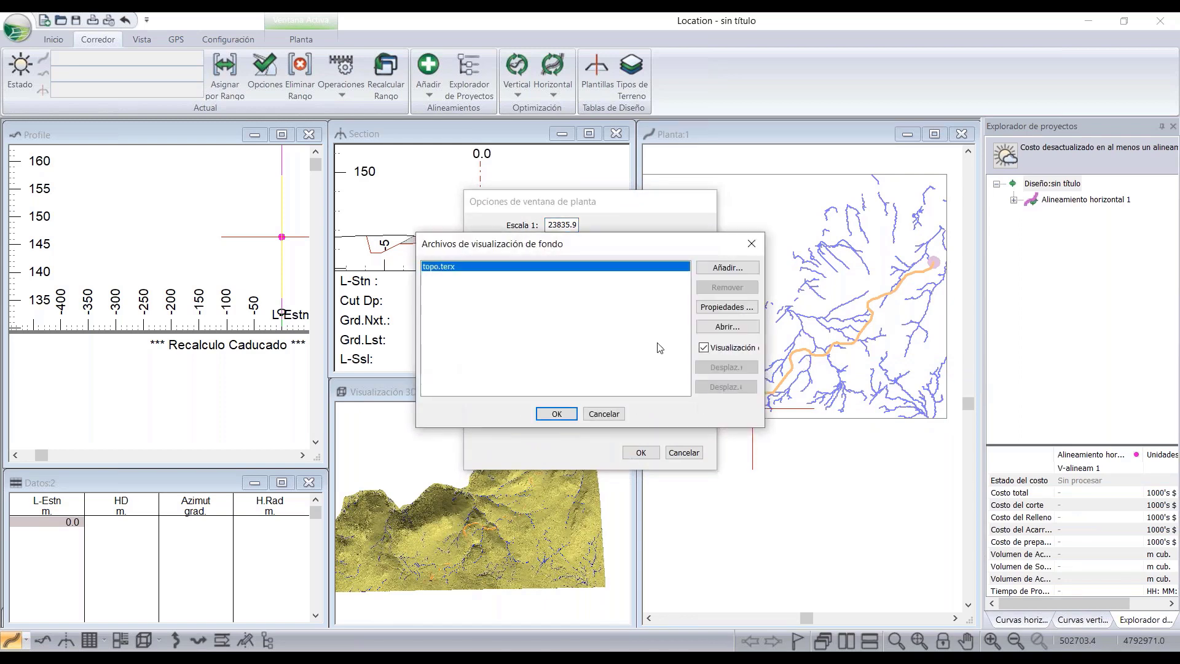
{"action": "left_click", "coordinate": [730, 268]}
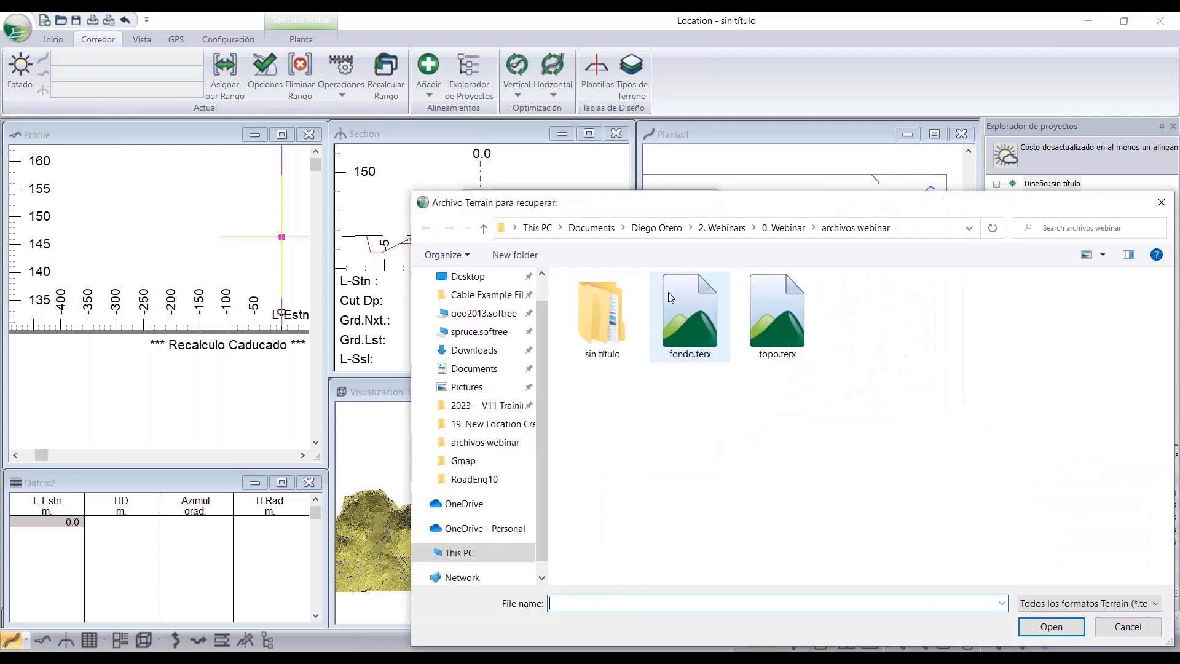
{"action": "left_click_drag", "start_coordinate": [664, 213], "coordinate": [544, 185]}
{"action": "left_click", "coordinate": [571, 286]}
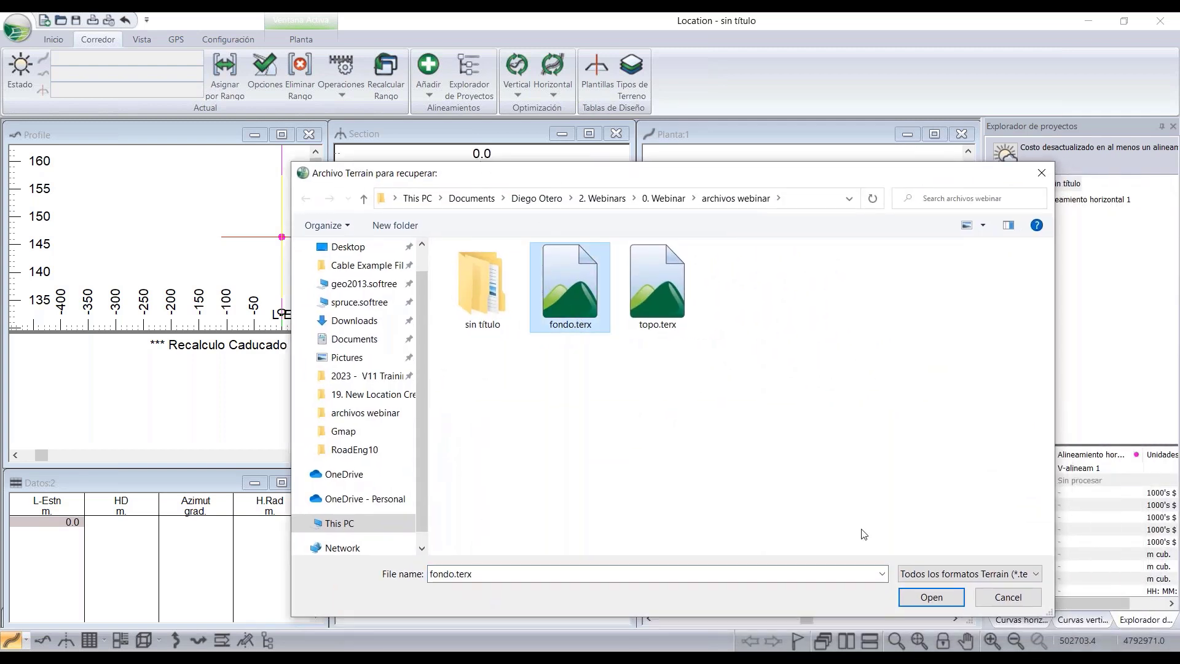
{"action": "left_click", "coordinate": [930, 597]}
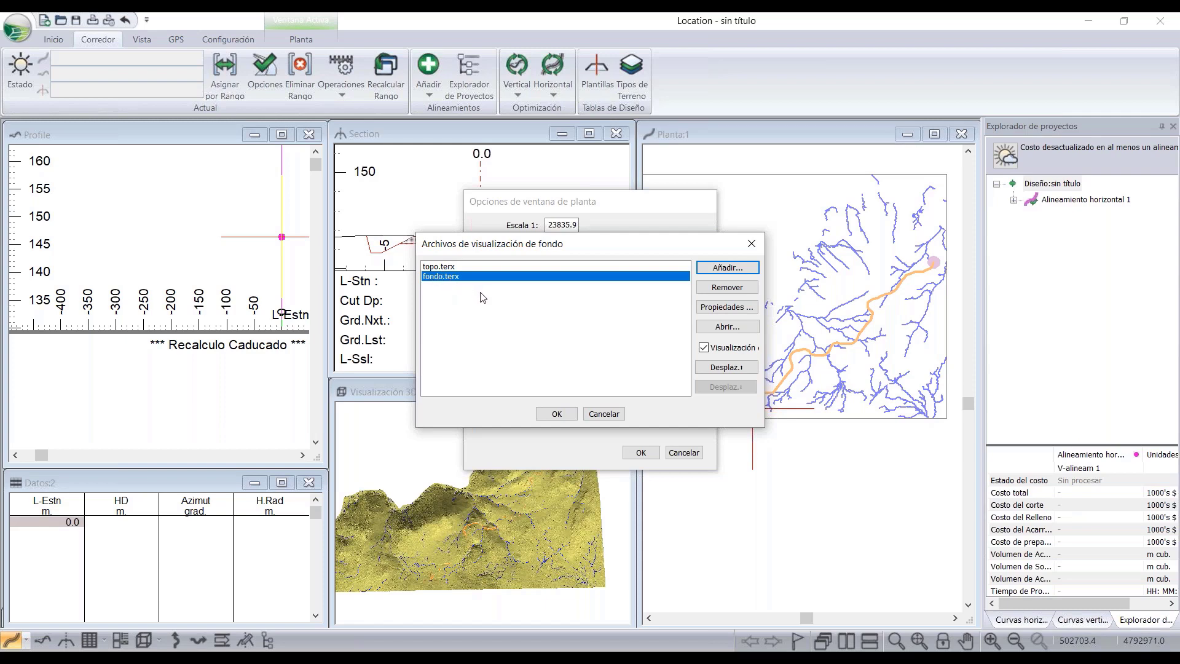
- Move fondo.terx above topo.terx in the background file order
{"action": "left_click", "coordinate": [435, 268]}
{"action": "left_click", "coordinate": [441, 277]}
{"action": "left_click", "coordinate": [742, 367]}
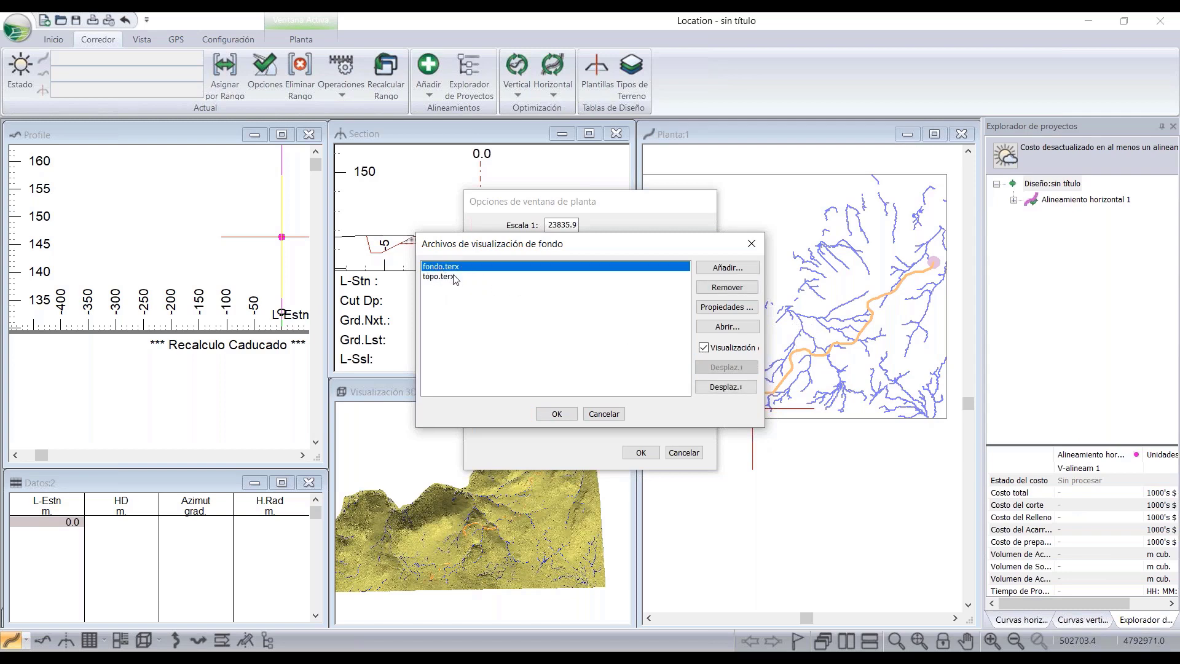
- Set the fade (Desteñido) of the fondo.terx background to 20% and apply the plan window options
{"action": "left_click", "coordinate": [710, 314]}
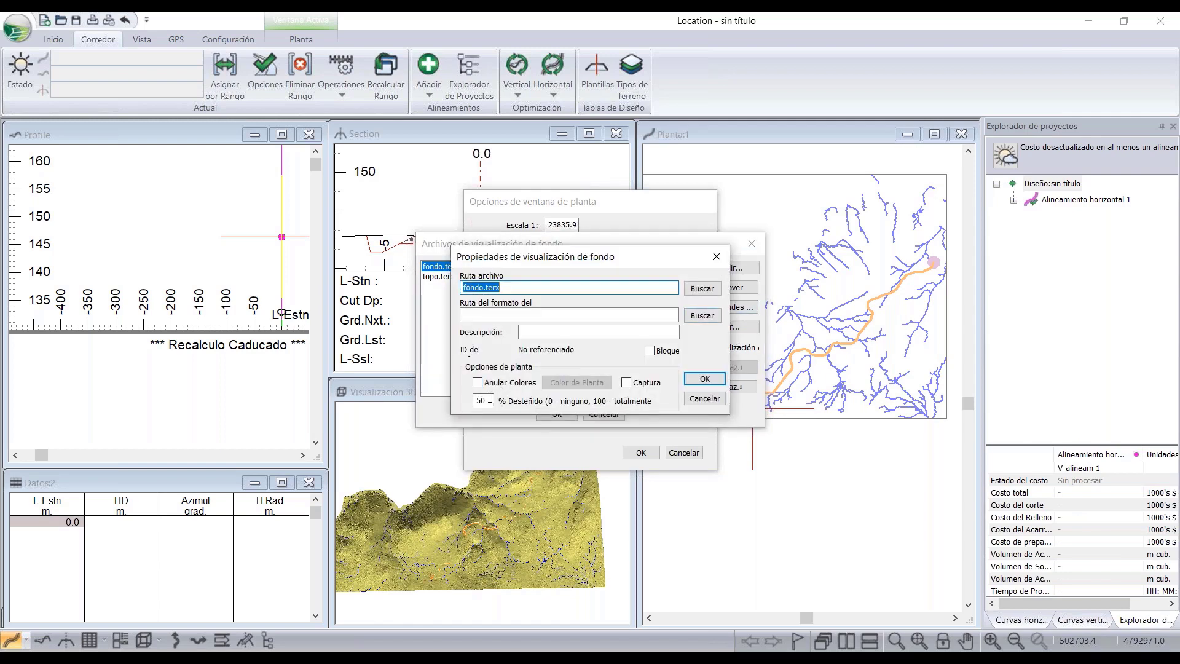
{"action": "left_click_drag", "start_coordinate": [490, 400], "coordinate": [473, 401]}
{"action": "type", "text": "20"}
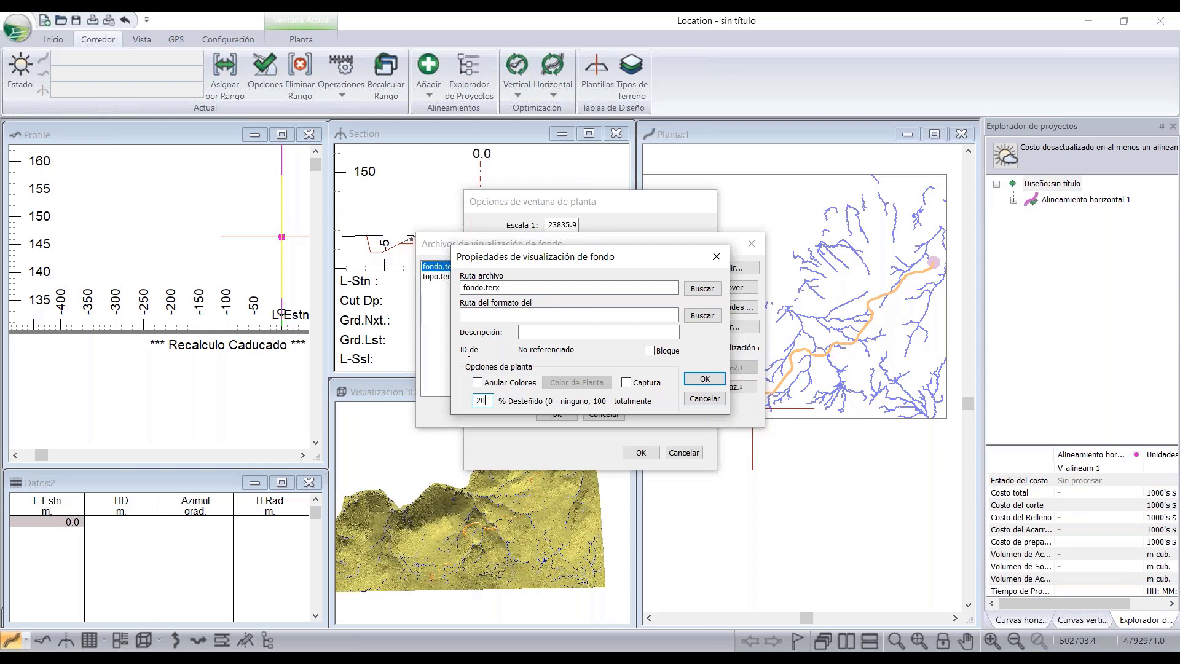
{"action": "left_click", "coordinate": [704, 379]}
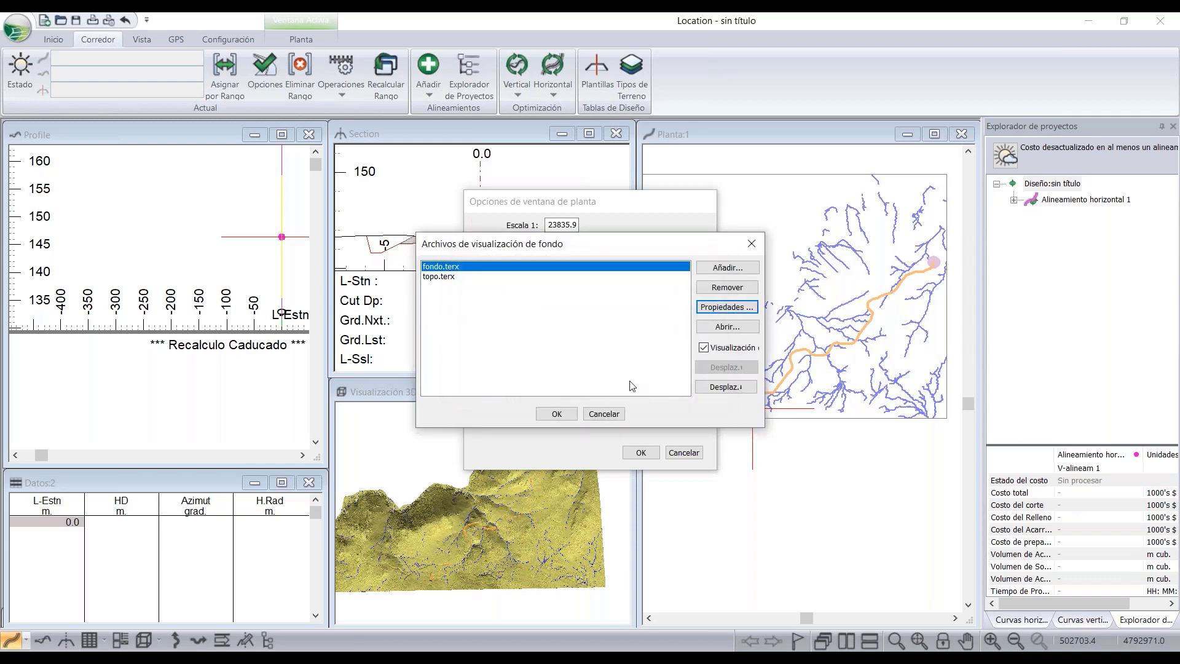
{"action": "left_click", "coordinate": [557, 414]}
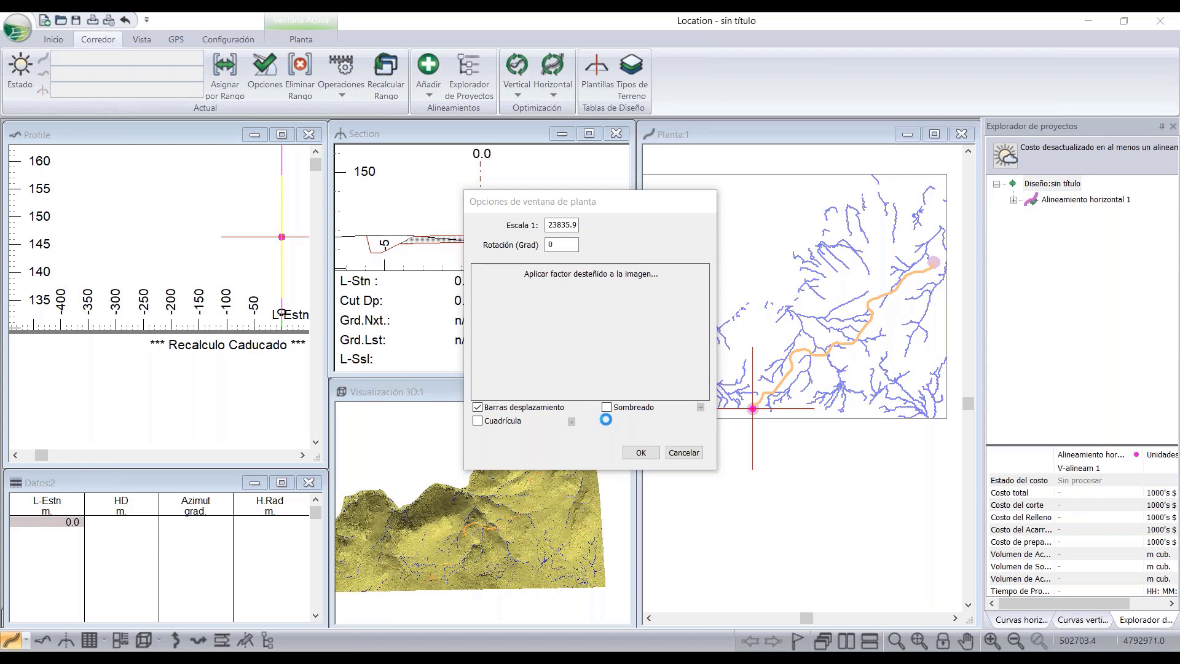
{"action": "left_click", "coordinate": [639, 452]}
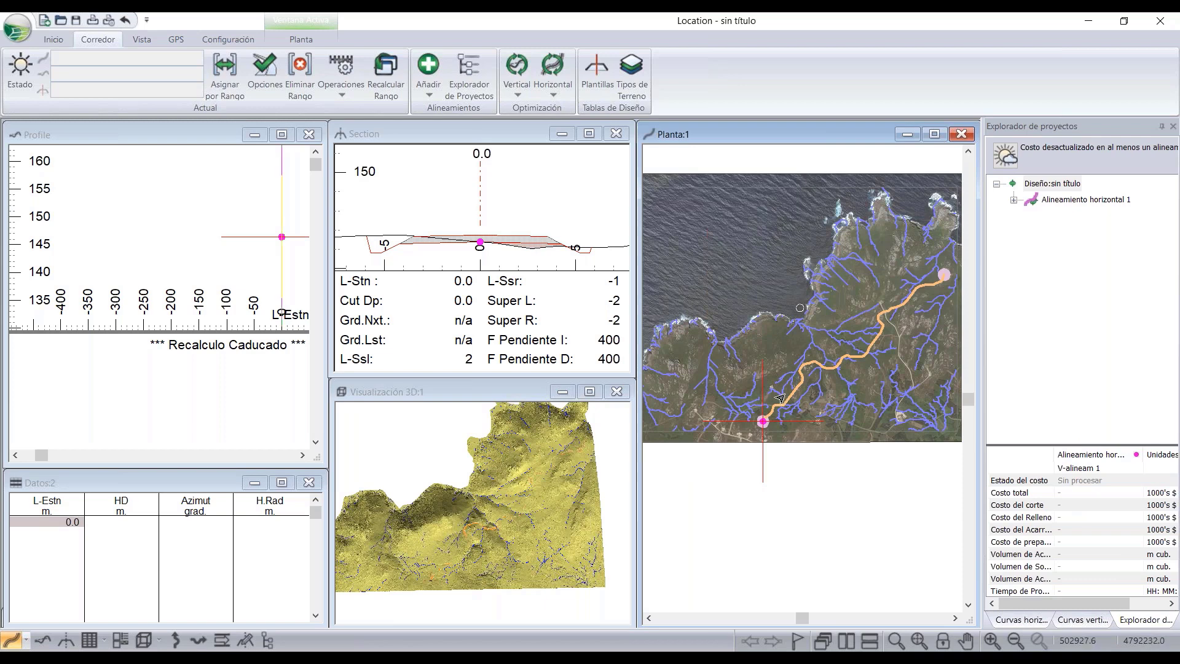
- With the add/edit IP tool, place the first IP after Punto A on the guide route, at about station 160.9
{"action": "right_click", "coordinate": [788, 394]}
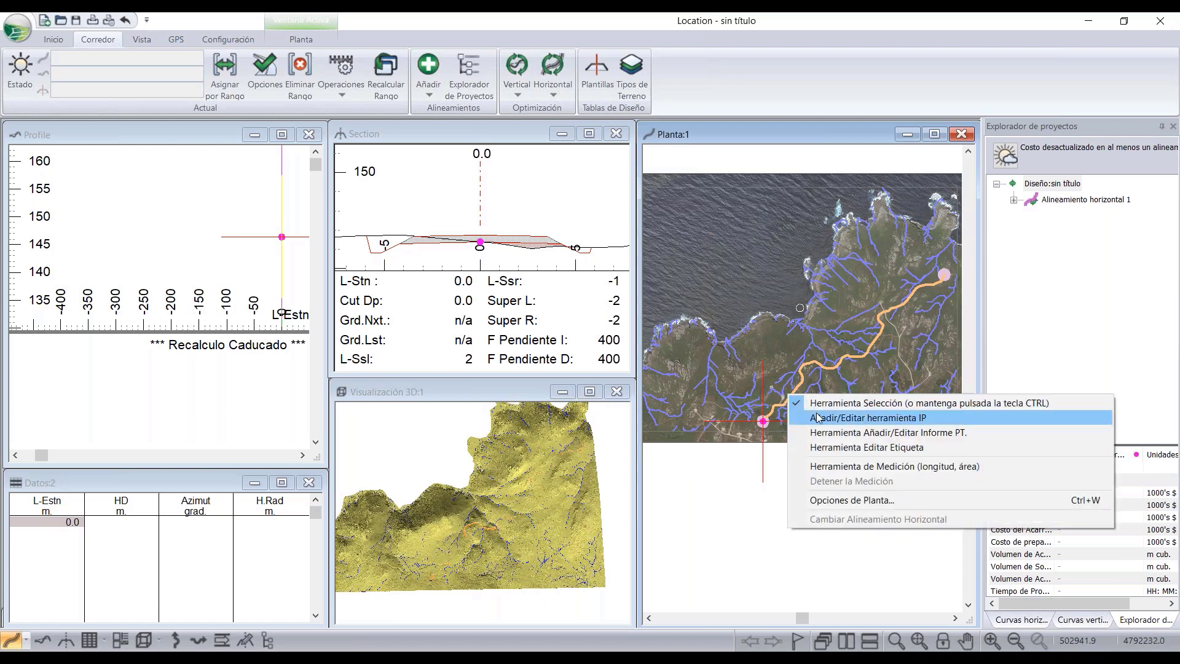
{"action": "left_click", "coordinate": [818, 417]}
{"action": "scroll", "coordinate": [765, 417], "scroll_direction": "up", "scroll_amount": 5}
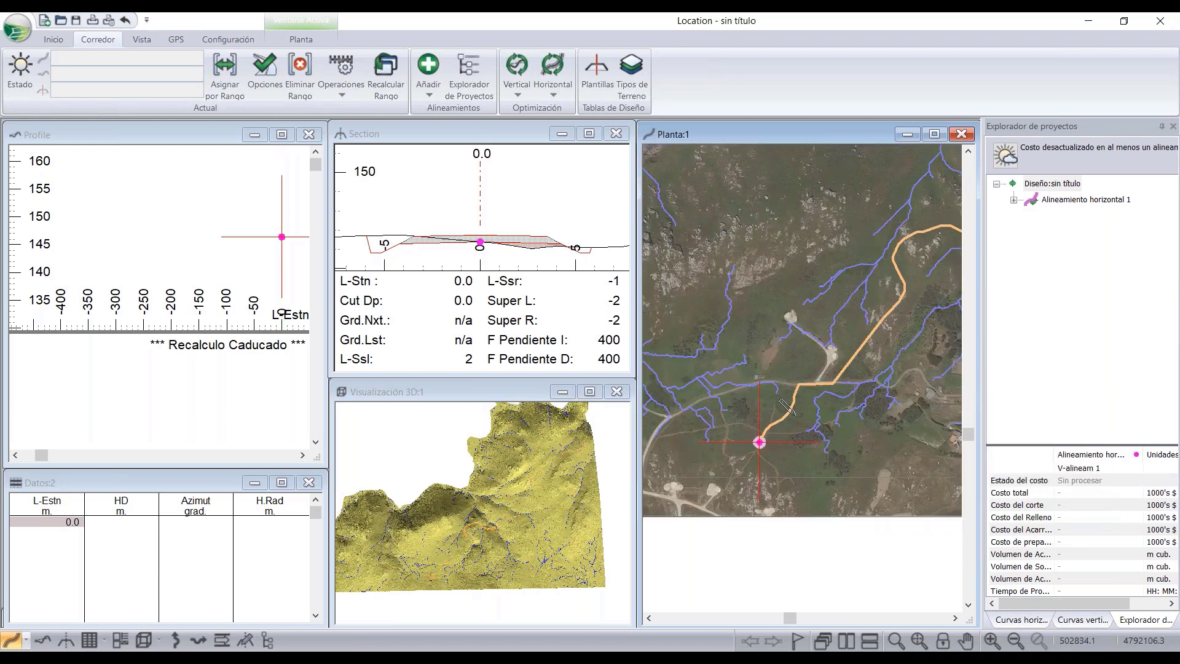
{"action": "scroll", "coordinate": [790, 382], "scroll_direction": "down", "scroll_amount": 1}
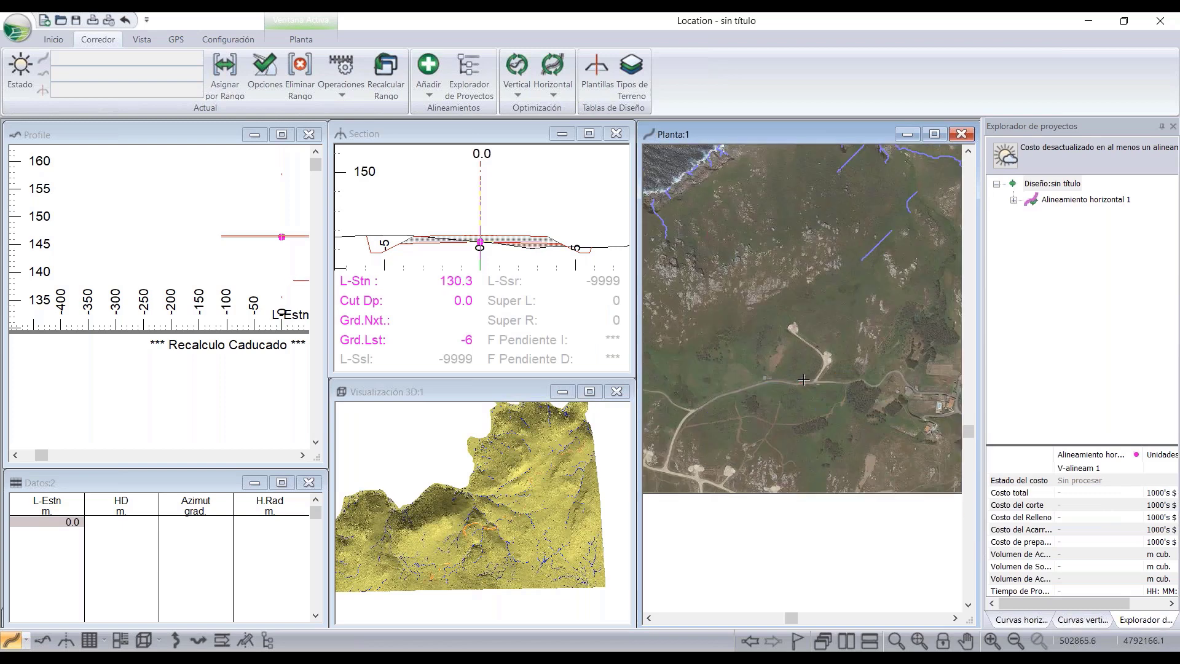
{"action": "middle_click_drag", "start_coordinate": [785, 378], "coordinate": [780, 377]}
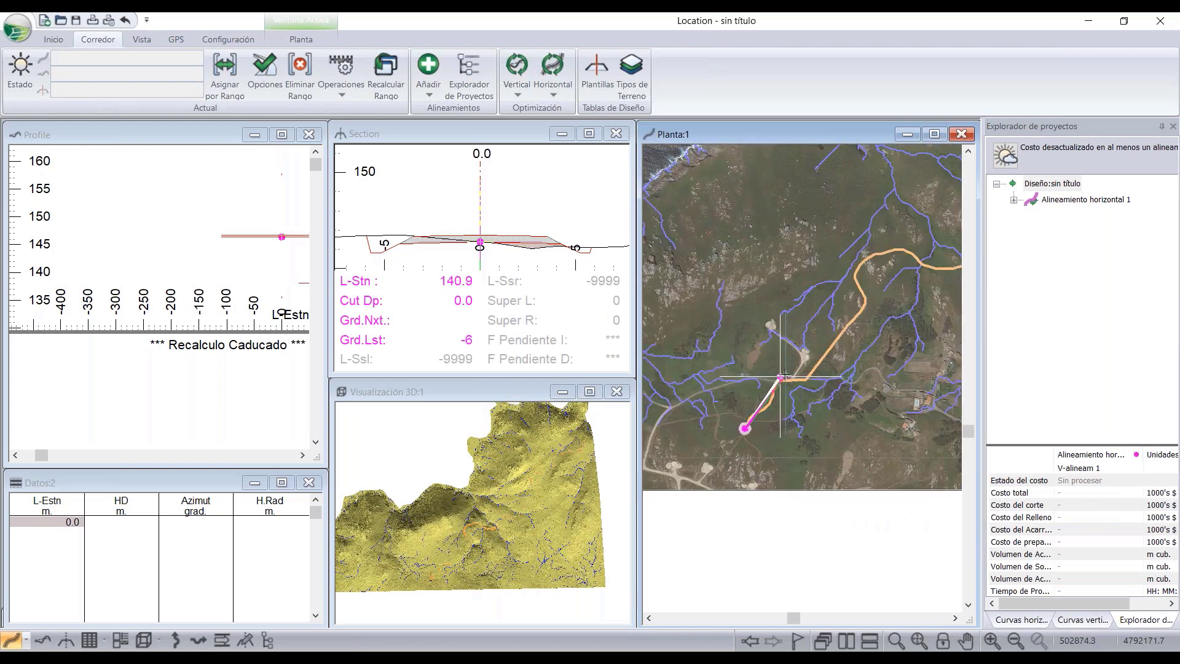
{"action": "left_click", "coordinate": [803, 379]}
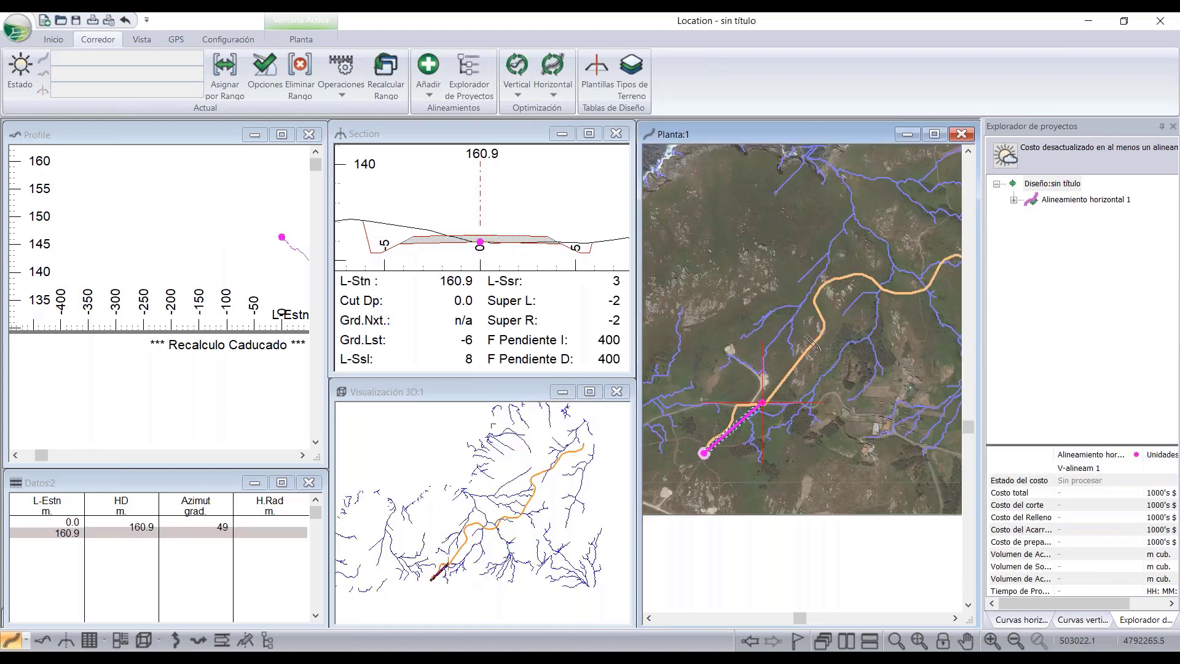
- Add three more IPs along the orange guide route at about stations 500.0, 796.1 and 1208.3
{"action": "scroll", "coordinate": [824, 318], "scroll_direction": "down", "scroll_amount": 1}
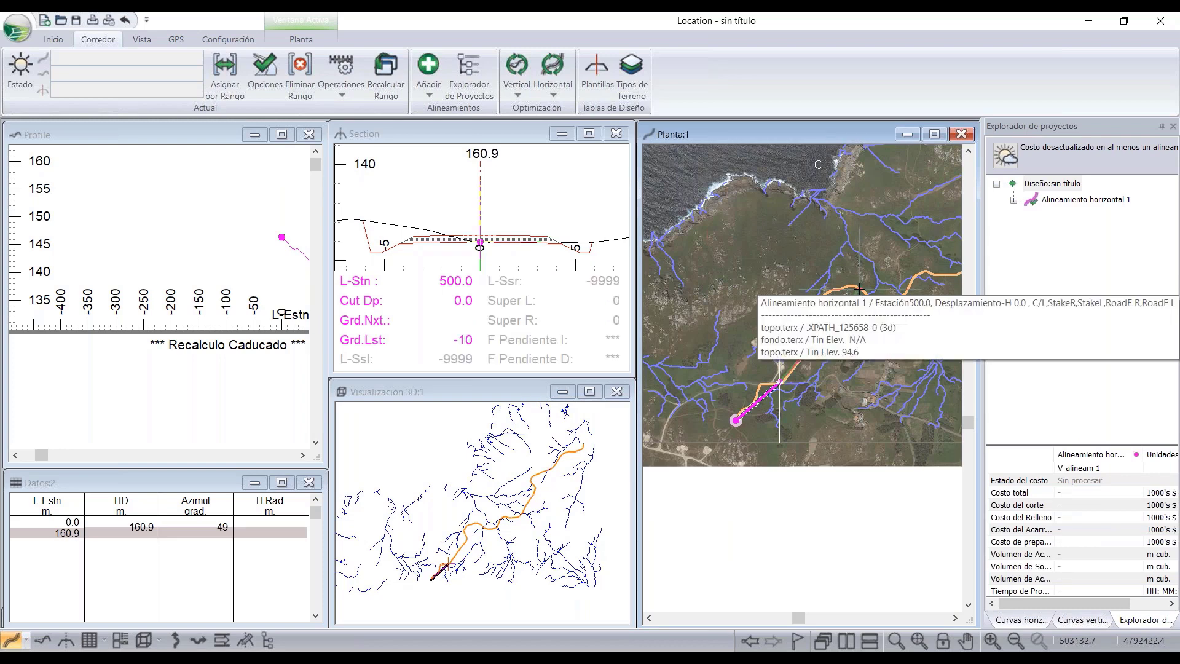
{"action": "left_click", "coordinate": [867, 293]}
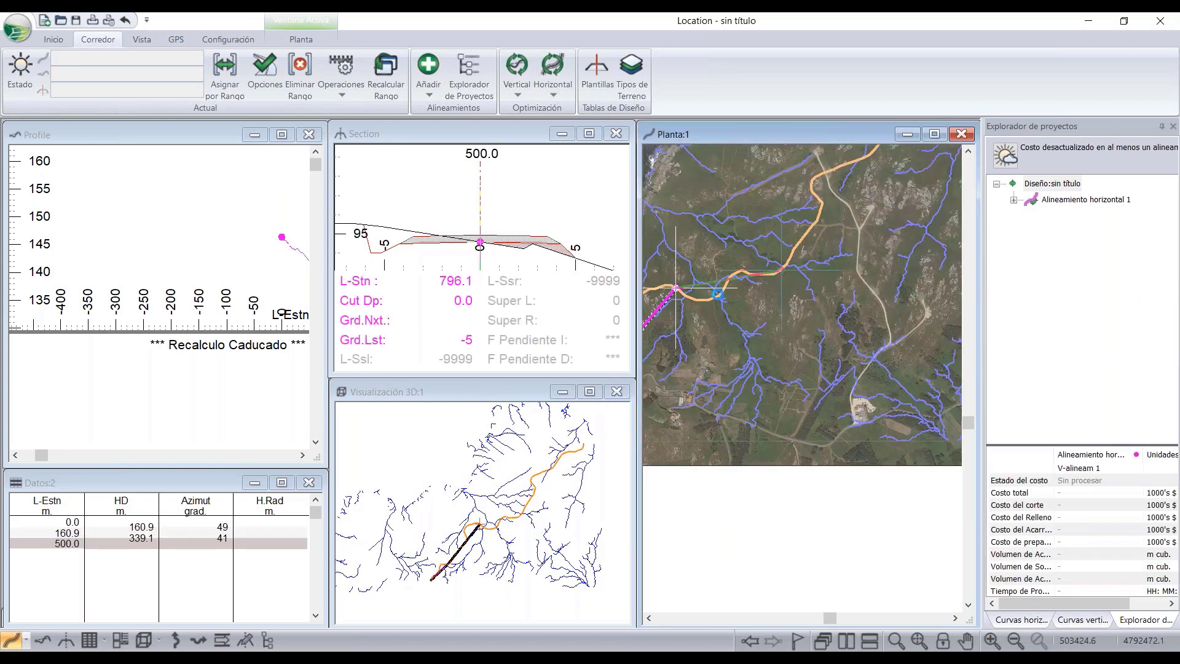
{"action": "left_click", "coordinate": [782, 269]}
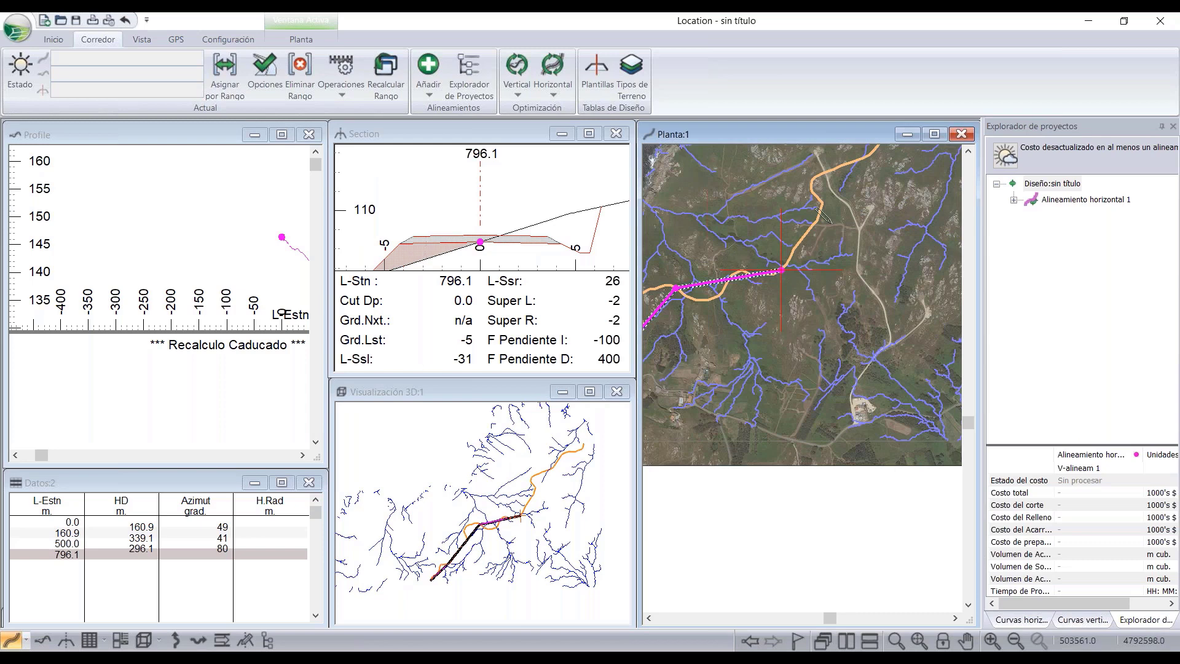
{"action": "middle_click_drag", "start_coordinate": [824, 220], "coordinate": [778, 308]}
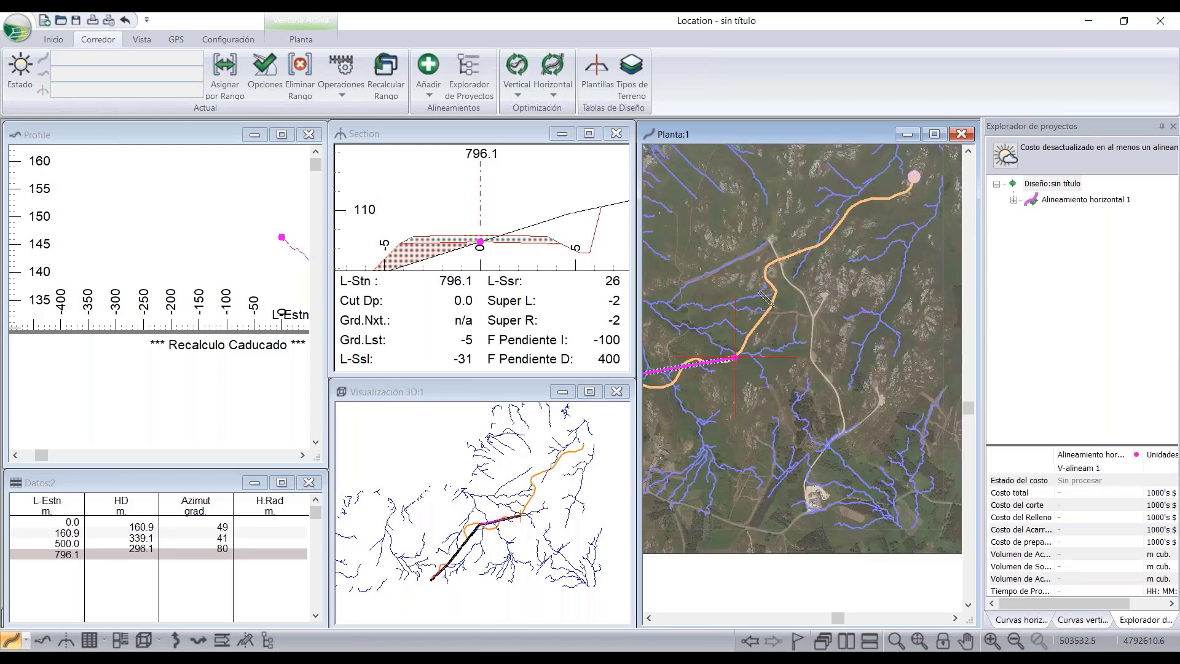
{"action": "left_click", "coordinate": [826, 239]}
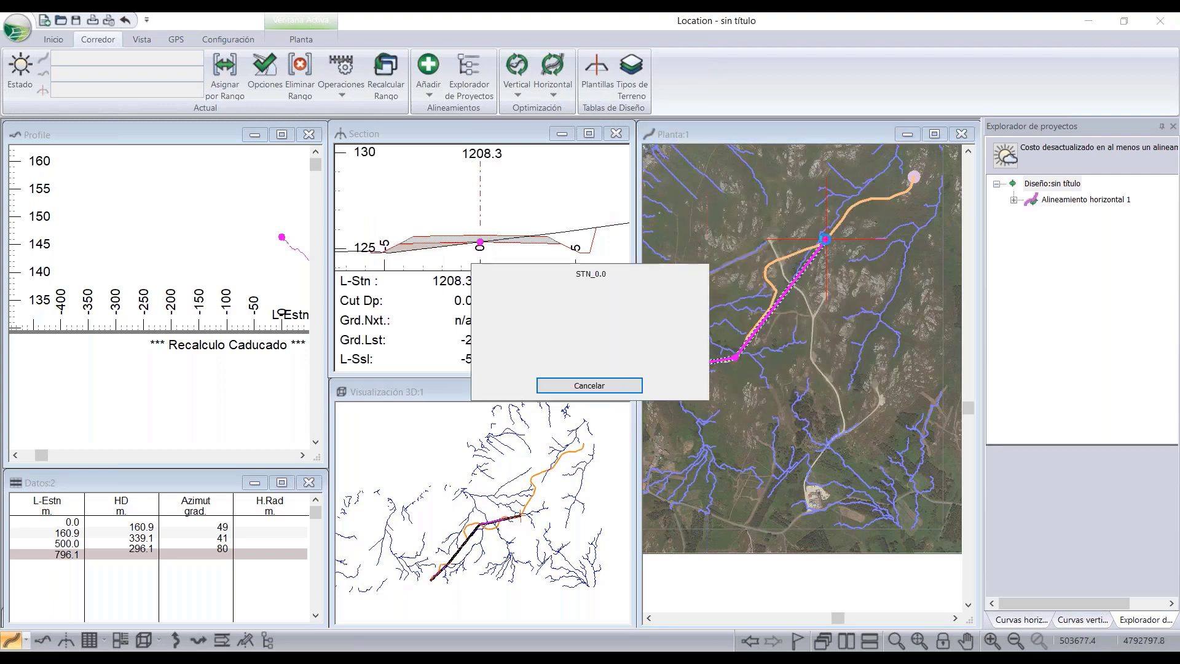
- Finish the horizontal alignment with IPs at about station 1406.7 and at point B, about station 1505.8
{"action": "middle_click_drag", "start_coordinate": [826, 239], "coordinate": [802, 271]}
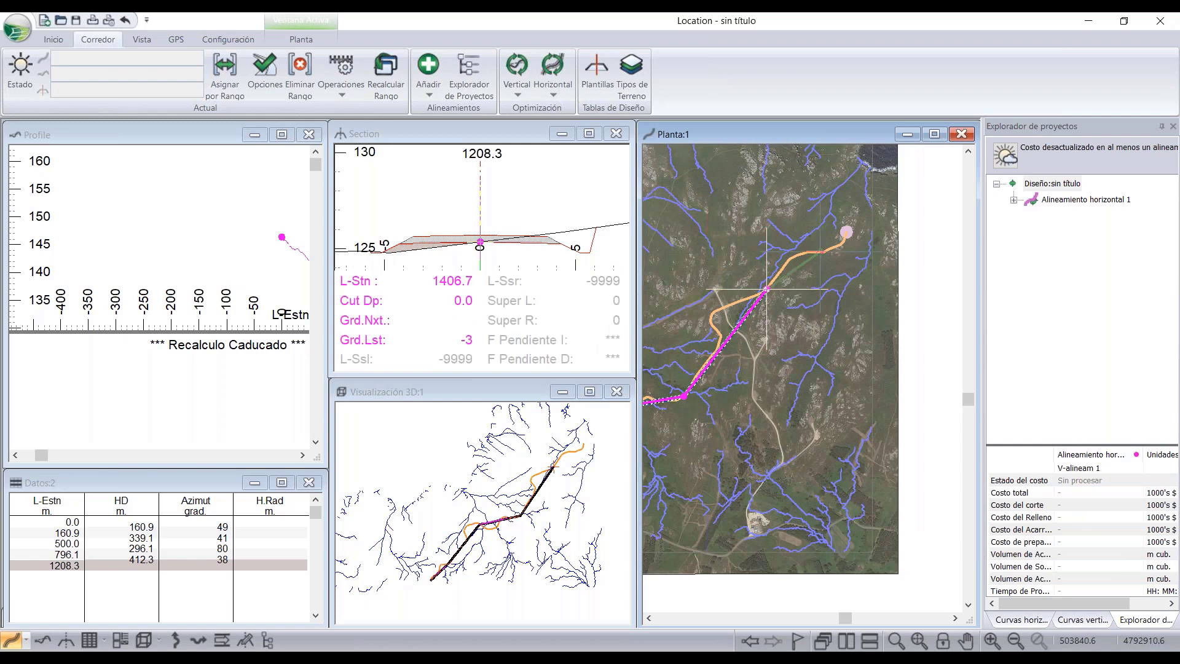
{"action": "left_click", "coordinate": [821, 252]}
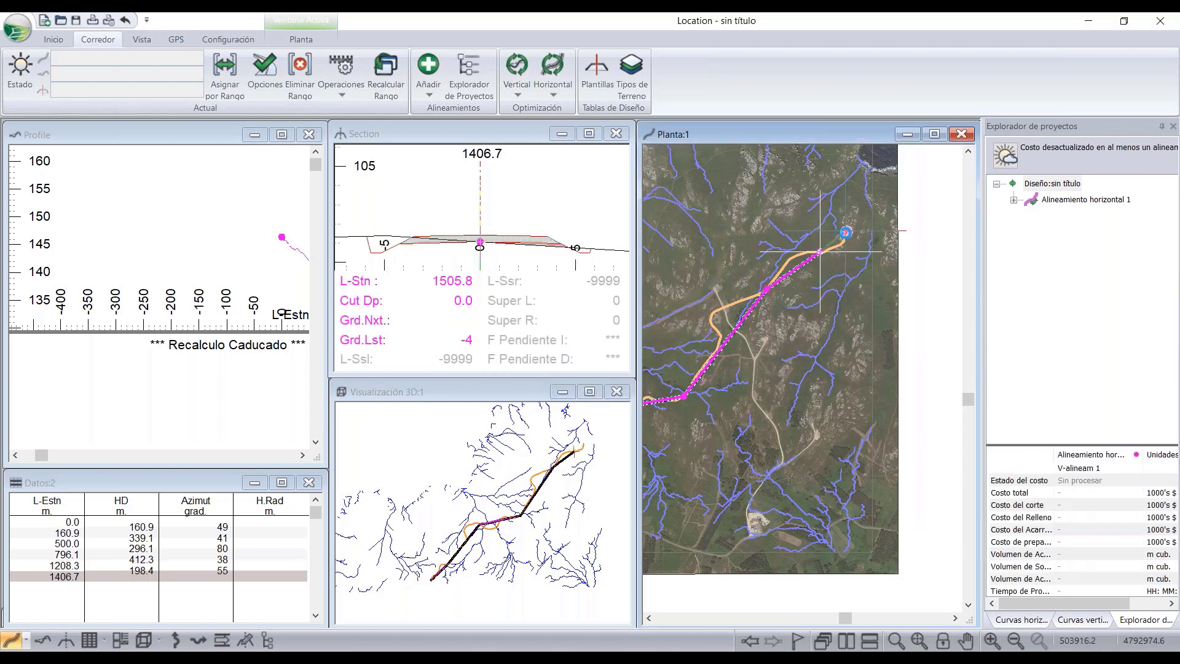
{"action": "left_click", "coordinate": [847, 231]}
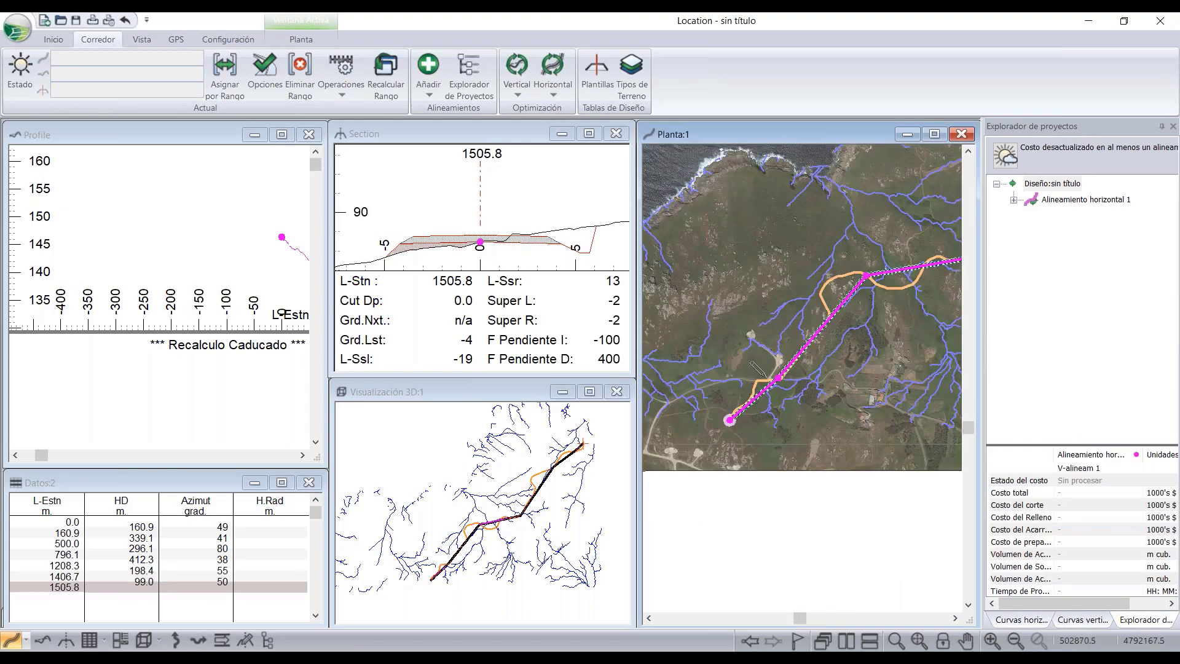
{"action": "middle_click_drag", "start_coordinate": [824, 307], "coordinate": [762, 337]}
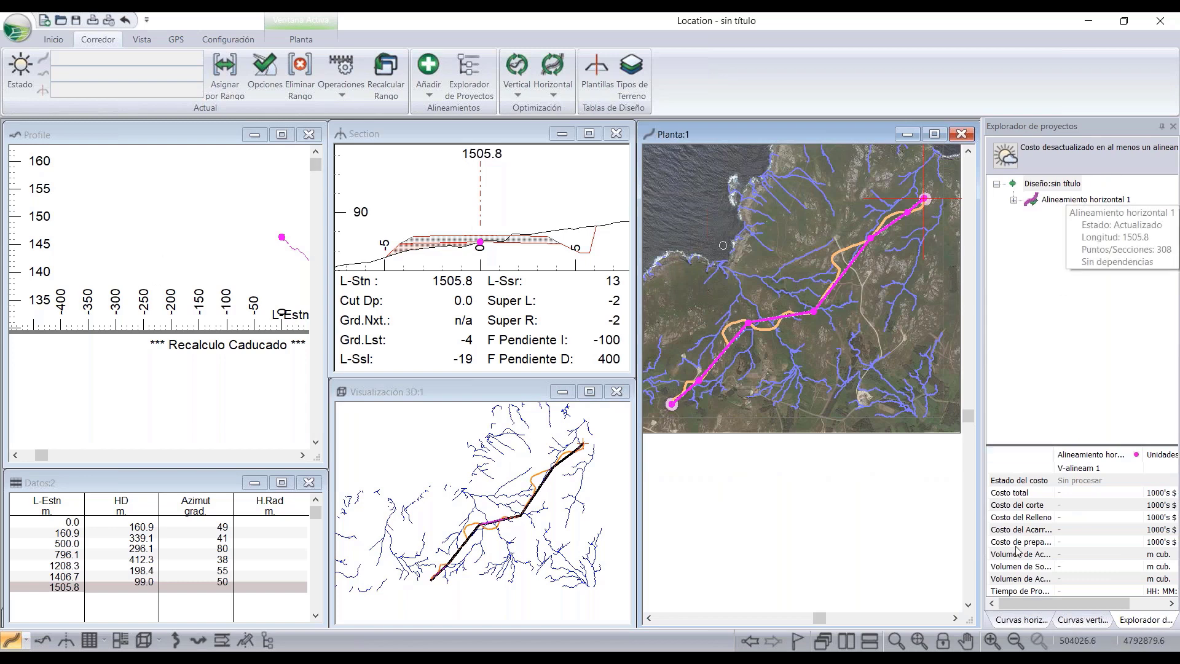
- Undock the Curvas horizontales window and place it over the Curvas verticales window
{"action": "double_click", "coordinate": [1020, 622]}
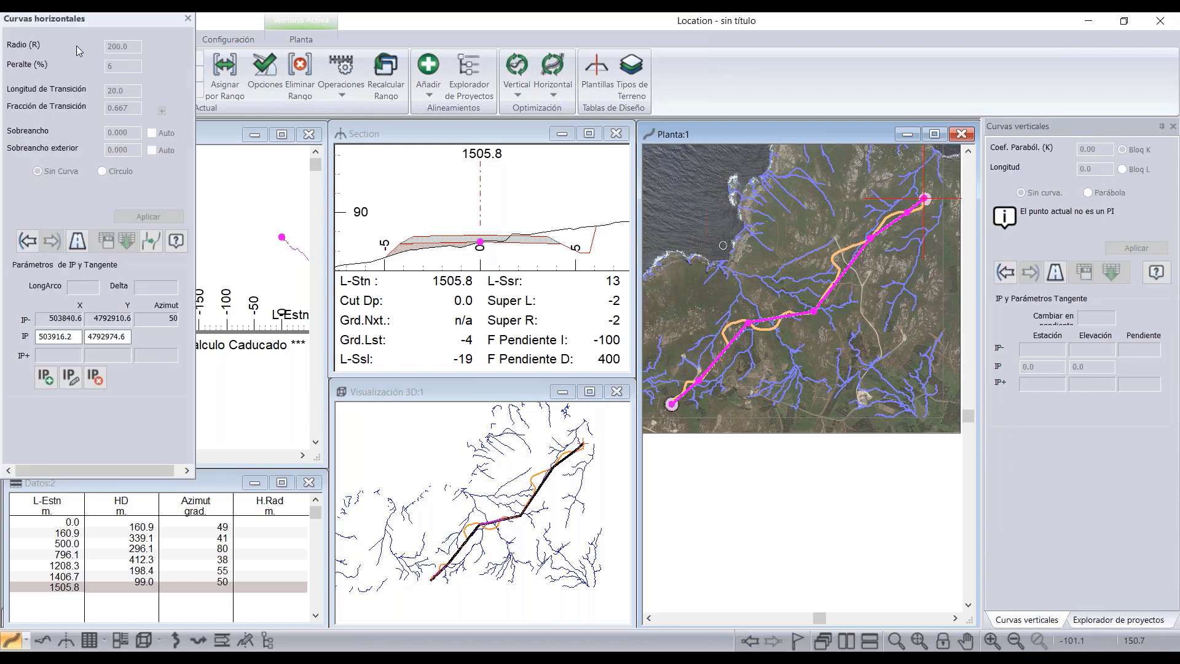
{"action": "left_click_drag", "start_coordinate": [43, 18], "coordinate": [143, 23]}
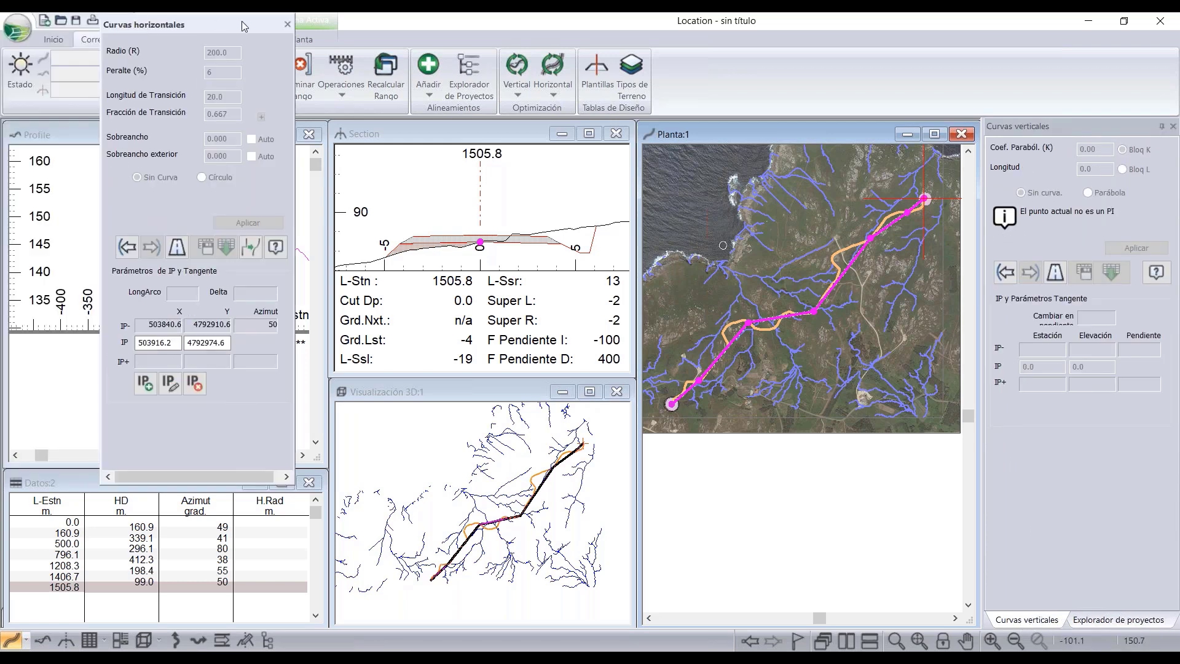
{"action": "left_click_drag", "start_coordinate": [242, 21], "coordinate": [1123, 149]}
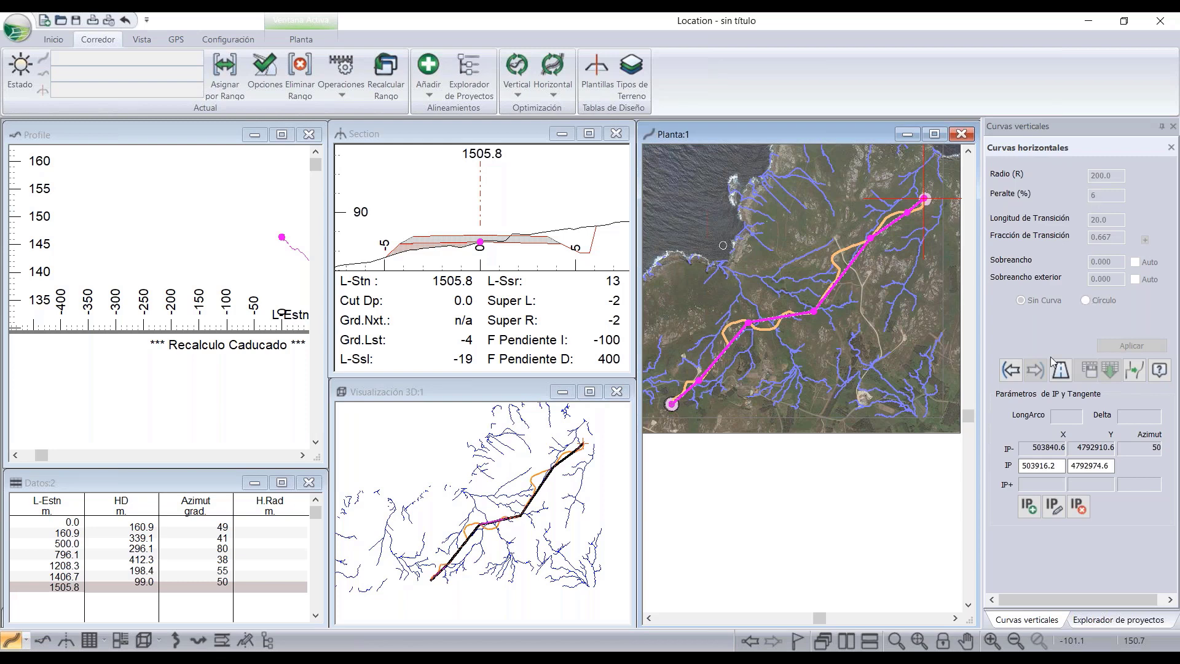
- Switch the plan view to the selection tool and make the first IP after Punto A, at station 160.9, current for curve editing
{"action": "right_click", "coordinate": [709, 385]}
{"action": "left_click", "coordinate": [731, 396]}
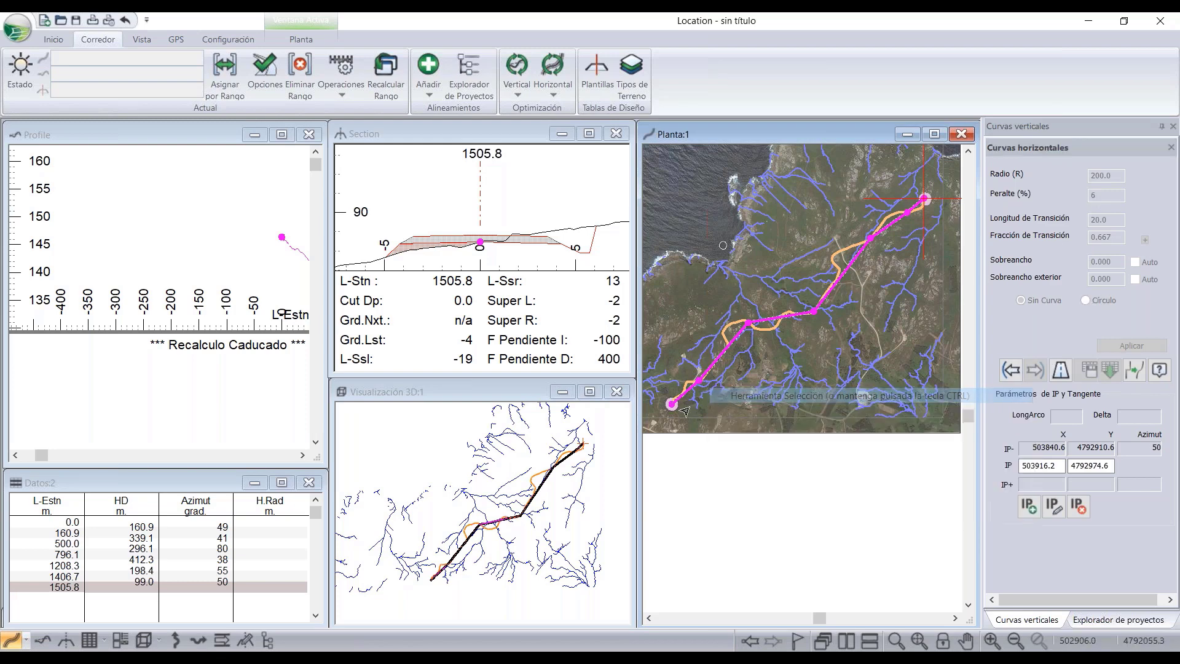
{"action": "left_click", "coordinate": [1051, 370]}
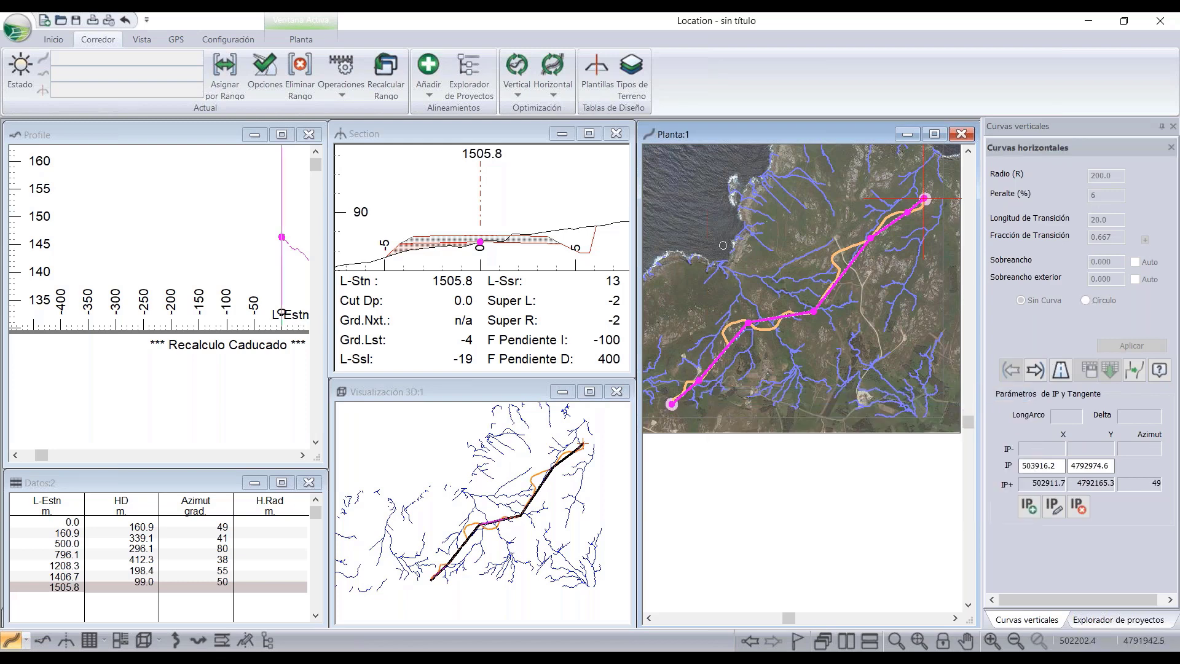
{"action": "left_click", "coordinate": [1048, 370]}
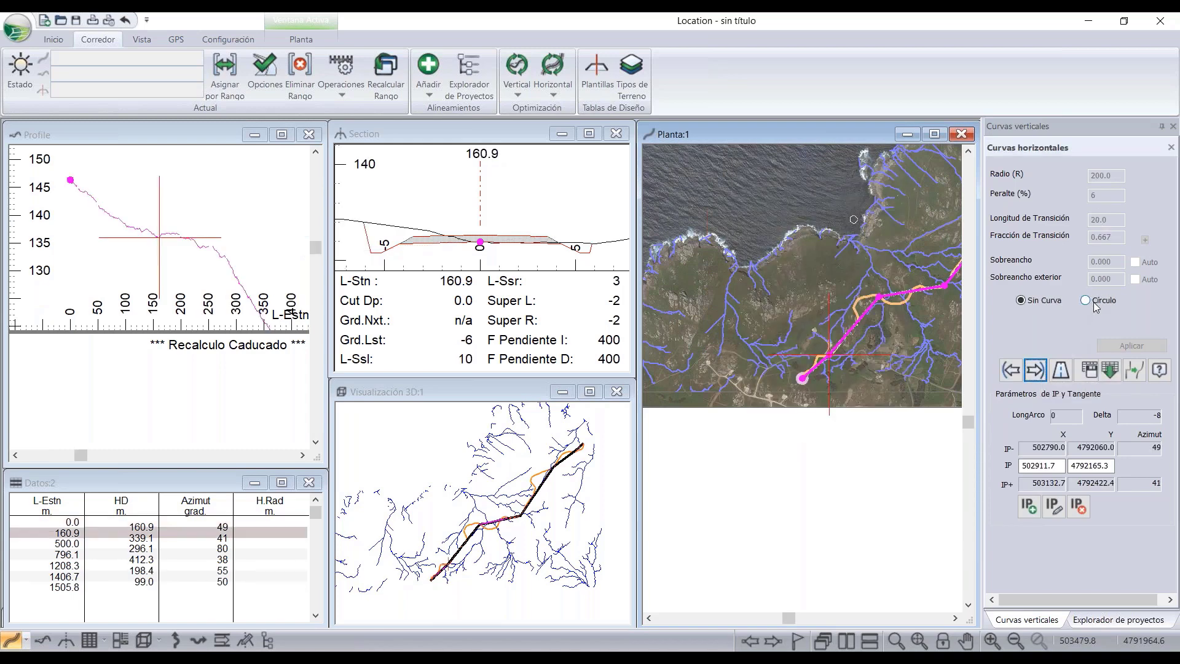
- Give the IP at station 160.9 a circular curve with radius 50, store it as the default curve, and apply it
{"action": "left_click", "coordinate": [1086, 300]}
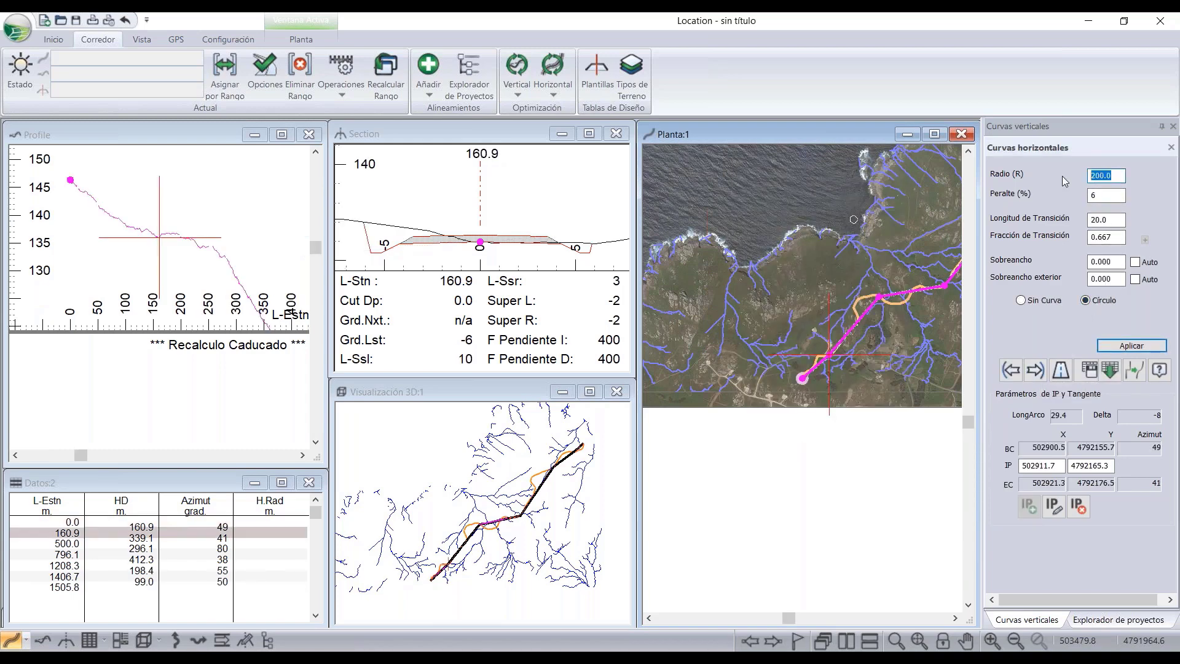
{"action": "type", "text": "50"}
{"action": "left_click", "coordinate": [1109, 196]}
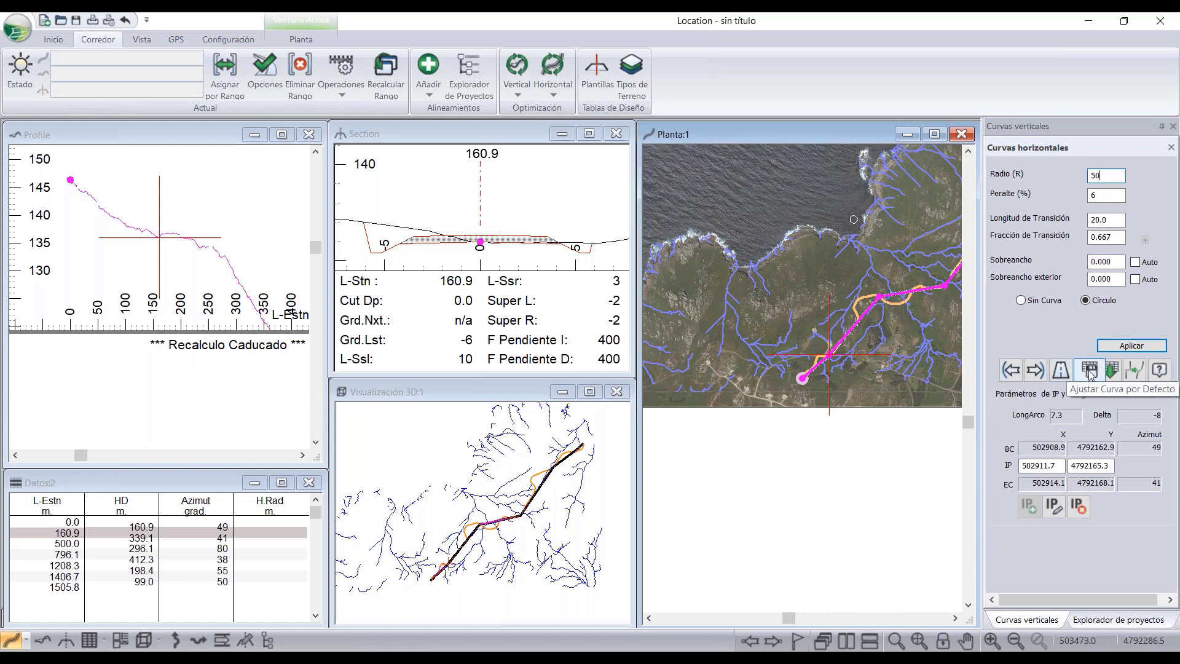
{"action": "left_click", "coordinate": [1090, 370]}
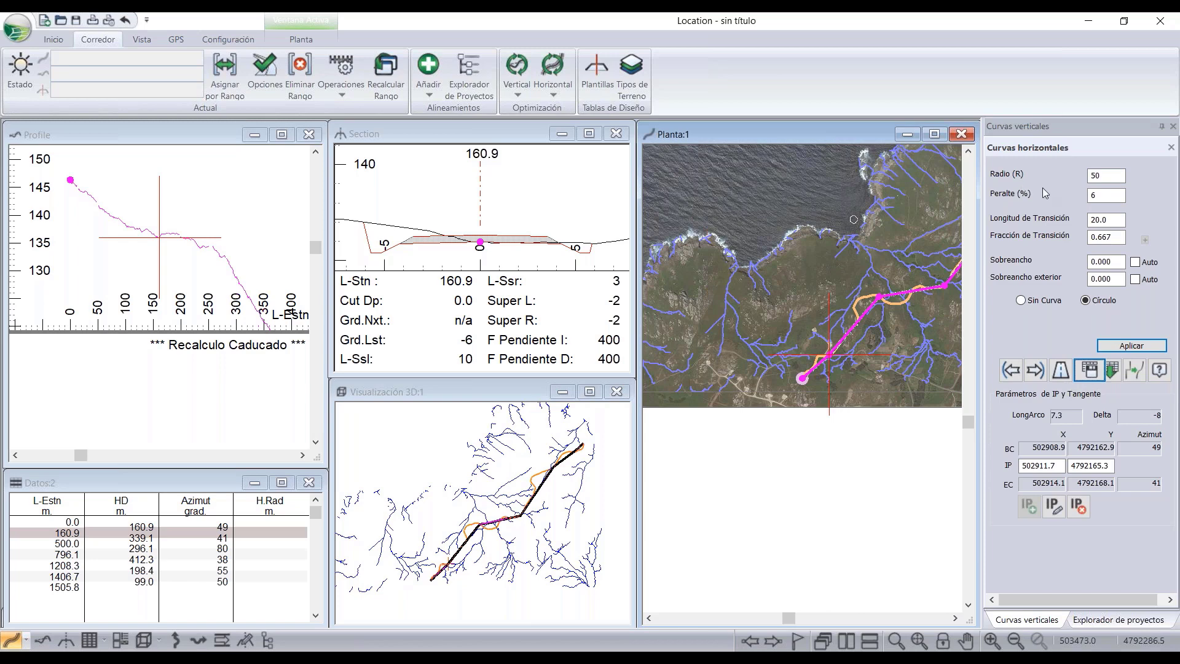
{"action": "left_click", "coordinate": [1116, 347]}
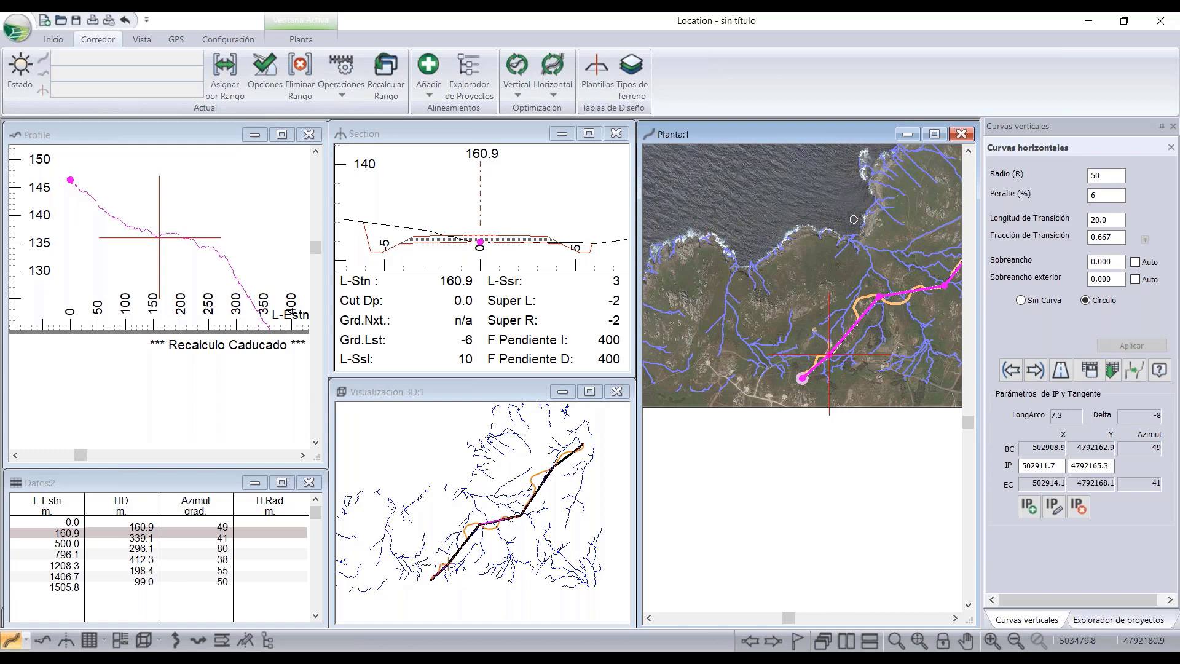
- Apply the stored default circular curve to the next two IPs, near stations 500 and 795
{"action": "left_click", "coordinate": [1036, 370]}
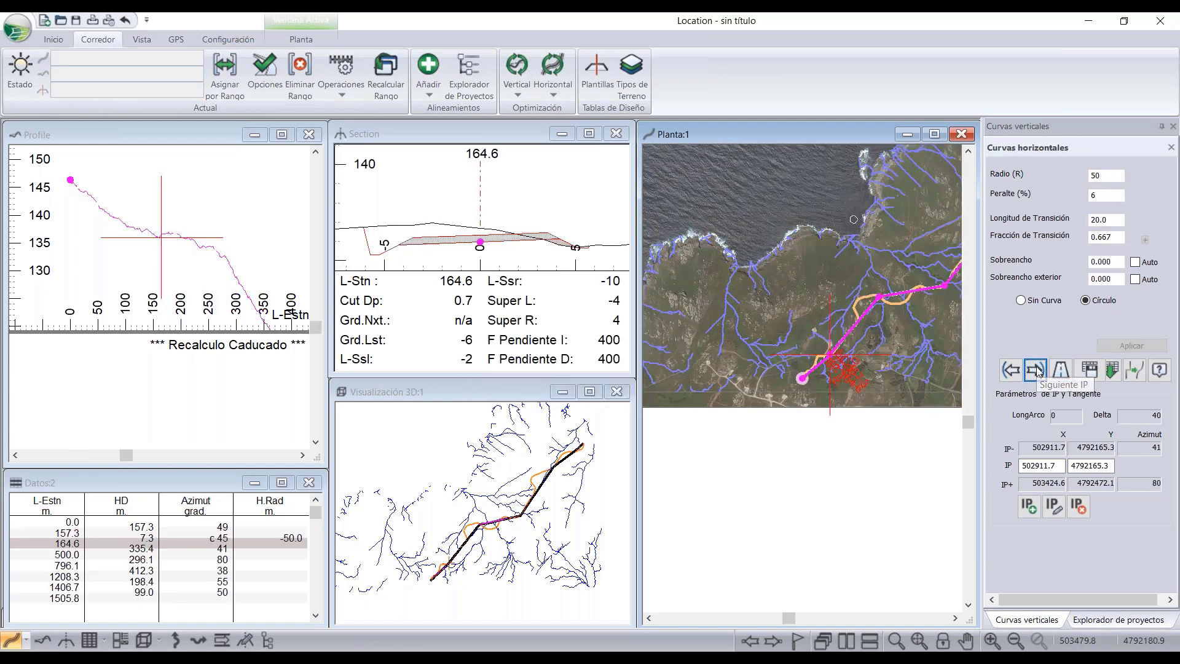
{"action": "left_click", "coordinate": [1111, 371]}
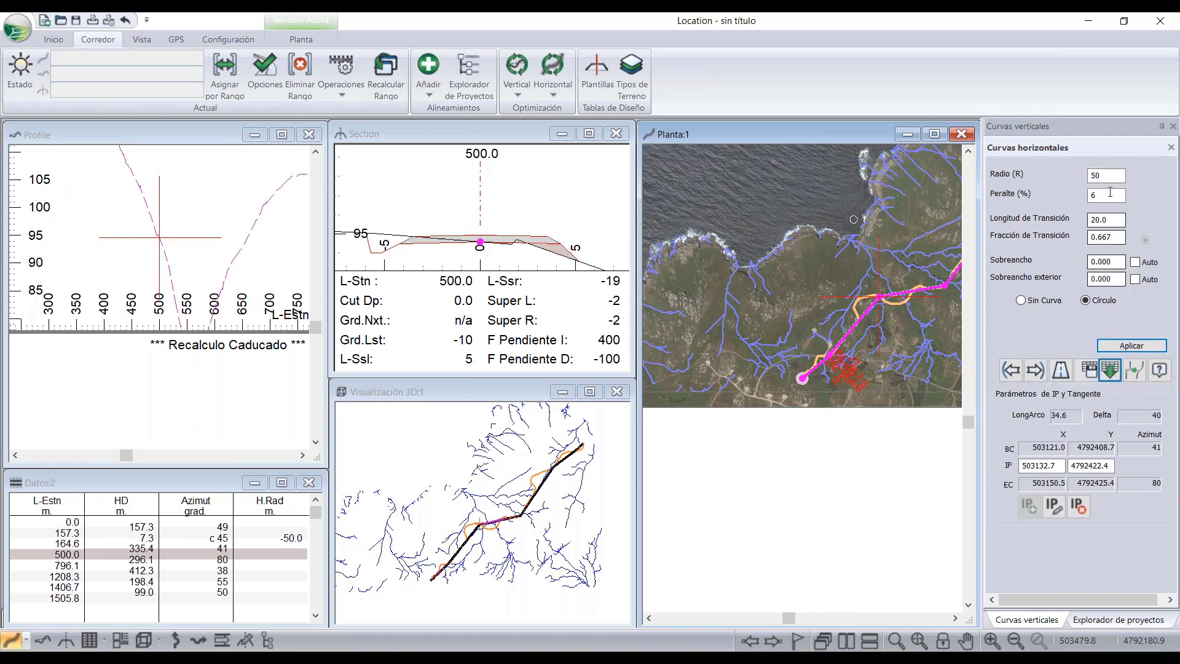
{"action": "left_click", "coordinate": [1131, 345]}
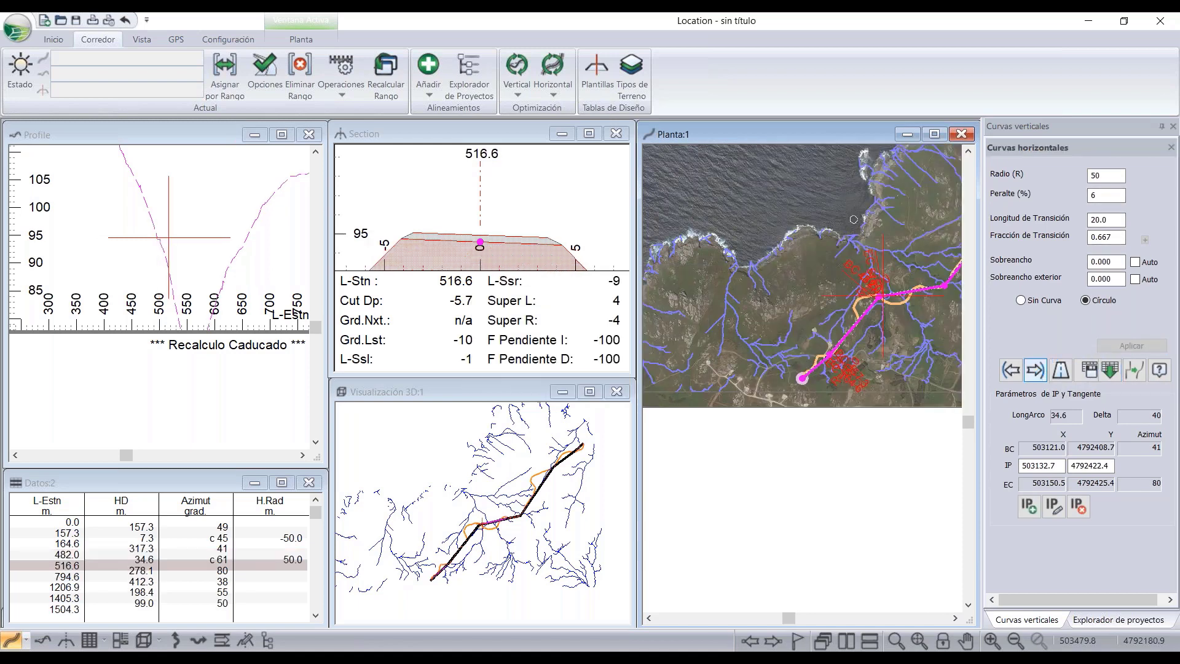
{"action": "left_click", "coordinate": [1037, 370]}
{"action": "left_click", "coordinate": [1111, 371]}
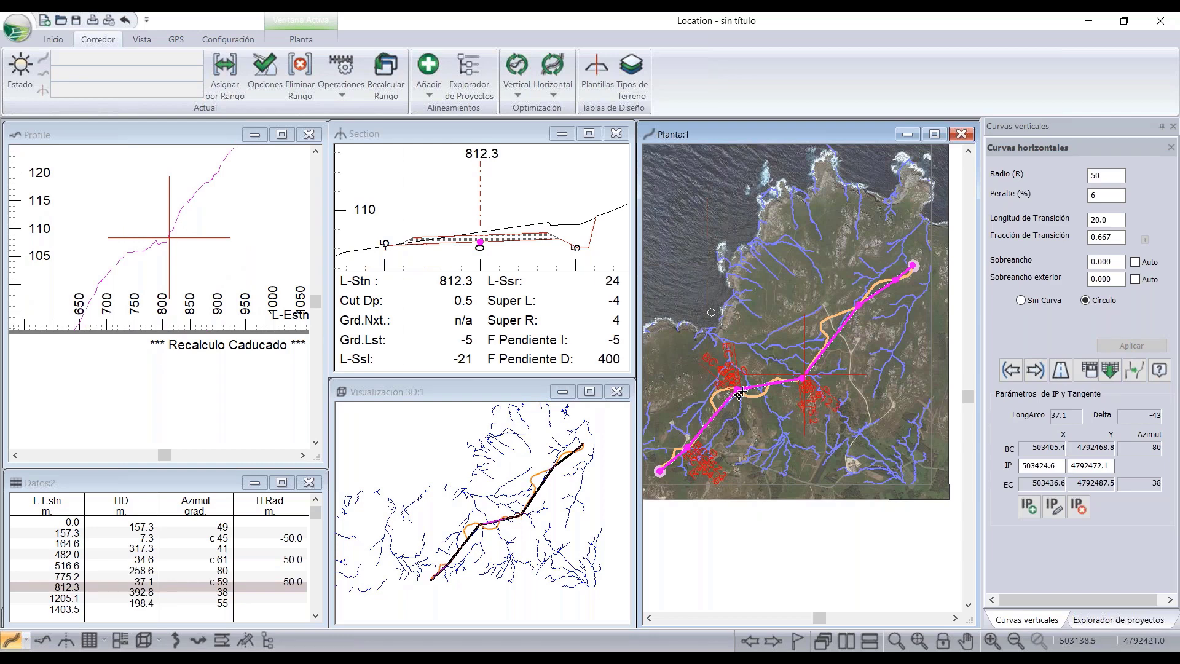
- Auto-generate the horizontal curves using the default curve, with a minimum delta angle of 20 degrees over all stations
{"action": "left_click", "coordinate": [1135, 371]}
{"action": "left_click_drag", "start_coordinate": [959, 280], "coordinate": [557, 218]}
{"action": "left_click", "coordinate": [447, 263]}
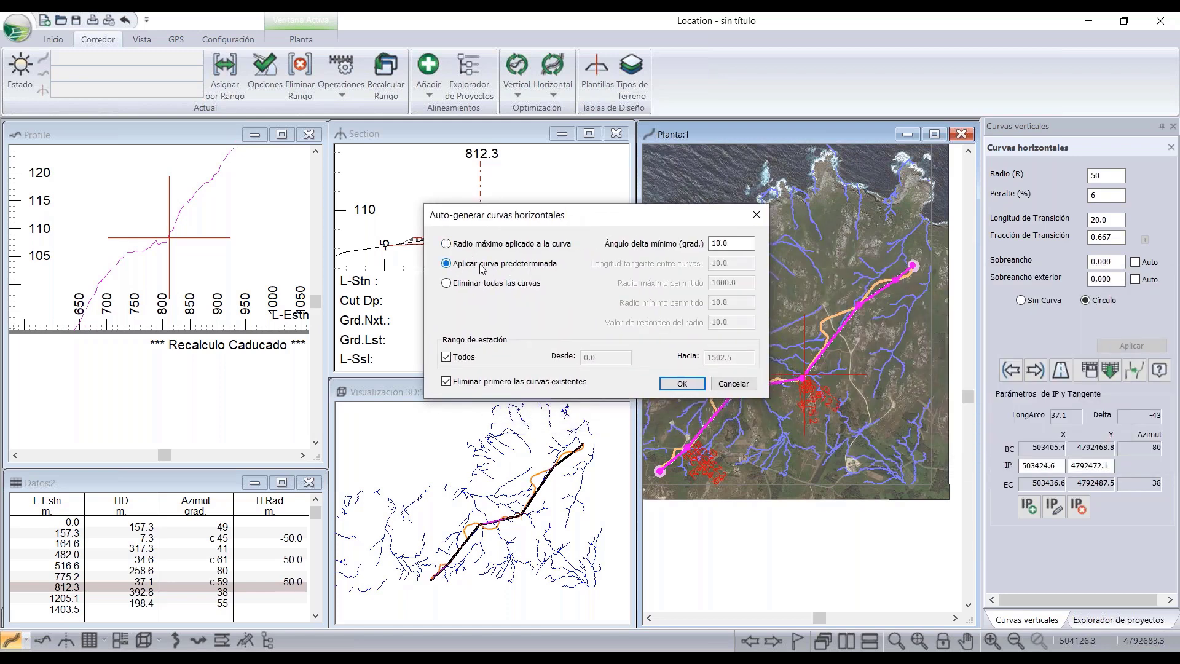
{"action": "left_click", "coordinate": [728, 242]}
{"action": "left_click_drag", "start_coordinate": [728, 243], "coordinate": [706, 241]}
{"action": "type", "text": "20"}
{"action": "left_click_drag", "start_coordinate": [589, 216], "coordinate": [499, 159]}
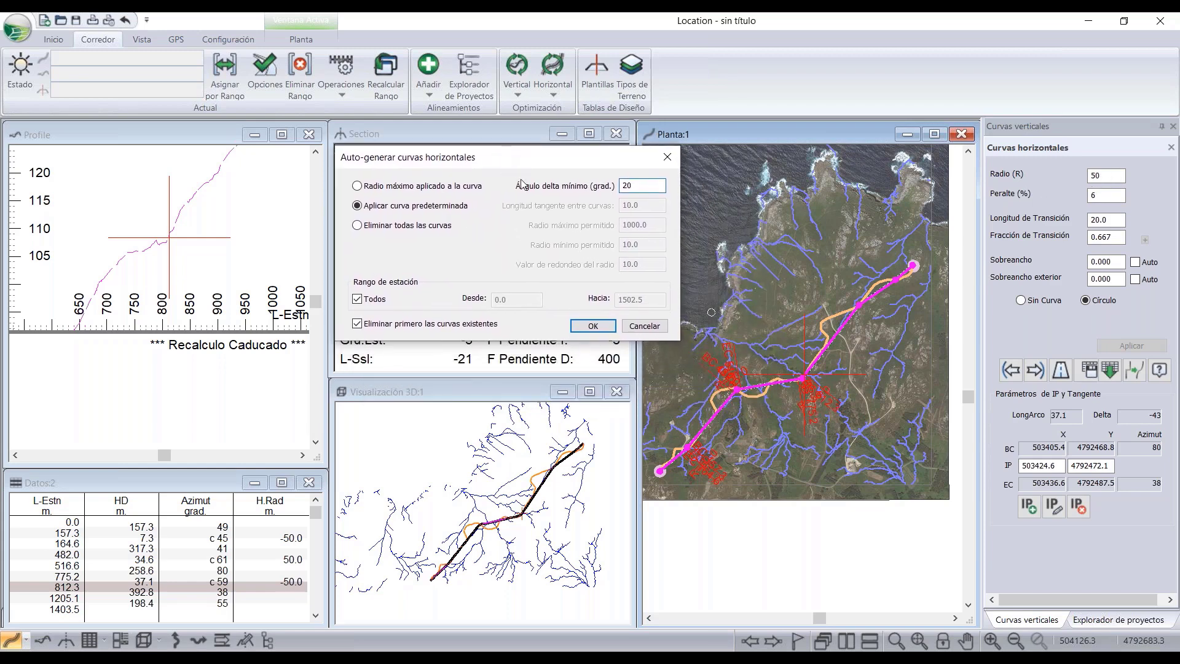
{"action": "left_click", "coordinate": [590, 327]}
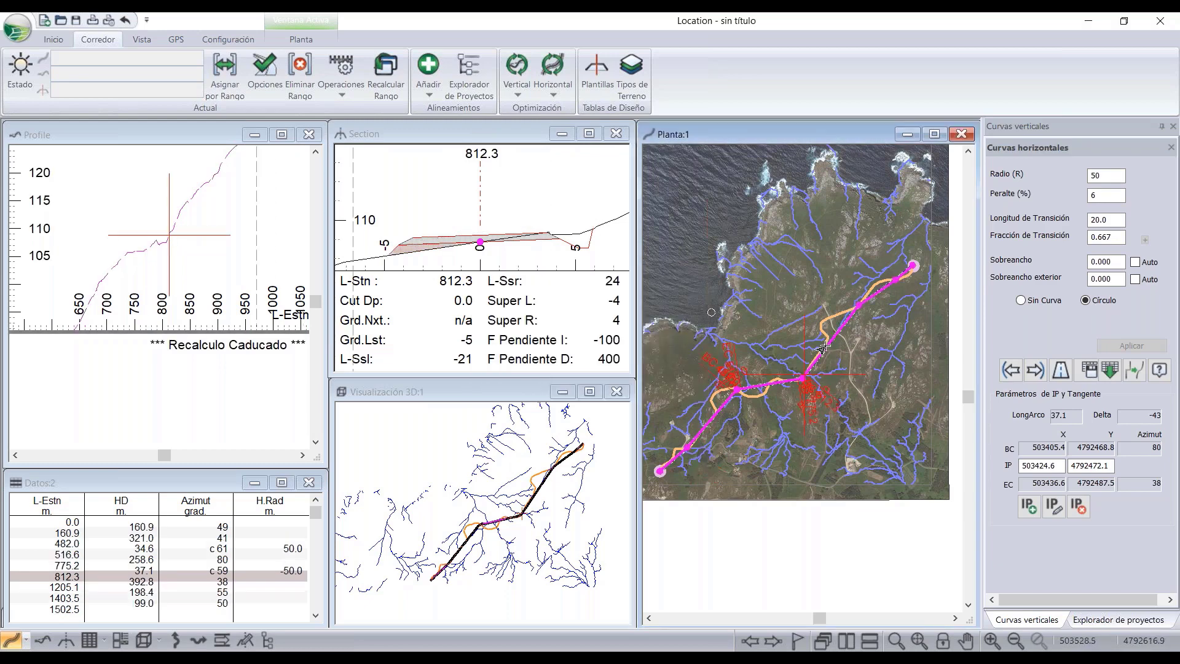
- Apply the default circular curve with a 50 m radius to the horizontal IP at station 1403.5
{"action": "scroll", "coordinate": [849, 354], "scroll_direction": "down", "scroll_amount": 1}
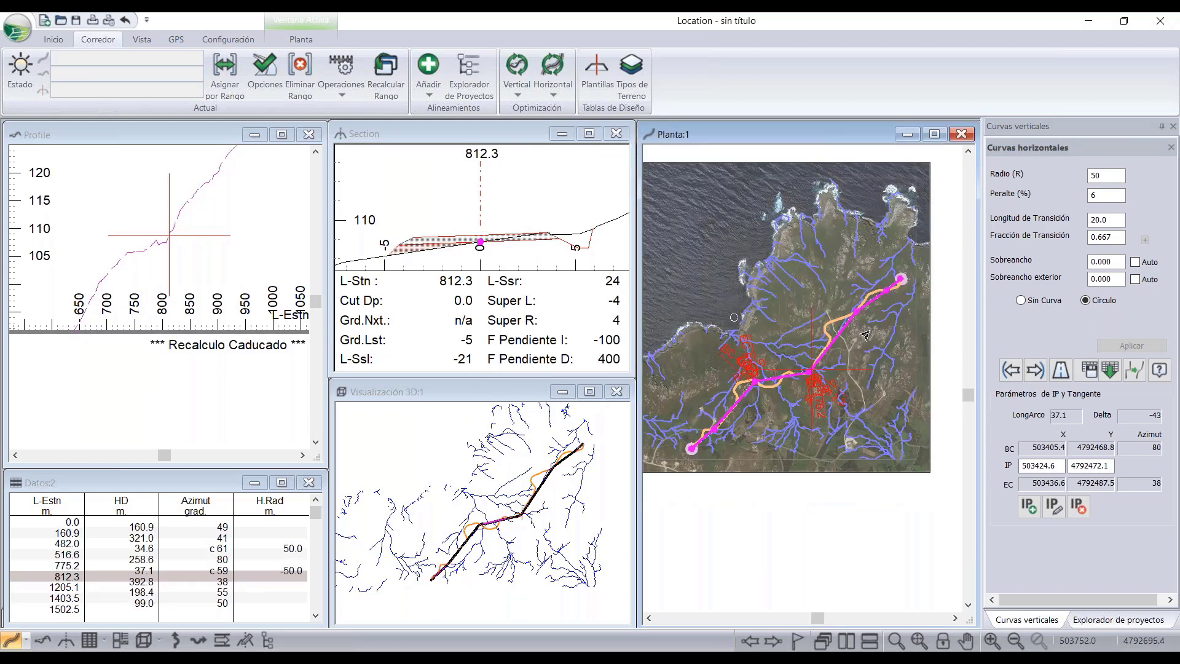
{"action": "right_click", "coordinate": [850, 343]}
{"action": "left_click", "coordinate": [888, 294]}
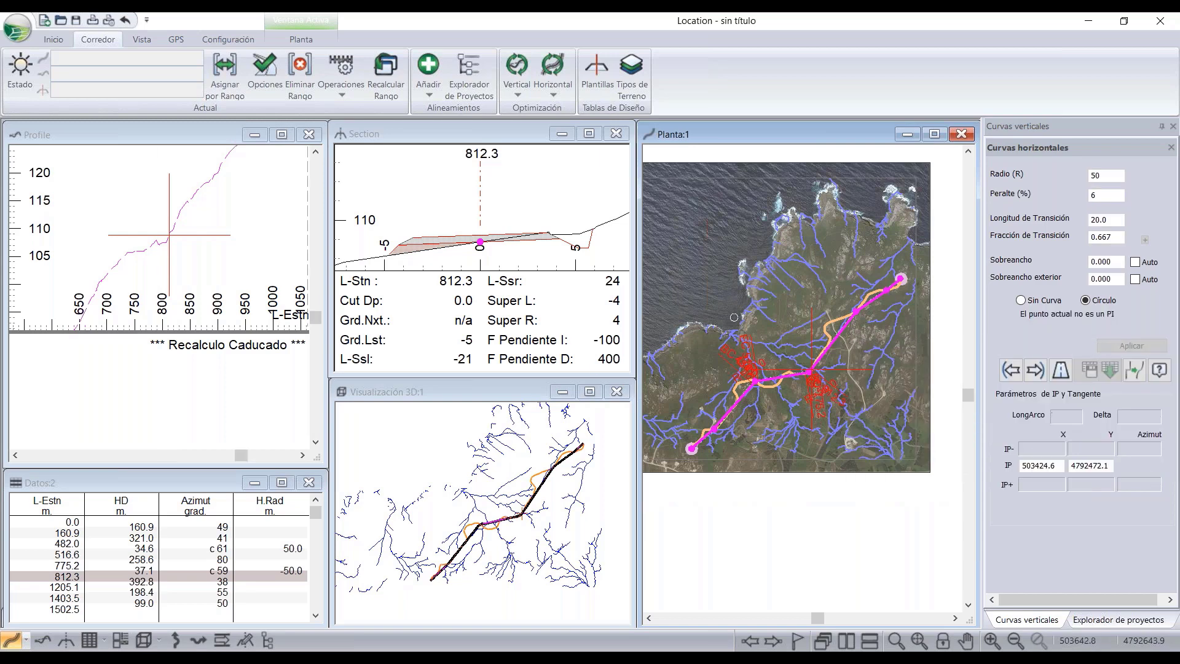
{"action": "scroll", "coordinate": [898, 310], "scroll_direction": "up", "scroll_amount": 3}
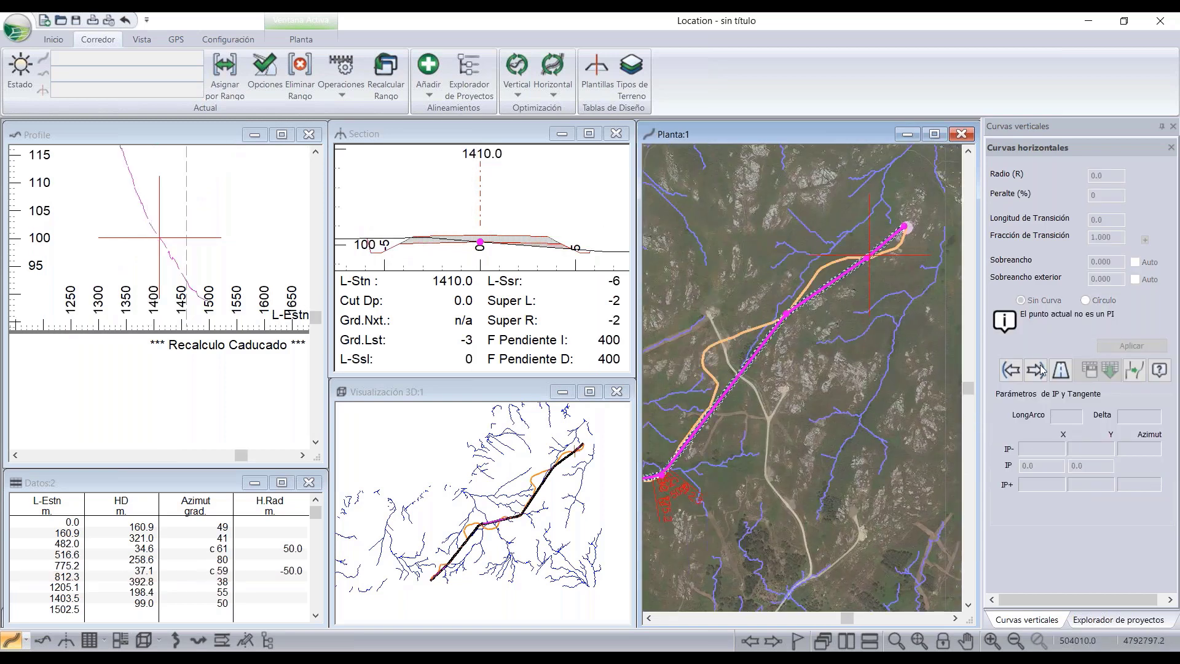
{"action": "left_click", "coordinate": [1011, 372]}
{"action": "left_click", "coordinate": [1011, 371]}
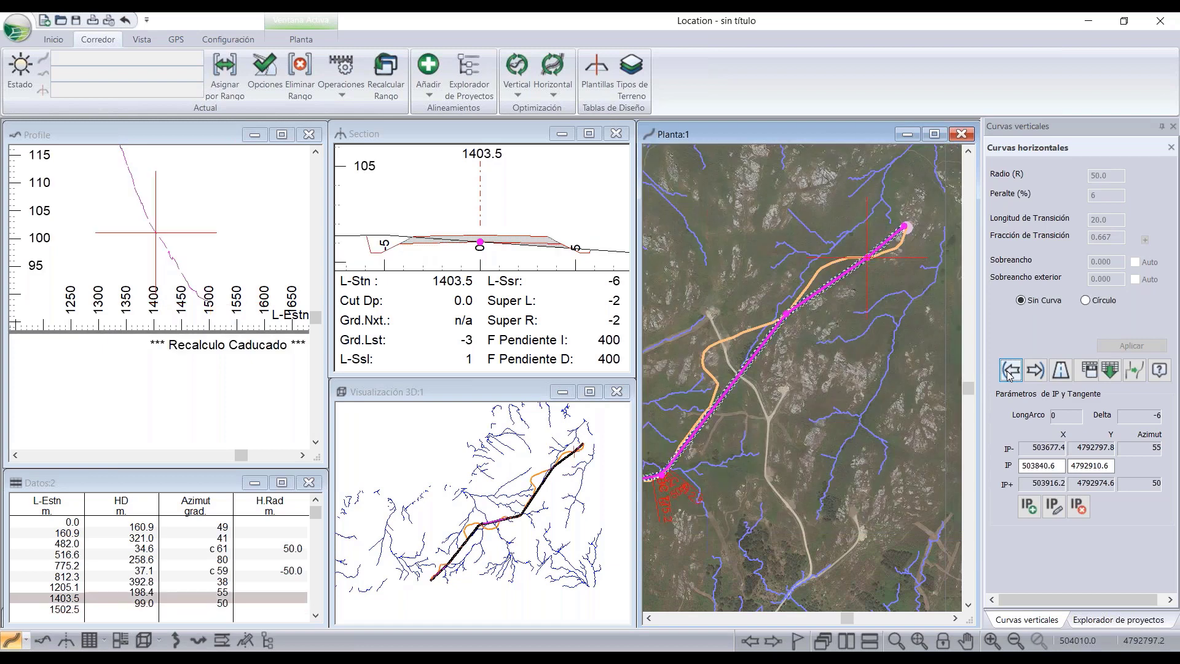
{"action": "left_click", "coordinate": [1086, 300]}
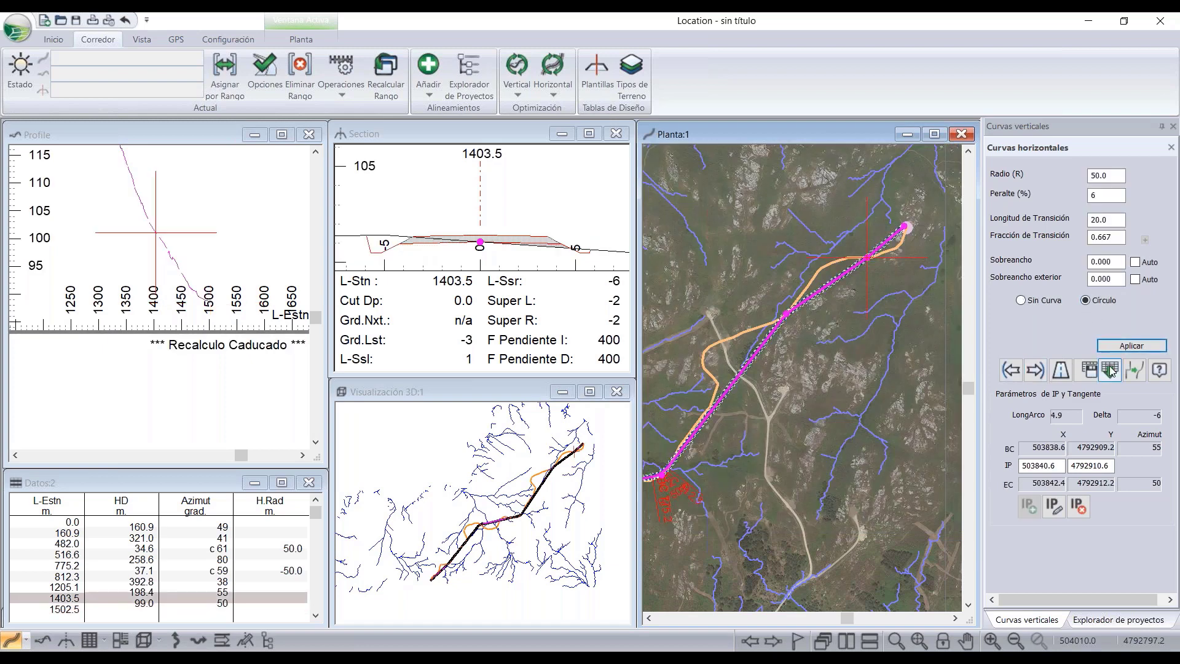
{"action": "left_click", "coordinate": [1110, 369]}
{"action": "left_click", "coordinate": [1125, 346]}
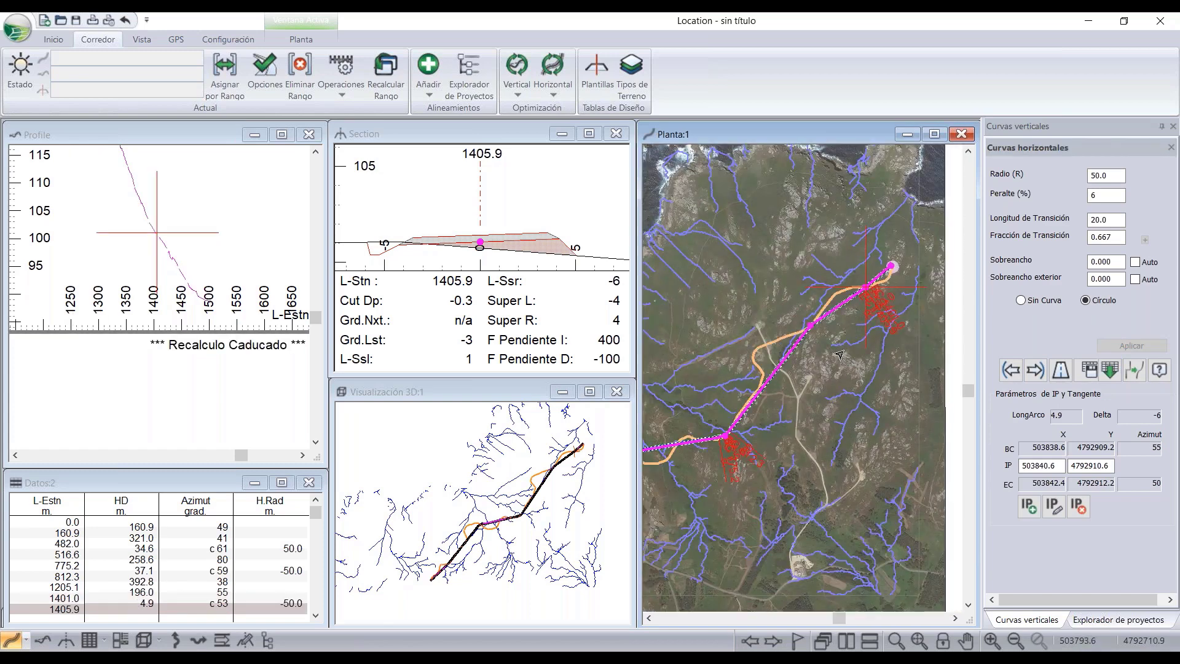
- Apply the default 50 m radius curve to the horizontal IP at station 1205.1 and dock the horizontal curves panel with the others
{"action": "left_click", "coordinate": [1011, 369]}
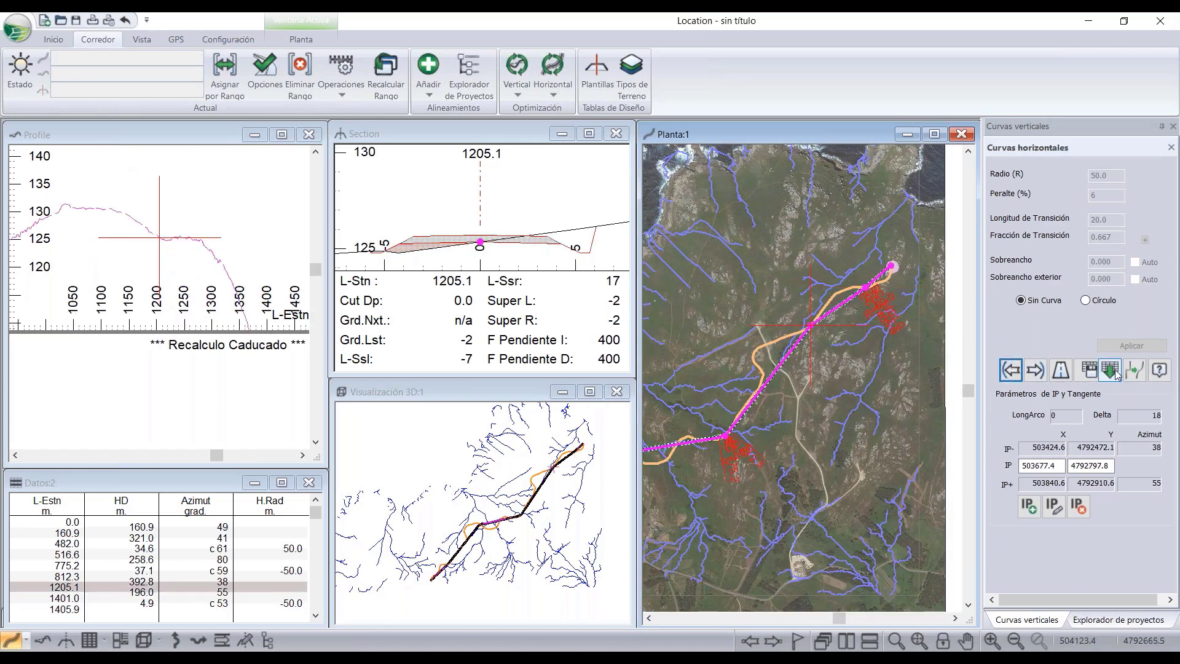
{"action": "left_click", "coordinate": [1111, 369]}
{"action": "left_click", "coordinate": [1125, 345]}
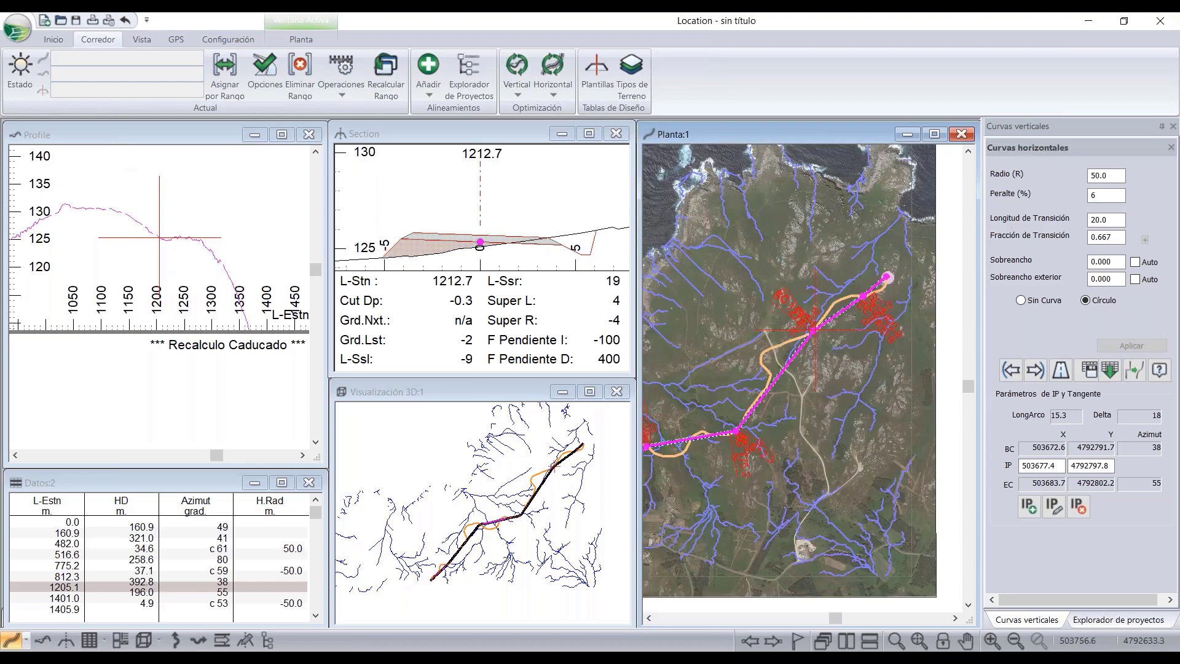
{"action": "scroll", "coordinate": [768, 356], "scroll_direction": "down", "scroll_amount": 1}
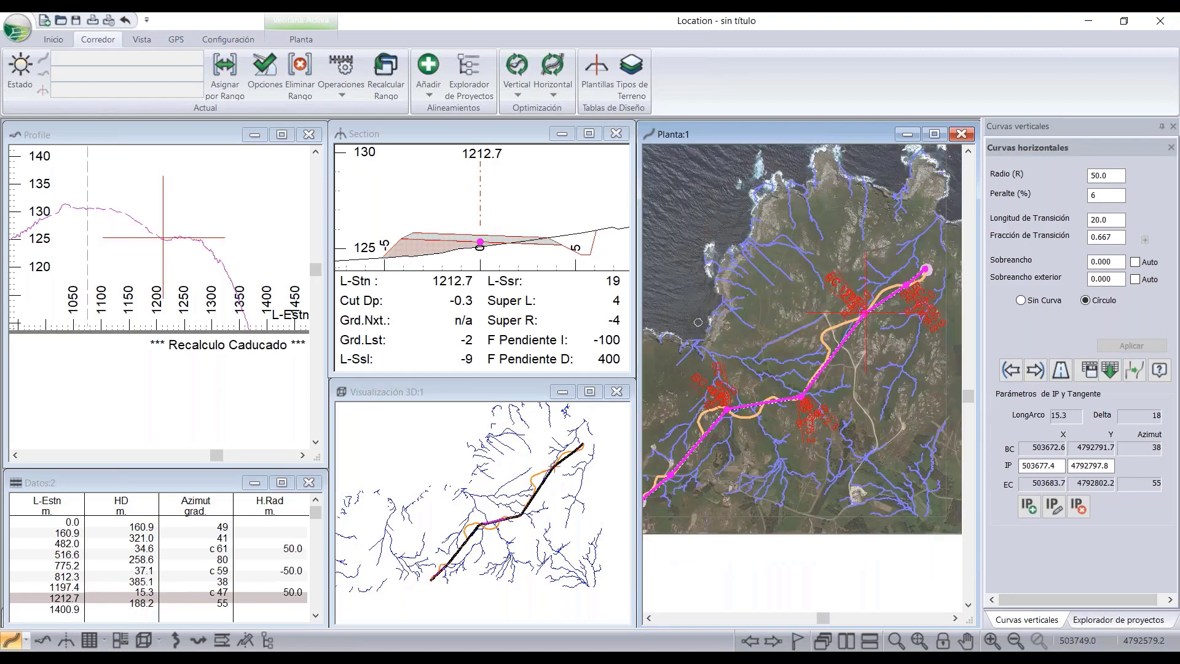
{"action": "double_click", "coordinate": [1060, 146]}
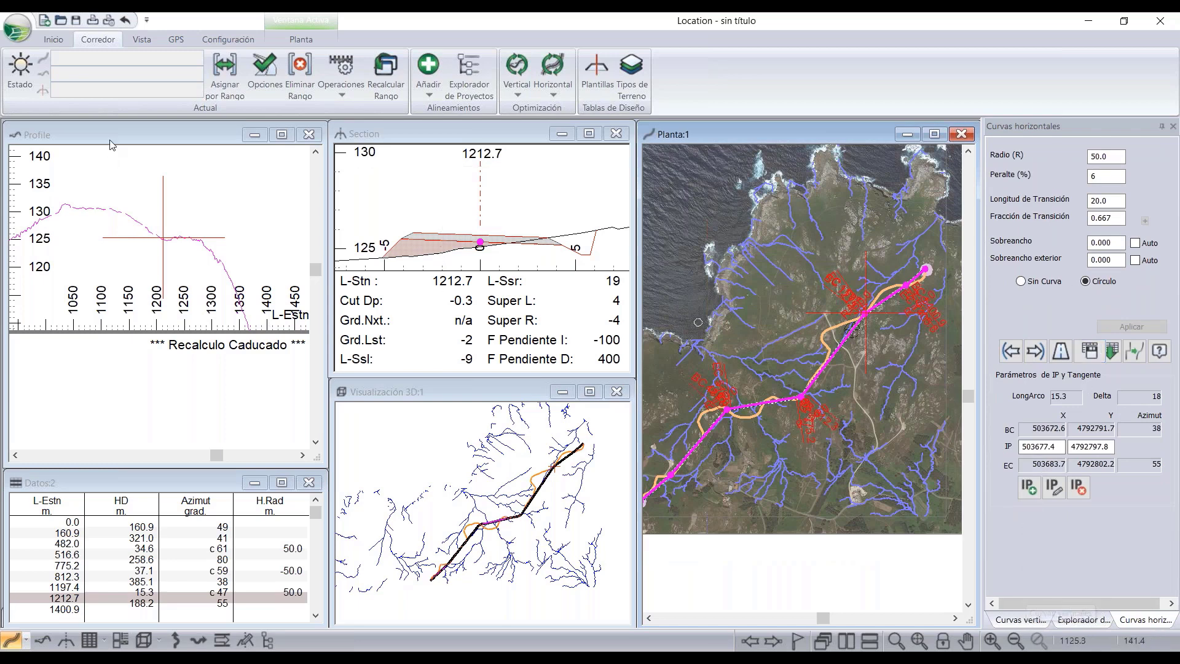
- Draw the vertical alignment along the terrain profile with IPs at about stations 383, 640, 885 and 1283, ending at about 1493
{"action": "left_click", "coordinate": [130, 197]}
{"action": "scroll", "coordinate": [200, 206], "scroll_direction": "down", "scroll_amount": 4}
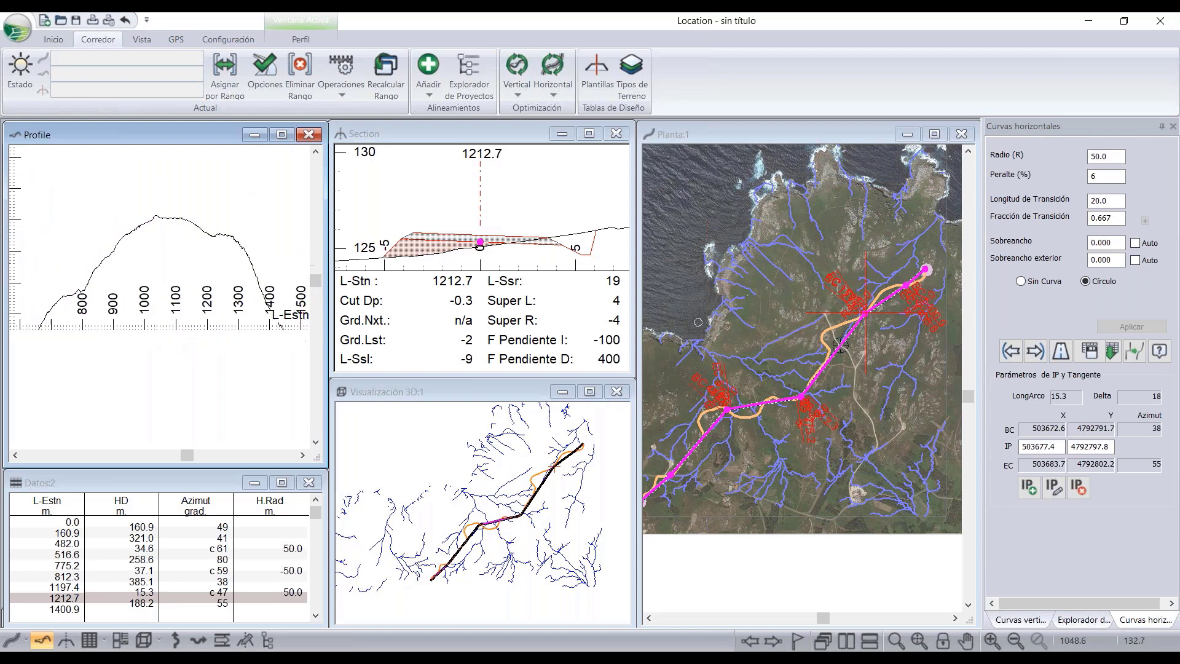
{"action": "scroll", "coordinate": [158, 235], "scroll_direction": "down", "scroll_amount": 4}
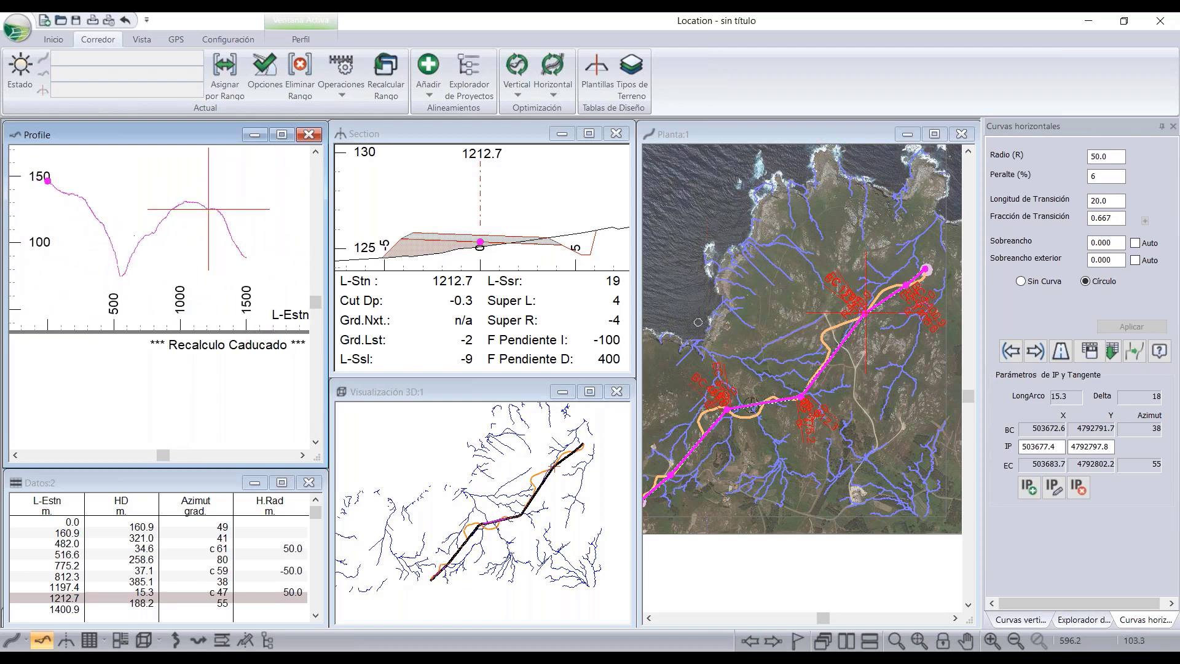
{"action": "right_click", "coordinate": [148, 201]}
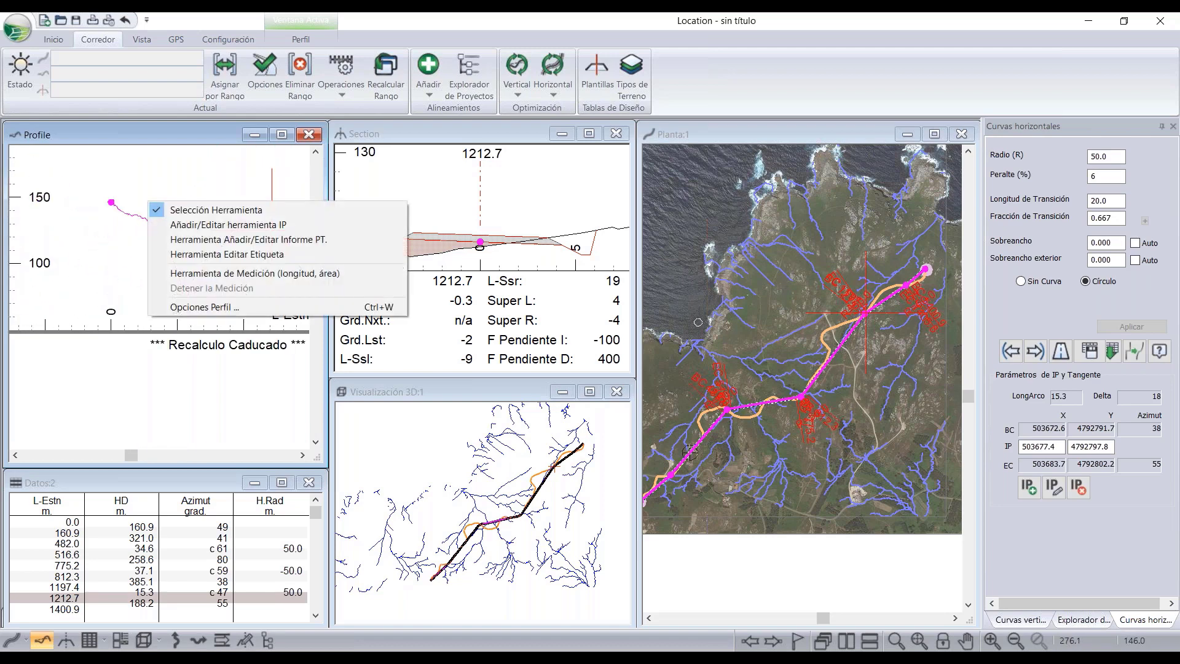
{"action": "left_click", "coordinate": [172, 226]}
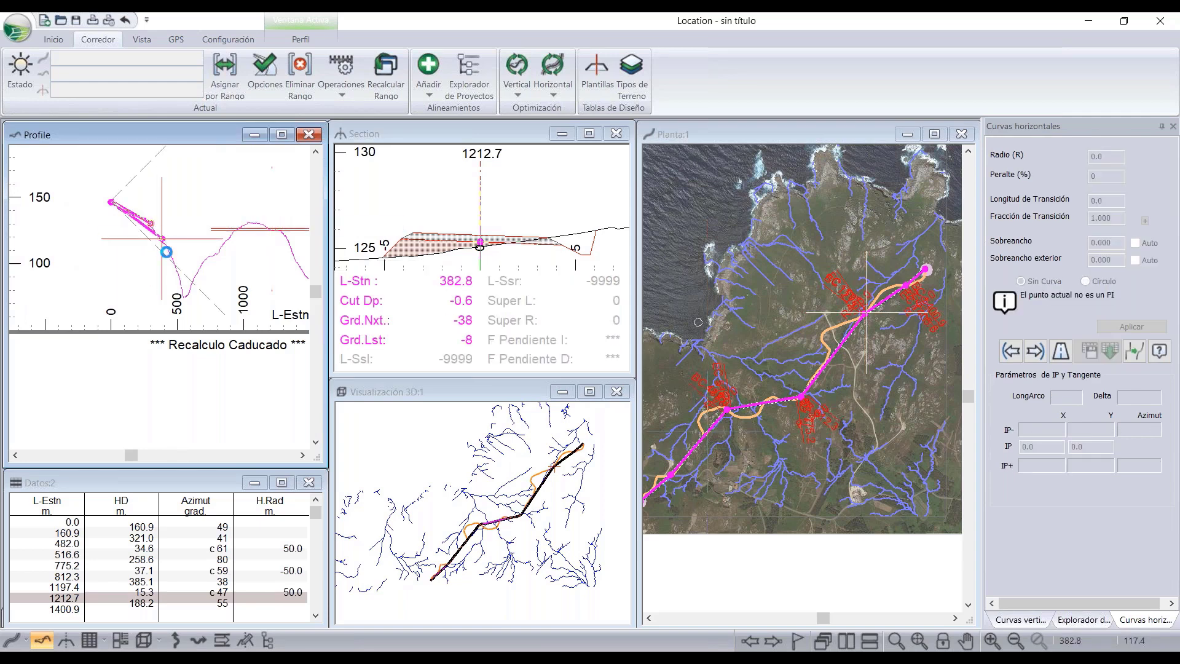
{"action": "left_click", "coordinate": [162, 238]}
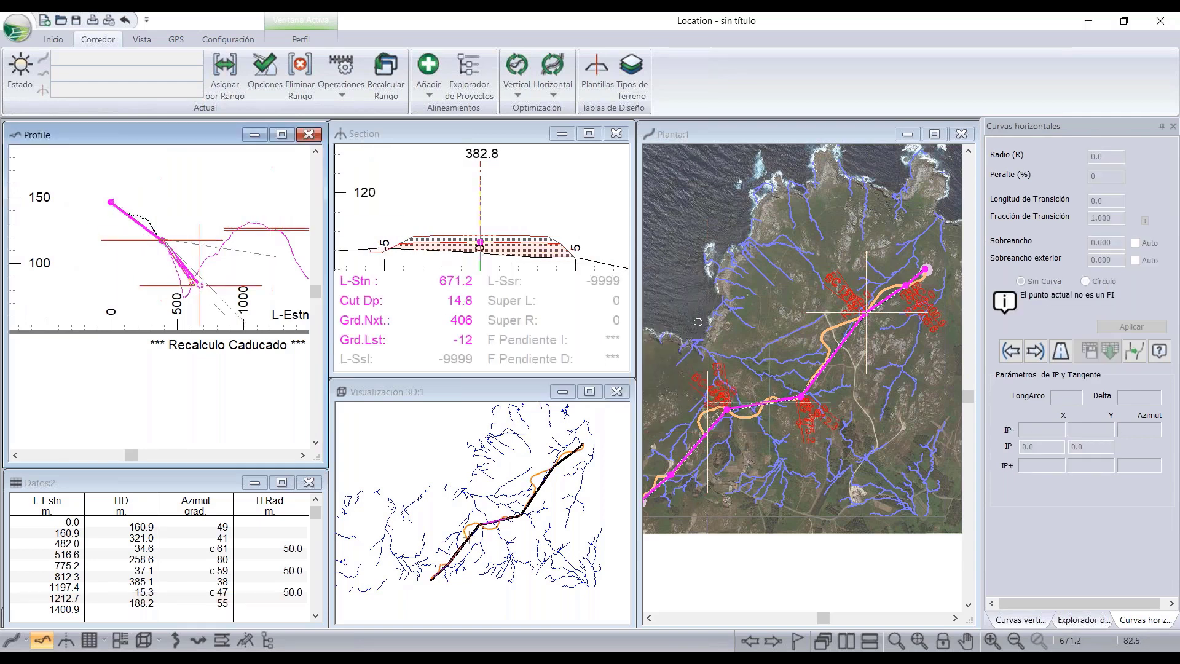
{"action": "left_click", "coordinate": [195, 283]}
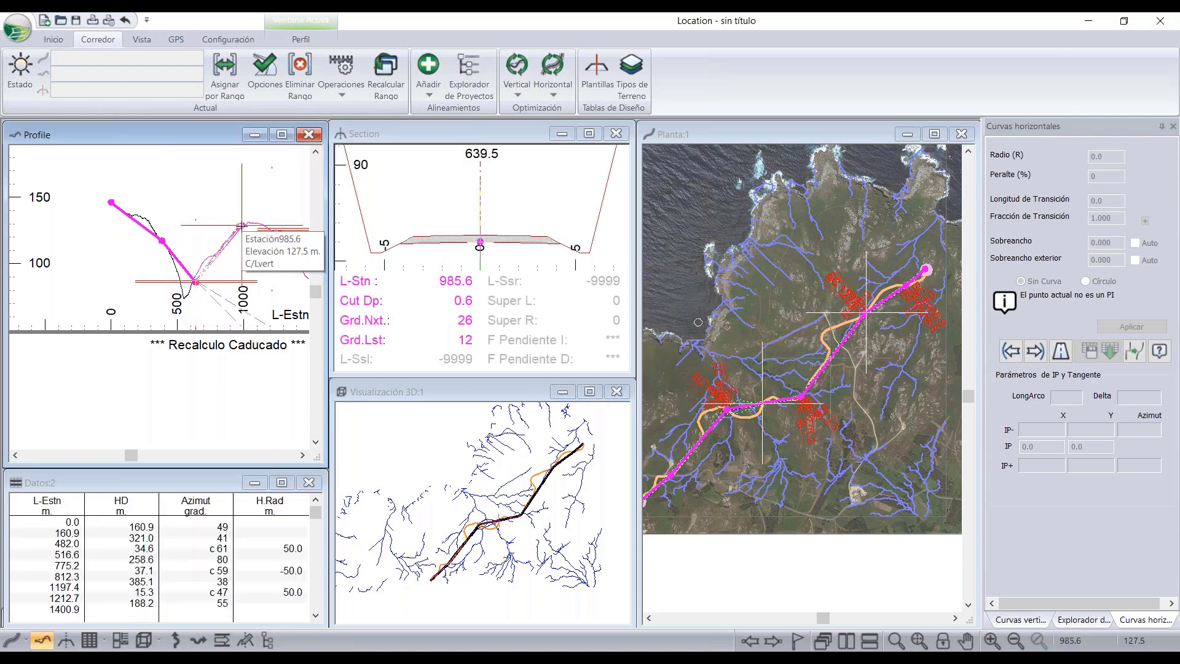
{"action": "left_click", "coordinate": [225, 223]}
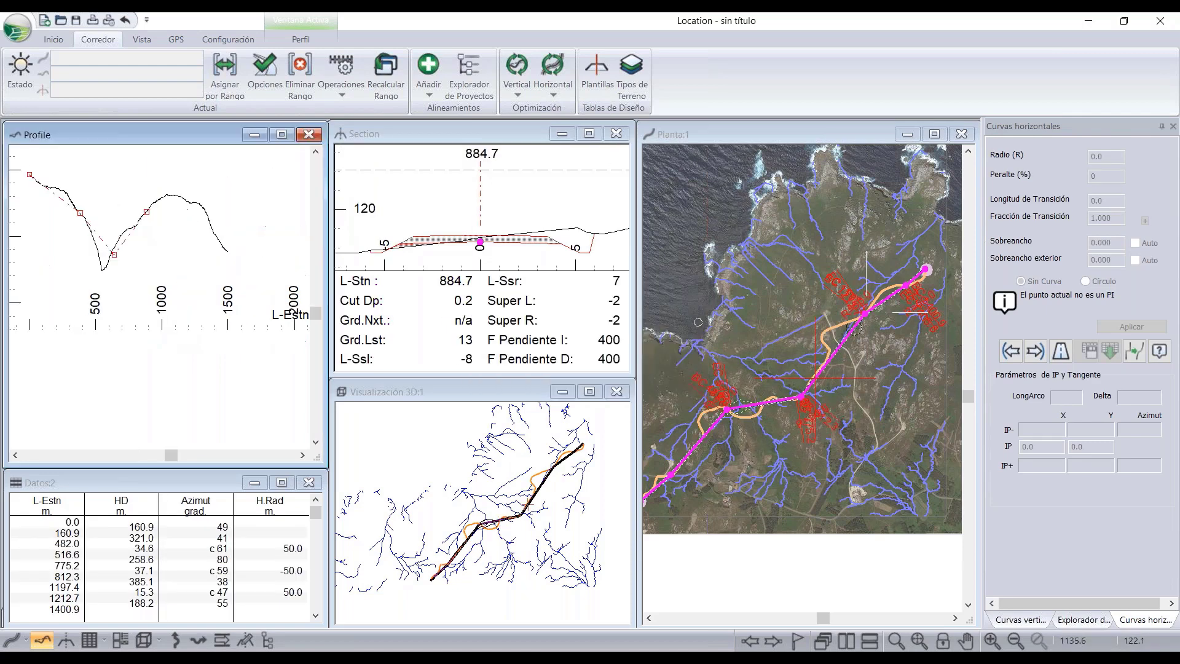
{"action": "left_click", "coordinate": [200, 210]}
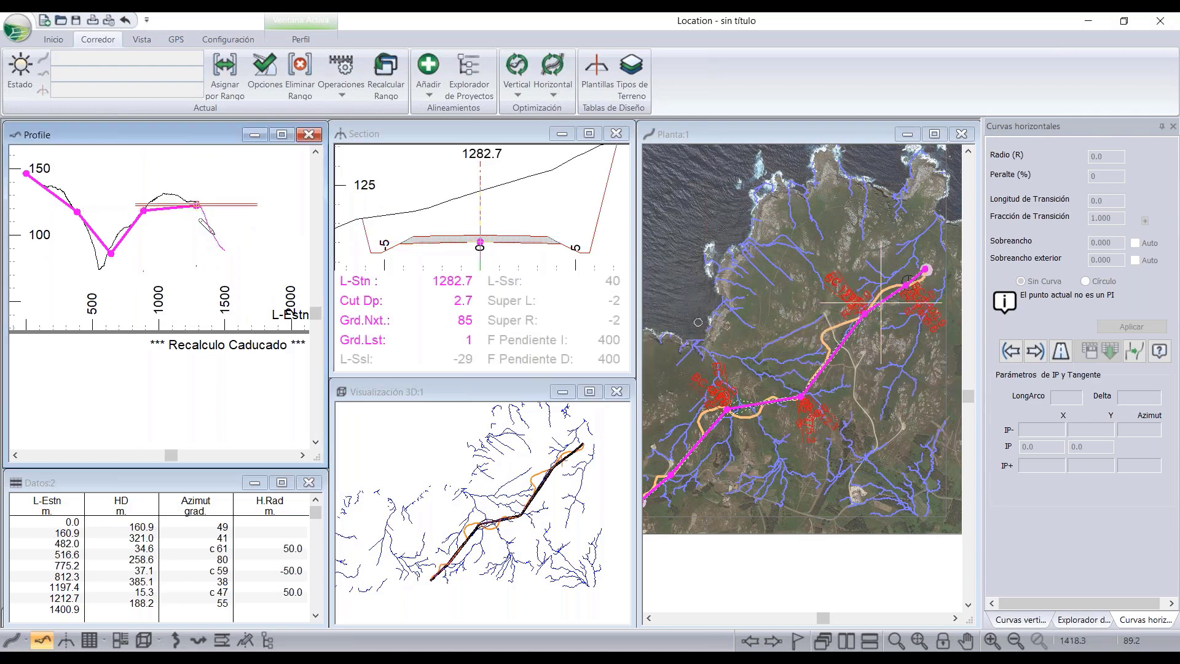
{"action": "left_click", "coordinate": [222, 250]}
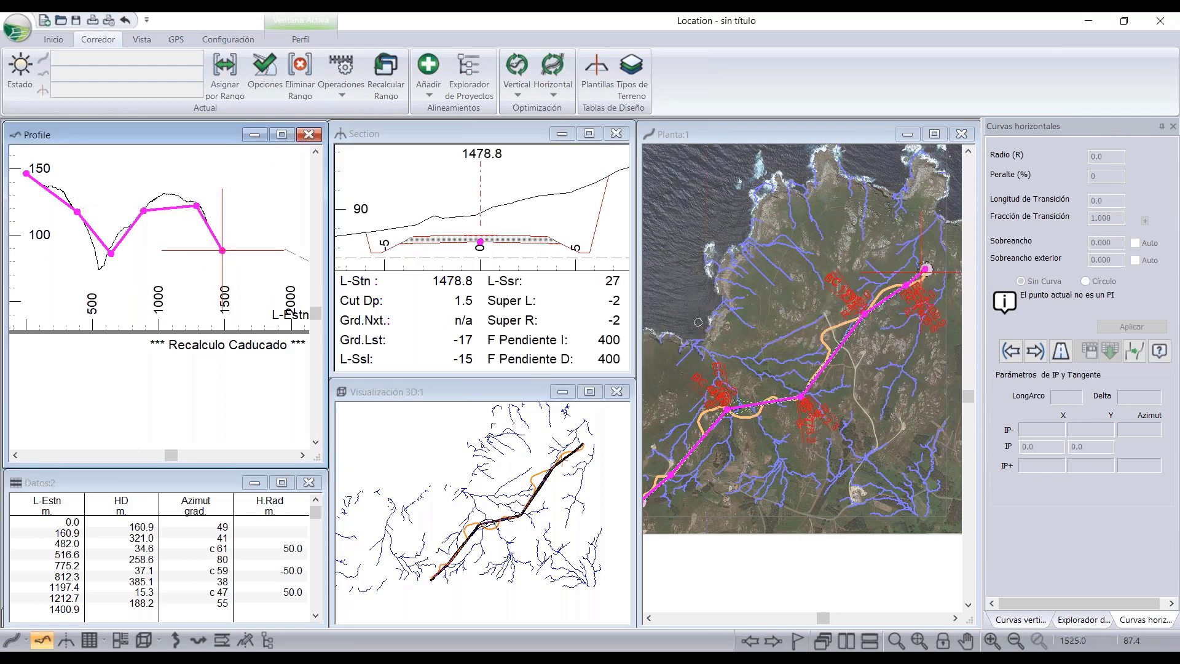
{"action": "left_click", "coordinate": [224, 251]}
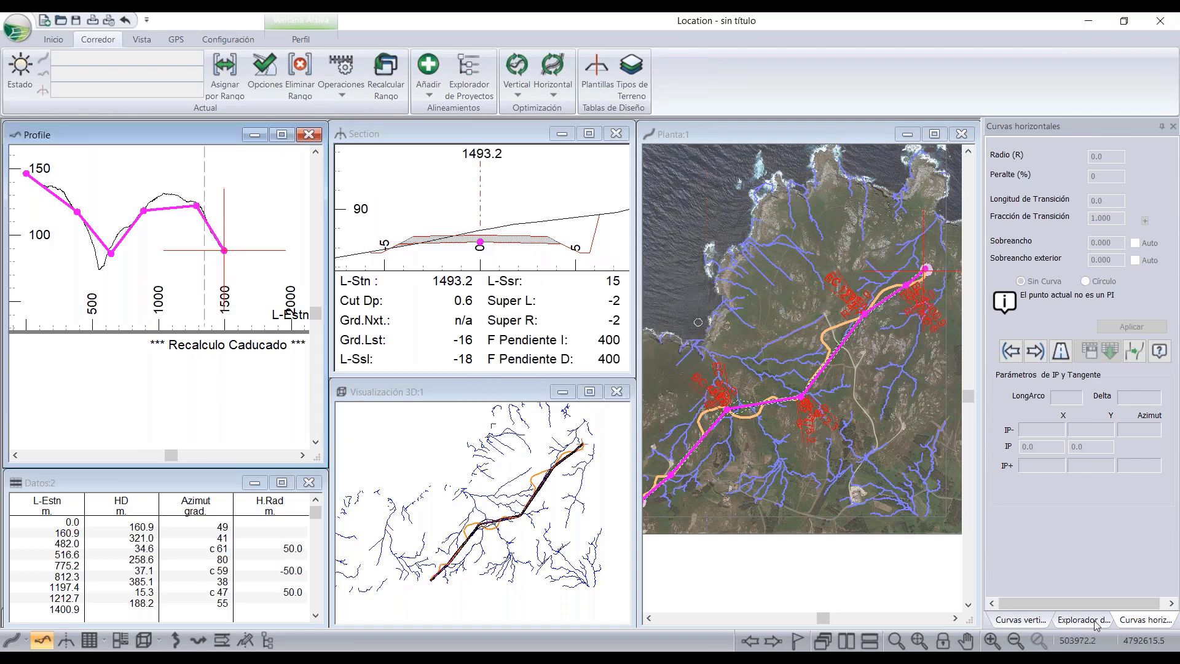
- Apply a parabolic vertical curve with K 20 to the profile IP at station 382.8
{"action": "left_click", "coordinate": [1021, 620]}
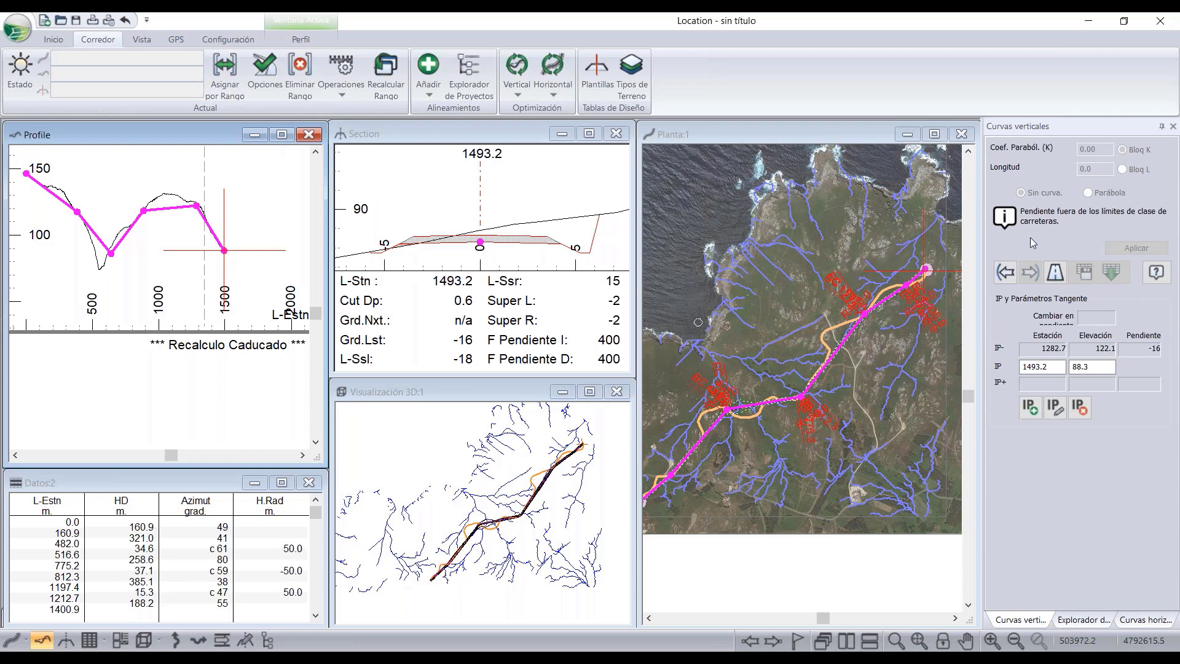
{"action": "right_click", "coordinate": [64, 265]}
{"action": "left_click", "coordinate": [98, 273]}
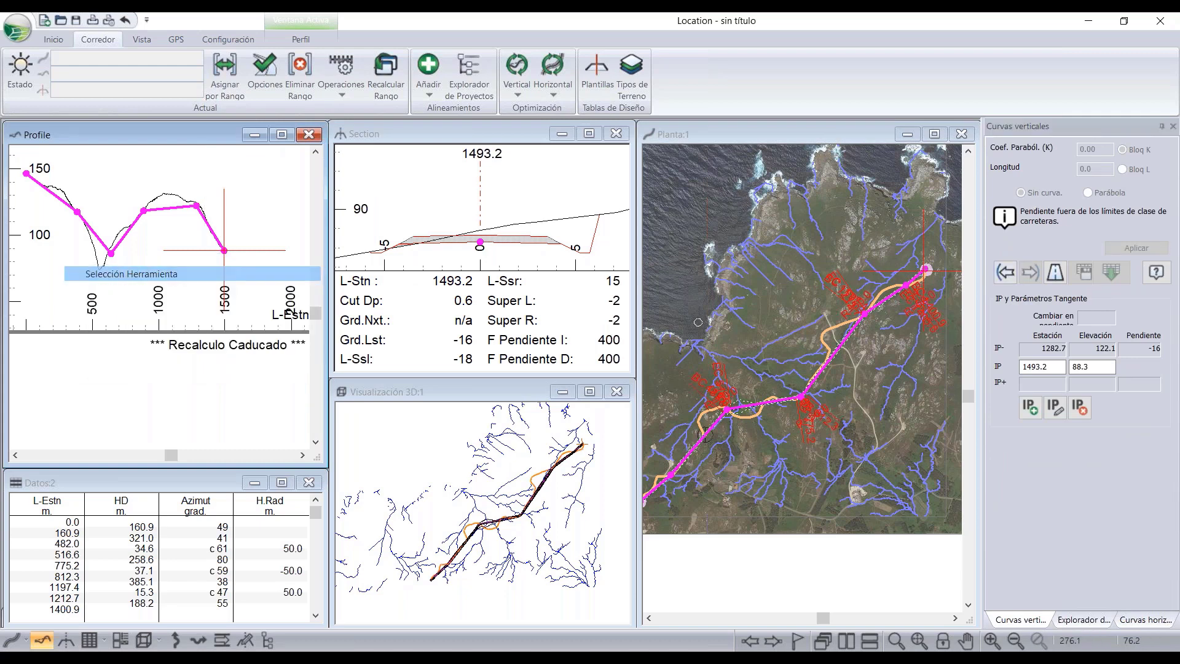
{"action": "left_click", "coordinate": [25, 176]}
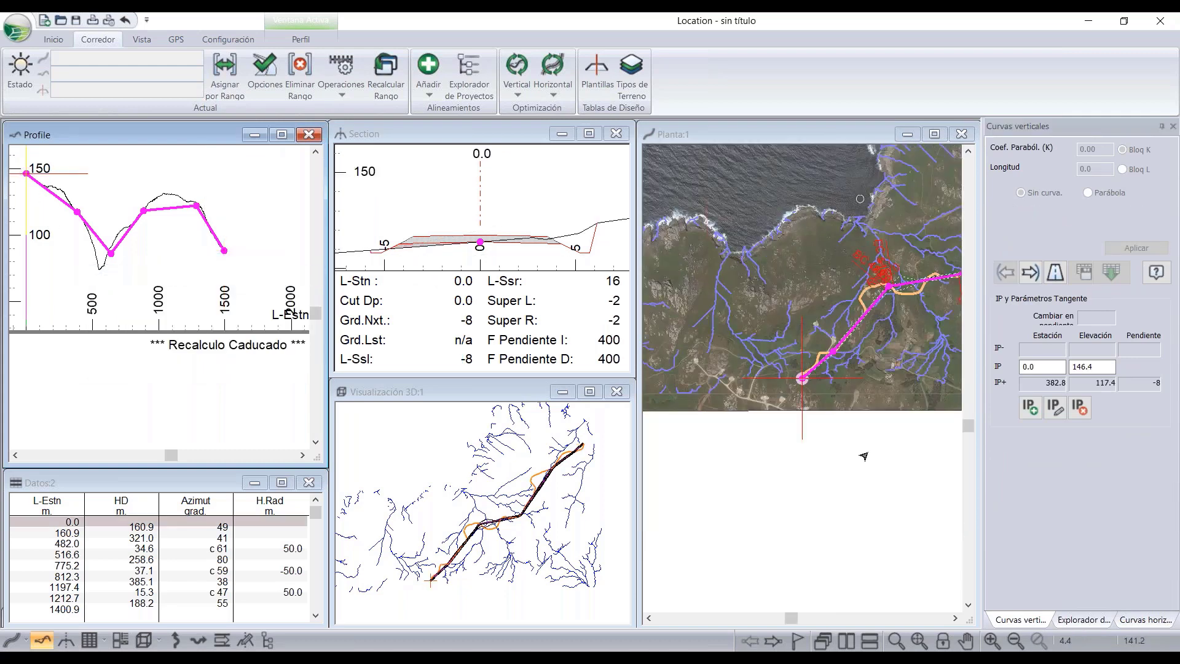
{"action": "left_click", "coordinate": [1039, 272]}
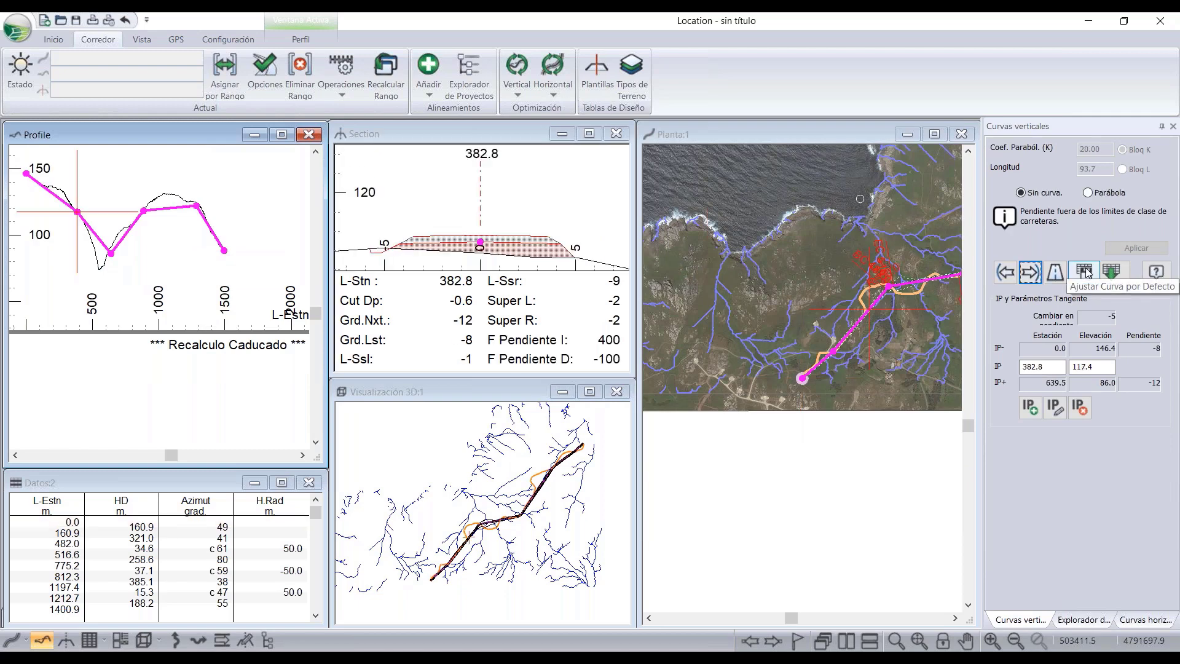
{"action": "left_click", "coordinate": [1094, 193]}
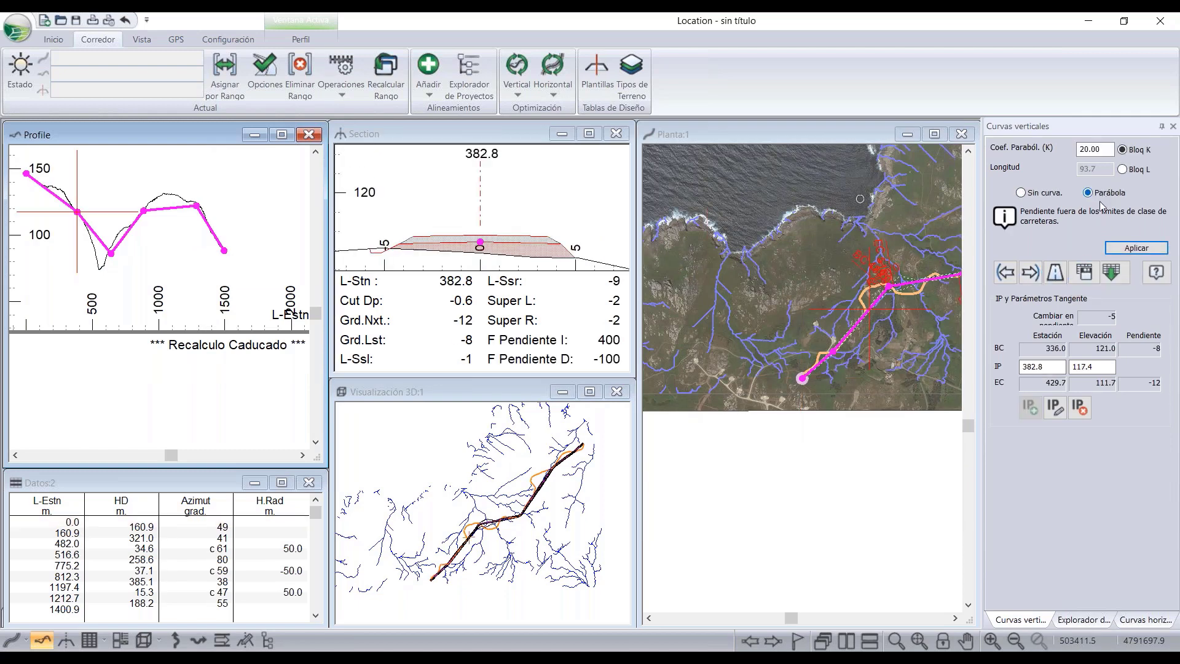
{"action": "left_click", "coordinate": [1116, 248]}
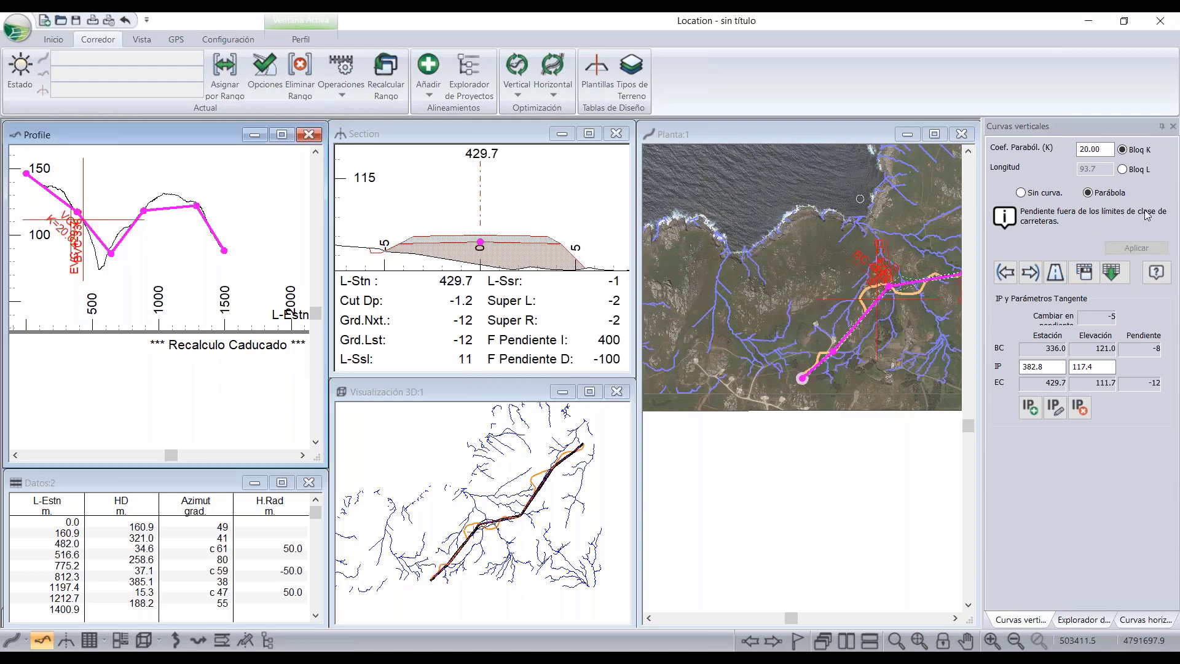
- Set the road class's maximum grade to 15 and lower its minimum grade limit
{"action": "left_click", "coordinate": [1055, 273]}
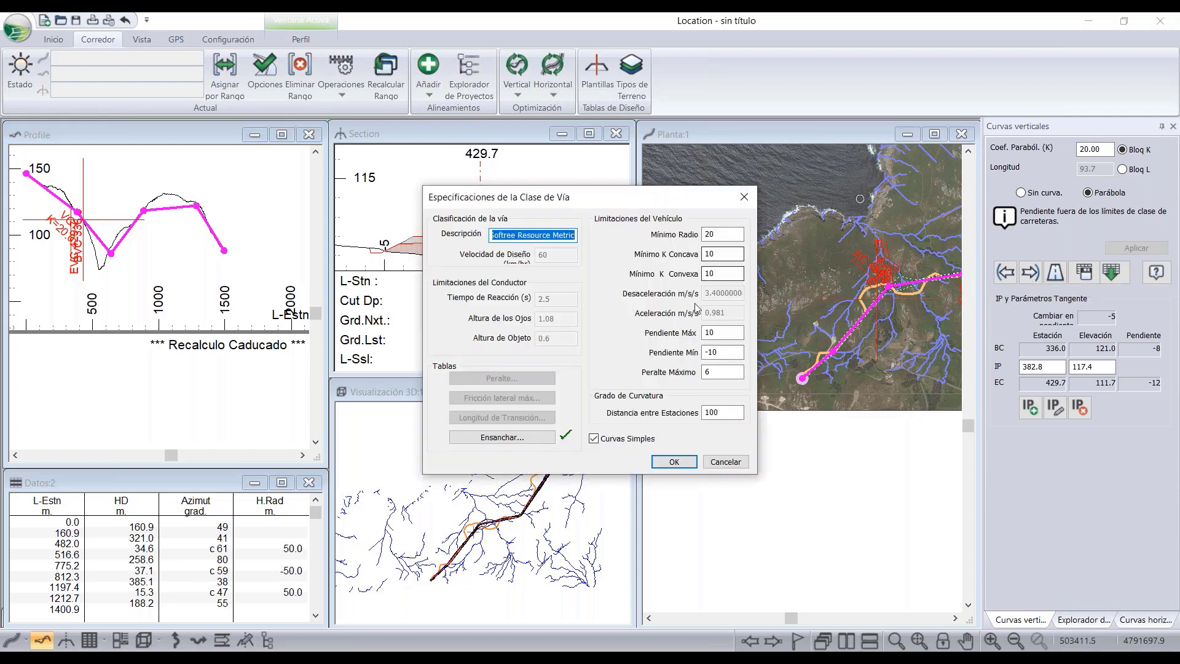
{"action": "left_click", "coordinate": [723, 332]}
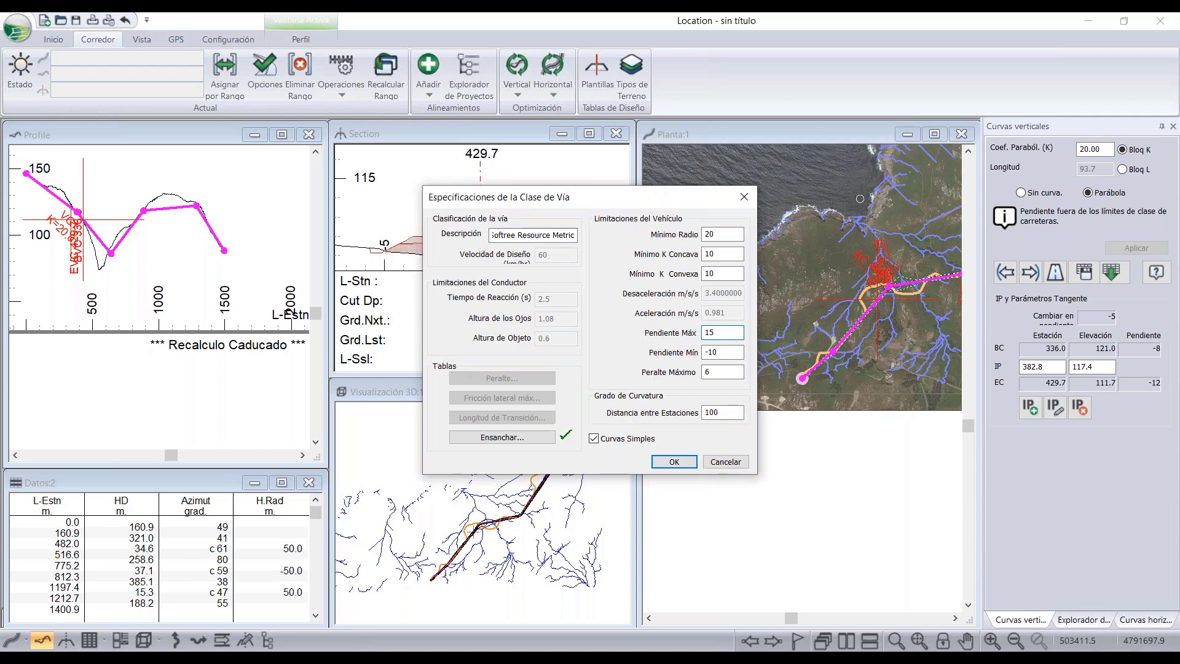
{"action": "left_click", "coordinate": [726, 353]}
{"action": "left_click", "coordinate": [720, 332]}
{"action": "left_click", "coordinate": [677, 463]}
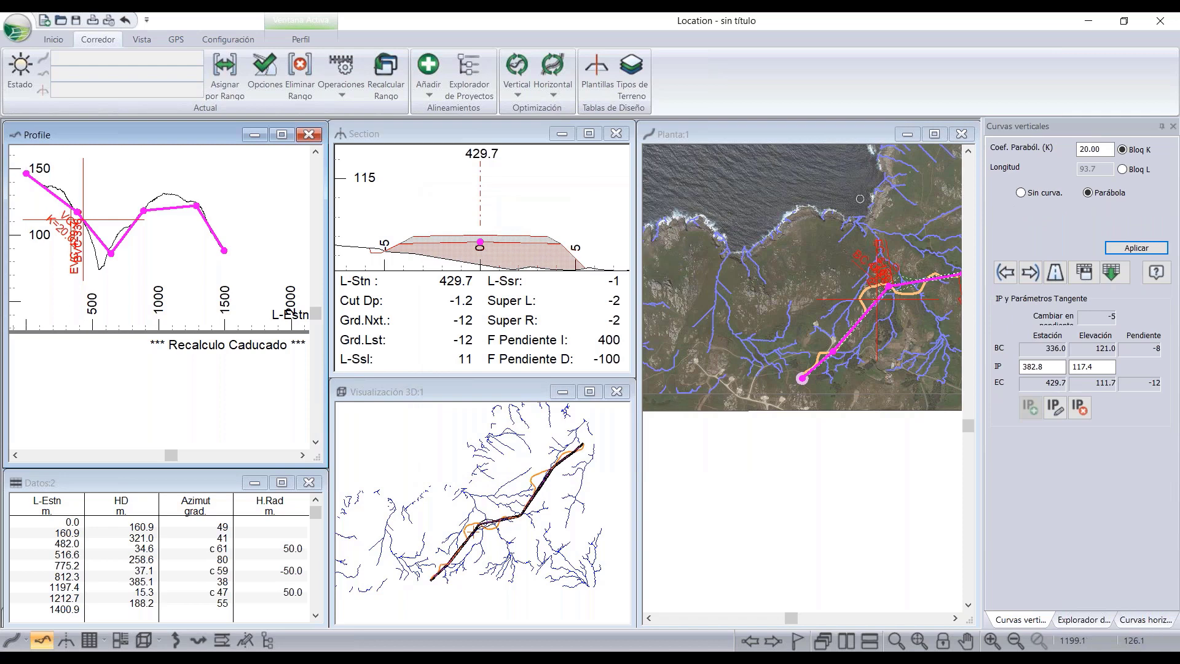
- Try a parabolic vertical curve with K 20 on the profile IP at station 639.5
{"action": "left_click", "coordinate": [1030, 272]}
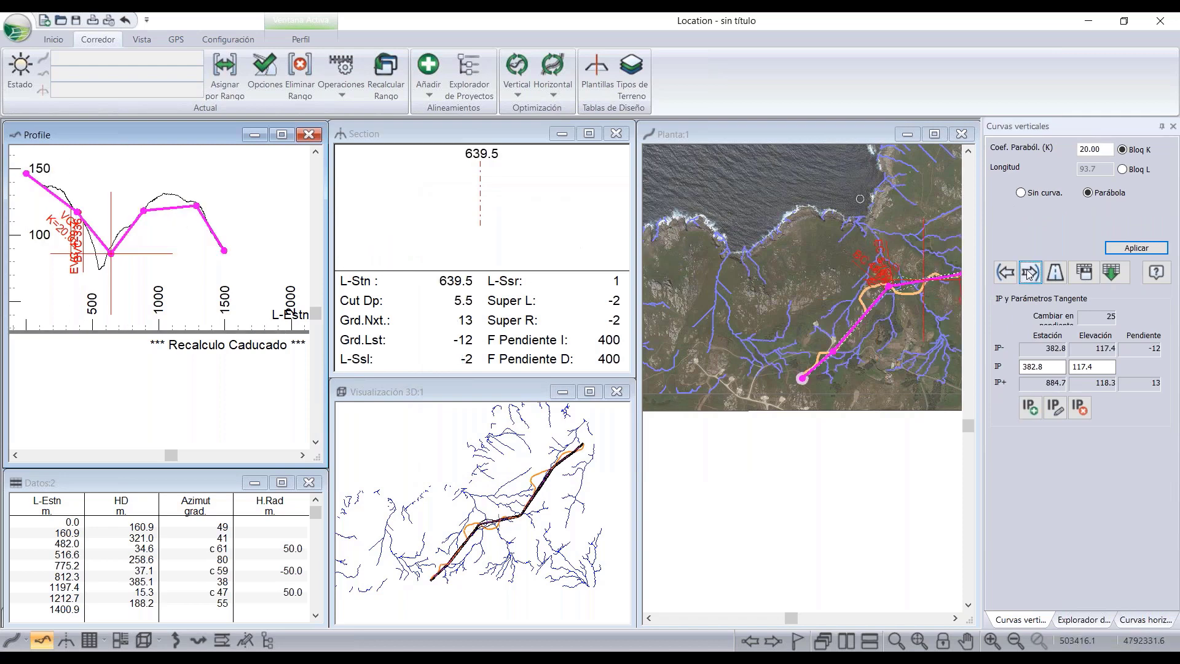
{"action": "left_click", "coordinate": [1112, 274]}
{"action": "left_click", "coordinate": [1091, 150]}
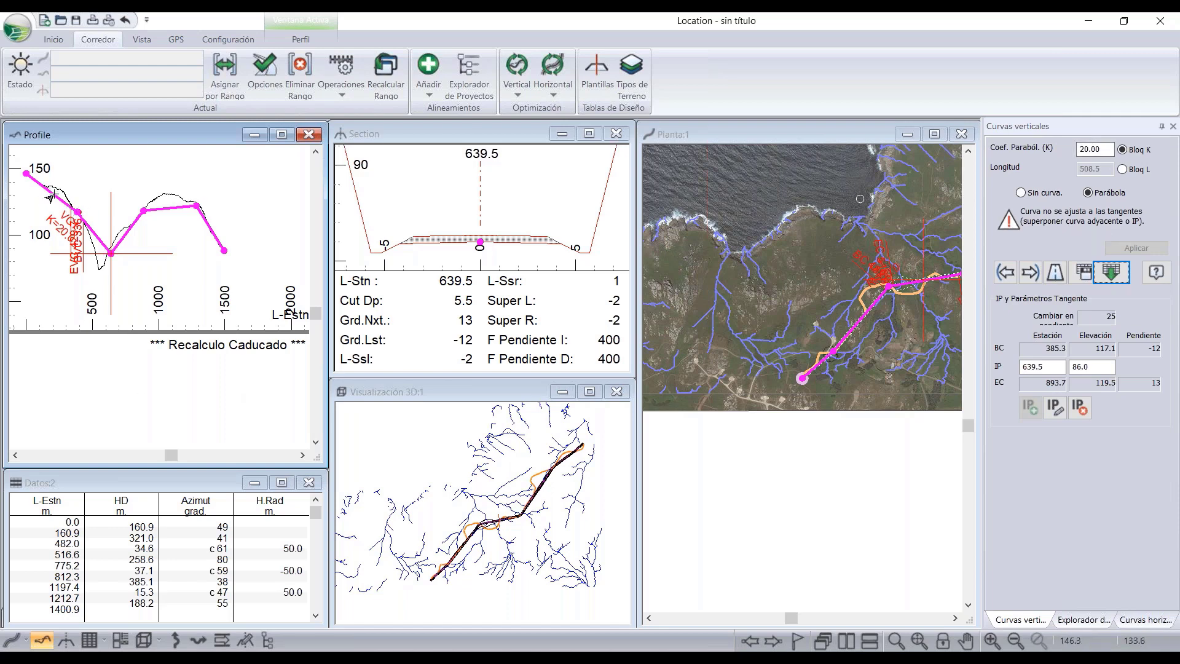
- Move the profile IP at station 639.5 to about station 685.7, elevation 78.2
{"action": "right_click", "coordinate": [111, 253]}
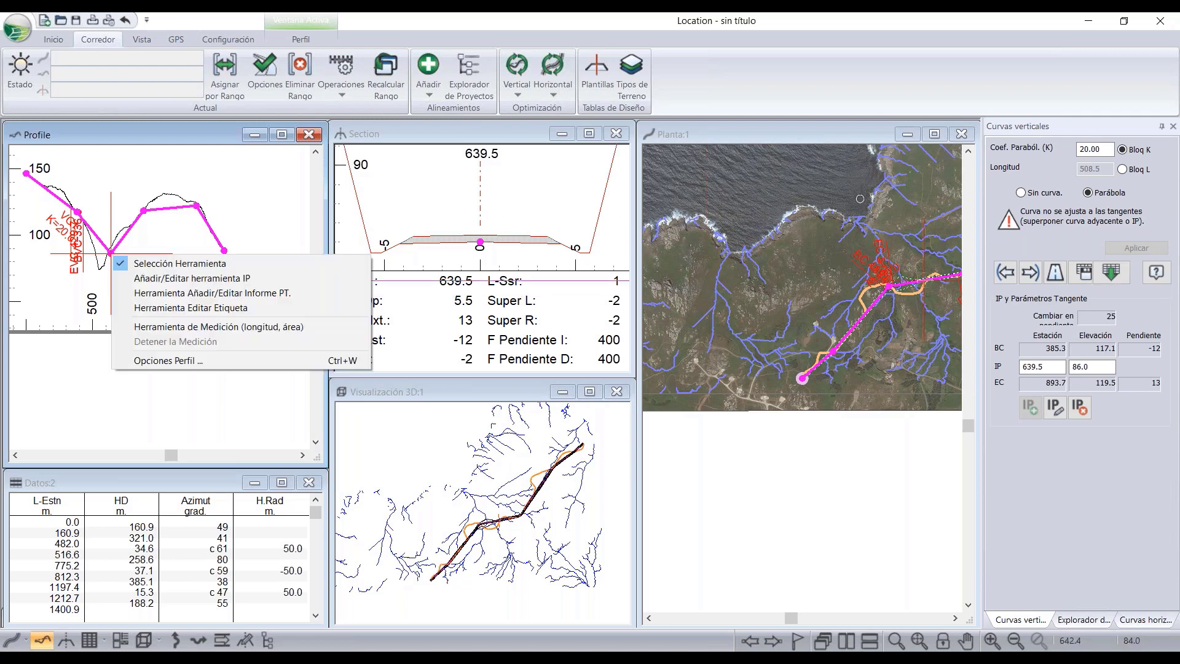
{"action": "left_click", "coordinate": [128, 278]}
{"action": "left_click_drag", "start_coordinate": [111, 253], "coordinate": [117, 265]}
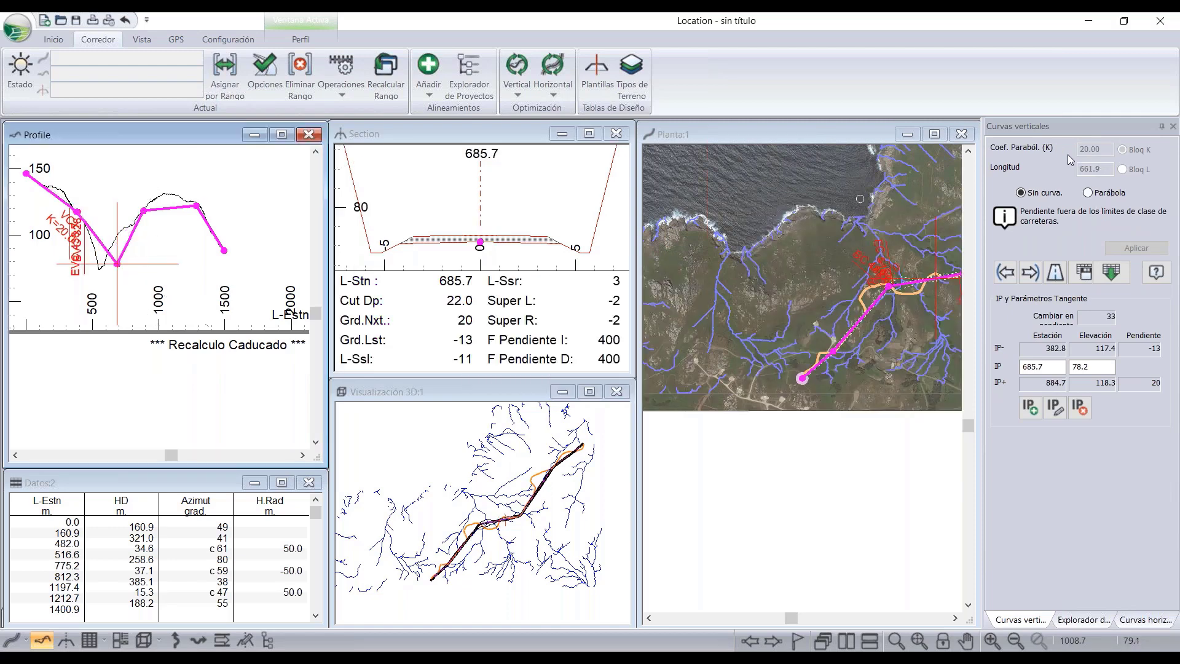
- Apply a parabolic vertical curve with K 10 to the profile IP at station 685.7
{"action": "left_click", "coordinate": [1028, 275]}
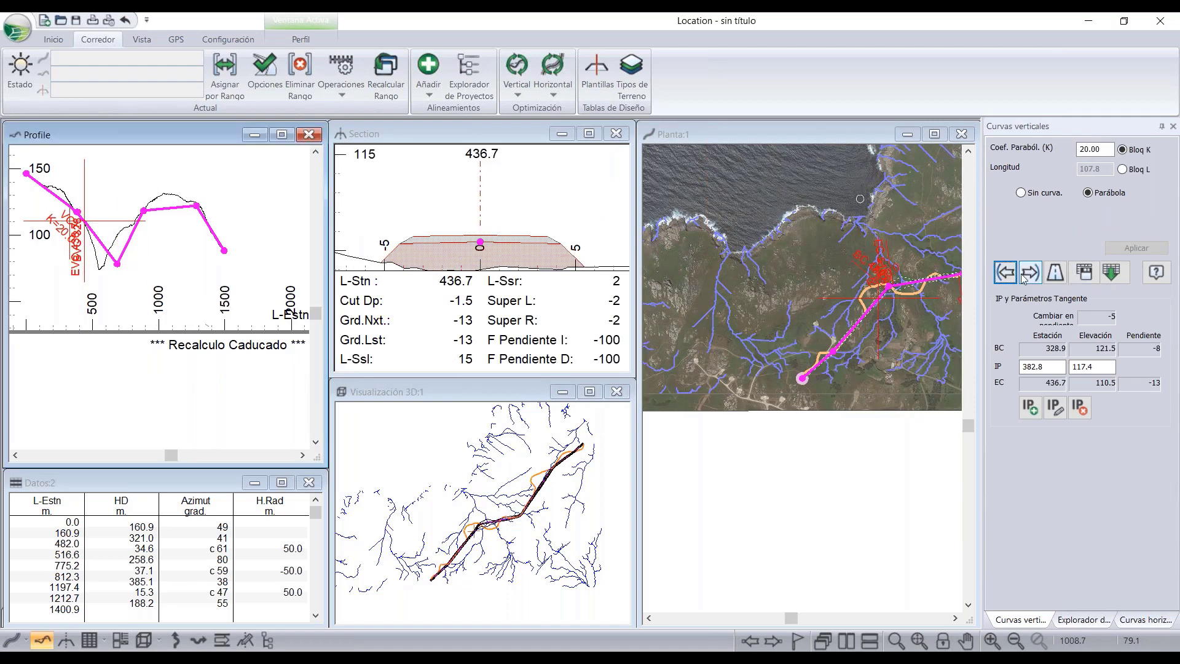
{"action": "left_click", "coordinate": [1028, 275]}
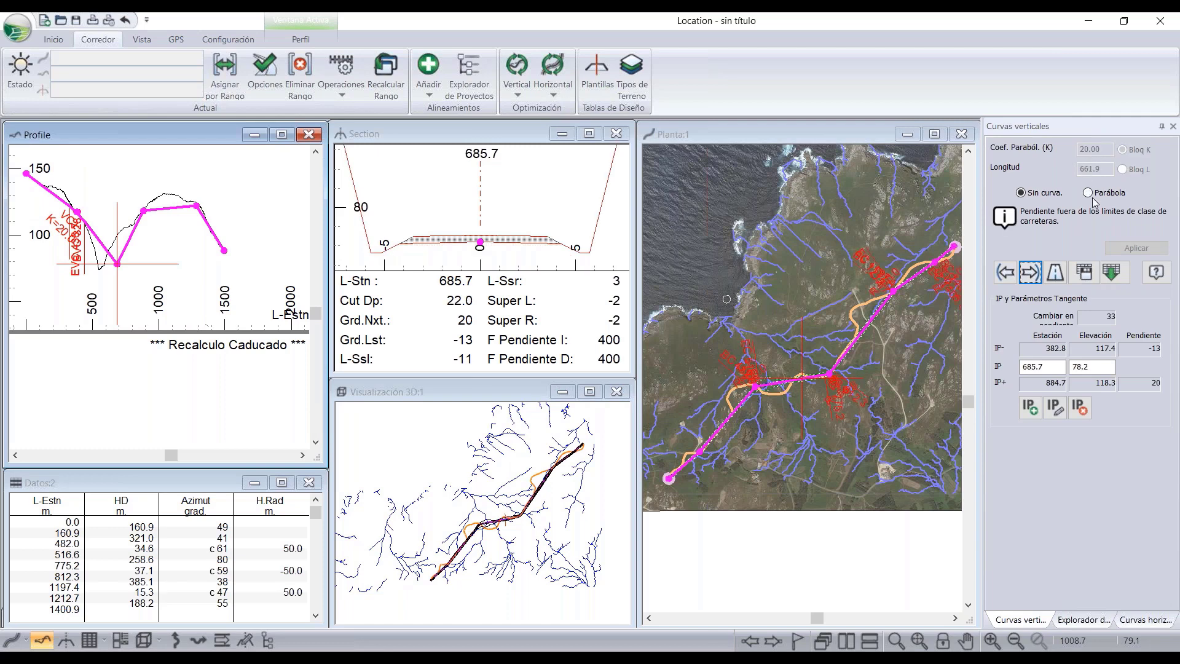
{"action": "left_click", "coordinate": [1088, 194]}
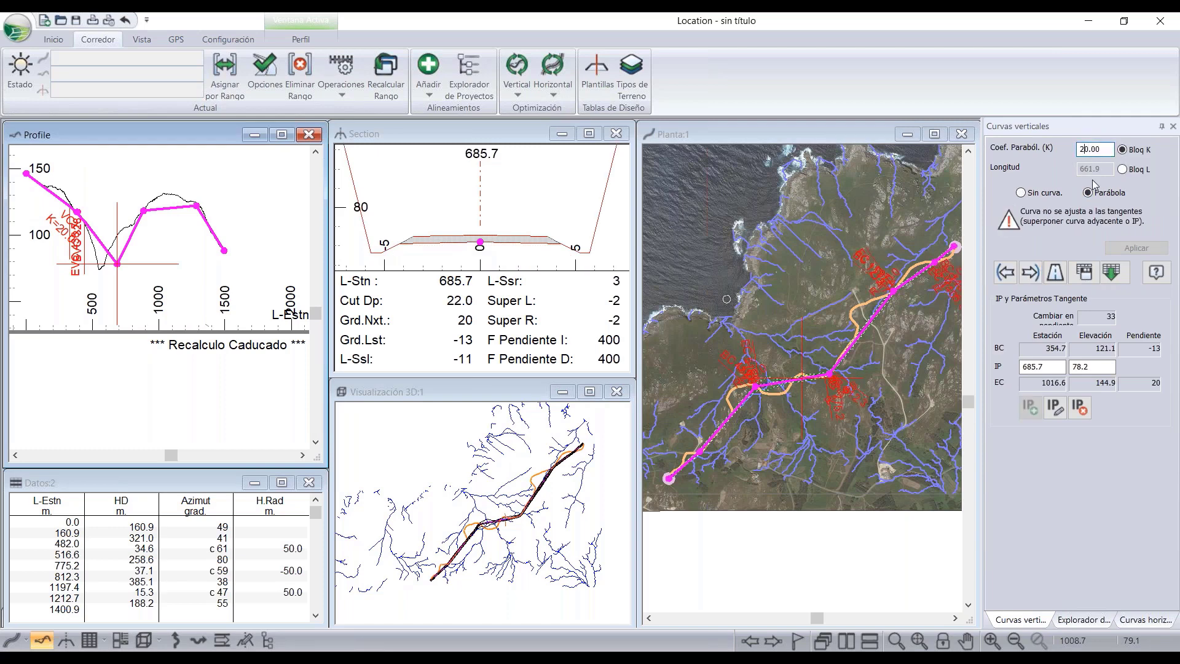
{"action": "key", "text": "BackSpace"}
{"action": "type", "text": "1"}
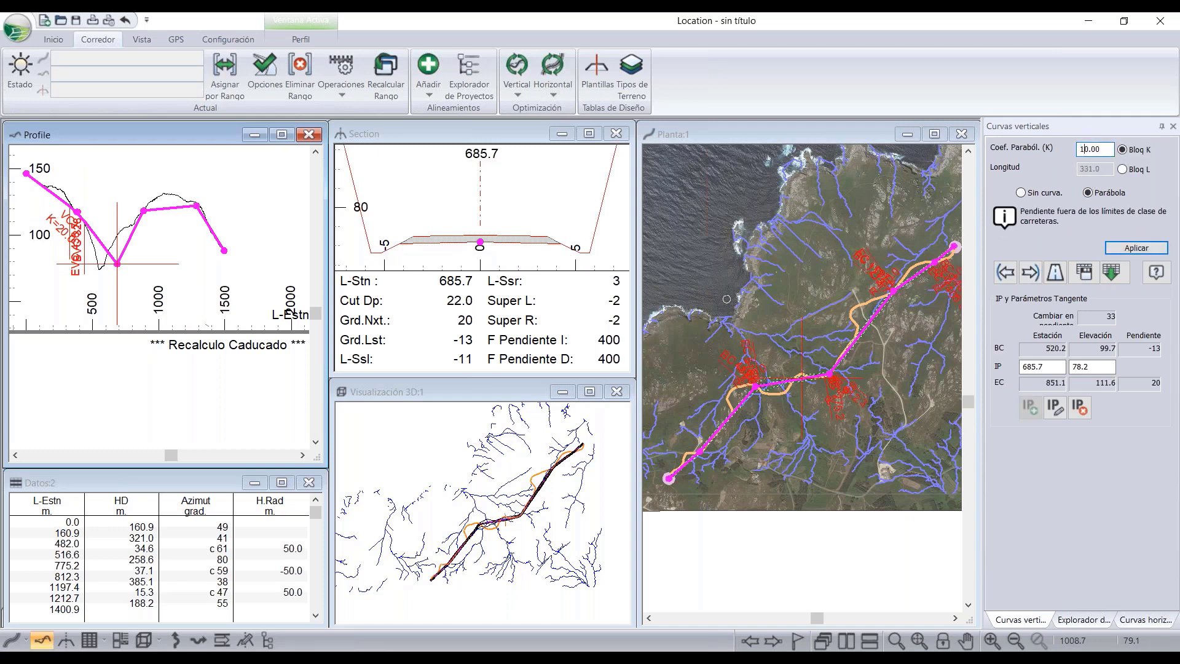
{"action": "left_click", "coordinate": [1126, 246]}
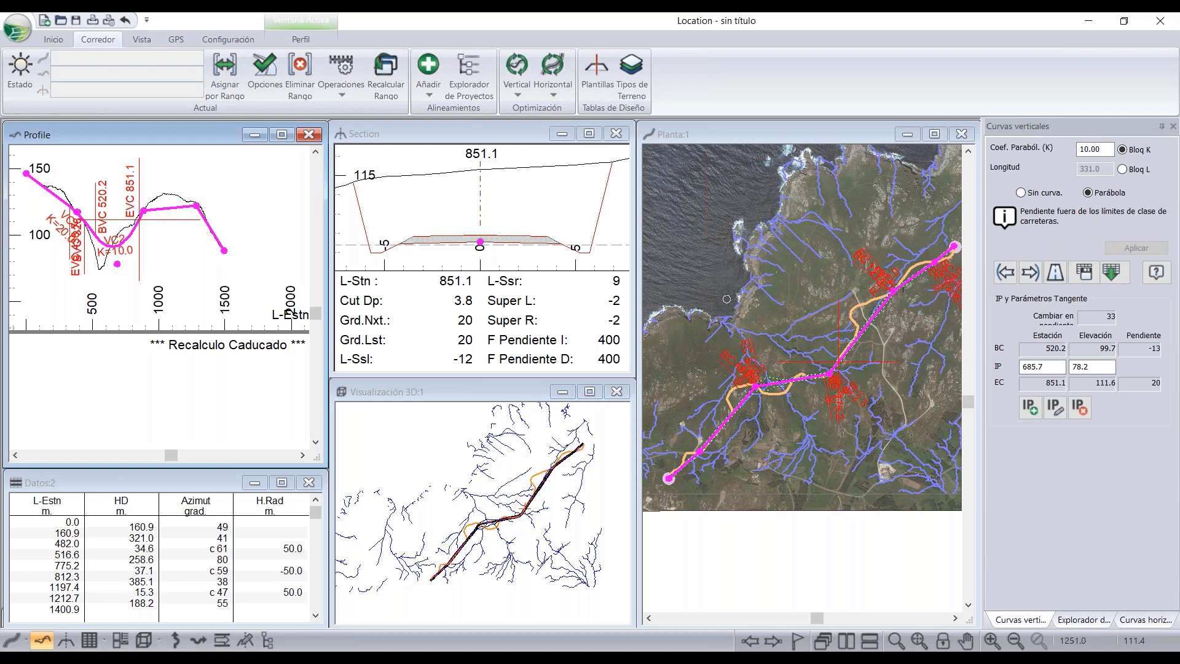
- Try a parabolic vertical curve with K 5 on the profile IP at station 884.7
{"action": "left_click", "coordinate": [1031, 273]}
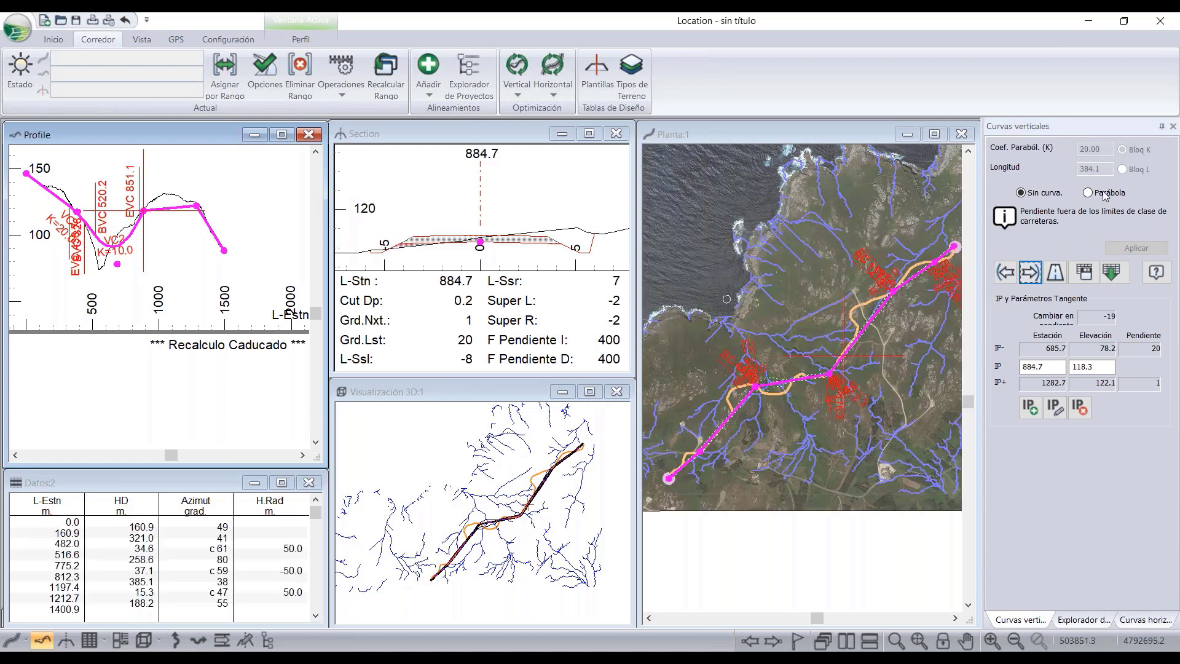
{"action": "left_click", "coordinate": [1096, 271]}
{"action": "left_click", "coordinate": [1106, 194]}
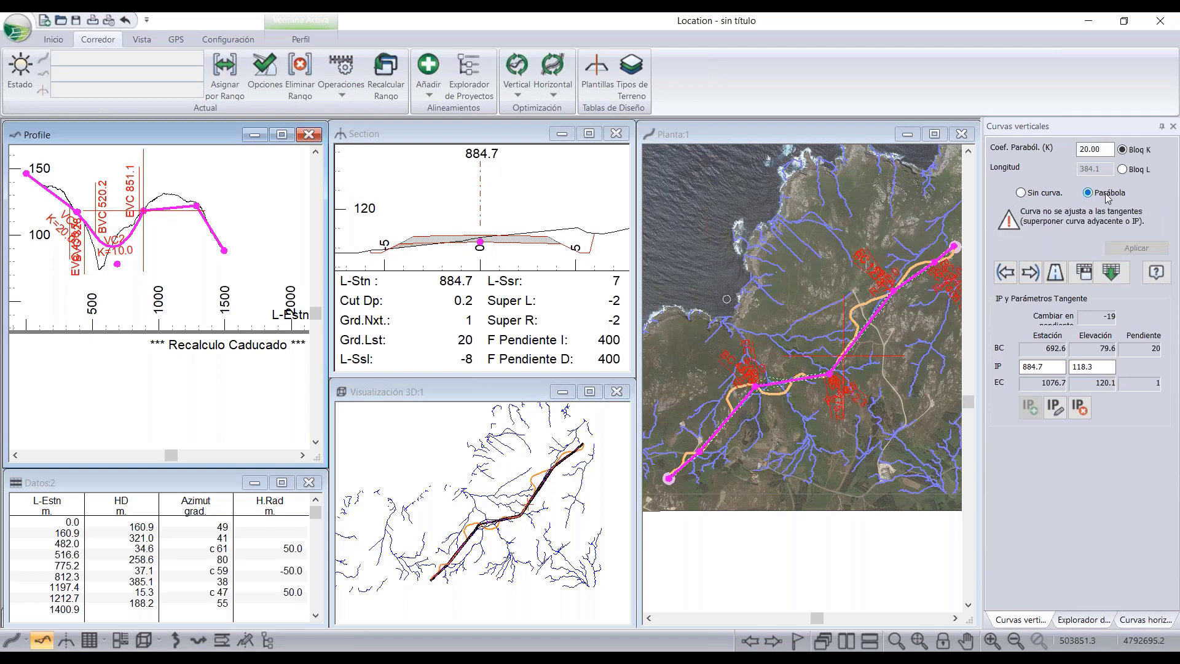
{"action": "left_click", "coordinate": [1087, 149]}
{"action": "key", "text": "BackSpace"}
{"action": "type", "text": "1"}
{"action": "type", "text": "5"}
- Move the profile IP at station 884.7 to about station 977, elevation 123.8, and delete the IP at station 1282.7
{"action": "right_click", "coordinate": [153, 230]}
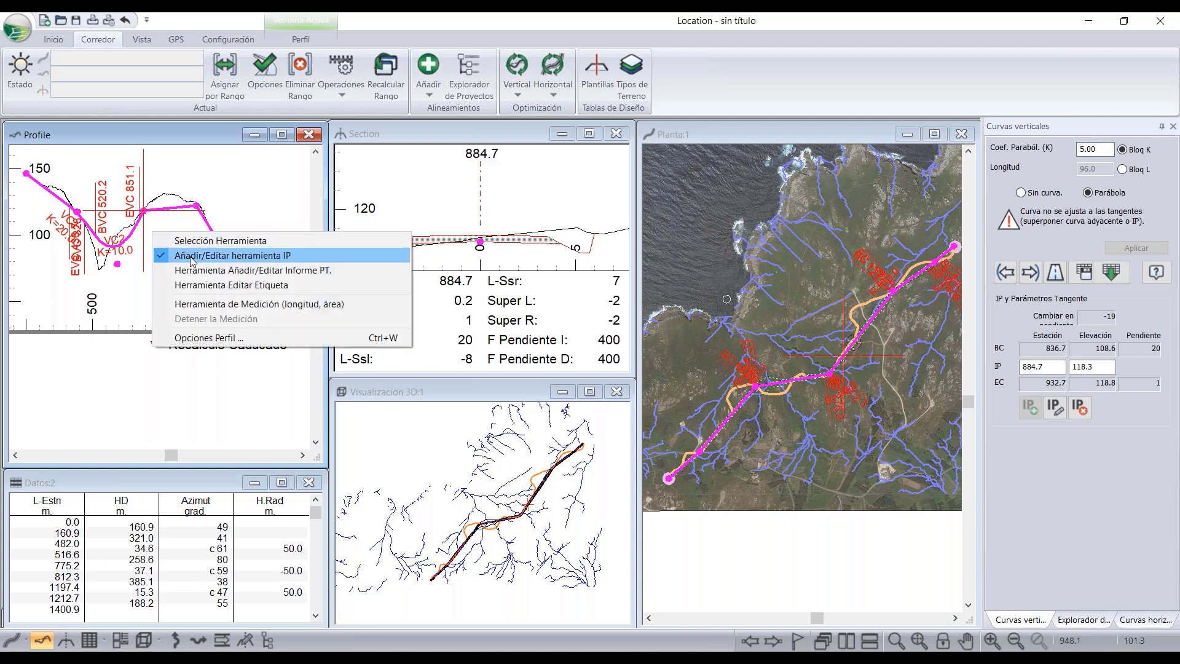
{"action": "left_click", "coordinate": [203, 255]}
{"action": "left_click_drag", "start_coordinate": [143, 210], "coordinate": [166, 208]}
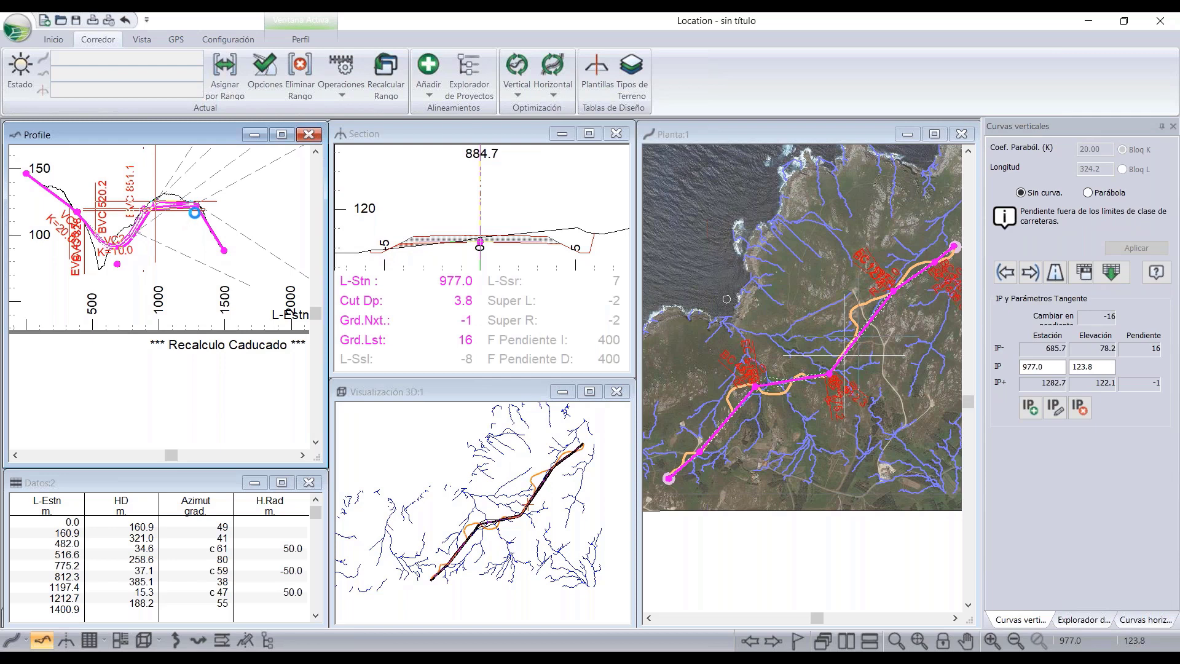
{"action": "left_click", "coordinate": [195, 213]}
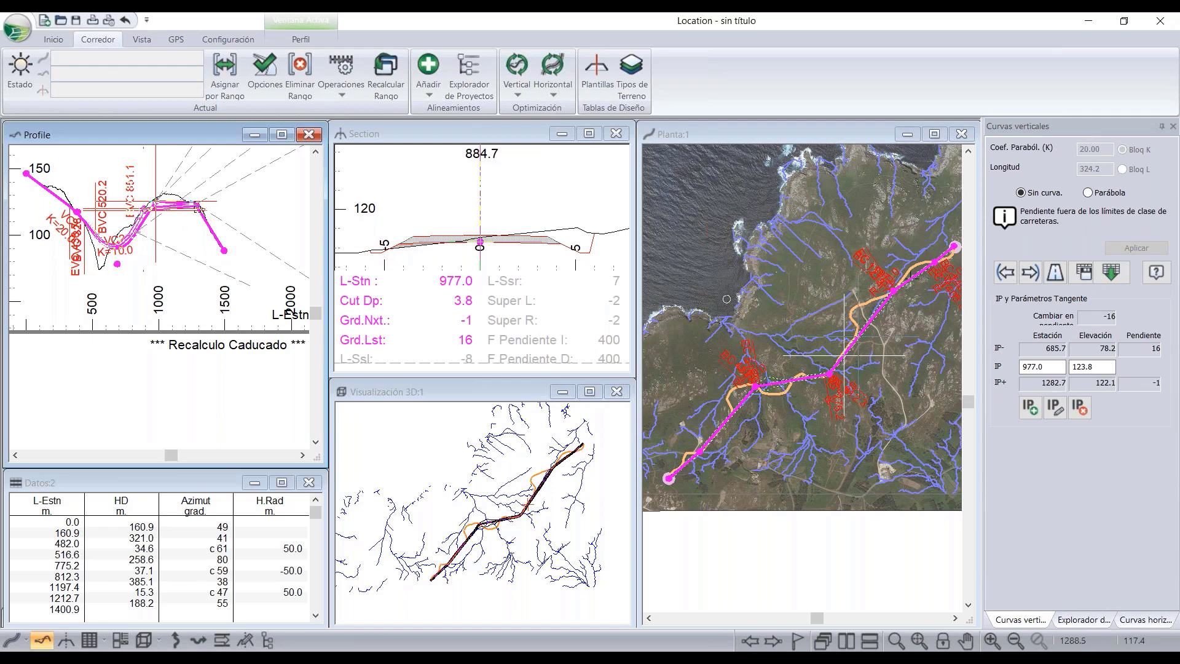
{"action": "left_click", "coordinate": [196, 211]}
{"action": "key", "text": "Delete"}
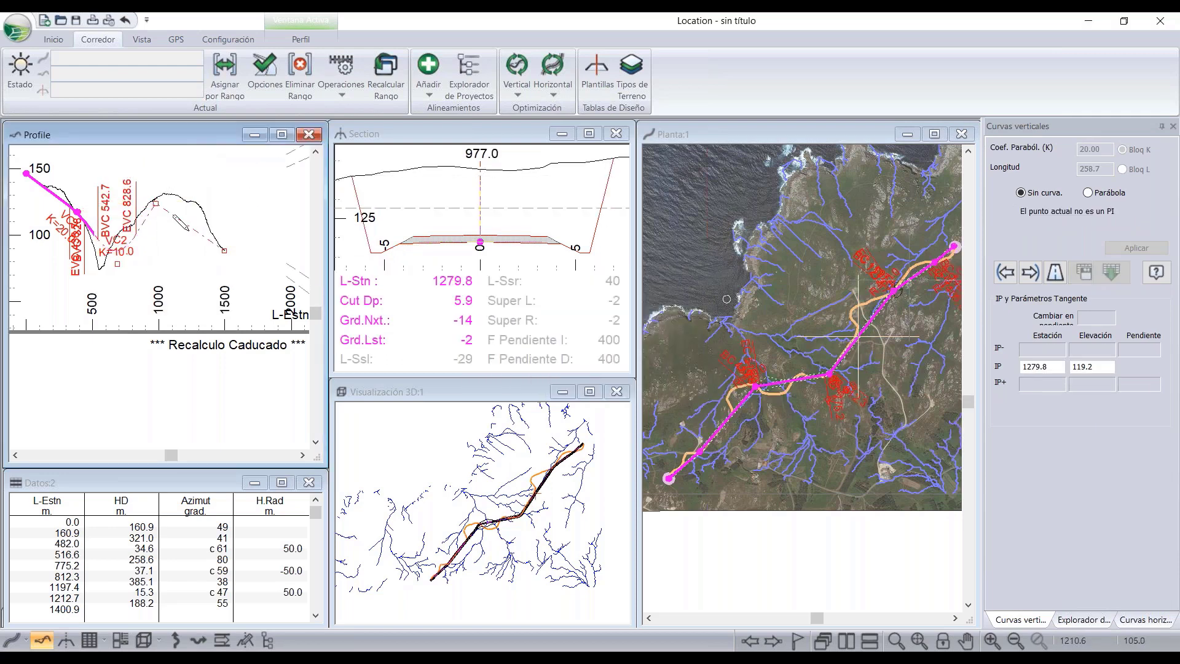
- Apply a parabolic vertical curve with K 10 to the profile IP at station 977.0
{"action": "left_click", "coordinate": [1006, 276]}
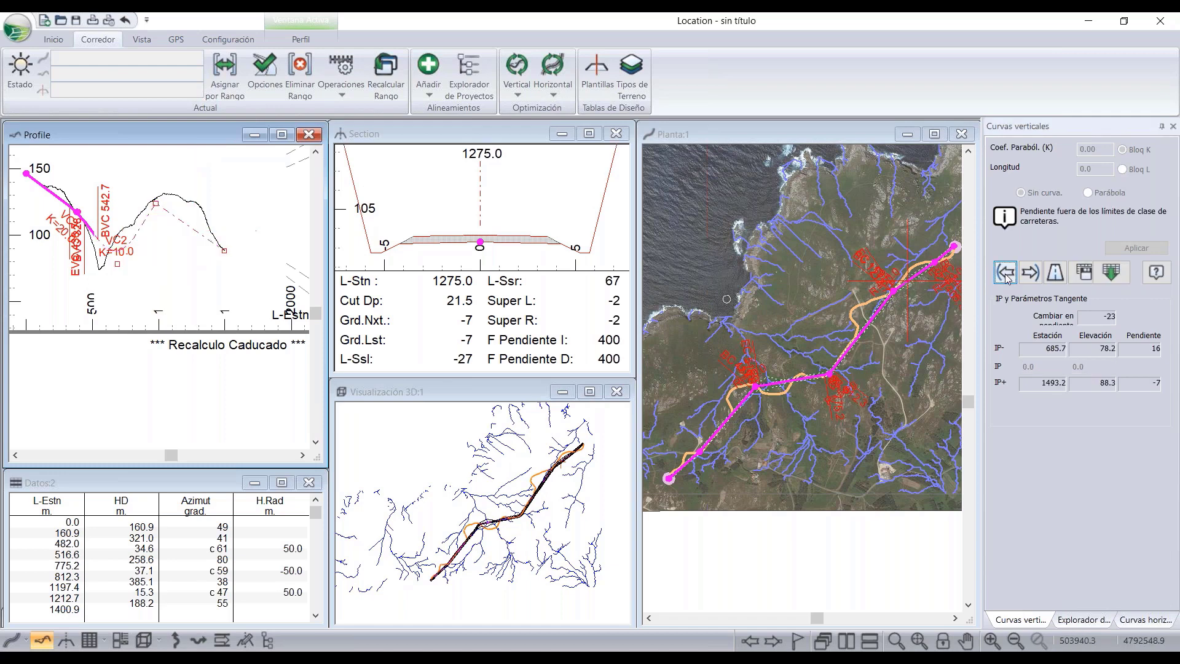
{"action": "left_click", "coordinate": [1098, 273]}
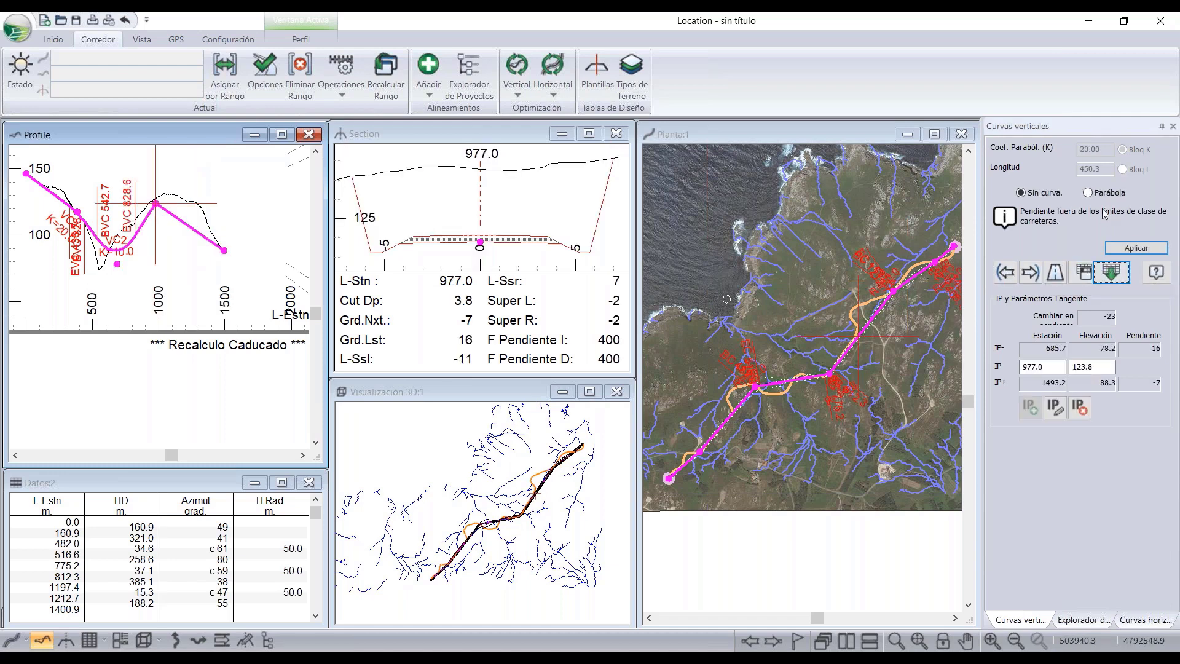
{"action": "left_click_drag", "start_coordinate": [1086, 150], "coordinate": [1081, 149]}
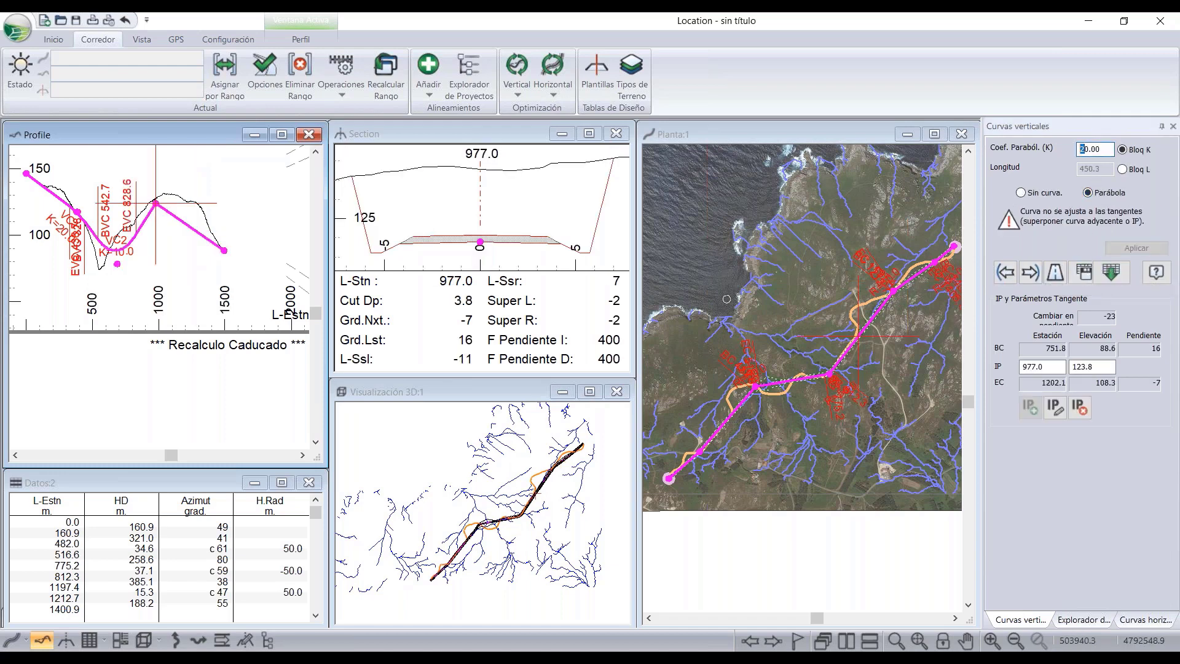
{"action": "type", "text": "1"}
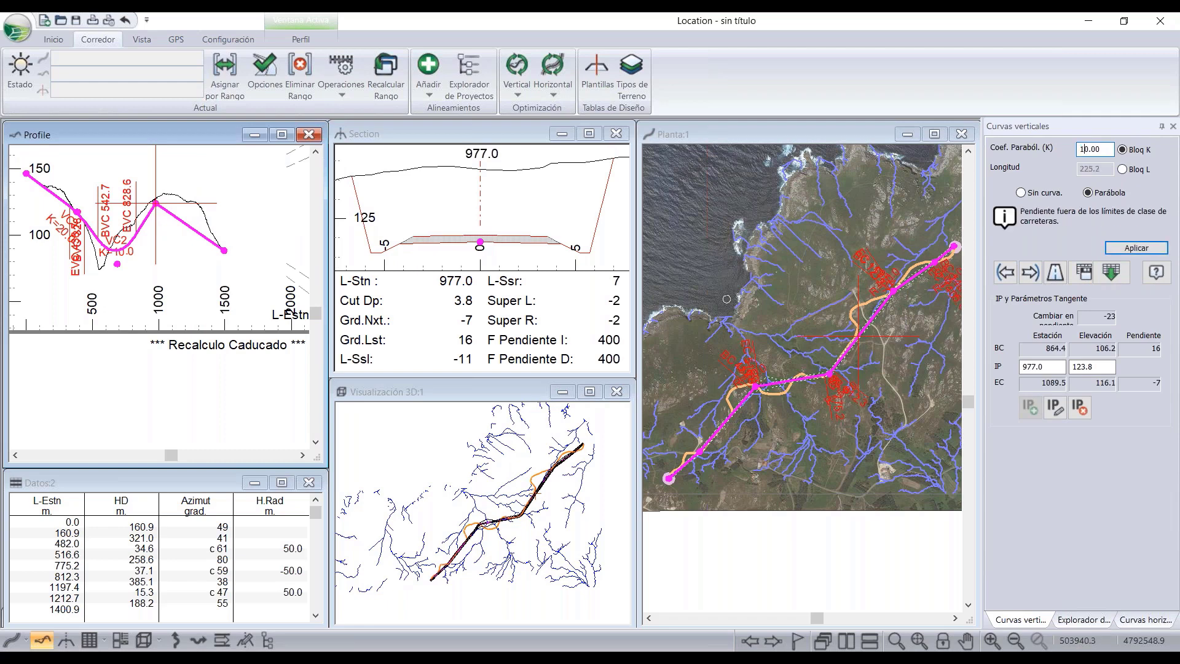
{"action": "left_click", "coordinate": [1129, 249]}
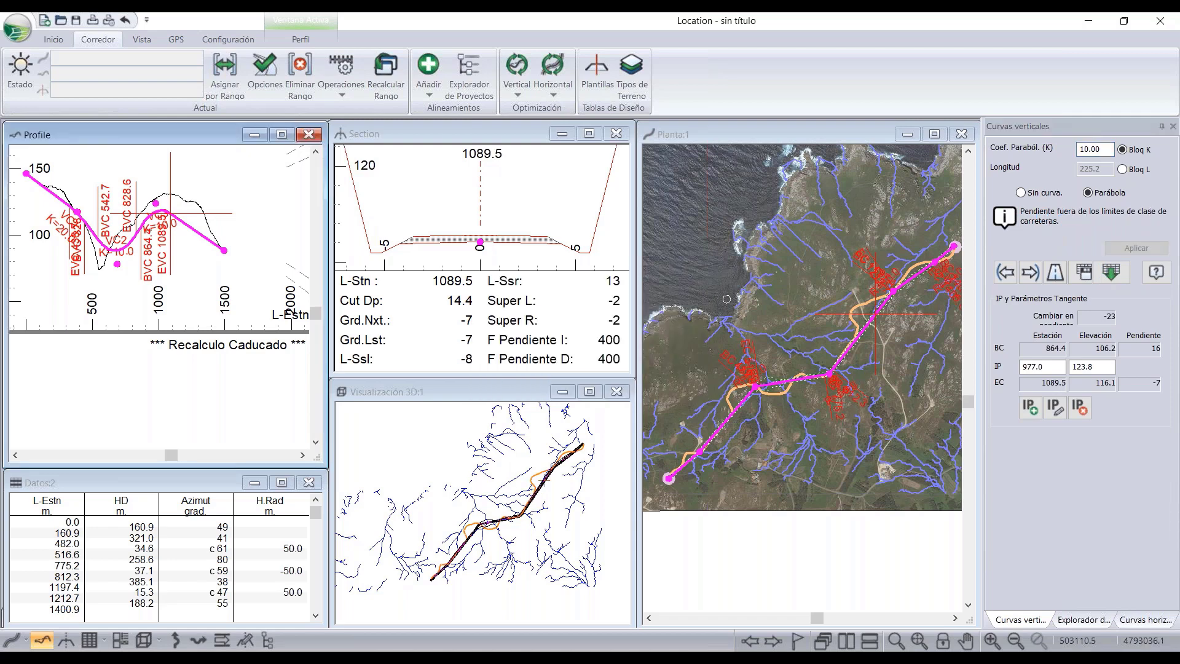
- Turn on the grade labels (Pendientes) in the profile window's label options
{"action": "right_click", "coordinate": [202, 190]}
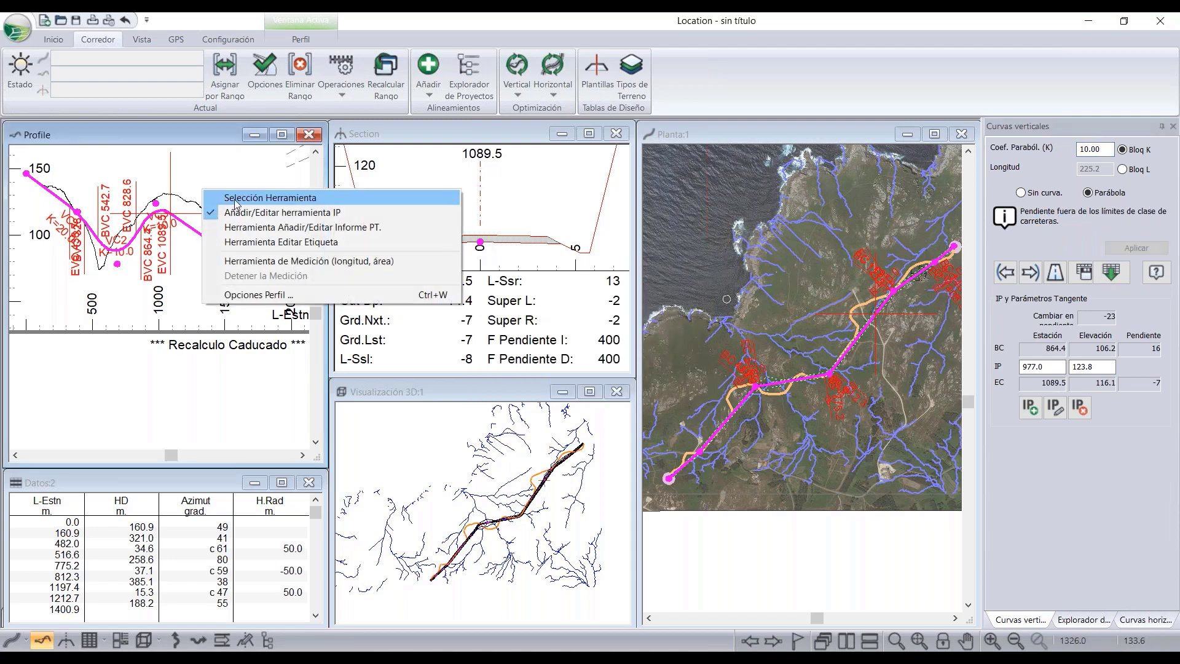
{"action": "left_click", "coordinate": [235, 200]}
{"action": "right_click", "coordinate": [213, 199]}
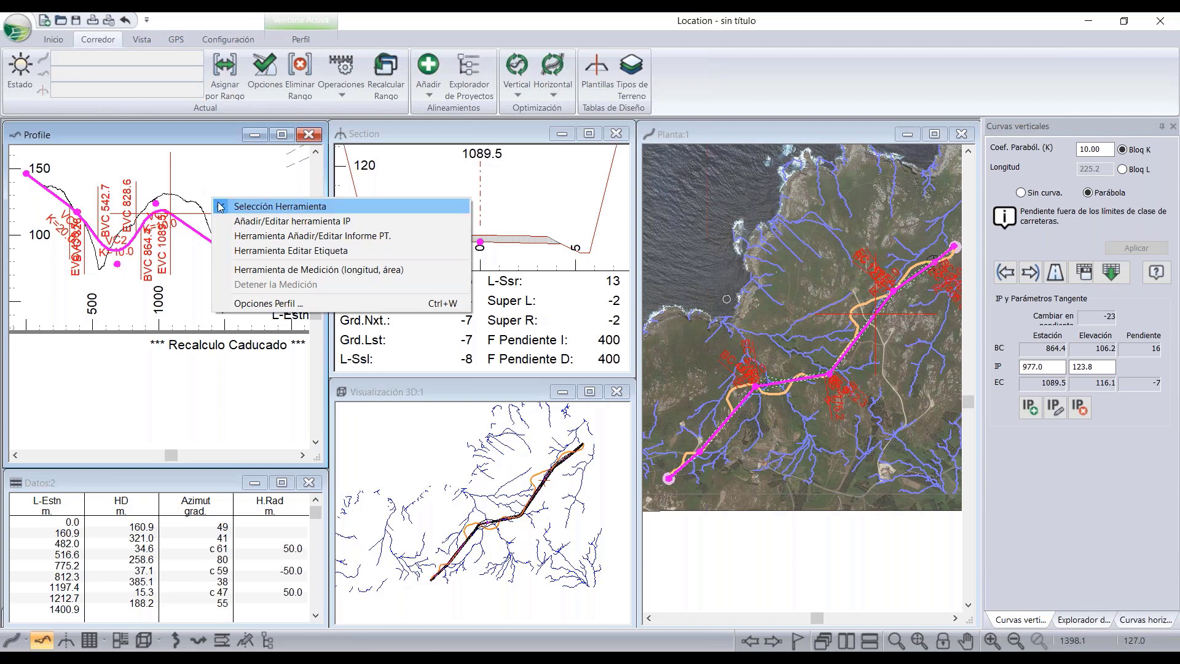
{"action": "left_click", "coordinate": [265, 303]}
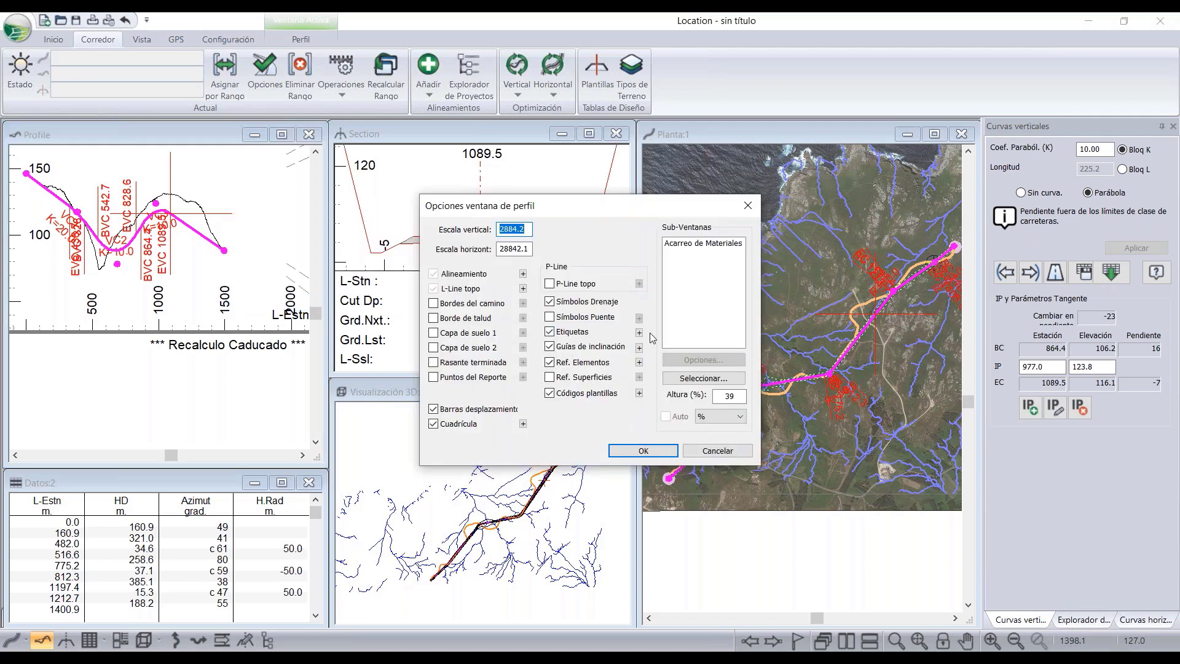
{"action": "left_click", "coordinate": [640, 332]}
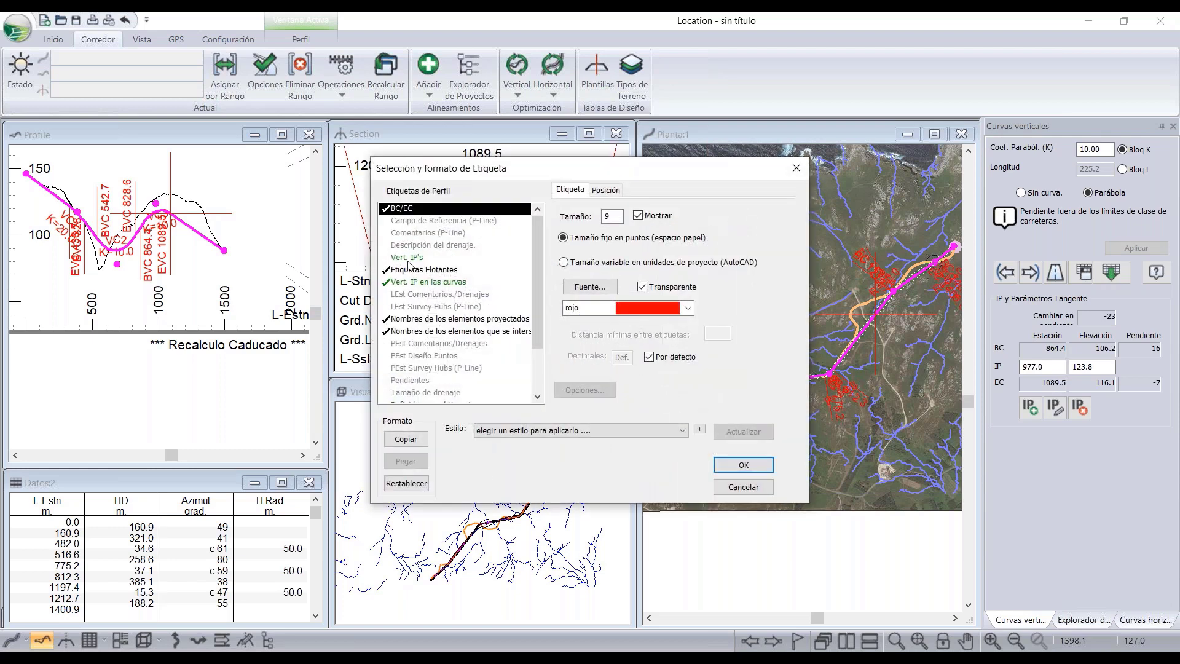
{"action": "scroll", "coordinate": [412, 301], "scroll_direction": "down", "scroll_amount": 2}
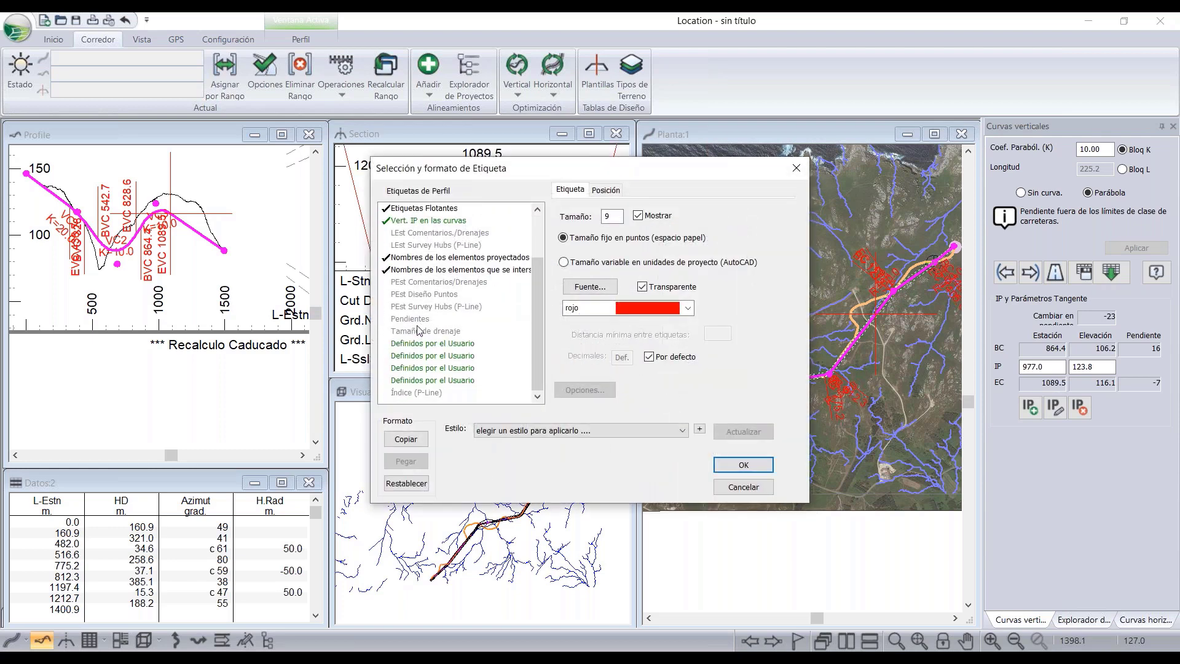
{"action": "left_click", "coordinate": [417, 325]}
{"action": "left_click", "coordinate": [744, 465]}
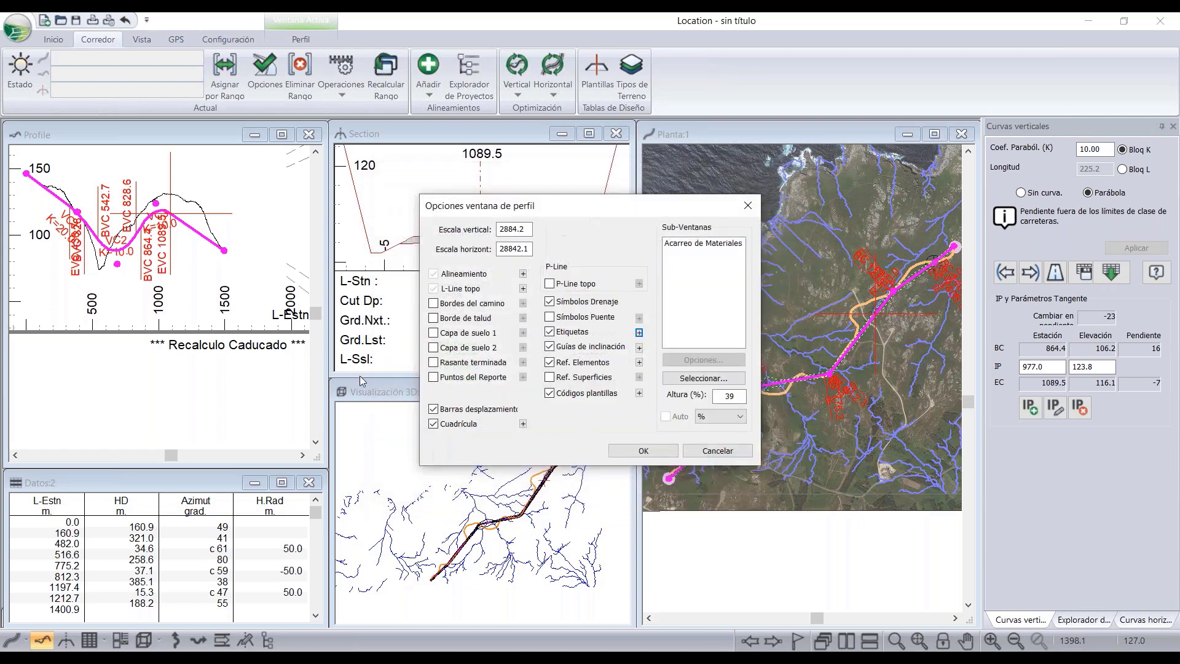
{"action": "left_click", "coordinate": [648, 449]}
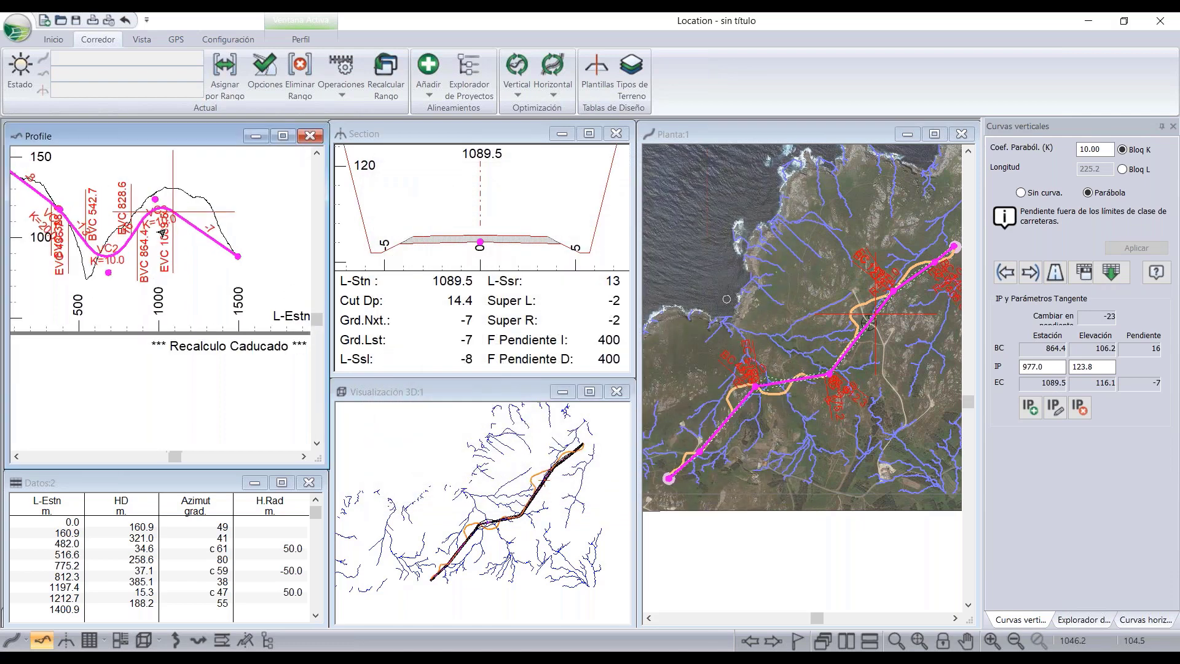
- Reduce the text size of the profile's BC/EC and Vert. IP en las curvas labels, and hide the Etiquetas Flotantes labels
{"action": "scroll", "coordinate": [132, 234], "scroll_direction": "up", "scroll_amount": 3}
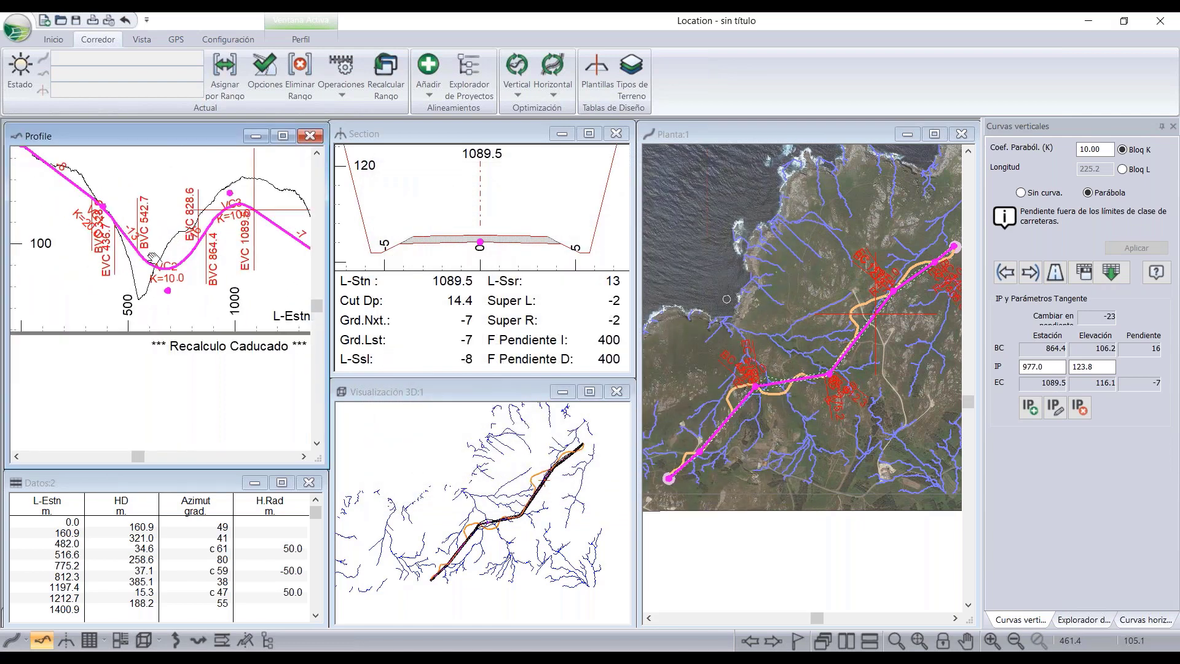
{"action": "right_click", "coordinate": [161, 218]}
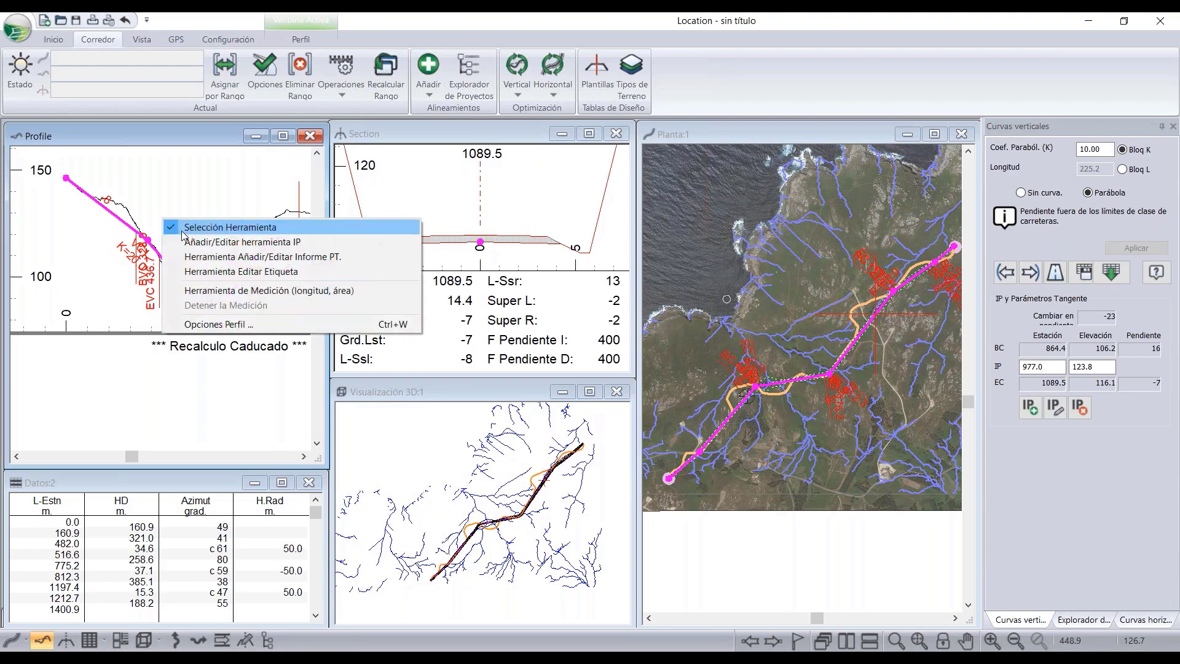
{"action": "left_click", "coordinate": [227, 323]}
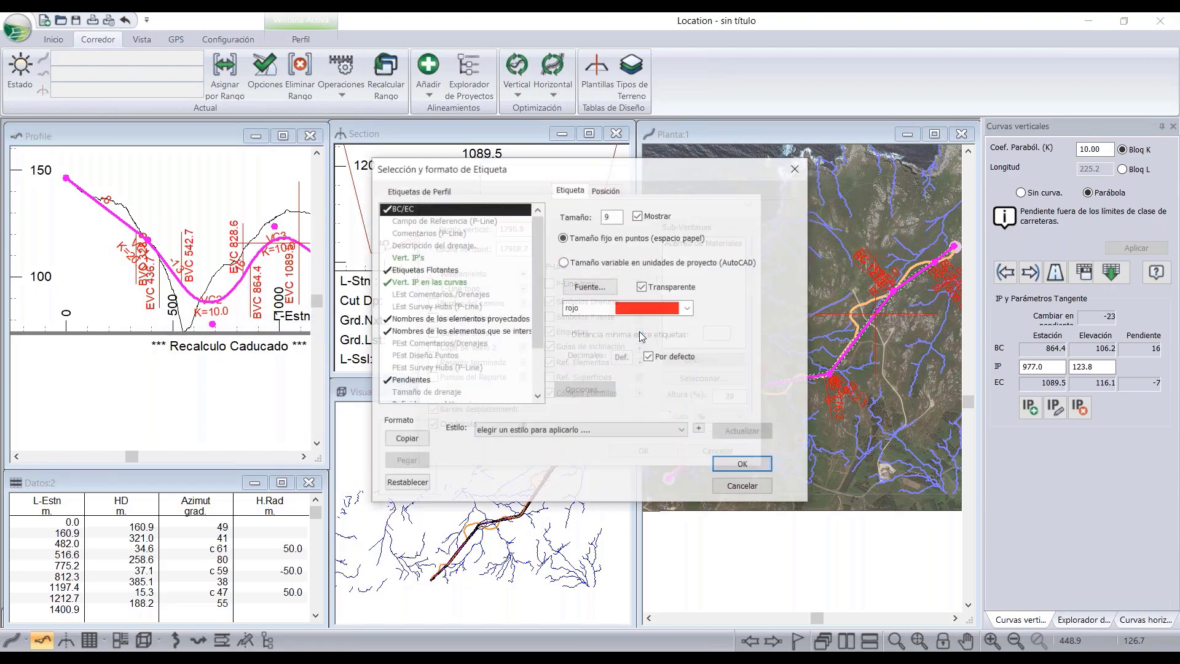
{"action": "left_click", "coordinate": [639, 333]}
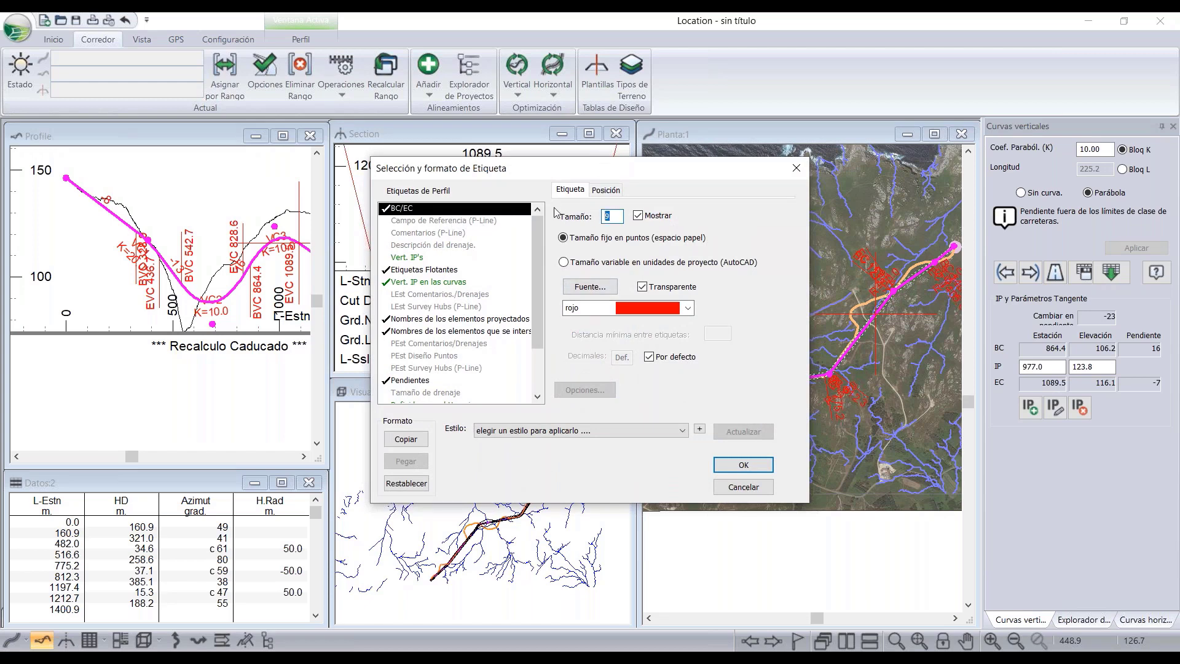
{"action": "left_click", "coordinate": [444, 270]}
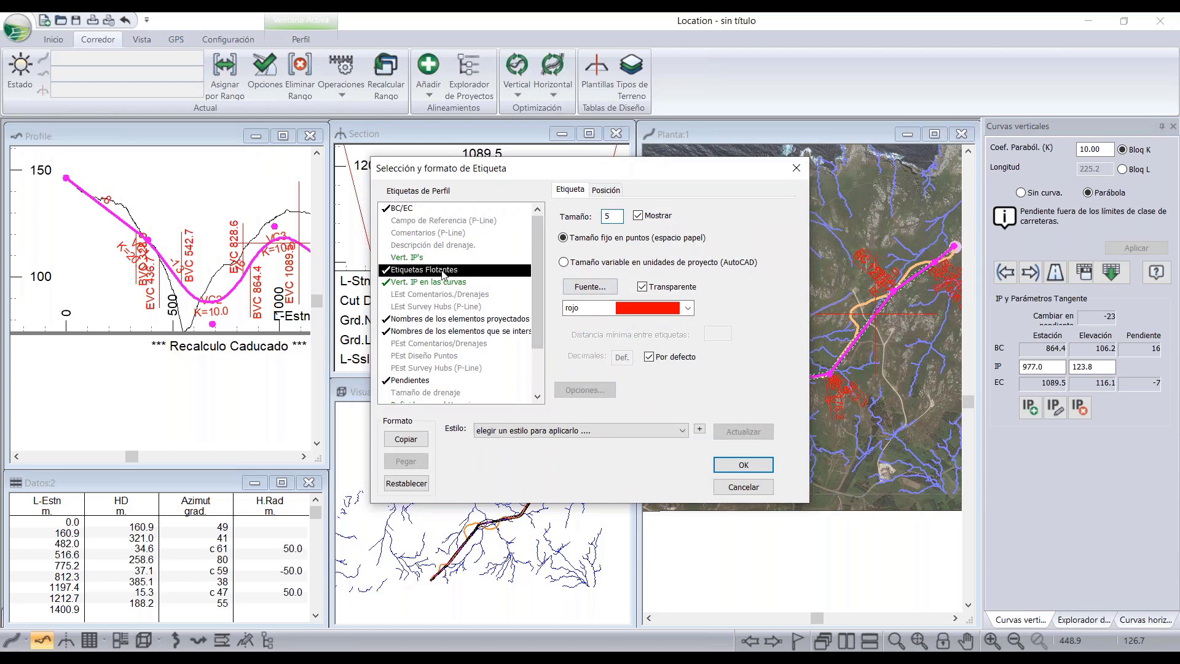
{"action": "left_click", "coordinate": [445, 283]}
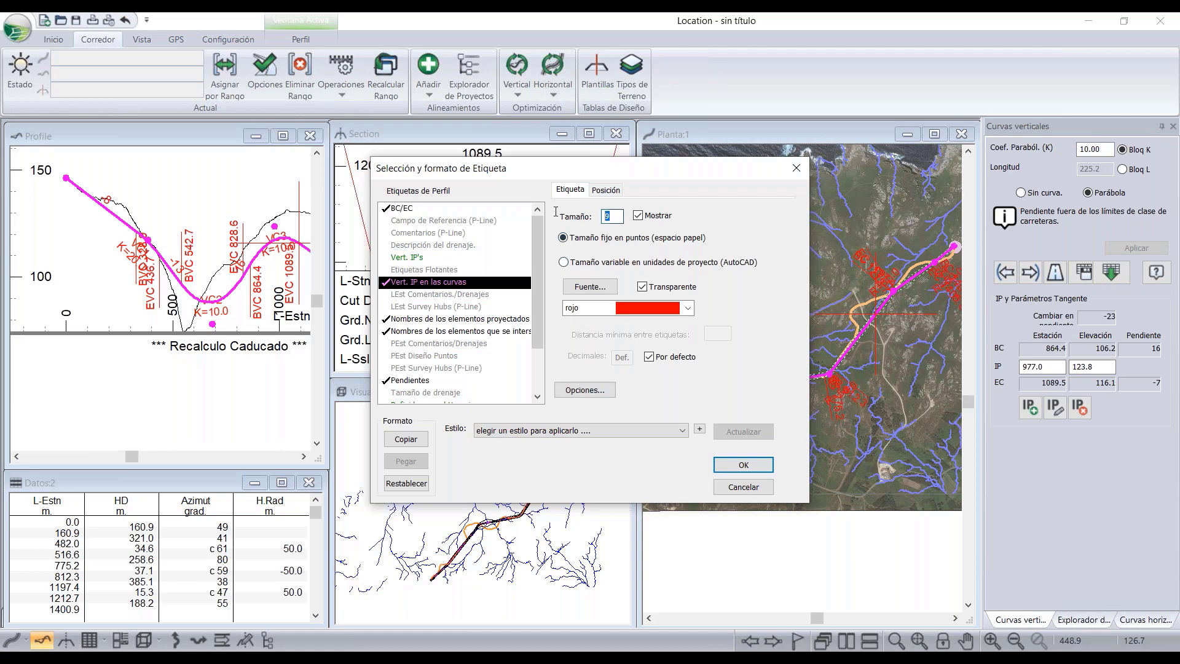
- Hide the Nombres de los elementos proyectados labels and apply the label and profile options
{"action": "left_click", "coordinate": [430, 319]}
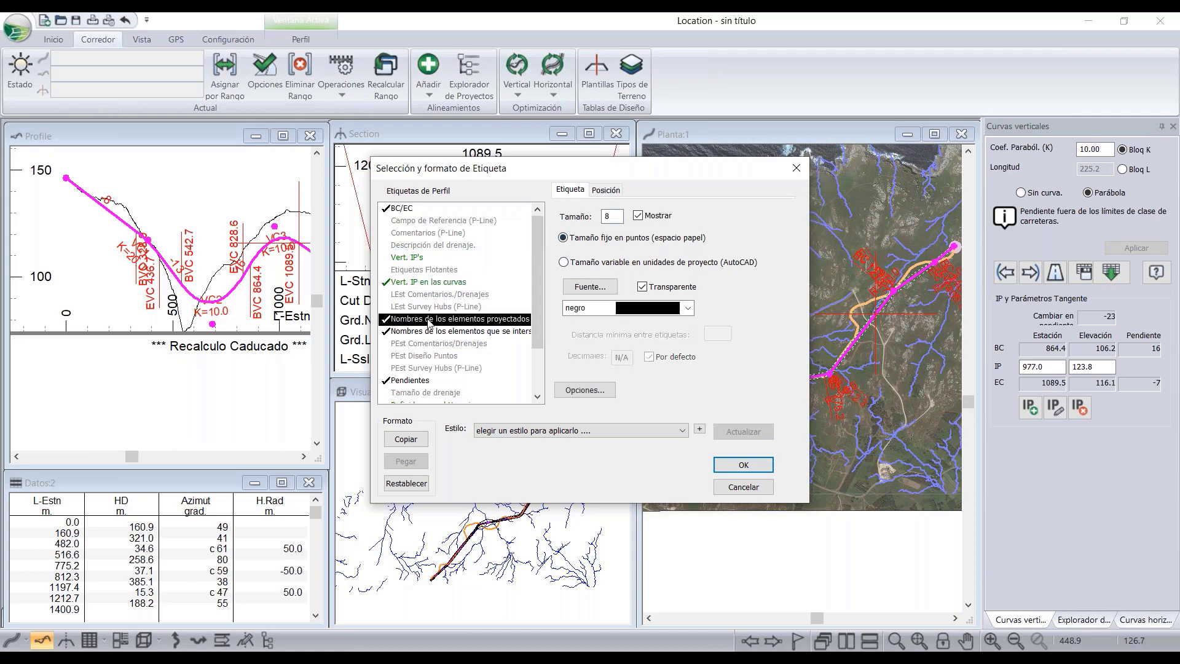
{"action": "left_click", "coordinate": [432, 332]}
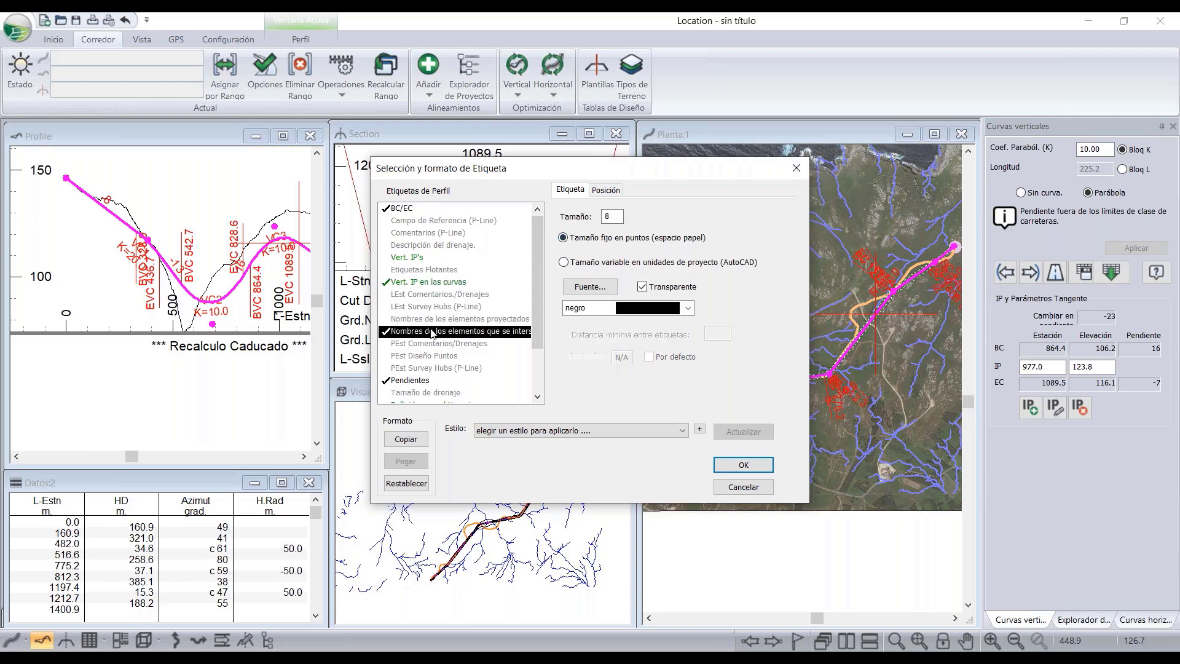
{"action": "left_click", "coordinate": [744, 464]}
{"action": "left_click", "coordinate": [644, 450]}
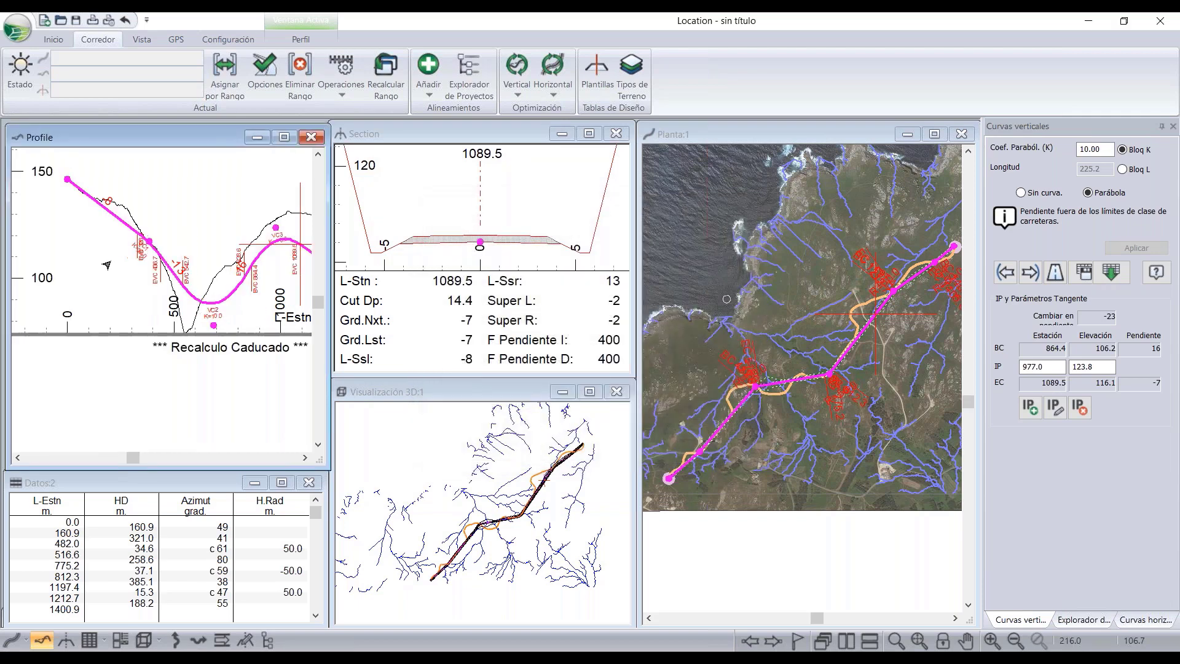
- Move the profile IP at station 977.0 to about station 1018.6, elevation 124.5
{"action": "scroll", "coordinate": [114, 212], "scroll_direction": "up", "scroll_amount": 1}
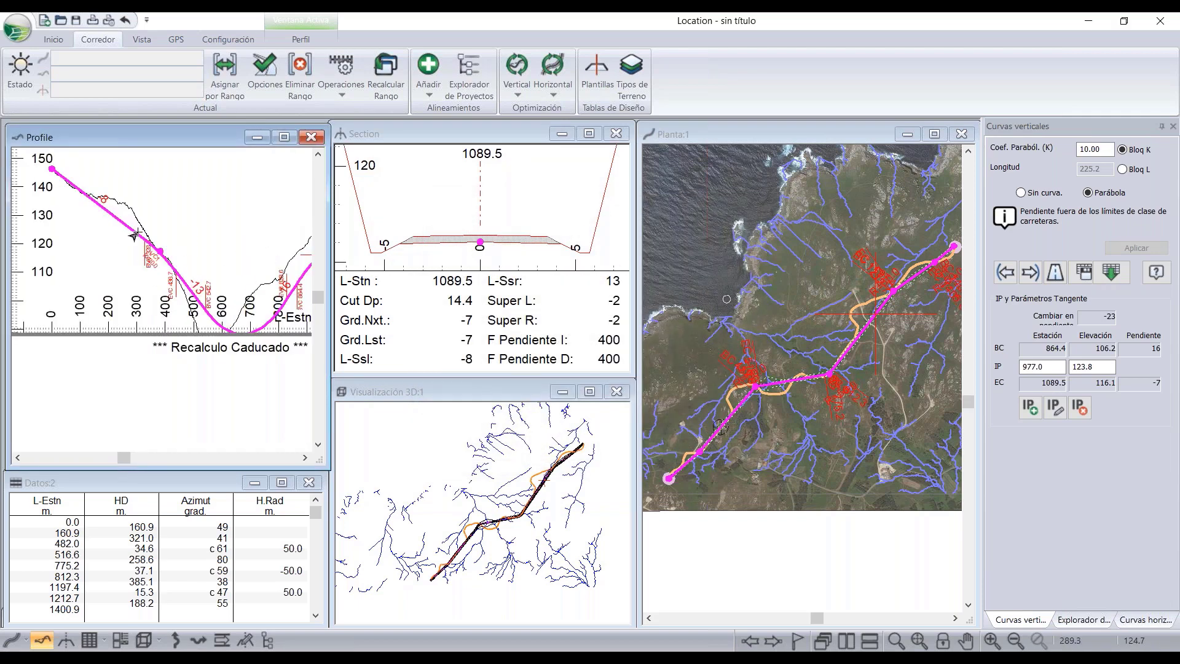
{"action": "middle_click_drag", "start_coordinate": [300, 275], "coordinate": [122, 257]}
{"action": "right_click", "coordinate": [144, 220]}
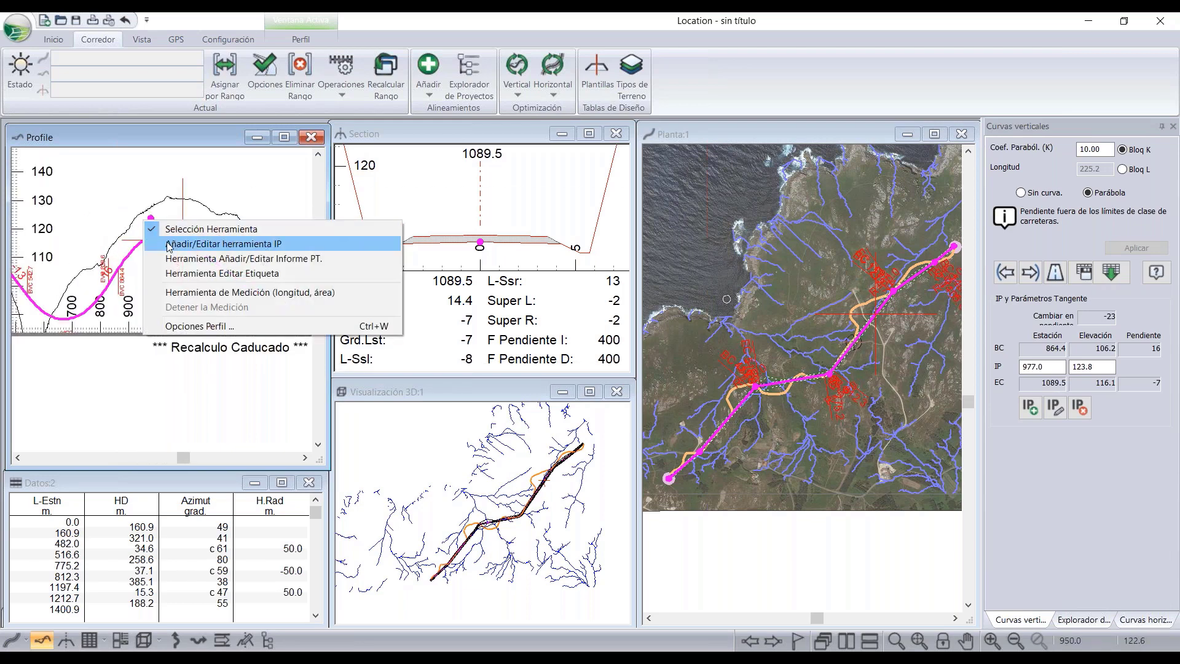
{"action": "left_click", "coordinate": [185, 244]}
{"action": "left_click_drag", "start_coordinate": [148, 215], "coordinate": [165, 214]}
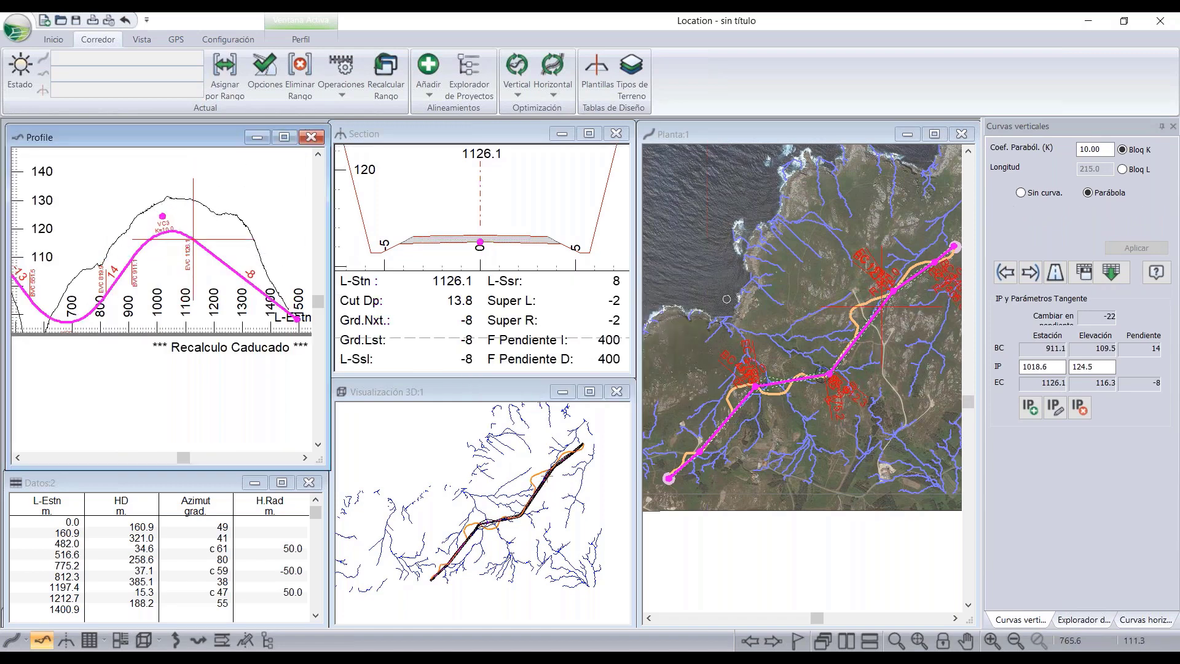
{"action": "middle_click_drag", "start_coordinate": [101, 258], "coordinate": [193, 255]}
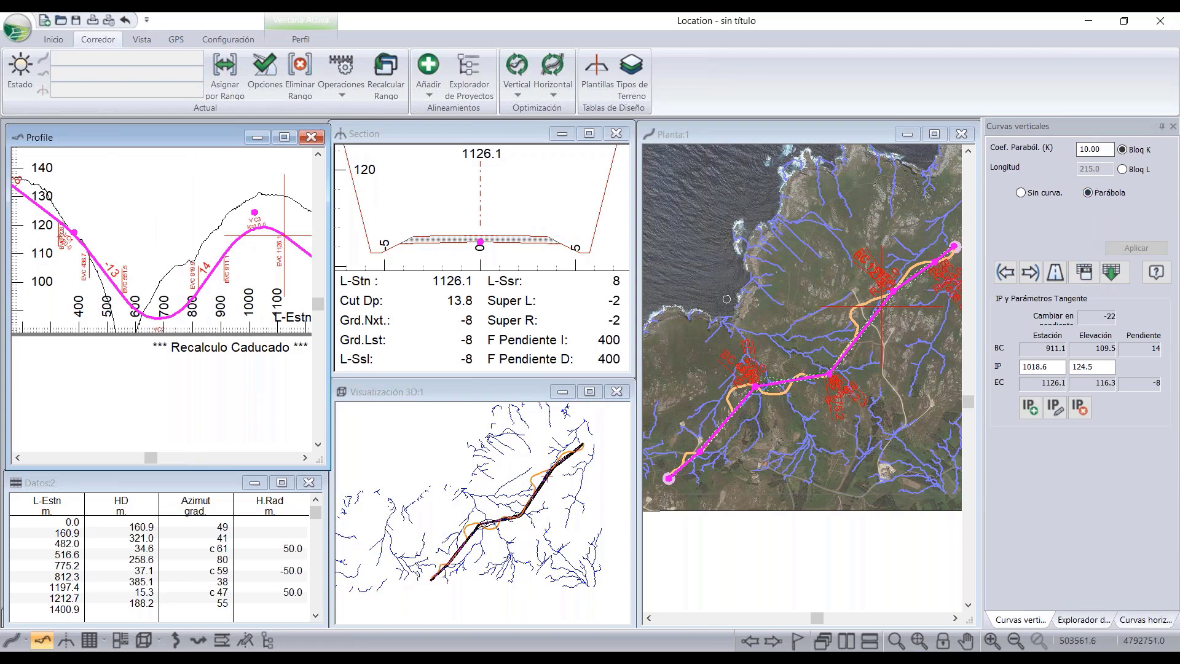
{"action": "scroll", "coordinate": [208, 271], "scroll_direction": "down", "scroll_amount": 1}
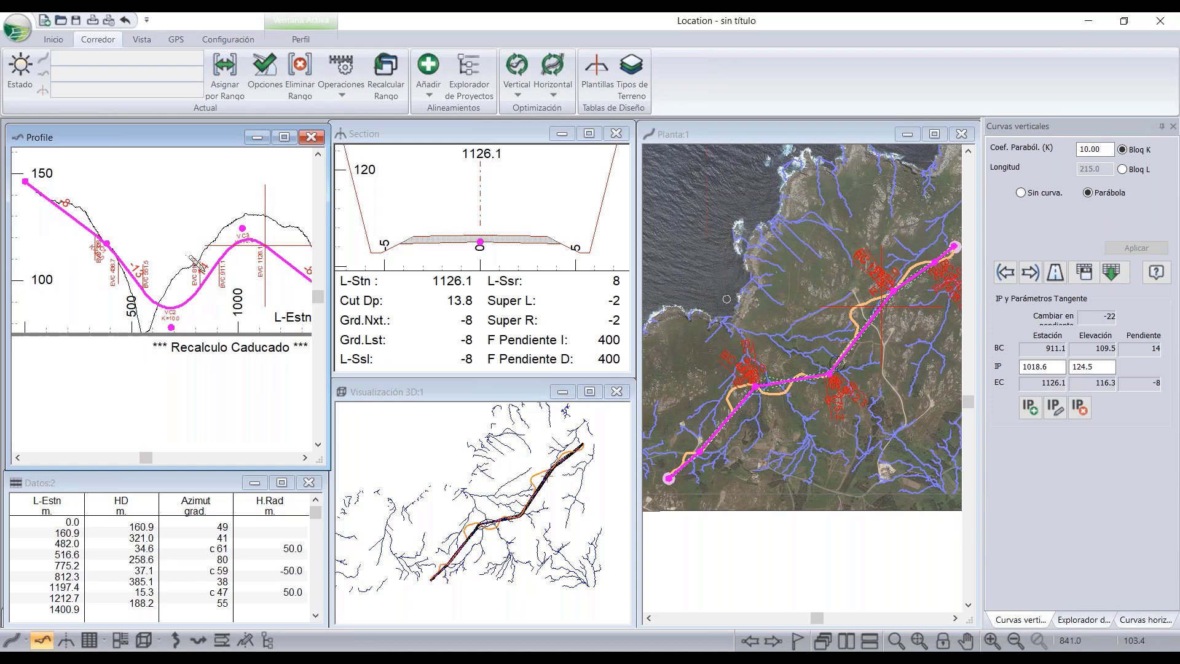
{"action": "scroll", "coordinate": [193, 260], "scroll_direction": "up", "scroll_amount": 1}
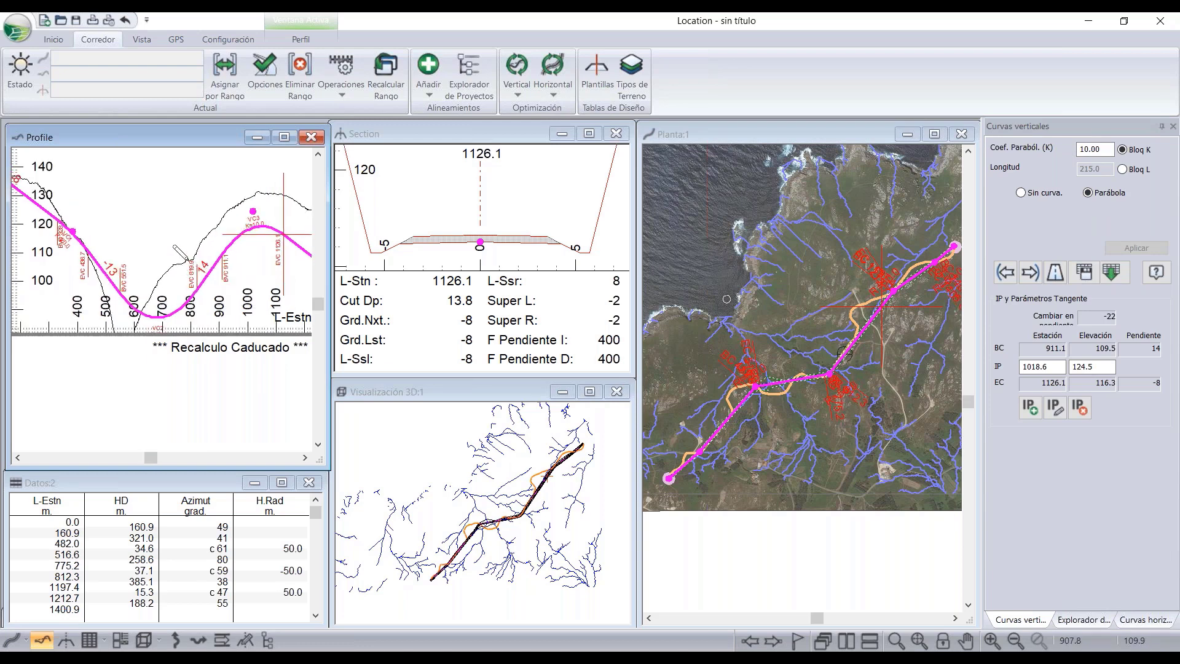
{"action": "scroll", "coordinate": [184, 255], "scroll_direction": "down", "scroll_amount": 1}
{"action": "scroll", "coordinate": [207, 258], "scroll_direction": "down", "scroll_amount": 1}
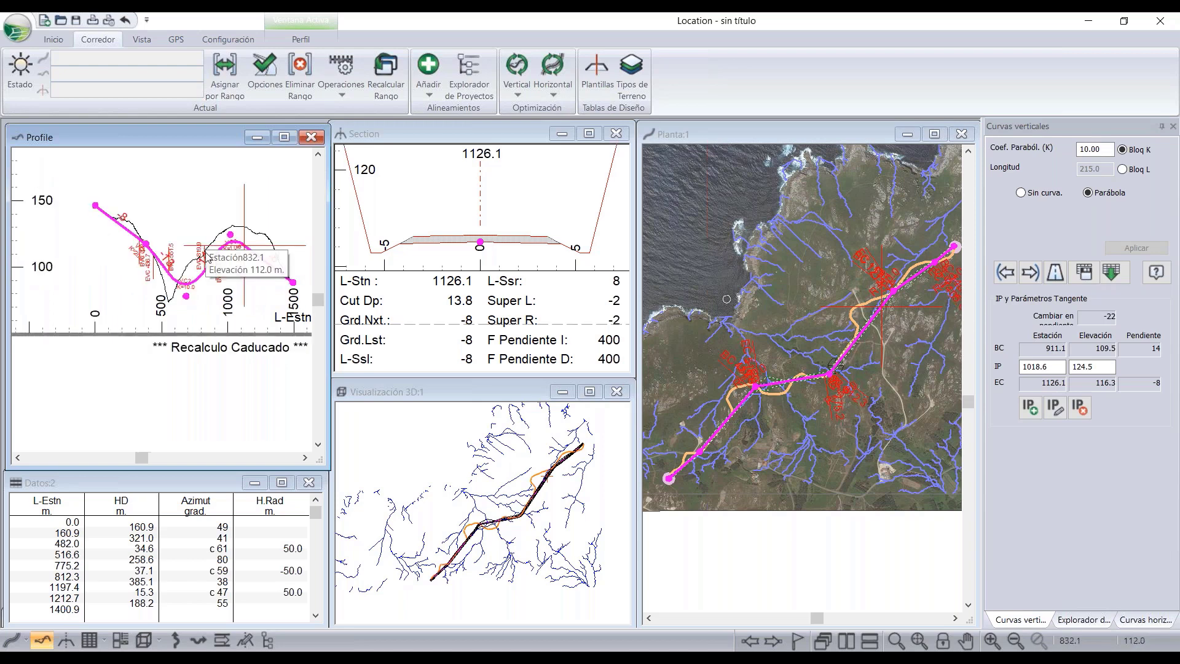
{"action": "middle_click_drag", "start_coordinate": [206, 257], "coordinate": [141, 234]}
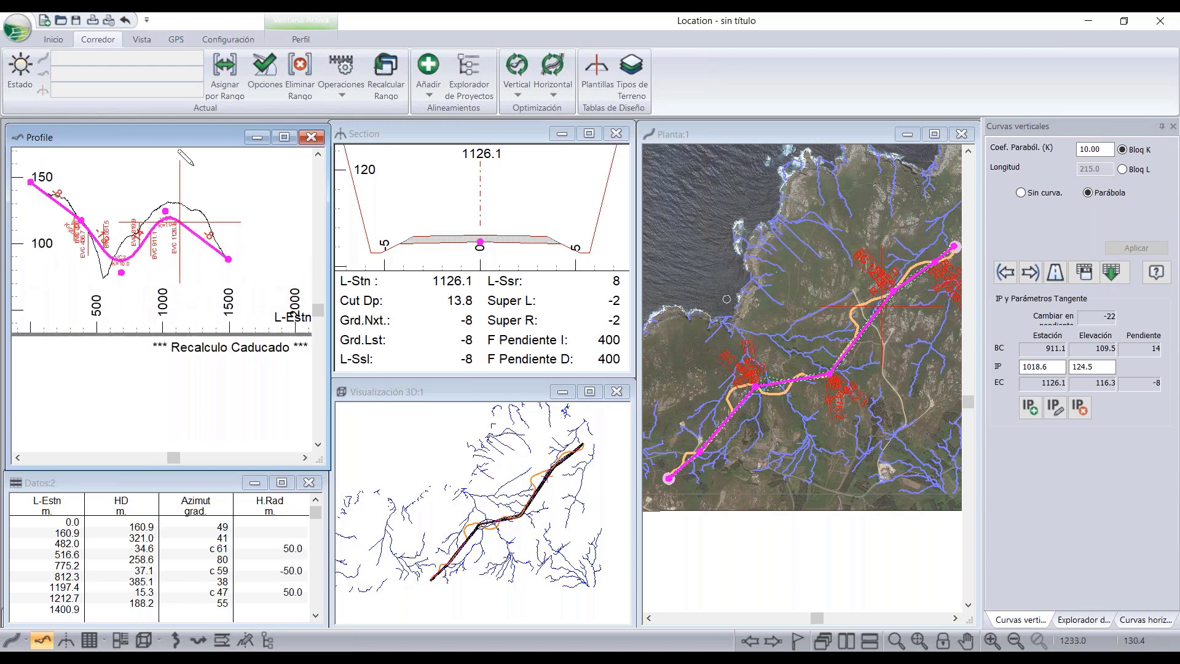
- Add the general volume columns Cut V. and Rellenar V. to the data window's report
{"action": "left_click", "coordinate": [131, 527]}
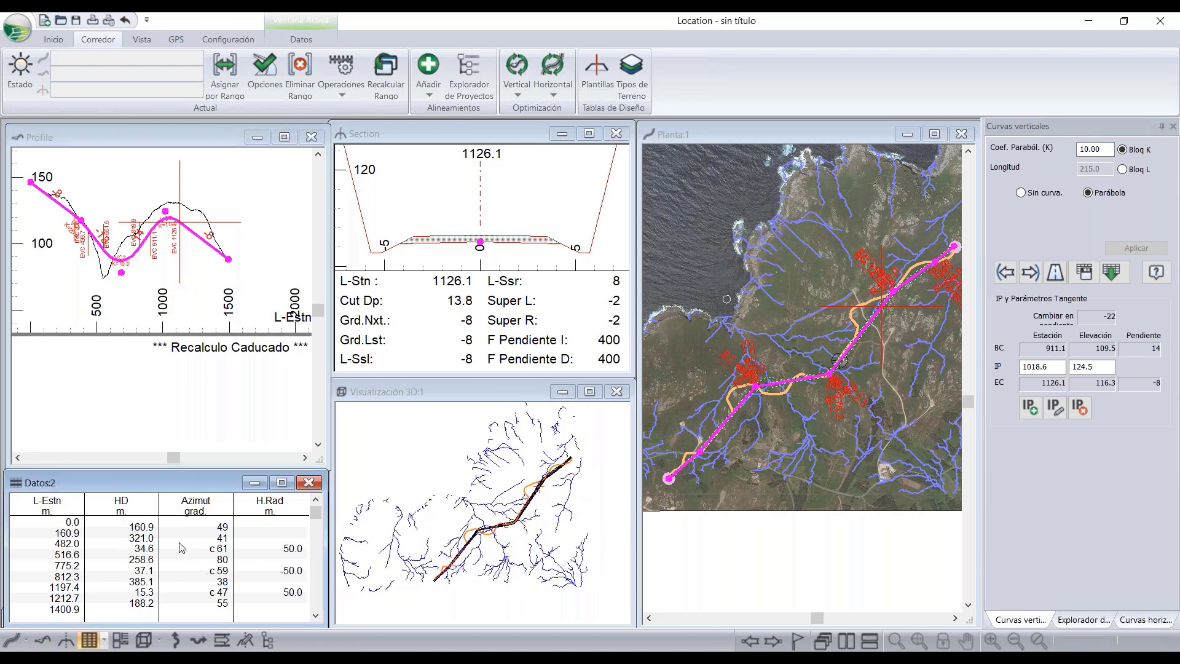
{"action": "right_click", "coordinate": [163, 531]}
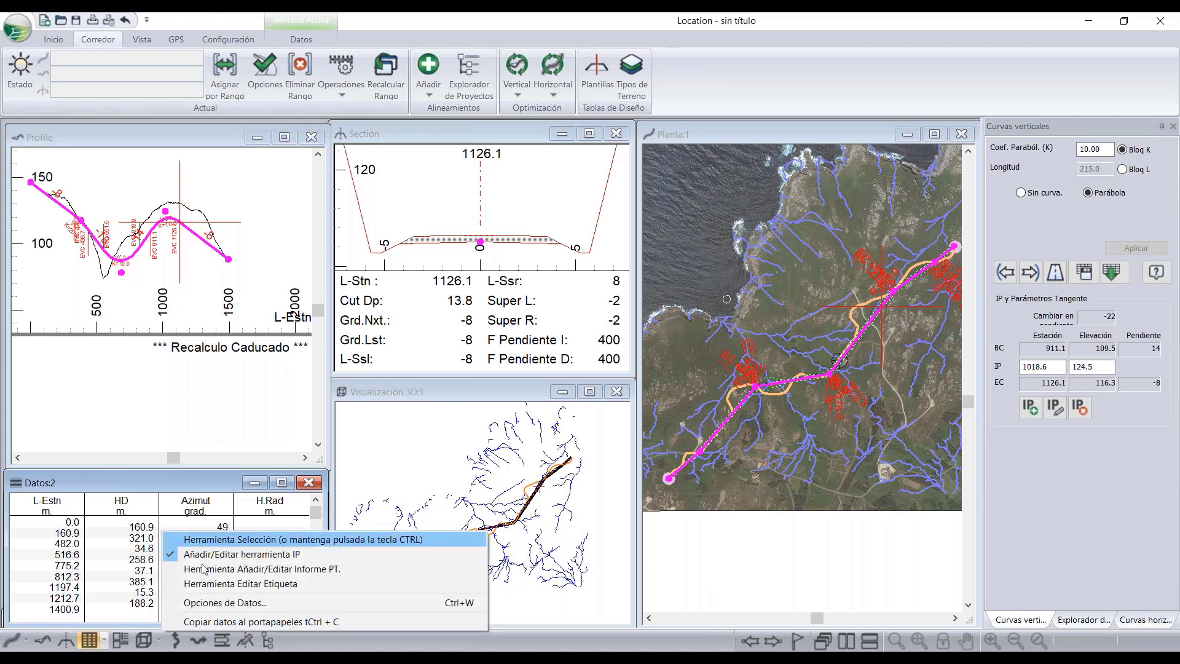
{"action": "left_click", "coordinate": [217, 604]}
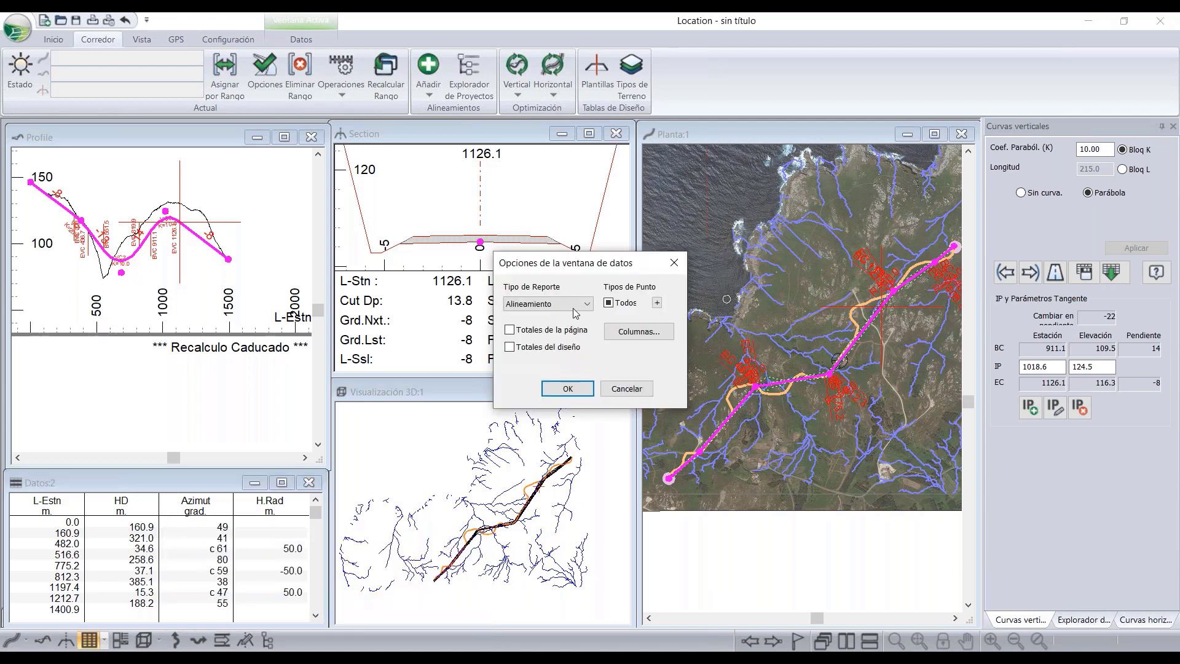
{"action": "left_click", "coordinate": [645, 337]}
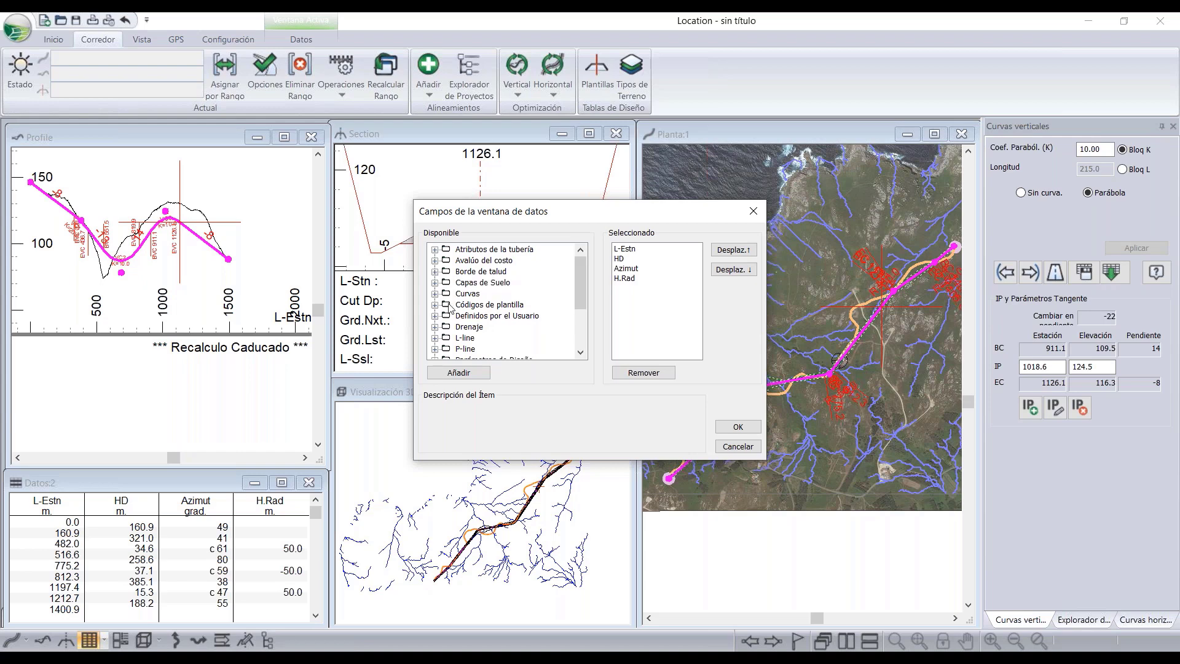
{"action": "scroll", "coordinate": [446, 298], "scroll_direction": "down", "scroll_amount": 3}
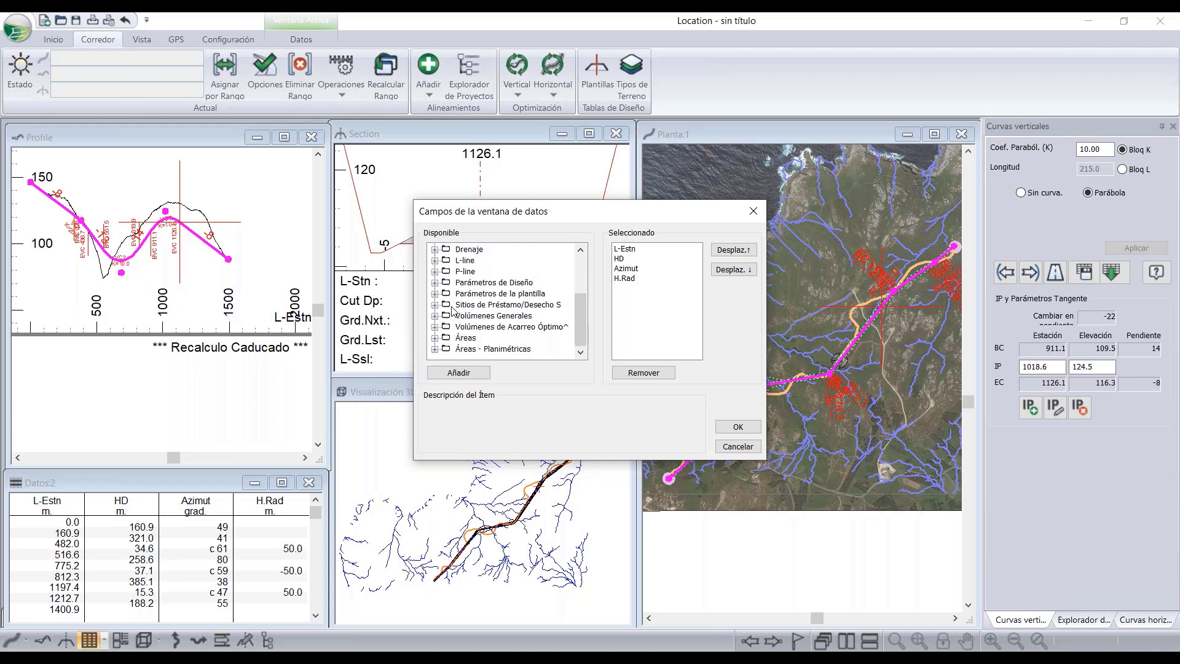
{"action": "left_click", "coordinate": [436, 316]}
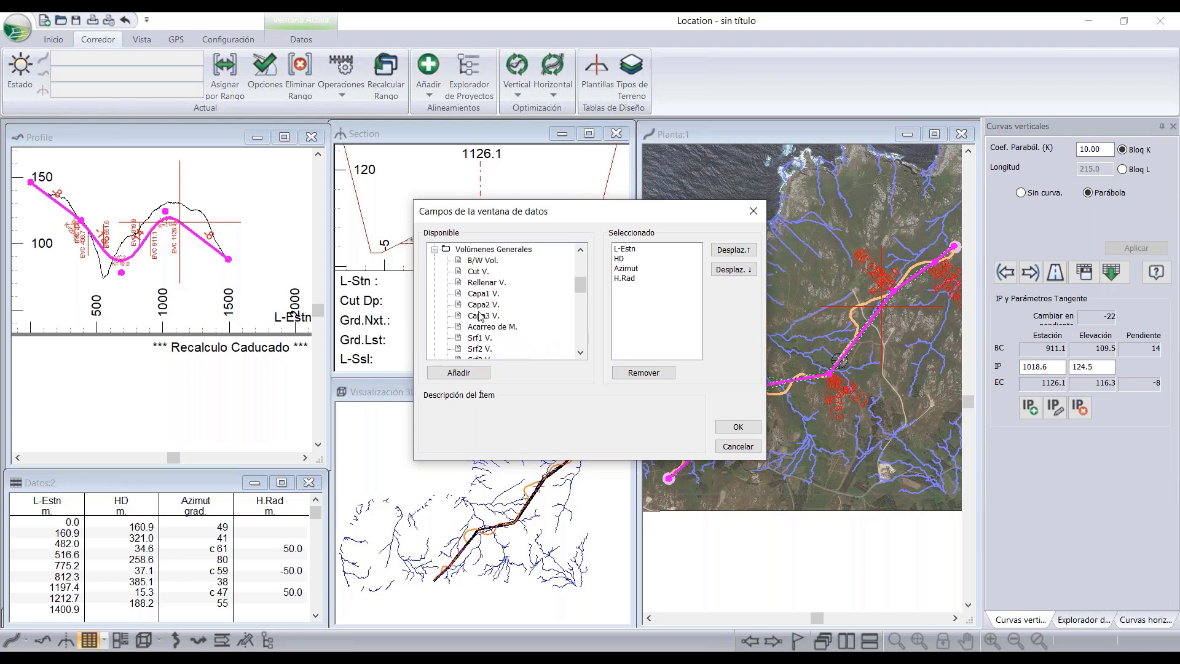
{"action": "double_click", "coordinate": [478, 272]}
{"action": "double_click", "coordinate": [485, 282]}
- Remove the HD, Azimut and H.Rad columns from the data window's report
{"action": "left_click", "coordinate": [619, 259]}
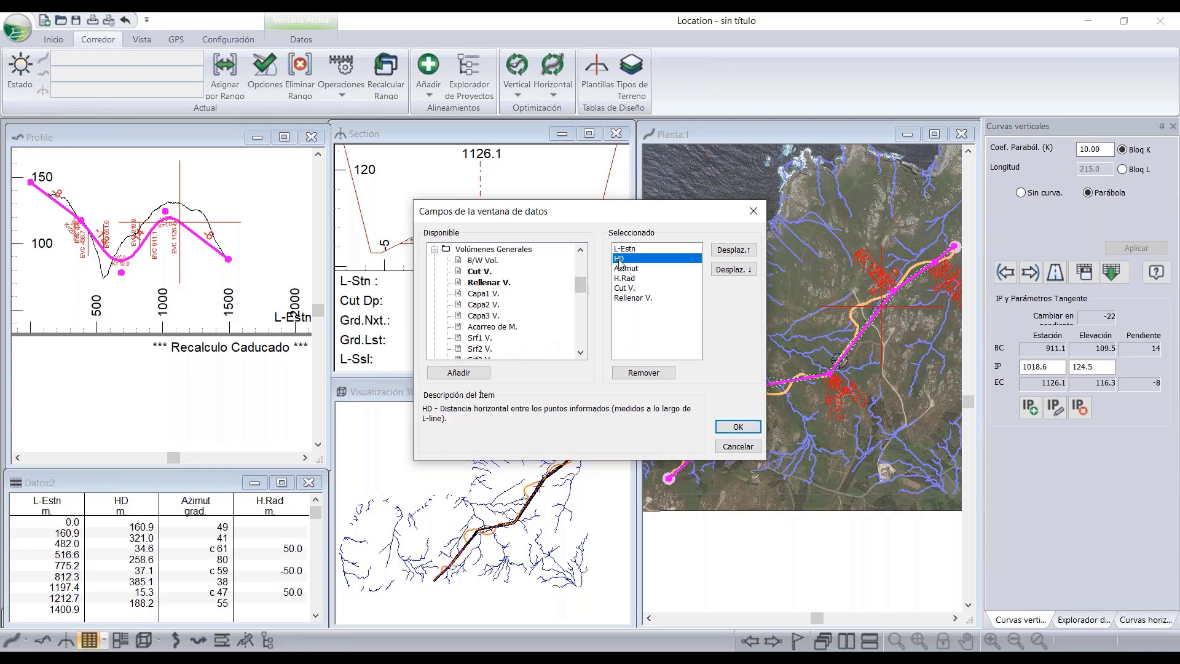
{"action": "left_click", "coordinate": [645, 373]}
{"action": "left_click", "coordinate": [645, 373]}
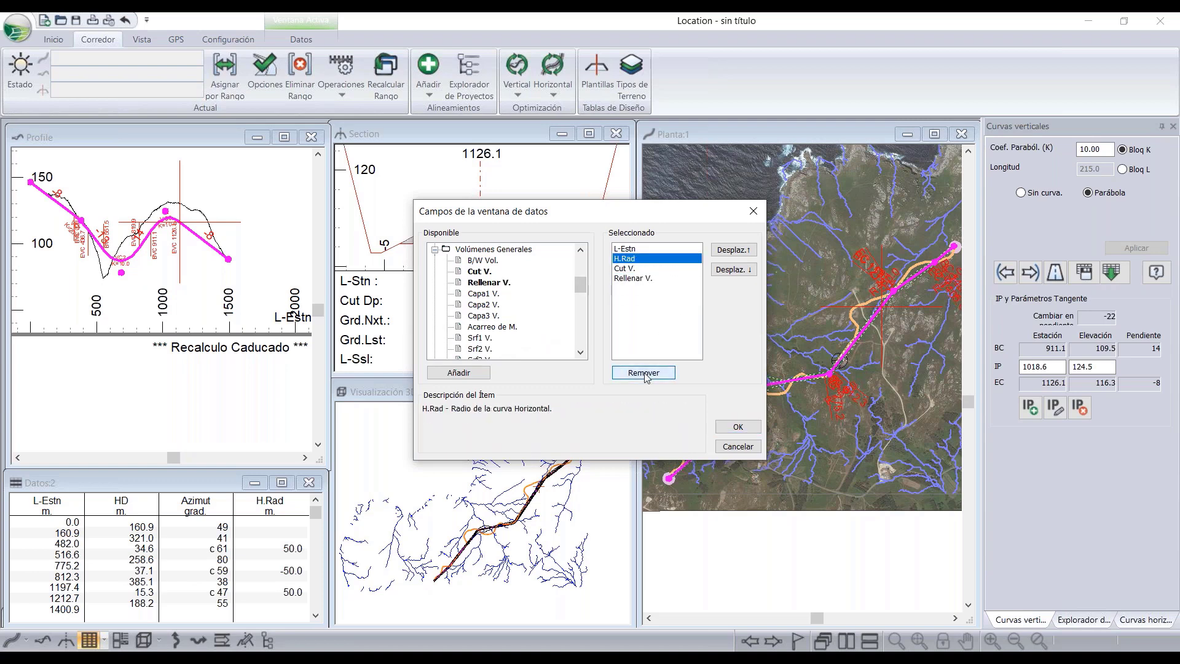
{"action": "left_click", "coordinate": [646, 373]}
{"action": "left_click", "coordinate": [736, 429]}
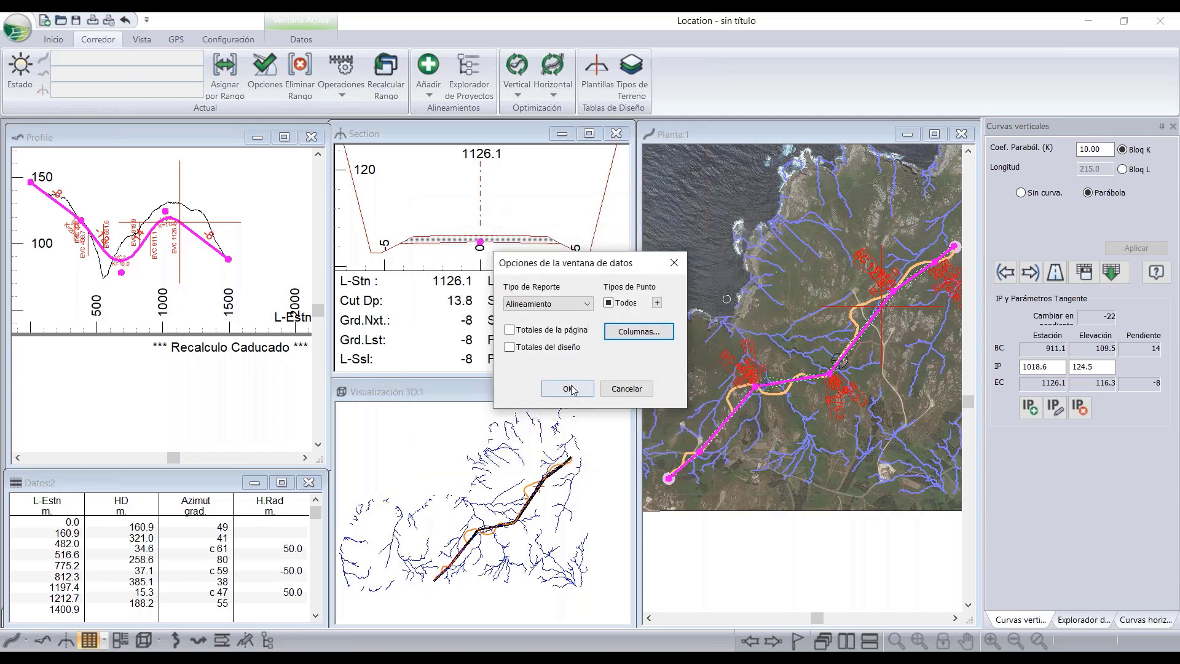
- Turn on page totals (Totales de la página) in the data window and view the cut and fill totals at the report's end
{"action": "left_click", "coordinate": [542, 333]}
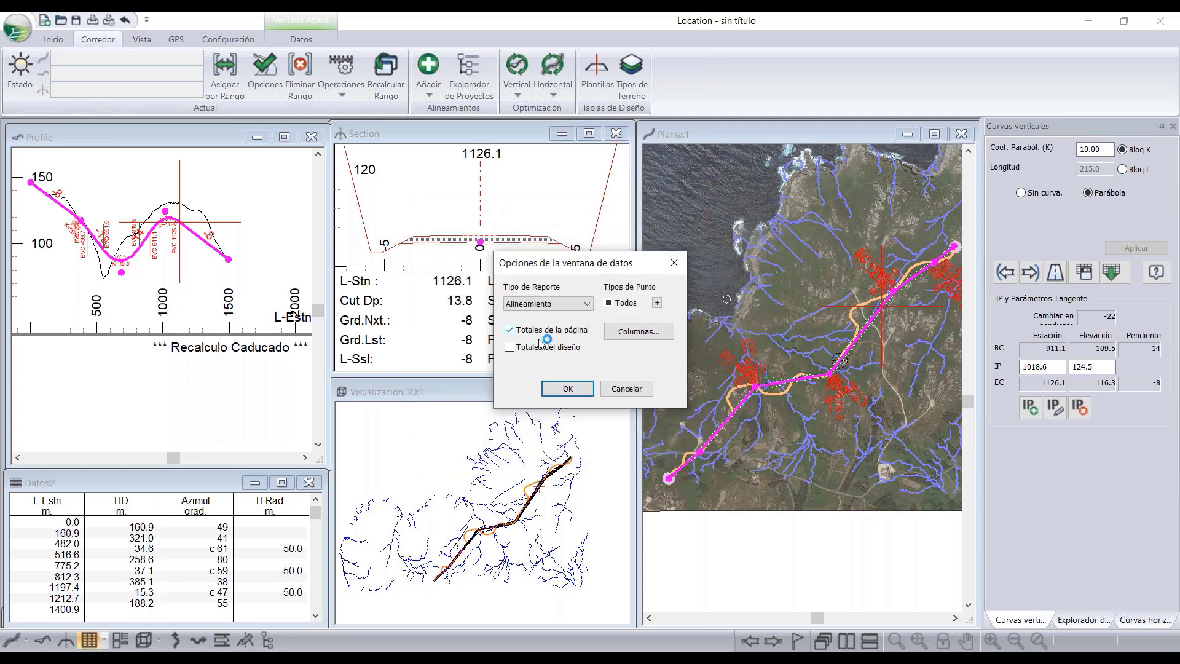
{"action": "left_click", "coordinate": [570, 388]}
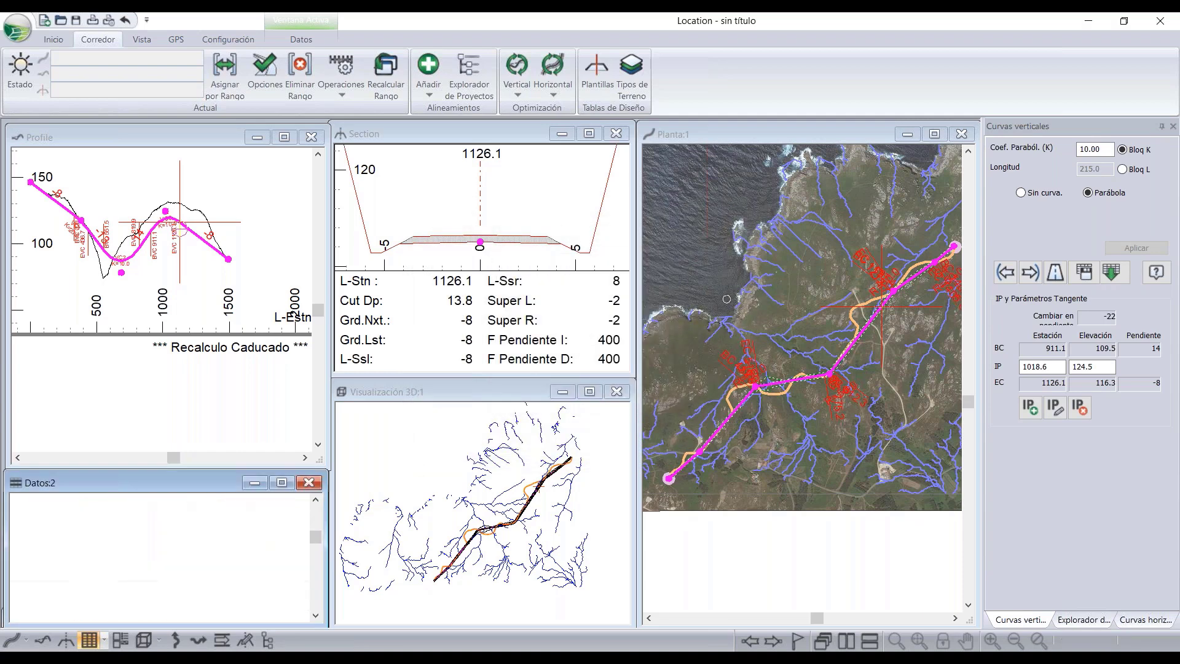
{"action": "scroll", "coordinate": [176, 561], "scroll_direction": "down", "scroll_amount": 4}
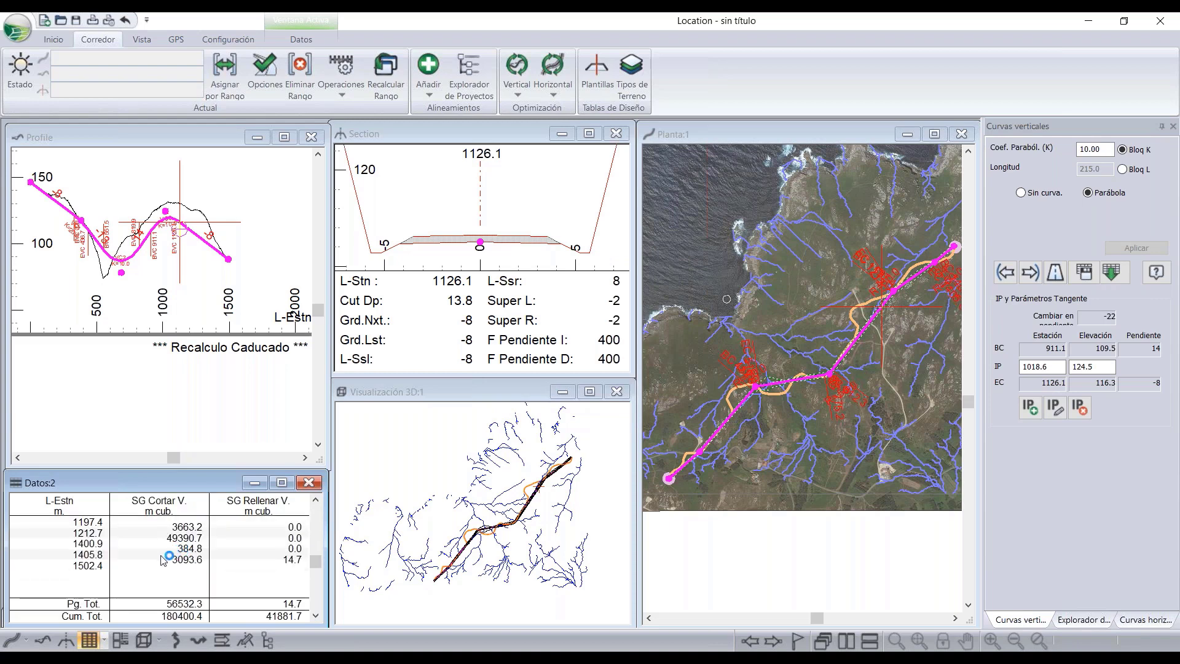
{"action": "scroll", "coordinate": [102, 557], "scroll_direction": "down", "scroll_amount": 1}
{"action": "scroll", "coordinate": [102, 557], "scroll_direction": "down", "scroll_amount": 3}
- Set the module's station format to Tradicional E + ddd (e.g. 1 + 201)
{"action": "left_click", "coordinate": [221, 42]}
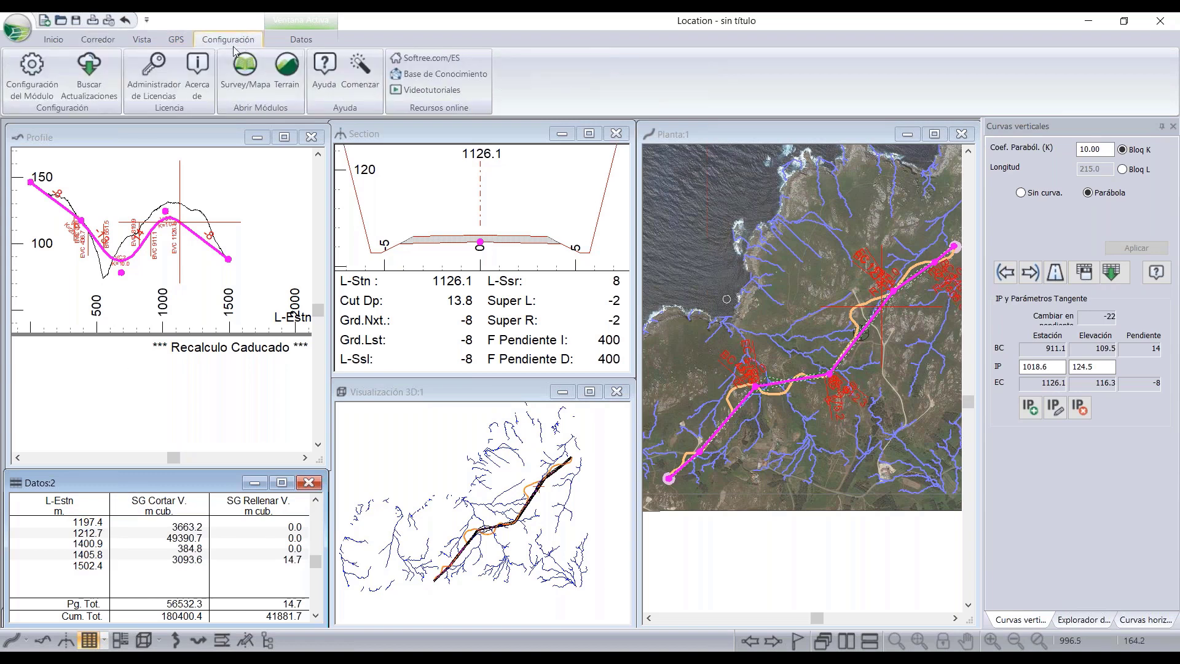
{"action": "left_click", "coordinate": [39, 76]}
{"action": "left_click", "coordinate": [471, 299]}
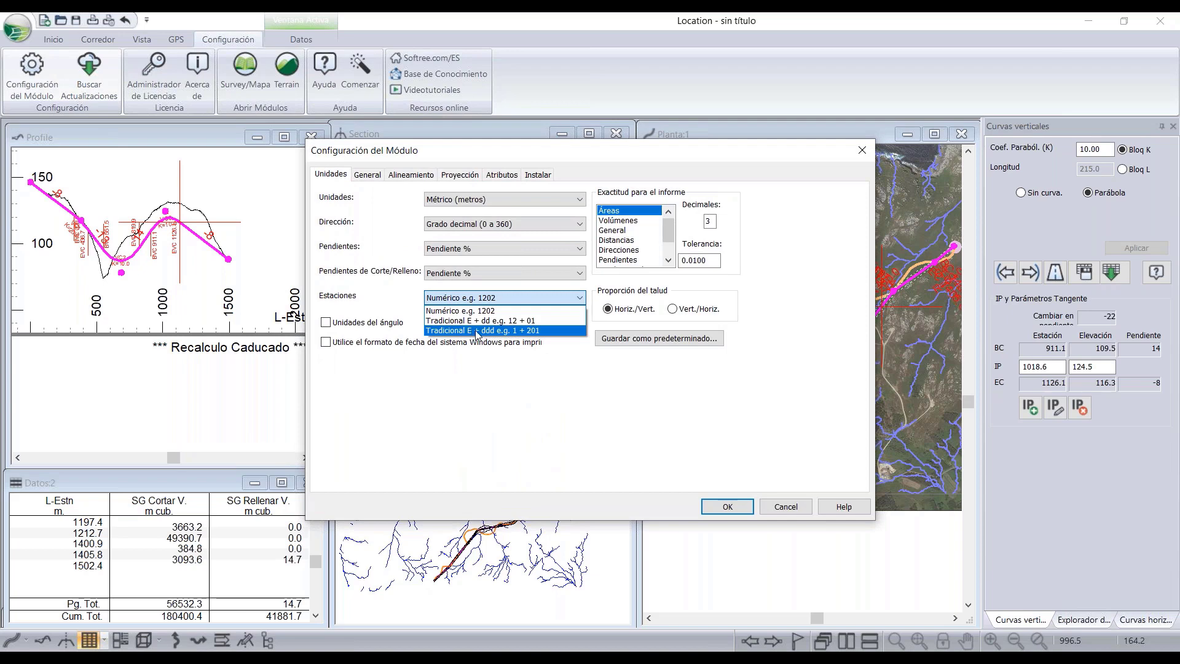
{"action": "left_click", "coordinate": [476, 330]}
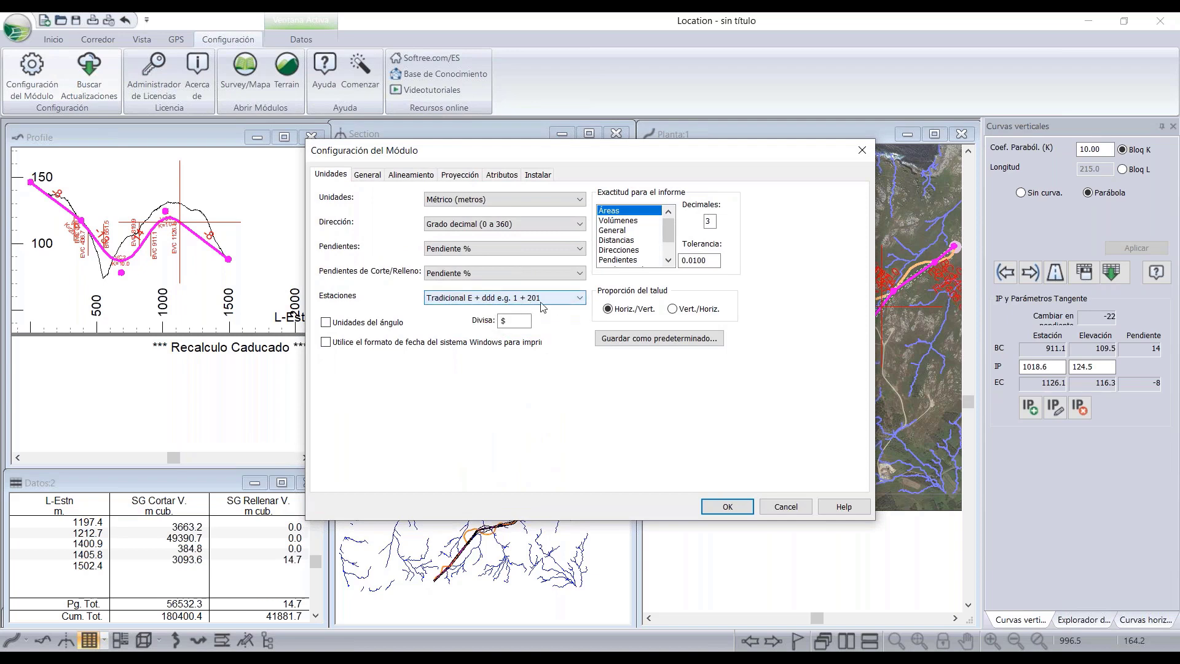
{"action": "left_click", "coordinate": [727, 507]}
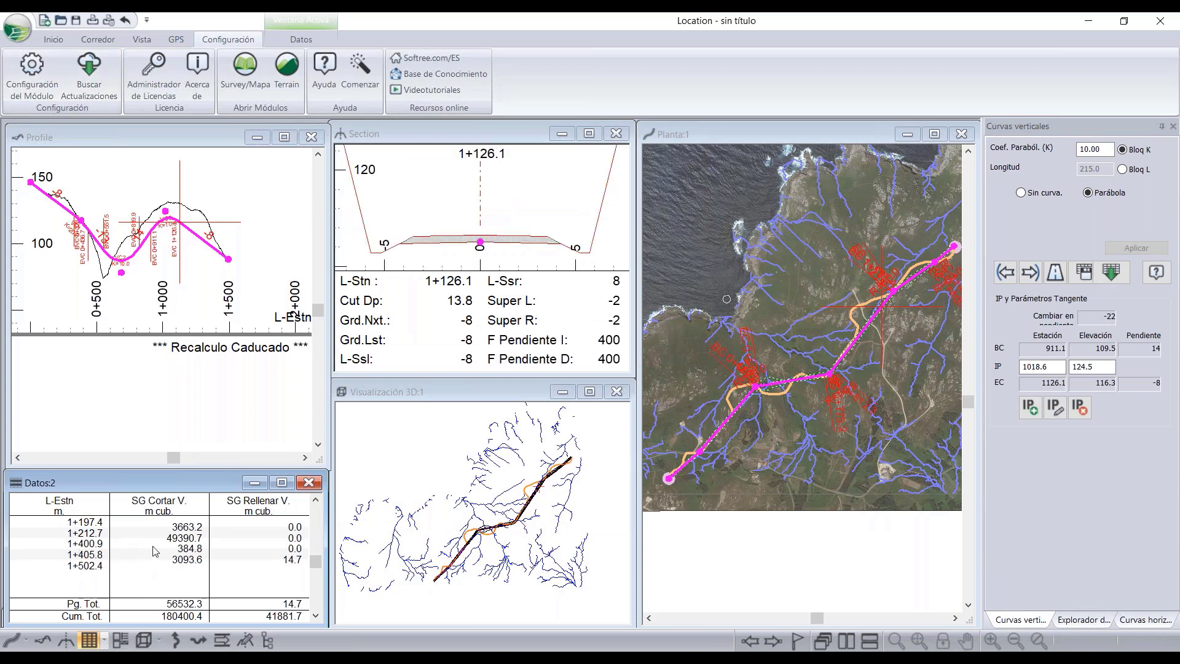
- Review the topo.terx surface's display options in the 3D options dialog and accept them unchanged
{"action": "right_click", "coordinate": [456, 474]}
{"action": "left_click", "coordinate": [480, 483]}
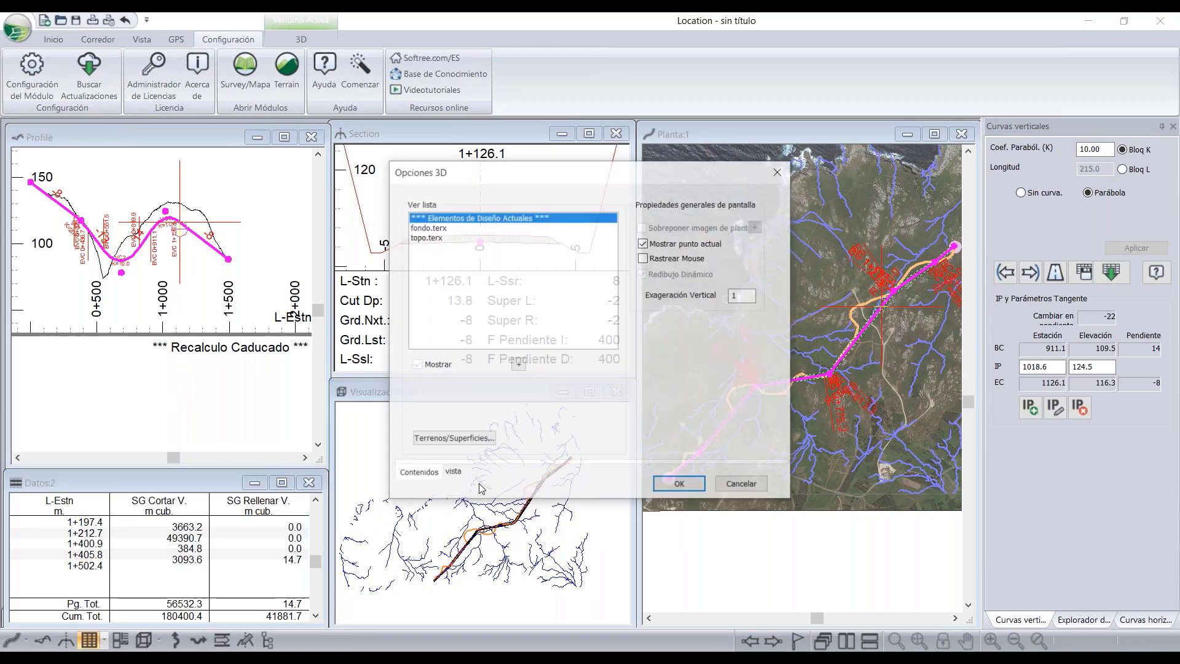
{"action": "left_click", "coordinate": [433, 238]}
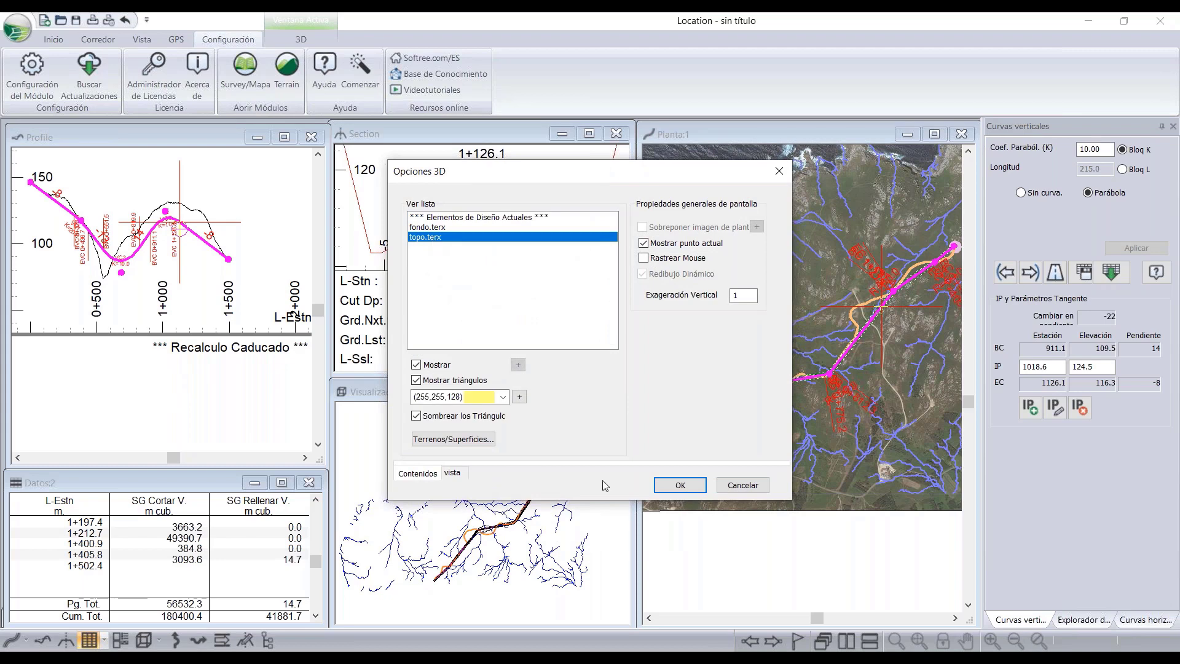
{"action": "left_click", "coordinate": [680, 485]}
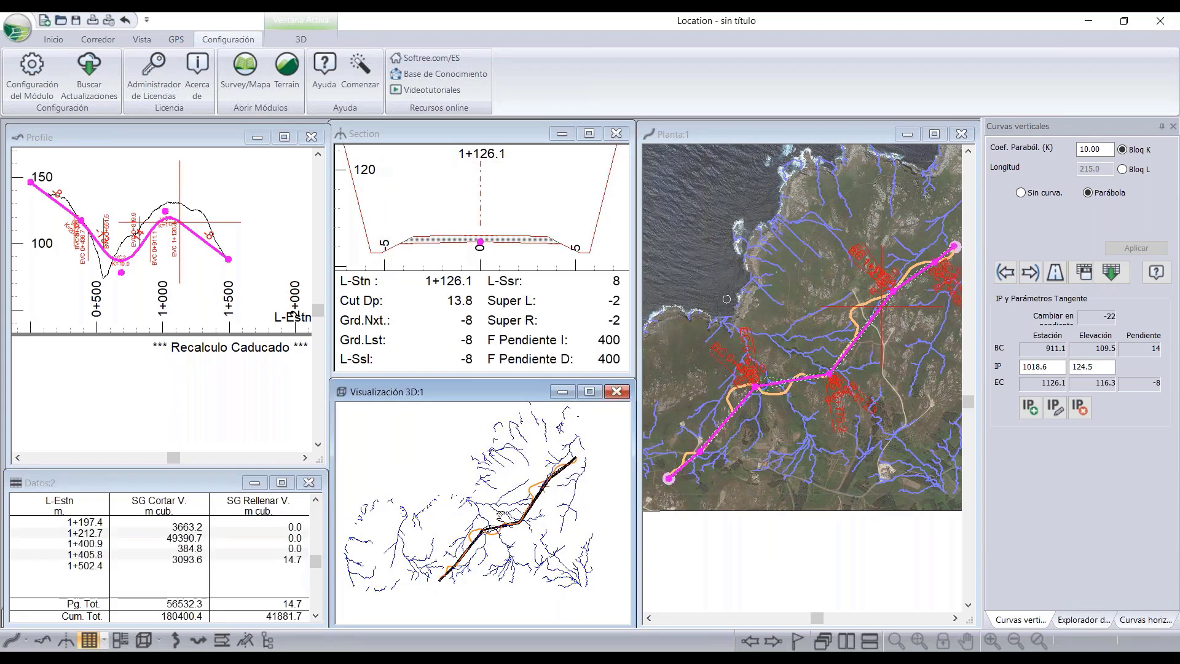
{"action": "left_click", "coordinate": [157, 132]}
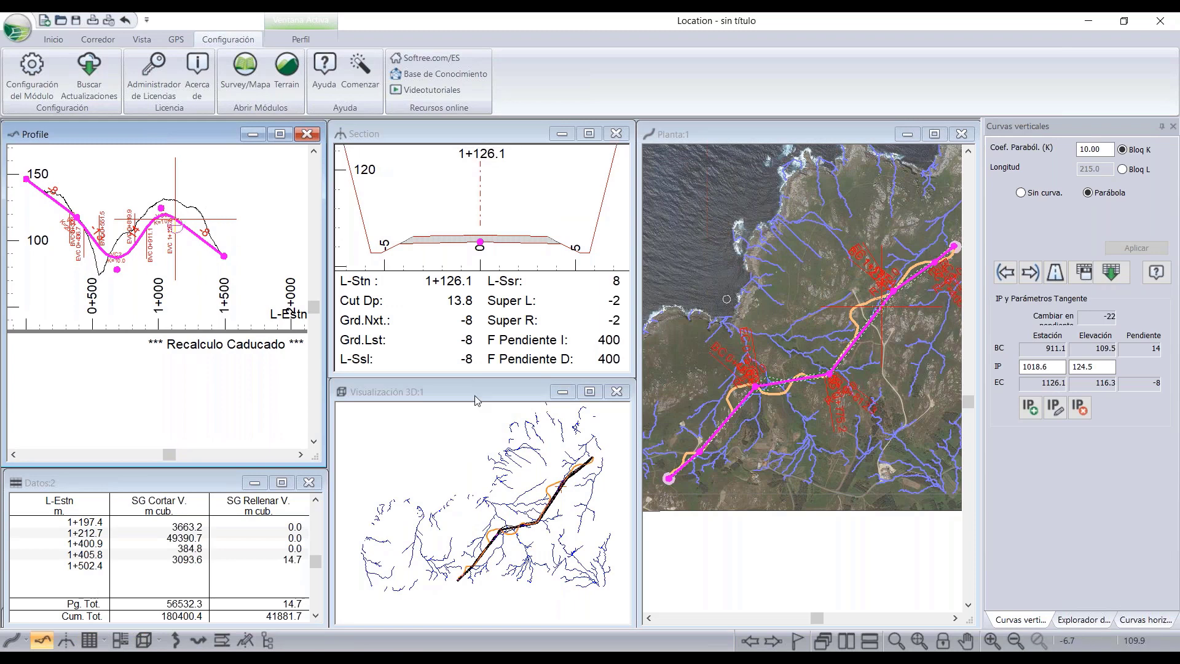
{"action": "left_click", "coordinate": [567, 539]}
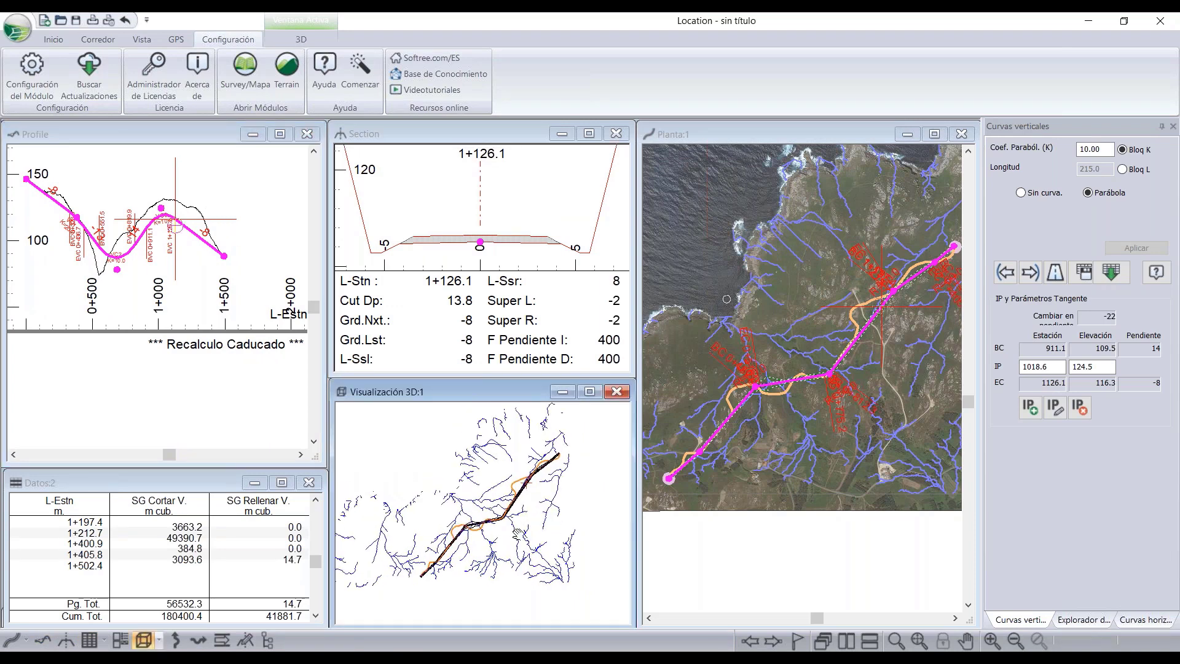
- Add a natural stream channel drainage (Canal natural (arroyo)) at station 550.0, where the stream crosses the alignment
{"action": "left_click", "coordinate": [811, 413]}
{"action": "scroll", "coordinate": [812, 414], "scroll_direction": "up", "scroll_amount": 5}
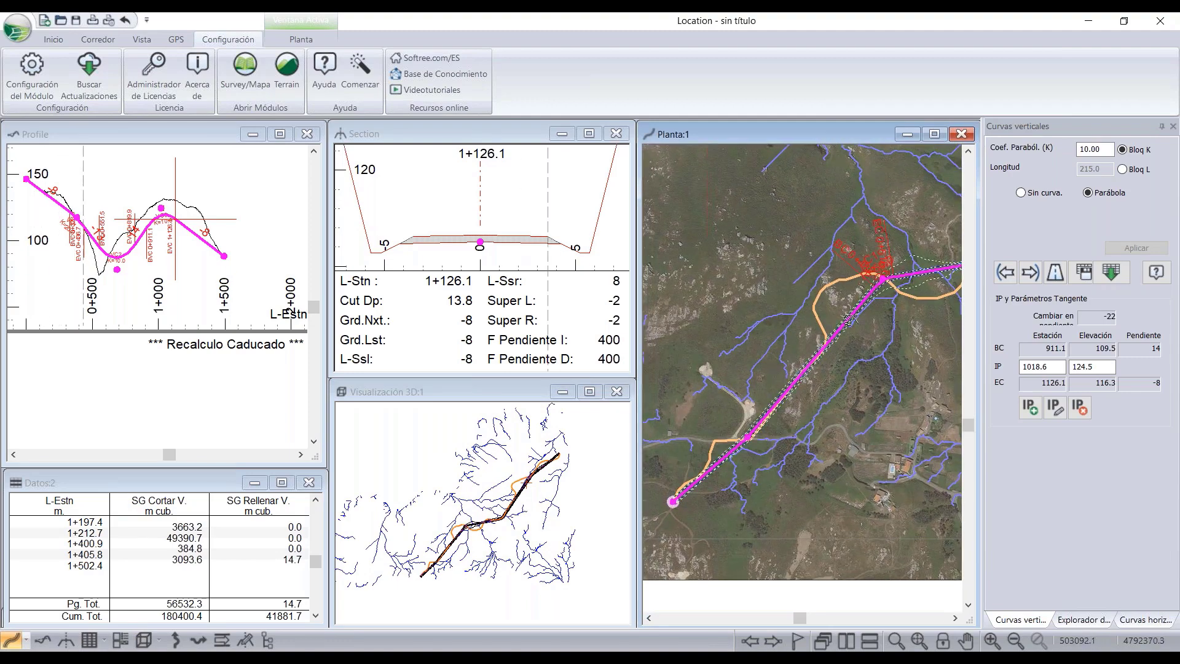
{"action": "scroll", "coordinate": [850, 318], "scroll_direction": "up", "scroll_amount": 5}
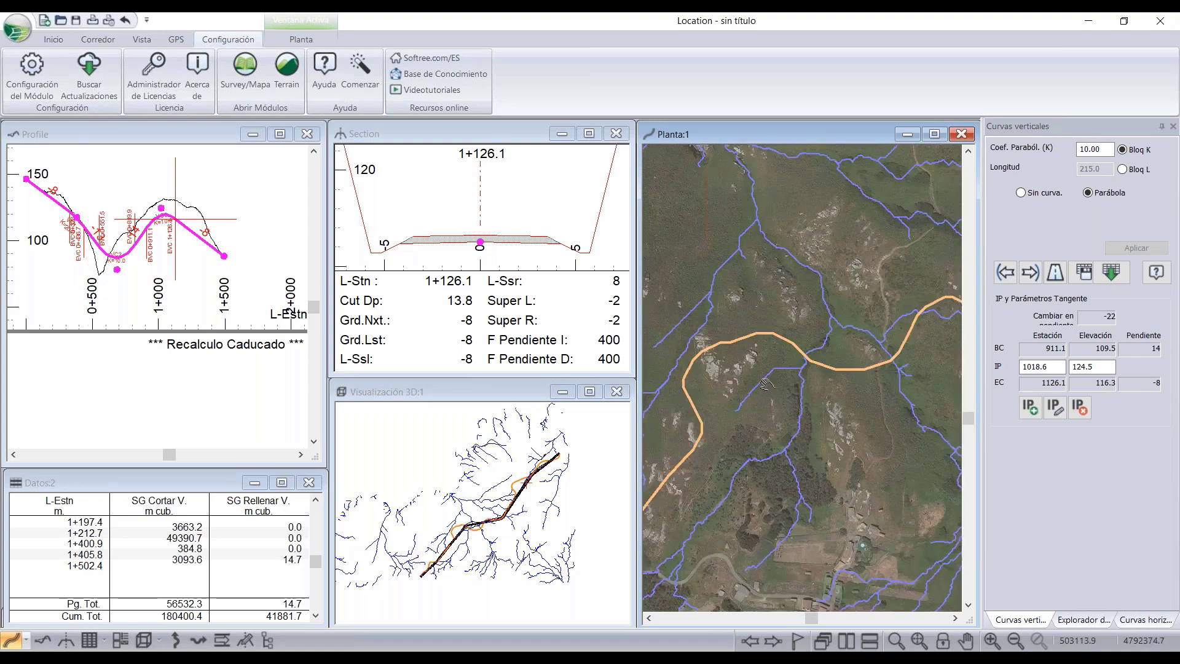
{"action": "scroll", "coordinate": [781, 351], "scroll_direction": "up", "scroll_amount": 2}
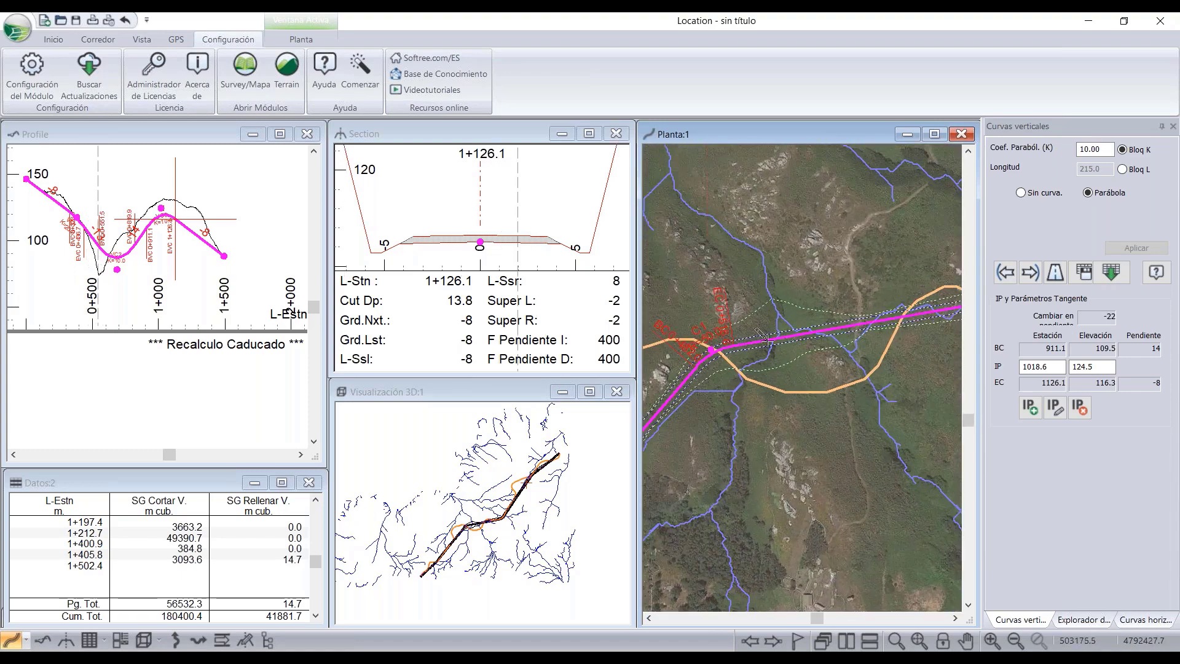
{"action": "right_click", "coordinate": [769, 335]}
{"action": "left_click", "coordinate": [796, 340]}
{"action": "scroll", "coordinate": [803, 360], "scroll_direction": "down", "scroll_amount": 1}
{"action": "middle_click_drag", "start_coordinate": [923, 343], "coordinate": [903, 358]}
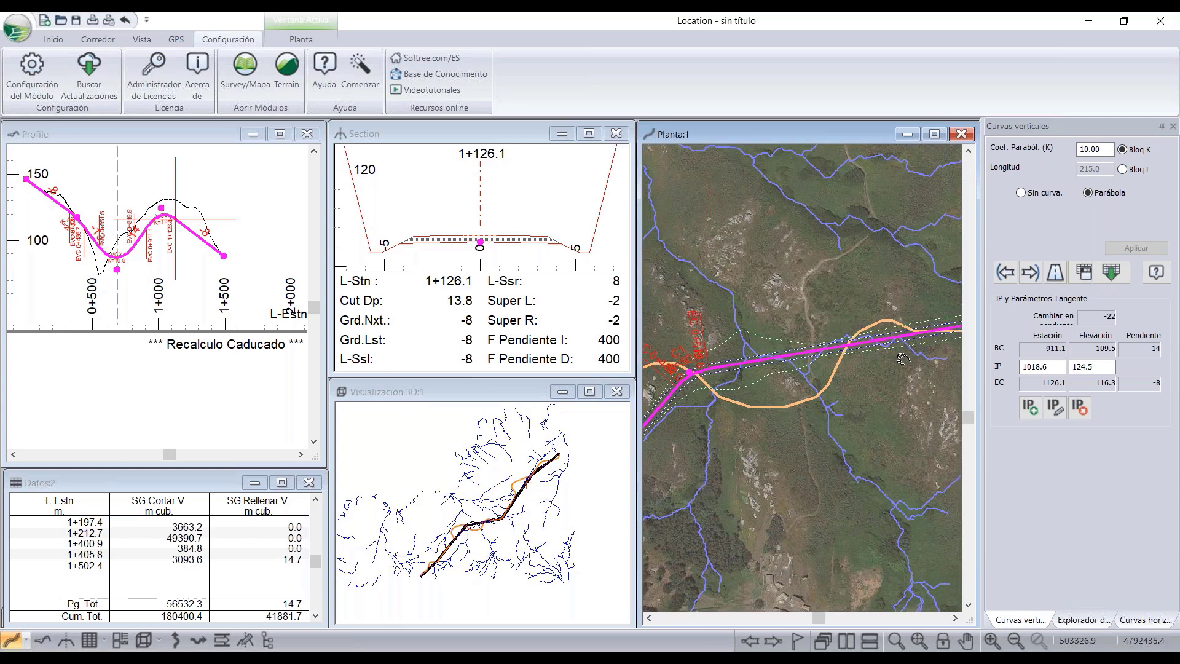
{"action": "left_click", "coordinate": [759, 362]}
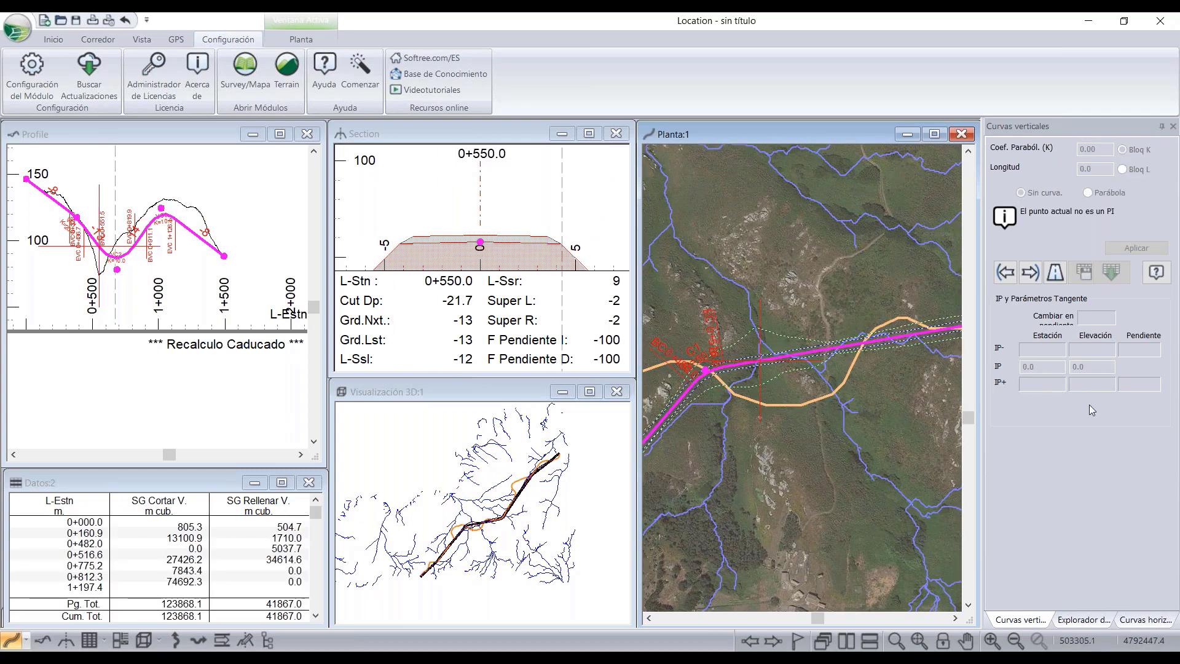
{"action": "left_click", "coordinate": [222, 640]}
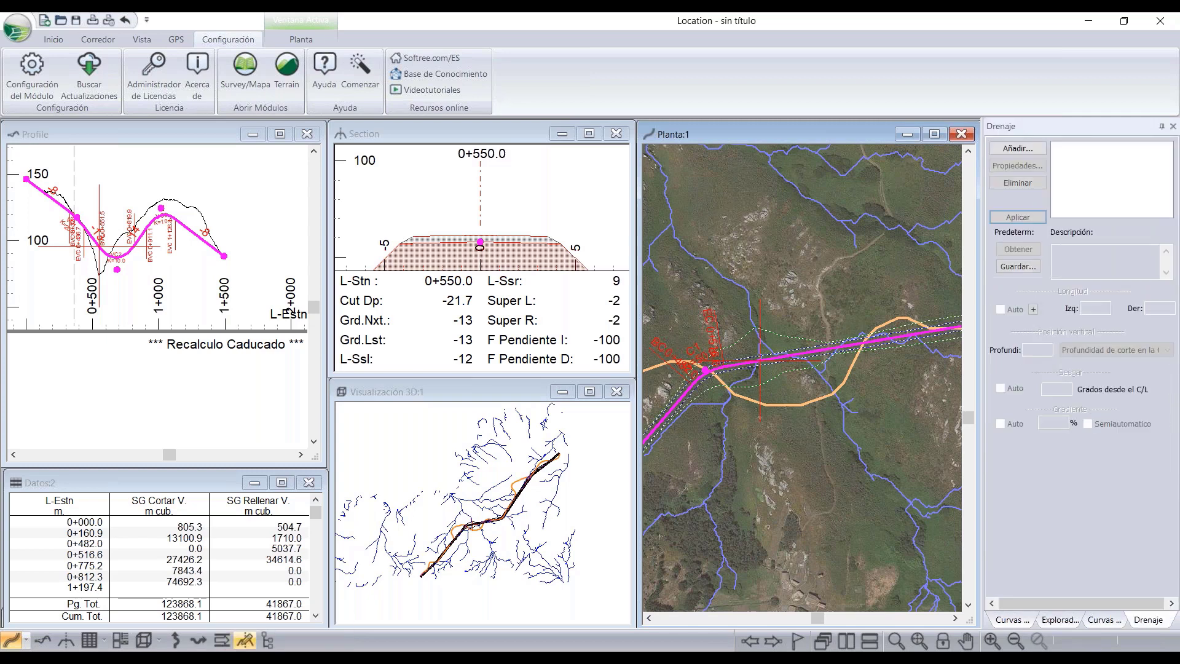
{"action": "left_click", "coordinate": [1018, 149]}
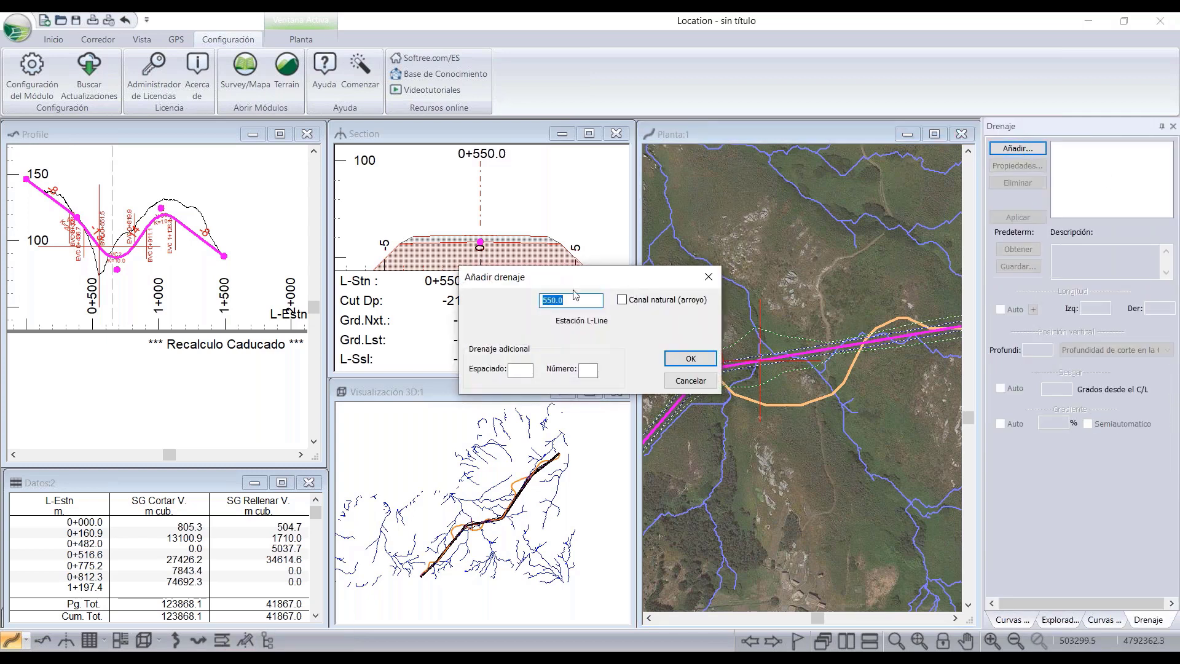
{"action": "left_click", "coordinate": [622, 301]}
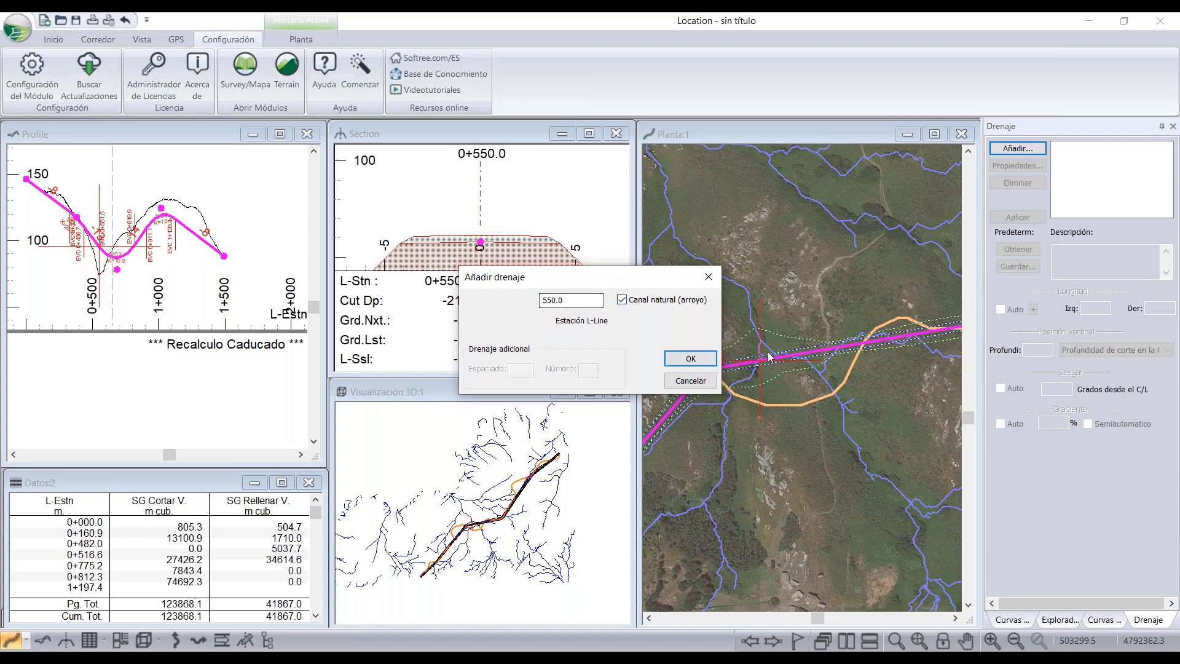
{"action": "left_click", "coordinate": [691, 359]}
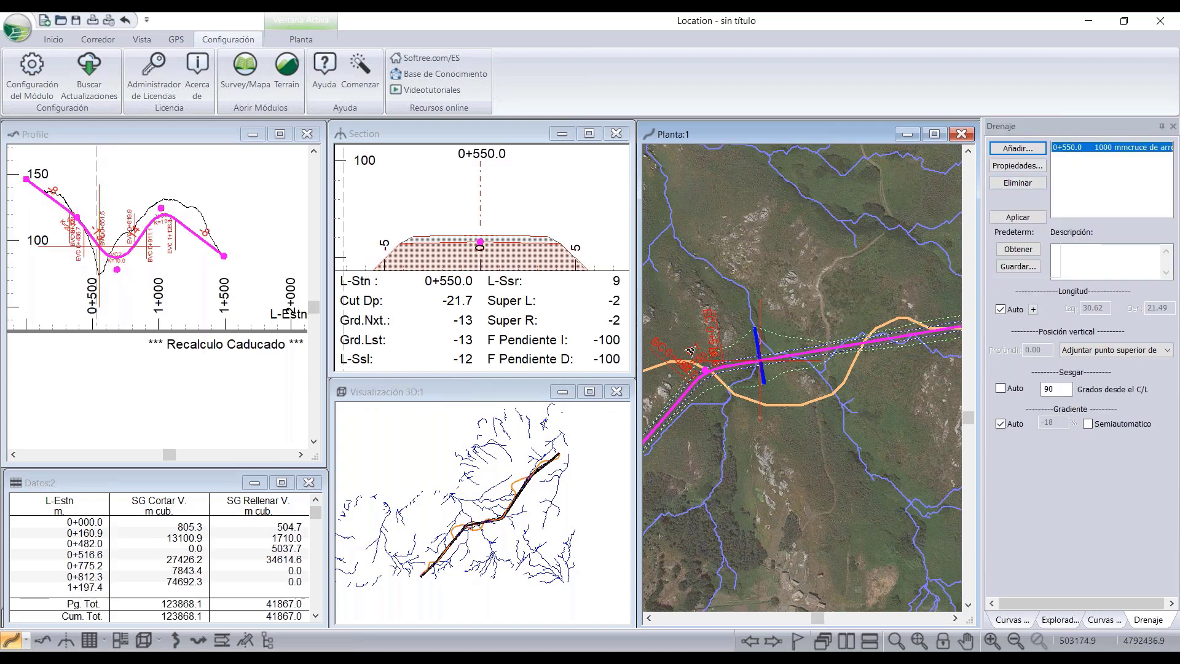
- Set the diameter of the circular pipe at station 0+550.0 to 600 mm in its drainage properties
{"action": "left_click", "coordinate": [492, 239]}
{"action": "scroll", "coordinate": [502, 220], "scroll_direction": "down", "scroll_amount": 4}
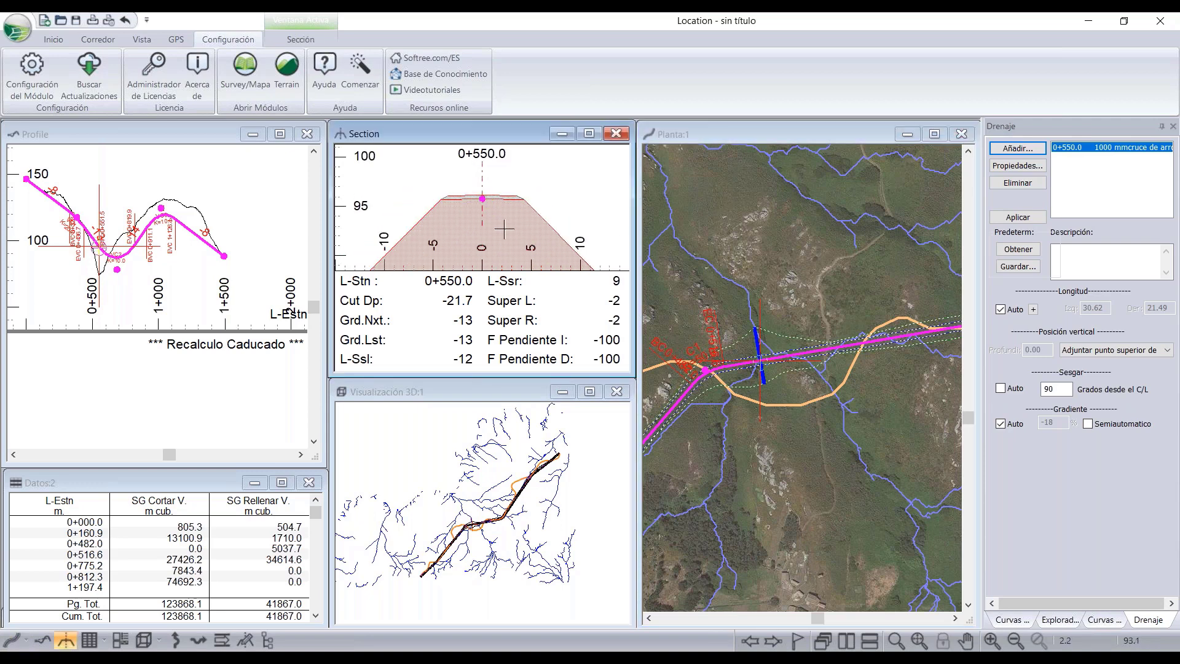
{"action": "scroll", "coordinate": [771, 346], "scroll_direction": "up", "scroll_amount": 2}
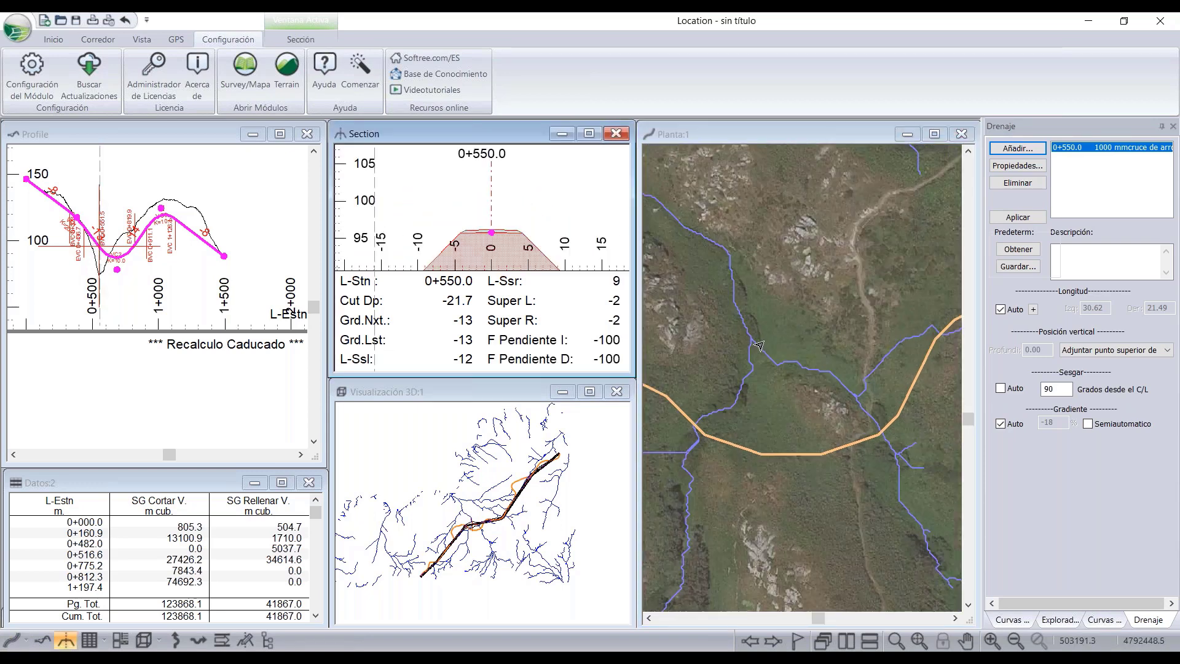
{"action": "left_click", "coordinate": [1018, 165]}
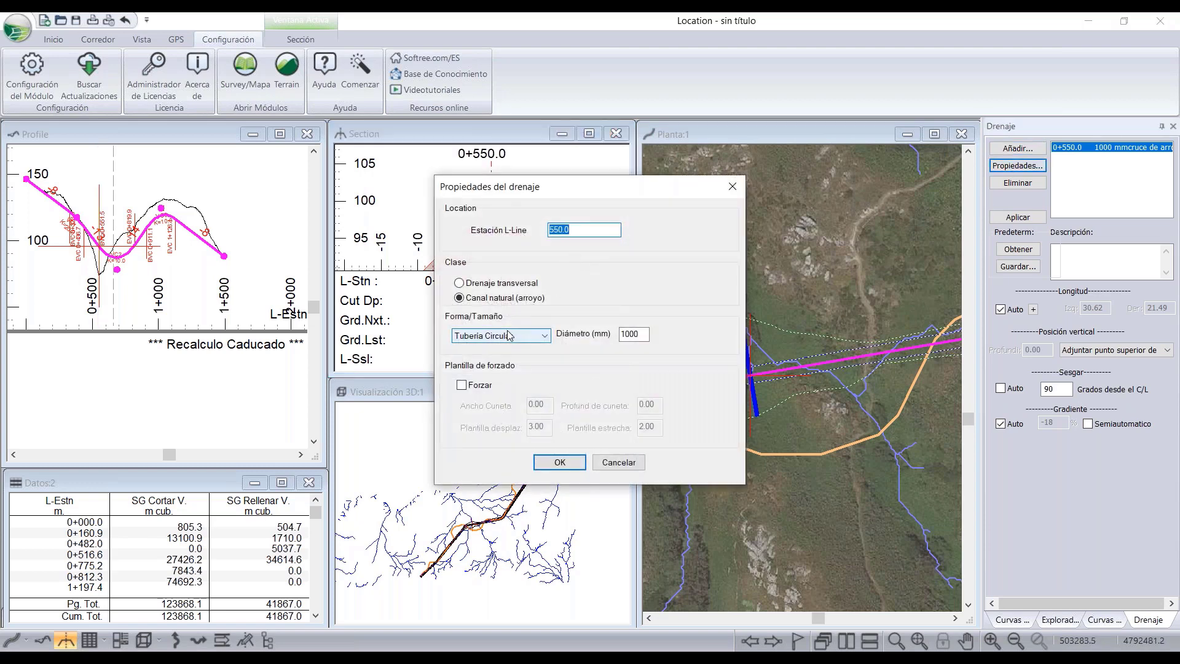
{"action": "key", "text": "Tab"}
{"action": "key", "text": "Tab"}
{"action": "key", "text": "Tab"}
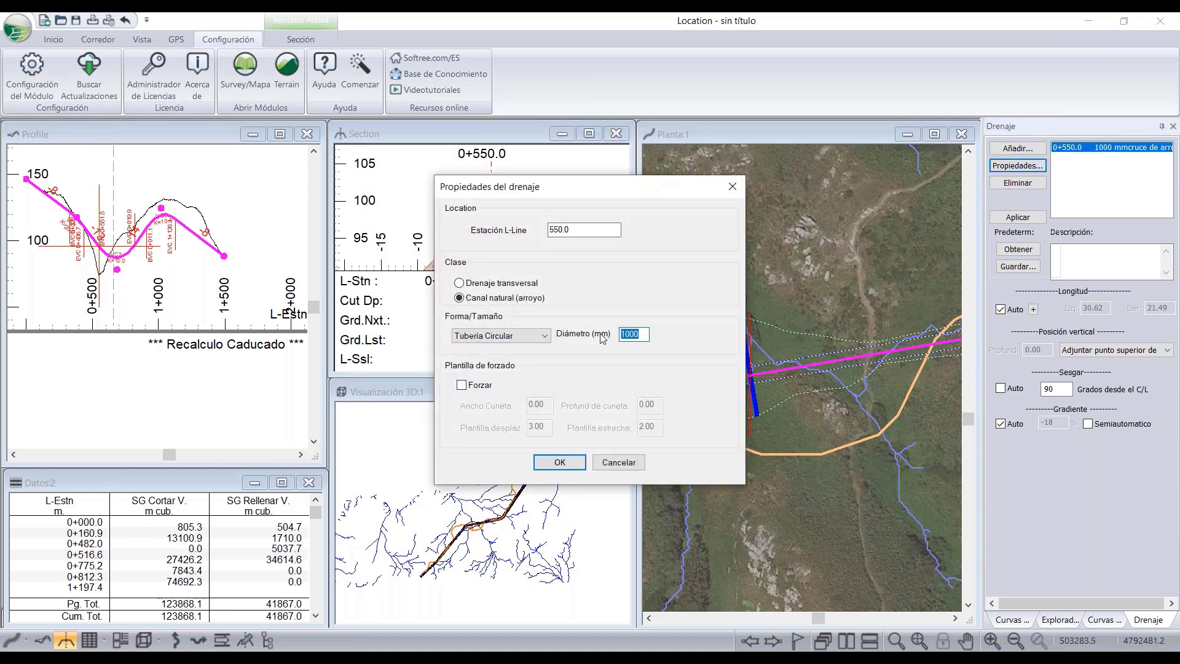
{"action": "type", "text": "60"}
{"action": "left_click", "coordinate": [560, 462]}
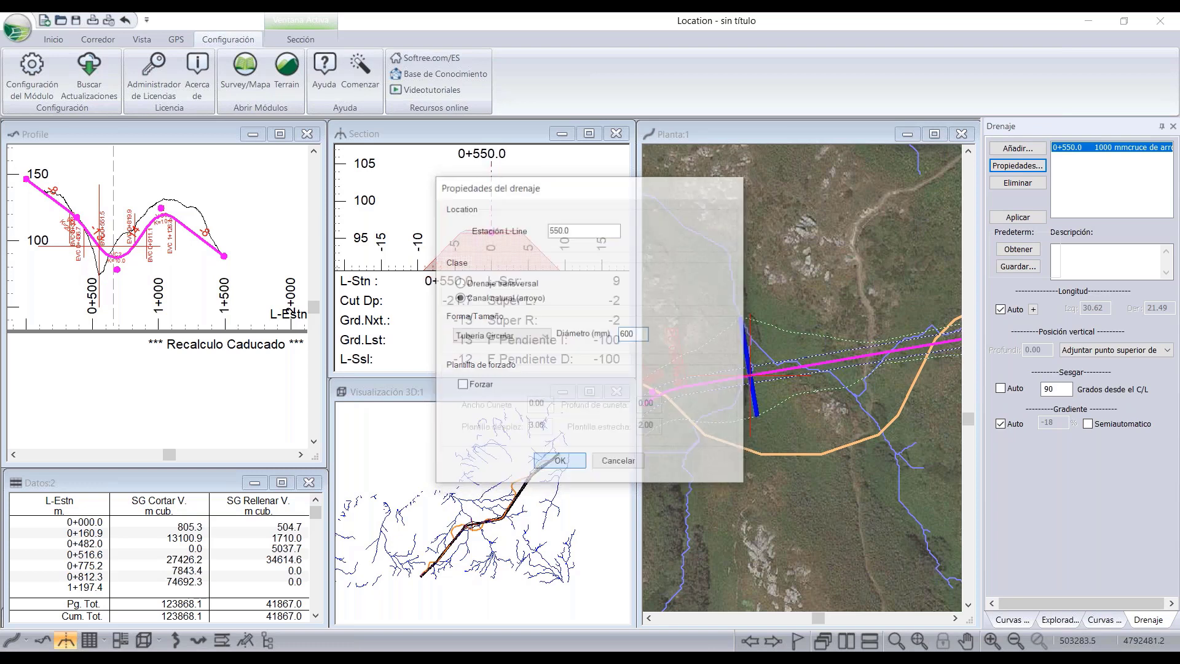
- Add a second natural stream channel drainage (Canal natural (arroyo)) at station 580.0 on the alignment
{"action": "left_click", "coordinate": [806, 401]}
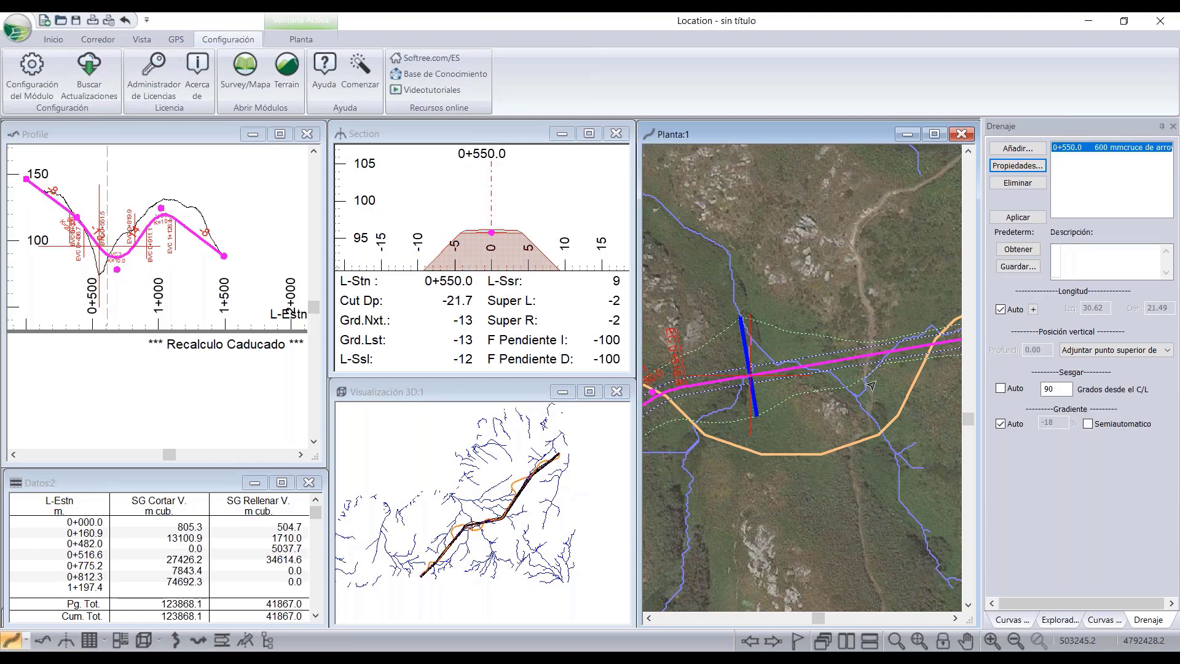
{"action": "scroll", "coordinate": [872, 386], "scroll_direction": "down", "scroll_amount": 2}
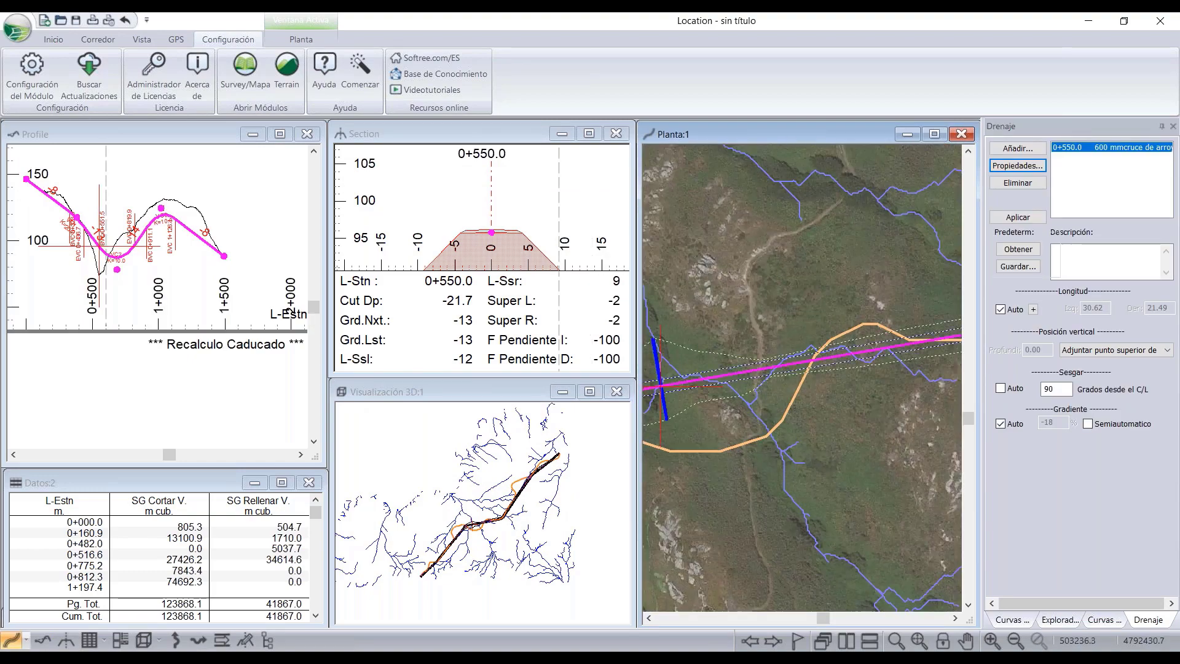
{"action": "left_click", "coordinate": [707, 377]}
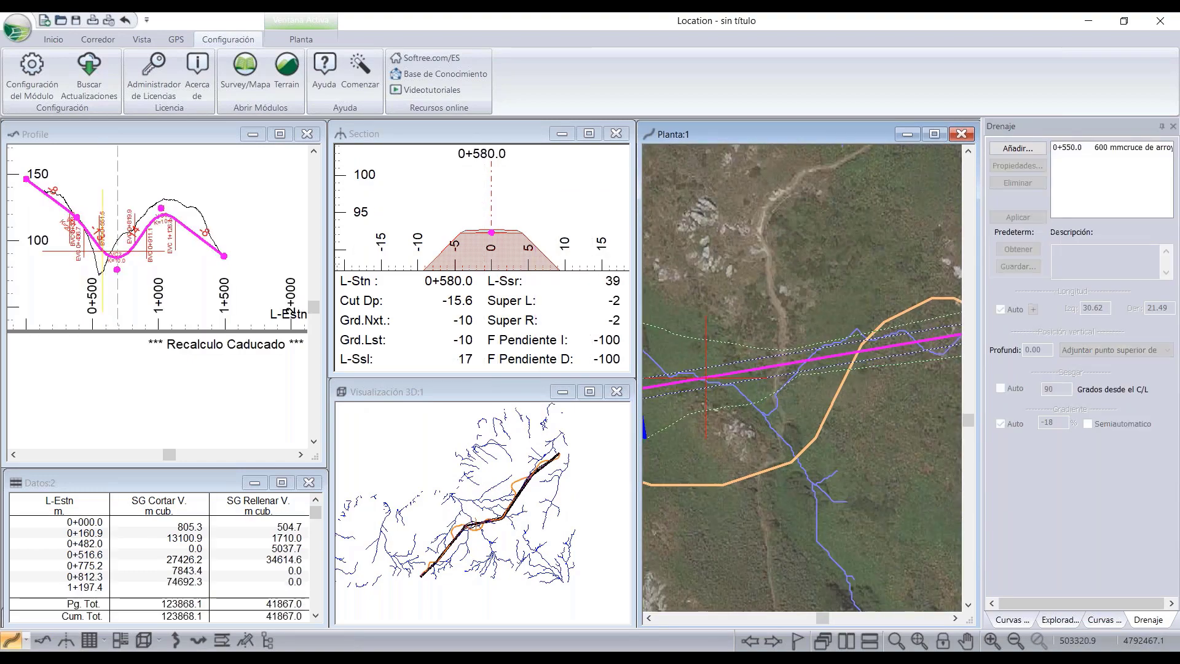
{"action": "left_click", "coordinate": [1018, 149]}
{"action": "left_click", "coordinate": [637, 307]}
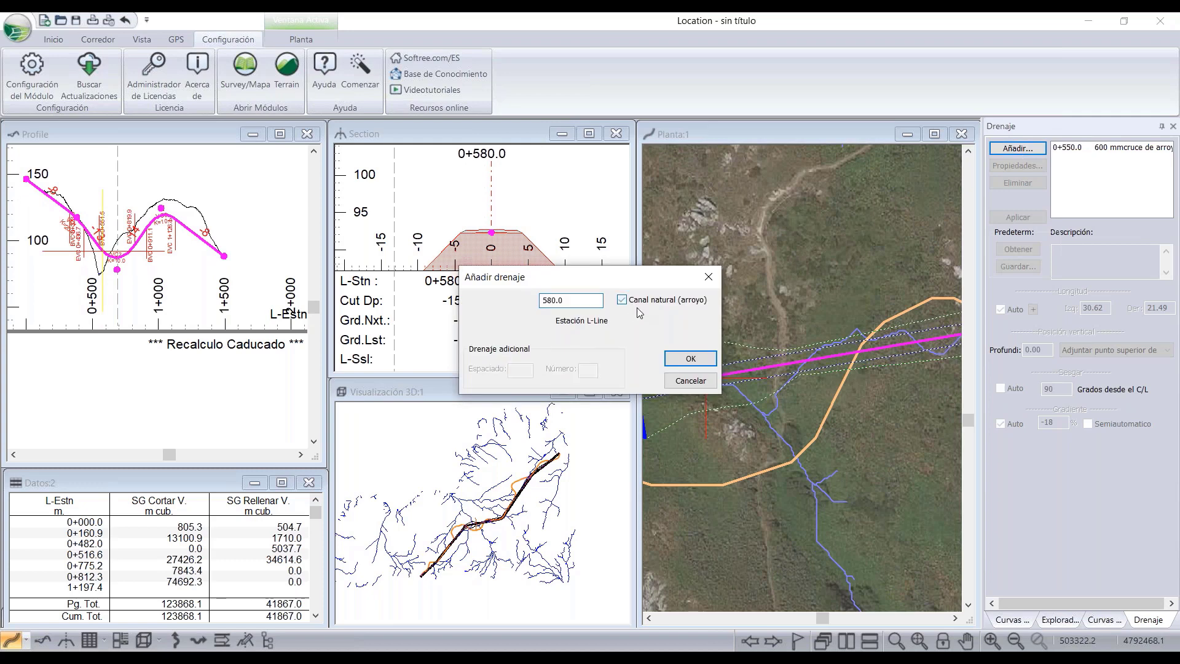
{"action": "left_click", "coordinate": [688, 359]}
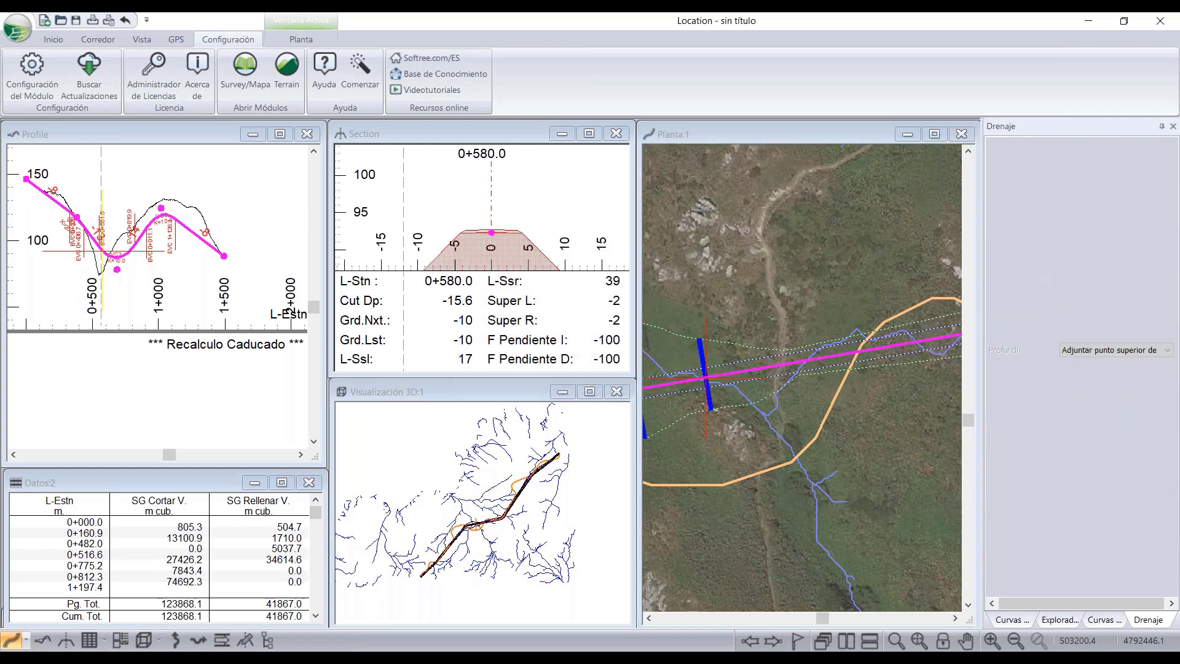
- Add a third natural stream channel drainage (Canal natural (arroyo)) at station 670.0, at the next stream crossing
{"action": "scroll", "coordinate": [732, 401], "scroll_direction": "down", "scroll_amount": 1}
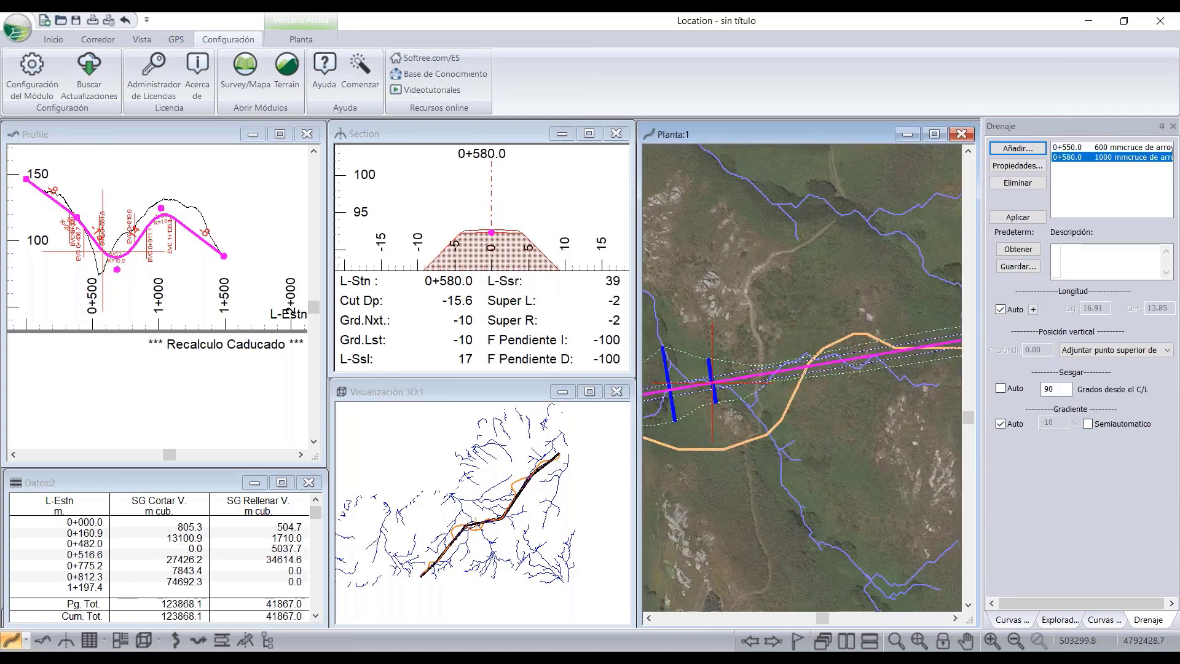
{"action": "scroll", "coordinate": [730, 402], "scroll_direction": "up", "scroll_amount": 1}
{"action": "scroll", "coordinate": [735, 388], "scroll_direction": "up", "scroll_amount": 1}
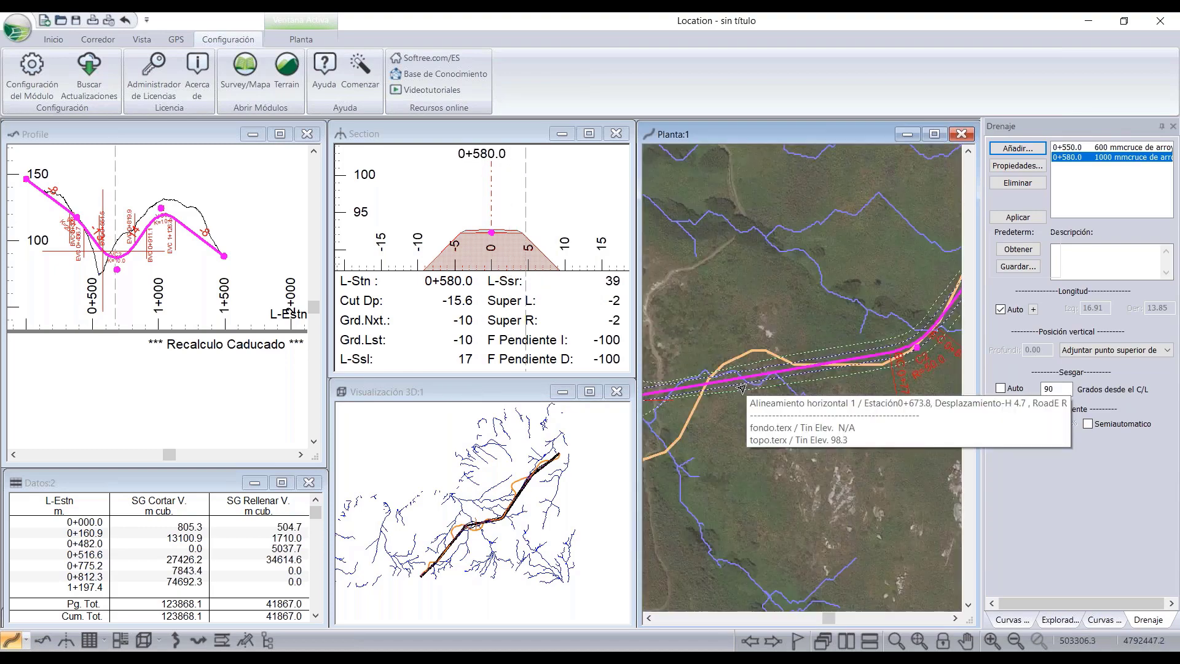
{"action": "left_click", "coordinate": [740, 379]}
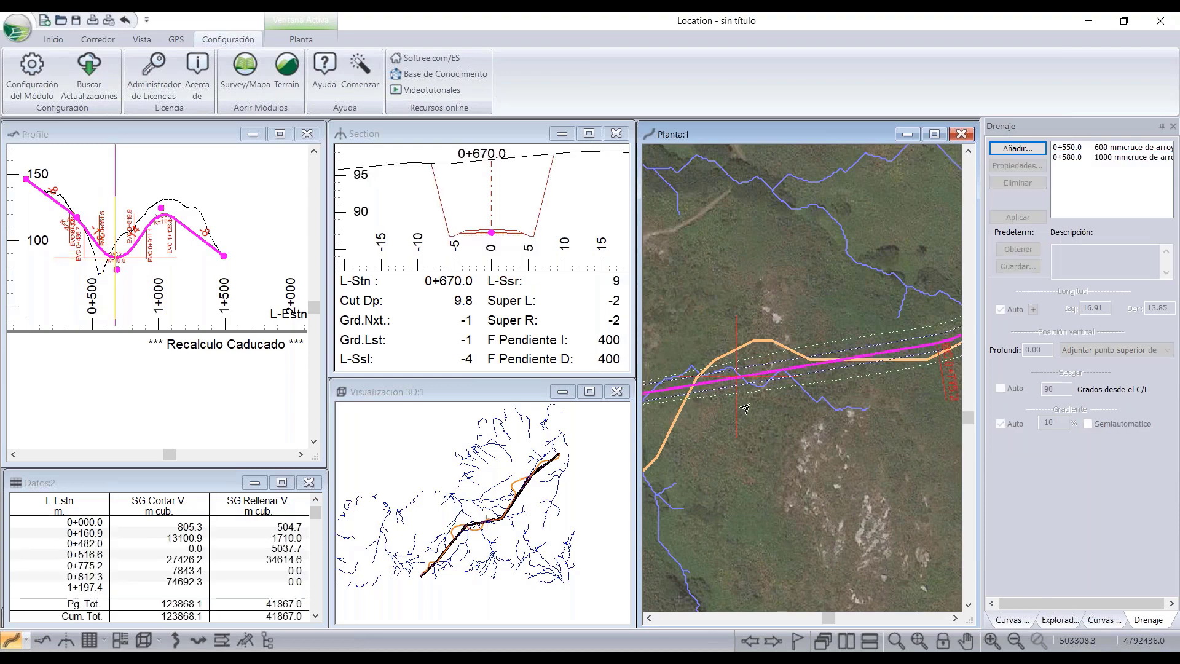
{"action": "left_click", "coordinate": [1018, 149]}
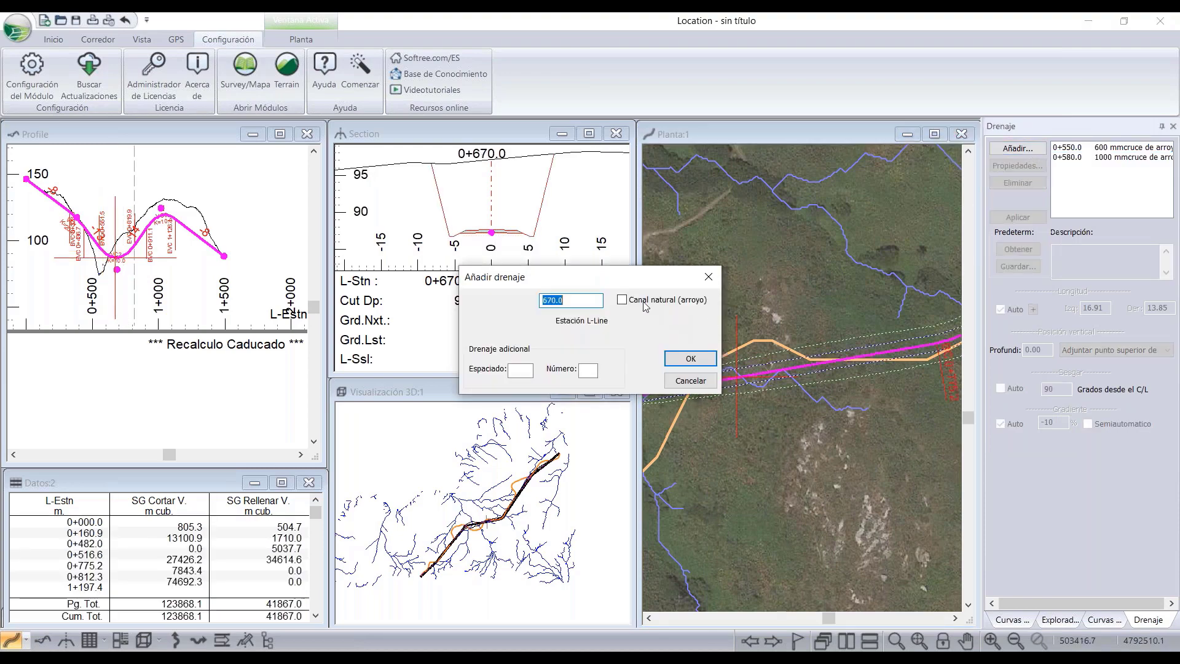
{"action": "left_click", "coordinate": [687, 358]}
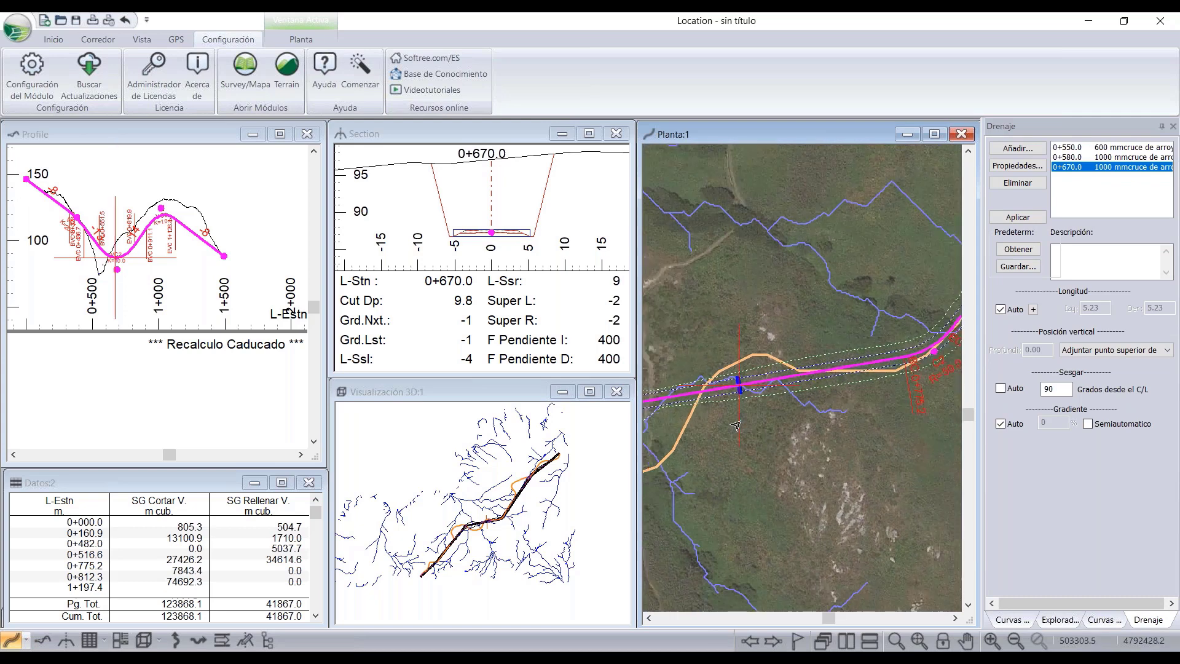
- Set the diameter of the circular pipe at station 0+670.0 to 300 mm in its drainage properties
{"action": "scroll", "coordinate": [495, 231], "scroll_direction": "up", "scroll_amount": 2}
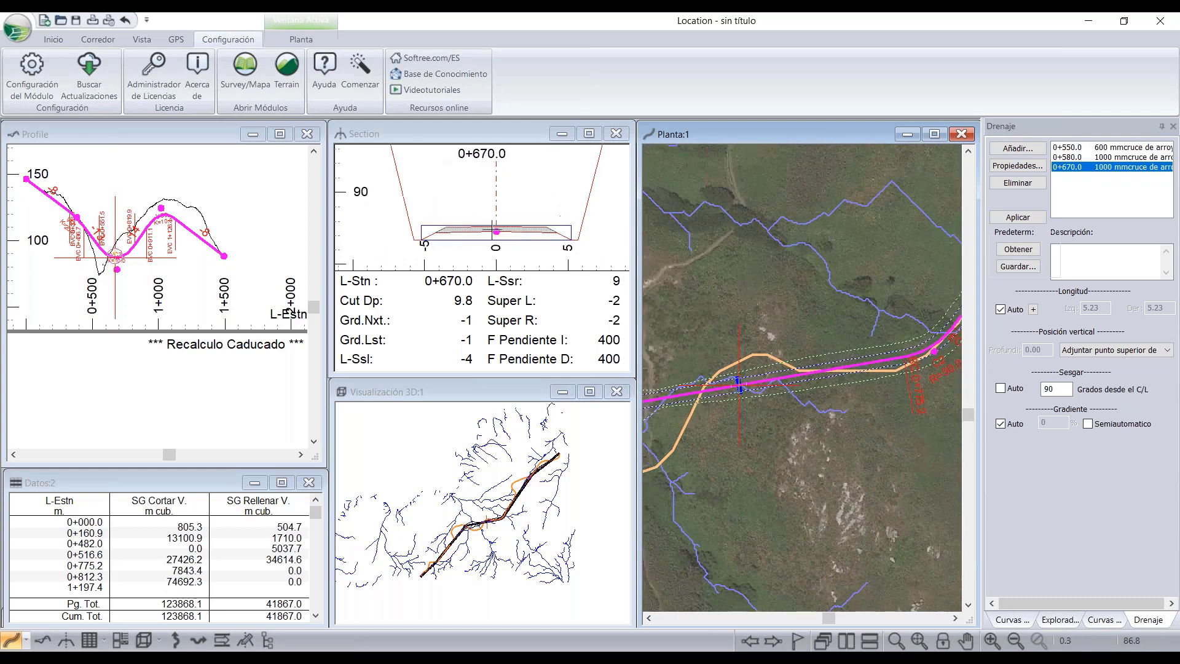
{"action": "scroll", "coordinate": [487, 223], "scroll_direction": "up", "scroll_amount": 1}
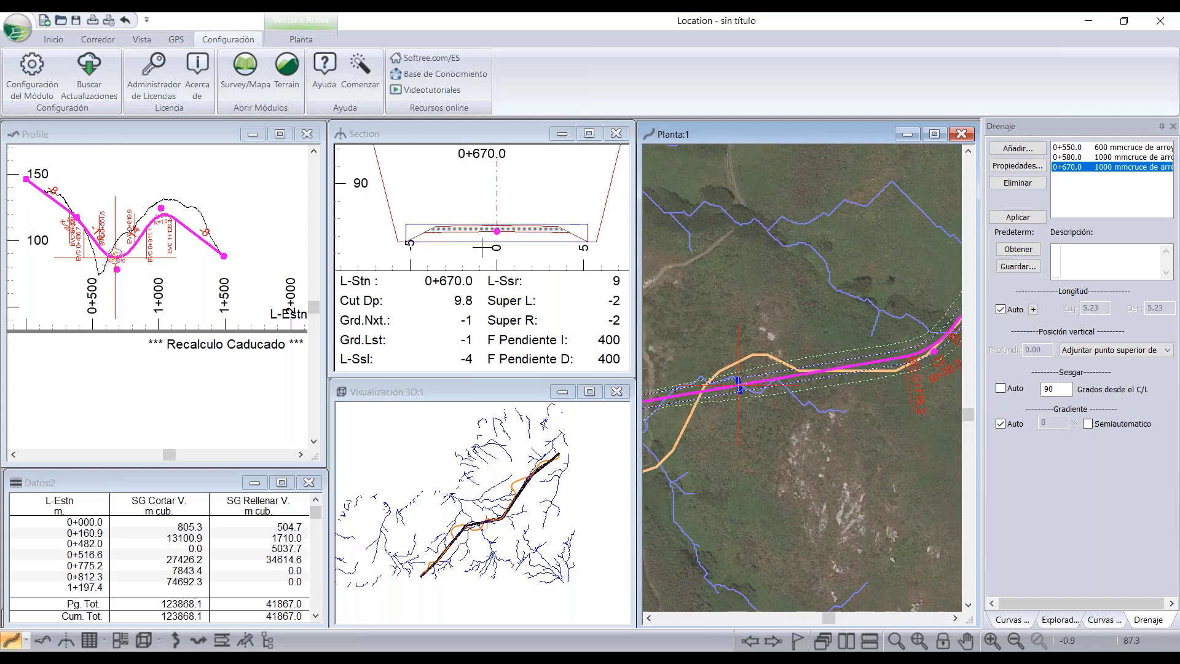
{"action": "scroll", "coordinate": [482, 247], "scroll_direction": "down", "scroll_amount": 3}
{"action": "left_click", "coordinate": [486, 246]}
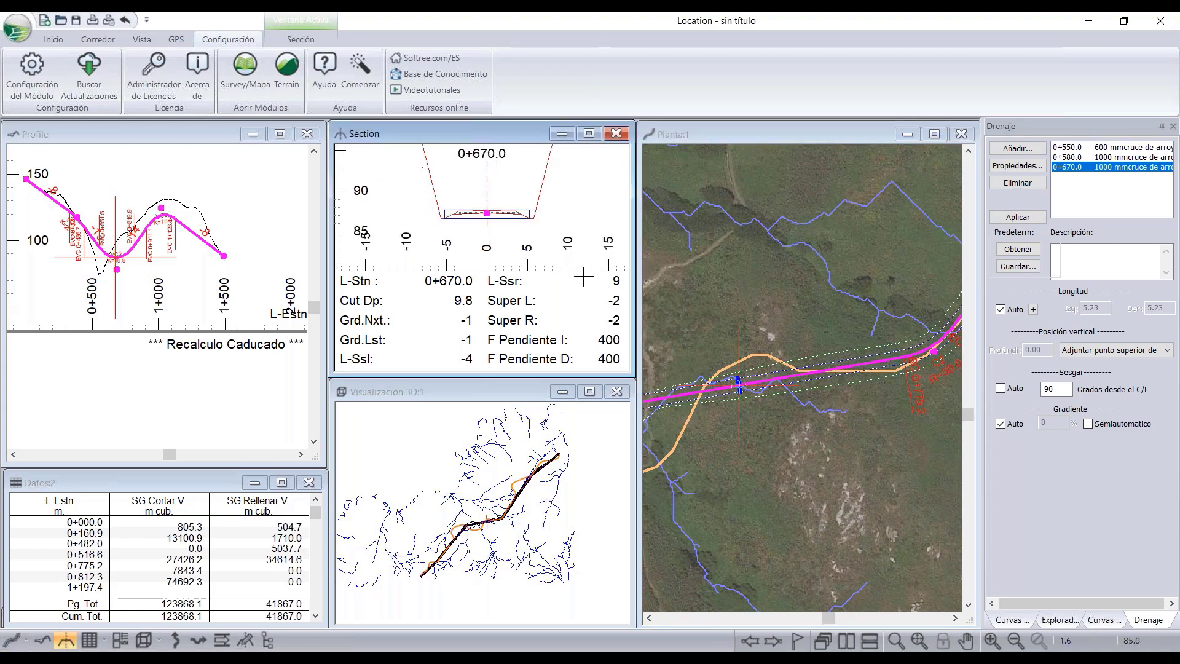
{"action": "scroll", "coordinate": [732, 397], "scroll_direction": "up", "scroll_amount": 2}
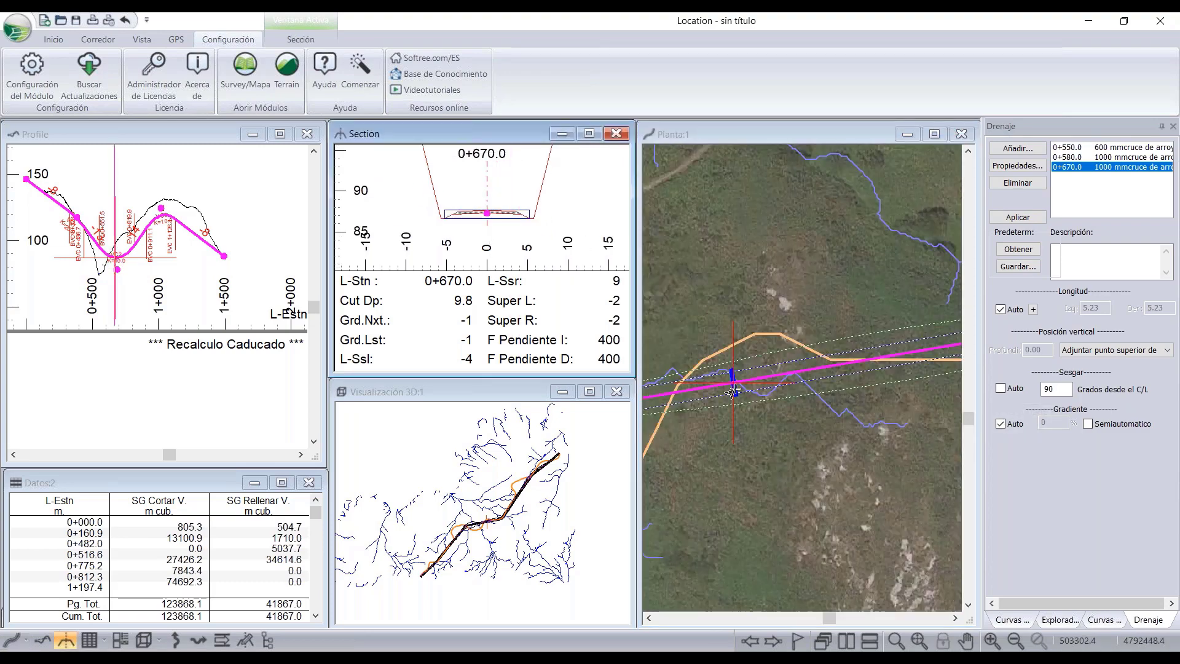
{"action": "scroll", "coordinate": [732, 391], "scroll_direction": "up", "scroll_amount": 2}
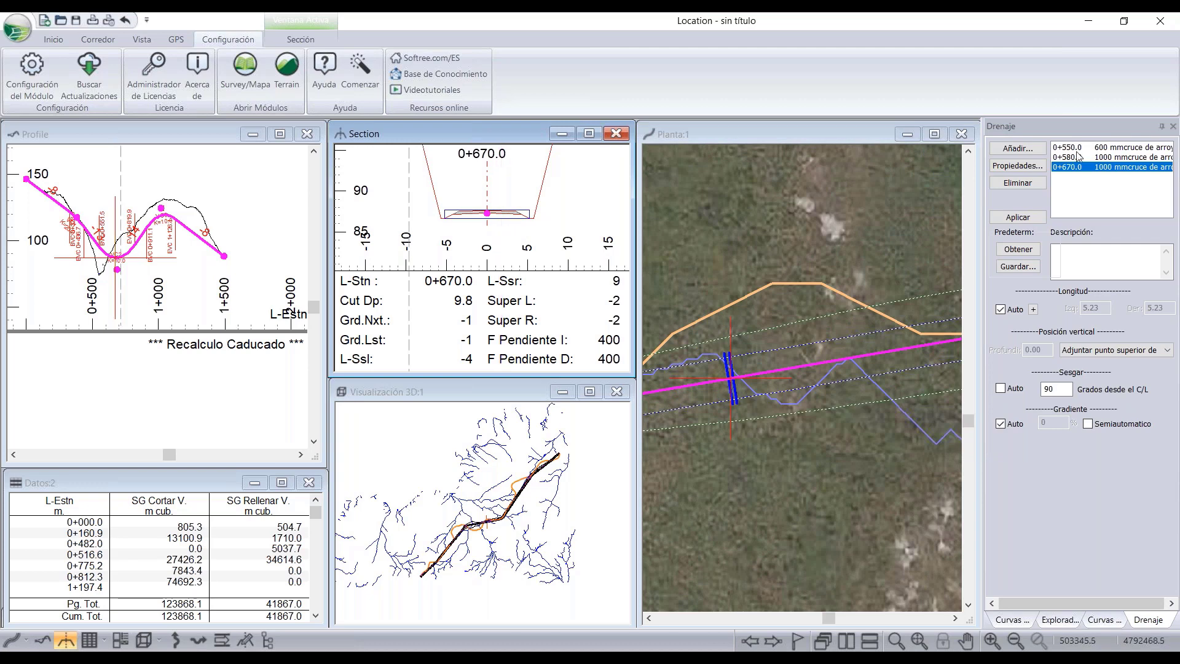
{"action": "left_click", "coordinate": [1018, 166]}
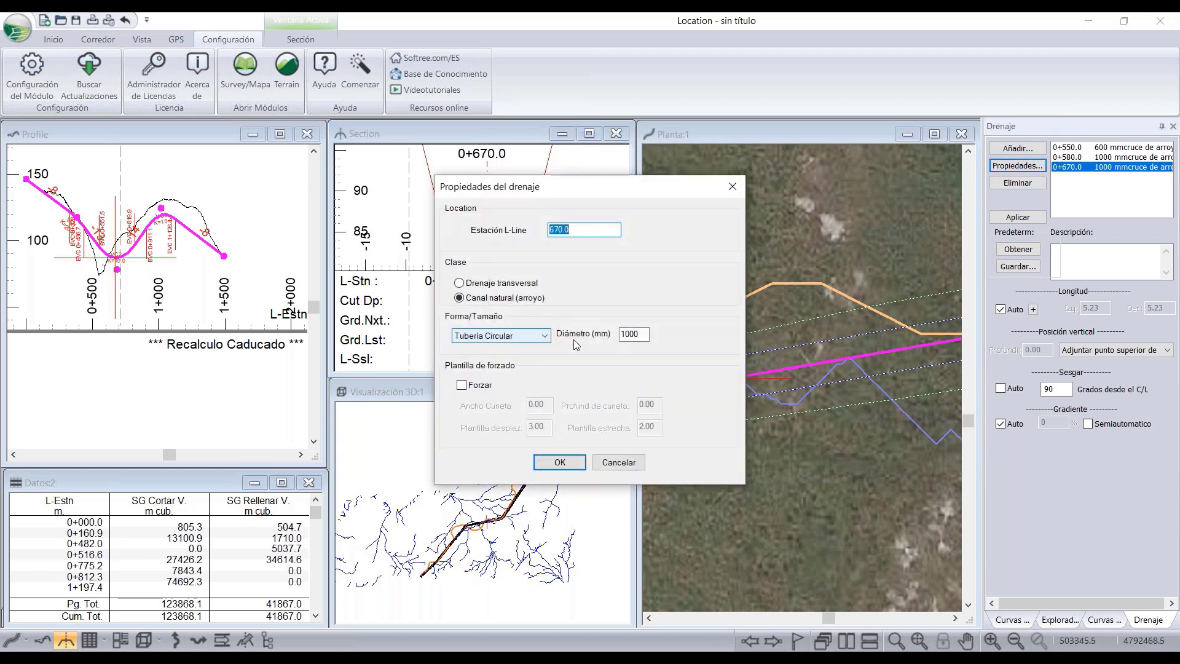
{"action": "key", "text": "Tab"}
{"action": "key", "text": "Tab"}
{"action": "key", "text": "Tab"}
{"action": "type", "text": "3"}
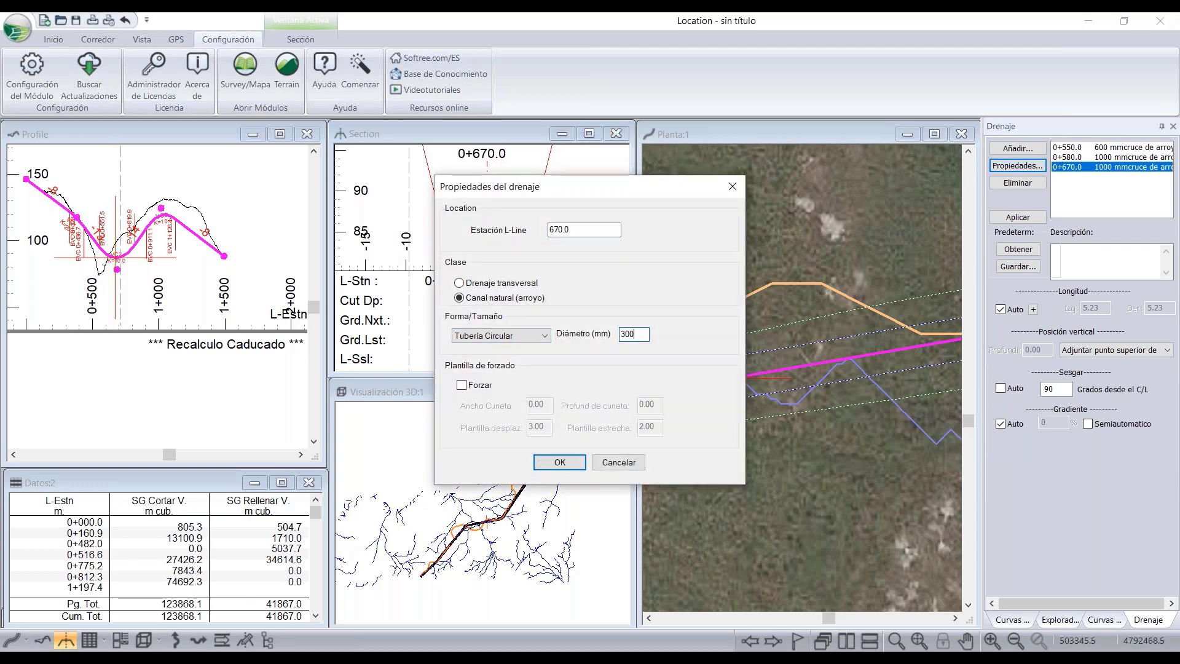
{"action": "left_click", "coordinate": [559, 463]}
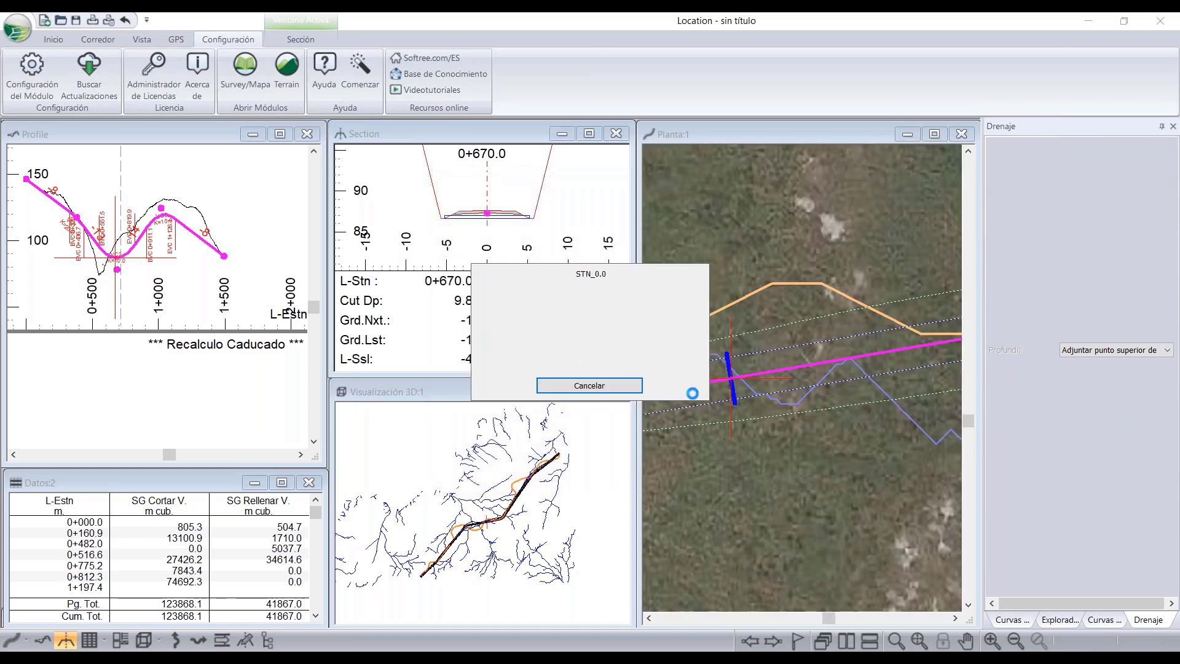
- Examine the resized pipe in the cross section at station 0+670.0 and the drainage crossings along the alignment in plan
{"action": "scroll", "coordinate": [467, 220], "scroll_direction": "up", "scroll_amount": 2}
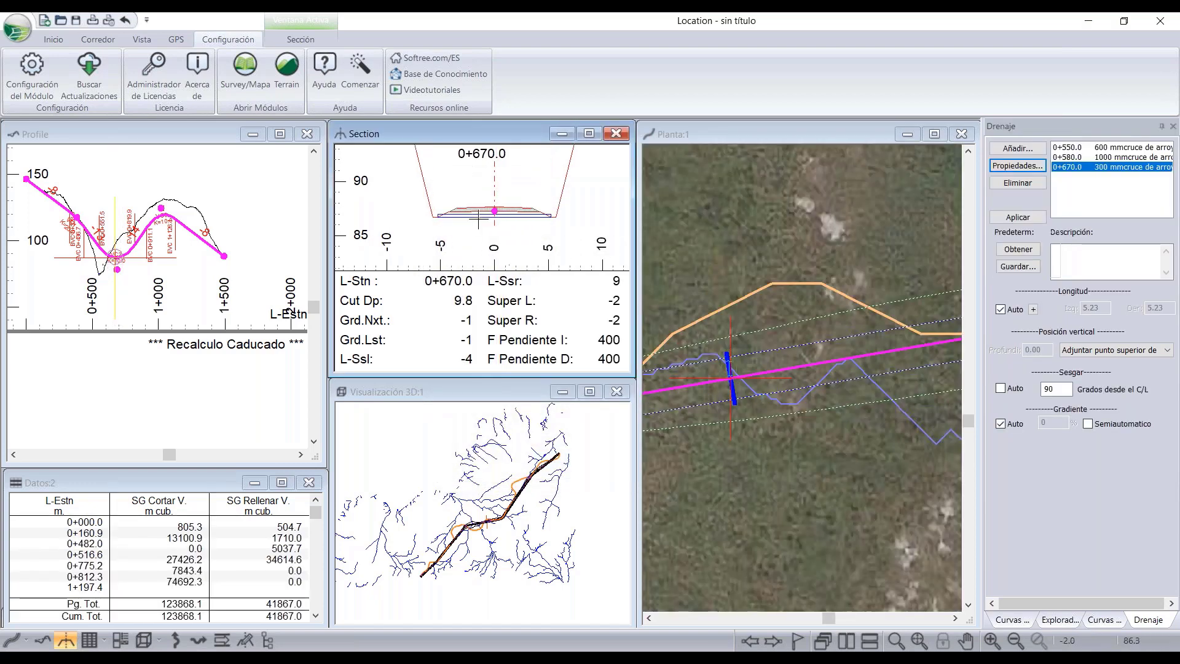
{"action": "scroll", "coordinate": [496, 218], "scroll_direction": "down", "scroll_amount": 2}
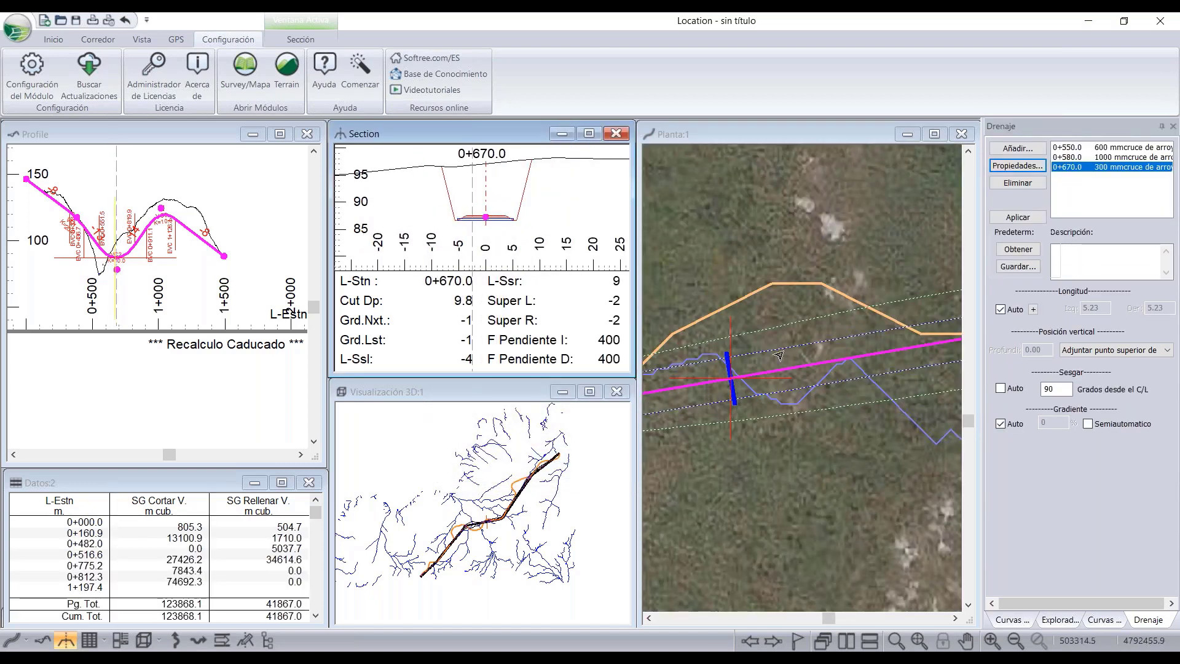
{"action": "left_click", "coordinate": [757, 338]}
{"action": "scroll", "coordinate": [762, 344], "scroll_direction": "down", "scroll_amount": 3}
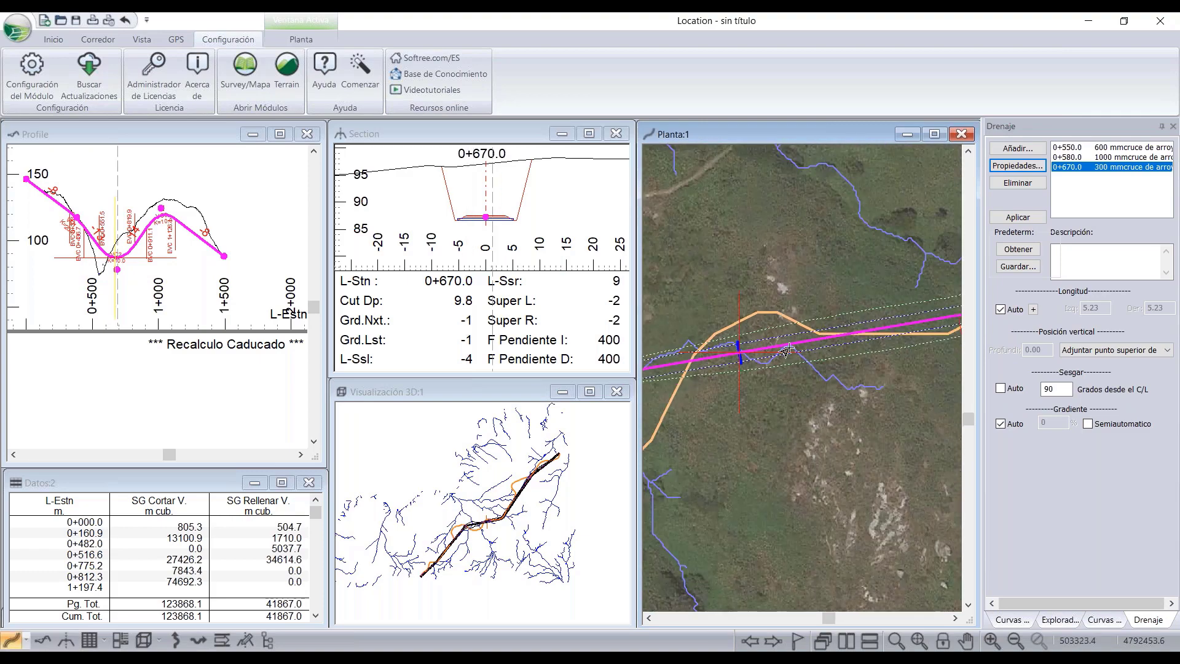
{"action": "middle_click_drag", "start_coordinate": [714, 383], "coordinate": [809, 376]}
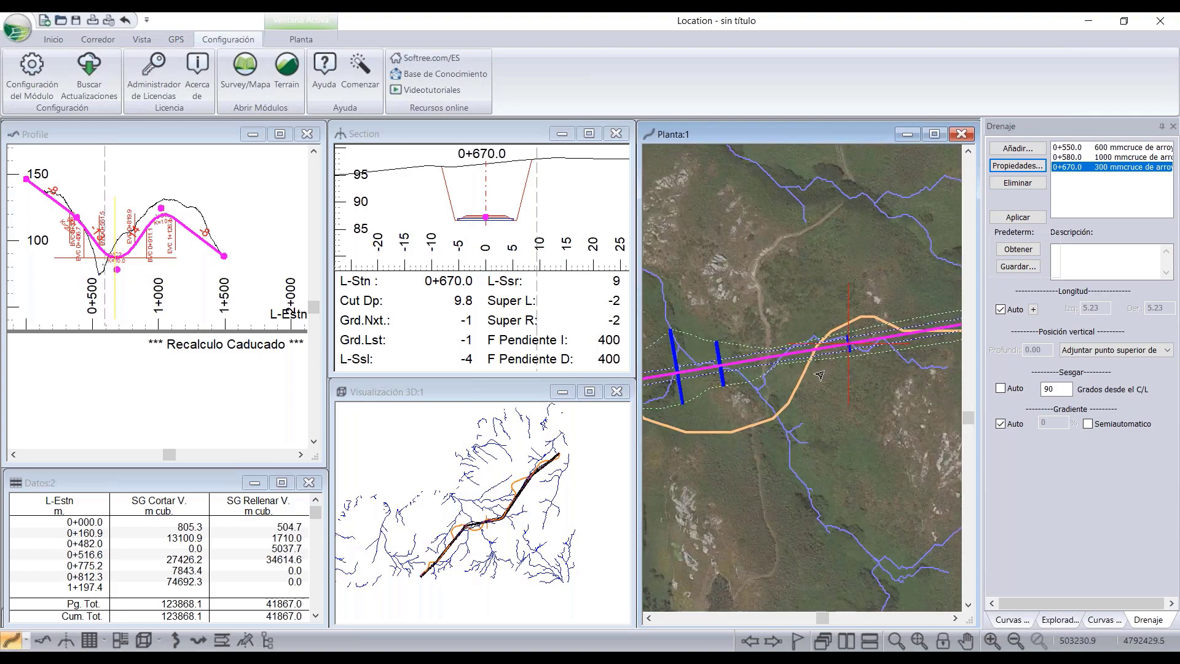
{"action": "middle_click_drag", "start_coordinate": [679, 369], "coordinate": [658, 375]}
{"action": "middle_click_drag", "start_coordinate": [841, 323], "coordinate": [866, 354]}
{"action": "middle_click_drag", "start_coordinate": [809, 389], "coordinate": [901, 370]}
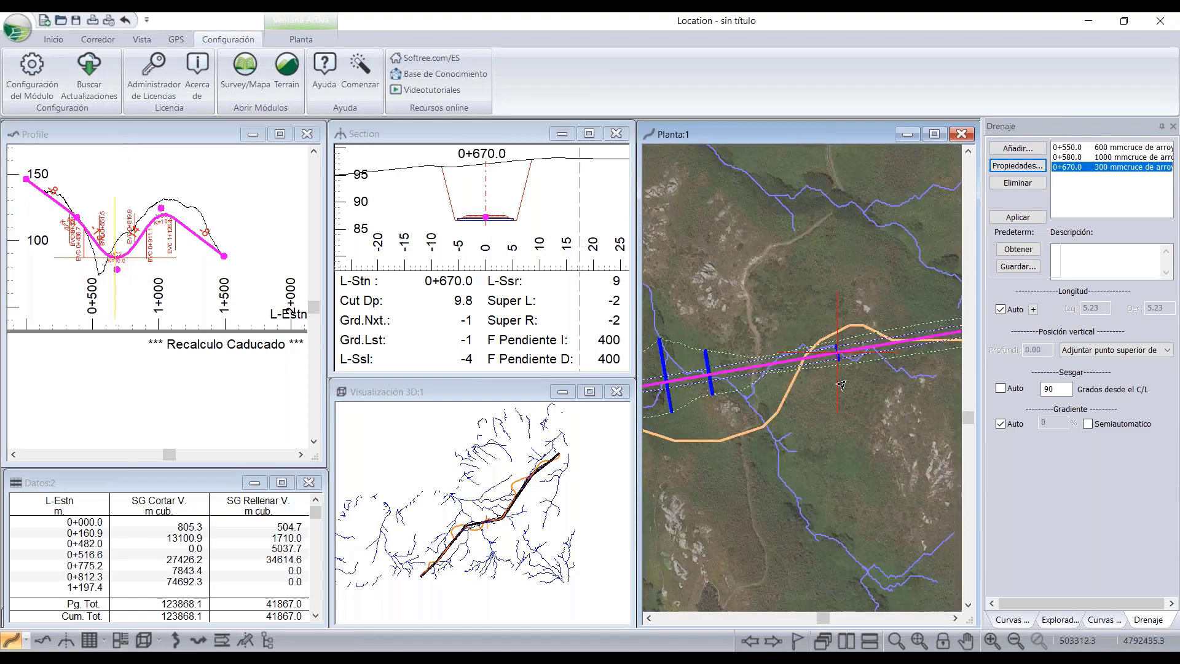
{"action": "middle_click_drag", "start_coordinate": [726, 387], "coordinate": [803, 380]}
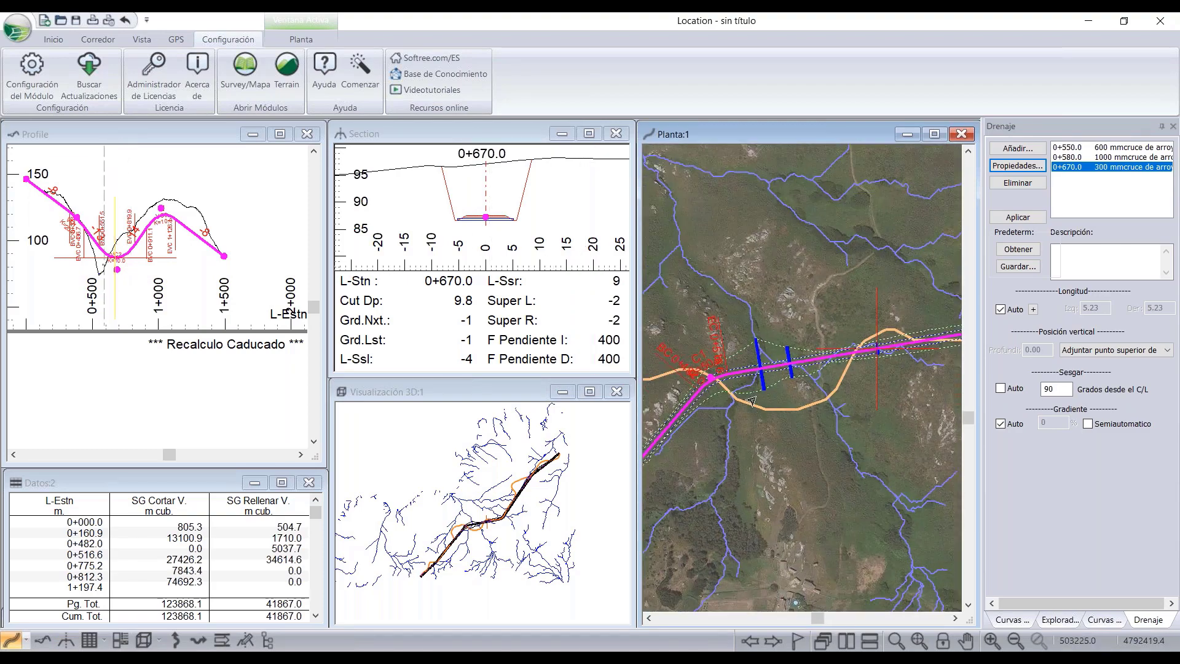
- Recalculate the alignment range with cost recalculation (Recalcular costo) enabled and view the updated material haul diagram under the profile
{"action": "left_click", "coordinate": [176, 147]}
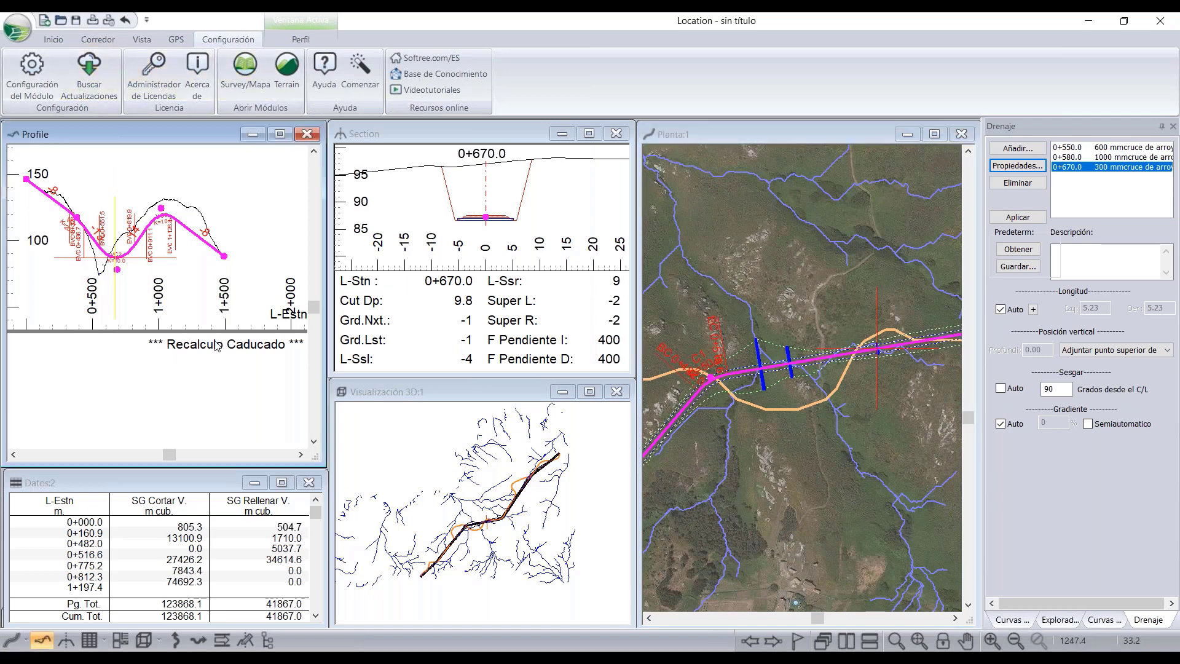
{"action": "left_click", "coordinate": [63, 38]}
{"action": "left_click", "coordinate": [102, 41]}
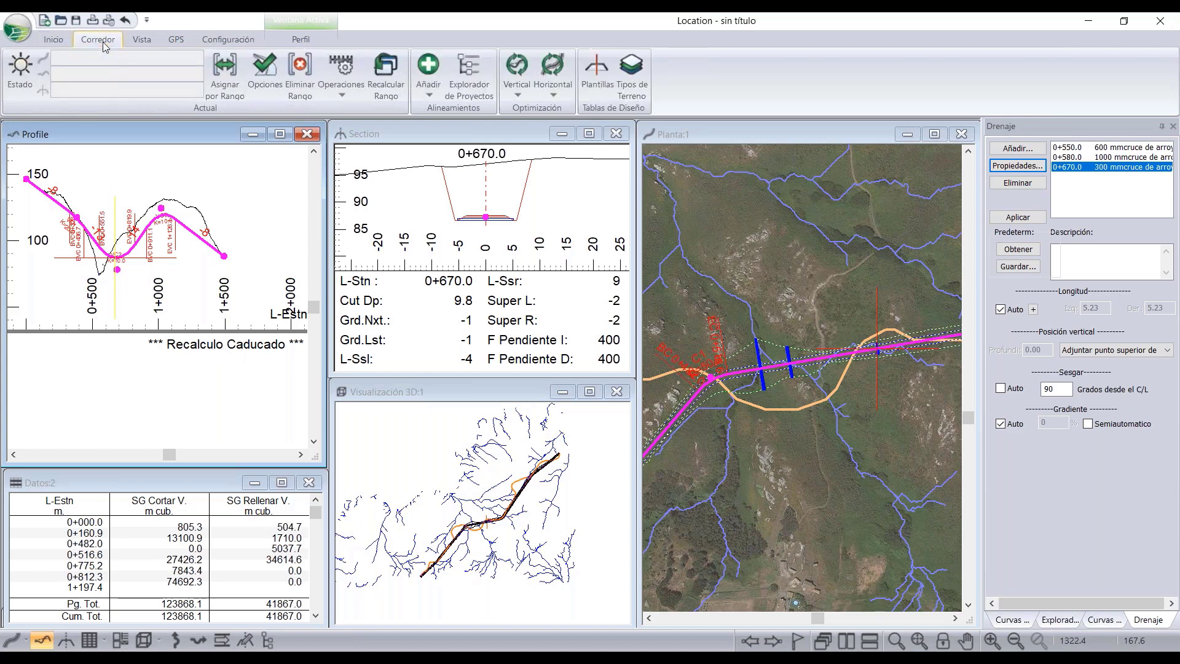
{"action": "left_click", "coordinate": [379, 83]}
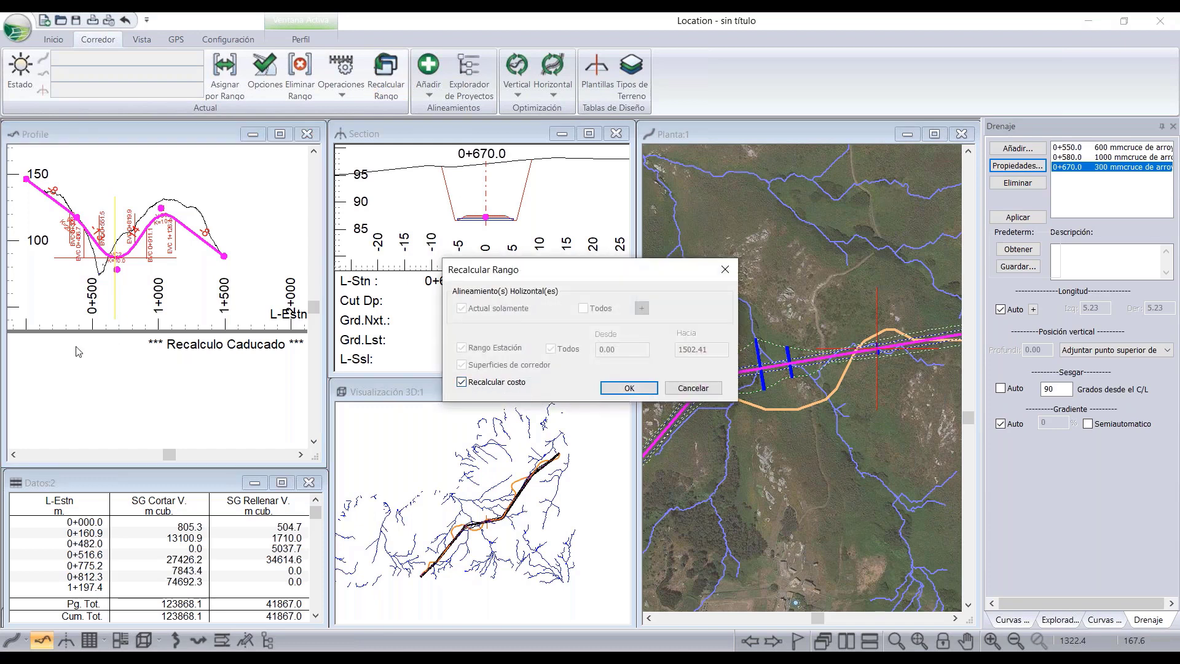
{"action": "left_click", "coordinate": [629, 388]}
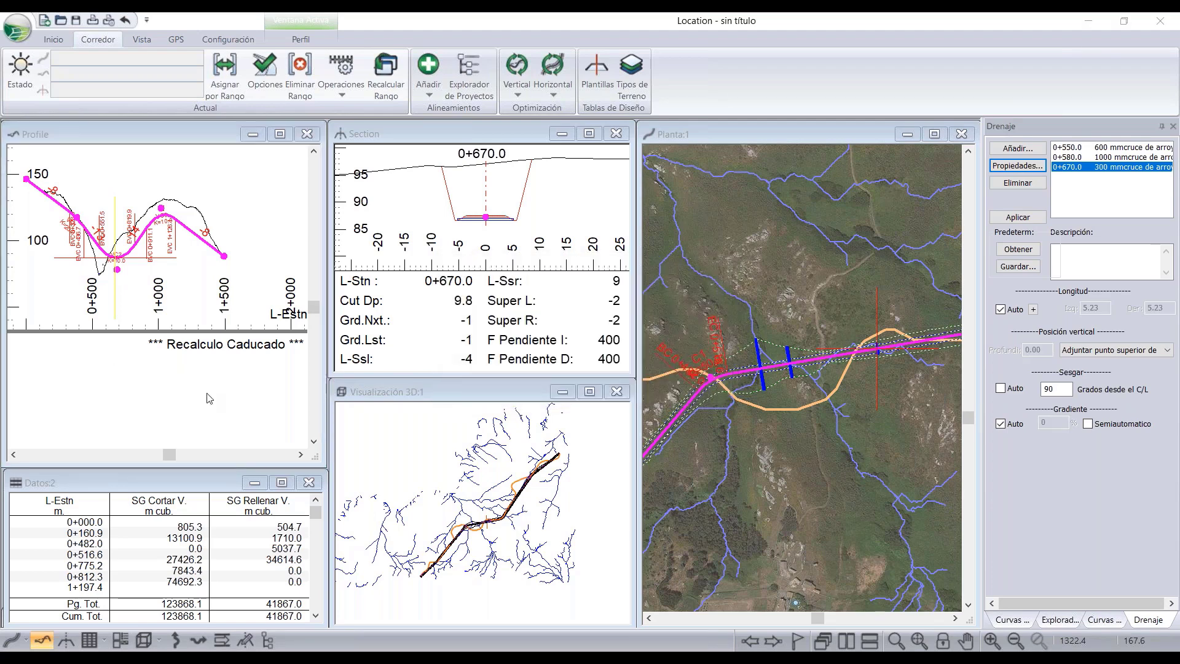
{"action": "scroll", "coordinate": [246, 397], "scroll_direction": "down", "scroll_amount": 3}
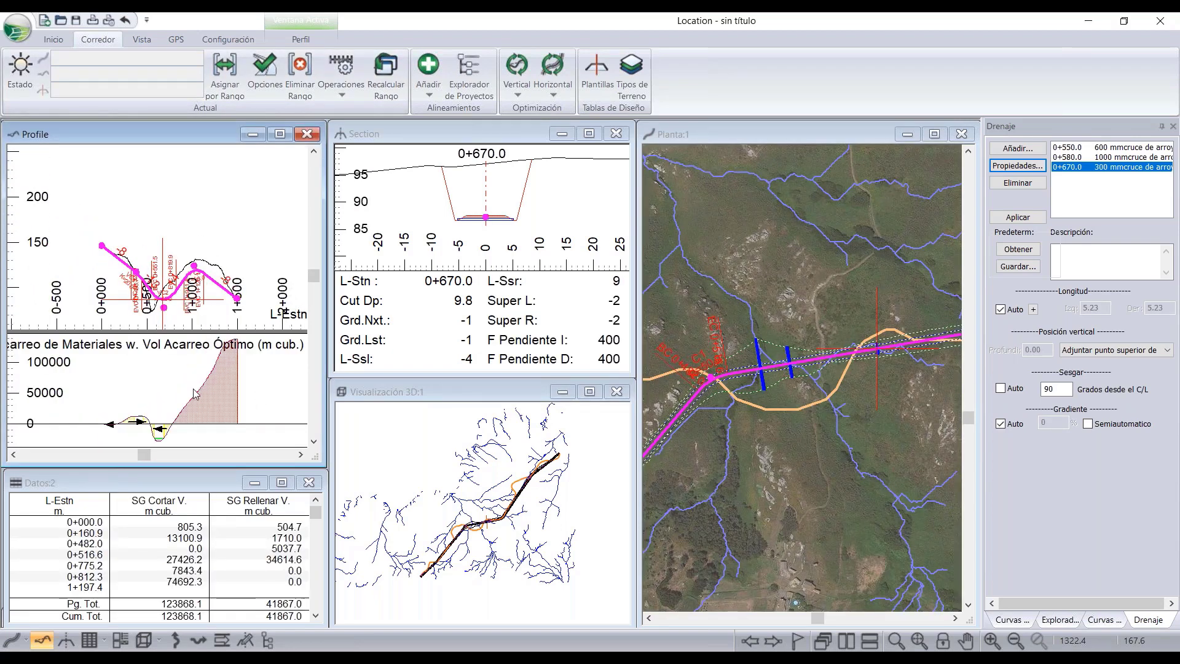
{"action": "scroll", "coordinate": [194, 394], "scroll_direction": "up", "scroll_amount": 2}
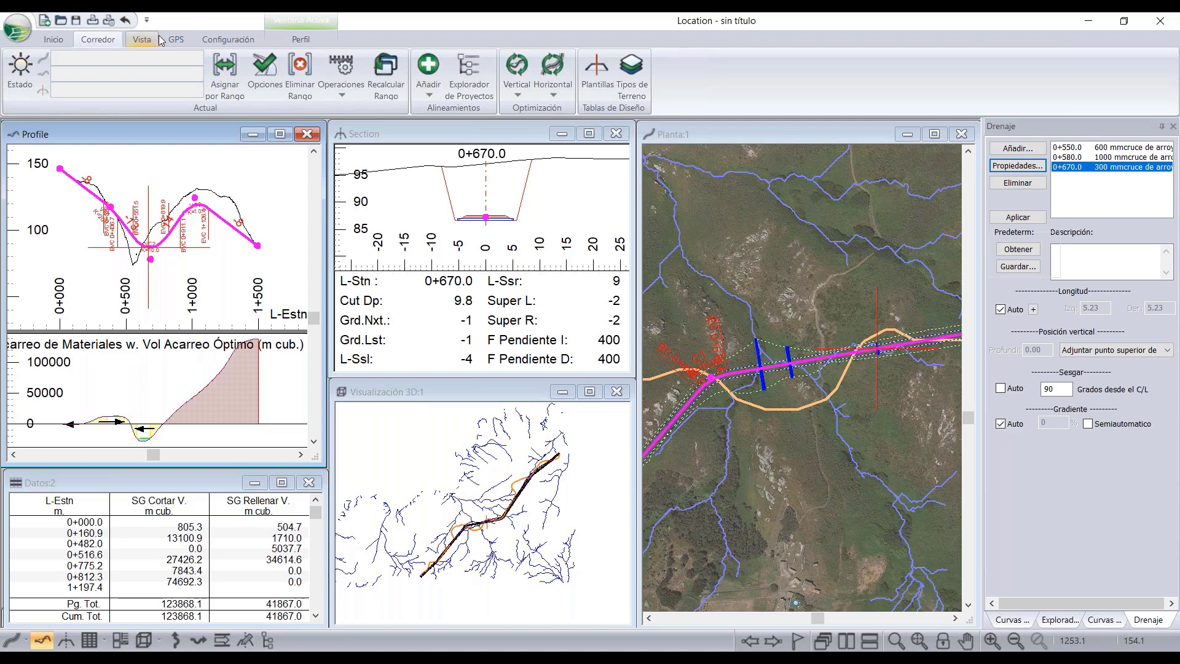
- Run the vertical optimization process on the alignment with the optimal profile option (Perfil Óptimo)
{"action": "left_click", "coordinate": [518, 95]}
{"action": "left_click", "coordinate": [524, 64]}
{"action": "left_click", "coordinate": [518, 95]}
{"action": "left_click", "coordinate": [528, 125]}
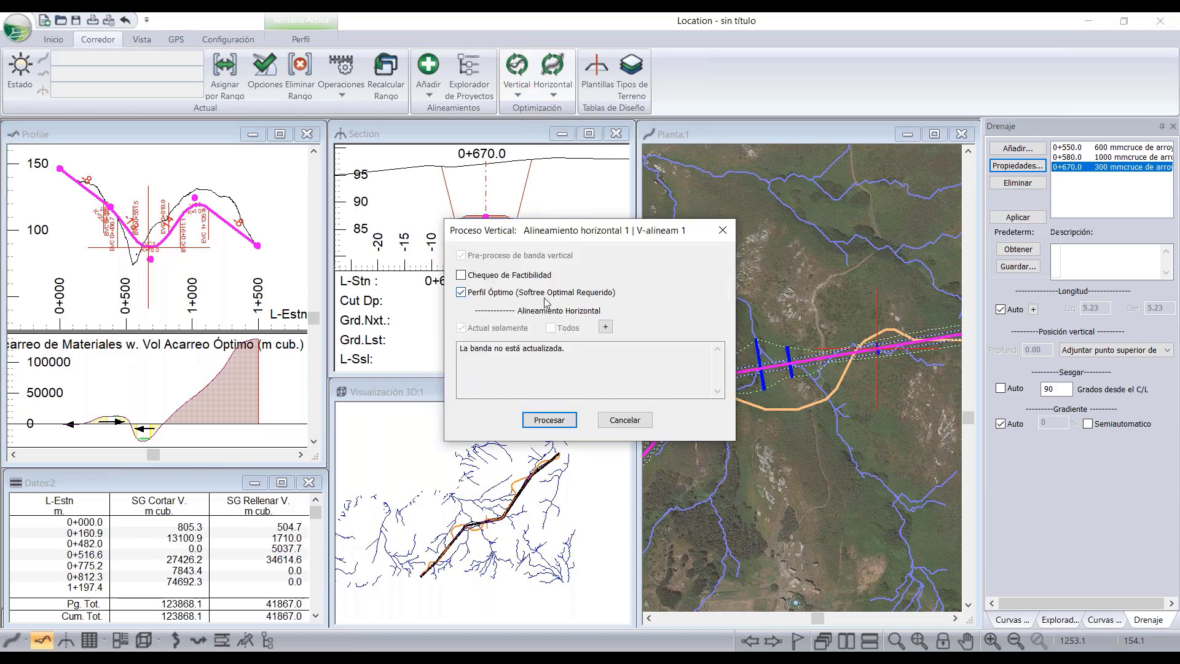
{"action": "left_click", "coordinate": [548, 421]}
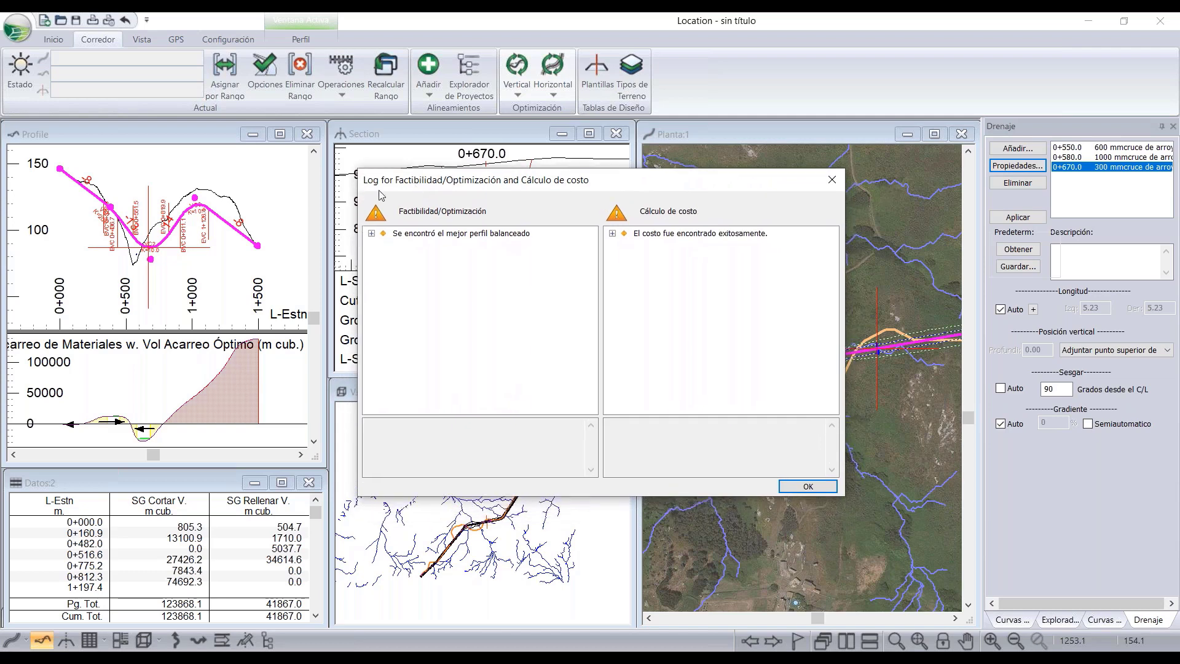
- Review the general and restriction entries of the optimization log and the cost calculation results, then close the log
{"action": "left_click", "coordinate": [372, 234]}
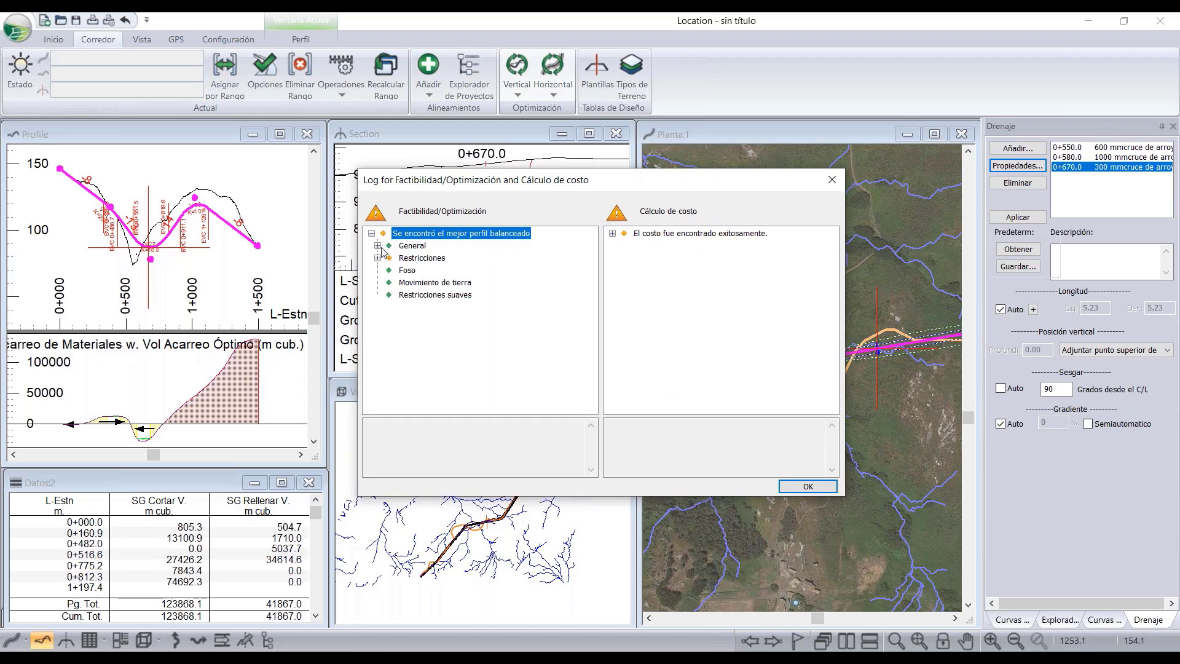
{"action": "left_click", "coordinate": [379, 246]}
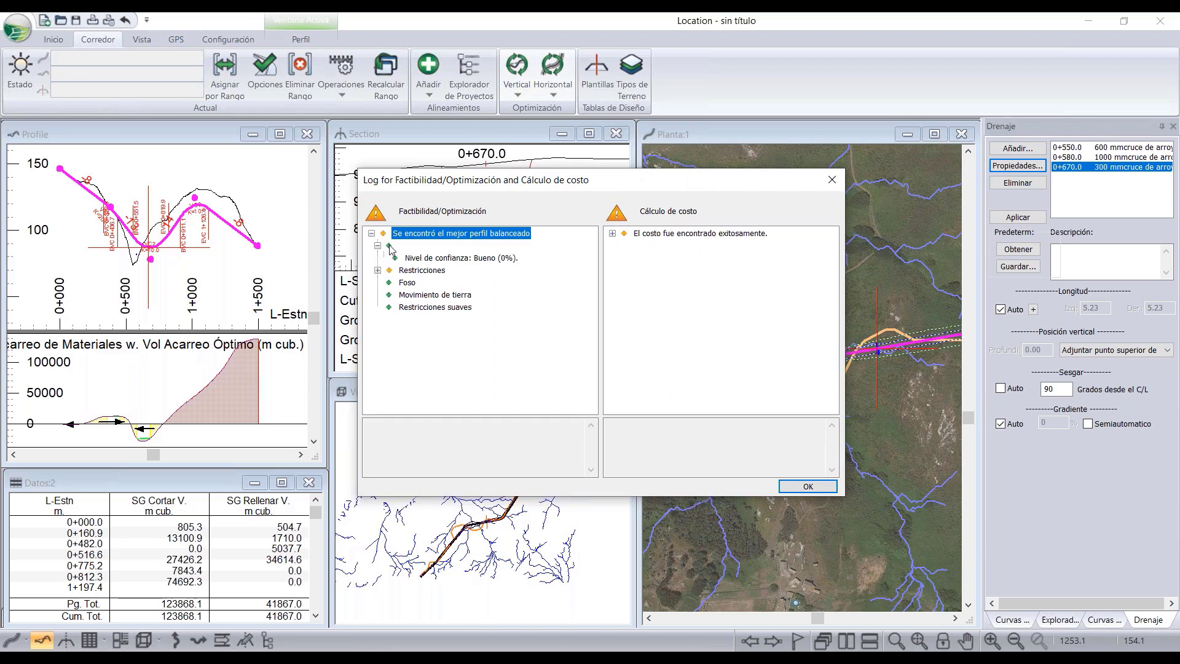
{"action": "left_click", "coordinate": [378, 271]}
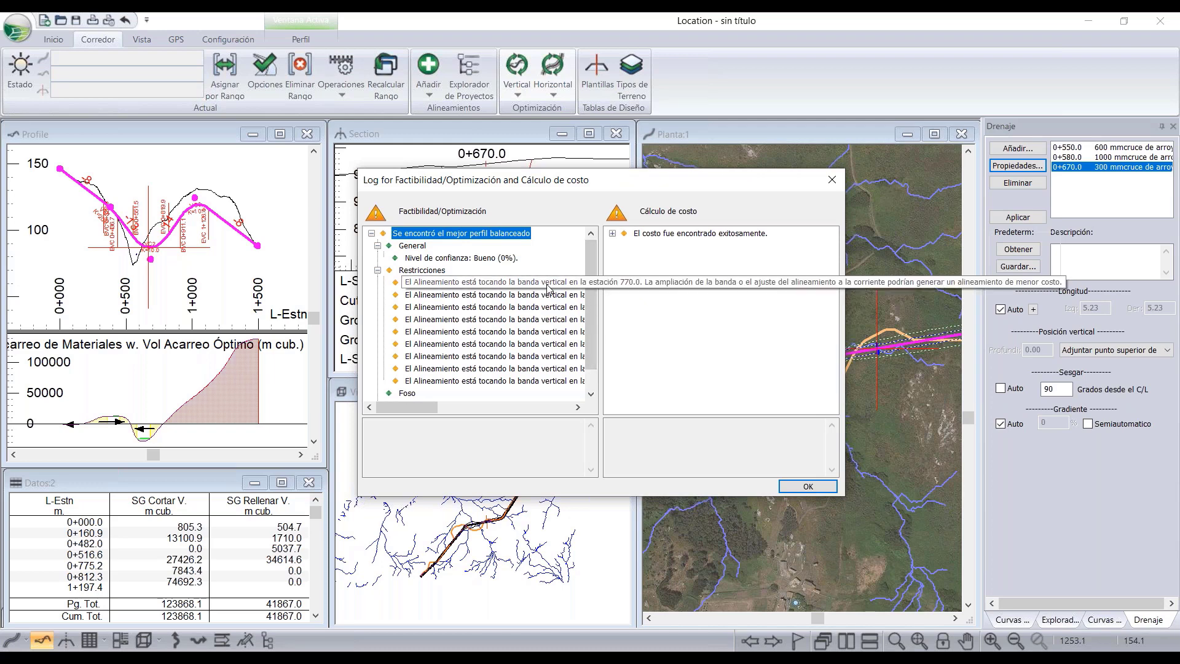
{"action": "left_click", "coordinate": [377, 271]}
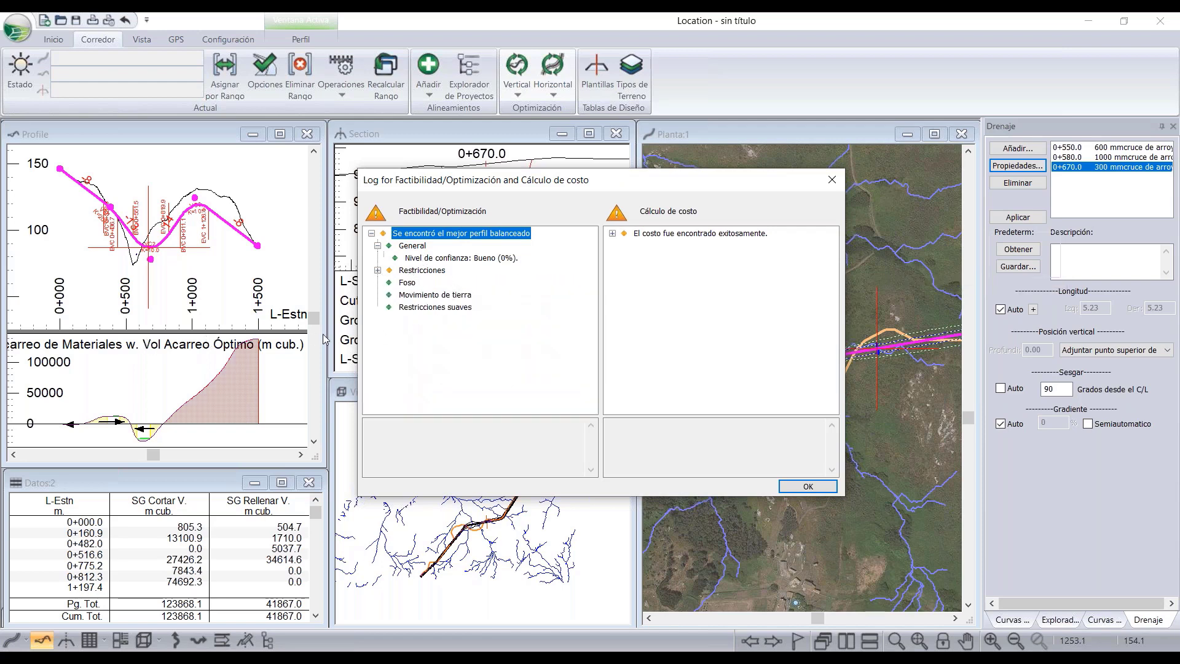
{"action": "left_click", "coordinate": [613, 233]}
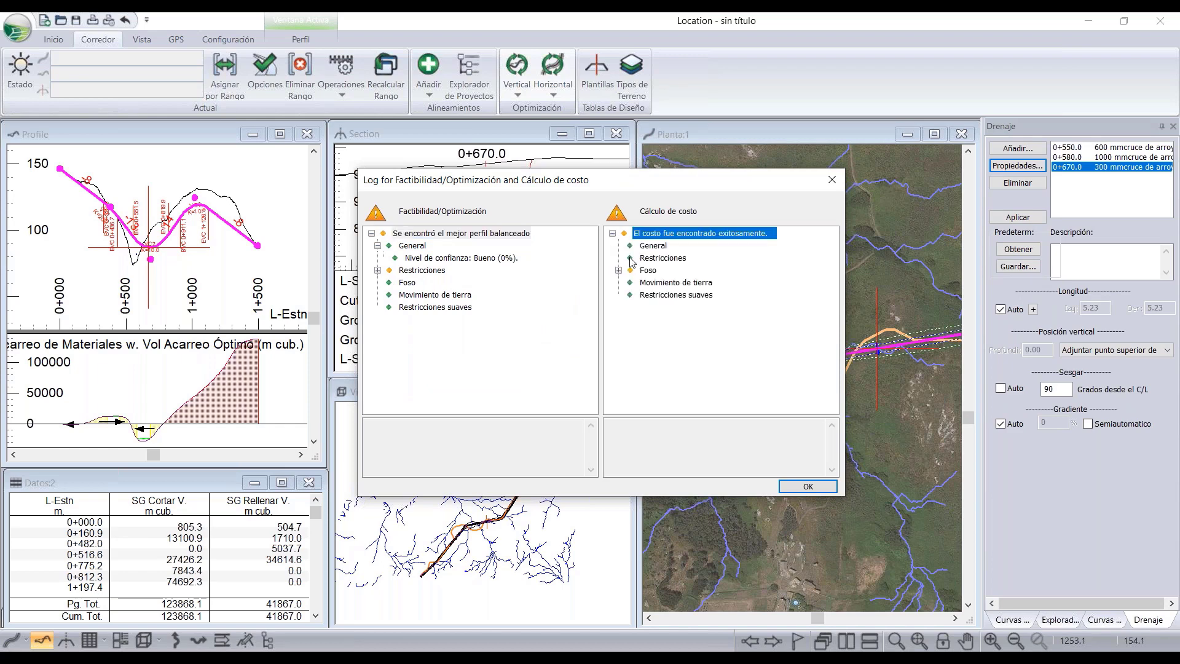
{"action": "left_click", "coordinate": [804, 486]}
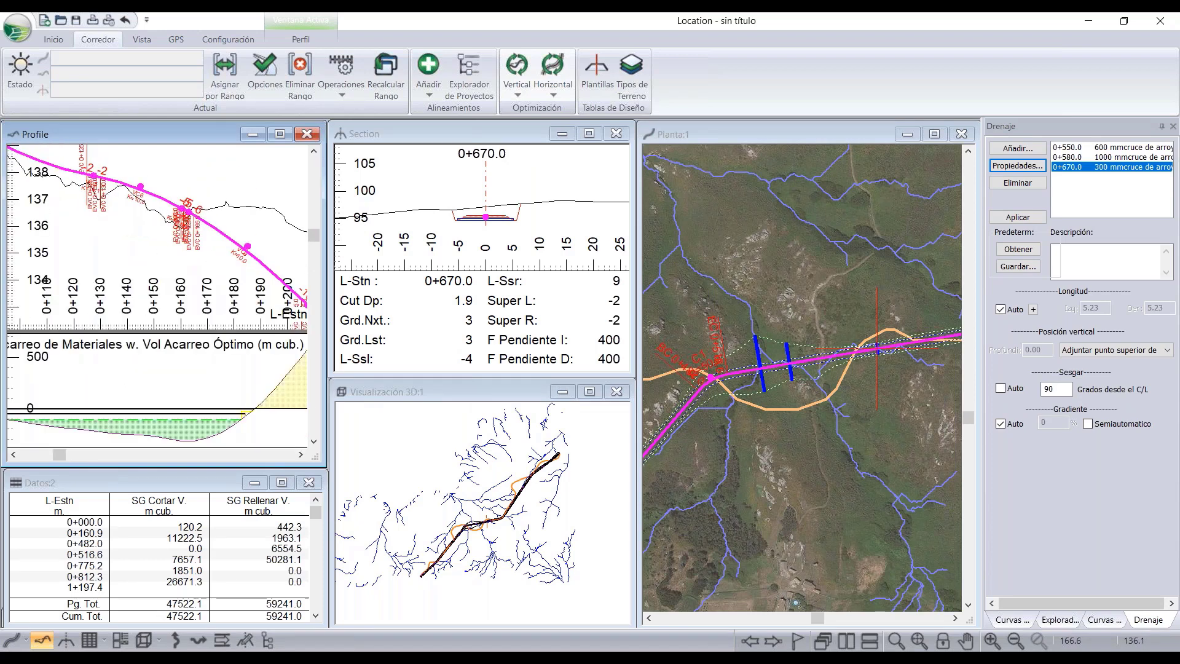
- Turn off the labels (Etiquetas) in the profile window options to declutter the optimized profile
{"action": "scroll", "coordinate": [135, 210], "scroll_direction": "down", "scroll_amount": 1}
{"action": "scroll", "coordinate": [135, 209], "scroll_direction": "down", "scroll_amount": 3}
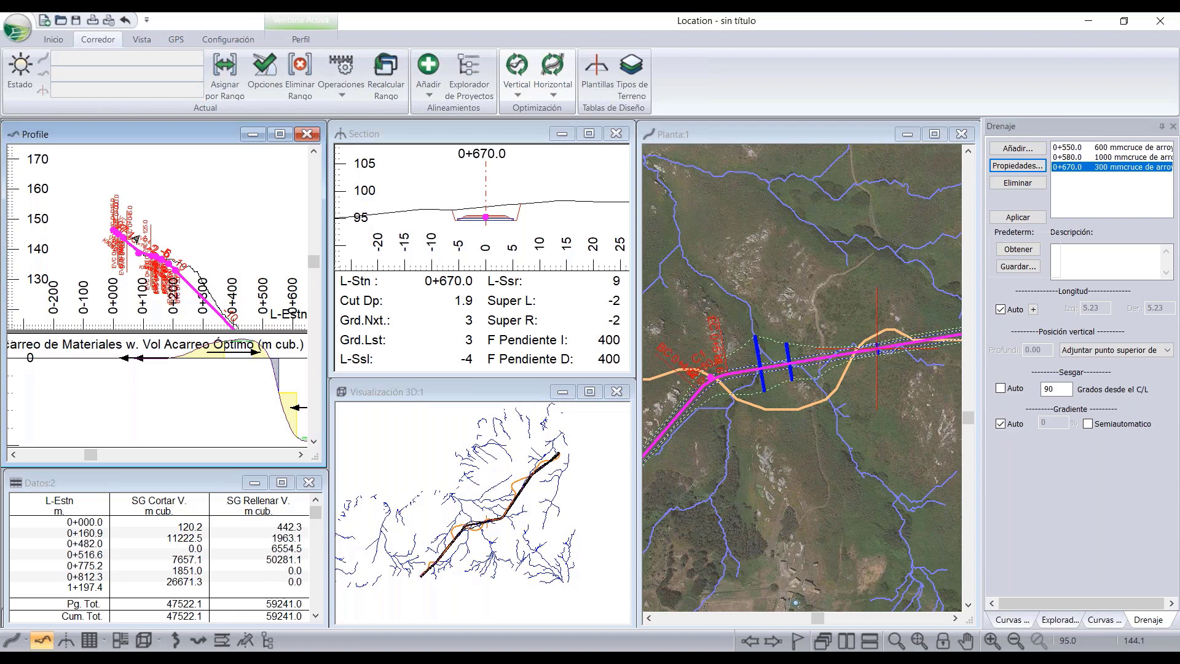
{"action": "scroll", "coordinate": [140, 231], "scroll_direction": "up", "scroll_amount": 3}
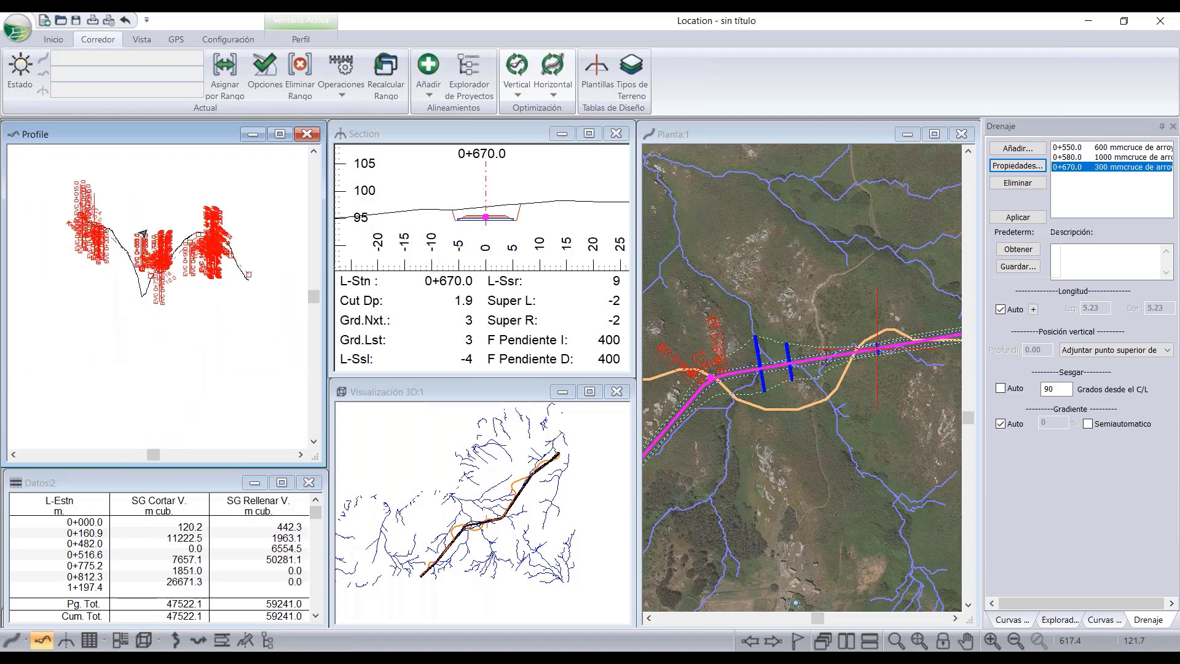
{"action": "right_click", "coordinate": [134, 192]}
{"action": "left_click", "coordinate": [190, 296]}
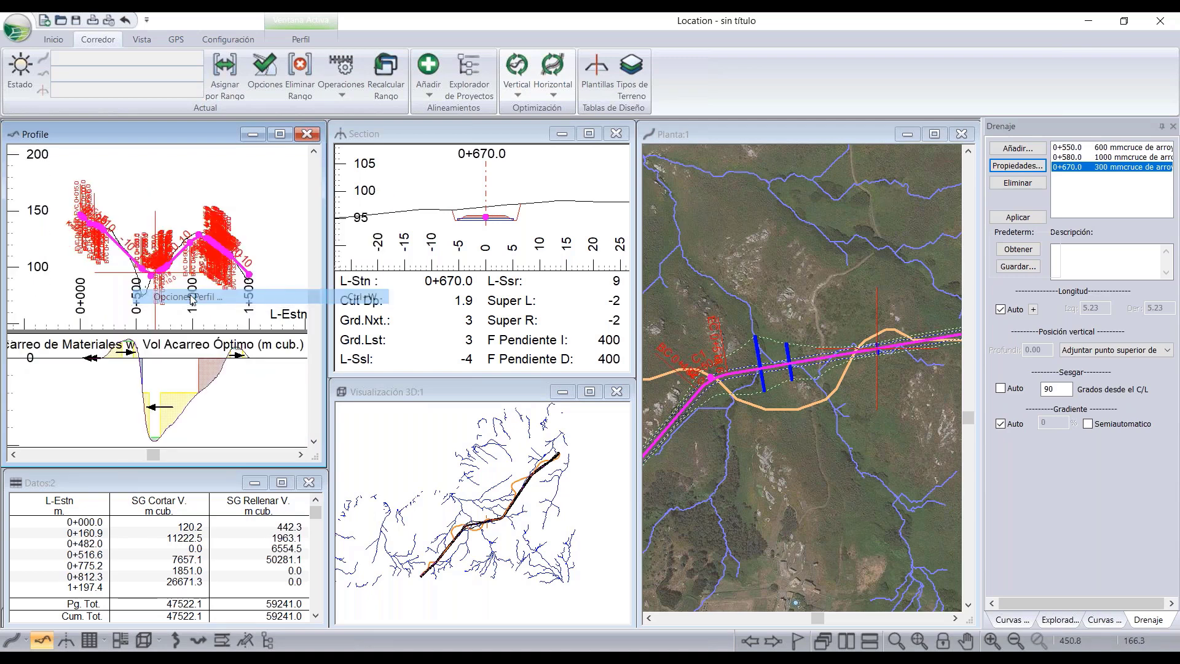
{"action": "left_click", "coordinate": [550, 332]}
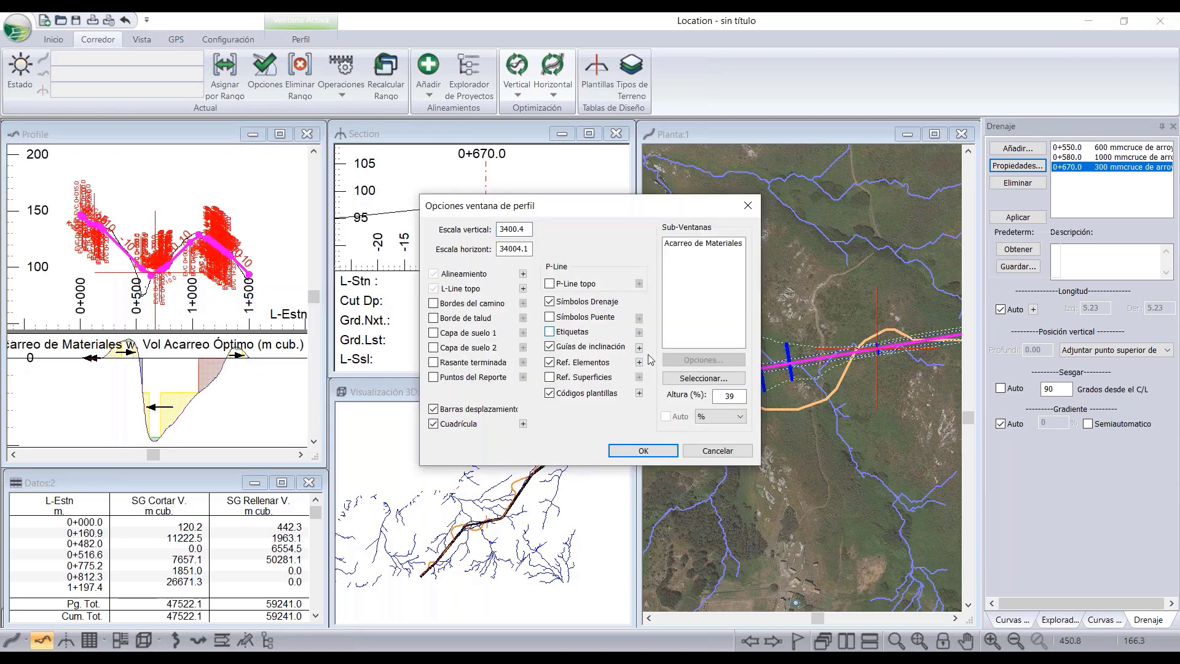
{"action": "left_click", "coordinate": [643, 451]}
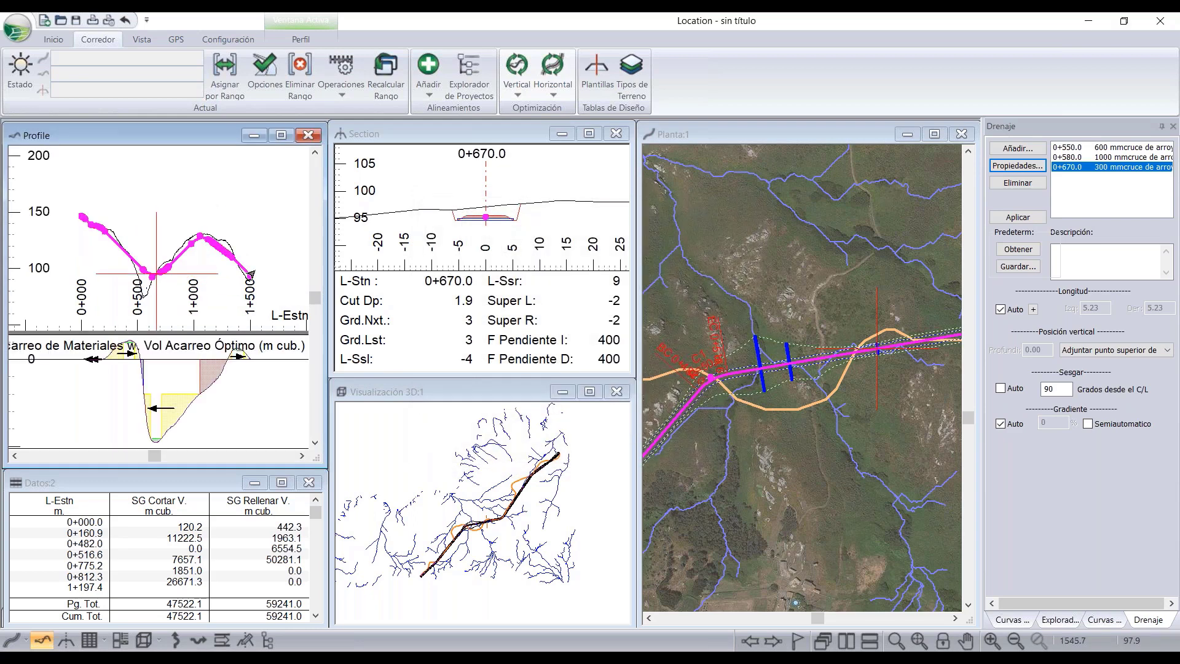
{"action": "scroll", "coordinate": [226, 266], "scroll_direction": "up", "scroll_amount": 2}
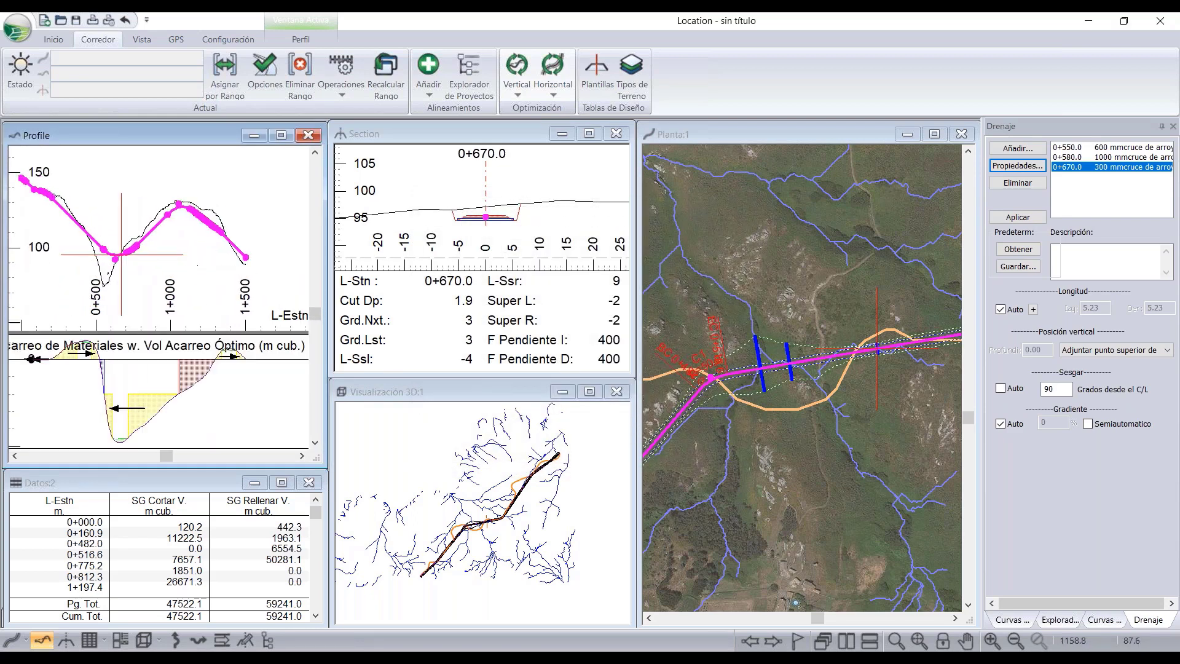
- Open the Multi-Plot sheet layout and set the page size to Size D
{"action": "left_click", "coordinate": [120, 642]}
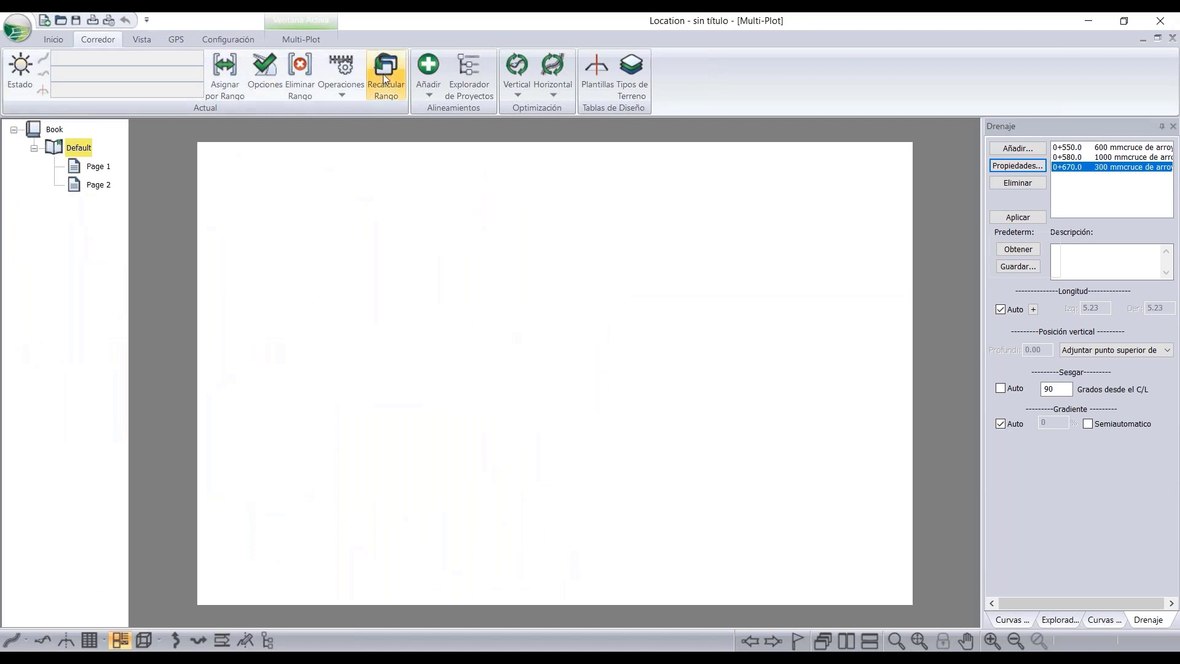
{"action": "left_click", "coordinate": [305, 40]}
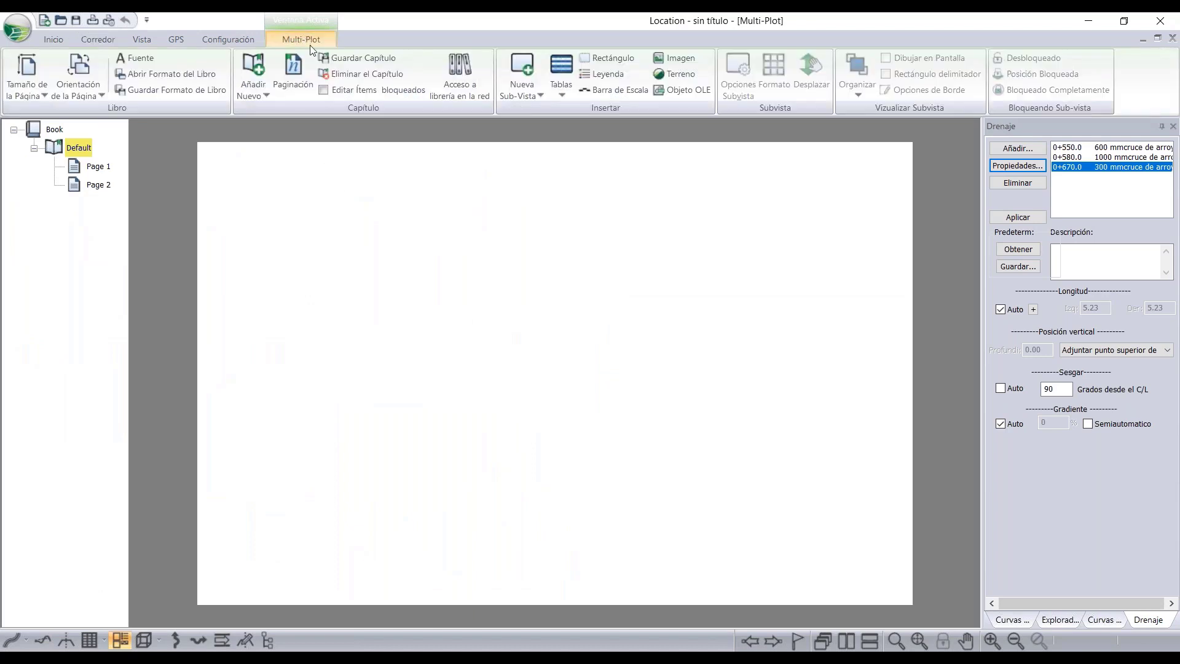
{"action": "left_click", "coordinate": [525, 97]}
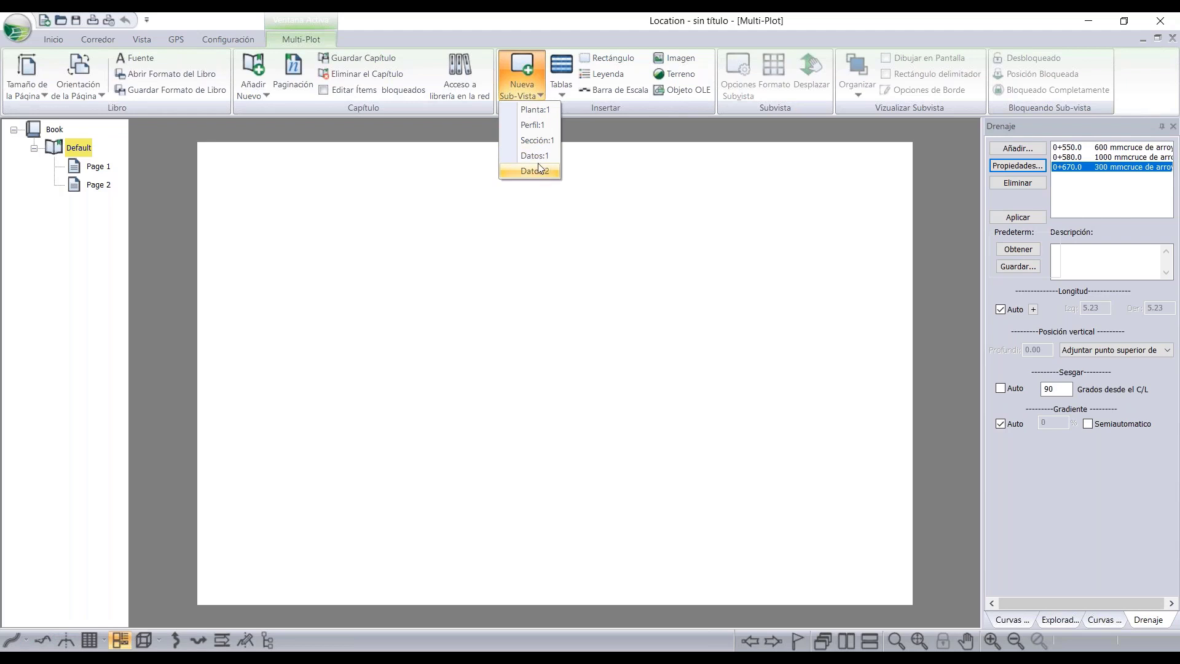
{"action": "left_click", "coordinate": [539, 243]}
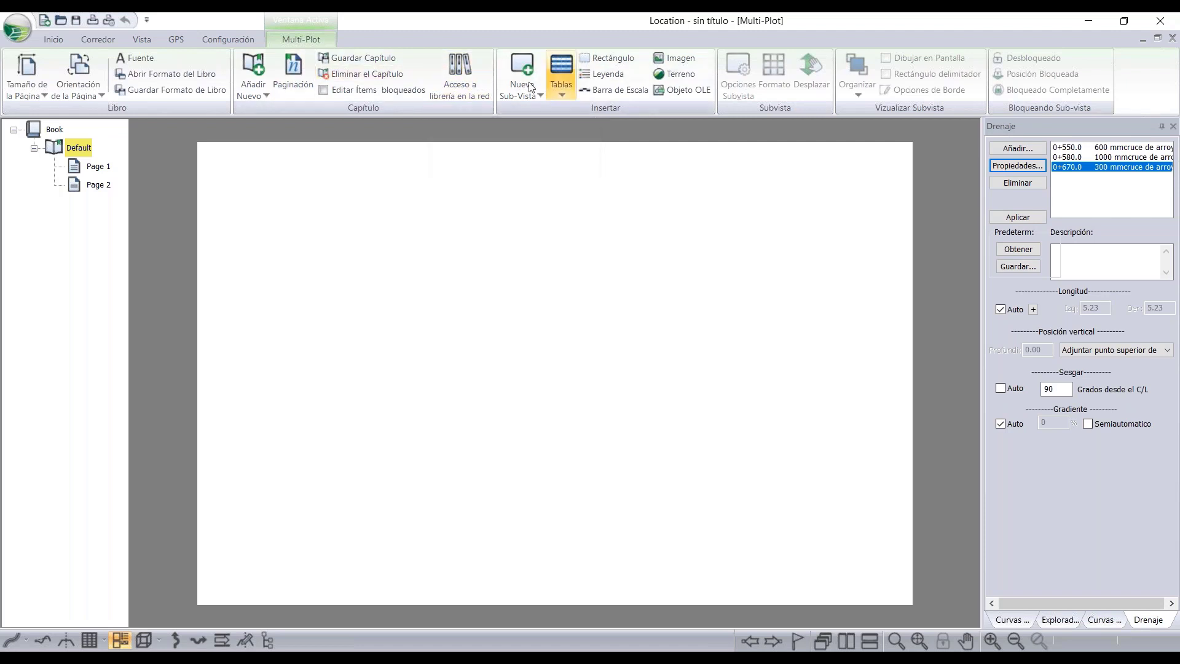
{"action": "left_click", "coordinate": [38, 84]}
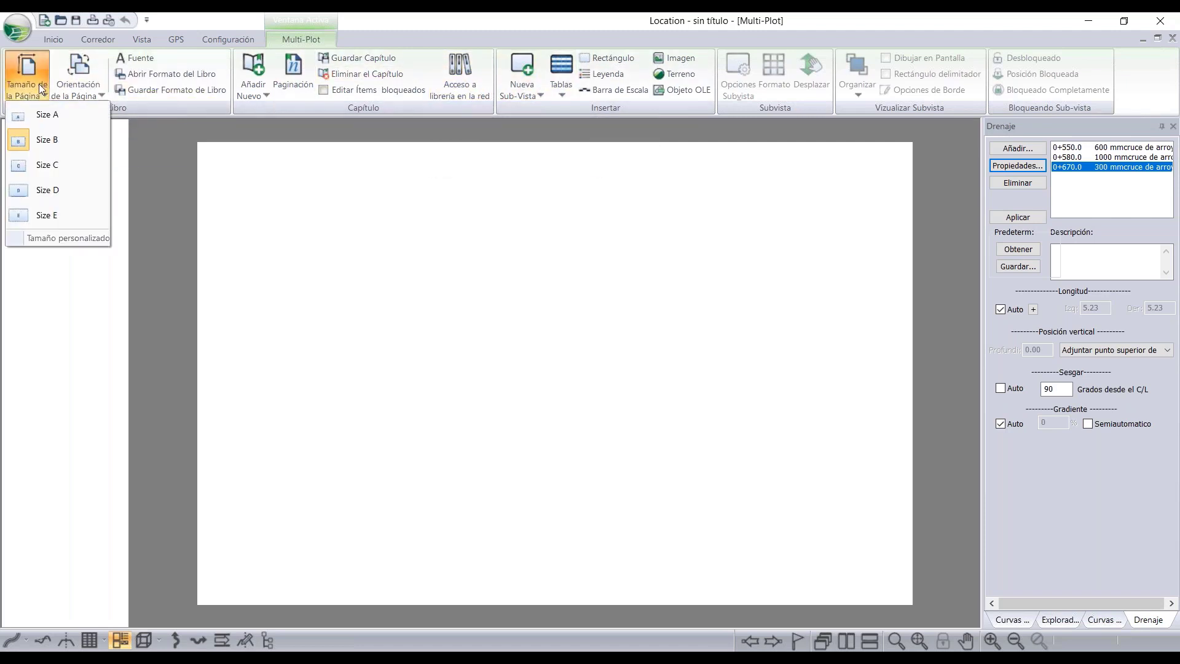
{"action": "left_click", "coordinate": [54, 190]}
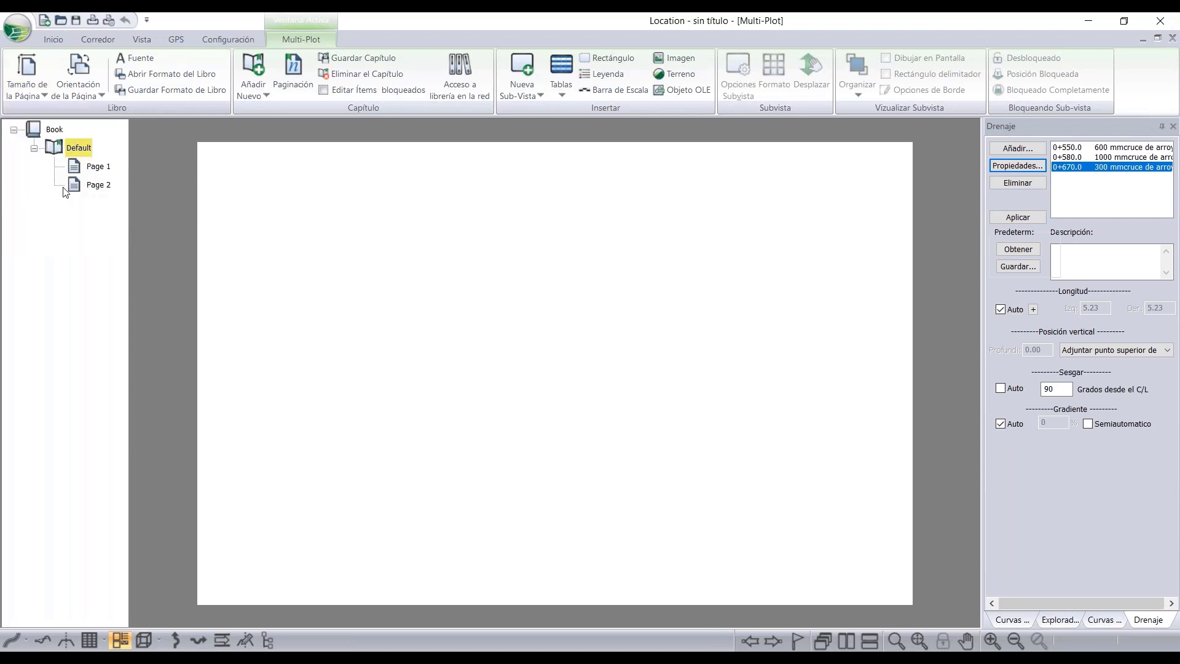
- Add the D_Size_Plan_Profile-1 chapter from the list of chapters available for the current page size
{"action": "left_click", "coordinate": [469, 86]}
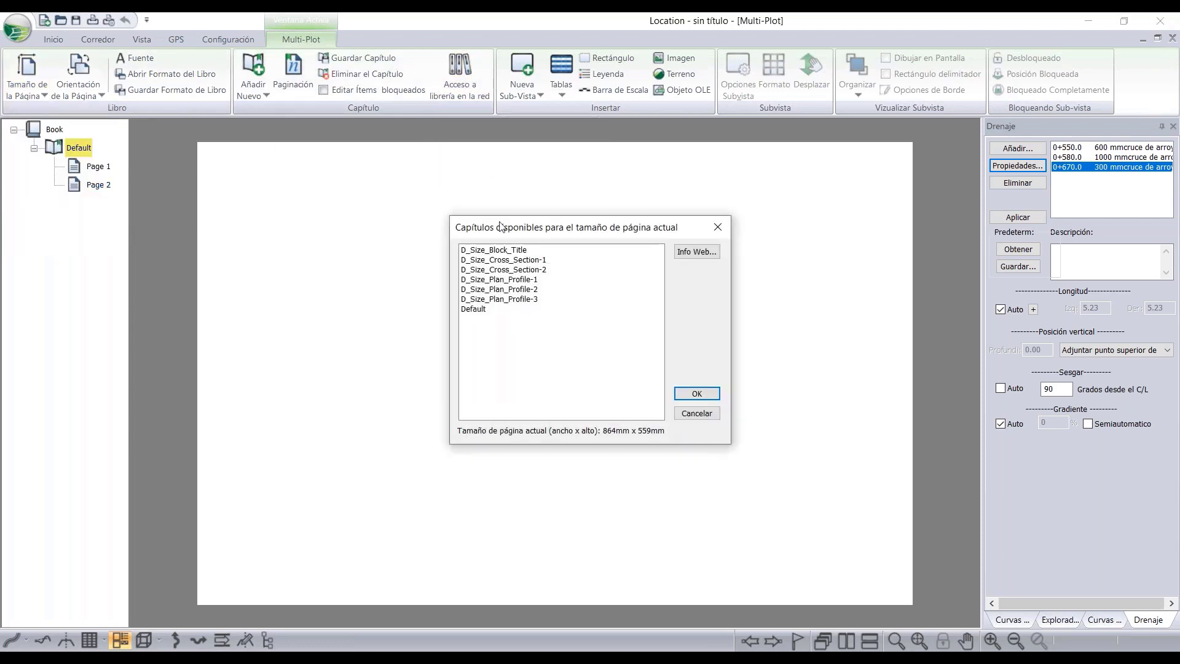
{"action": "left_click_drag", "start_coordinate": [513, 233], "coordinate": [507, 216]}
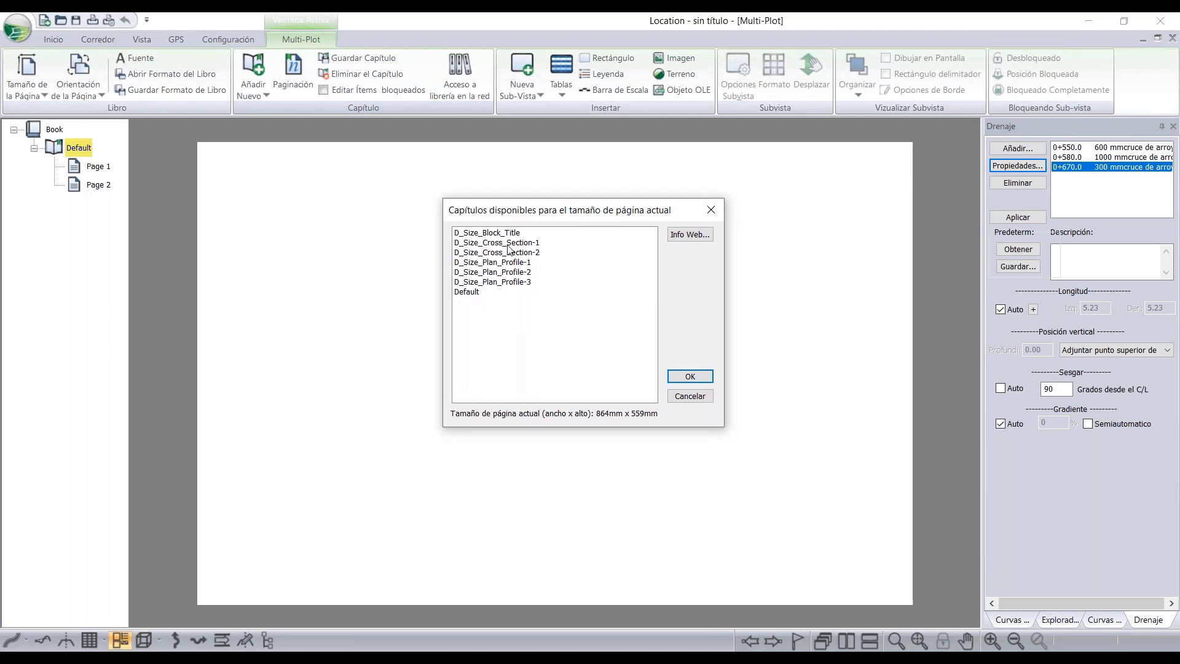
{"action": "left_click", "coordinate": [519, 263]}
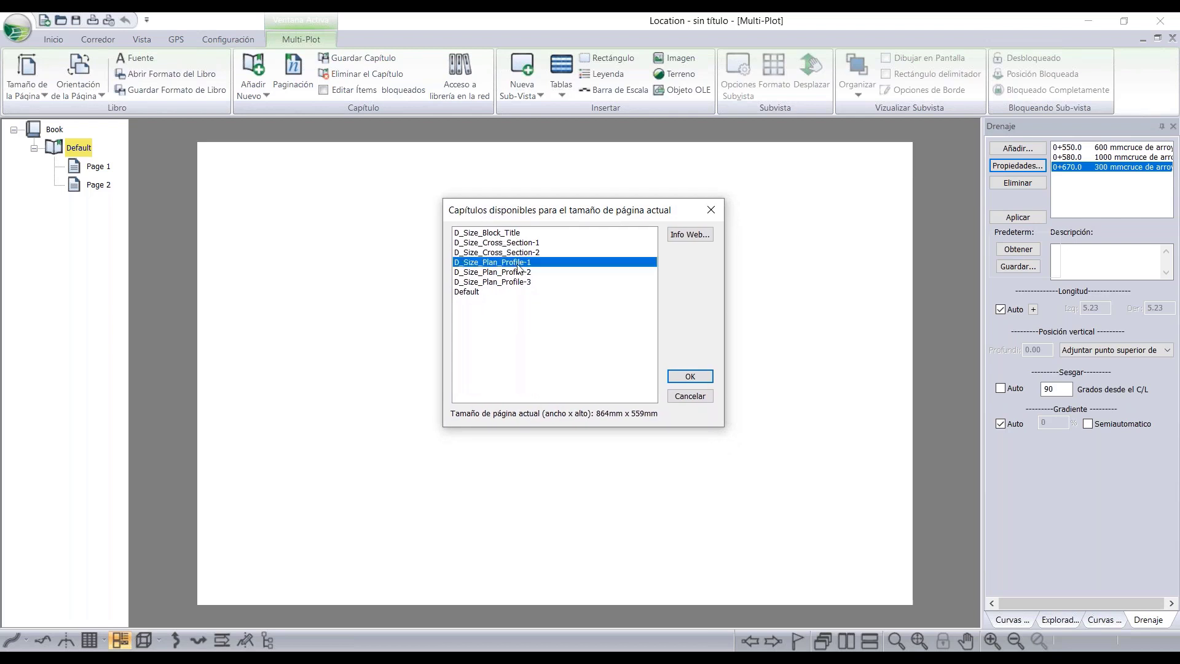
{"action": "left_click", "coordinate": [708, 376]}
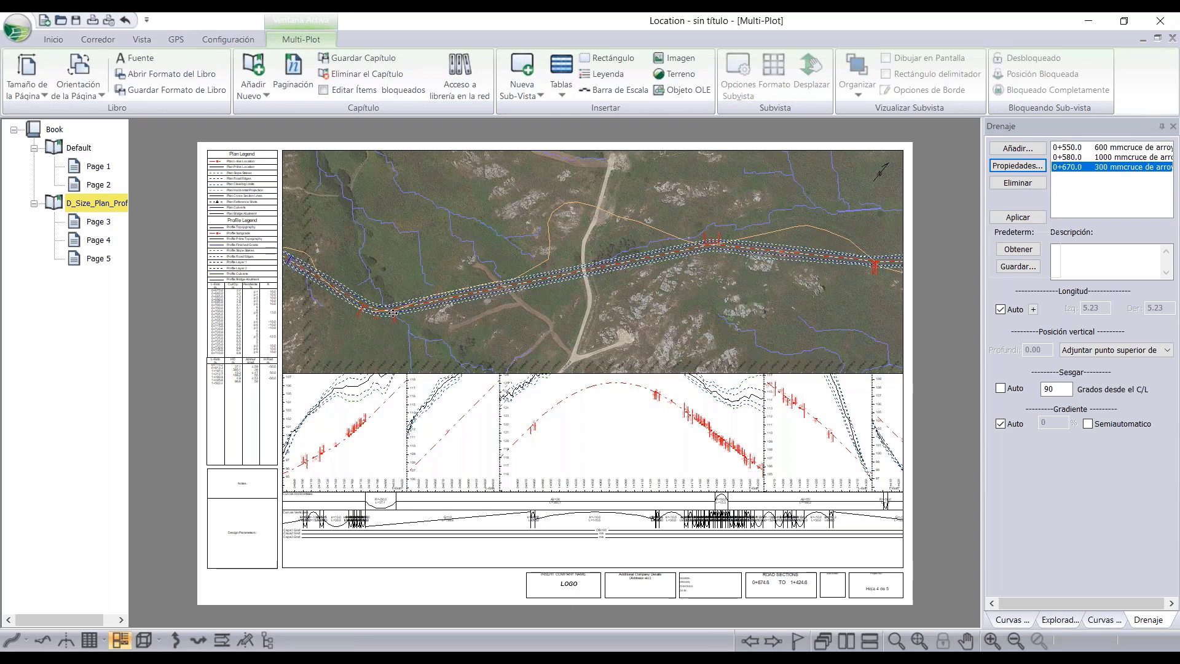
- Examine the plan-profile sheet, including the profile panels, the legends and tables, and the title block
{"action": "scroll", "coordinate": [393, 313], "scroll_direction": "up", "scroll_amount": 1}
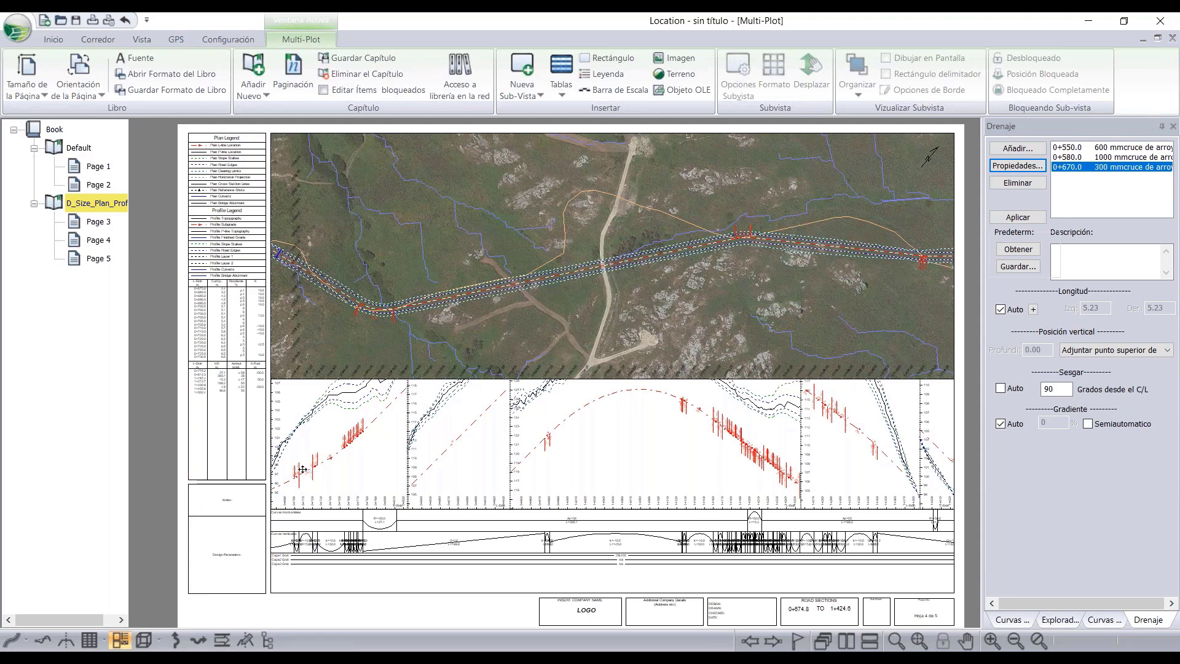
{"action": "scroll", "coordinate": [322, 460], "scroll_direction": "up", "scroll_amount": 2}
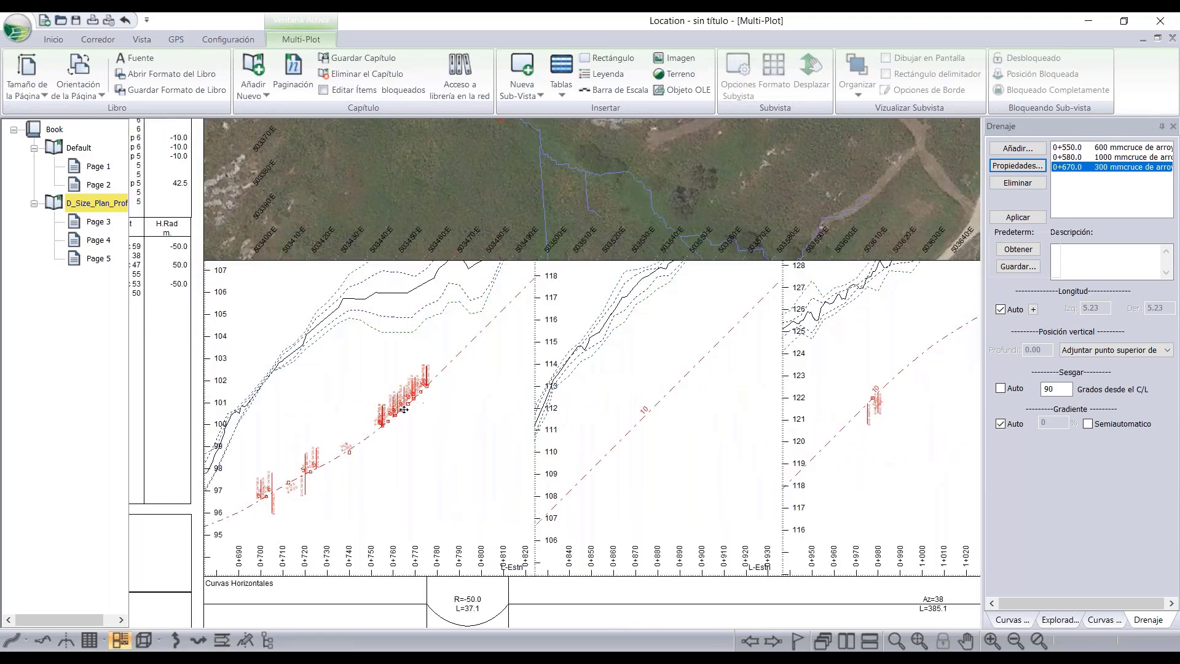
{"action": "scroll", "coordinate": [380, 419], "scroll_direction": "down", "scroll_amount": 3}
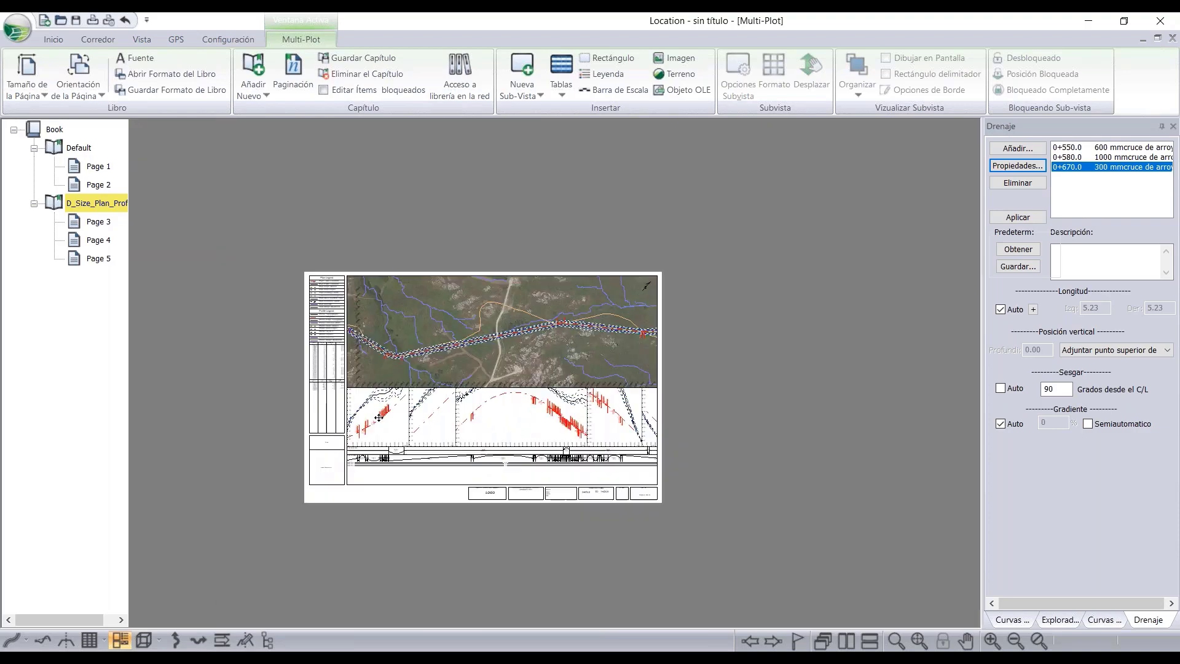
{"action": "scroll", "coordinate": [408, 385], "scroll_direction": "up", "scroll_amount": 2}
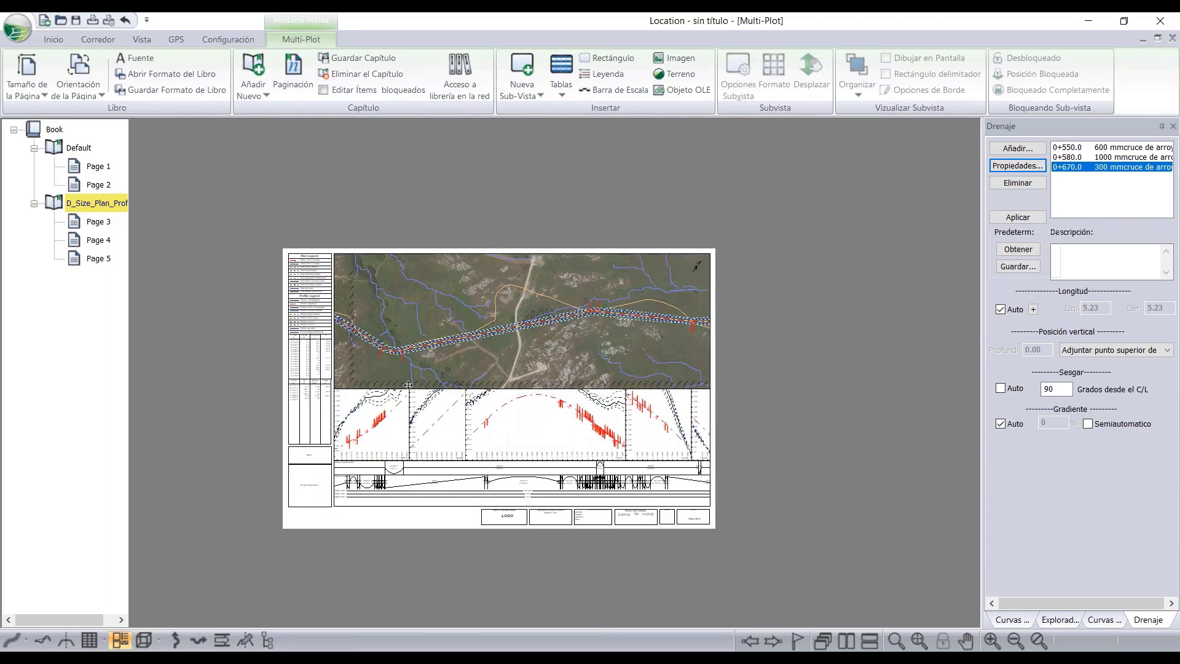
{"action": "scroll", "coordinate": [408, 385], "scroll_direction": "up", "scroll_amount": 1}
{"action": "scroll", "coordinate": [435, 406], "scroll_direction": "up", "scroll_amount": 1}
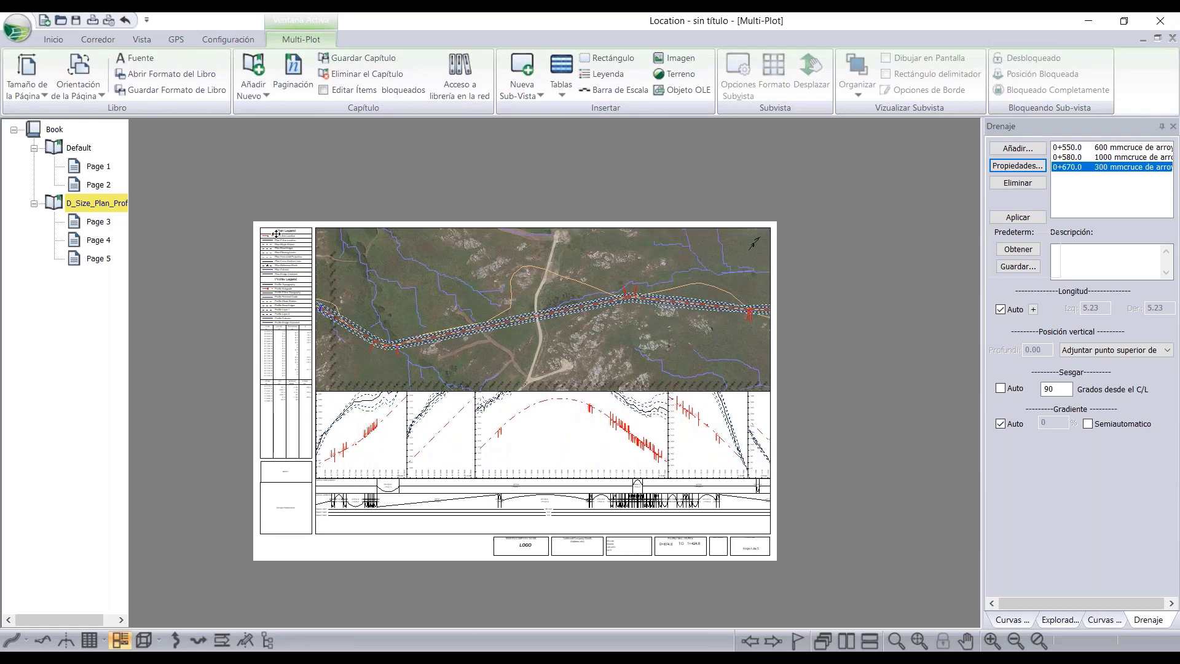
{"action": "scroll", "coordinate": [276, 235], "scroll_direction": "up", "scroll_amount": 1}
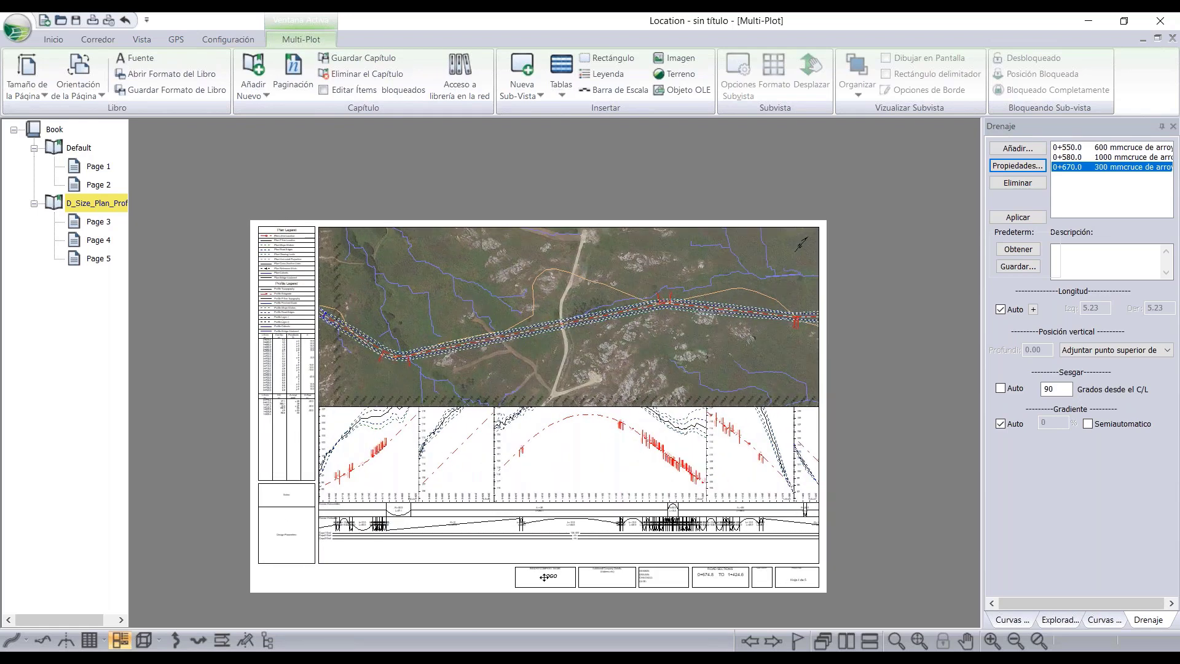
{"action": "scroll", "coordinate": [596, 575], "scroll_direction": "up", "scroll_amount": 1}
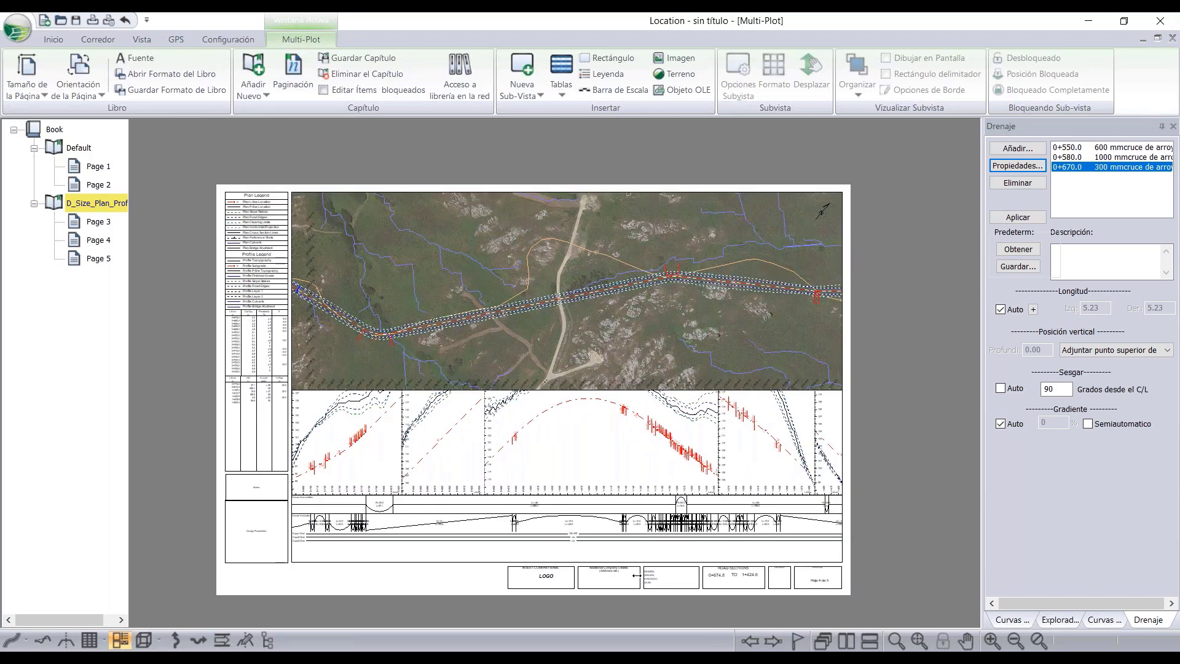
{"action": "scroll", "coordinate": [632, 573], "scroll_direction": "up", "scroll_amount": 1}
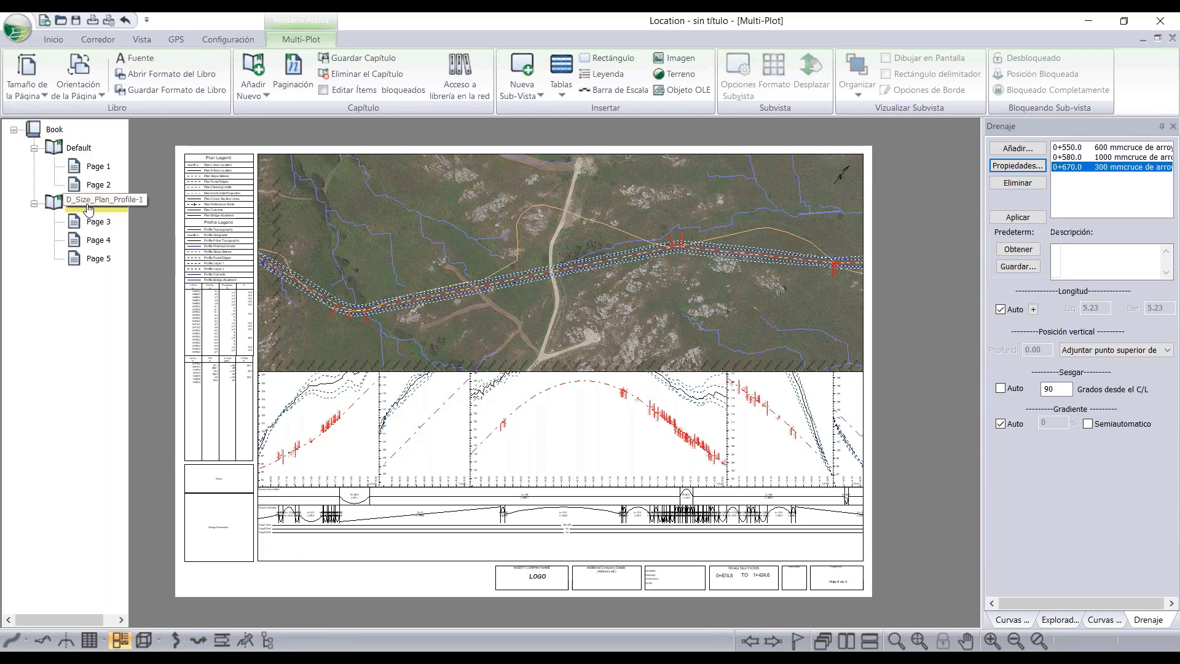
- Add the D_Size_Cross_Section-1 chapter from the network library to the plot book
{"action": "left_click", "coordinate": [450, 86]}
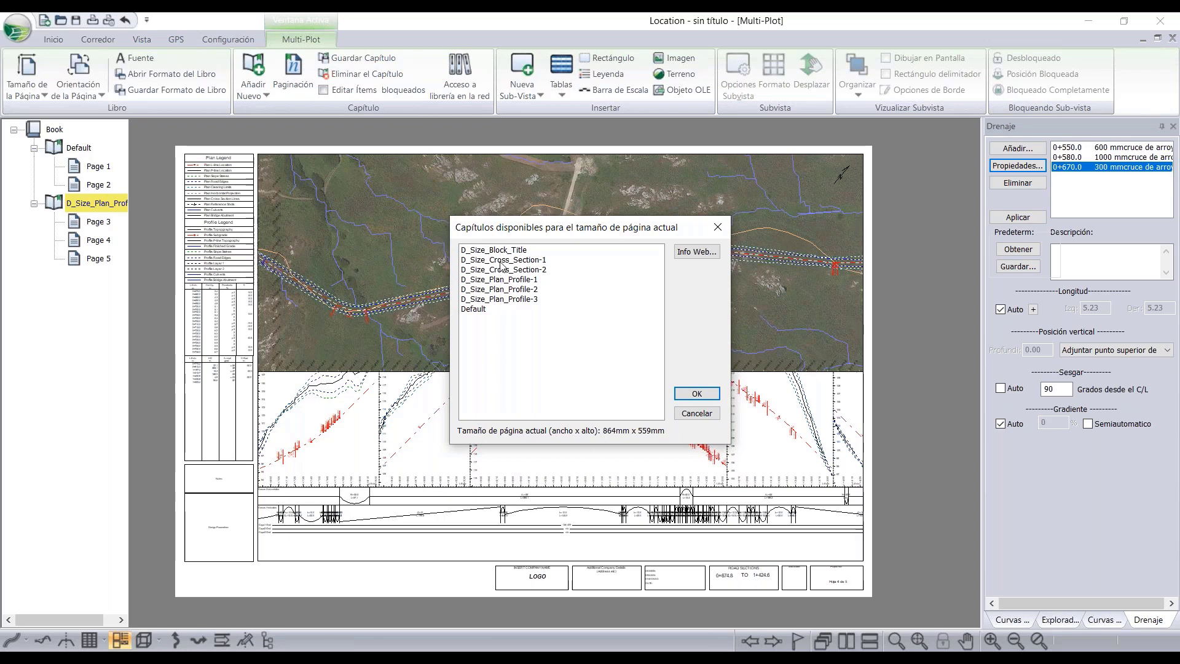
{"action": "left_click", "coordinate": [501, 261]}
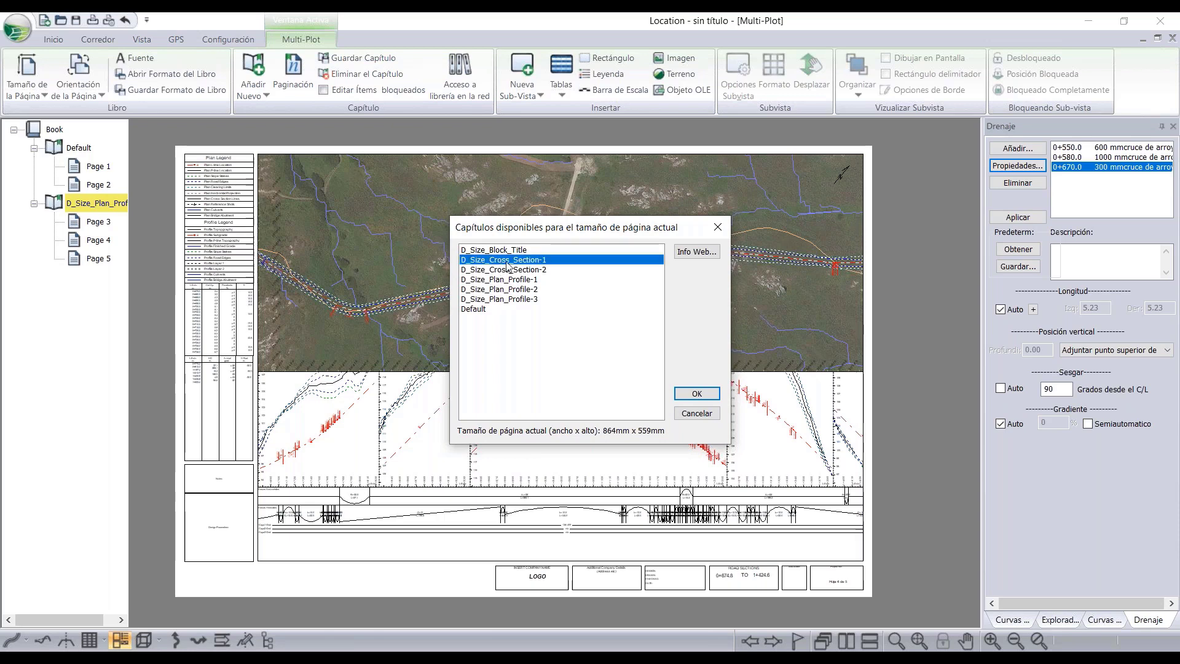
{"action": "left_click", "coordinate": [715, 400]}
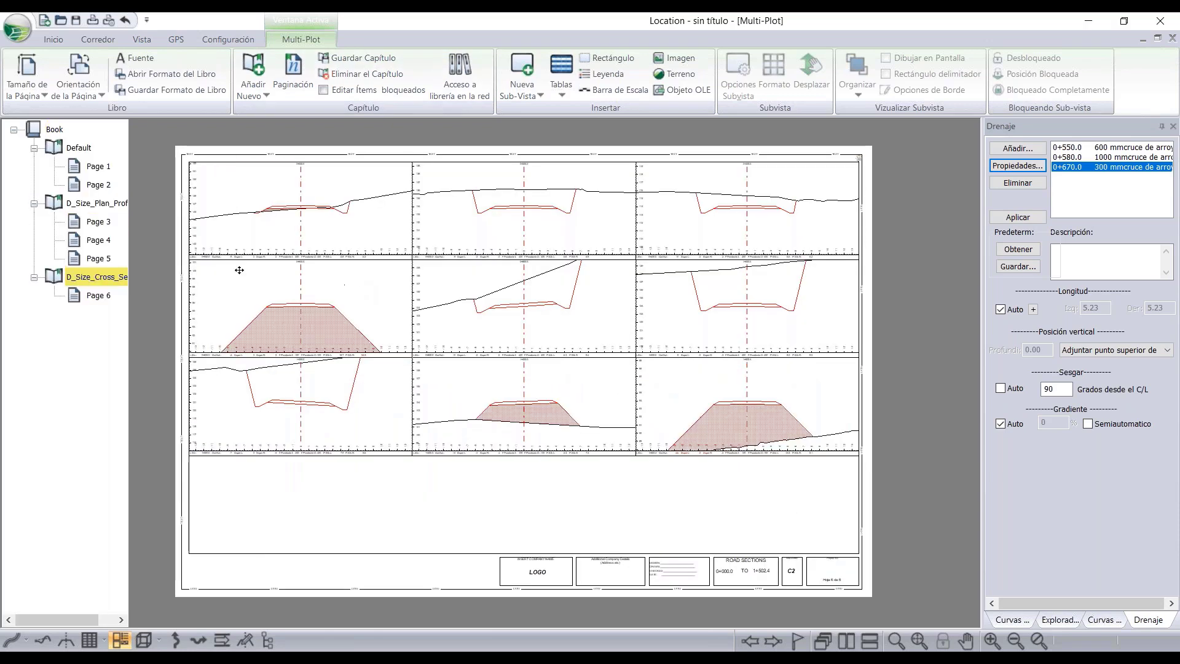
- Open Page 3 of the plan-profile chapter and Page 6 of the cross-section chapter, and examine the section drawings up close
{"action": "left_click", "coordinate": [84, 224]}
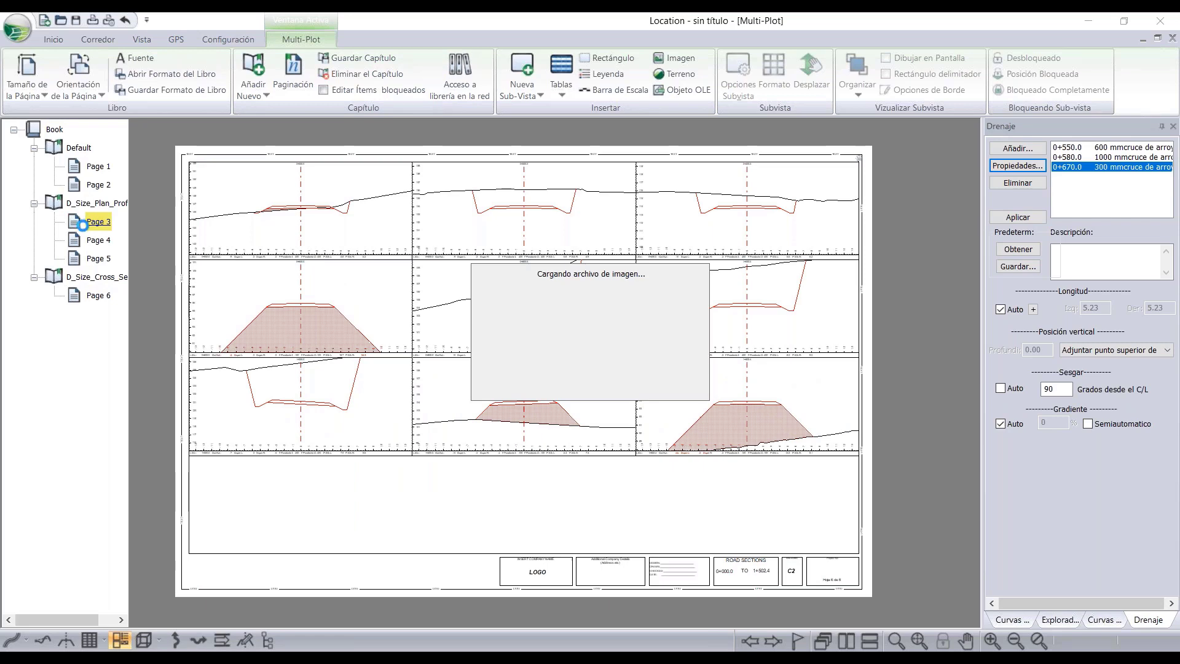
{"action": "left_click", "coordinate": [97, 295]}
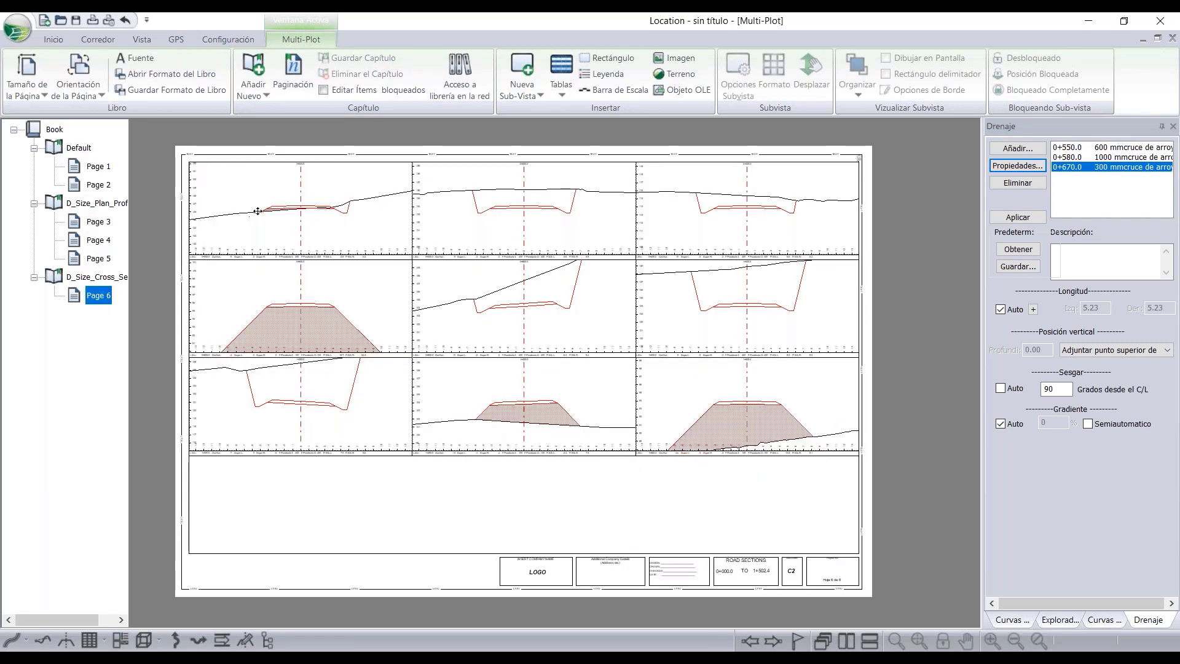
{"action": "scroll", "coordinate": [258, 211], "scroll_direction": "up", "scroll_amount": 3}
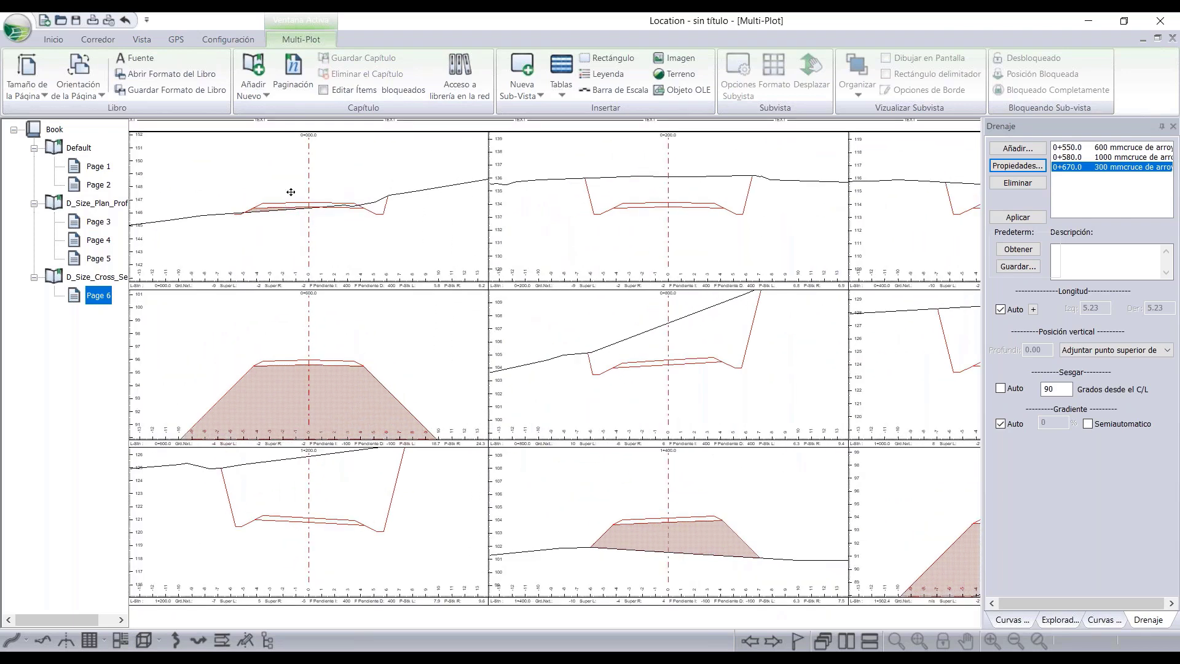
{"action": "scroll", "coordinate": [664, 193], "scroll_direction": "down", "scroll_amount": 1}
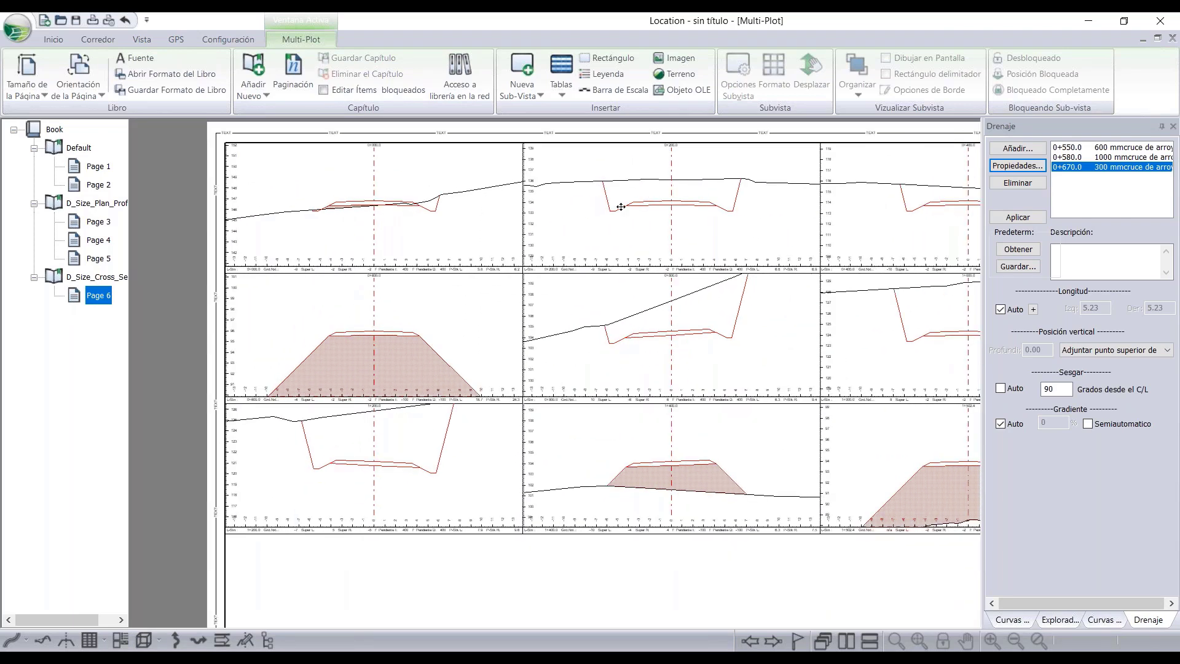
{"action": "scroll", "coordinate": [501, 219], "scroll_direction": "down", "scroll_amount": 3}
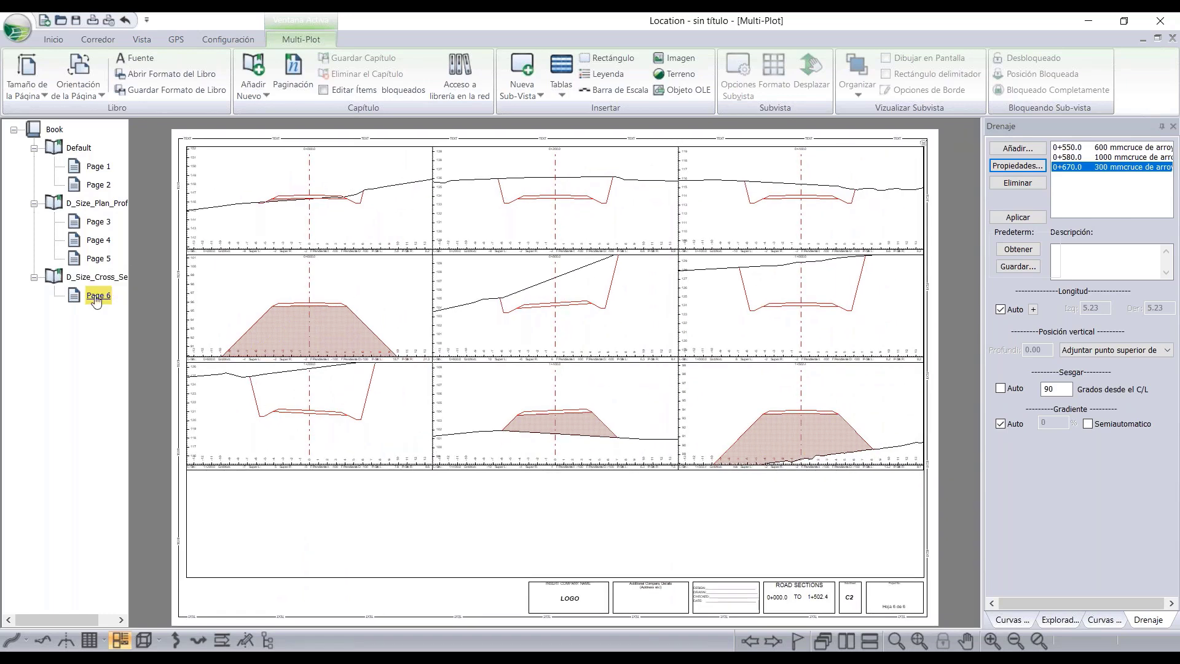
- Review the pagination options (Opciones de Paginación) of the cross-section chapter and close them without changes
{"action": "right_click", "coordinate": [96, 280]}
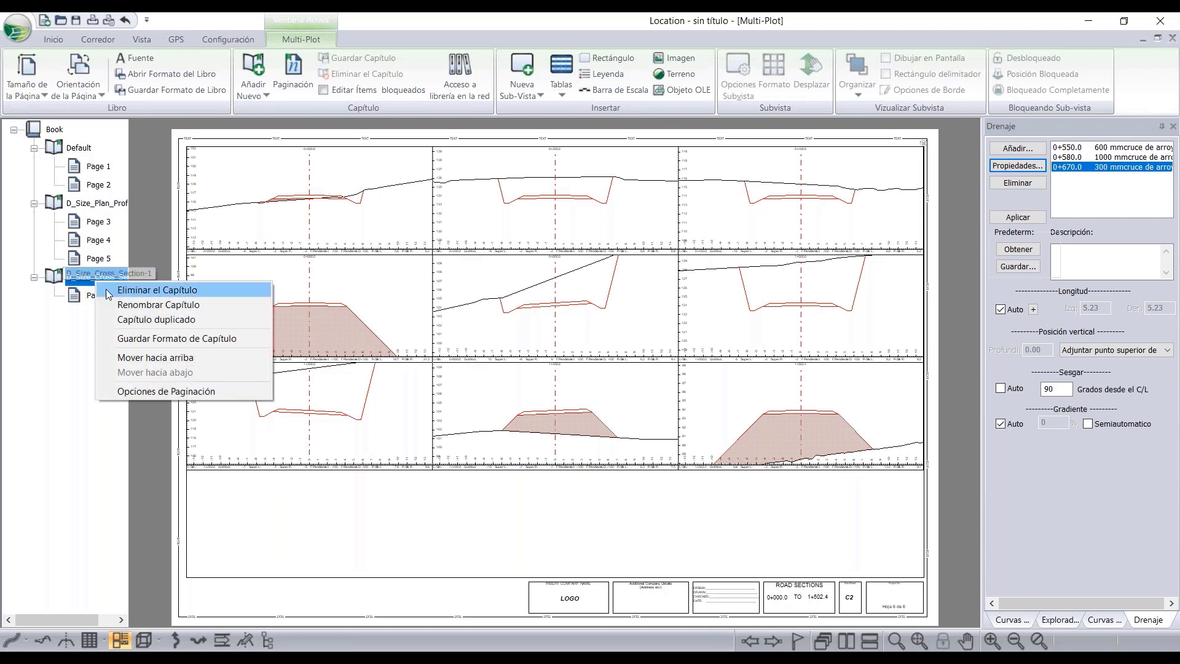
{"action": "left_click", "coordinate": [170, 397]}
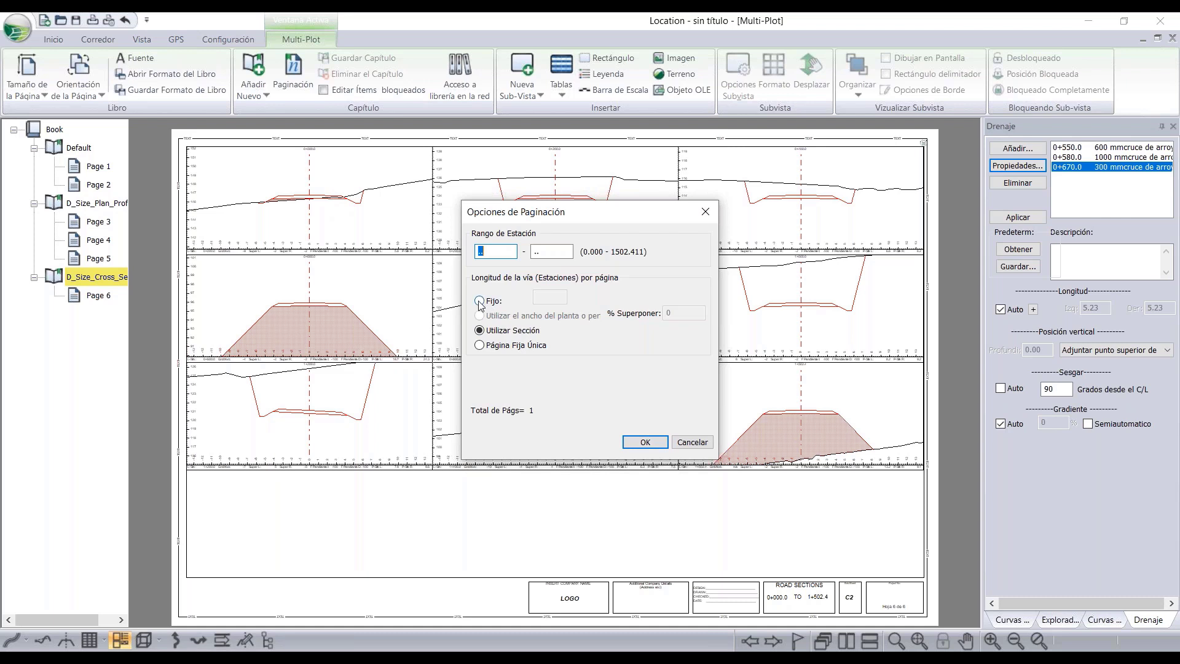
{"action": "left_click", "coordinate": [681, 444]}
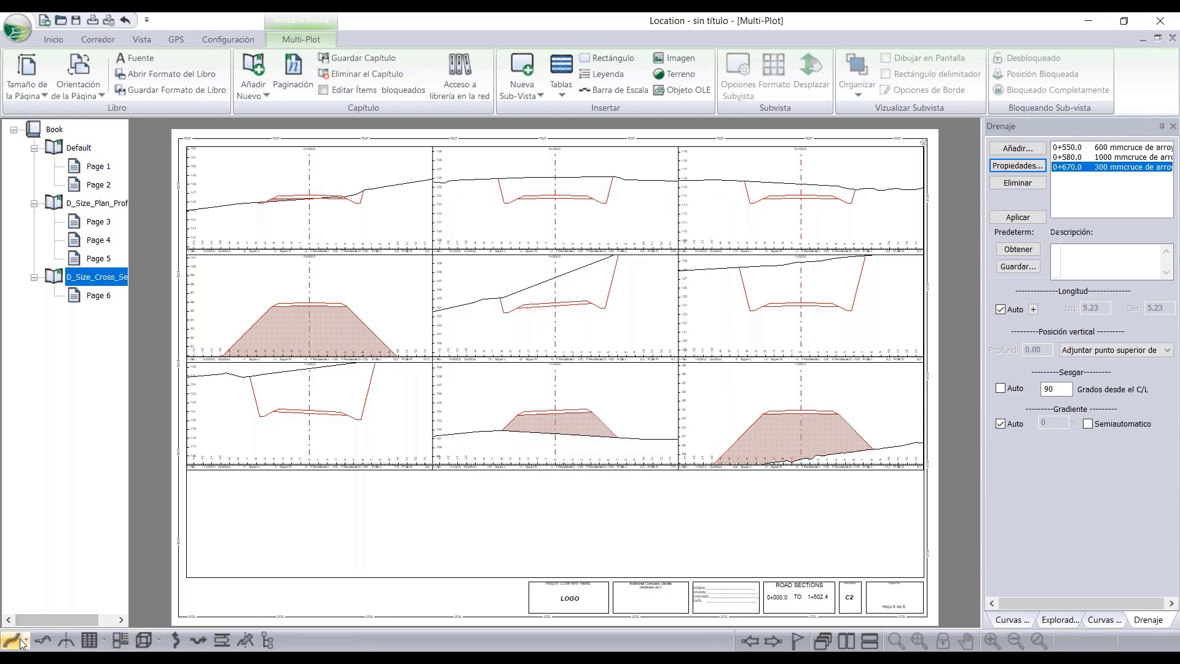
- Open the cut and fill volume data table and copy its data to the clipboard
{"action": "left_click", "coordinate": [89, 641]}
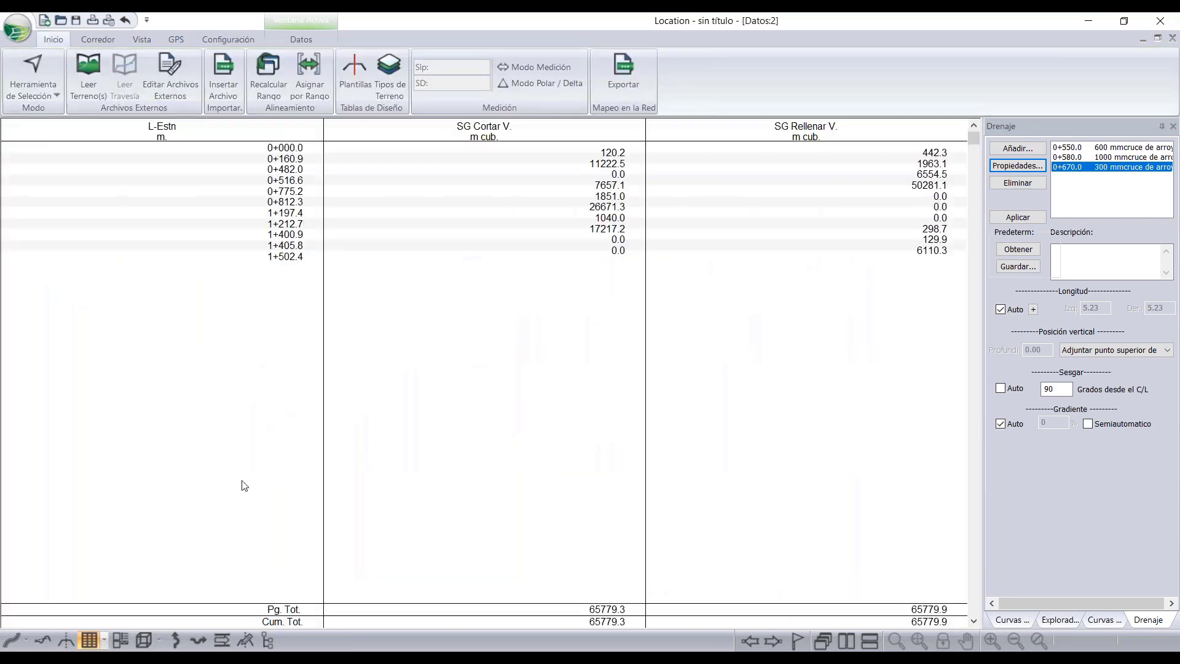
{"action": "left_click", "coordinate": [298, 37]}
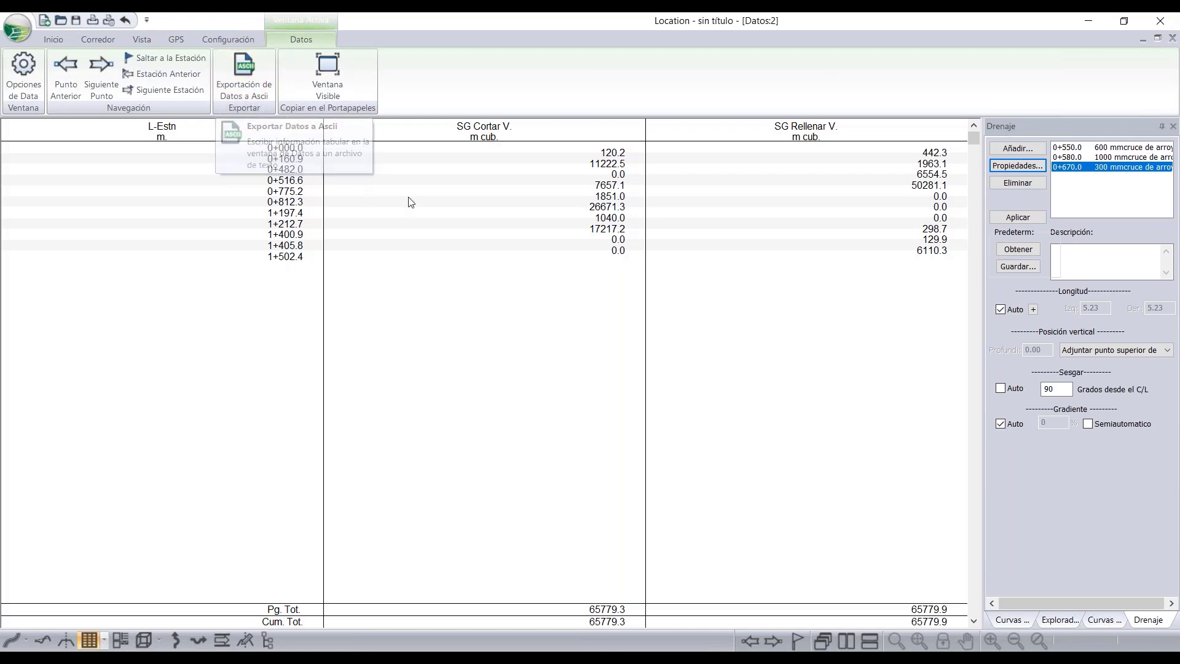
{"action": "right_click", "coordinate": [429, 189]}
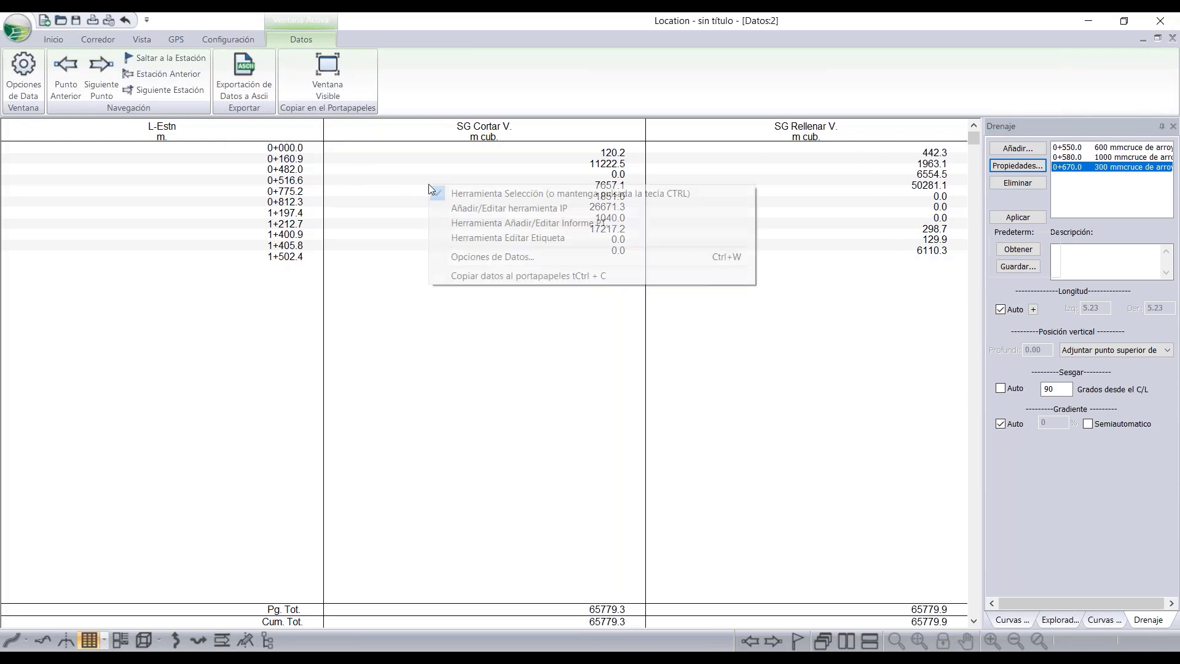
{"action": "left_click", "coordinate": [474, 275]}
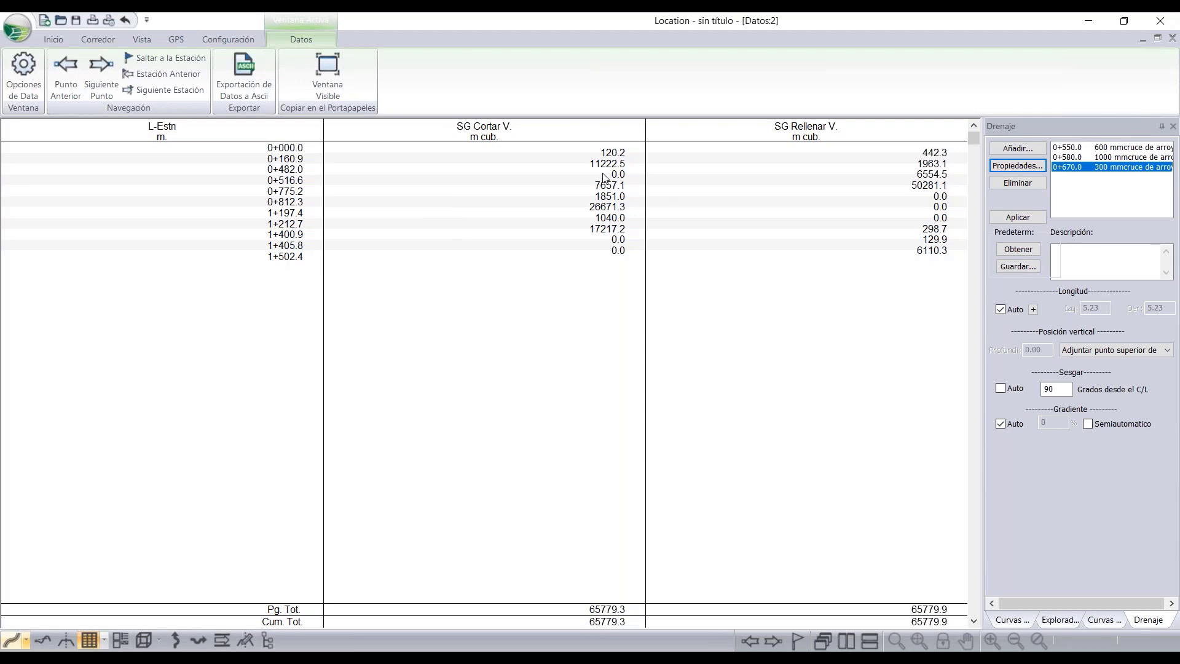
- Return to the Multi-Plot sheets and display the plan-profile chapter
{"action": "left_click", "coordinate": [122, 640]}
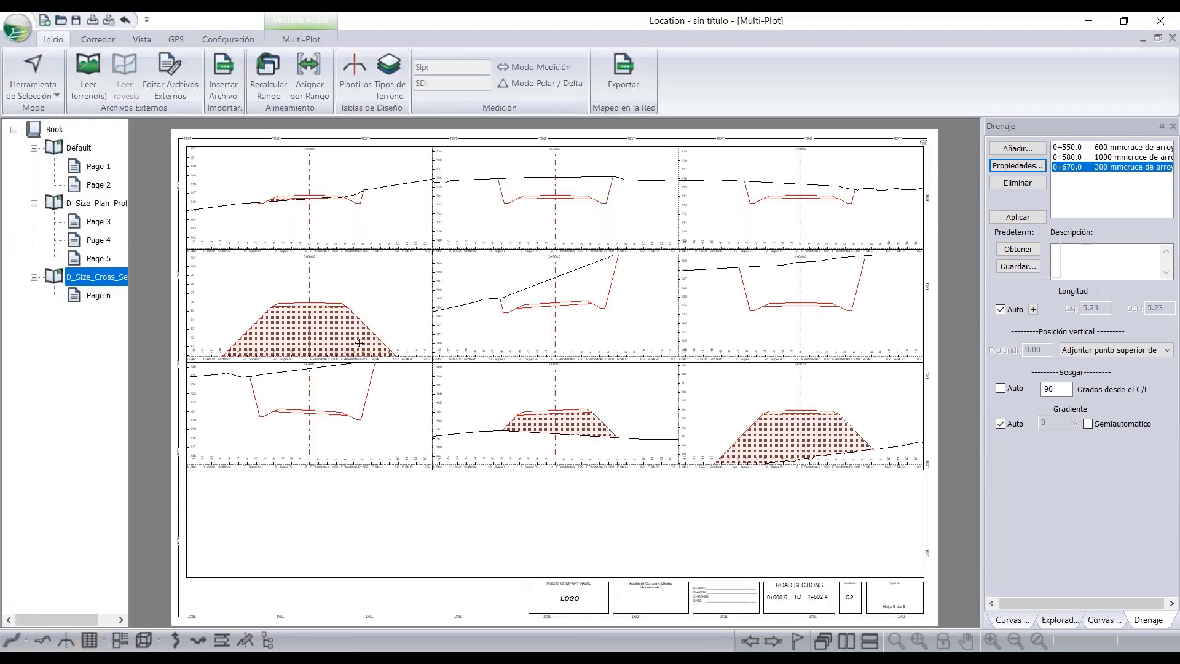
{"action": "left_click", "coordinate": [91, 205]}
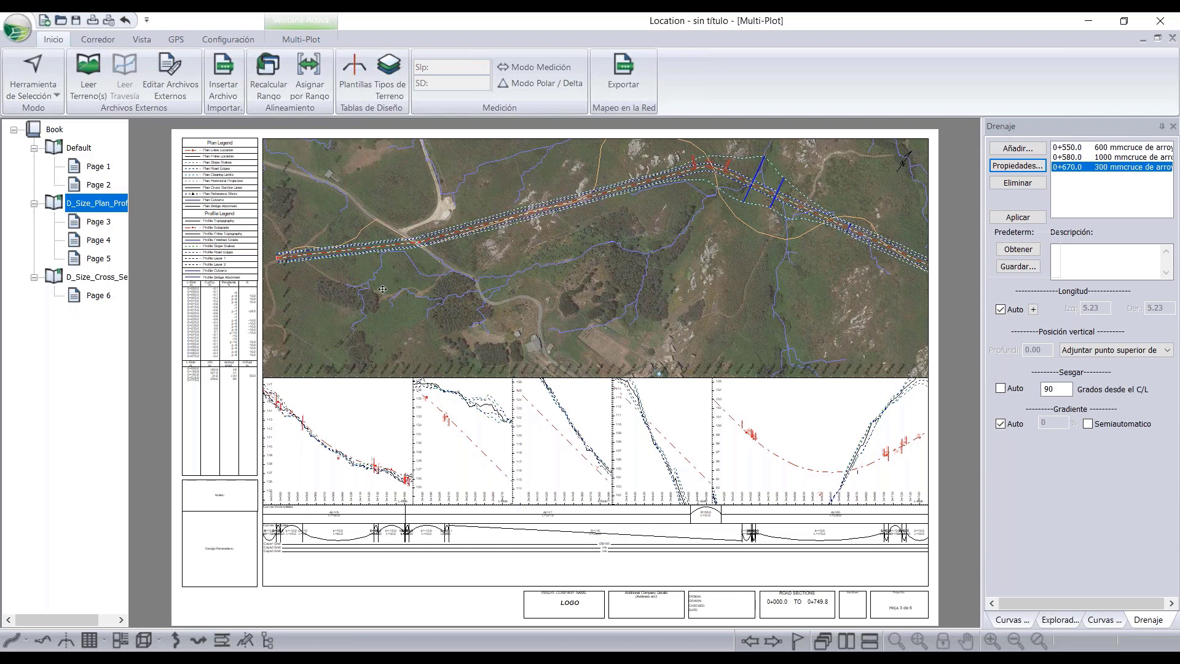
{"action": "left_click", "coordinate": [220, 39]}
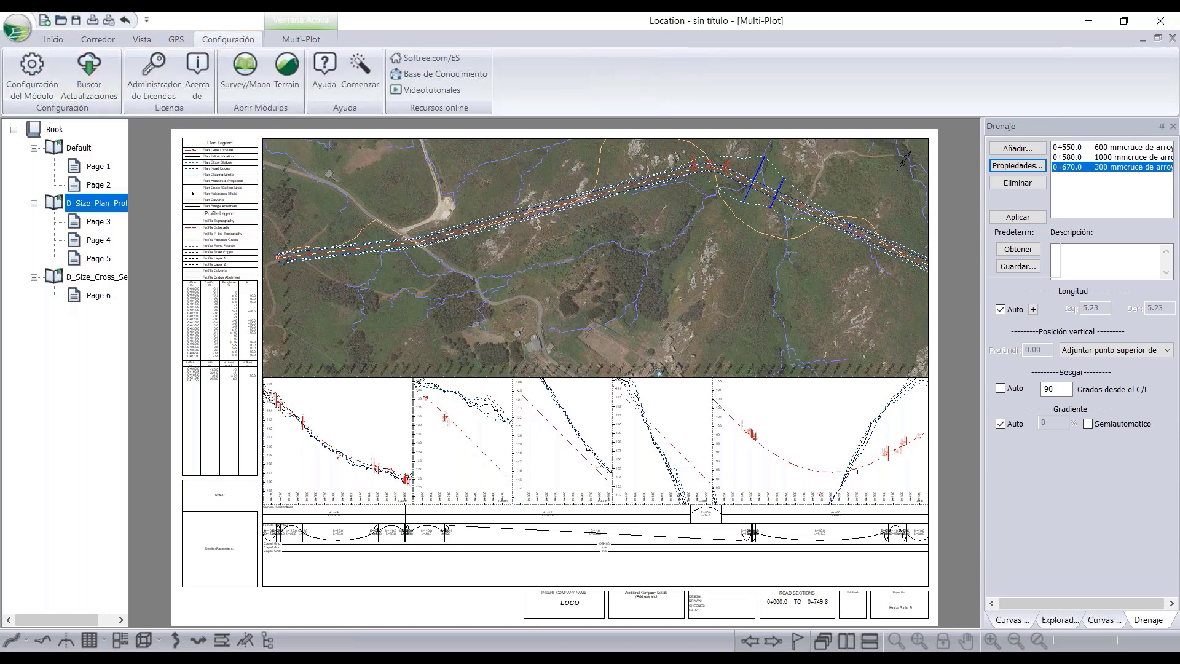
{"action": "left_click", "coordinate": [53, 39]}
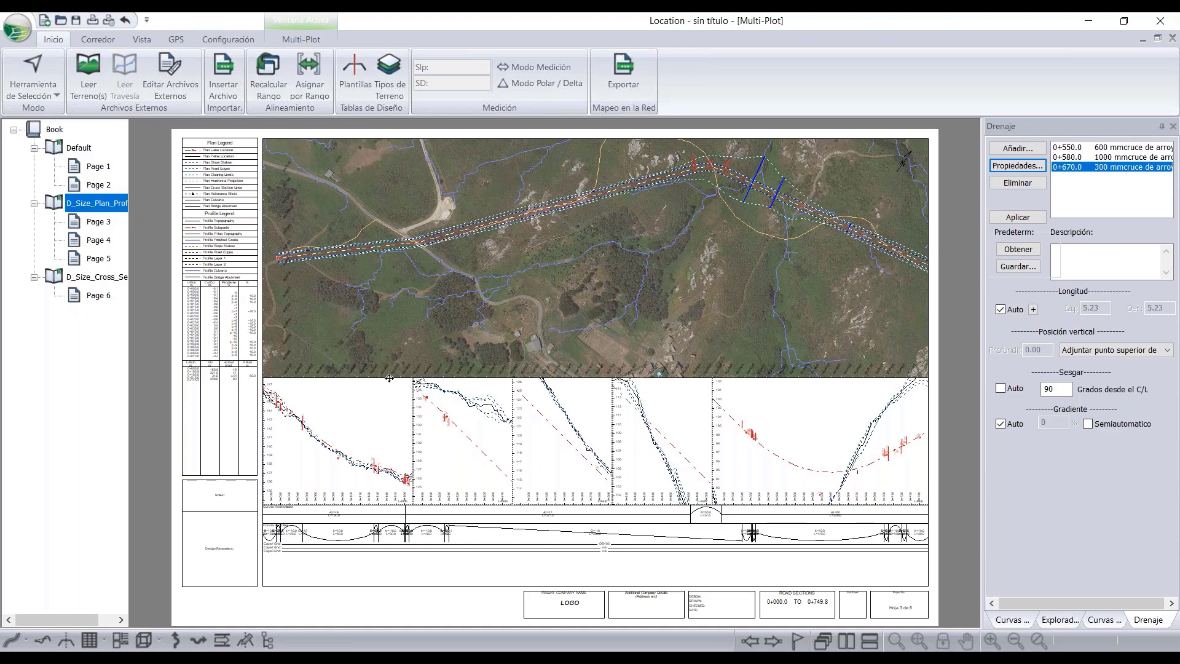
- Display Page 6 of the cross-section chapter and examine its section drawings
{"action": "left_click", "coordinate": [99, 295]}
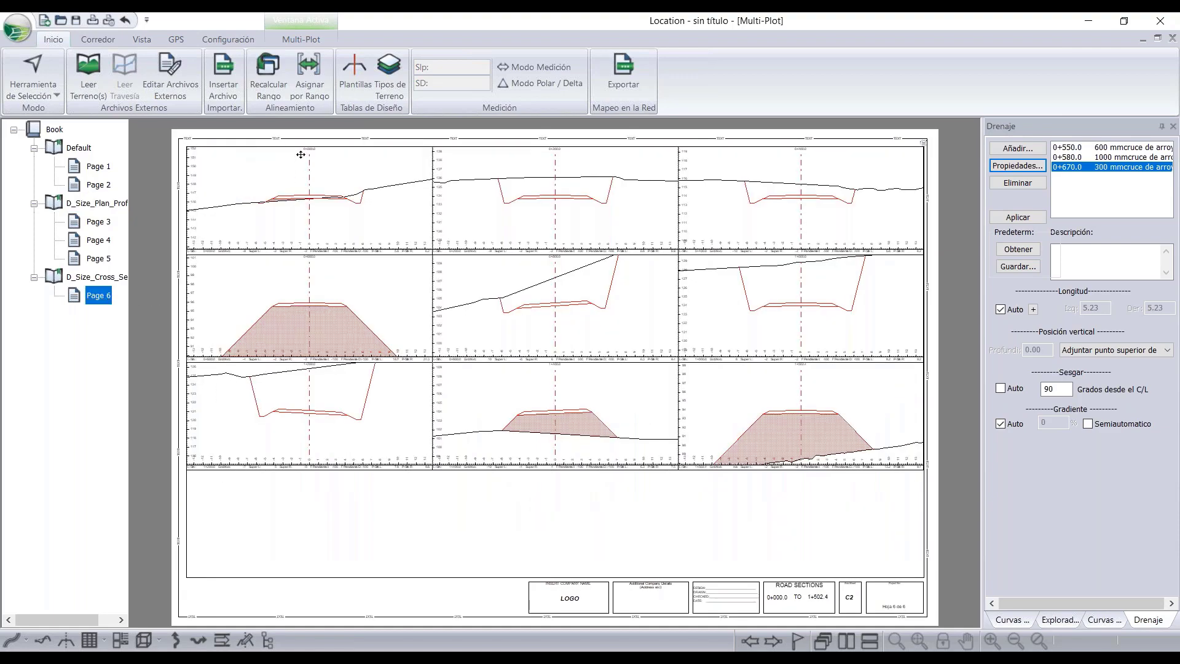
{"action": "scroll", "coordinate": [303, 155], "scroll_direction": "up", "scroll_amount": 2}
{"action": "scroll", "coordinate": [305, 158], "scroll_direction": "down", "scroll_amount": 2}
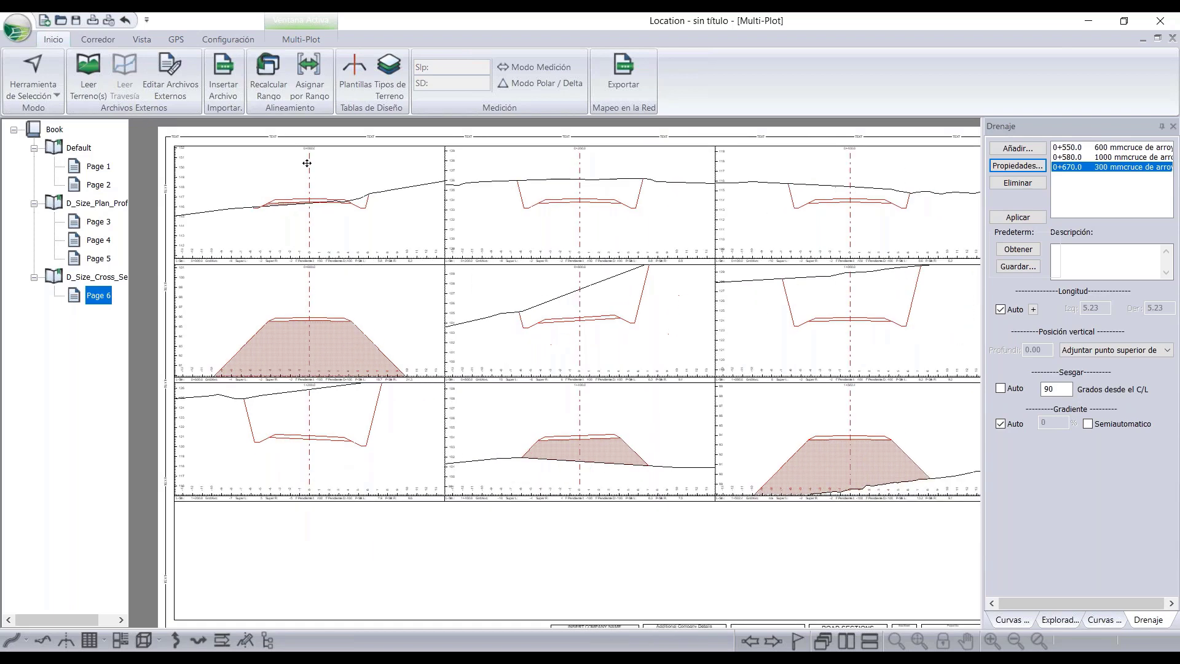
- Bring up the pagination options (Opciones de Paginación) of the D_Size_Cross_Section-1 chapter and enter ".." as the start of the station range
{"action": "left_click", "coordinate": [92, 280]}
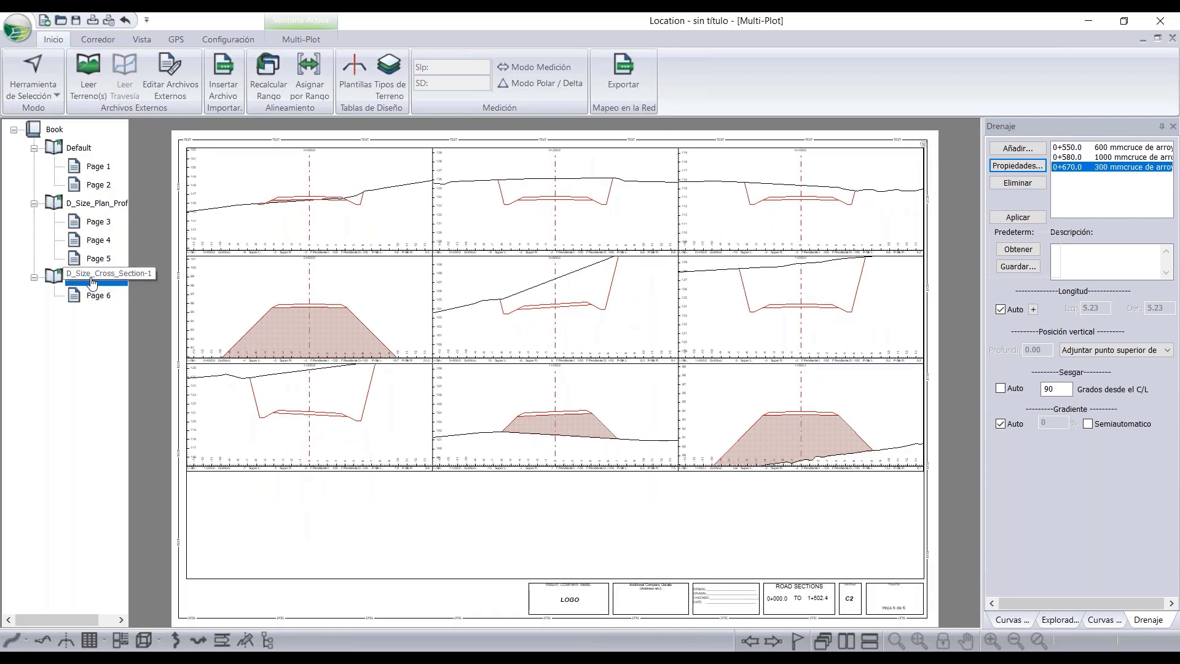
{"action": "right_click", "coordinate": [92, 281]}
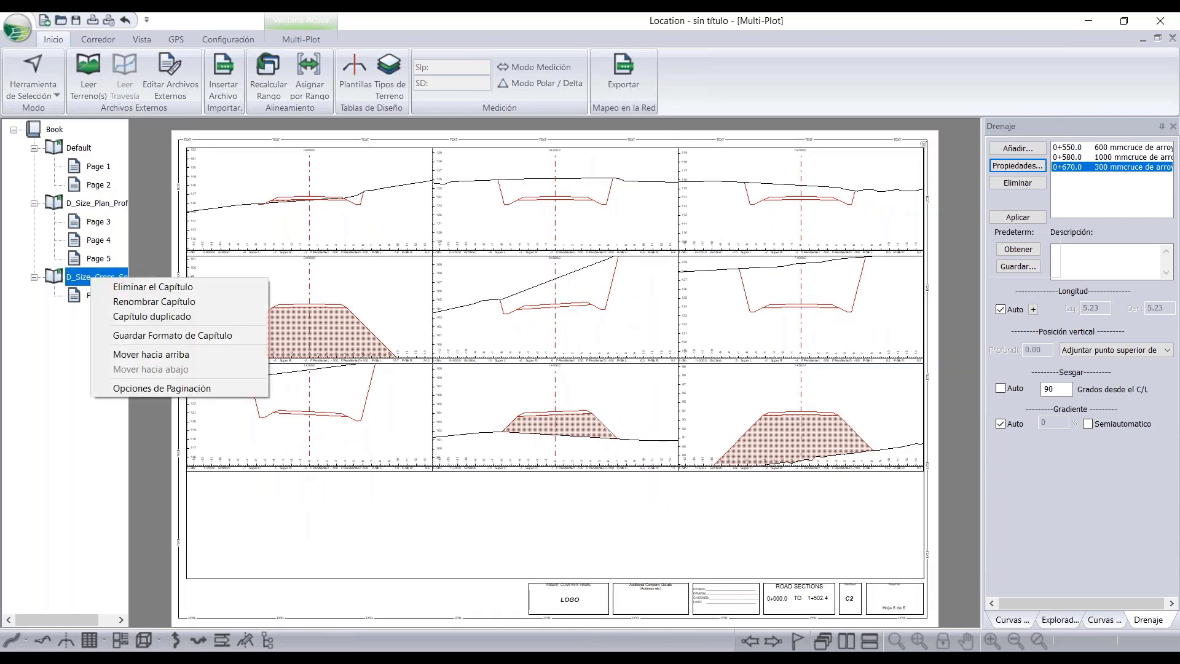
{"action": "left_click", "coordinate": [146, 388]}
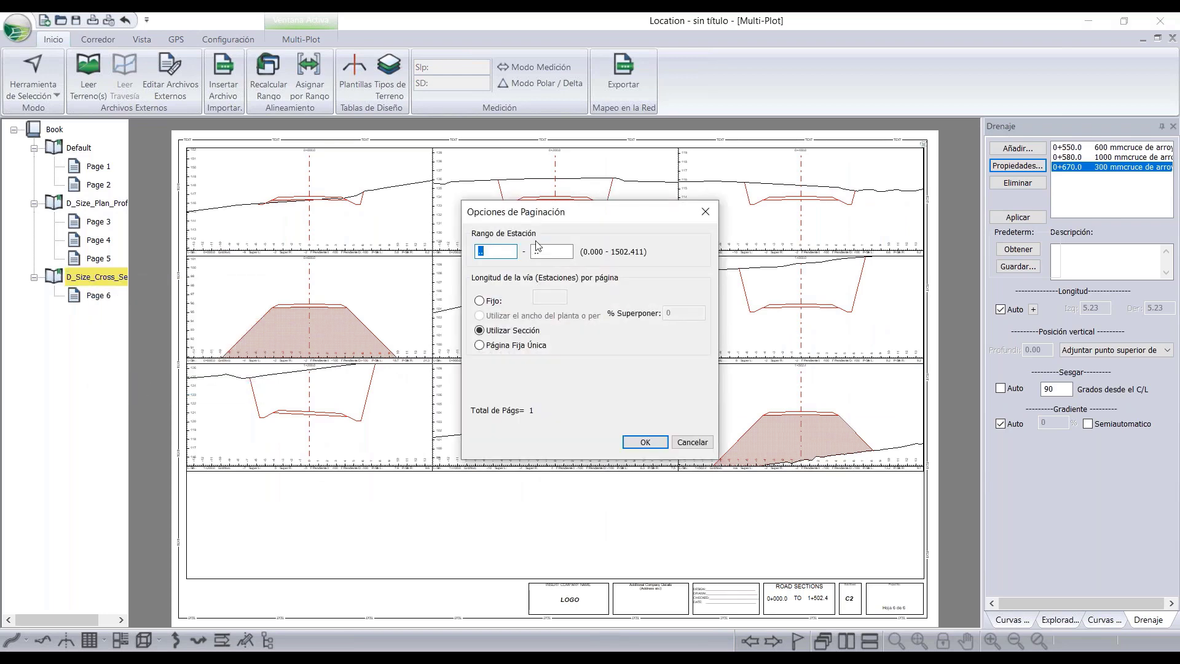
{"action": "left_click_drag", "start_coordinate": [542, 220], "coordinate": [521, 206]}
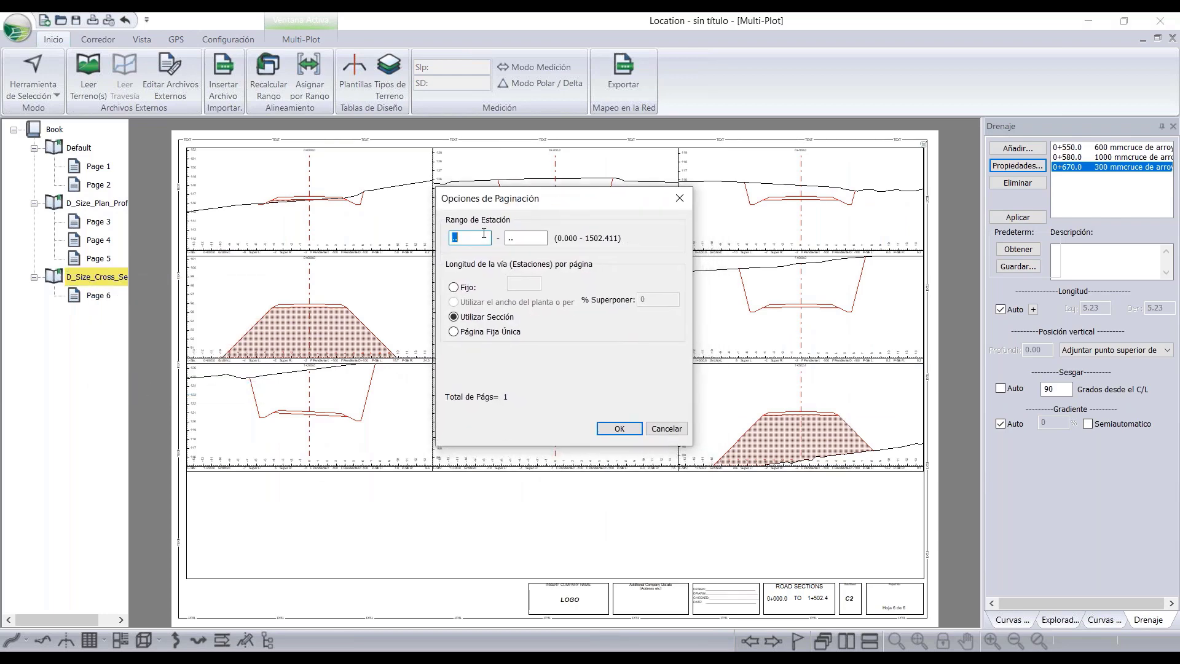
{"action": "key", "text": "BackSpace"}
{"action": "type", "text": "."}
{"action": "left_click", "coordinate": [519, 239]}
{"action": "mouse_move", "coordinate": [520, 205]}
{"action": "left_mouse_down"}
{"action": "mouse_move", "coordinate": [506, 231]}
{"action": "mouse_move", "coordinate": [502, 216]}
{"action": "left_mouse_up"}
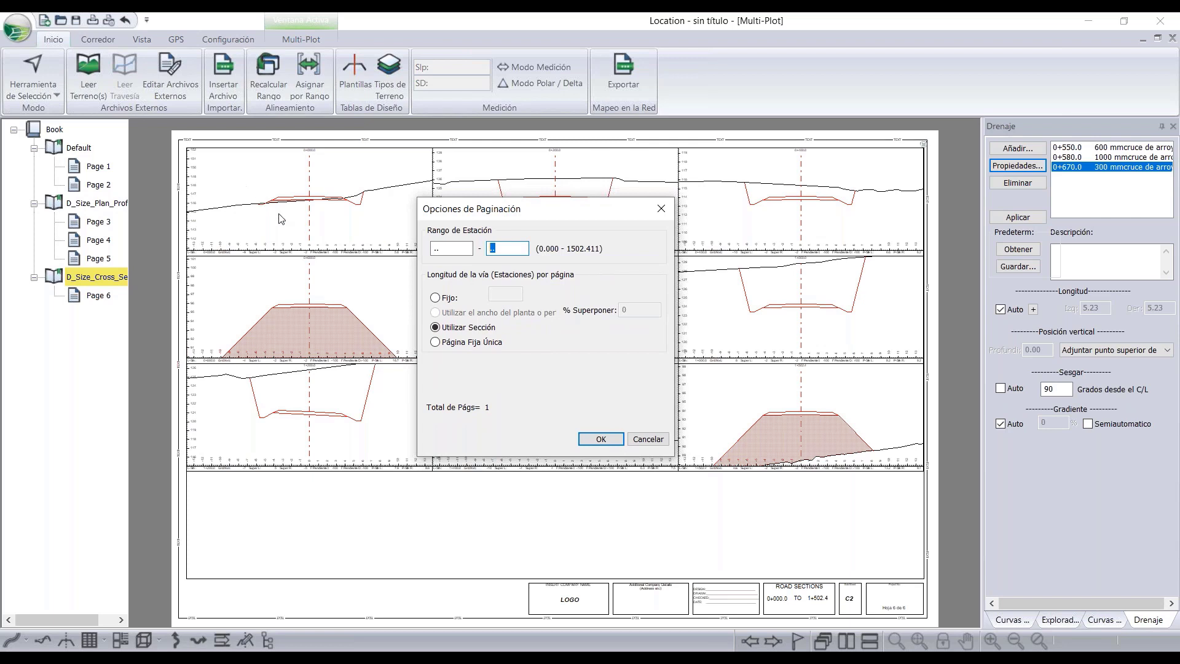
- Set the cross-section chapter's road length per page to a fixed 20, check the calculated page ranges and apply the pagination
{"action": "left_click", "coordinate": [435, 298]}
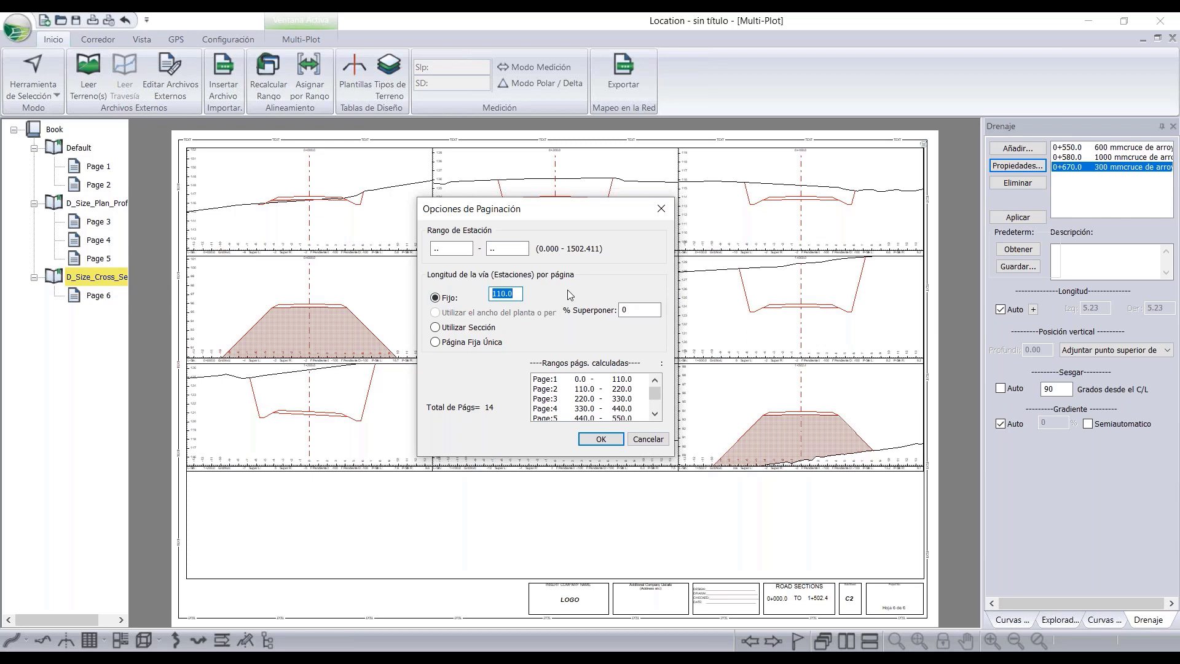
{"action": "type", "text": "20"}
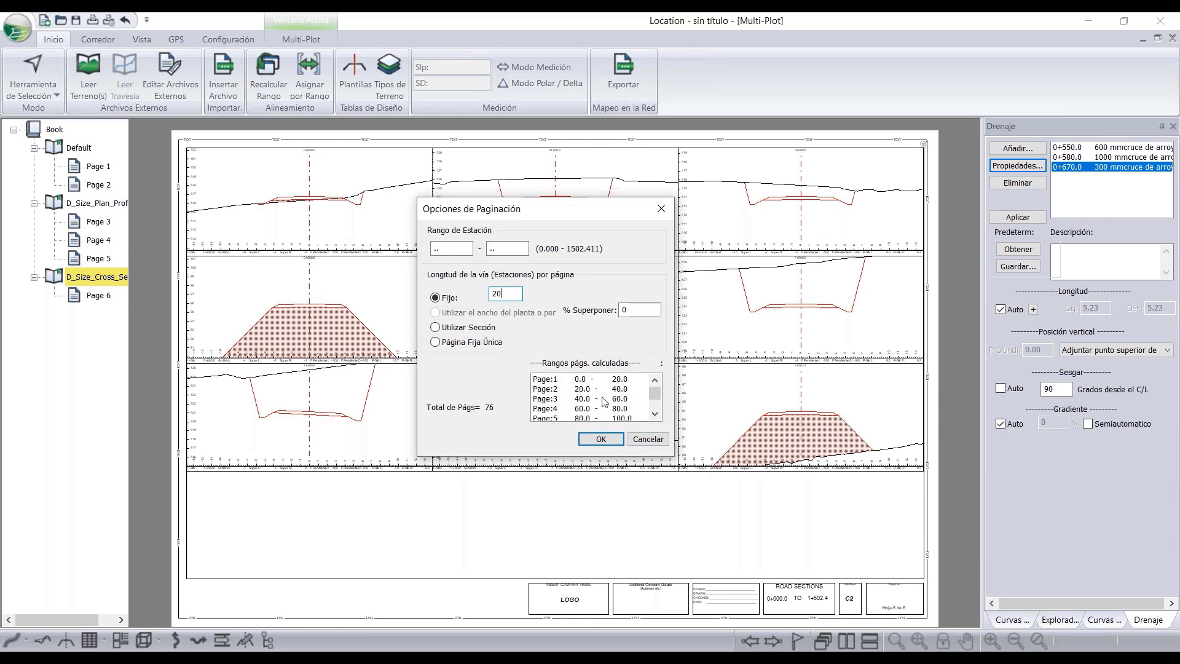
{"action": "scroll", "coordinate": [604, 398], "scroll_direction": "down", "scroll_amount": 3}
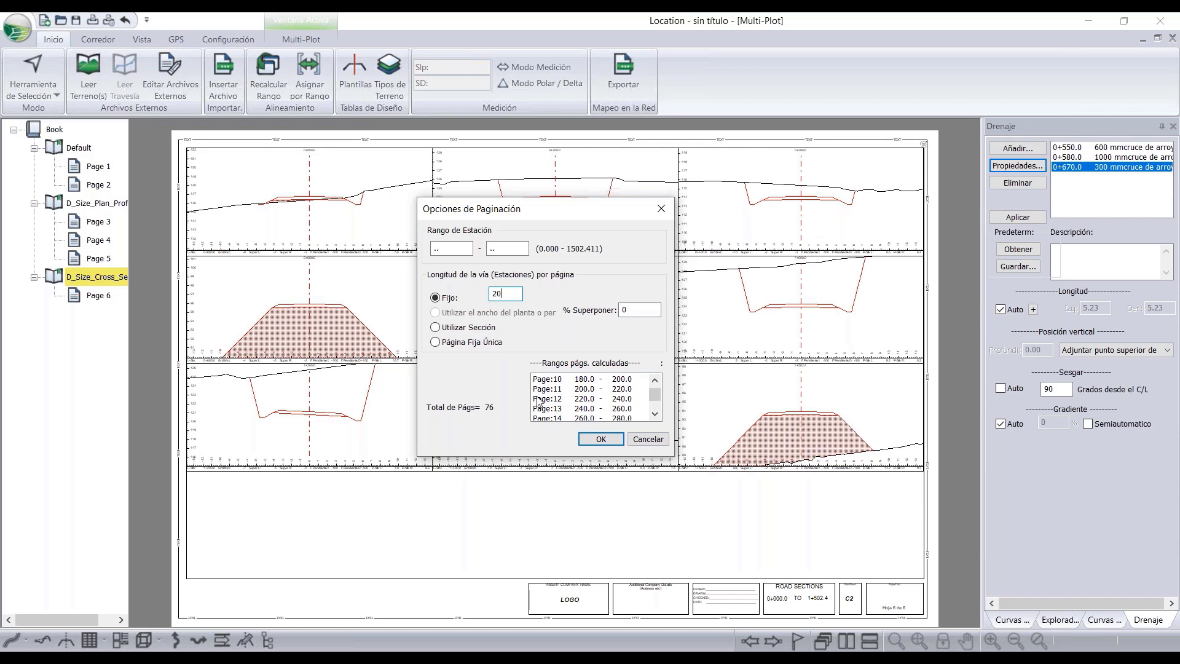
{"action": "scroll", "coordinate": [574, 400], "scroll_direction": "down", "scroll_amount": 1}
{"action": "scroll", "coordinate": [574, 399], "scroll_direction": "down", "scroll_amount": 3}
{"action": "left_click", "coordinate": [600, 438]}
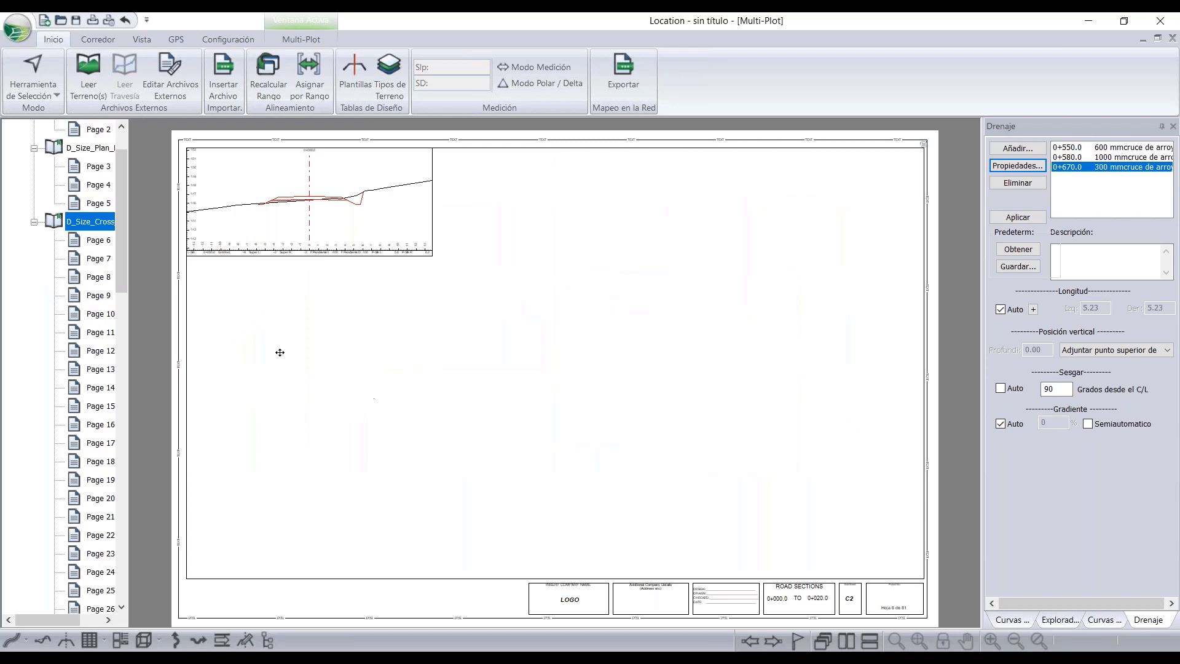
- Compare Pages 6 and 7 of the repaginated cross-section chapter, examine Page 6 up close and look through the page list
{"action": "left_click", "coordinate": [92, 241]}
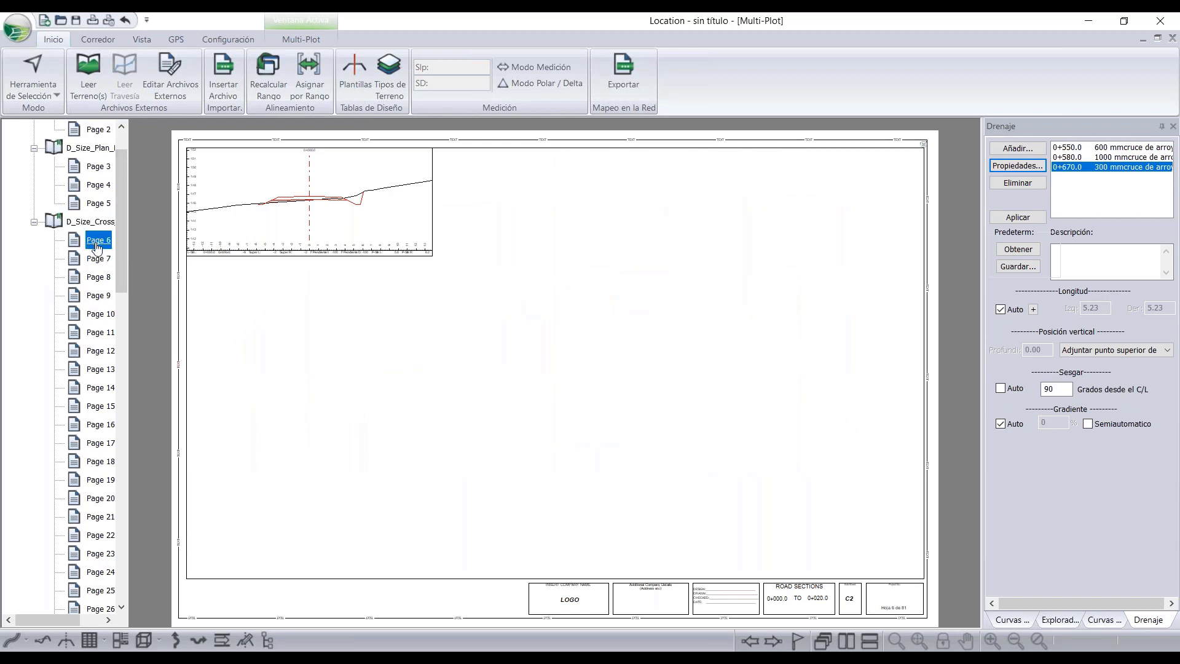
{"action": "left_click", "coordinate": [92, 261]}
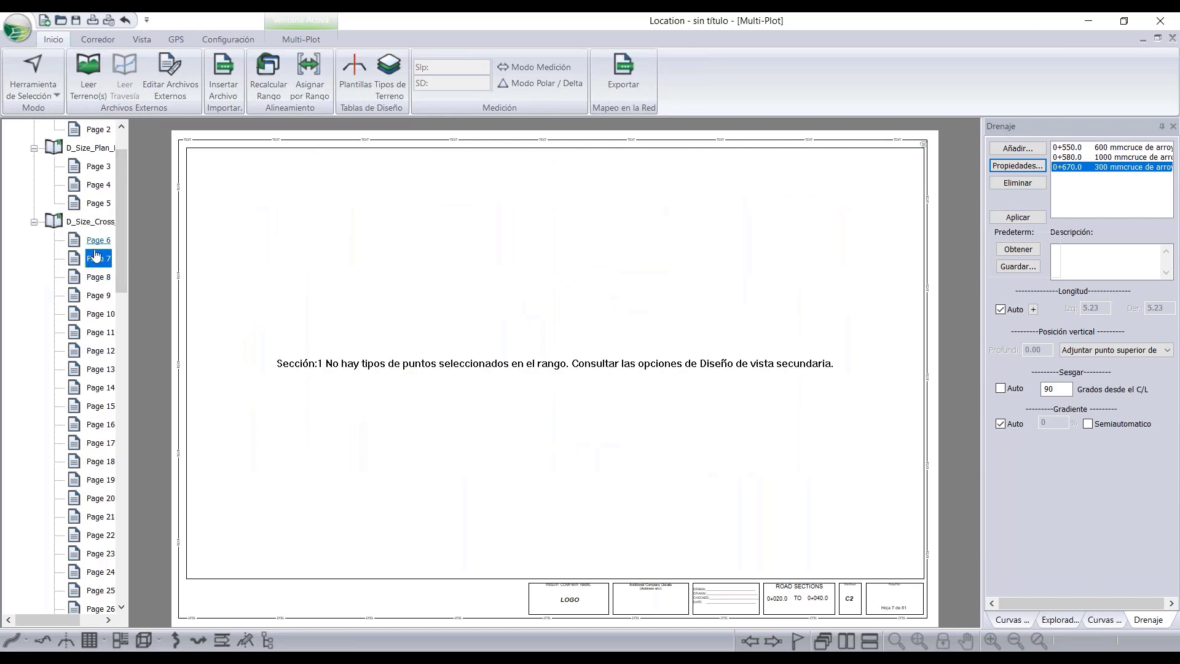
{"action": "left_click", "coordinate": [97, 242]}
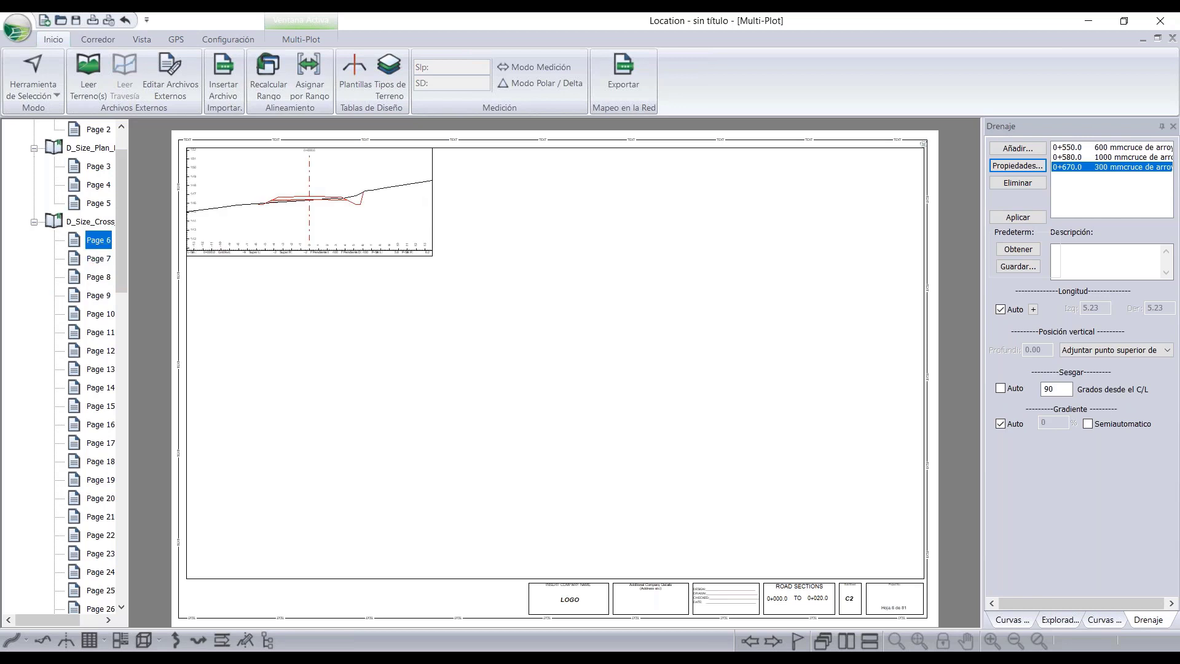
{"action": "scroll", "coordinate": [309, 206], "scroll_direction": "up", "scroll_amount": 2}
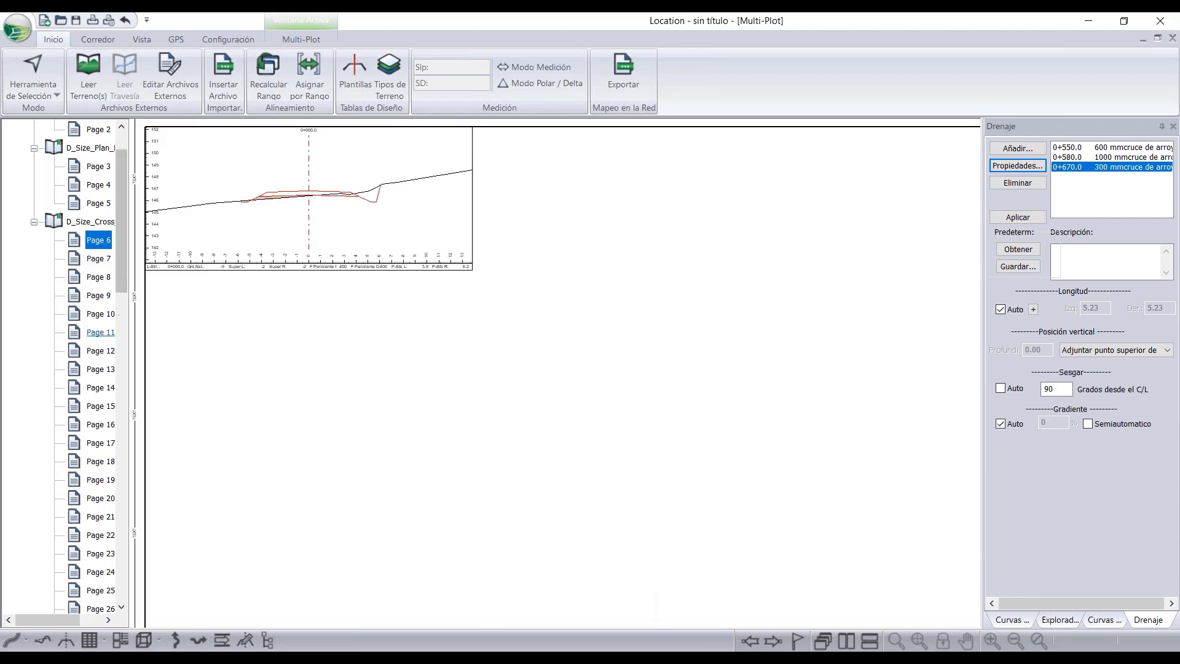
{"action": "scroll", "coordinate": [103, 407], "scroll_direction": "down", "scroll_amount": 2}
{"action": "scroll", "coordinate": [104, 400], "scroll_direction": "up", "scroll_amount": 3}
{"action": "scroll", "coordinate": [101, 388], "scroll_direction": "down", "scroll_amount": 2}
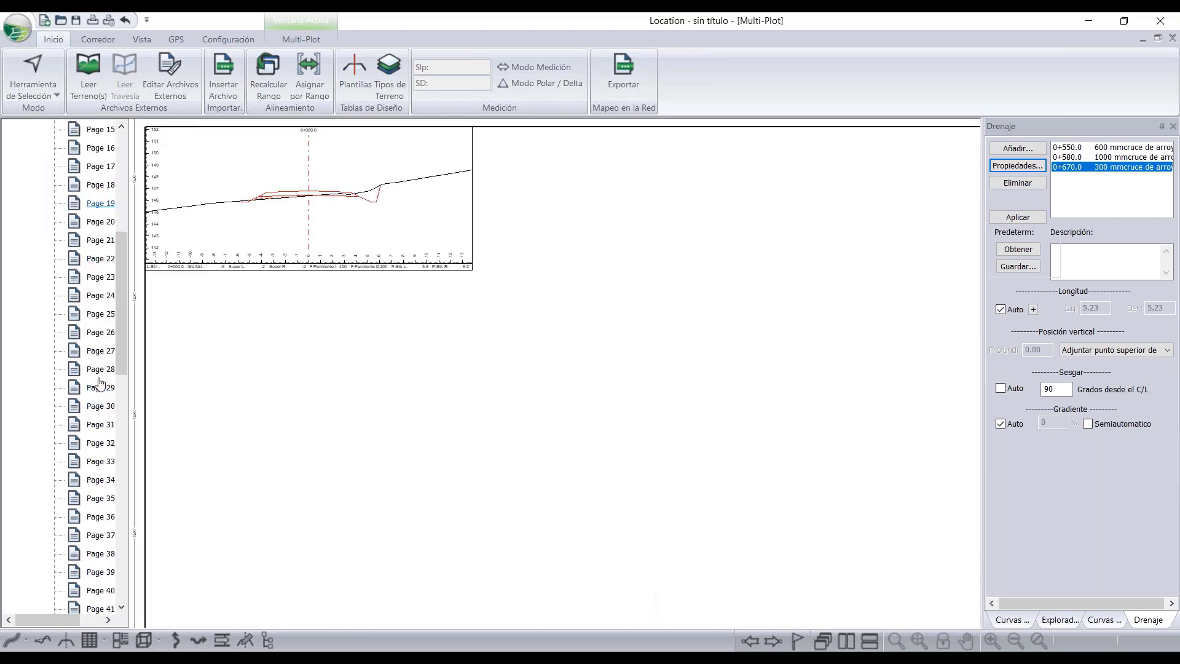
{"action": "scroll", "coordinate": [101, 371], "scroll_direction": "up", "scroll_amount": 1}
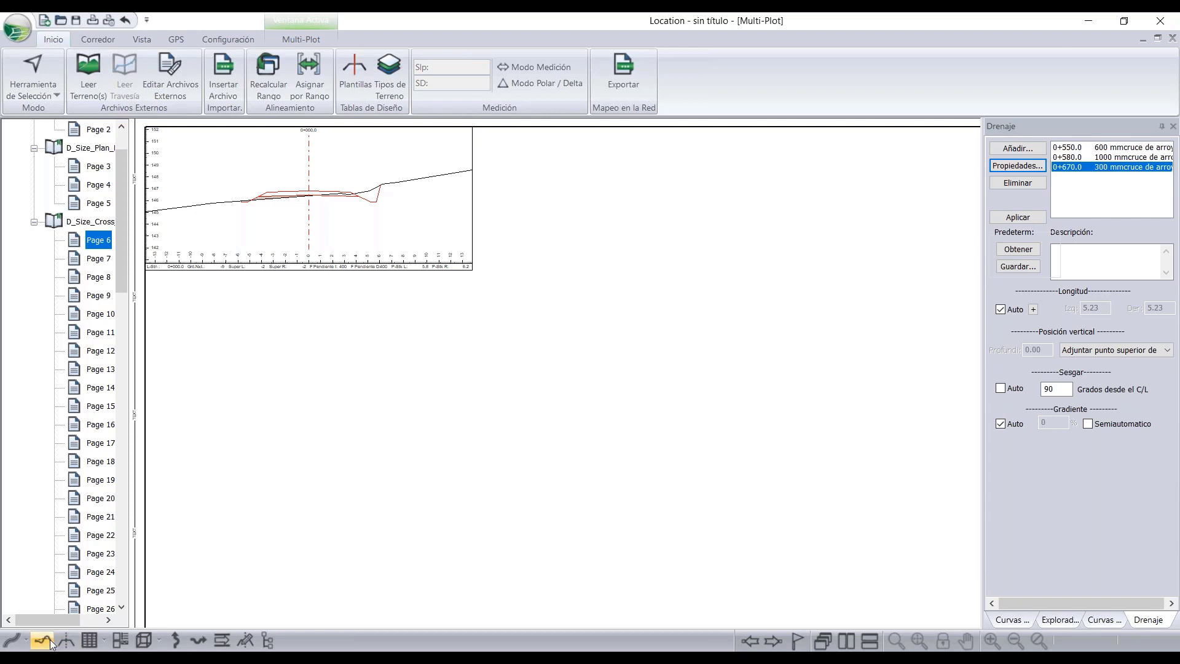
- Load the Diego.dlt screen layout to return to the plan, profile, section, data and 3D windows
{"action": "left_click", "coordinate": [142, 40]}
{"action": "left_click", "coordinate": [629, 61]}
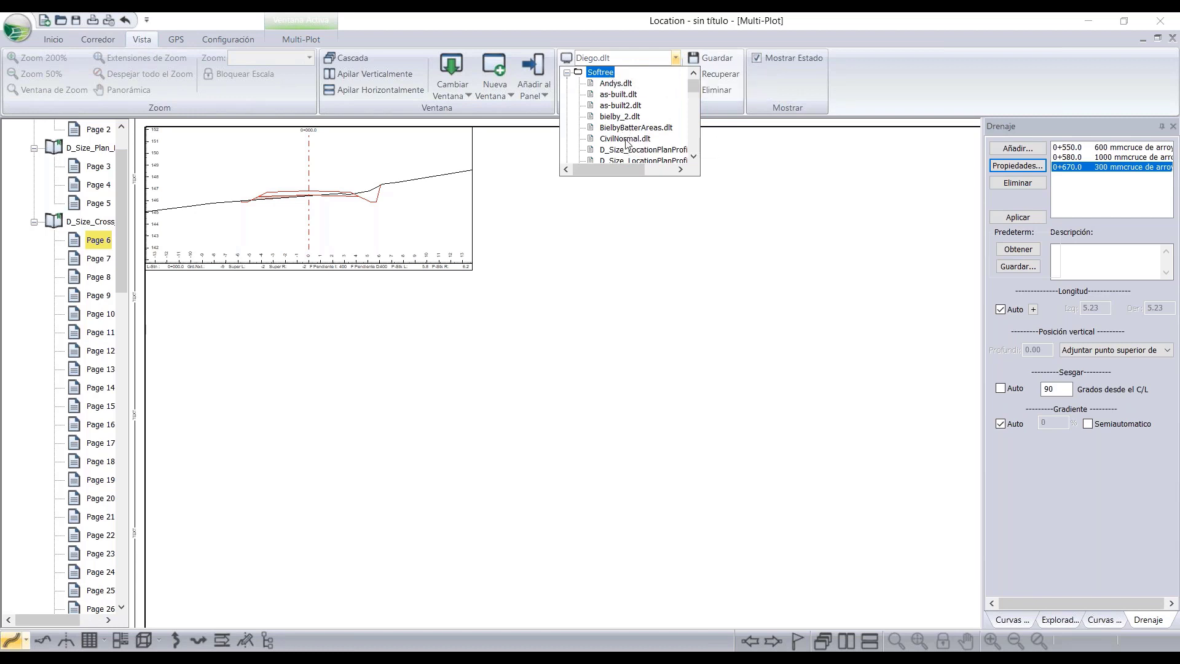
{"action": "scroll", "coordinate": [627, 141], "scroll_direction": "down", "scroll_amount": 2}
{"action": "left_click", "coordinate": [618, 118]}
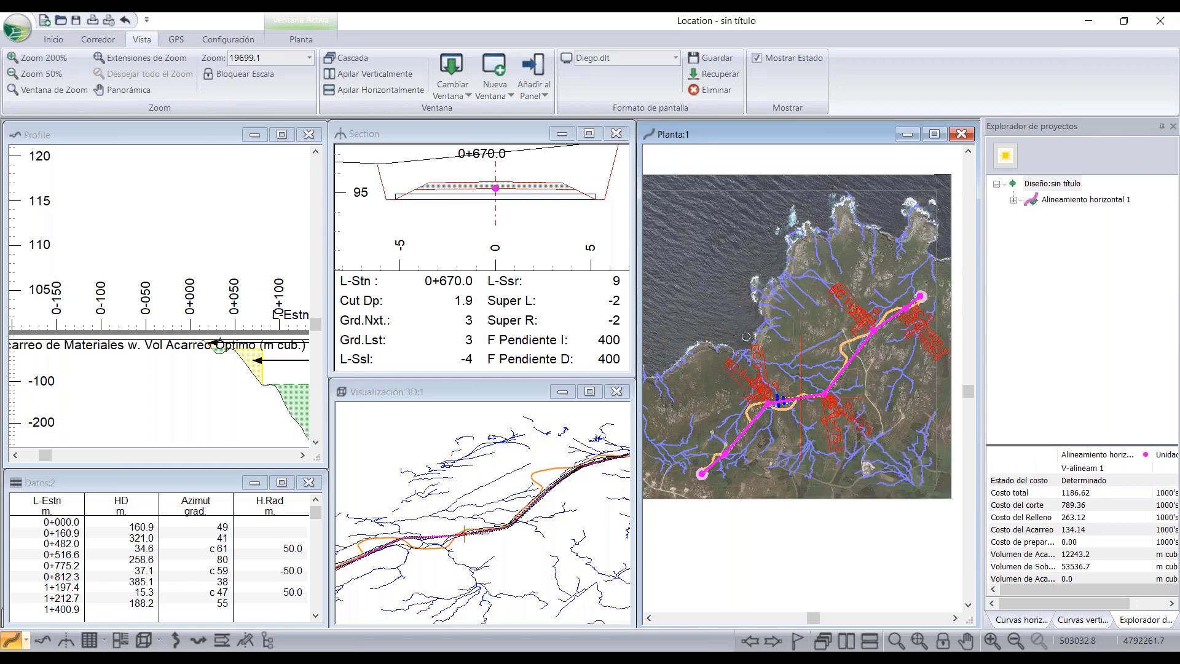
- Examine the profile, then review its window options and label format settings (Selección y formato de Etiqueta) and close them without changes
{"action": "scroll", "coordinate": [99, 258], "scroll_direction": "up", "scroll_amount": 4}
{"action": "scroll", "coordinate": [99, 258], "scroll_direction": "down", "scroll_amount": 4}
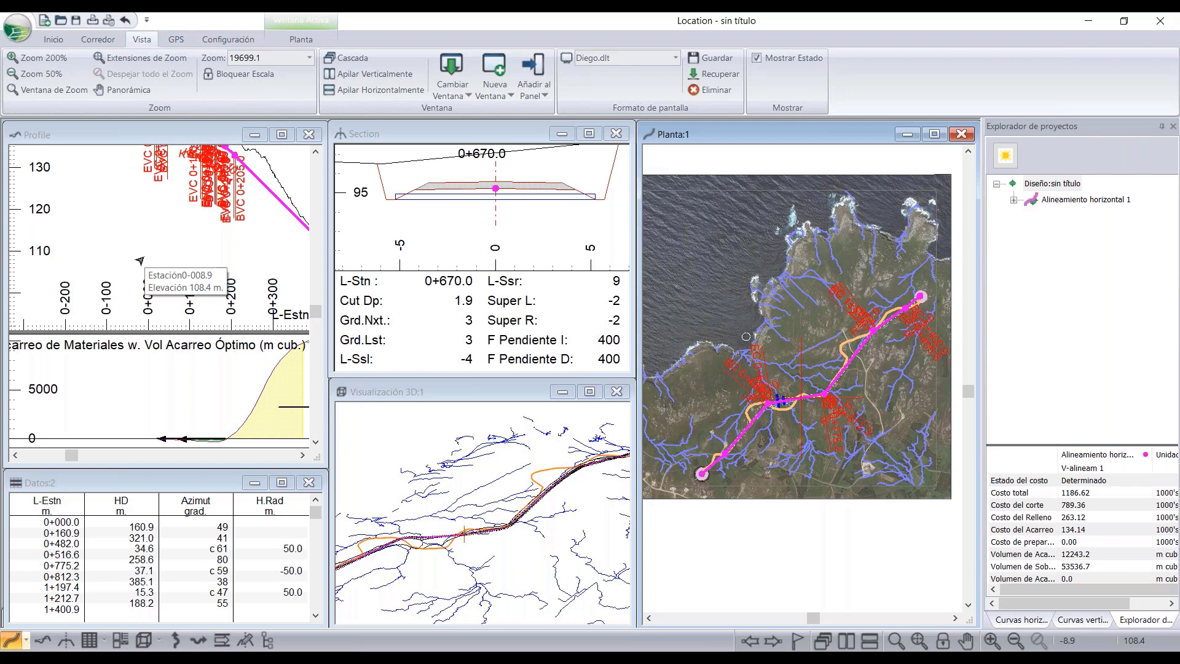
{"action": "scroll", "coordinate": [140, 261], "scroll_direction": "down", "scroll_amount": 3}
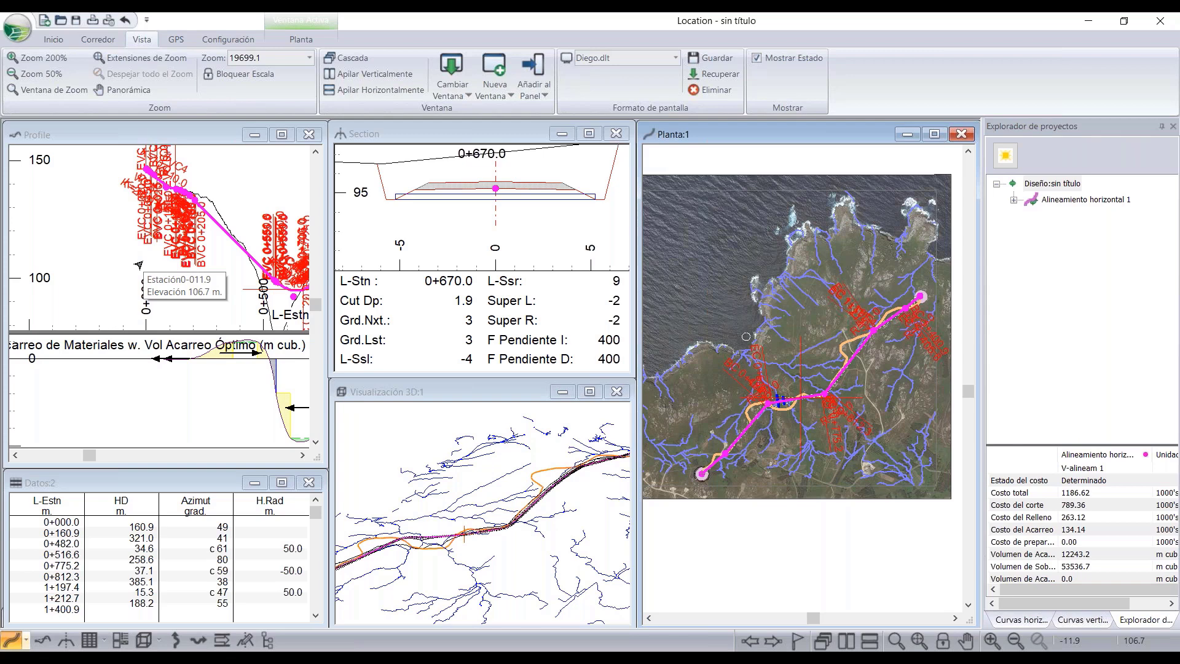
{"action": "middle_click_drag", "start_coordinate": [137, 265], "coordinate": [93, 264]}
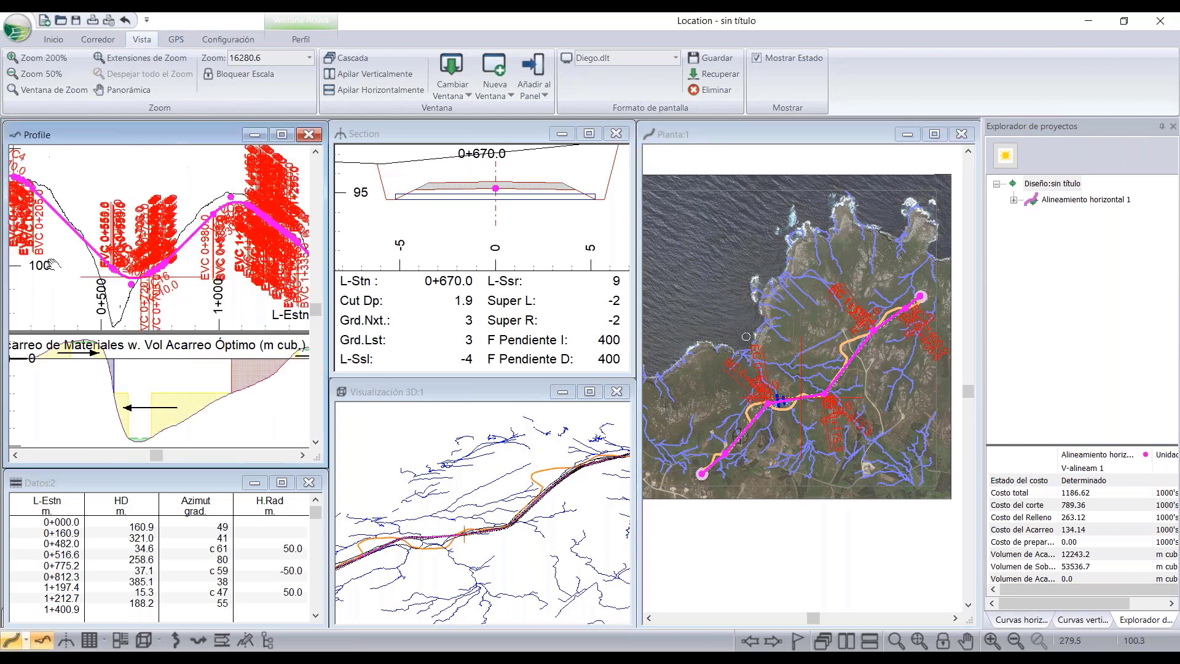
{"action": "right_click", "coordinate": [119, 270]}
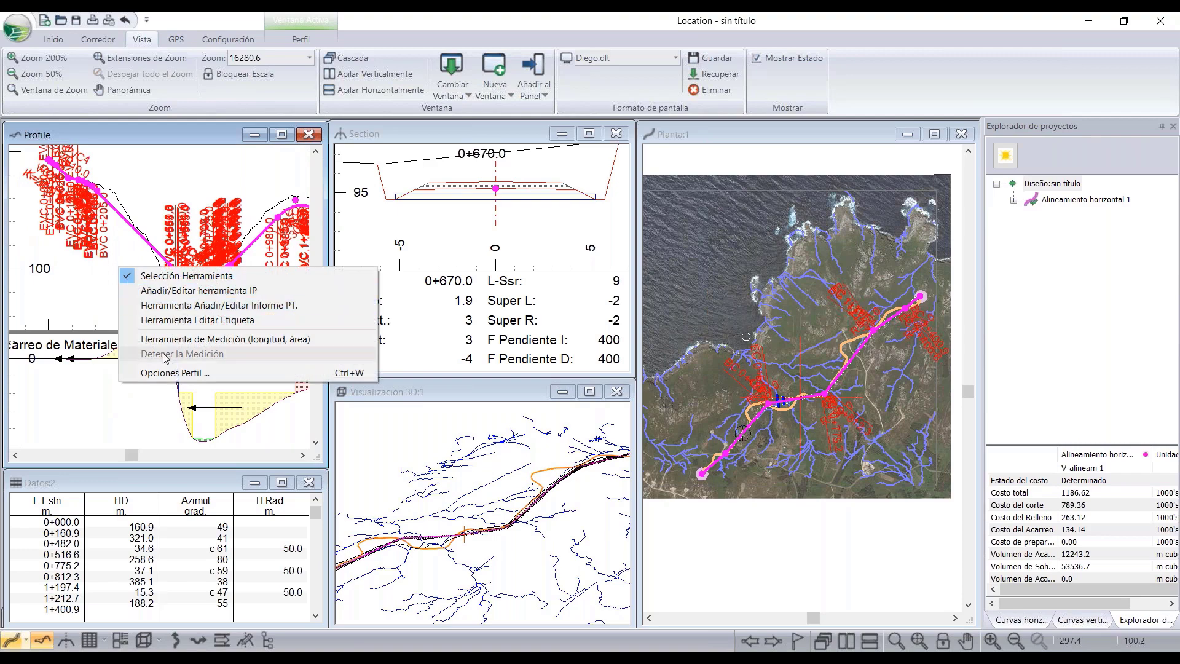
{"action": "left_click", "coordinate": [173, 373]}
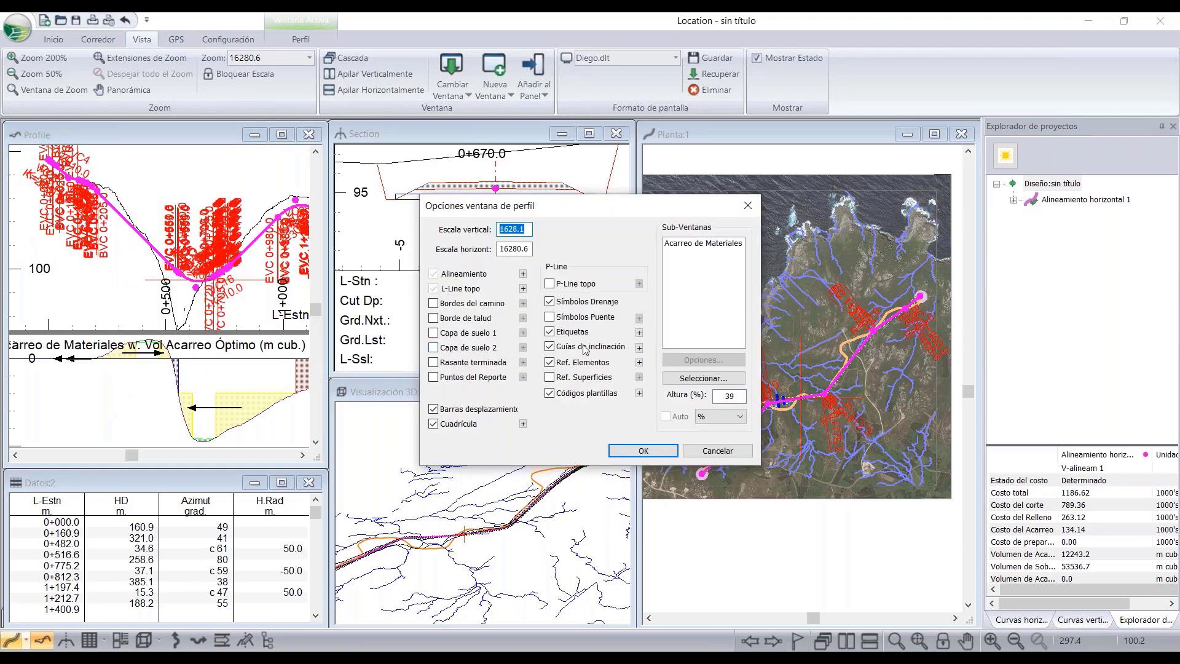
{"action": "left_click", "coordinate": [640, 332]}
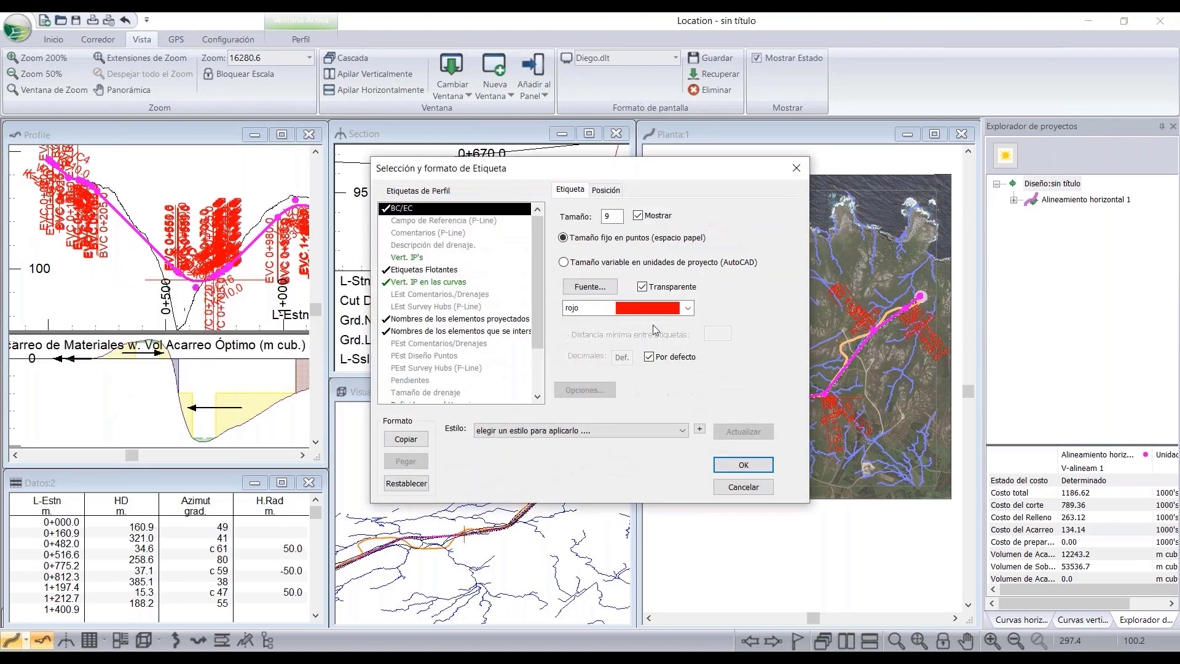
{"action": "left_click", "coordinate": [799, 173]}
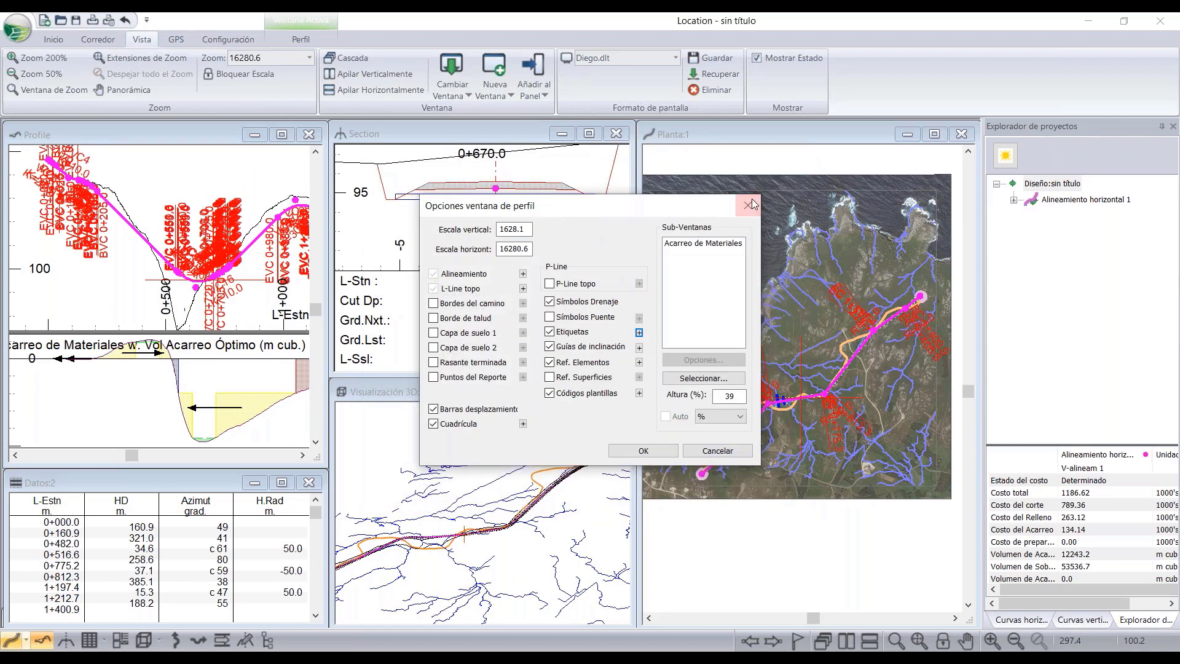
{"action": "left_click", "coordinate": [751, 205]}
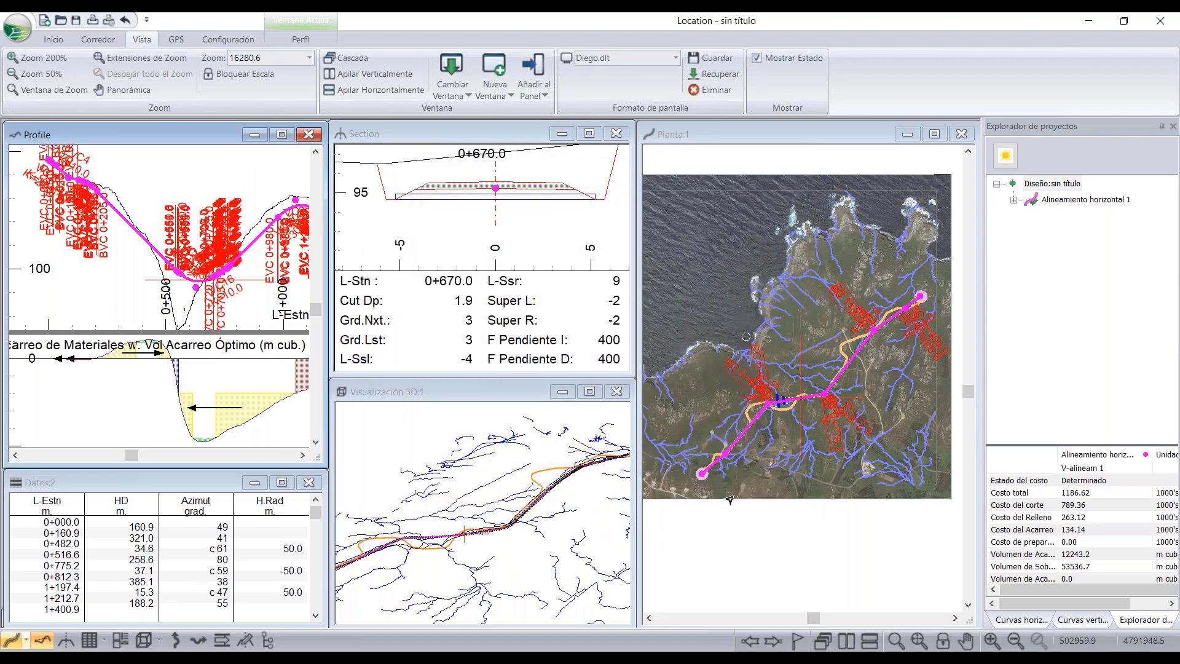
- Check the commands available for the section window and dismiss them without choosing any
{"action": "scroll", "coordinate": [731, 500], "scroll_direction": "up", "scroll_amount": 1}
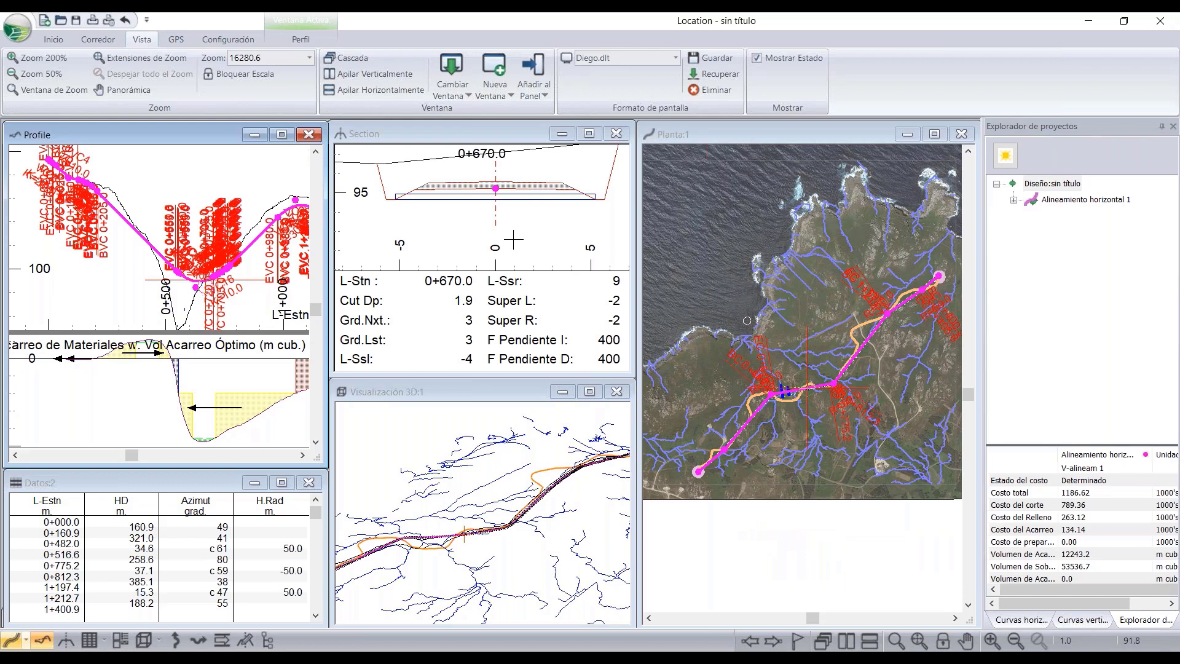
{"action": "left_click", "coordinate": [514, 240]}
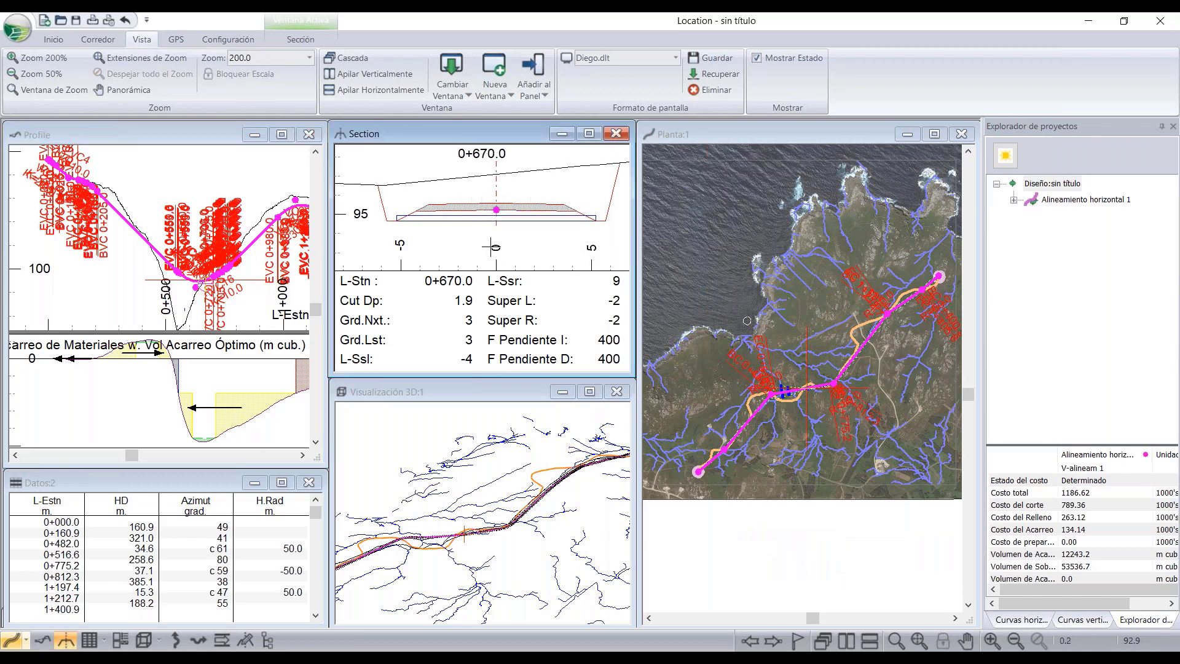
{"action": "right_click", "coordinate": [485, 241]}
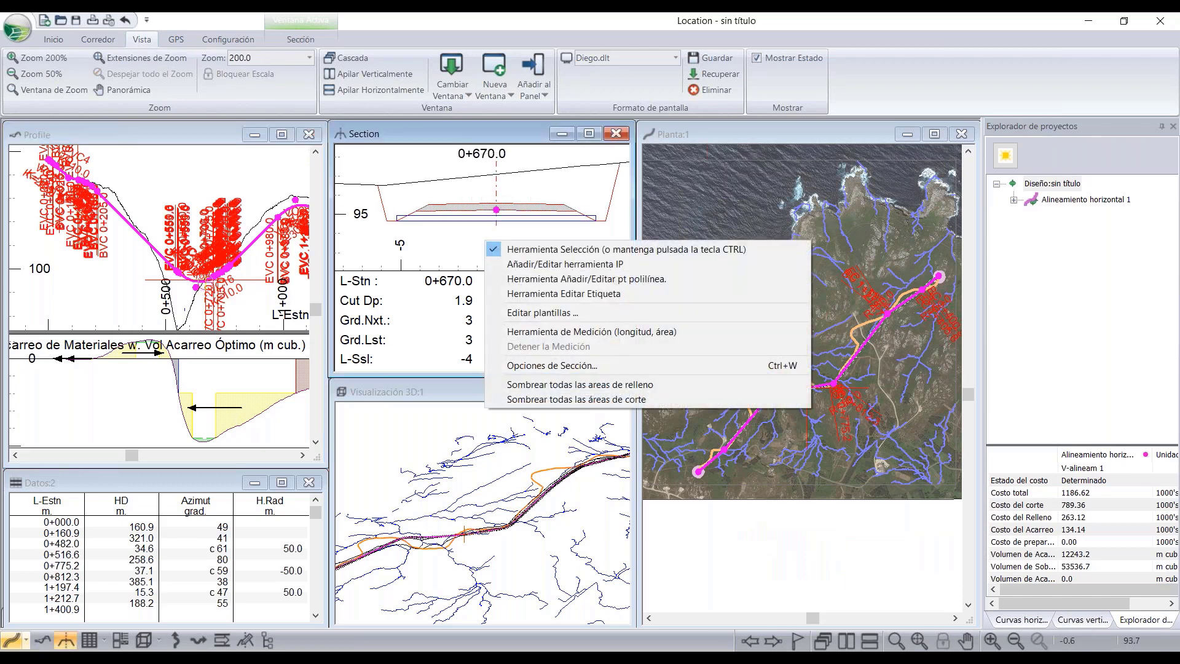
{"action": "left_click", "coordinate": [459, 141]}
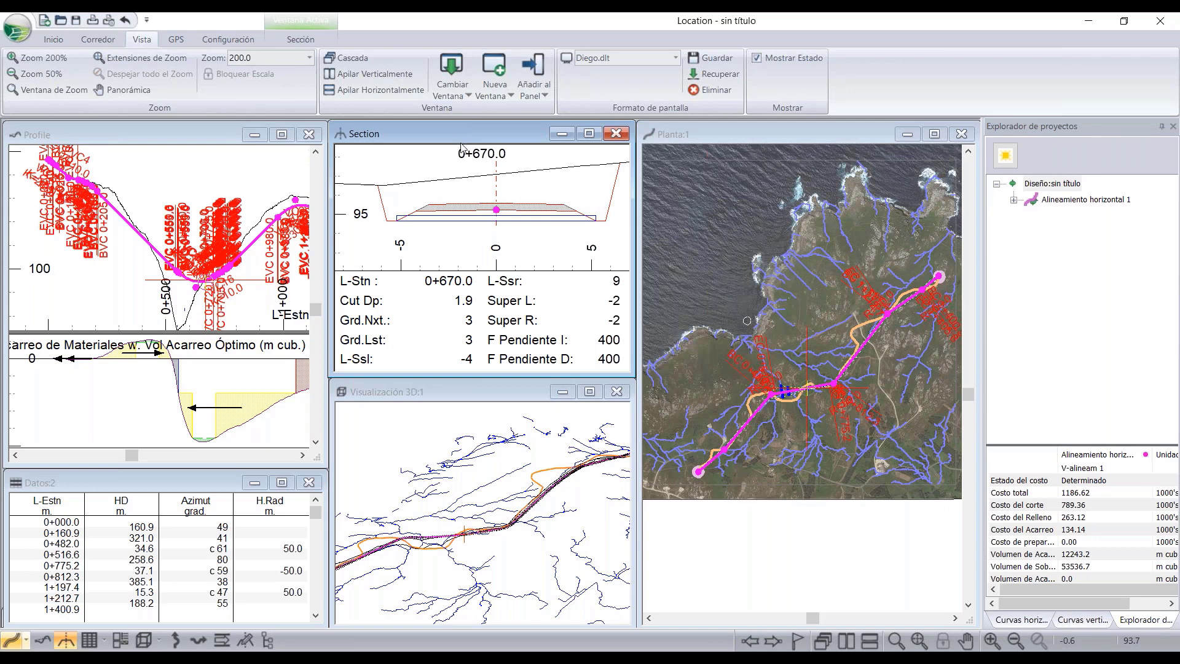
- Show the vertical curve parameters (Curvas verticales), followed by the horizontal curve parameters (Curvas horizontales)
{"action": "left_click", "coordinate": [1081, 626]}
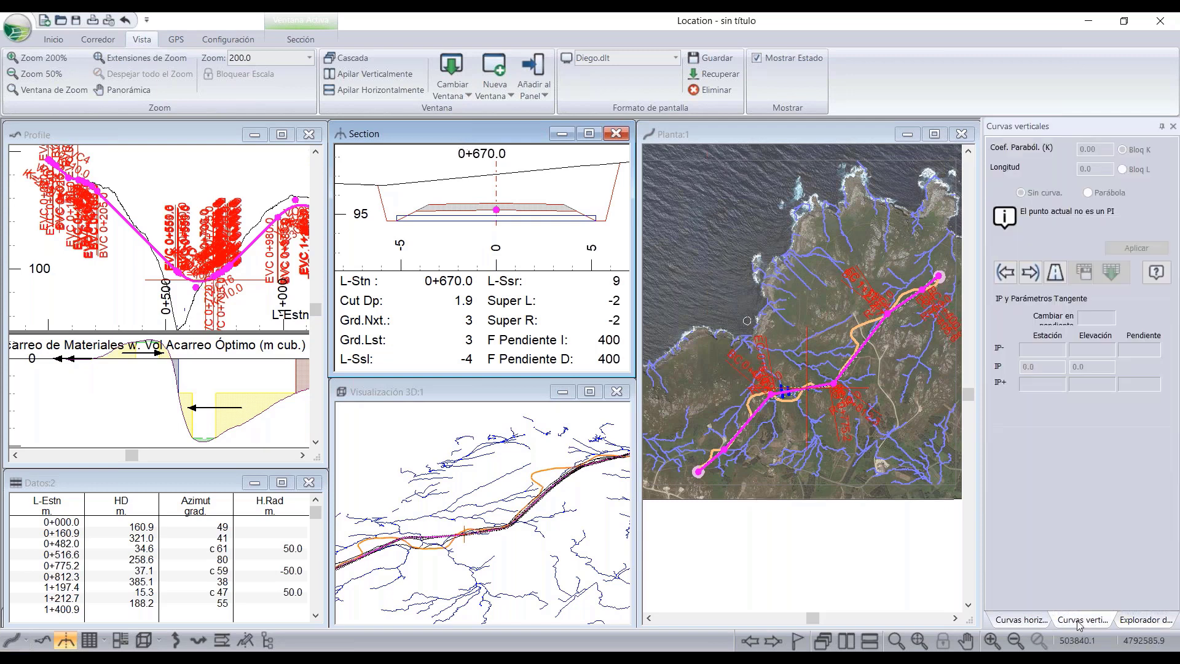
{"action": "left_click", "coordinate": [1041, 625]}
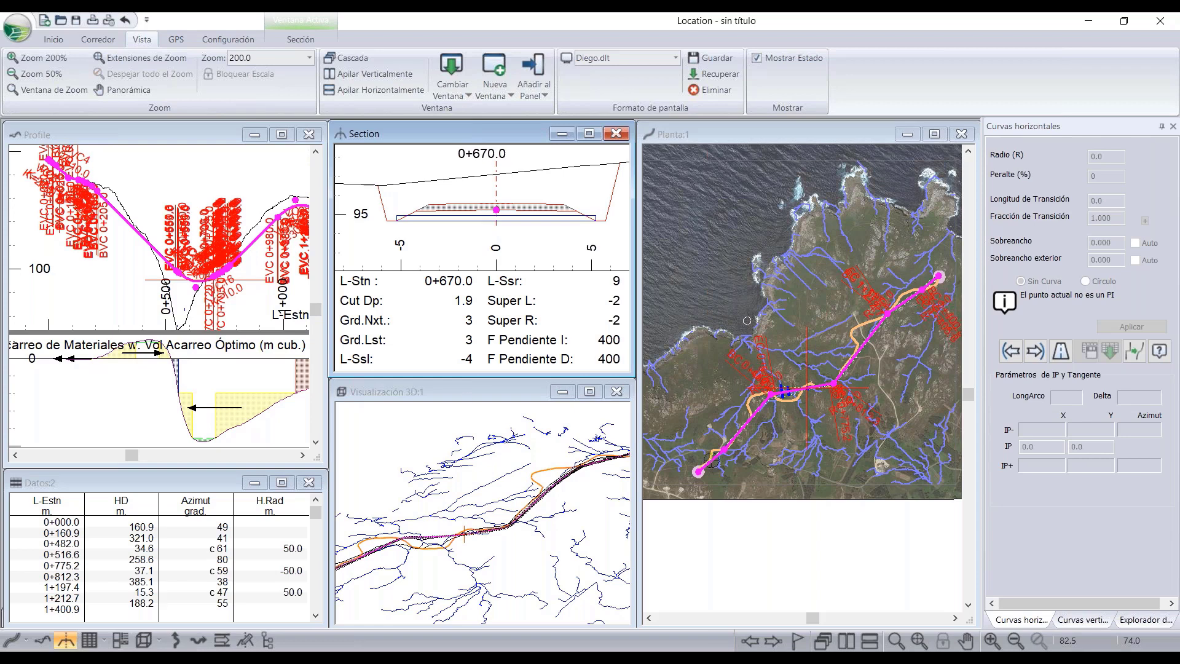
- Switch from Location to the Terrain program with the topographic terrain model open
{"action": "left_click", "coordinate": [60, 41]}
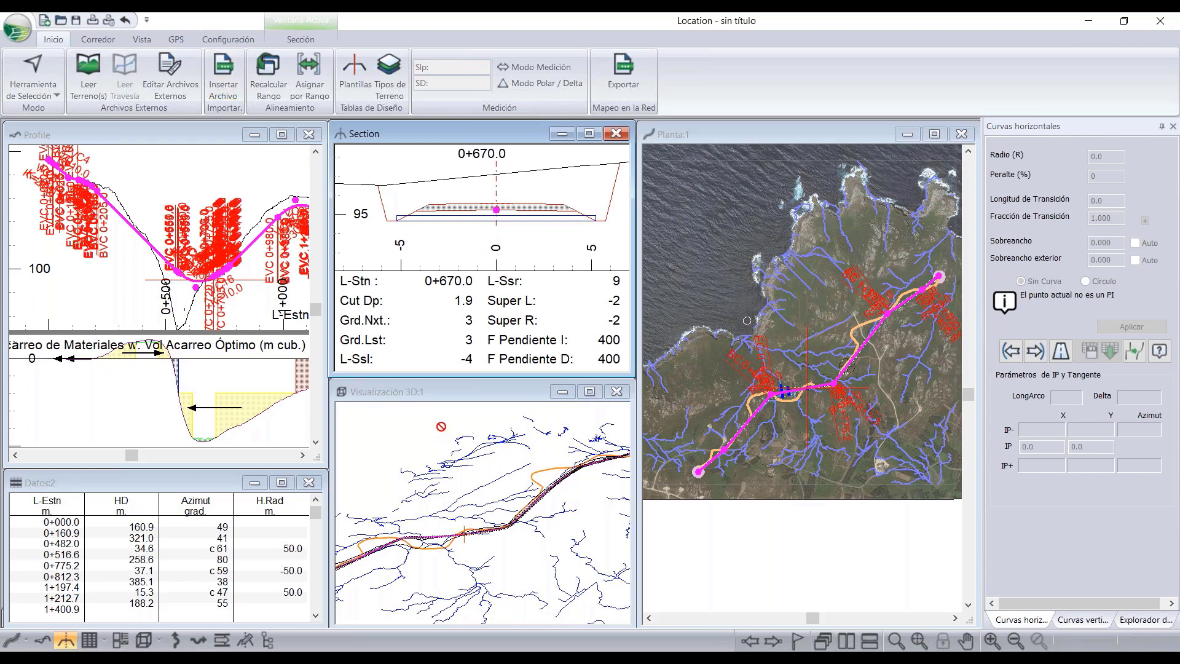
{"action": "left_click", "coordinate": [456, 398]}
{"action": "left_click_drag", "start_coordinate": [457, 399], "coordinate": [458, 398]}
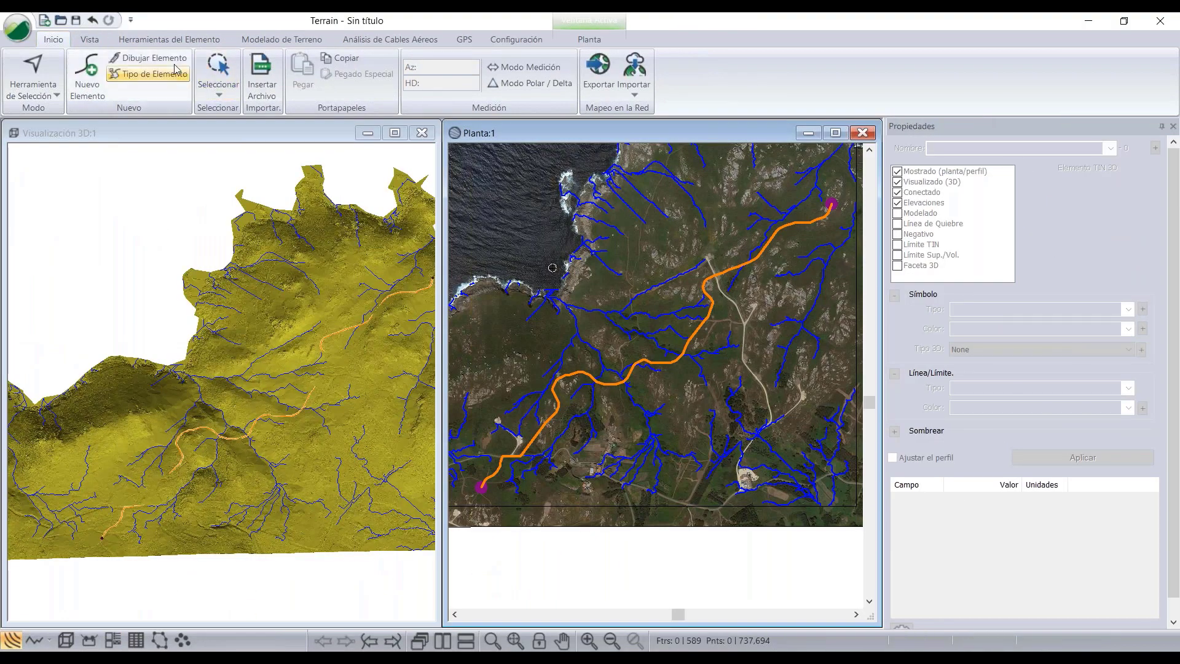
- Review the terrain calculation settings with major and minor contours enabled, including the contour reduce/smooth options, and cancel the calculation
{"action": "left_click", "coordinate": [281, 42]}
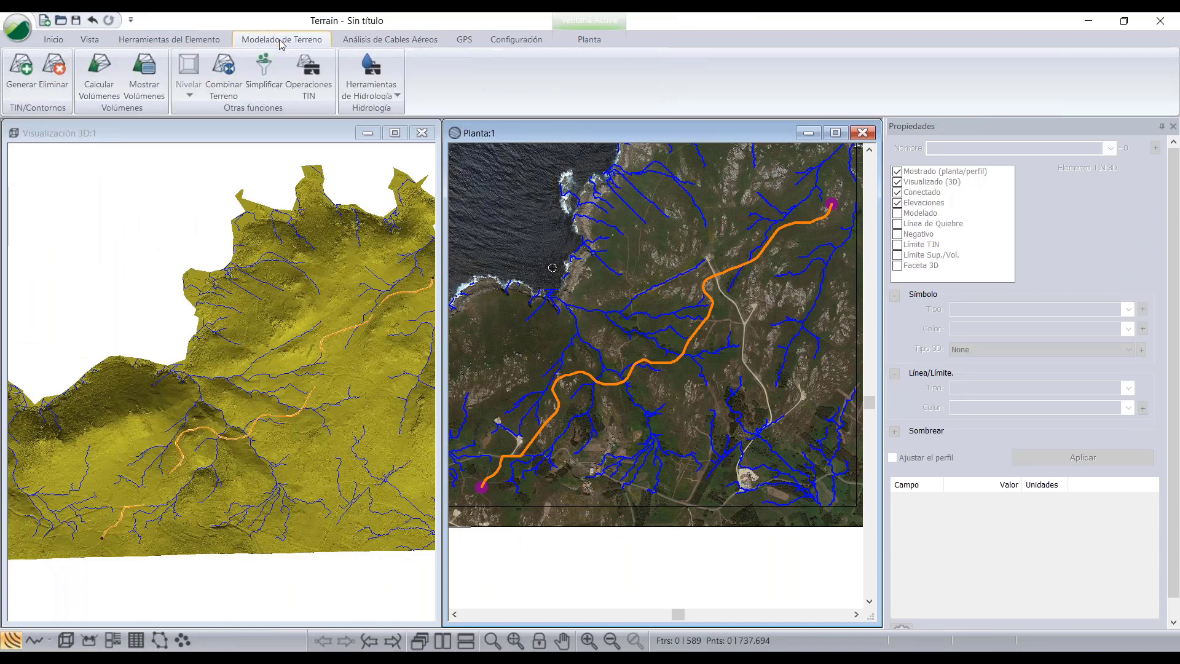
{"action": "left_click", "coordinate": [22, 67]}
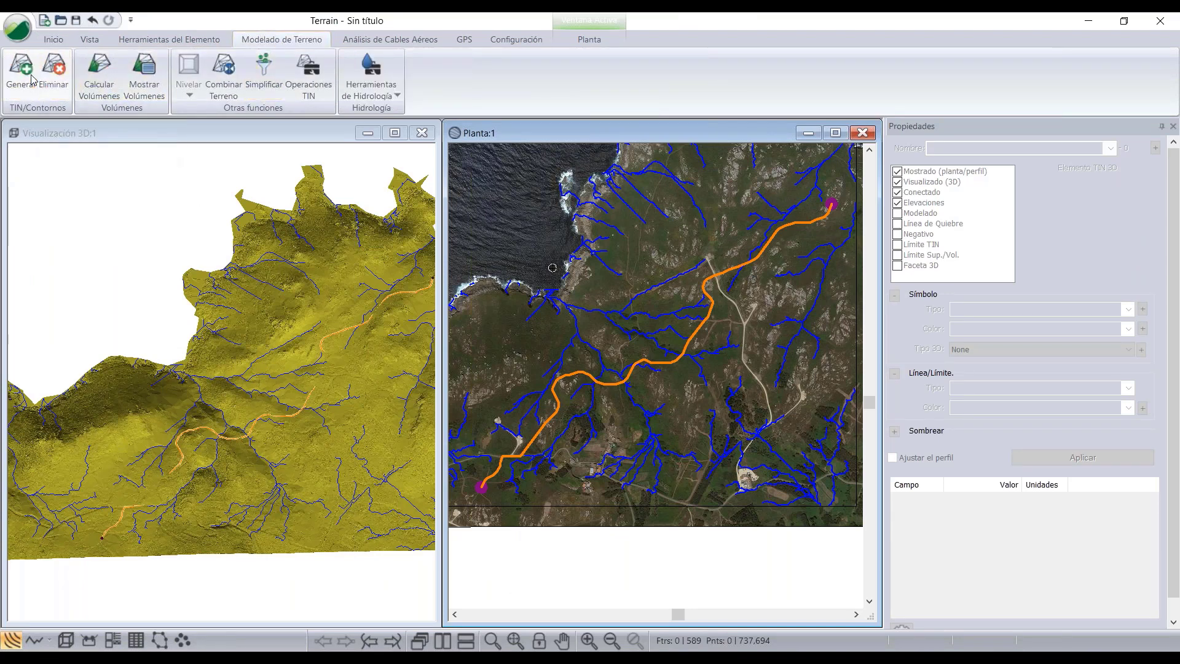
{"action": "left_click_drag", "start_coordinate": [494, 171], "coordinate": [298, 160]}
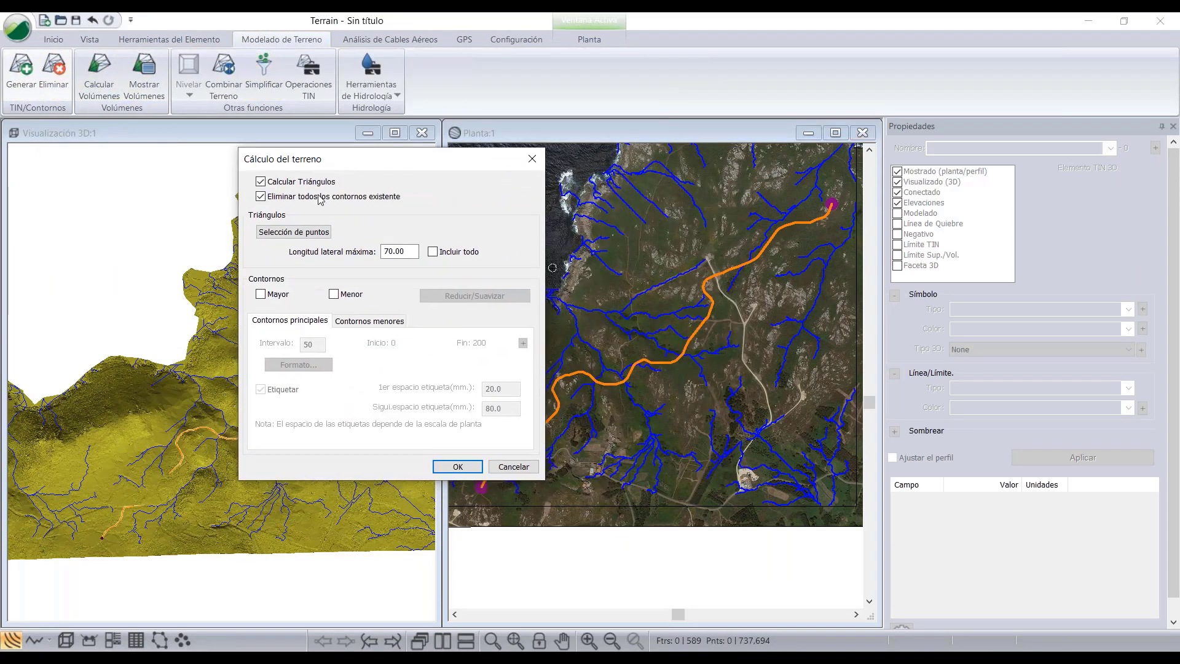
{"action": "left_click", "coordinate": [279, 294]}
{"action": "left_click", "coordinate": [345, 295]}
{"action": "left_click", "coordinate": [468, 299]}
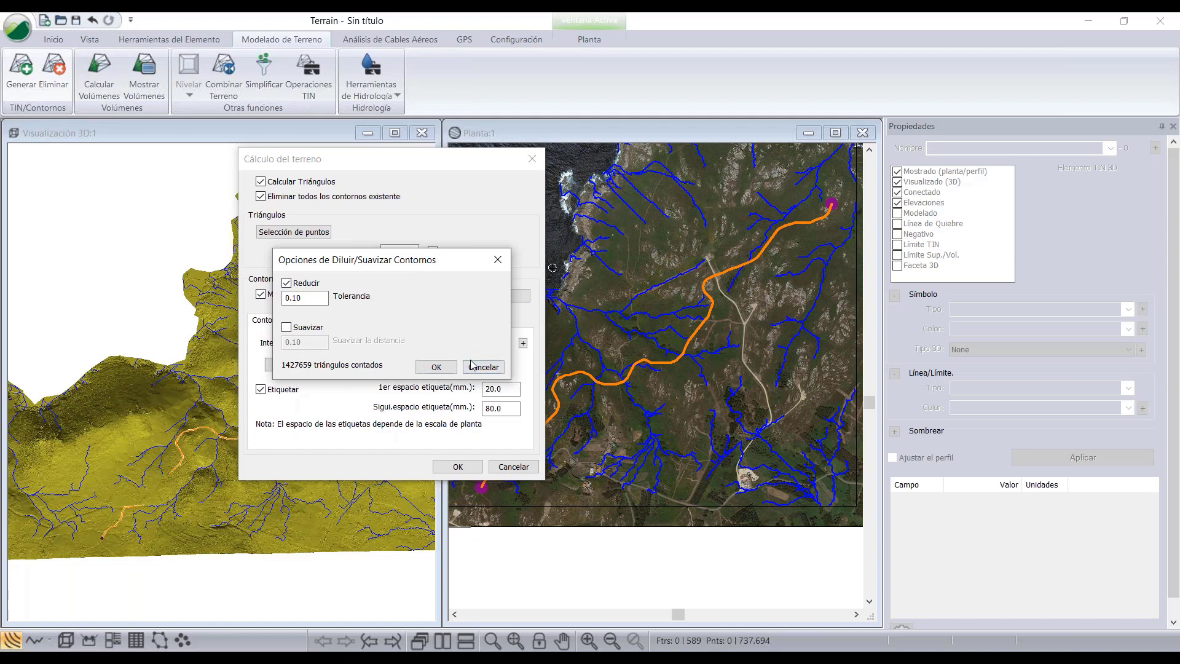
{"action": "left_click", "coordinate": [438, 367]}
{"action": "left_click", "coordinate": [510, 467]}
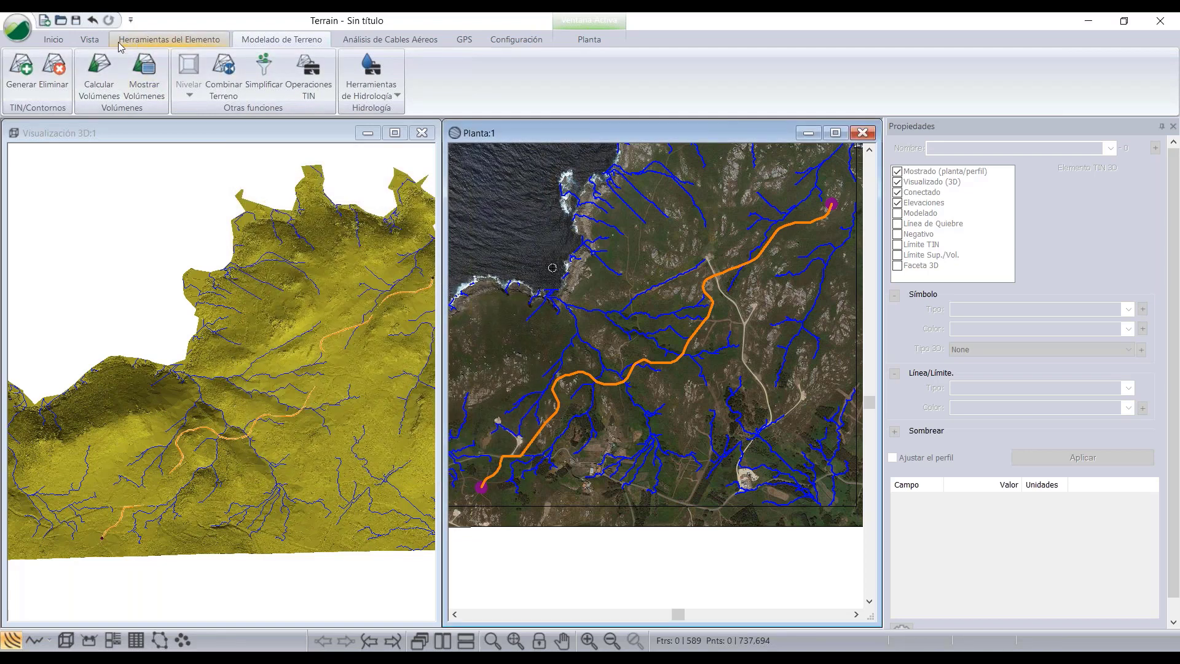
- Start a new, empty terrain document
{"action": "left_click", "coordinate": [54, 40]}
{"action": "left_click", "coordinate": [17, 28]}
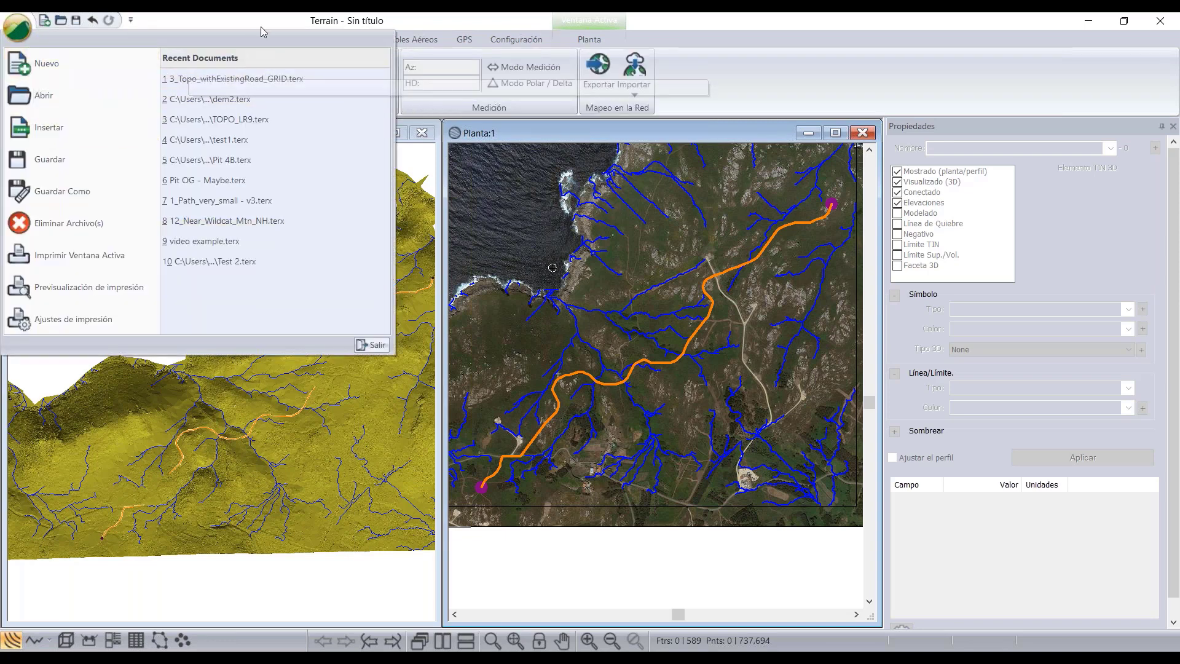
{"action": "left_click", "coordinate": [451, 608]}
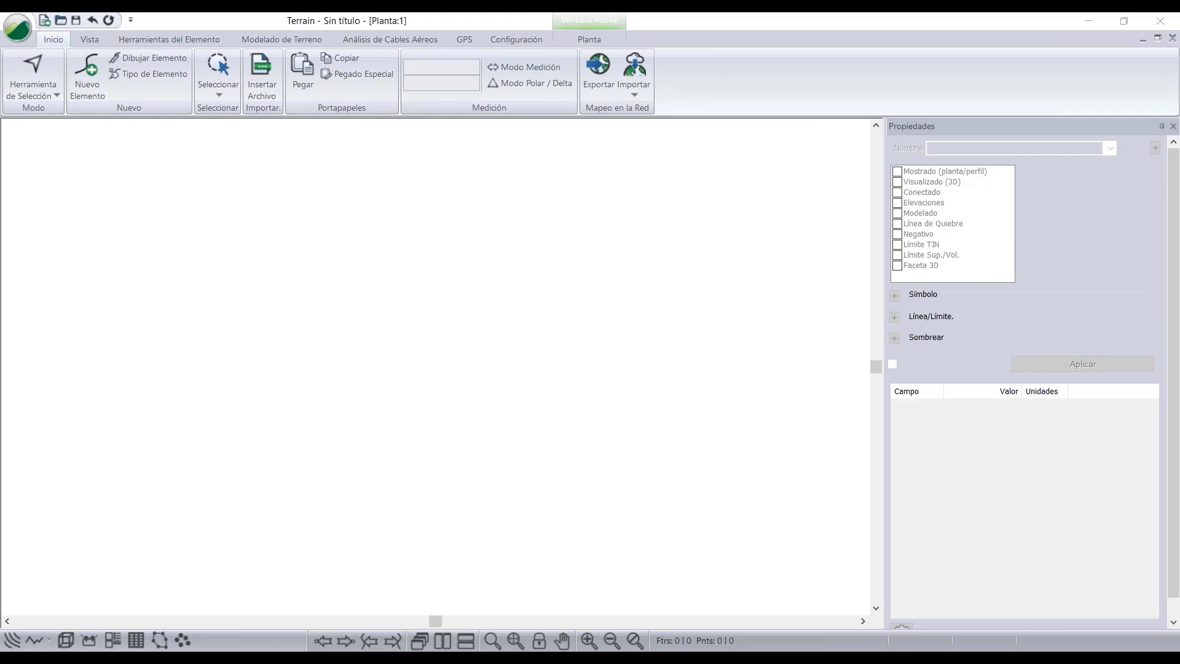
- Choose PNOA_2015_GAL-W_502-4794_ORT-CLA-COL.laz from the 0. Webinar folder as the file to insert and open its import options
{"action": "left_click", "coordinate": [255, 80]}
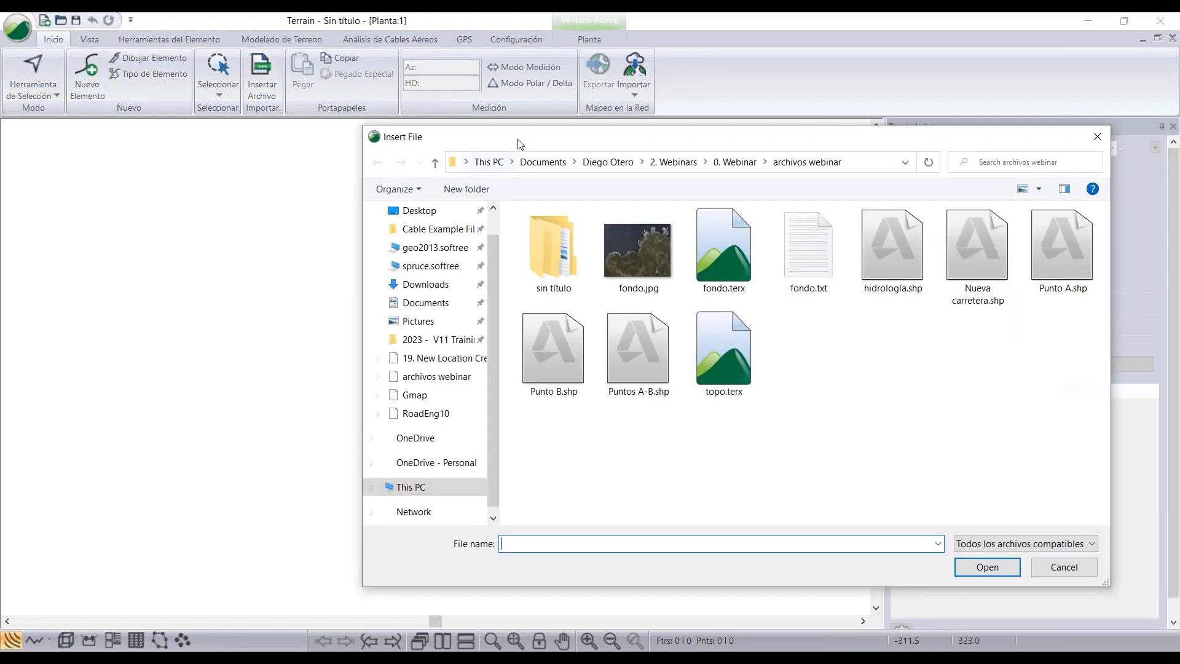
{"action": "left_click_drag", "start_coordinate": [518, 143], "coordinate": [310, 134]}
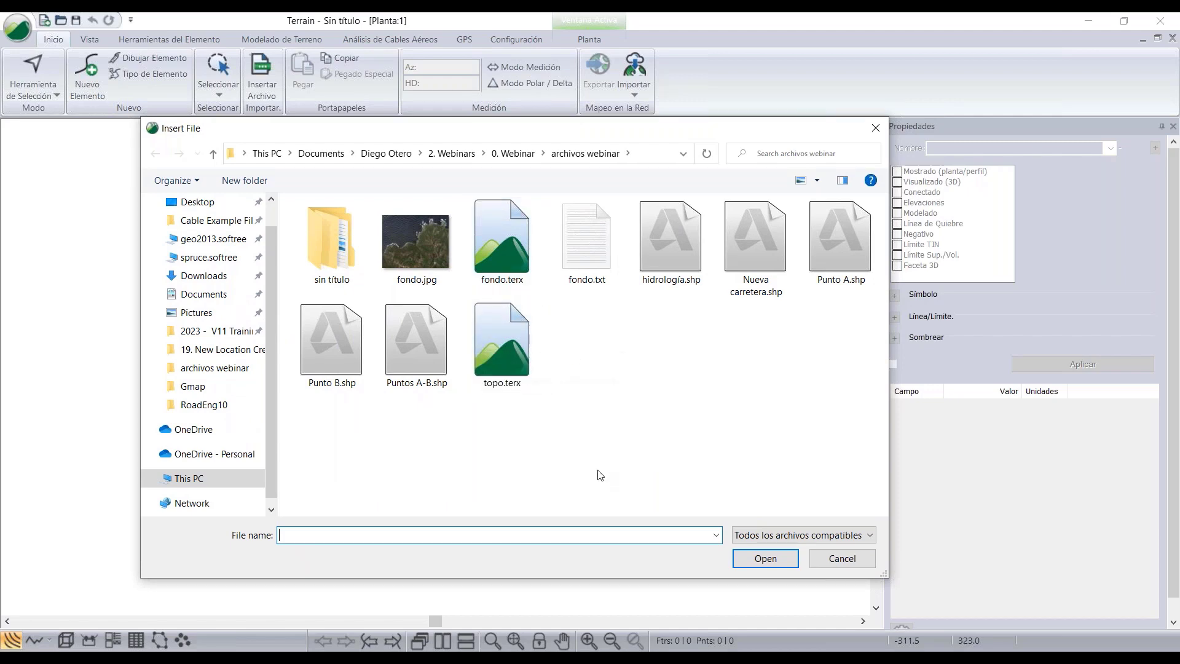
{"action": "left_click", "coordinate": [513, 153]}
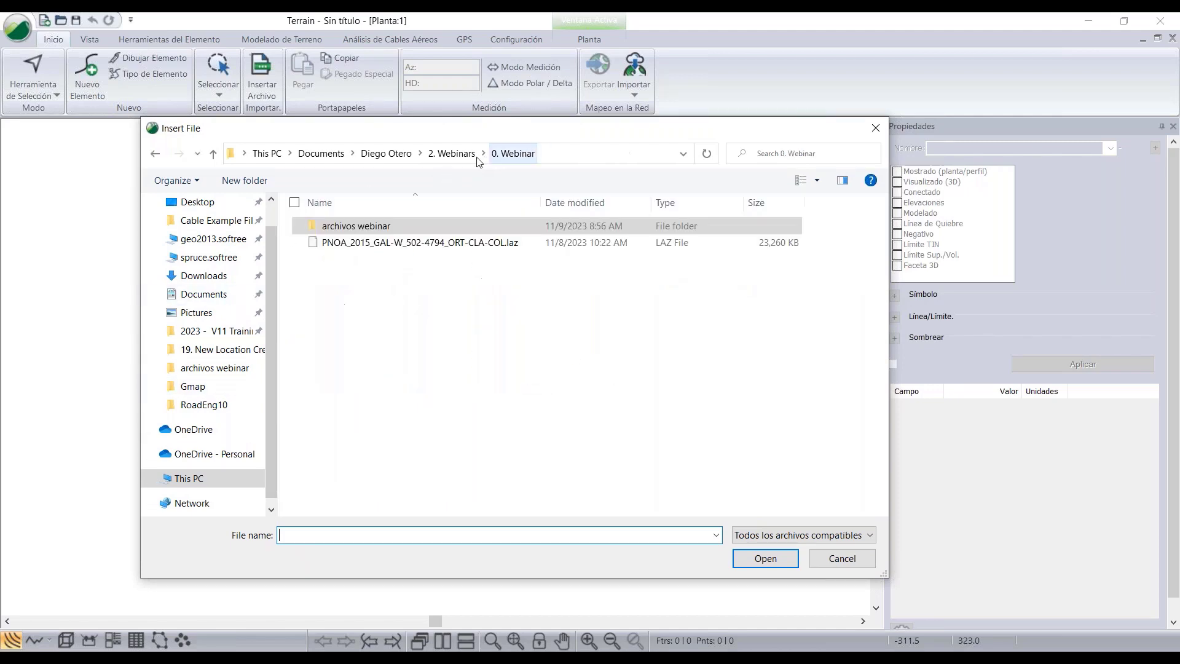
{"action": "left_click", "coordinate": [394, 243]}
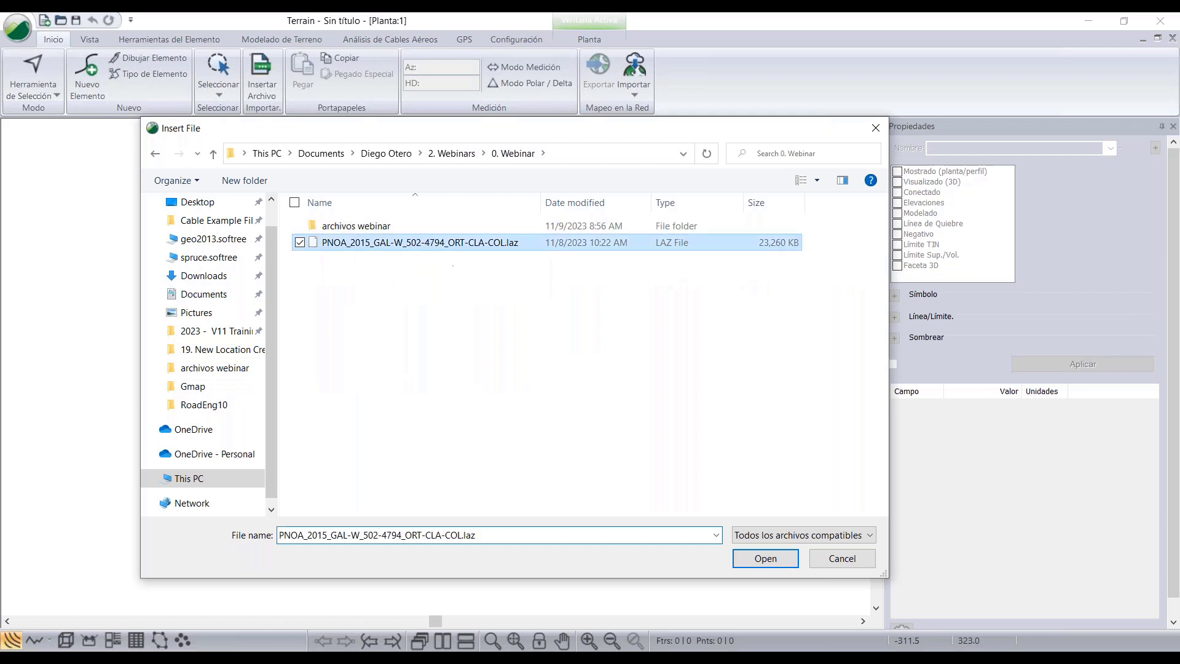
{"action": "left_click", "coordinate": [784, 560]}
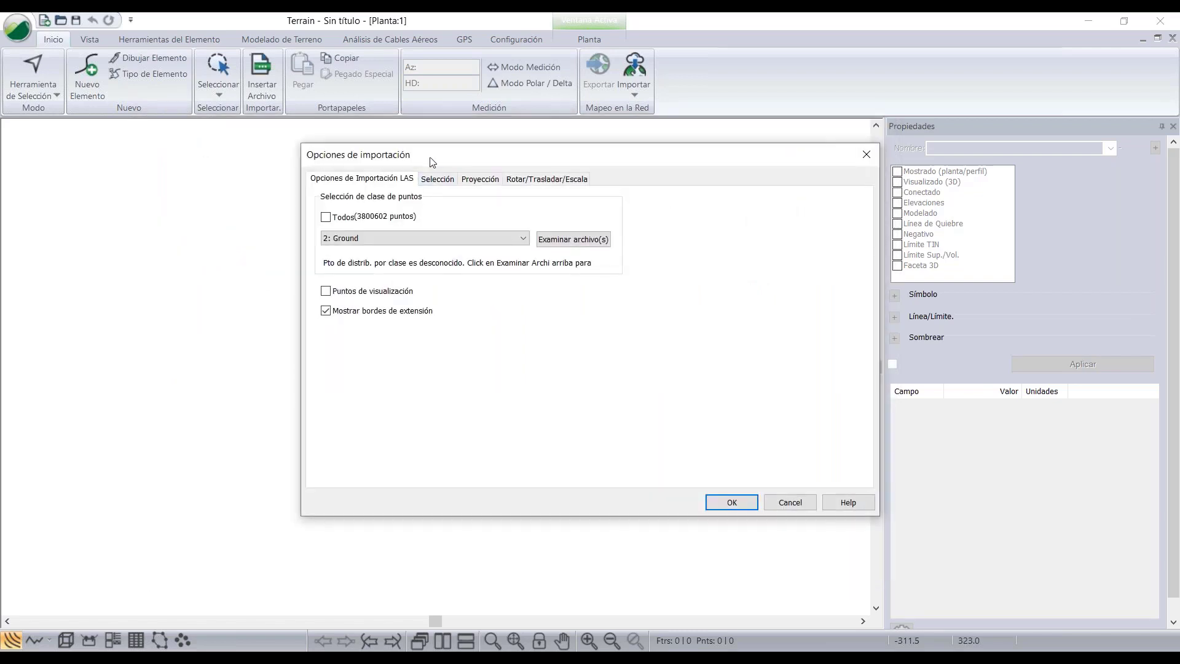
- Examine the point selection settings and the corridor and polygon filter region types, including element selection by name, without adding a region
{"action": "left_click_drag", "start_coordinate": [432, 162], "coordinate": [389, 164]}
{"action": "left_click", "coordinate": [395, 182]}
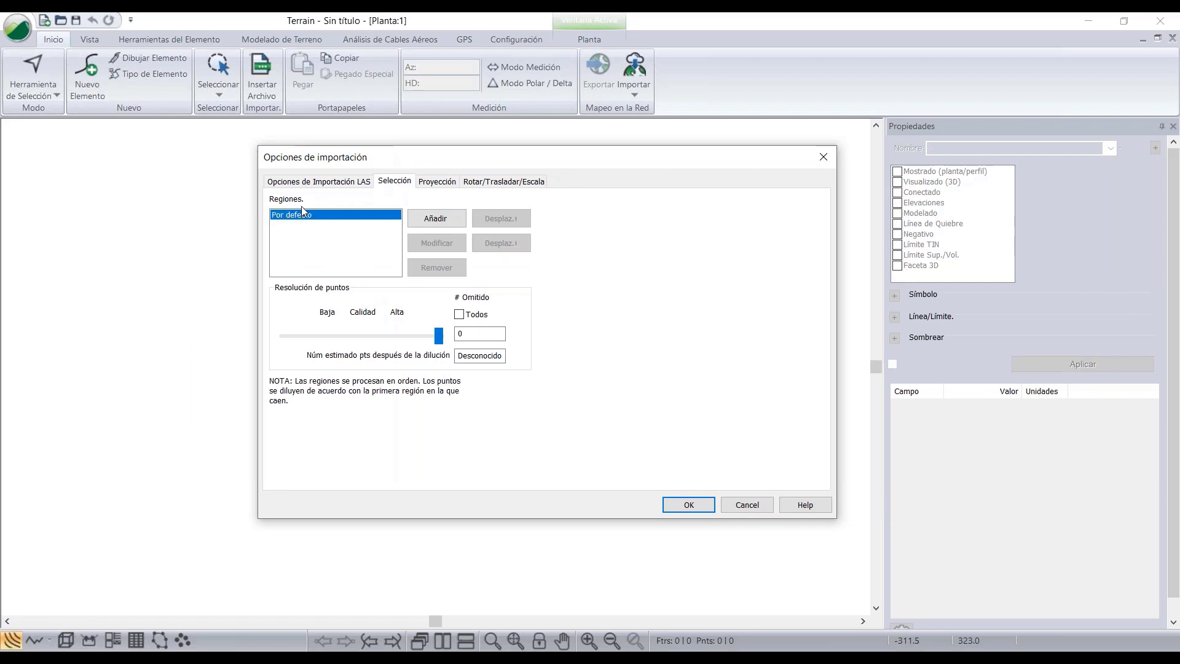
{"action": "left_click", "coordinate": [426, 220]}
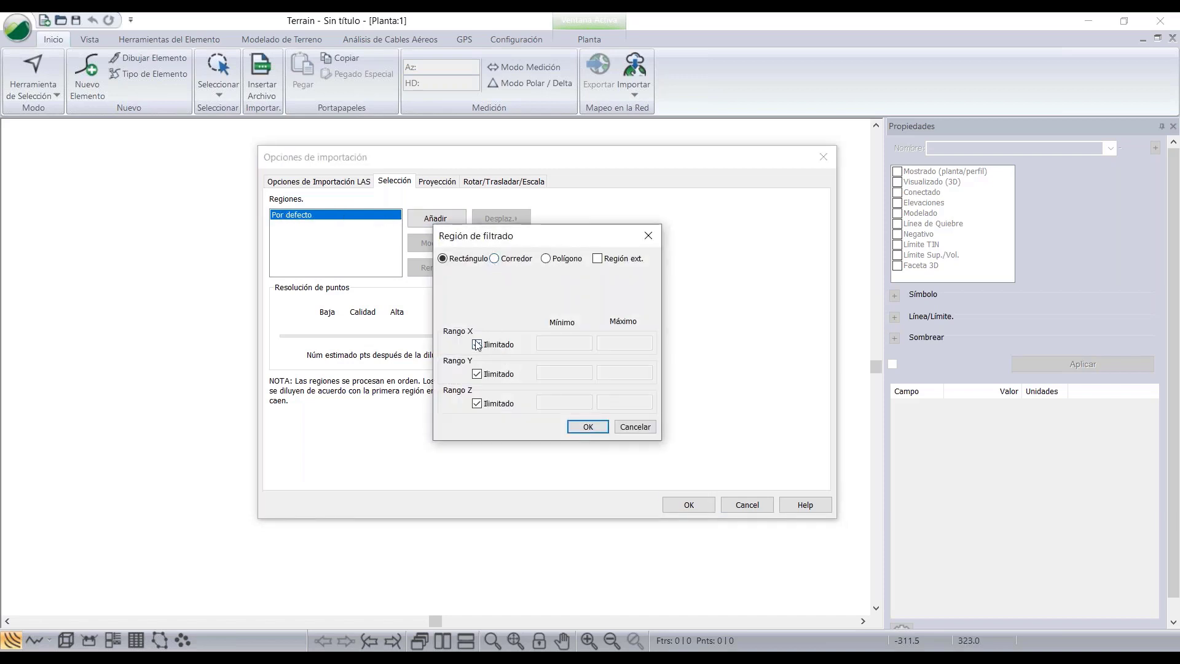
{"action": "left_click", "coordinate": [496, 258]}
{"action": "left_click", "coordinate": [553, 260]}
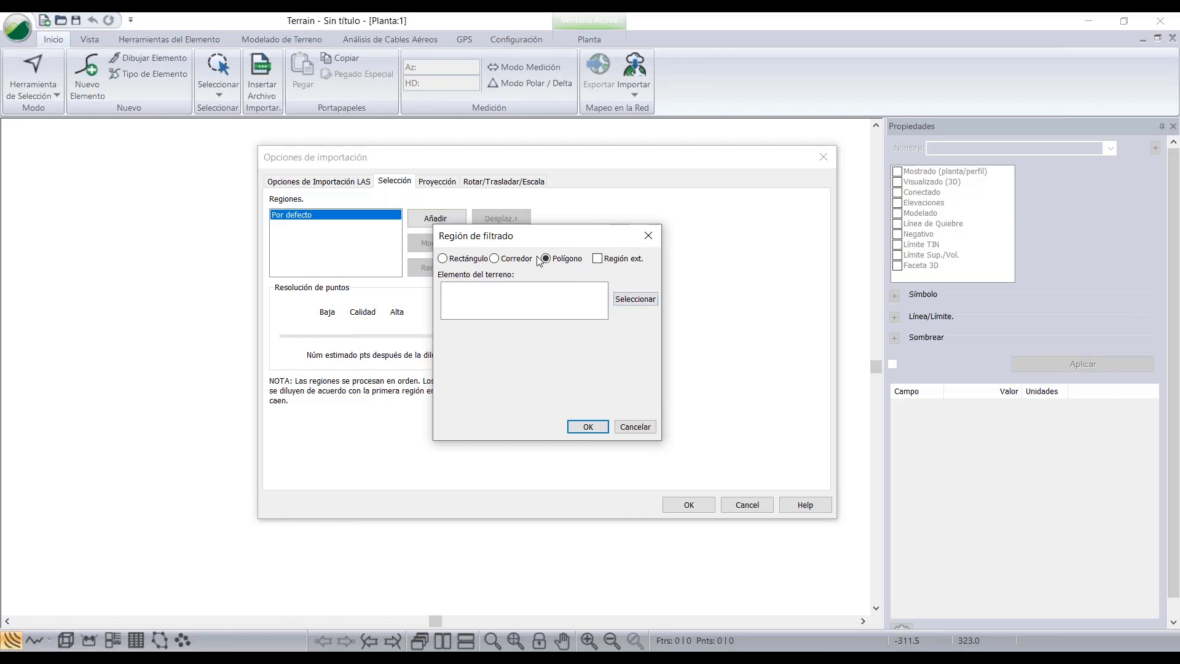
{"action": "left_click", "coordinate": [635, 299]}
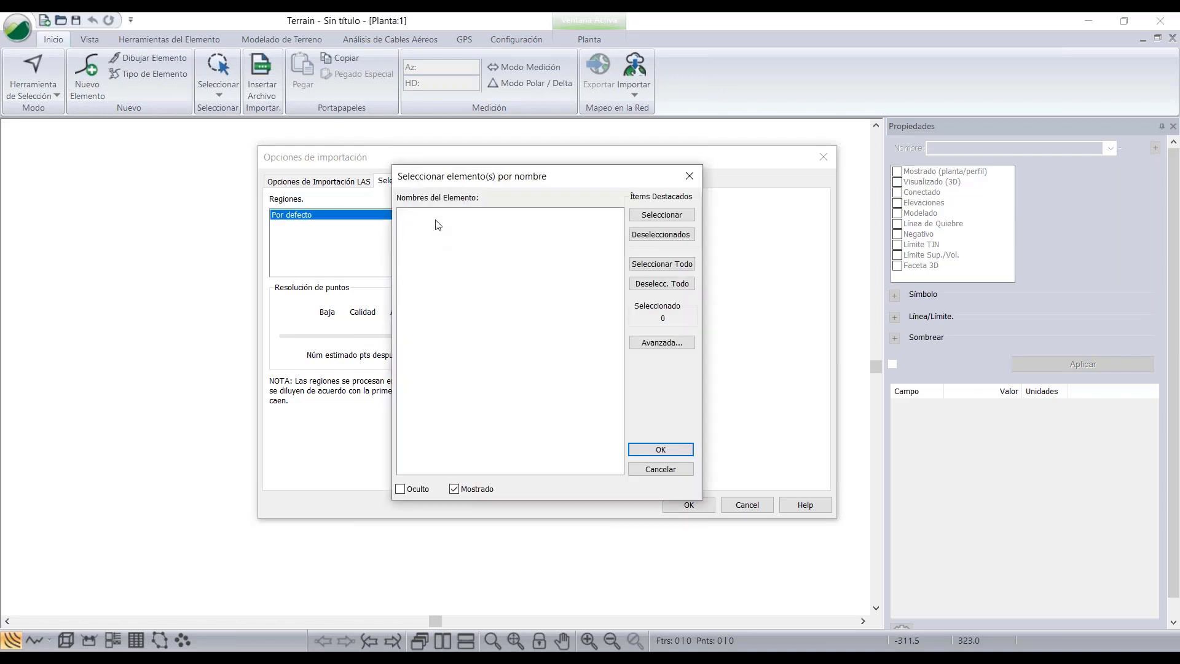
{"action": "left_click", "coordinate": [643, 469]}
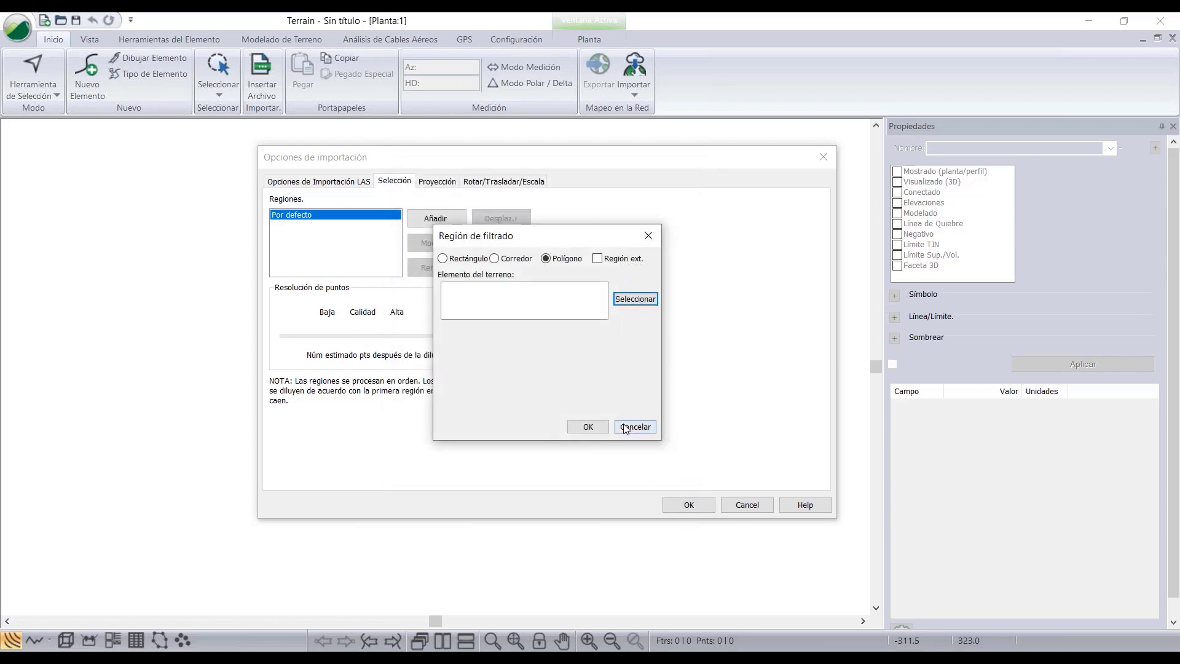
{"action": "left_click", "coordinate": [635, 427]}
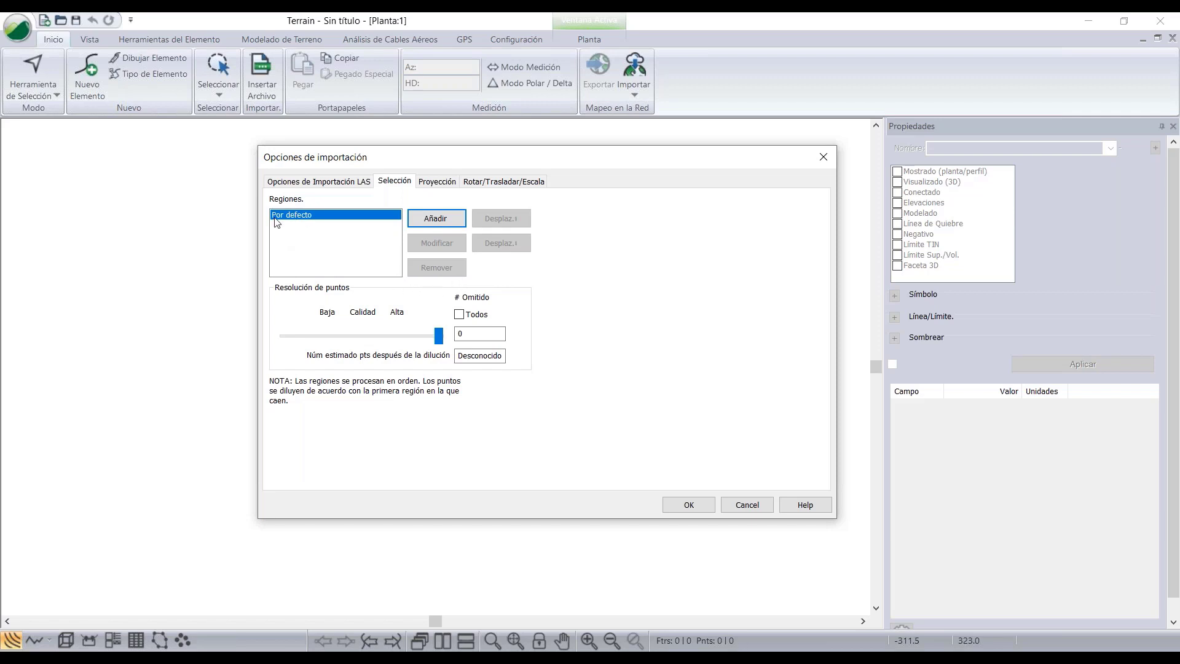
- Try omitting all points in the default region (Por defecto) and cancel the LAS import
{"action": "left_click", "coordinate": [459, 314]}
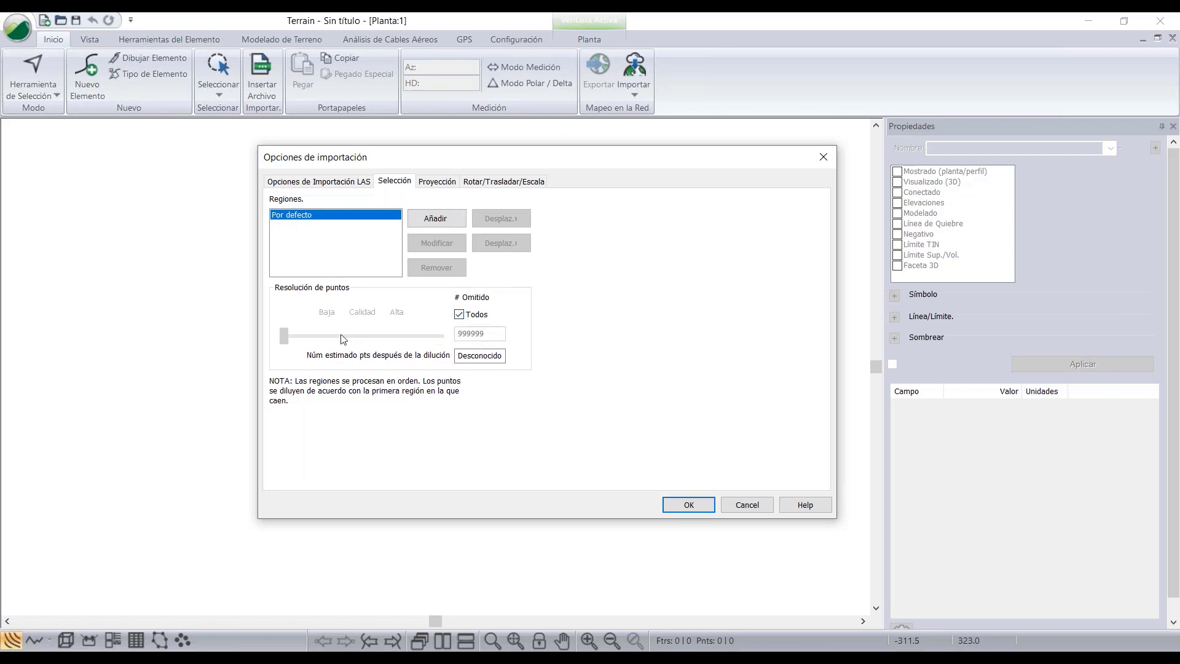
{"action": "left_click", "coordinate": [747, 505]}
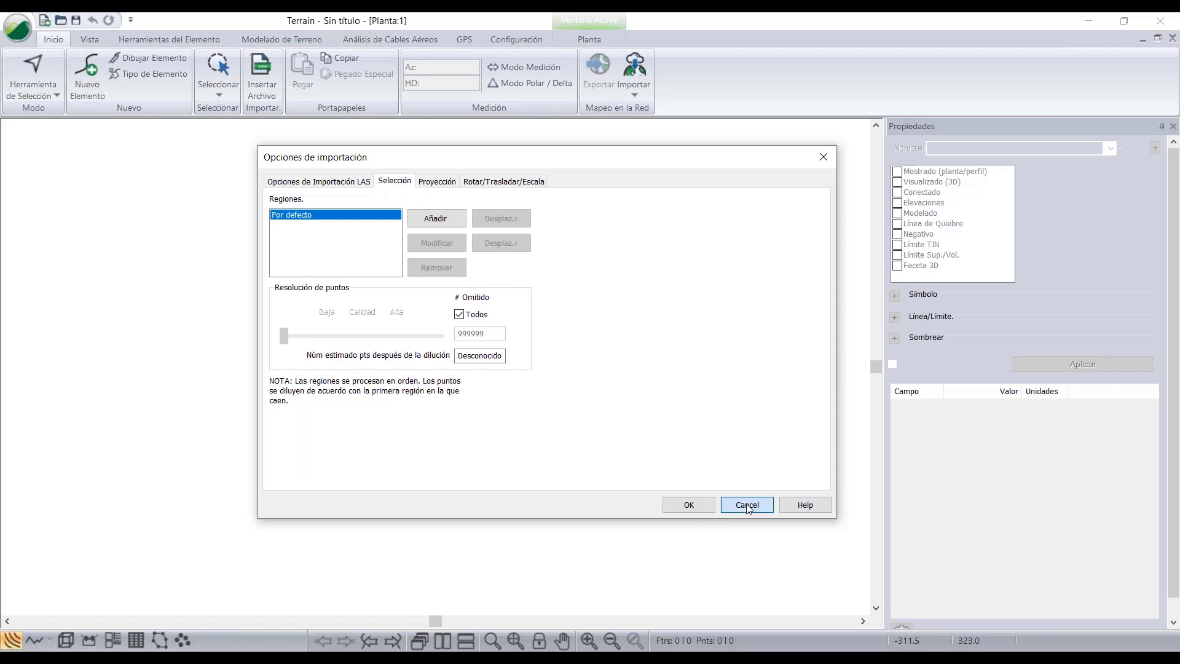